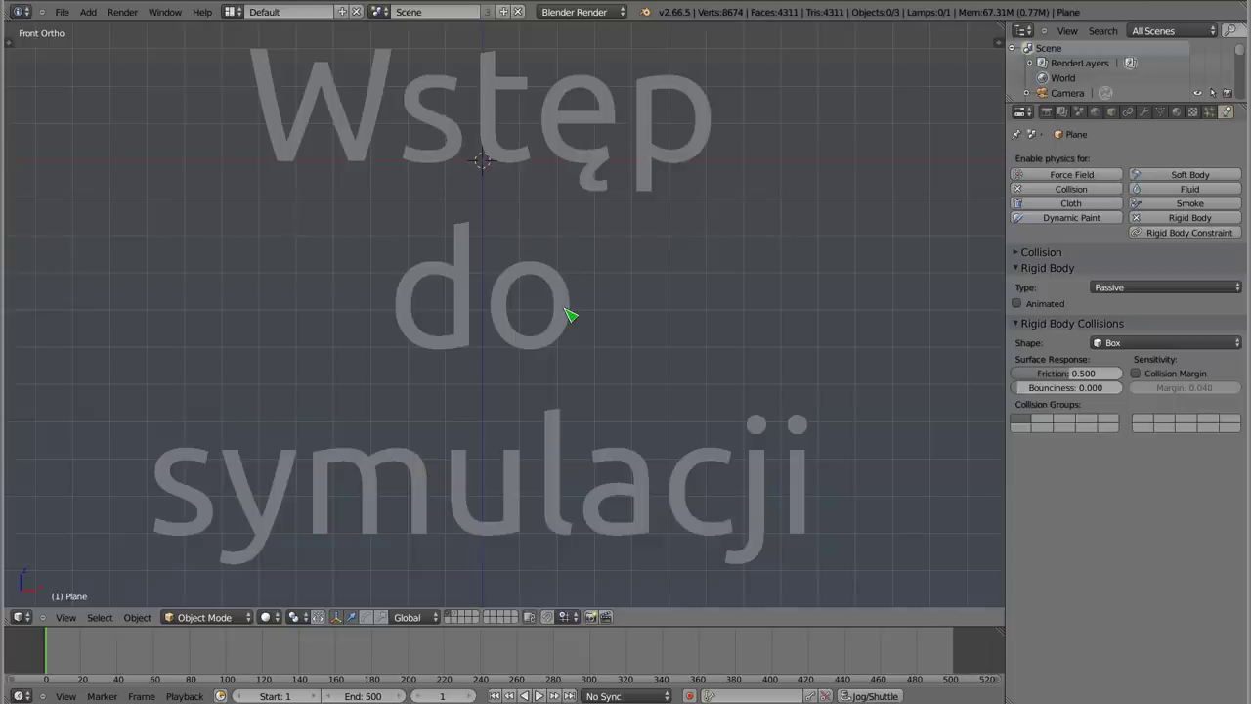
# - Delete the intro title text
pyautogui.rightClick(565, 296)
pyautogui.press('x')
pyautogui.click(566, 297)
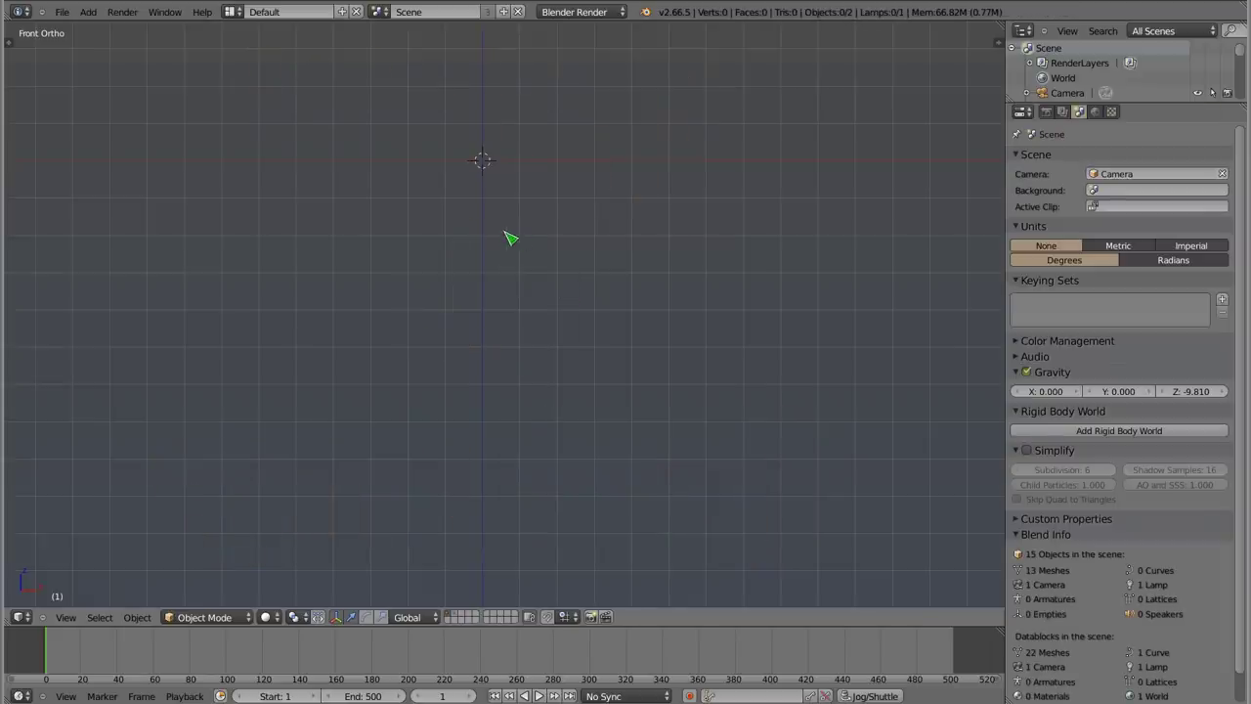
# - Switch to layer 2 and zoom, pan and orbit to view the PKB SYMULACJE cube letters
pyautogui.press('2')
pyautogui.scroll(-1, 498, 272)
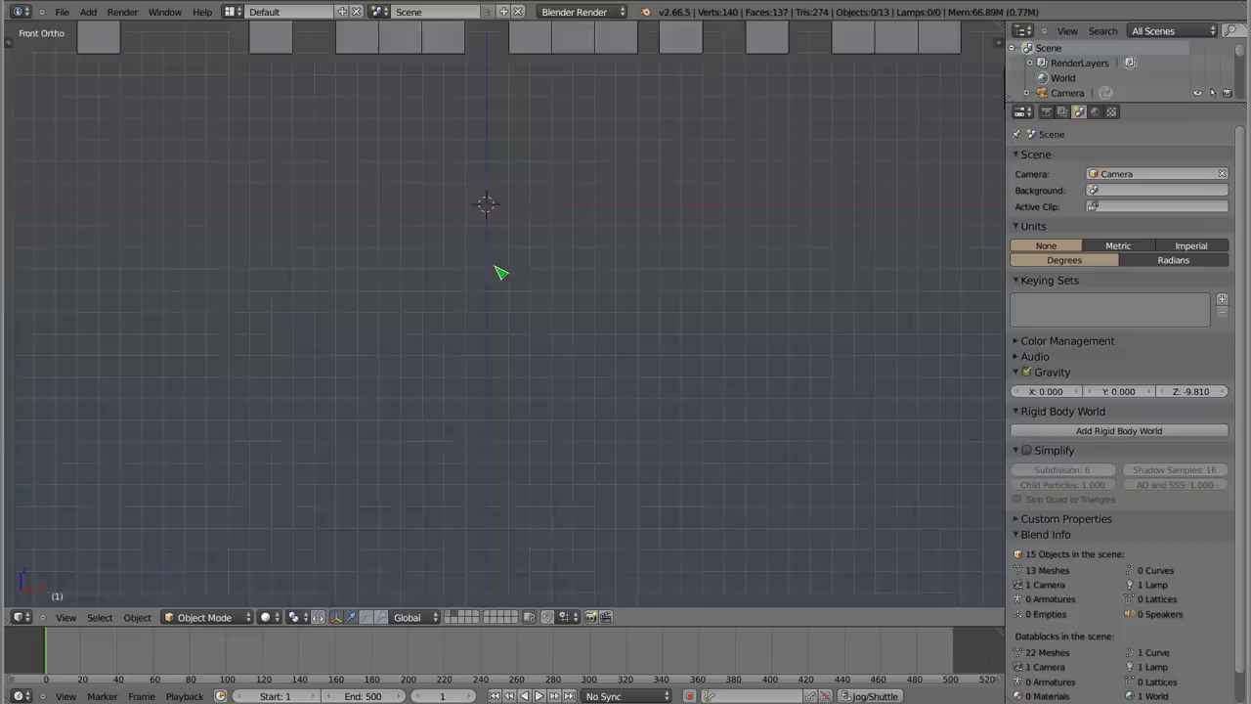
pyautogui.scroll(-2, 499, 271)
pyautogui.scroll(-2, 506, 217)
pyautogui.scroll(-1, 499, 229)
pyautogui.scroll(-1, 502, 250)
pyautogui.keyDown('shift'); pyautogui.scroll(2, 501, 312); pyautogui.keyUp('shift')
pyautogui.scroll(2, 498, 349)
pyautogui.scroll(1, 496, 350)
pyautogui.keyDown('shift'); pyautogui.moveTo(495, 350); pyautogui.dragTo(505, 410, button='middle'); pyautogui.keyUp('shift')
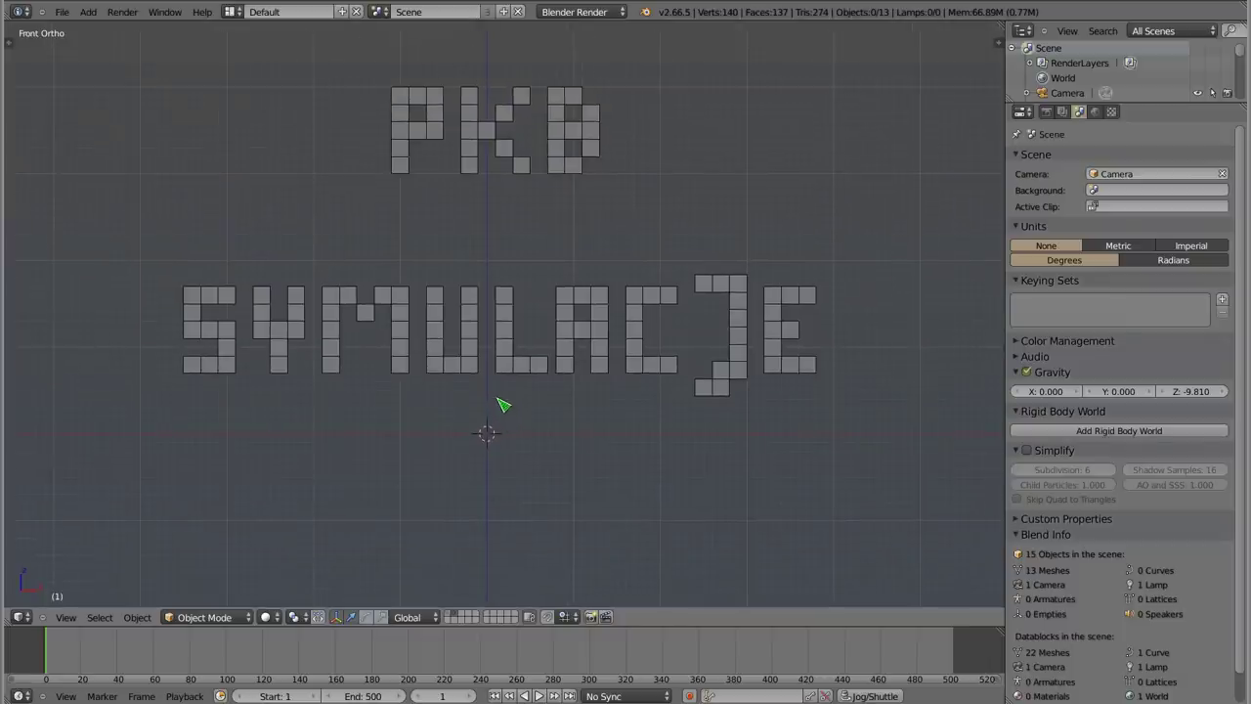
pyautogui.moveTo(301, 343)
pyautogui.mouseDown(button='middle')
pyautogui.moveTo(470, 411)
pyautogui.moveTo(616, 335)
pyautogui.moveTo(535, 322)
pyautogui.mouseUp(button='middle')
# - From front view, play the falling-letters simulation, then stop and rewind to frame 1
pyautogui.press('KP_1')
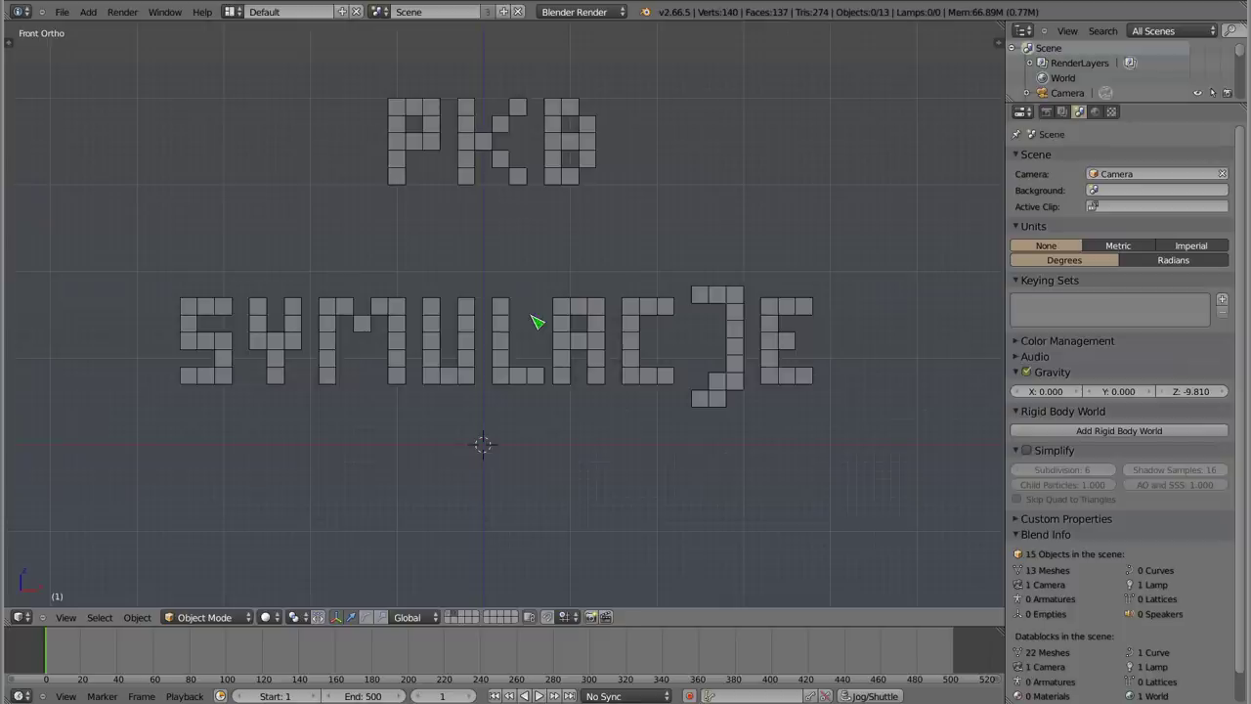
pyautogui.hotkey('alt', 'a')
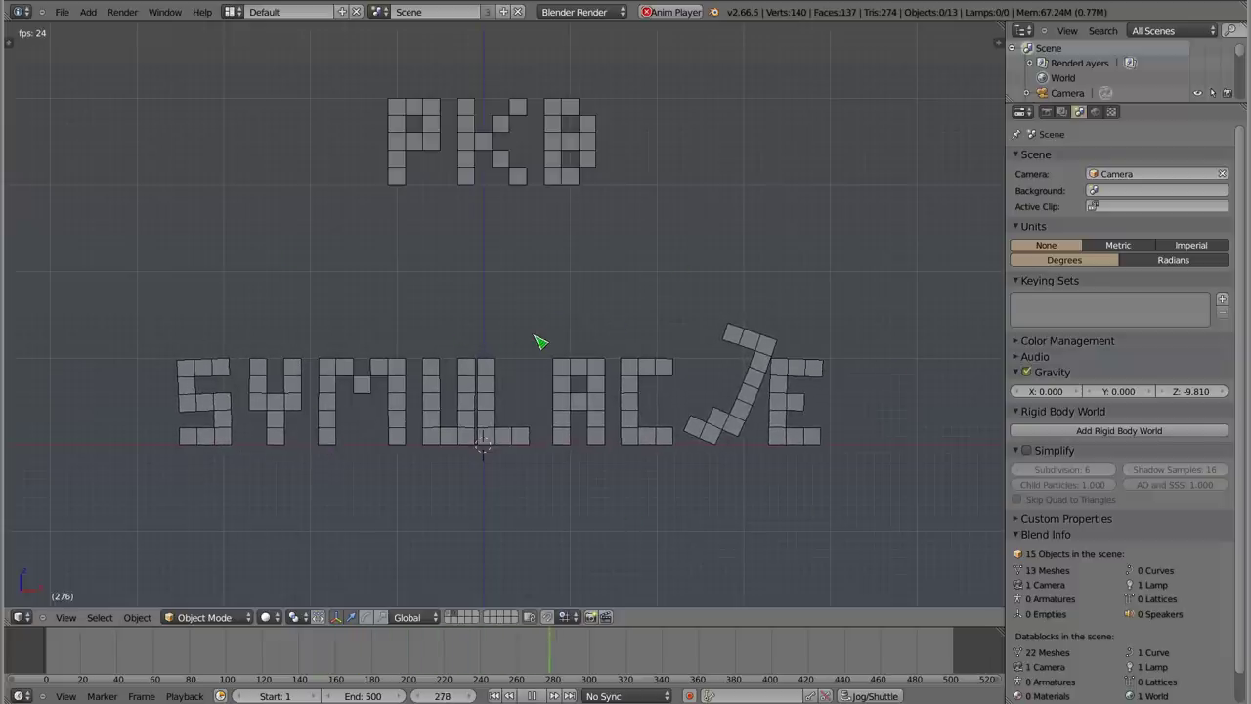
pyautogui.press('Escape')
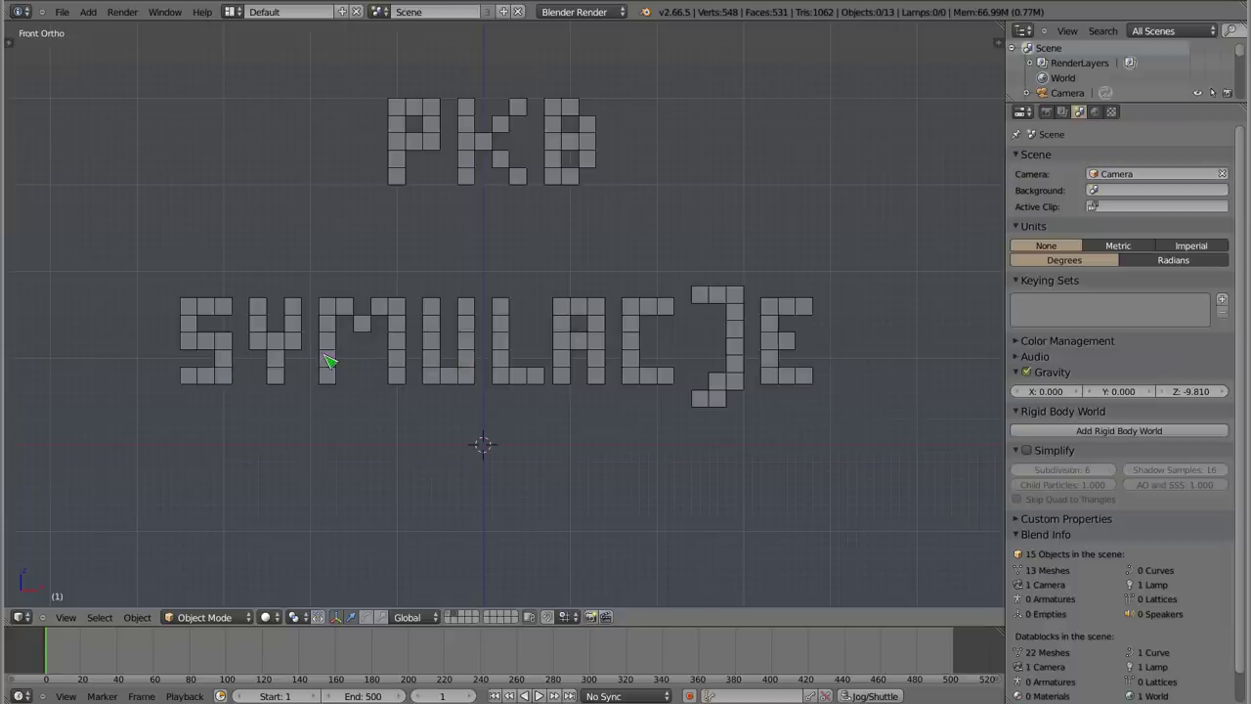
# - On the empty layer, add a plane scaled to about 11.9 as a wide floor
pyautogui.press('2')
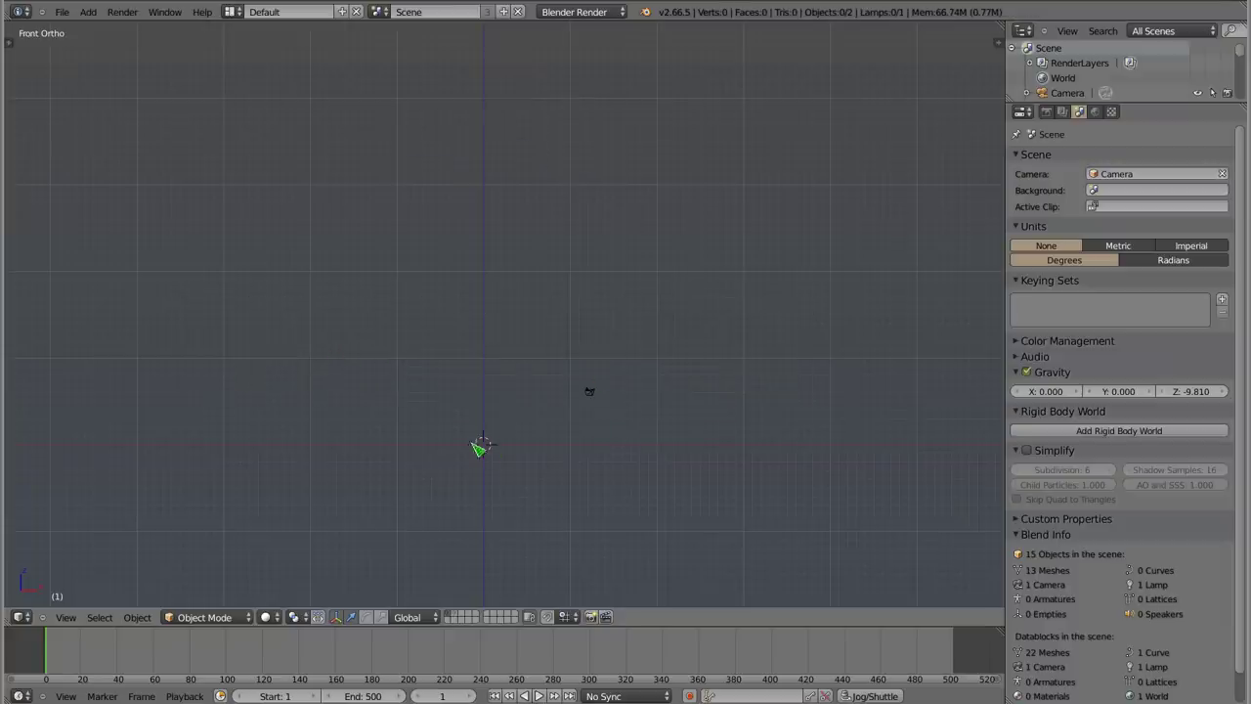
pyautogui.scroll(2, 545, 446)
pyautogui.hotkey('shift', 'a')
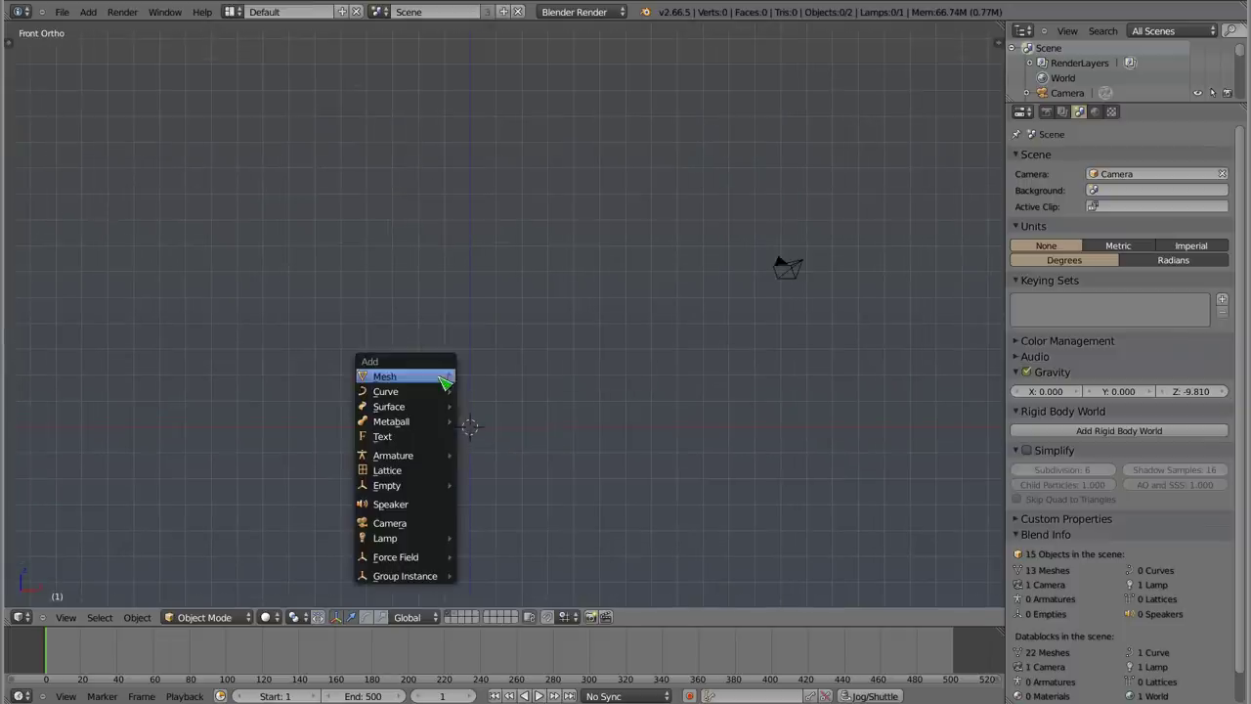
pyautogui.click(479, 379)
pyautogui.press('s')
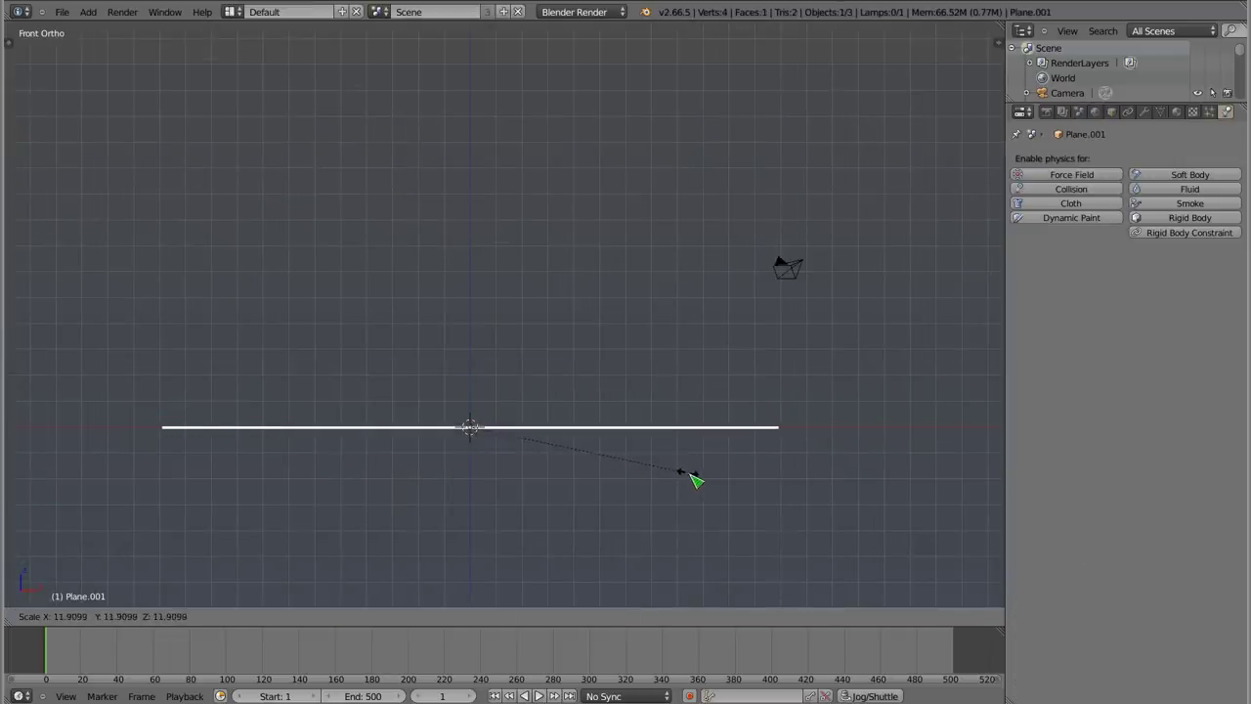
pyautogui.click(692, 475)
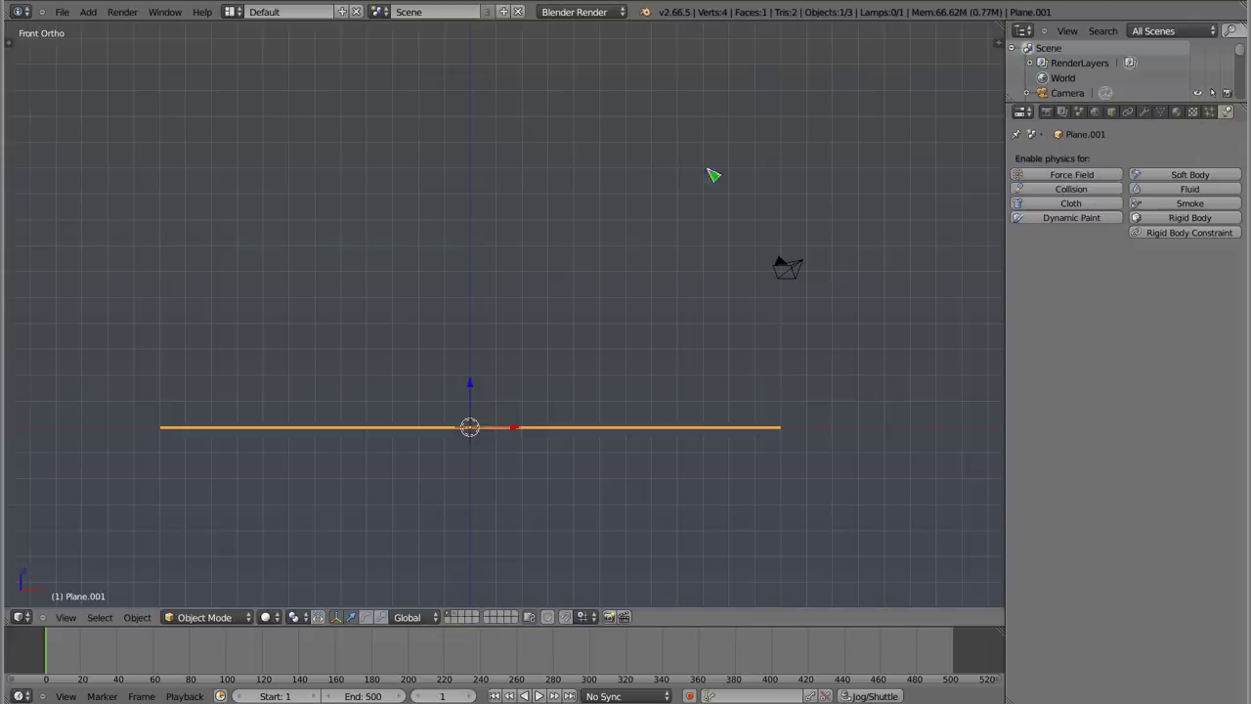
pyautogui.click(590, 17)
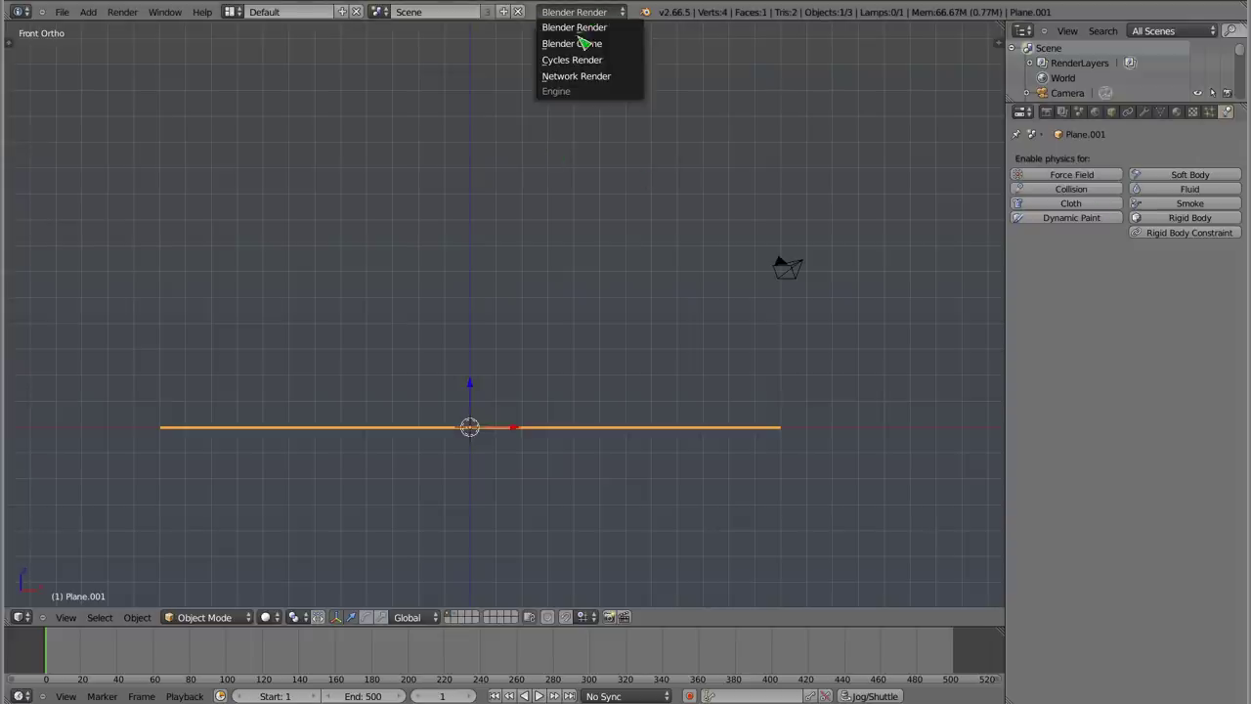
pyautogui.click(578, 47)
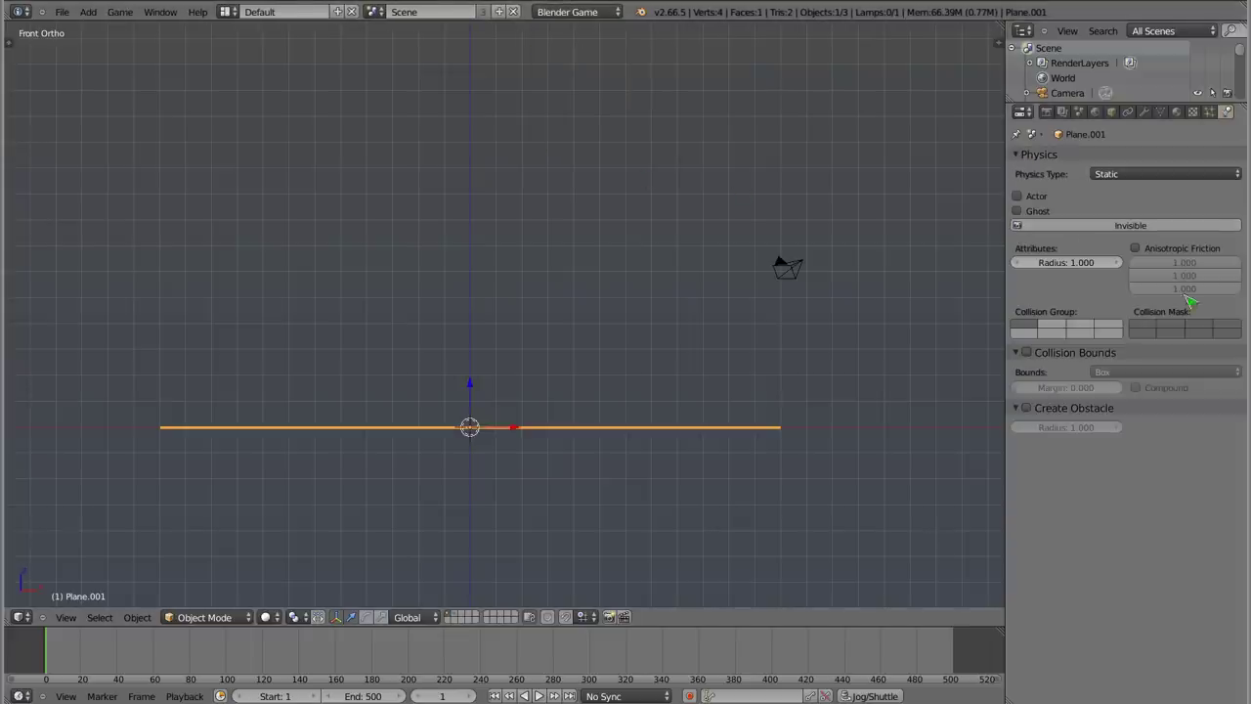
pyautogui.click(576, 11)
pyautogui.click(576, 62)
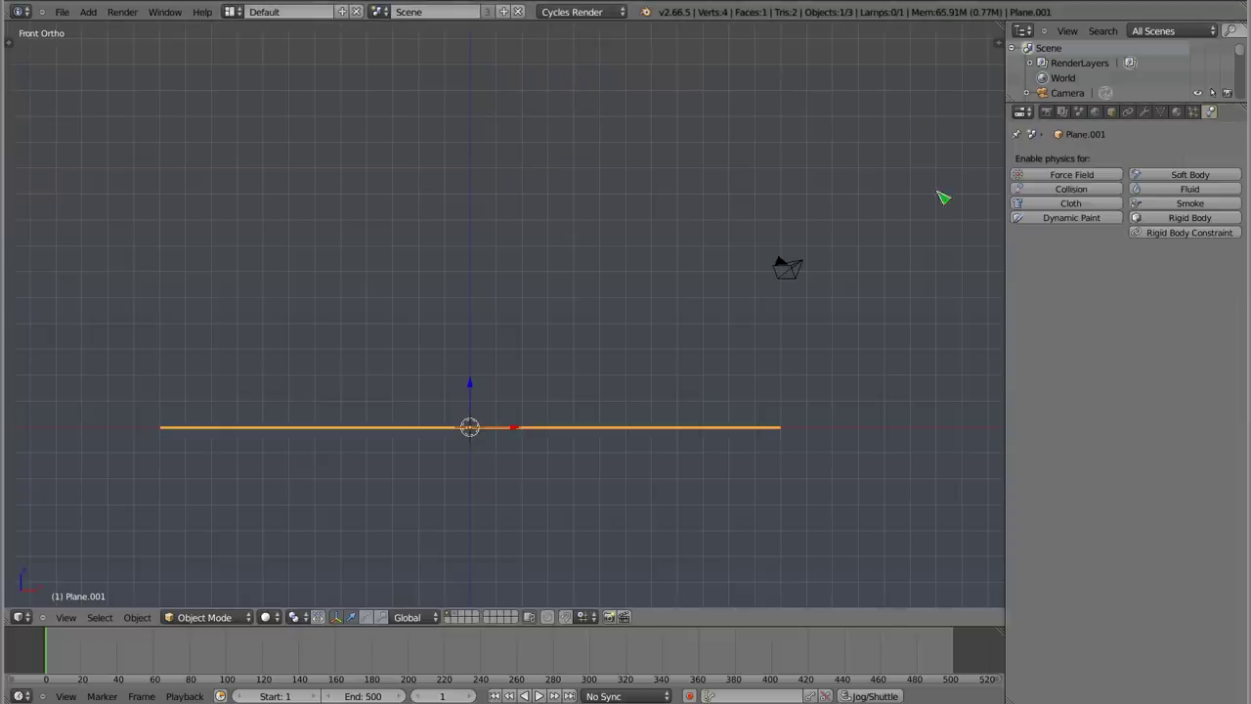
pyautogui.click(576, 12)
pyautogui.click(575, 29)
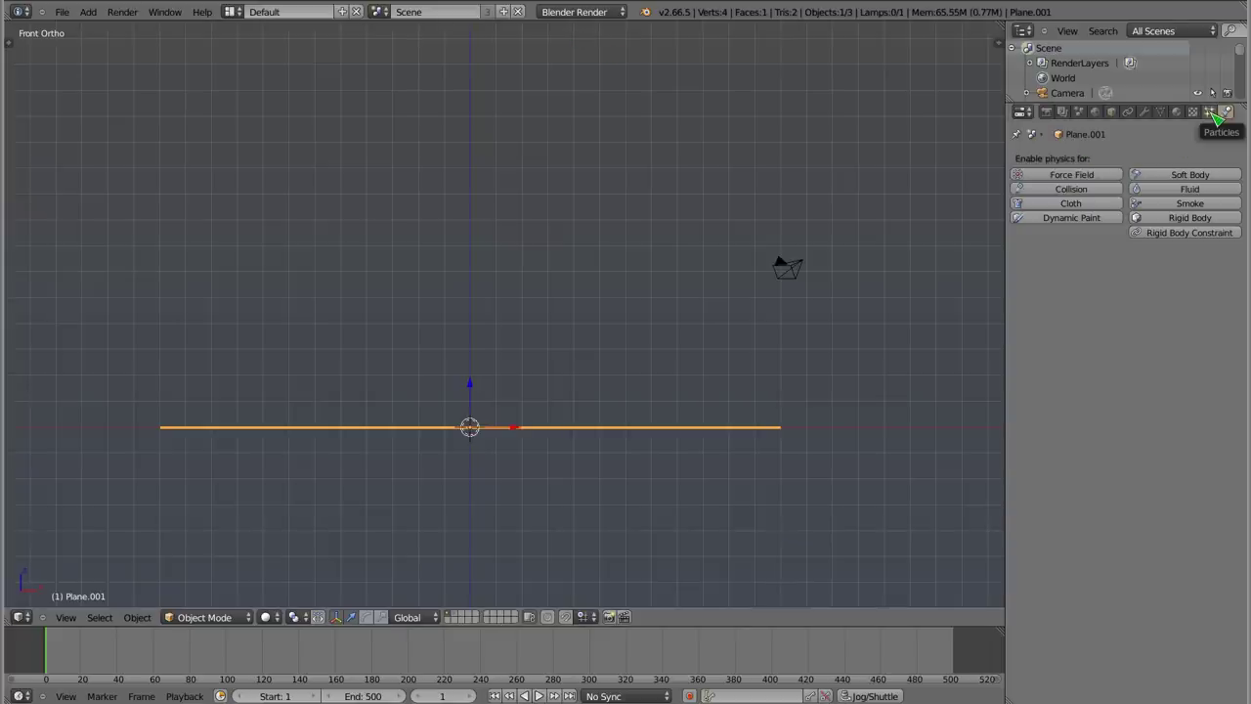
pyautogui.click(1210, 112)
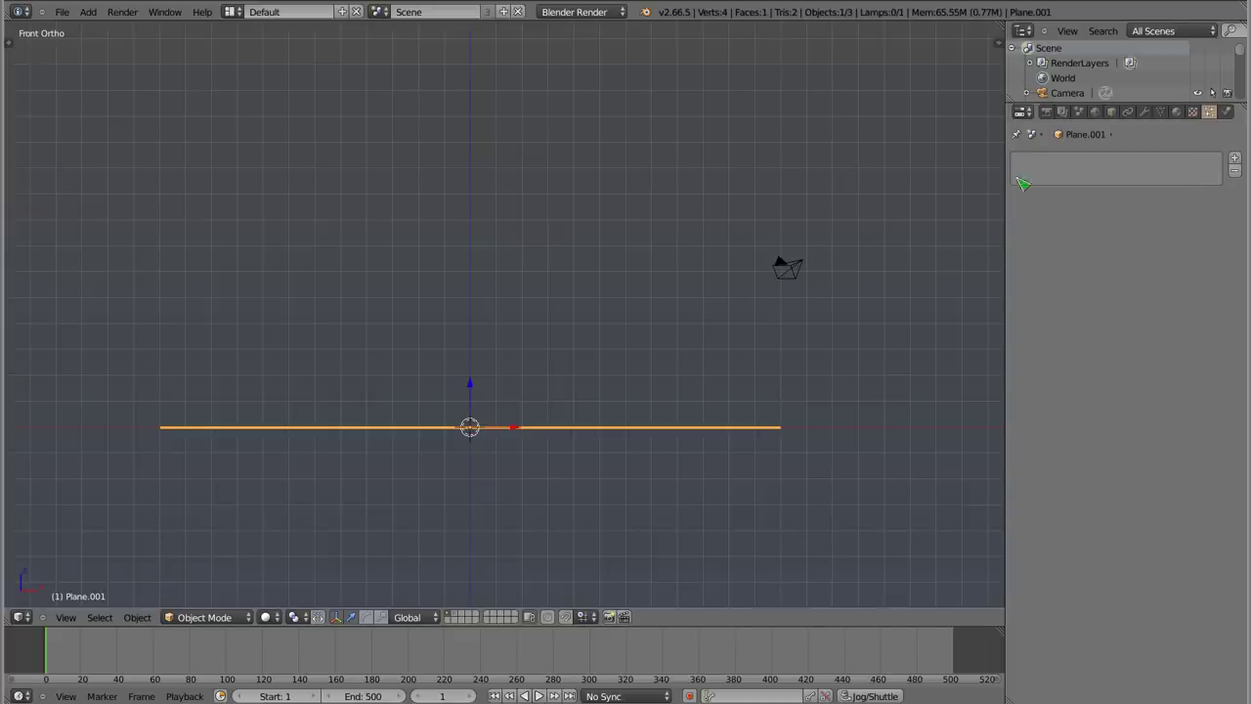
pyautogui.click(1226, 112)
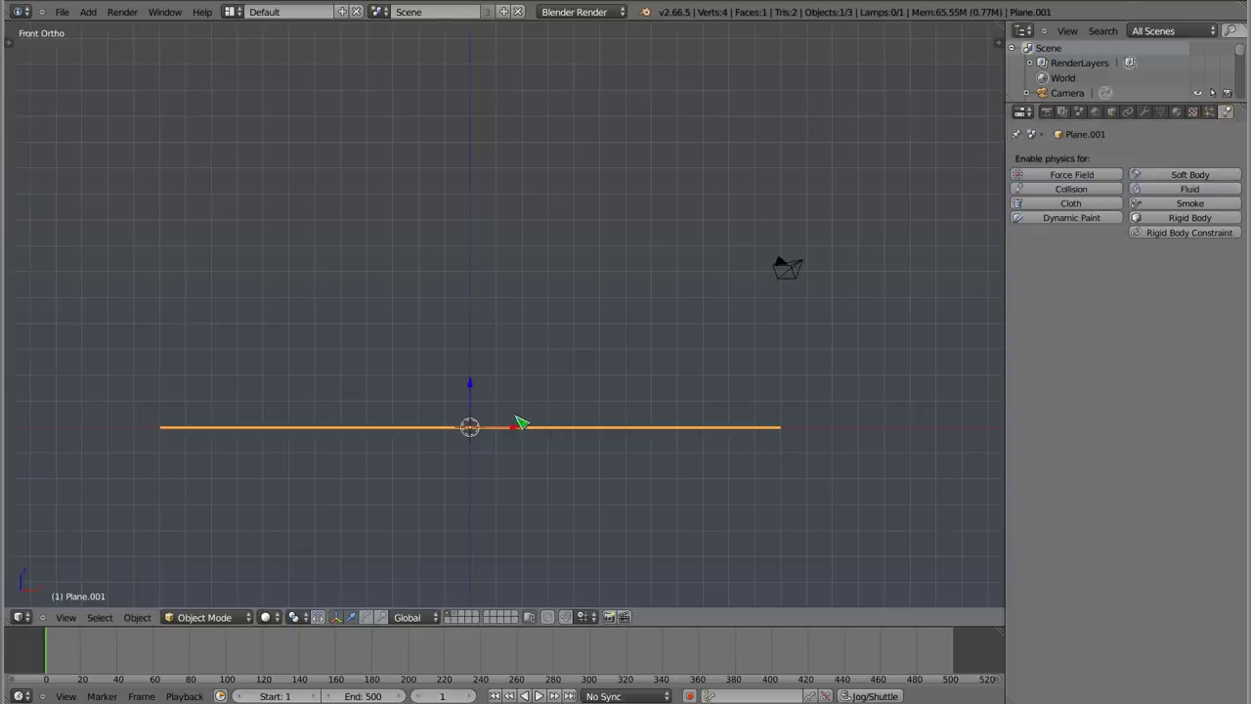
# - Add a cube and raise it 6 units above the plane along Z
pyautogui.moveTo(475, 385); pyautogui.dragTo(469, 395, button='middle')
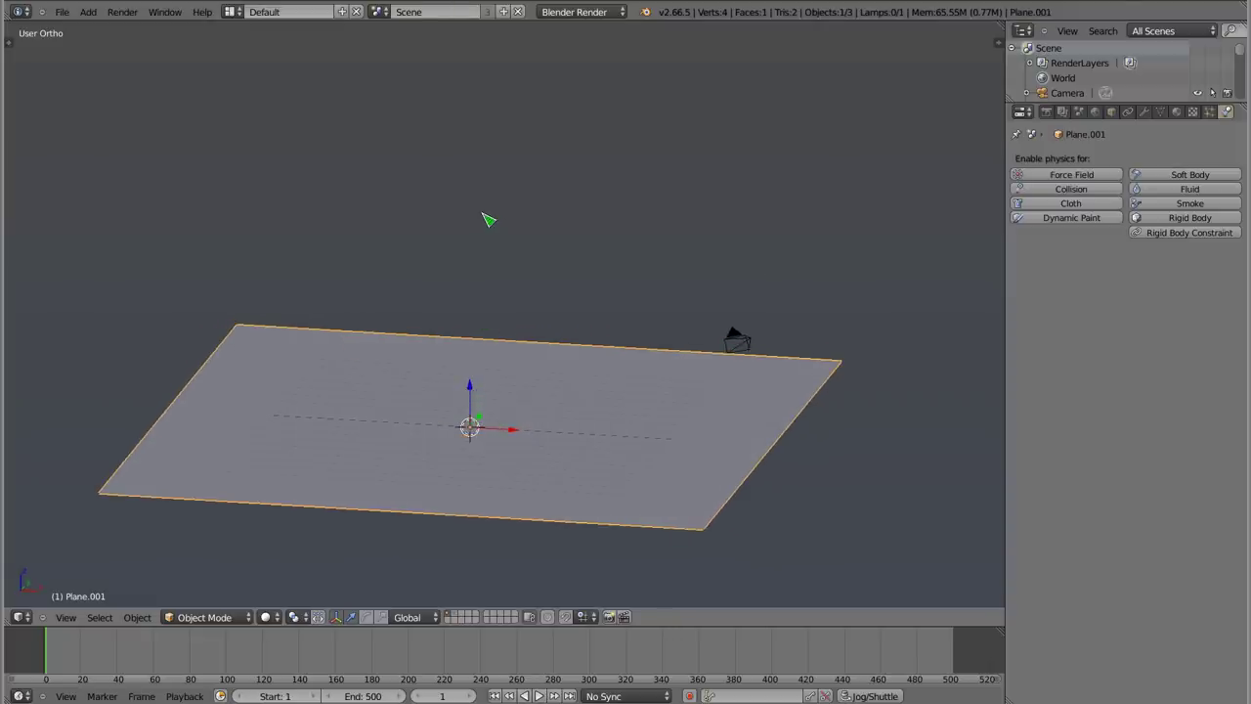
pyautogui.hotkey('shift', 'a')
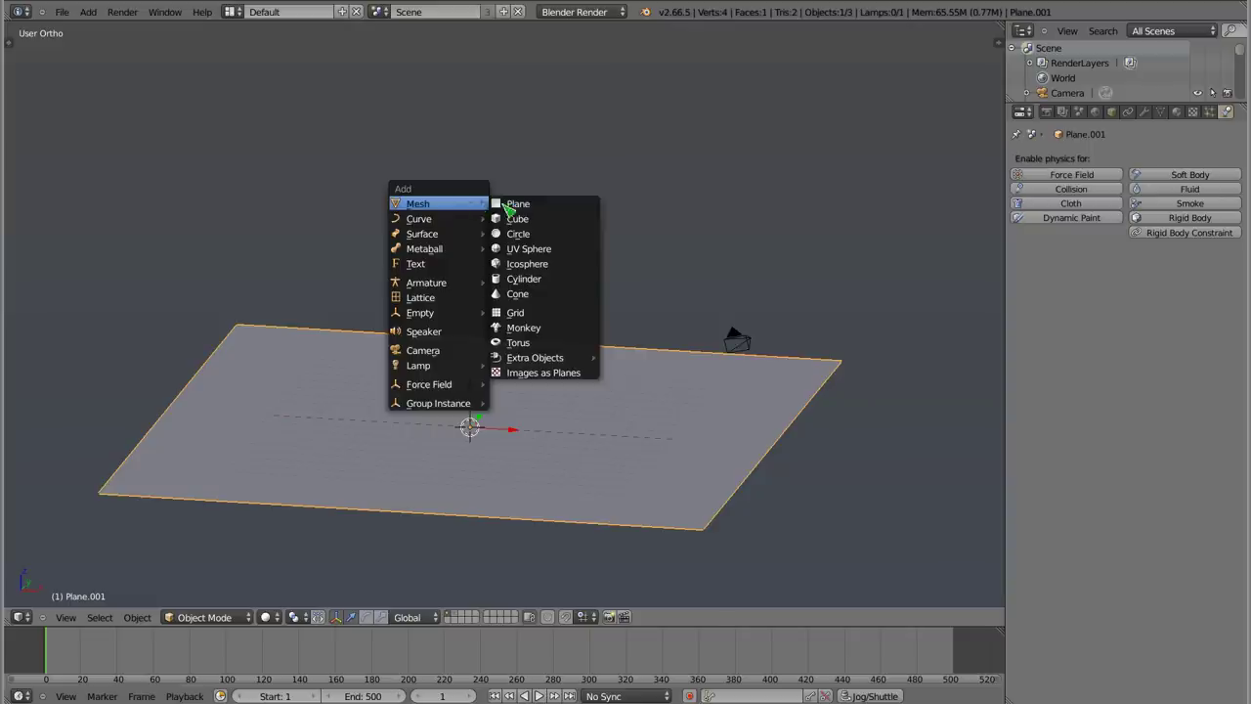
pyautogui.click(537, 226)
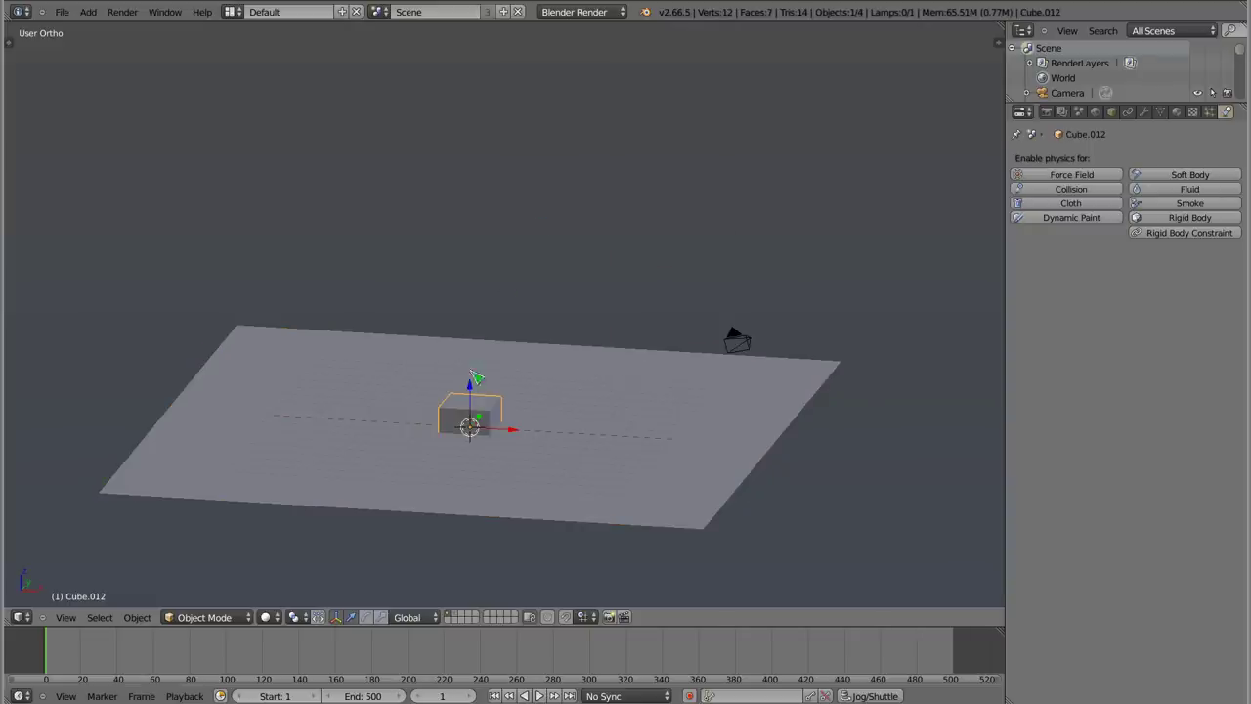
pyautogui.press('g')
pyautogui.press('z')
pyautogui.press('6')
pyautogui.press('Return')
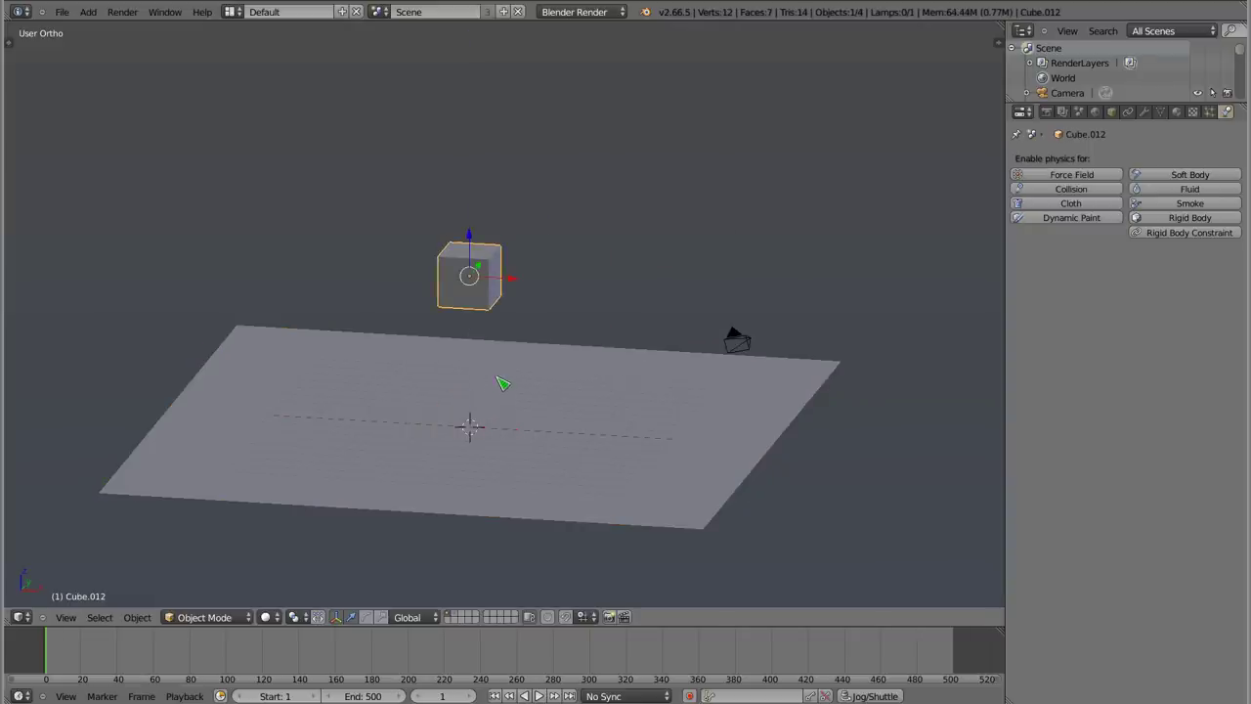
pyautogui.moveTo(479, 299); pyautogui.dragTo(472, 282, button='middle')
# - Make the cube an active rigid body from the Rigid Body Tools
pyautogui.press('t')
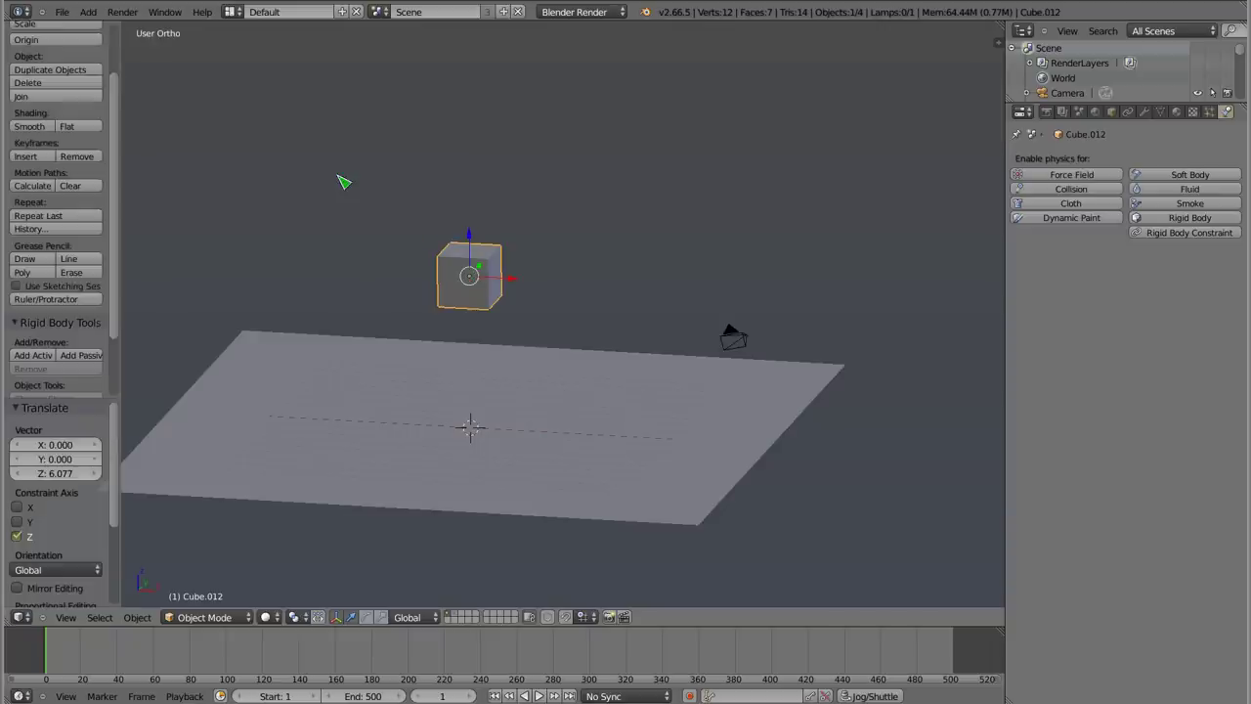
pyautogui.moveTo(119, 243); pyautogui.dragTo(120, 307)
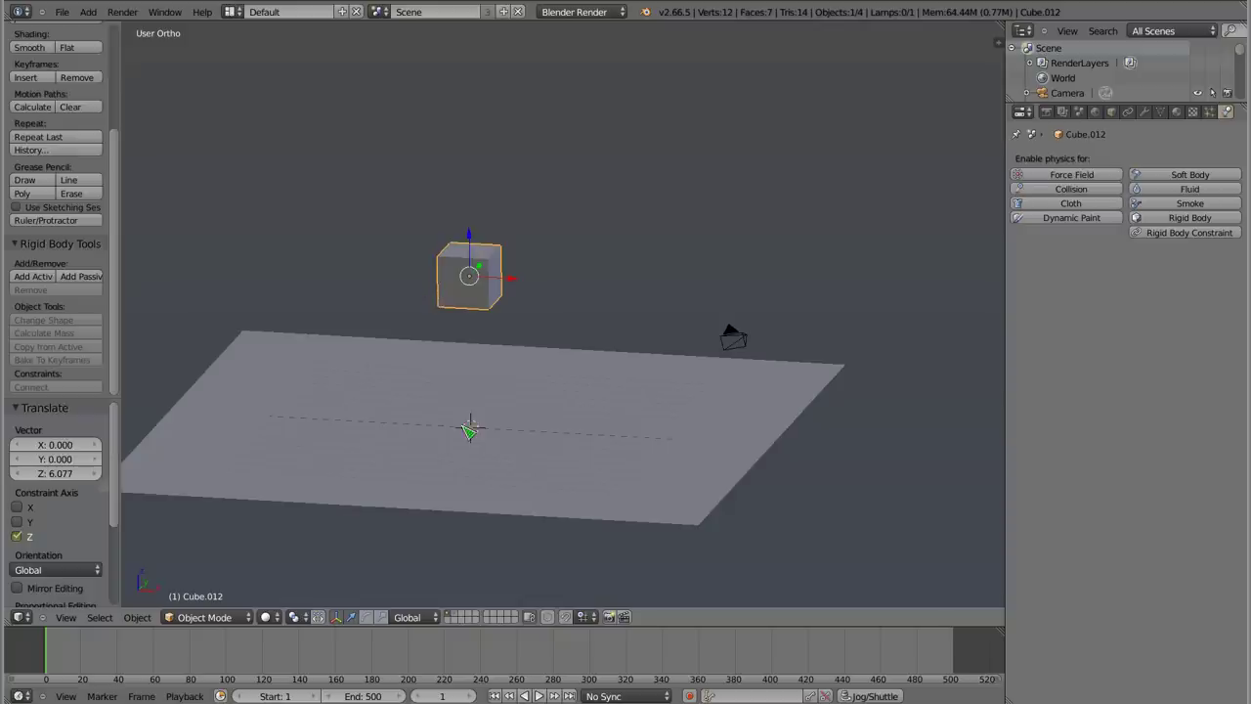
pyautogui.click(26, 247)
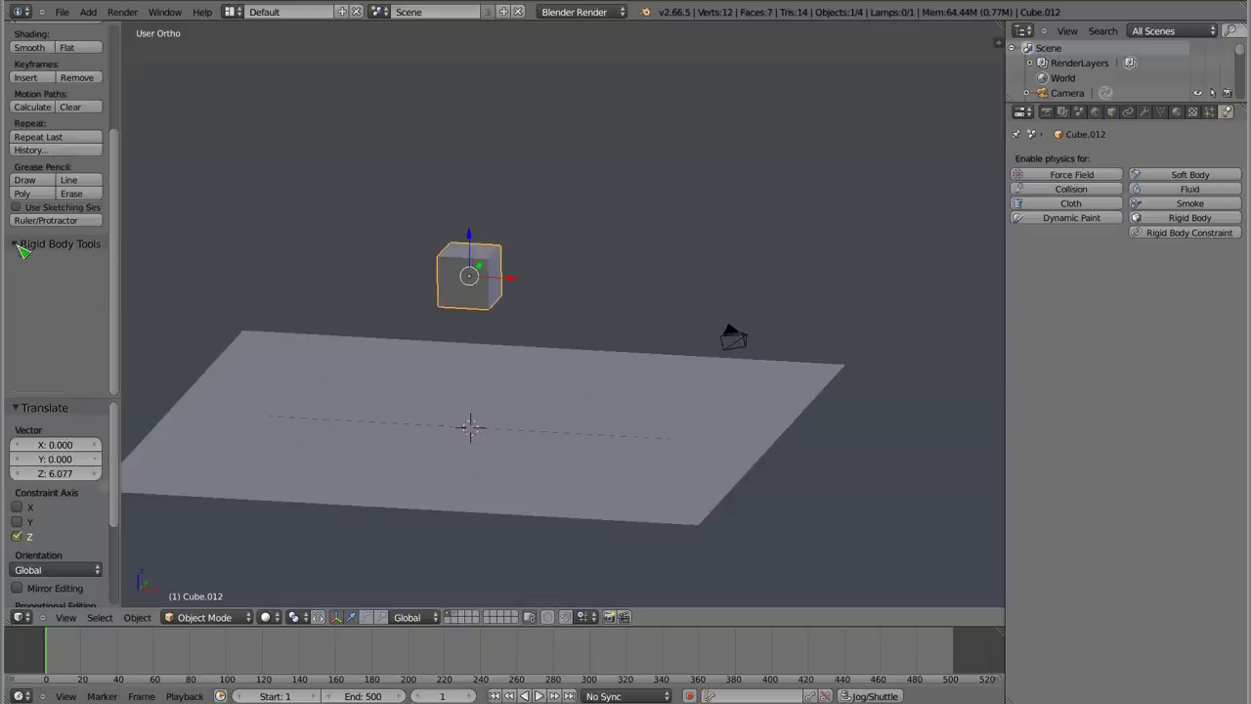
pyautogui.click(19, 248)
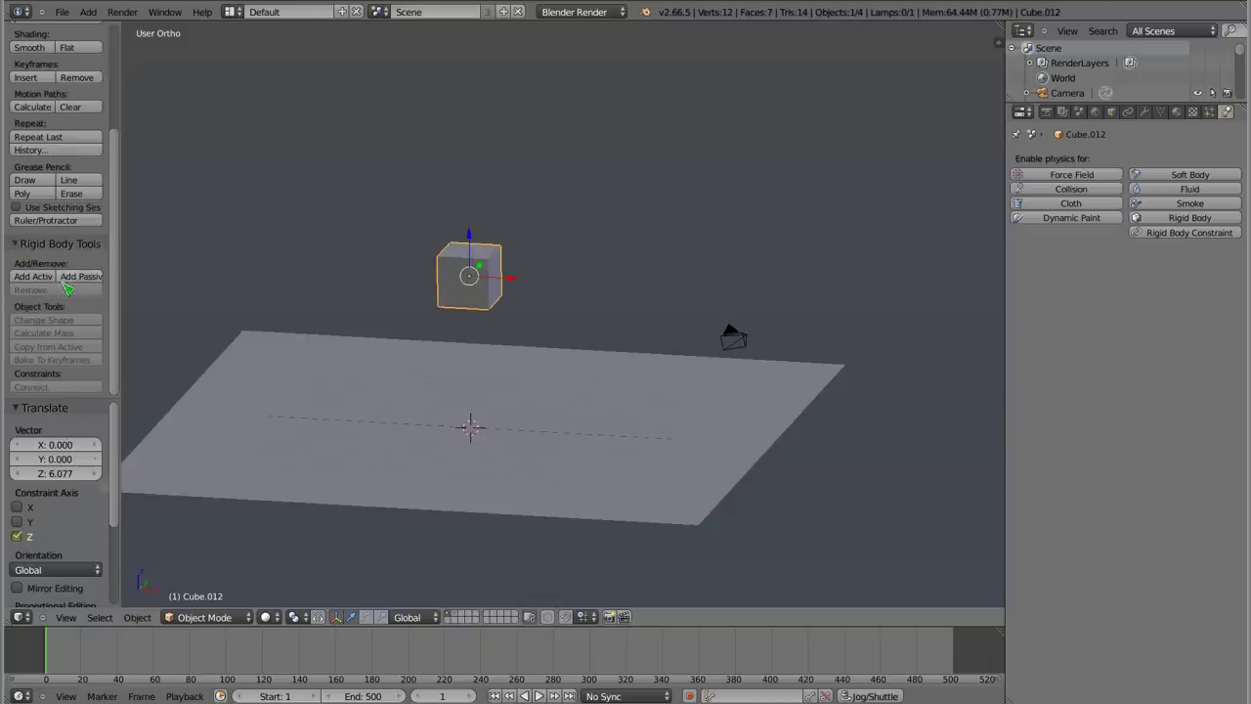
pyautogui.click(33, 276)
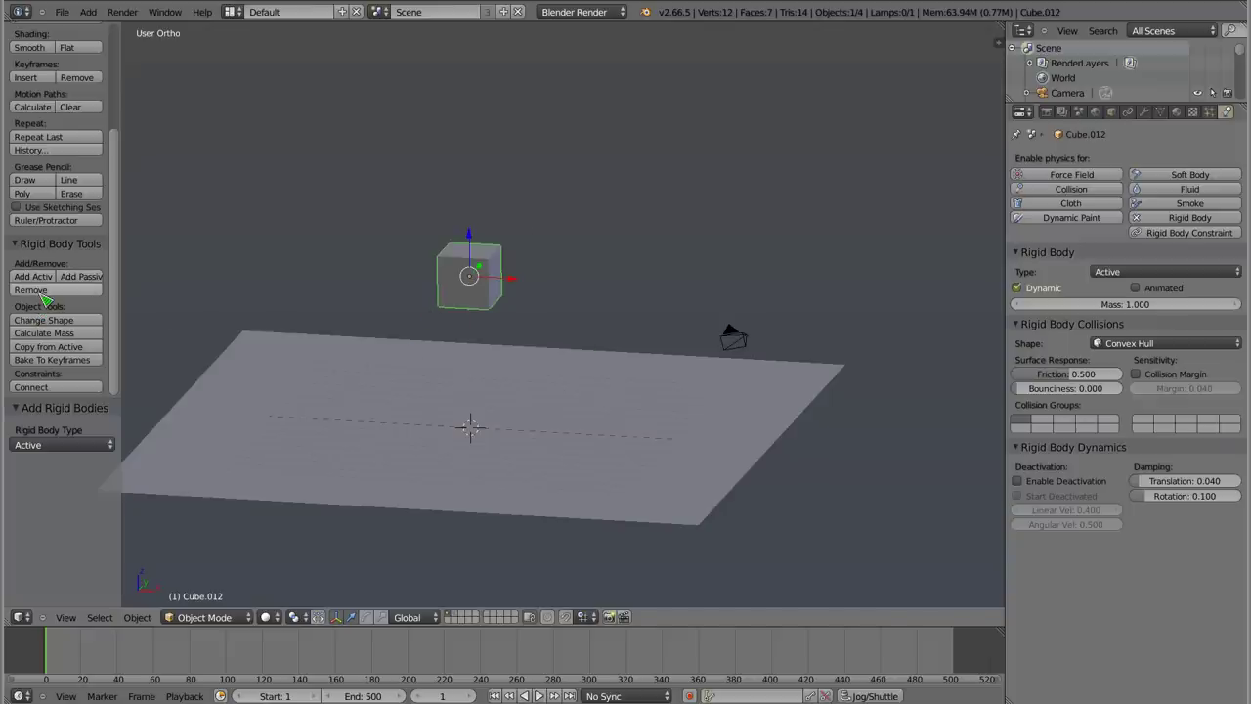
# - Make the floor plane a passive rigid body and play the simulation to watch the cube fall
pyautogui.rightClick(304, 355)
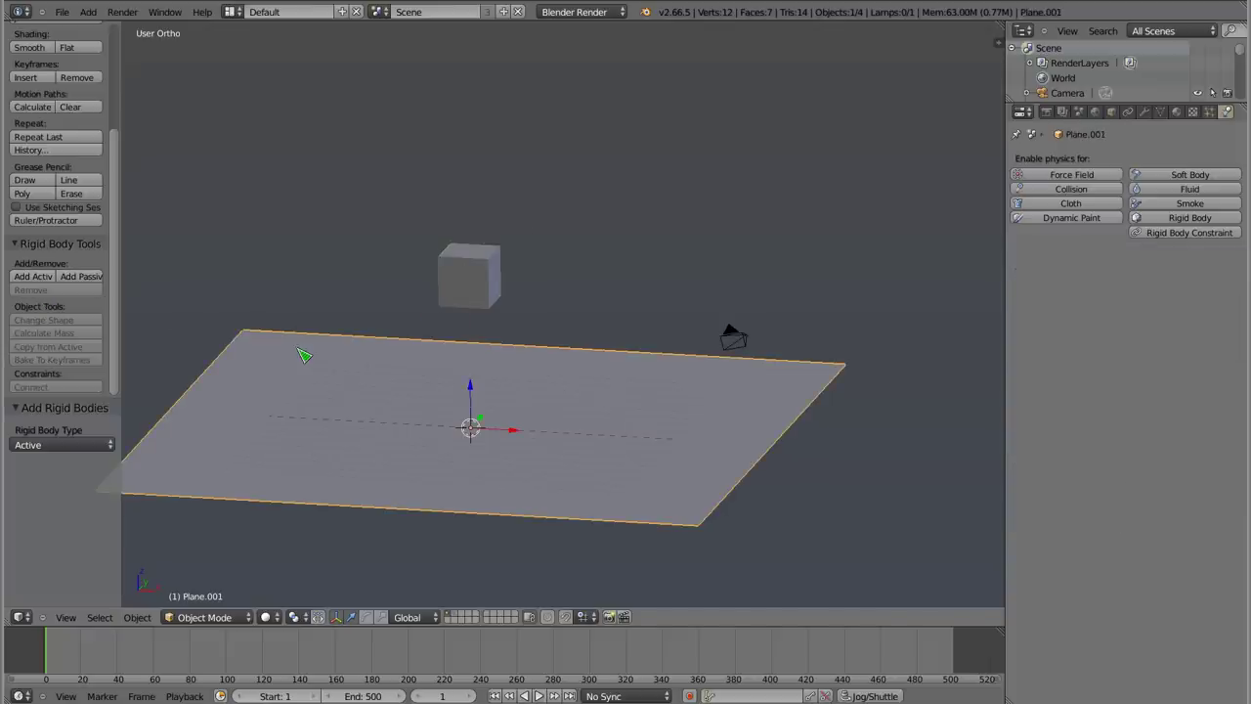
pyautogui.click(82, 277)
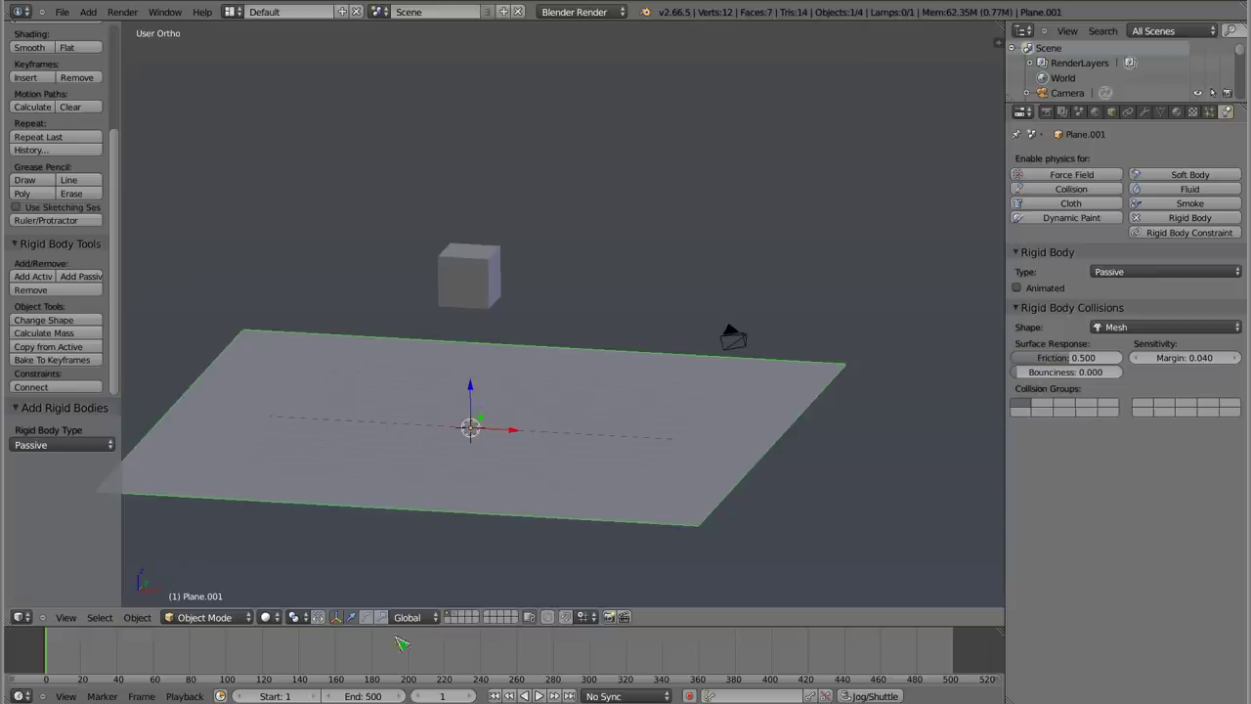
pyautogui.click(538, 696)
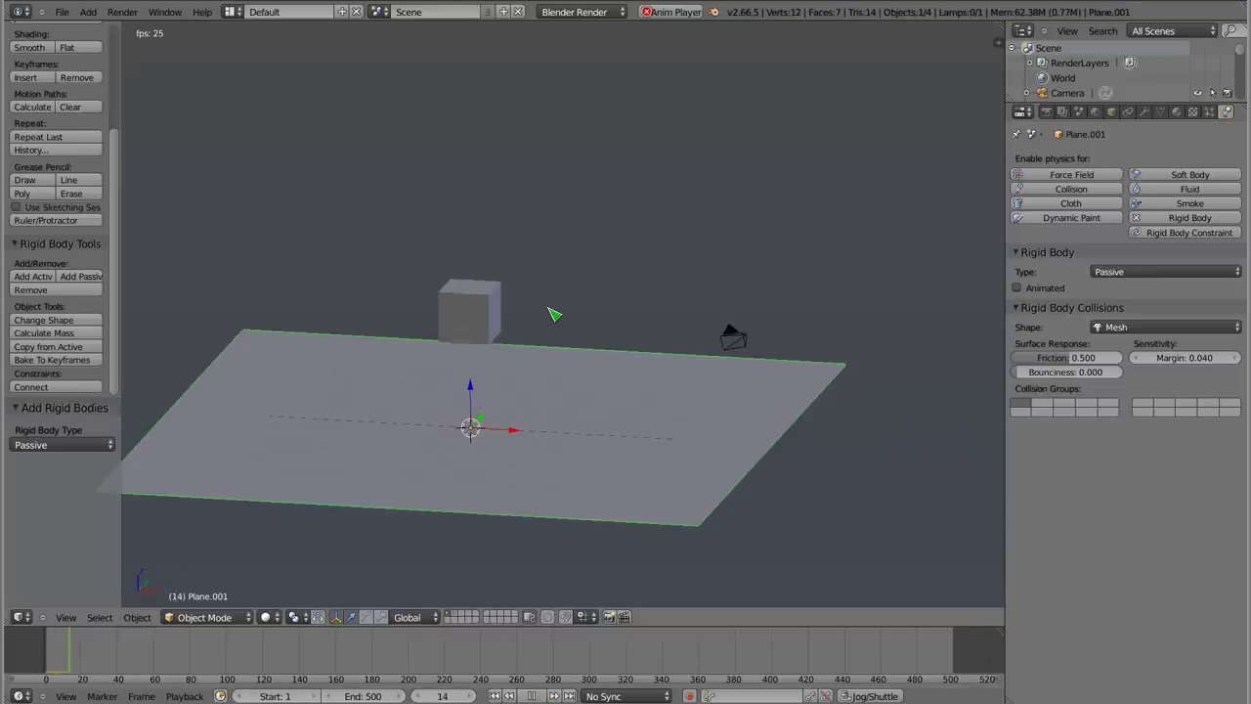
pyautogui.press('Escape')
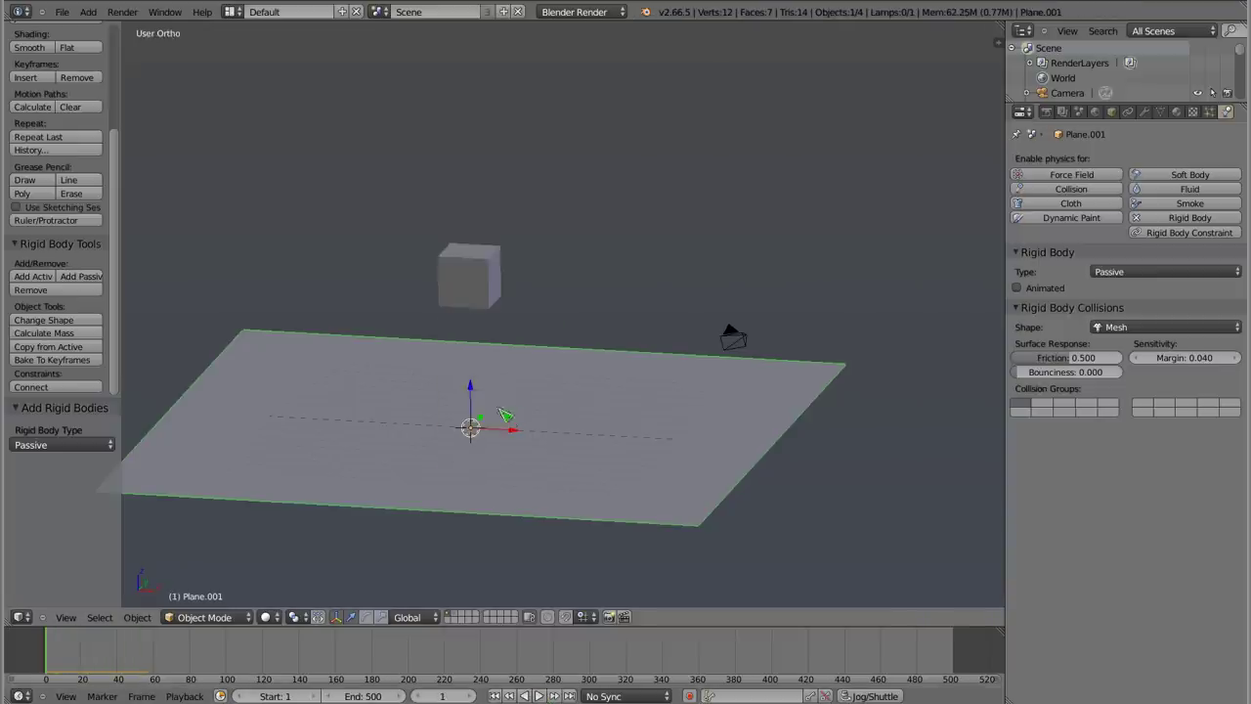
# - Duplicate the cube above the original and replay the simulation with both cubes
pyautogui.rightClick(478, 277)
pyautogui.hotkey('shift', 'd')
pyautogui.click(479, 252)
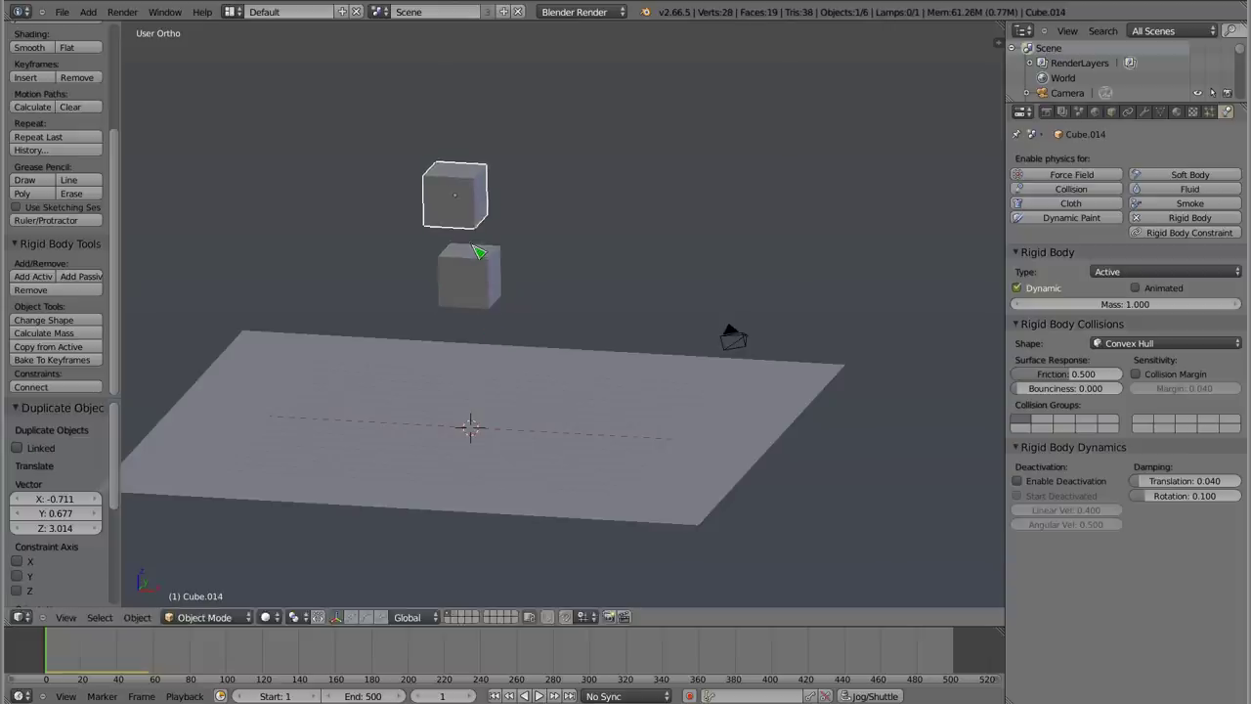
pyautogui.click(500, 201)
pyautogui.hotkey('alt', 'a')
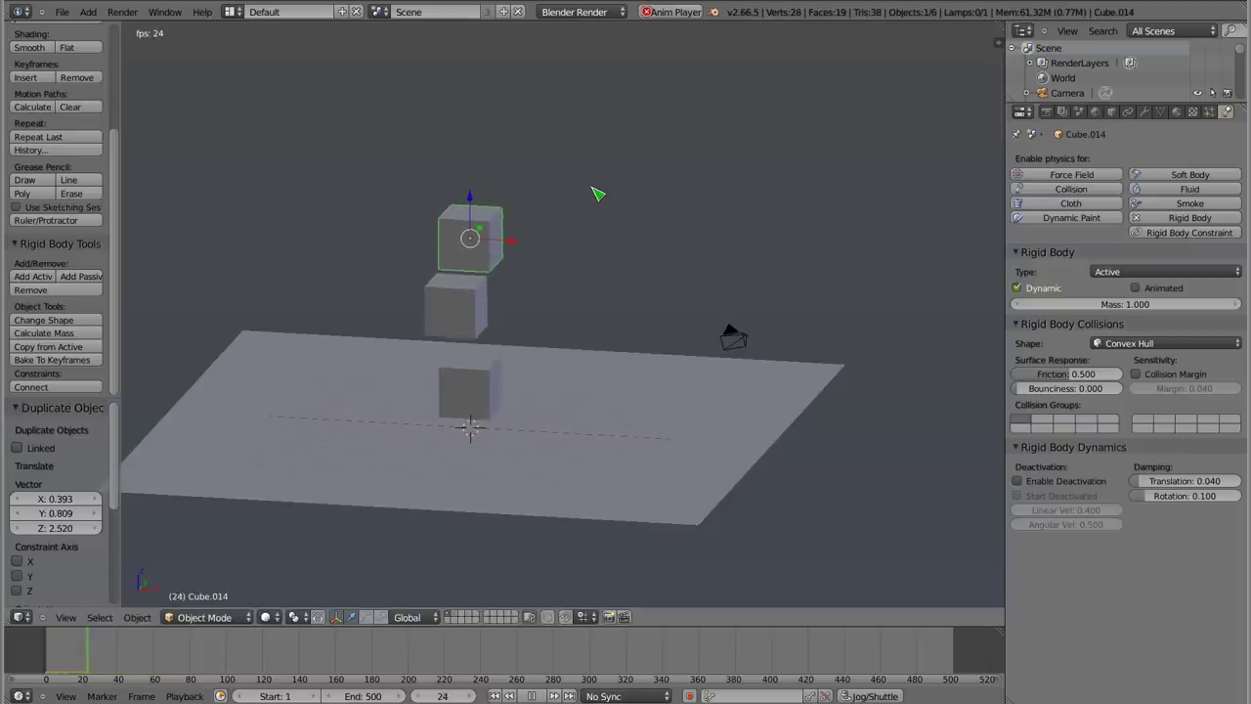
pyautogui.moveTo(508, 422)
pyautogui.mouseDown(button='middle')
pyautogui.moveTo(571, 422)
pyautogui.moveTo(502, 426)
pyautogui.moveTo(520, 434)
pyautogui.mouseUp(button='middle')
pyautogui.press('Escape')
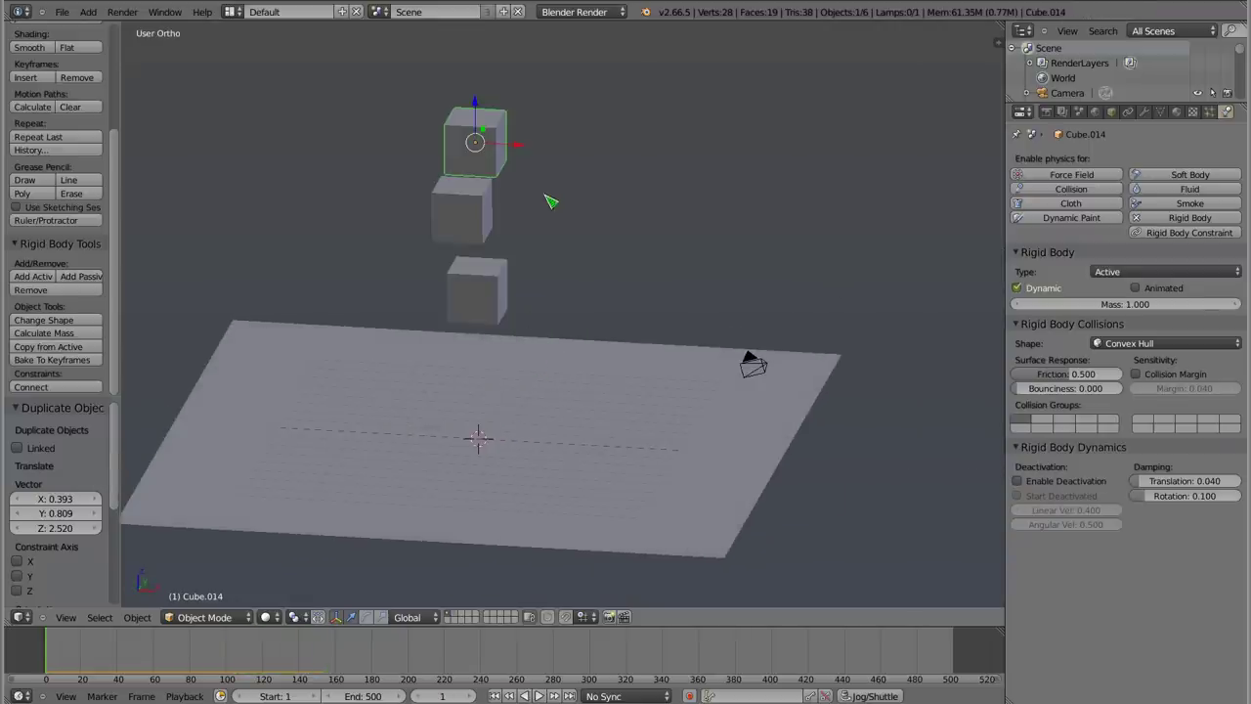
# - Orbit to view the plane's top face and open the render engine list
pyautogui.moveTo(481, 346); pyautogui.dragTo(527, 280, button='middle')
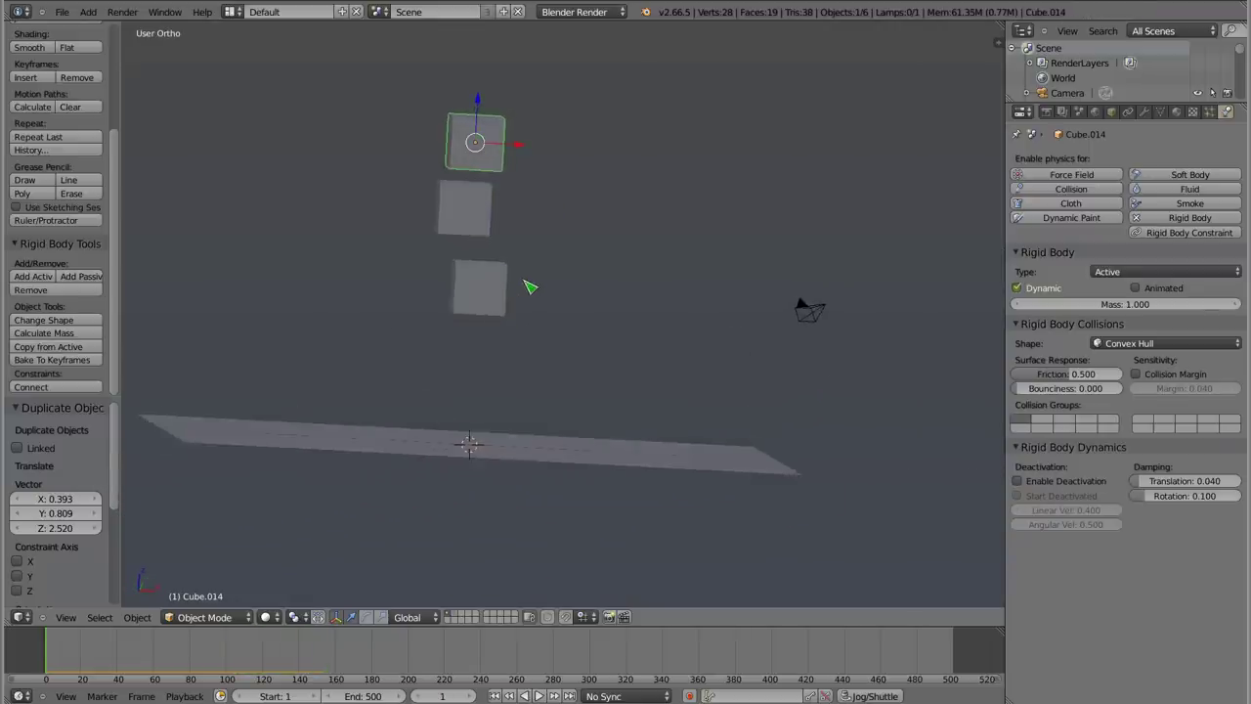
pyautogui.moveTo(389, 165); pyautogui.dragTo(362, 171, button='middle')
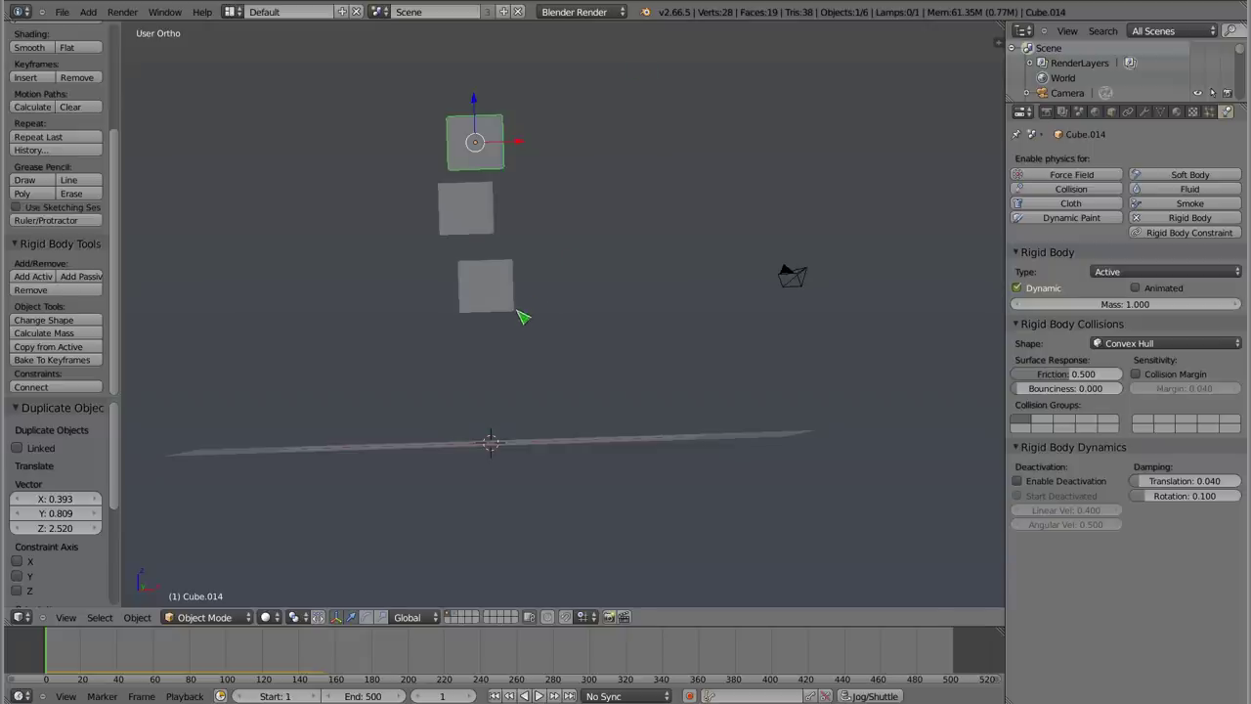
pyautogui.moveTo(550, 287); pyautogui.dragTo(514, 365, button='middle')
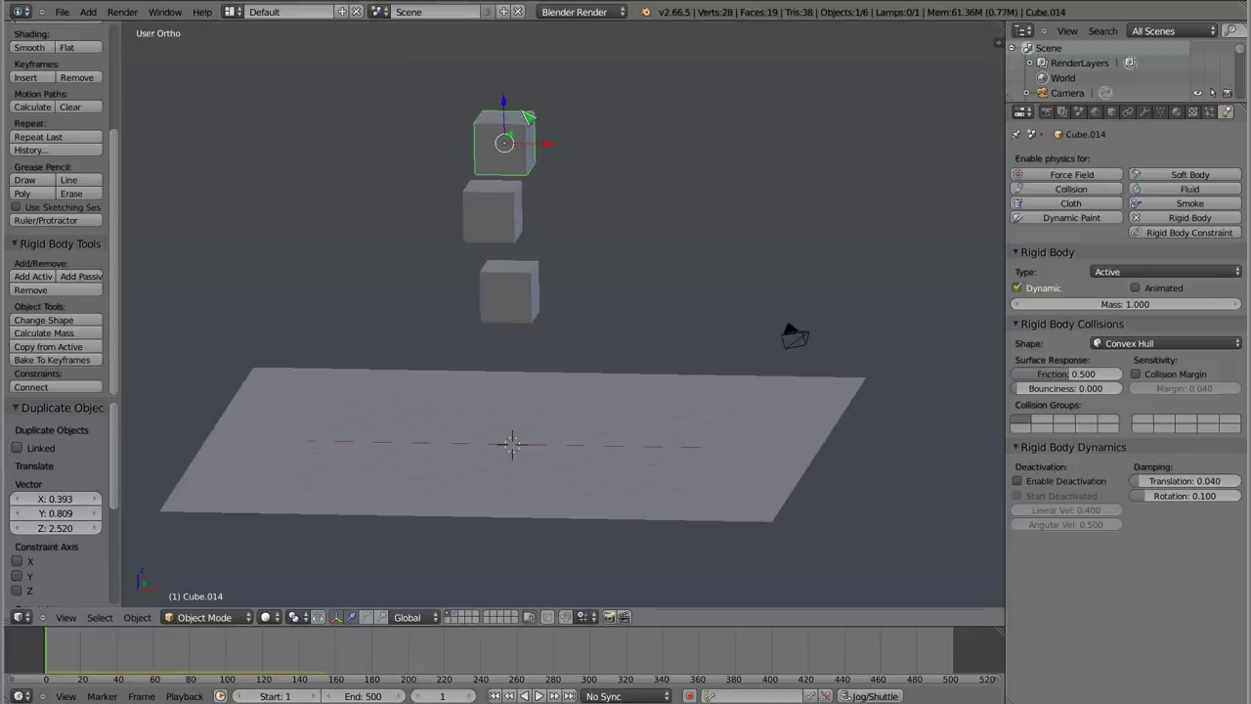
pyautogui.click(587, 14)
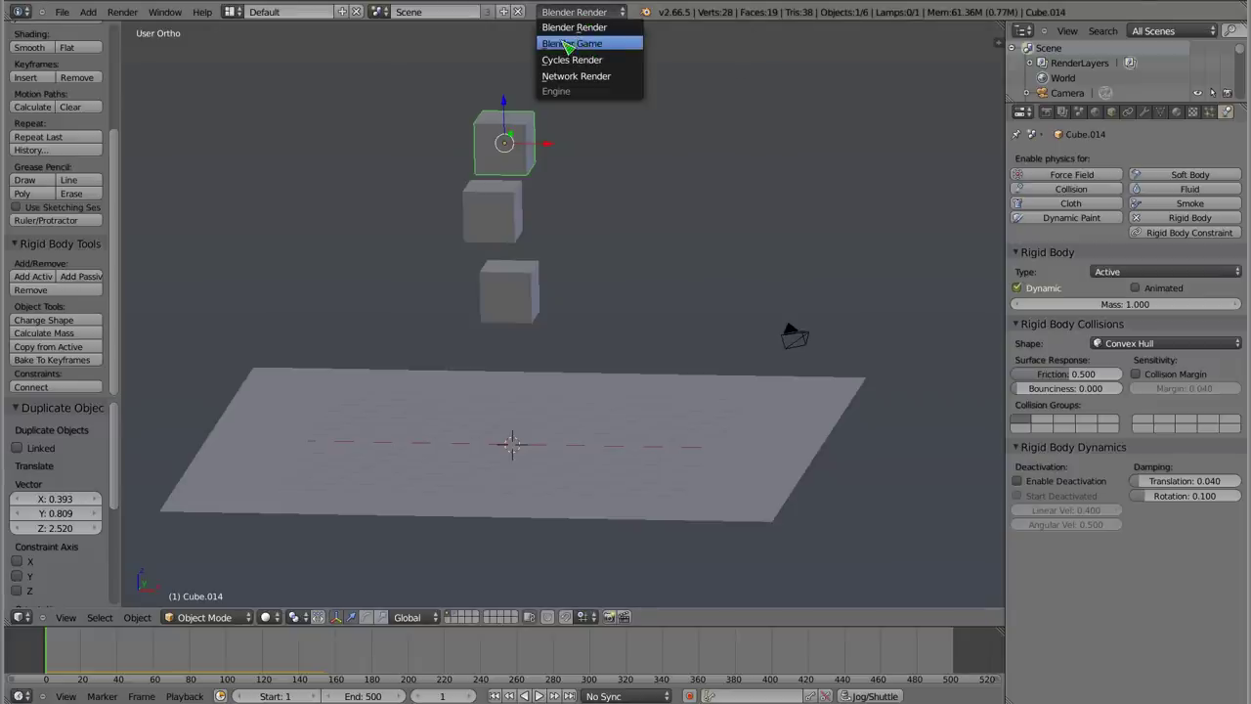
# - Select and delete the three stacked cubes
pyautogui.rightClick(492, 220)
pyautogui.keyDown('shift'); pyautogui.rightClick(520, 295); pyautogui.keyUp('shift')
pyautogui.keyDown('shift'); pyautogui.rightClick(514, 142); pyautogui.keyUp('shift')
pyautogui.press('x')
pyautogui.click(484, 223)
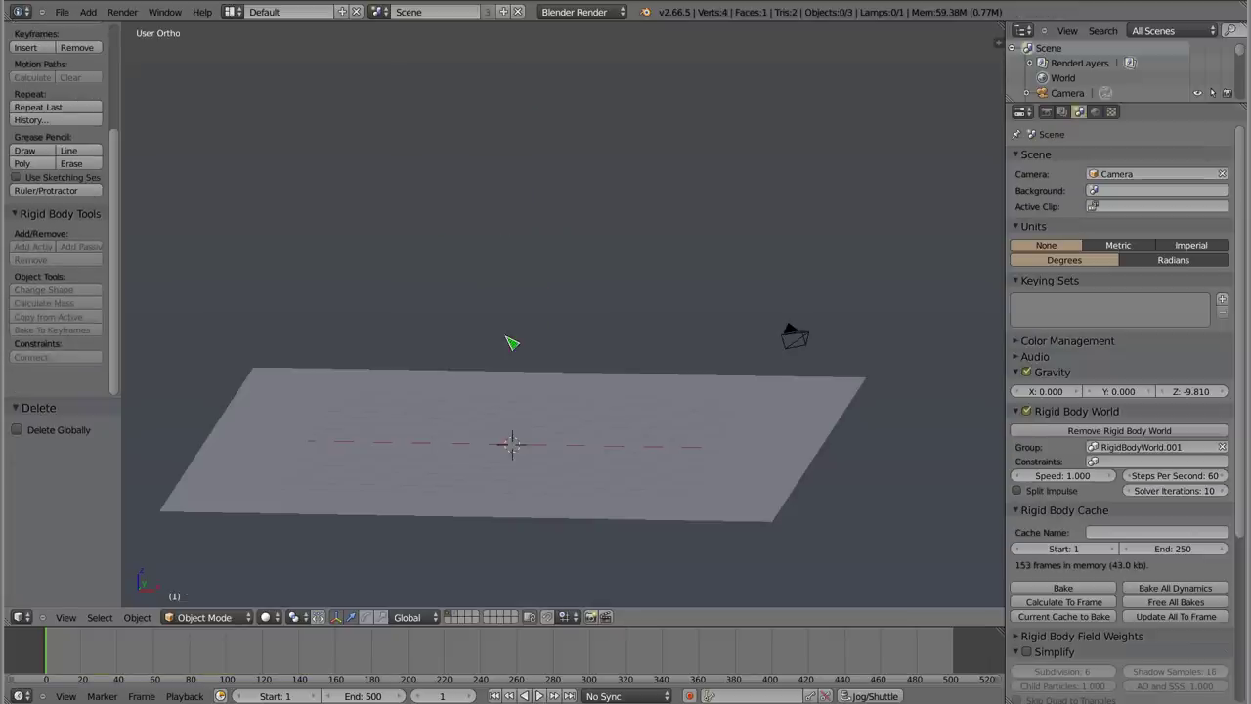
# - Switch to the Blender Game engine and add a new cube raised high above the plane
pyautogui.click(578, 11)
pyautogui.click(578, 39)
pyautogui.hotkey('shift', 'a')
pyautogui.moveTo(459, 211)
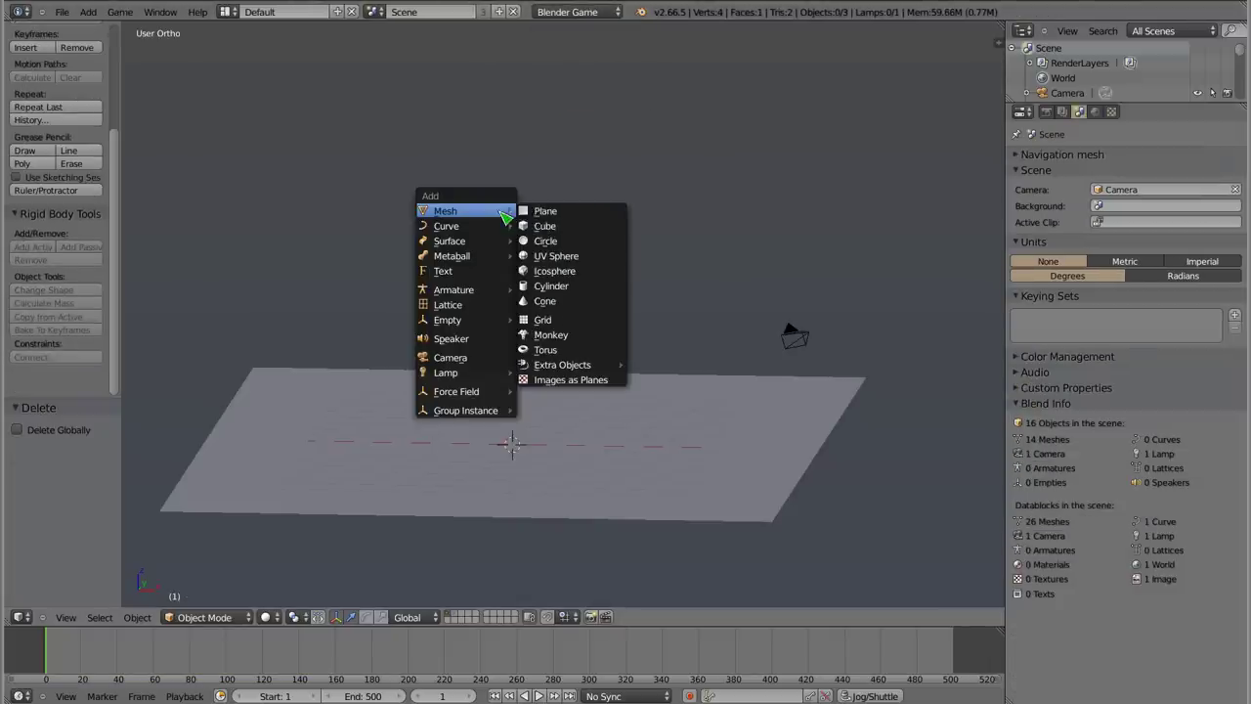
pyautogui.click(540, 224)
pyautogui.moveTo(516, 414)
pyautogui.mouseDown()
pyautogui.moveTo(553, 235)
pyautogui.moveTo(543, 274)
pyautogui.mouseUp()
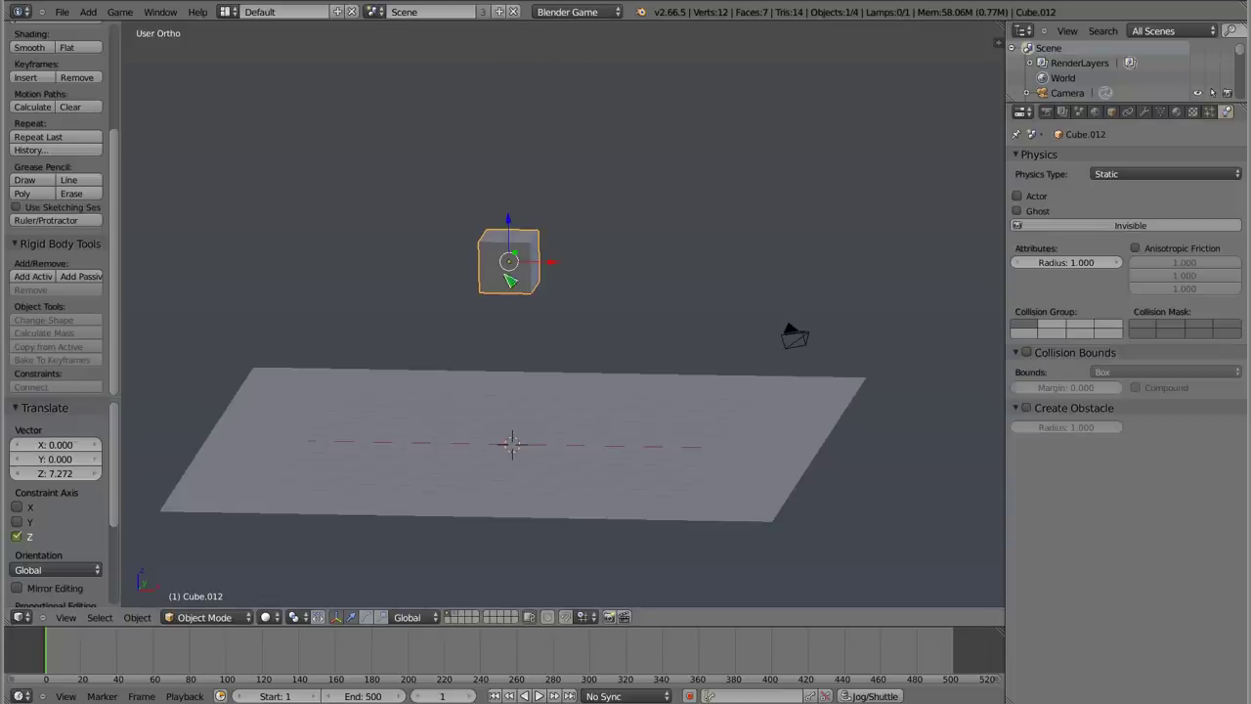
# - Set the cube's physics type to Rigid Body and play the timeline
pyautogui.click(1161, 176)
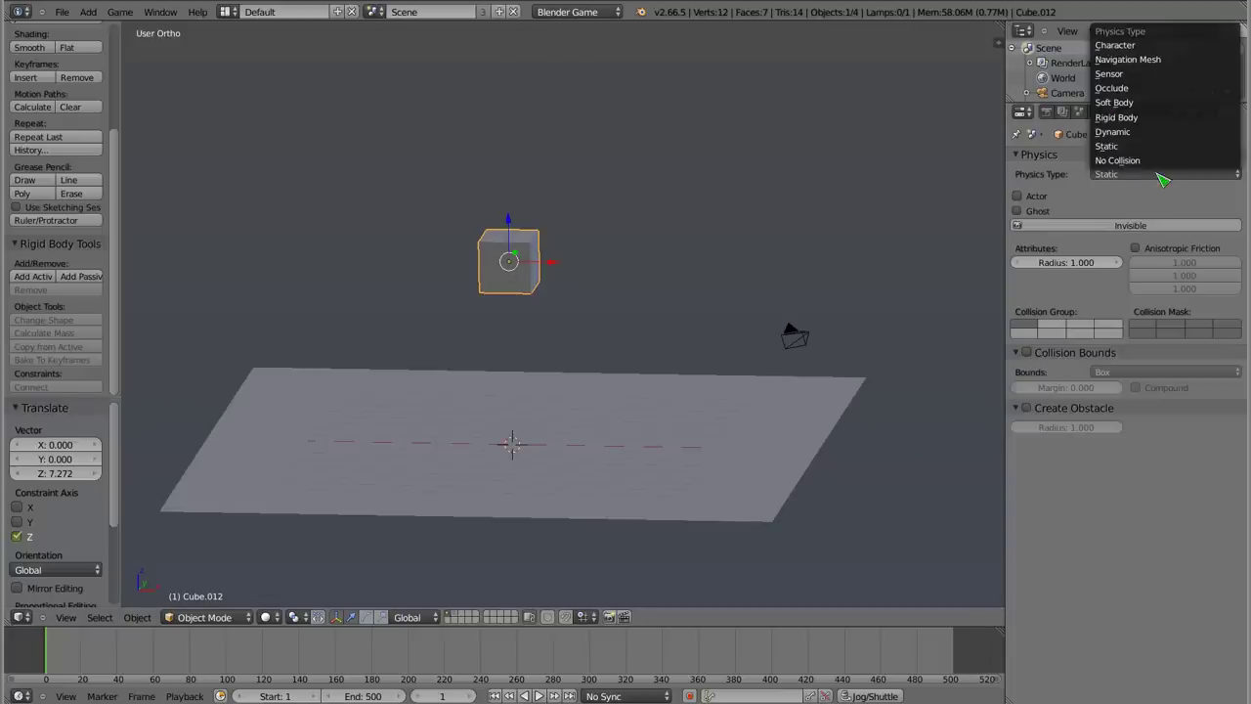
pyautogui.click(1139, 117)
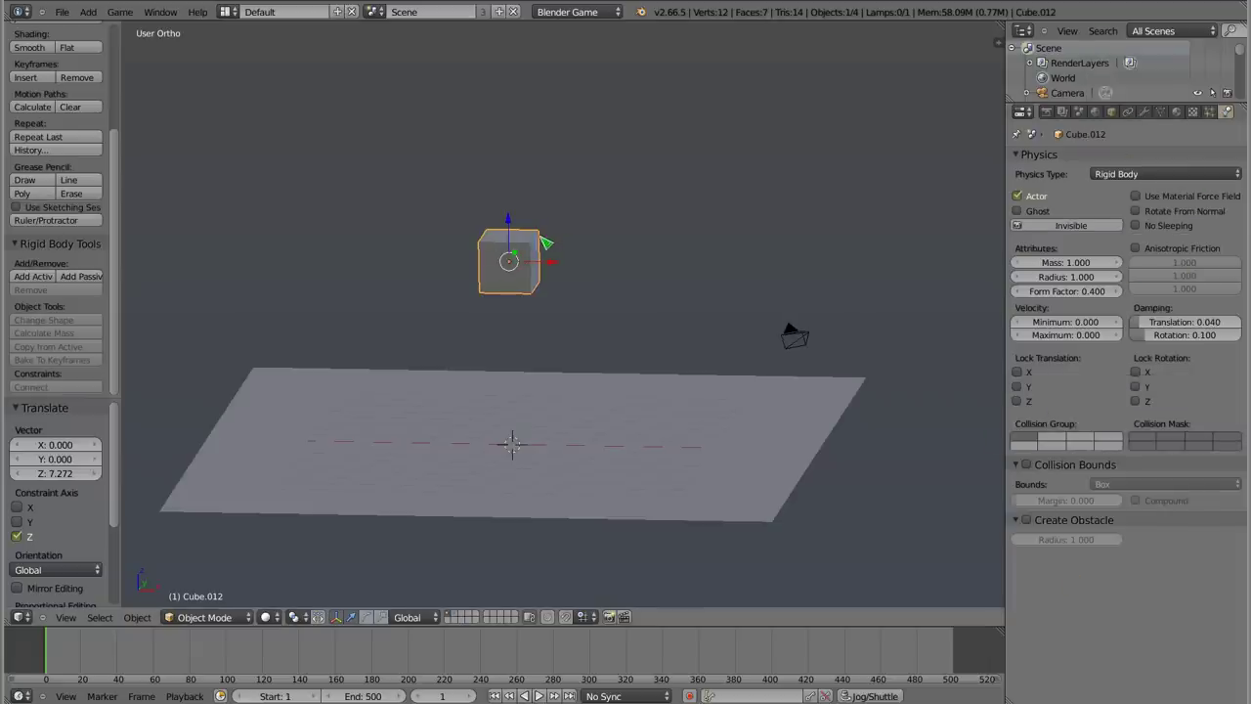
pyautogui.hotkey('alt', 'a')
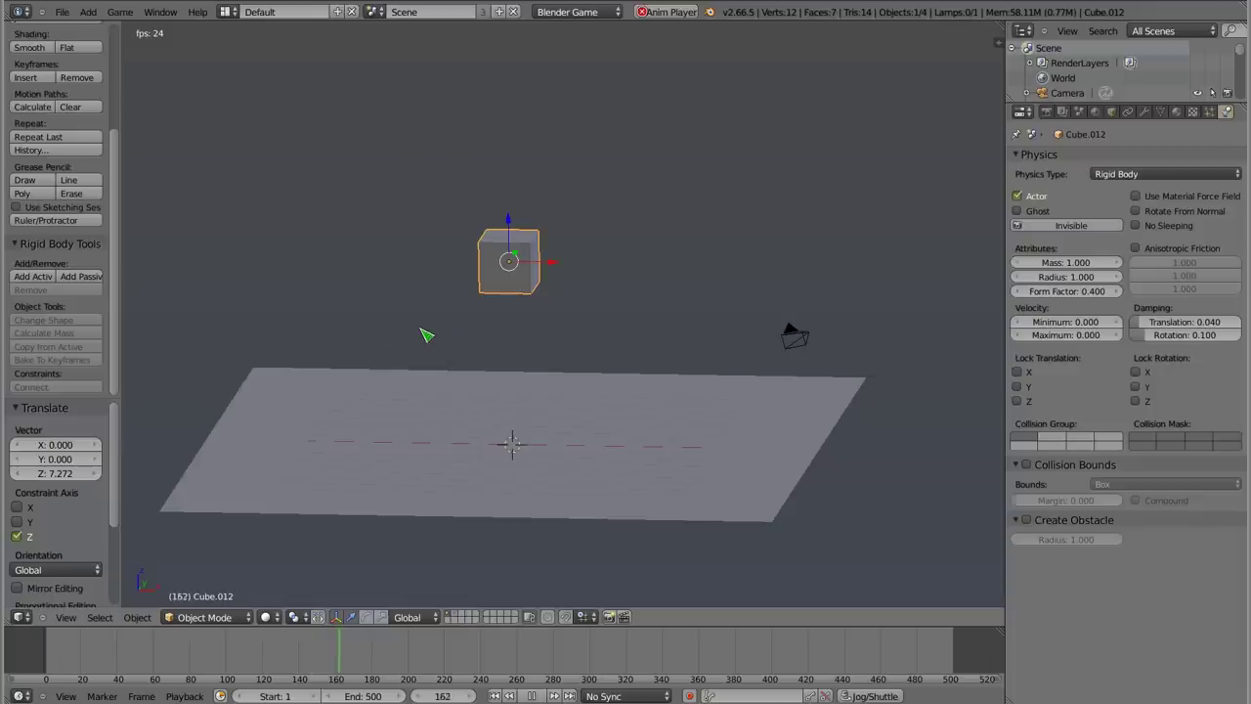
# - Stop playback, run the game twice to watch Cube.012 drop, then duplicate the cube
pyautogui.press('Escape')
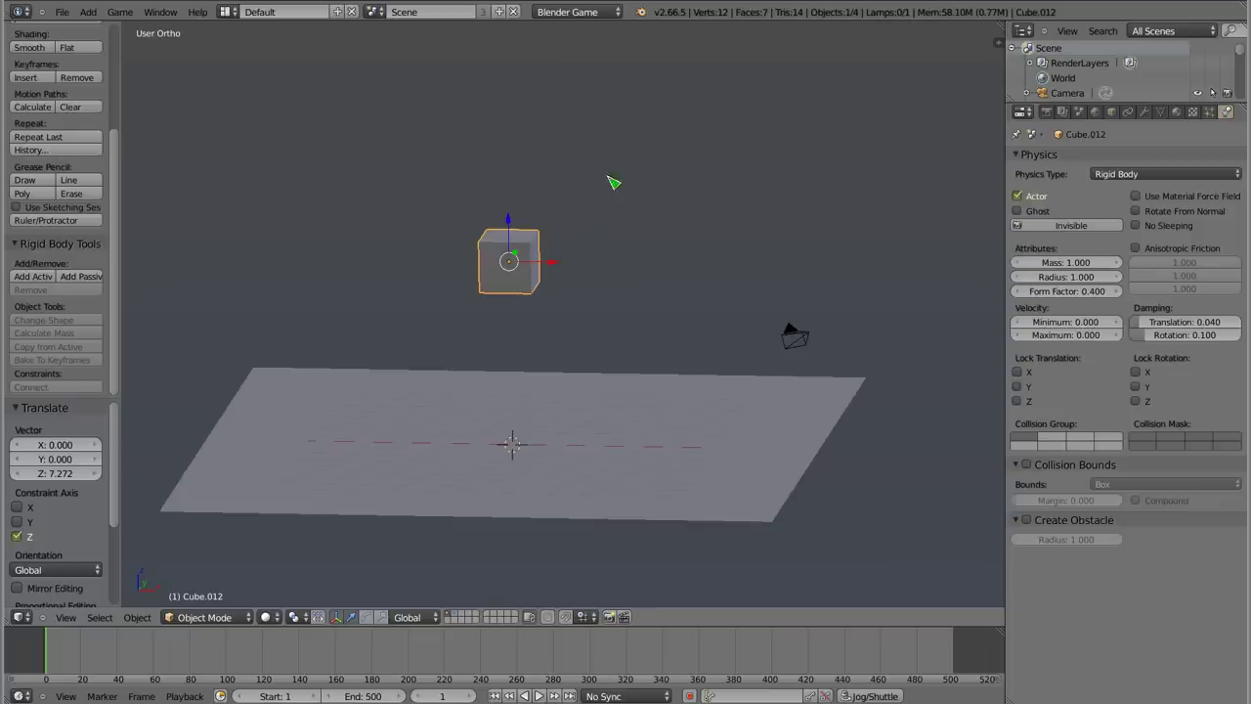
pyautogui.press('p')
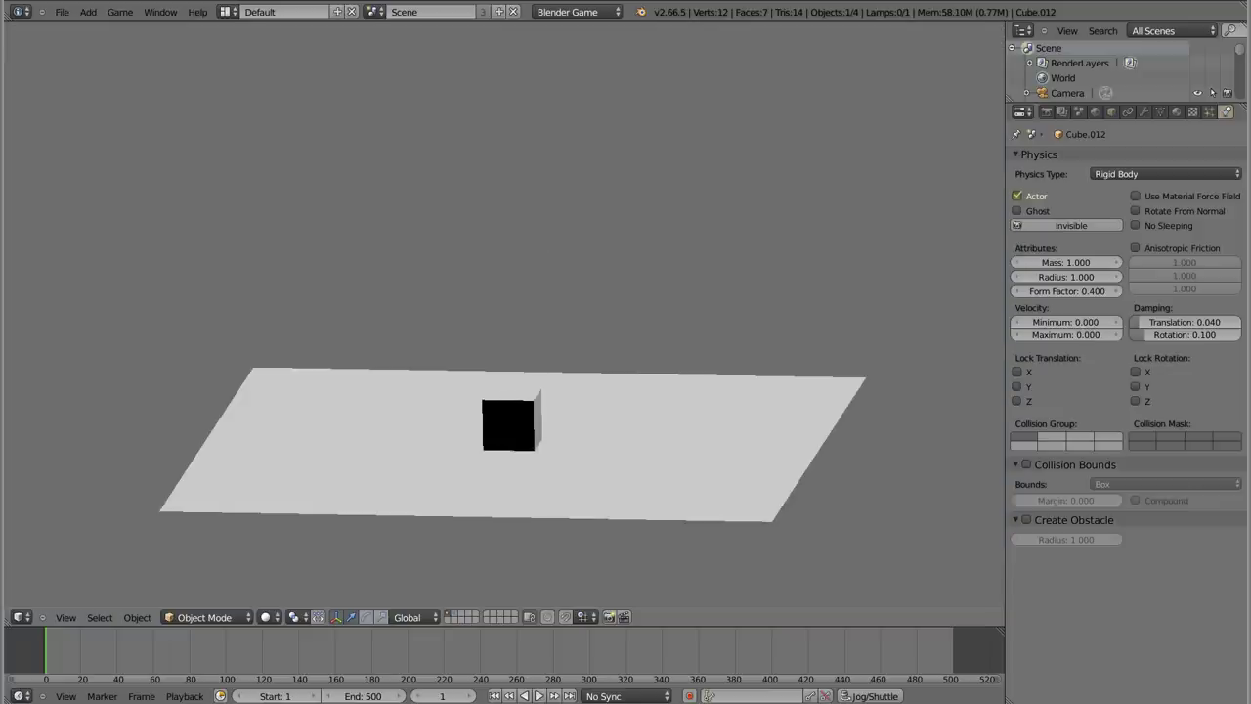
pyautogui.press('Escape')
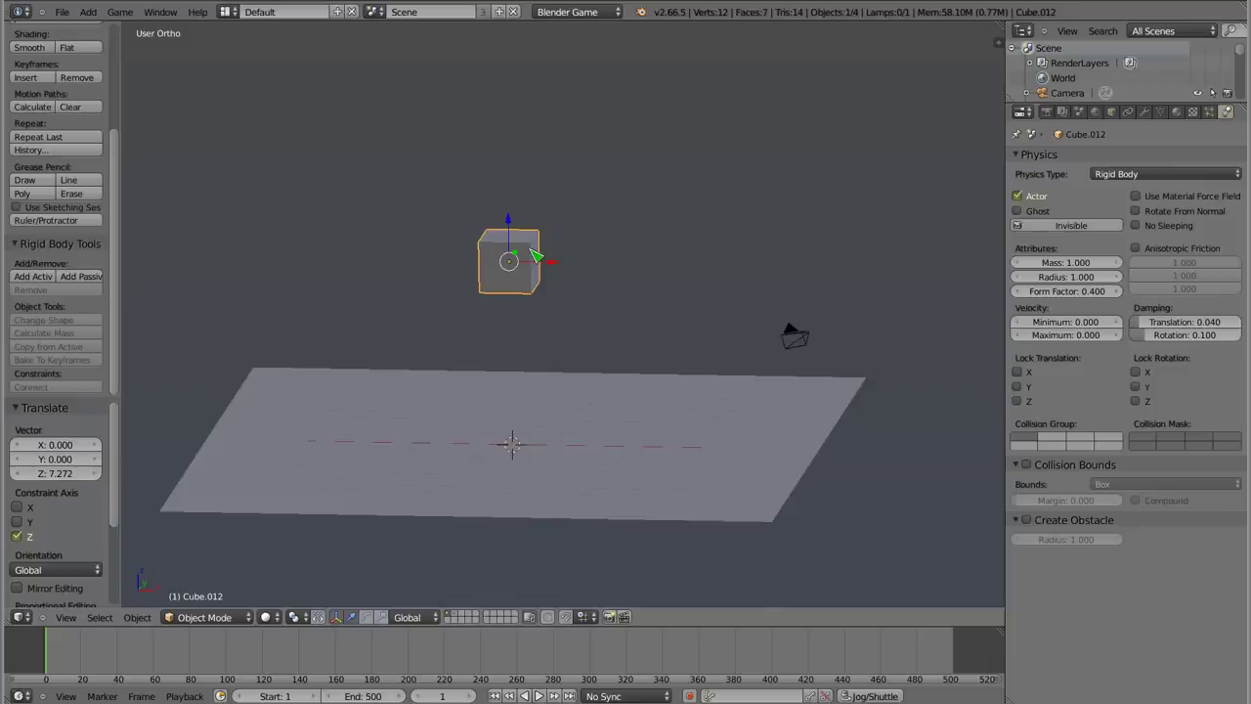
pyautogui.press('p')
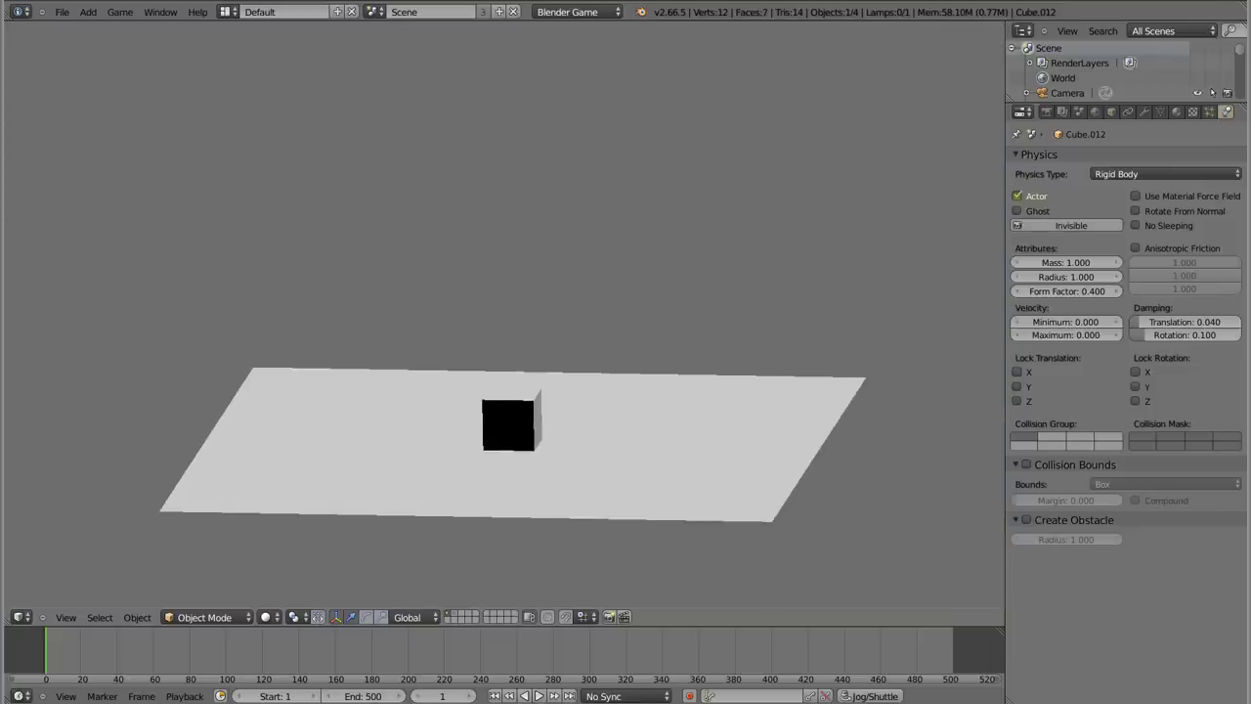
pyautogui.press('Escape')
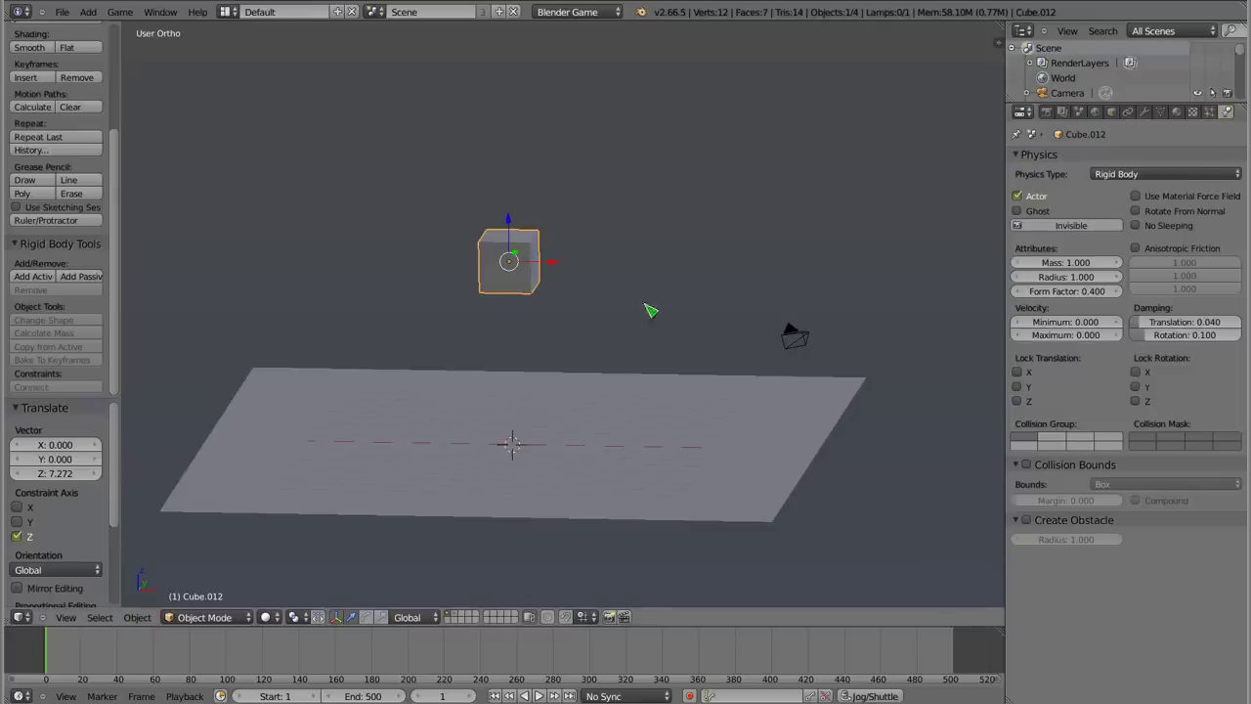
pyautogui.hotkey('shift', 'd')
# - Stack two cube copies above the first and run the game to watch all three fall
pyautogui.click(527, 202)
pyautogui.hotkey('shift', 'd')
pyautogui.click(570, 124)
pyautogui.press('p')
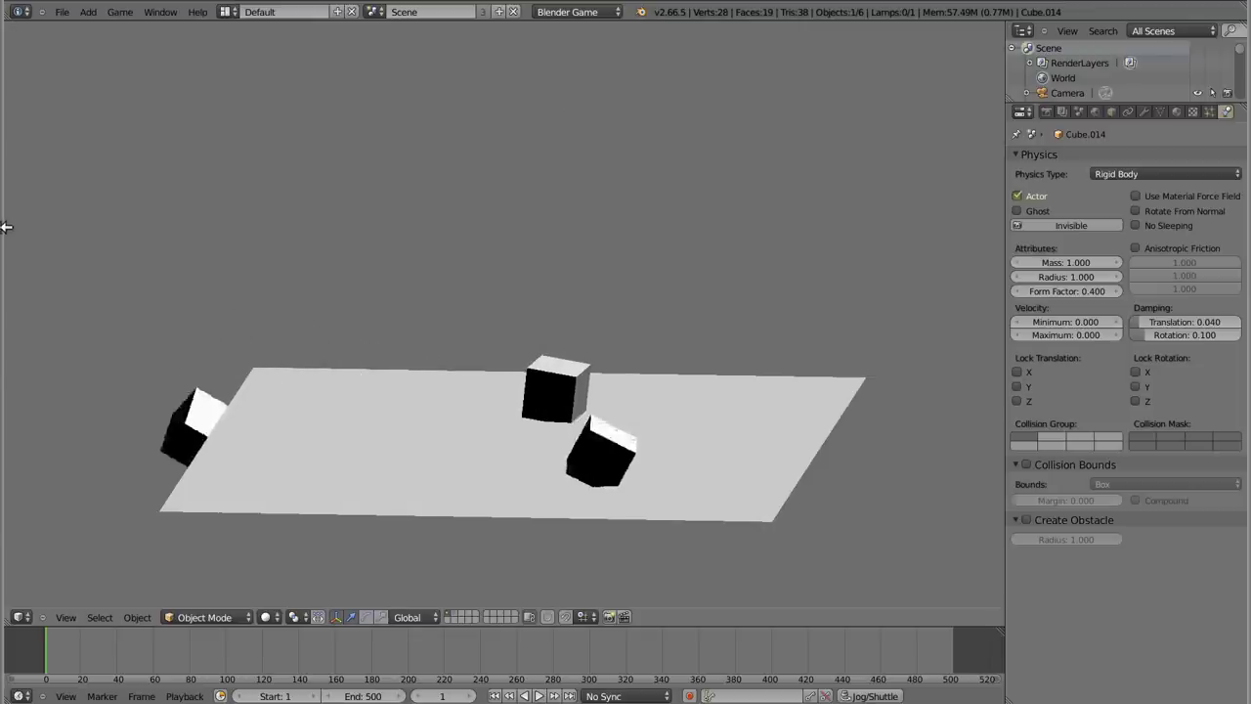
pyautogui.press('Escape')
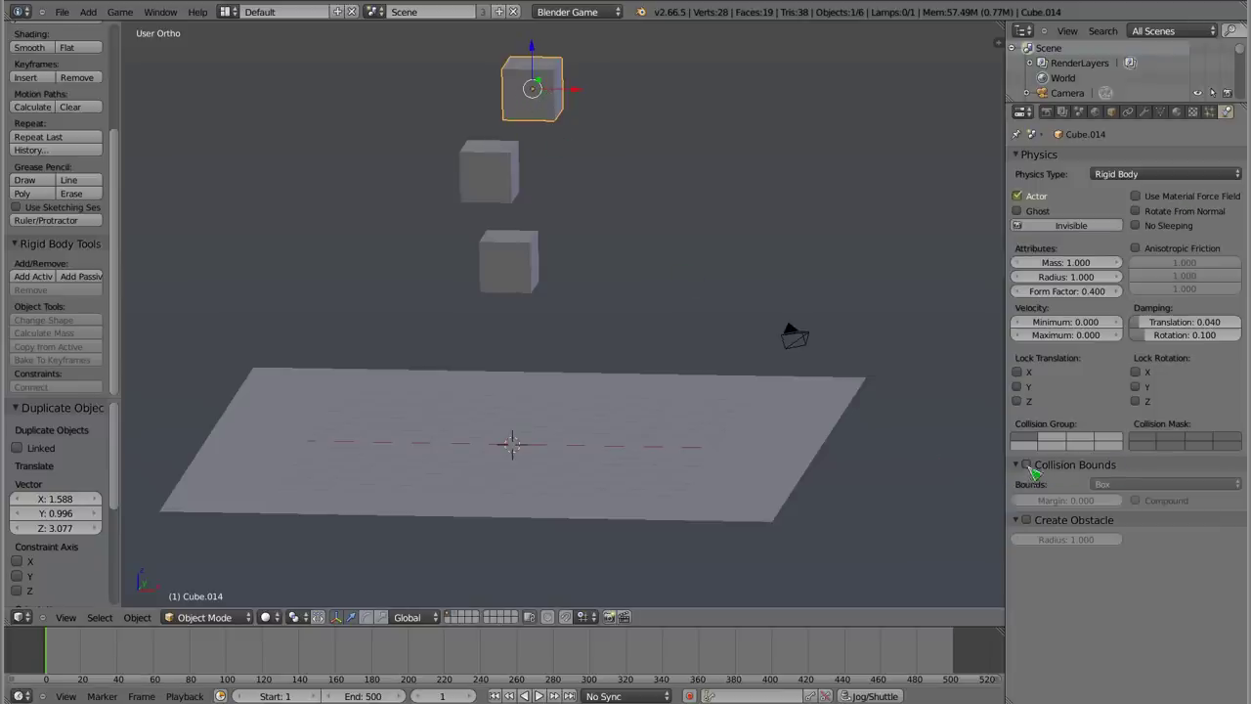
# - Enable Collision Bounds for the top, middle and lowest cubes
pyautogui.click(1027, 465)
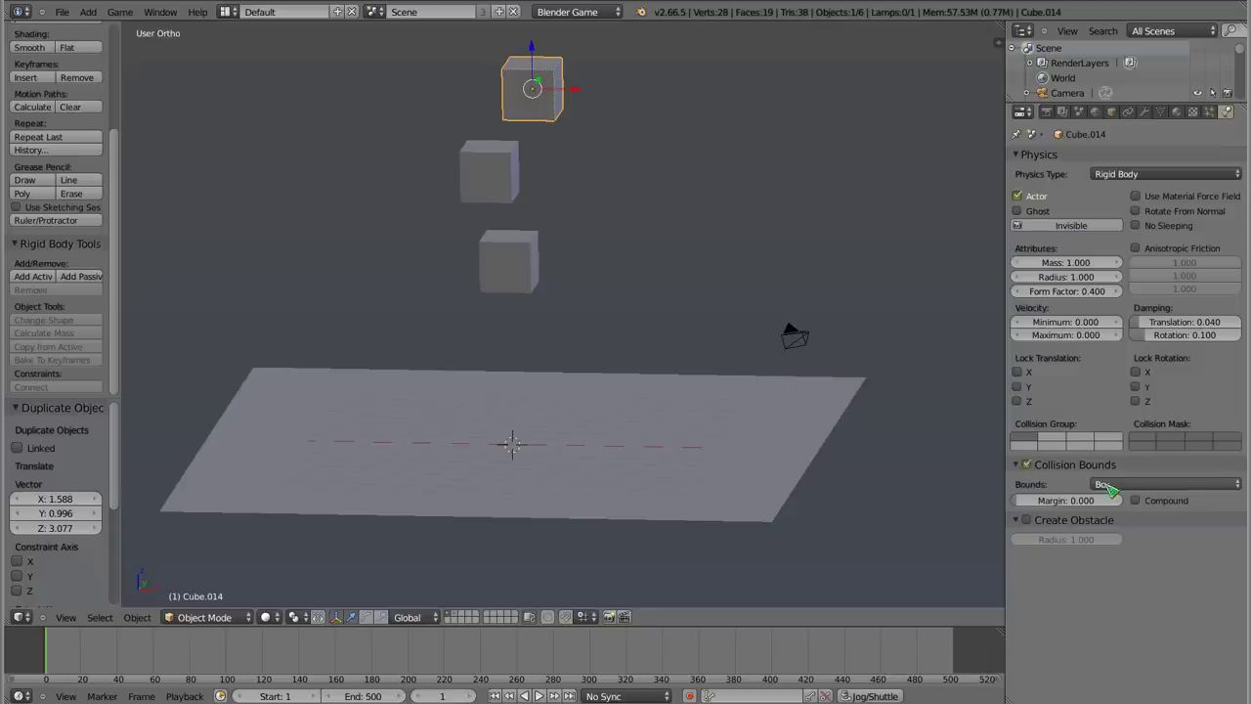
pyautogui.rightClick(491, 175)
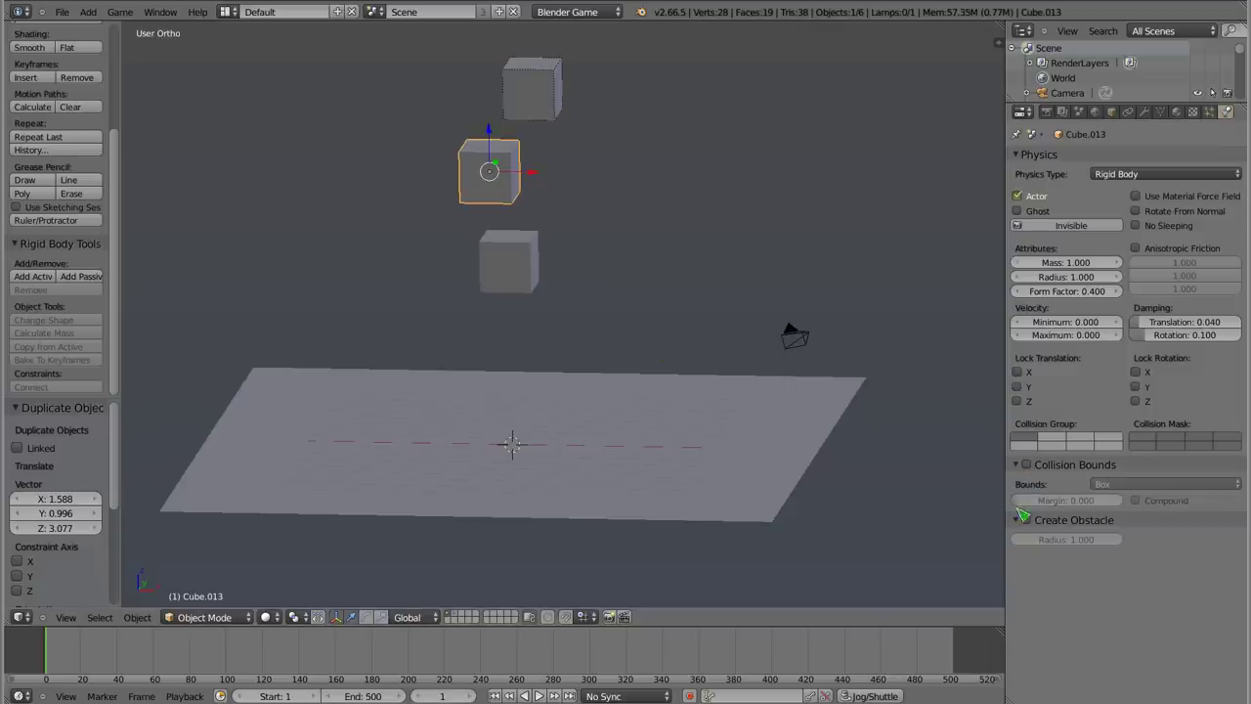
pyautogui.click(1027, 465)
pyautogui.rightClick(513, 266)
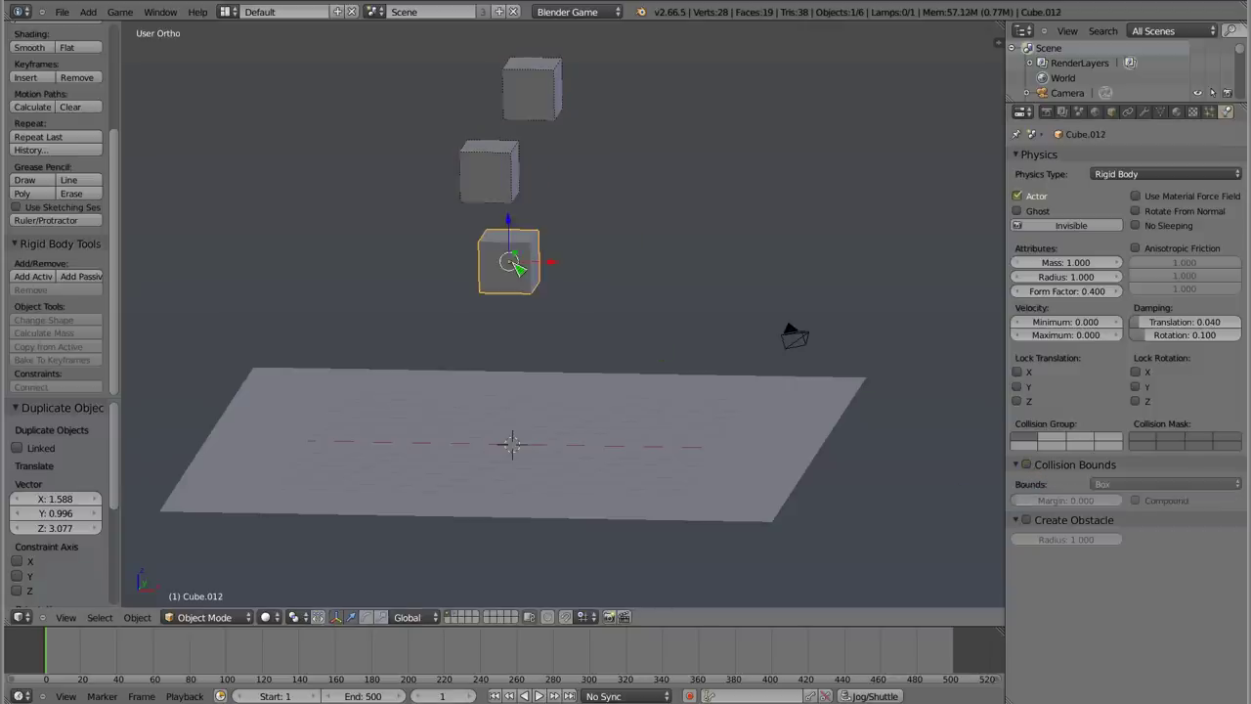
pyautogui.click(1026, 465)
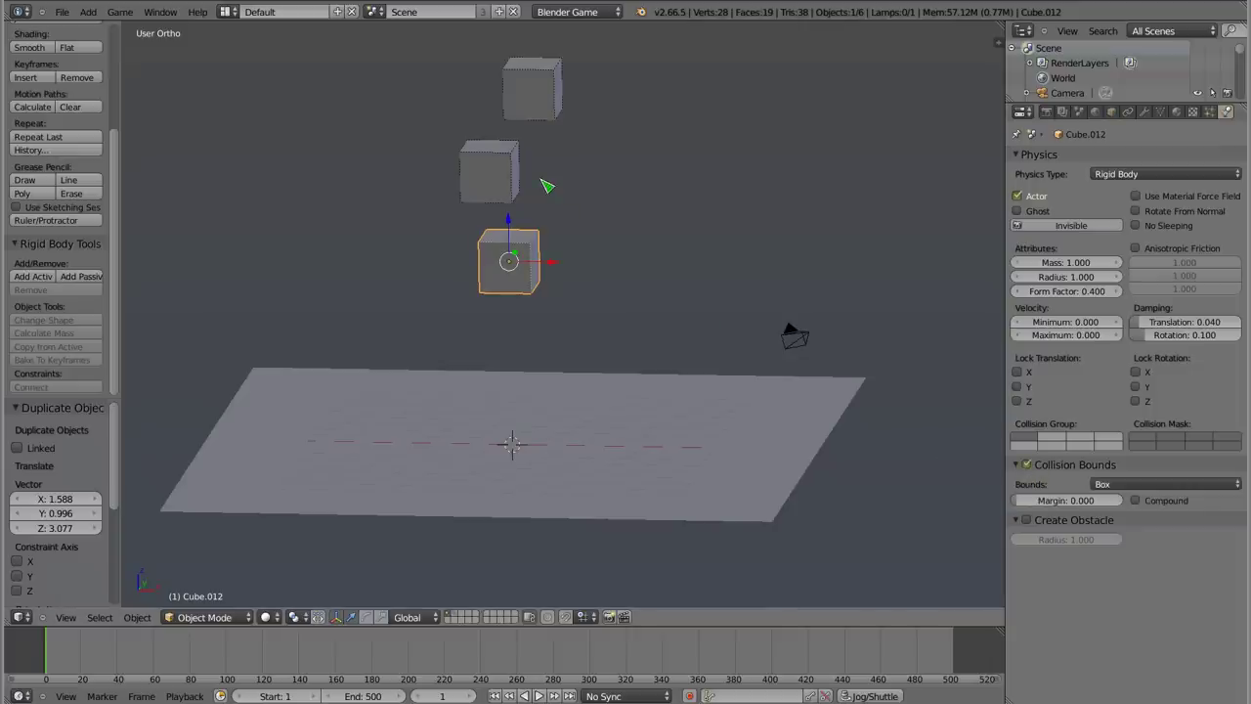
# - Test the collisions in the game, then orbit and open the screen layout list
pyautogui.press('p')
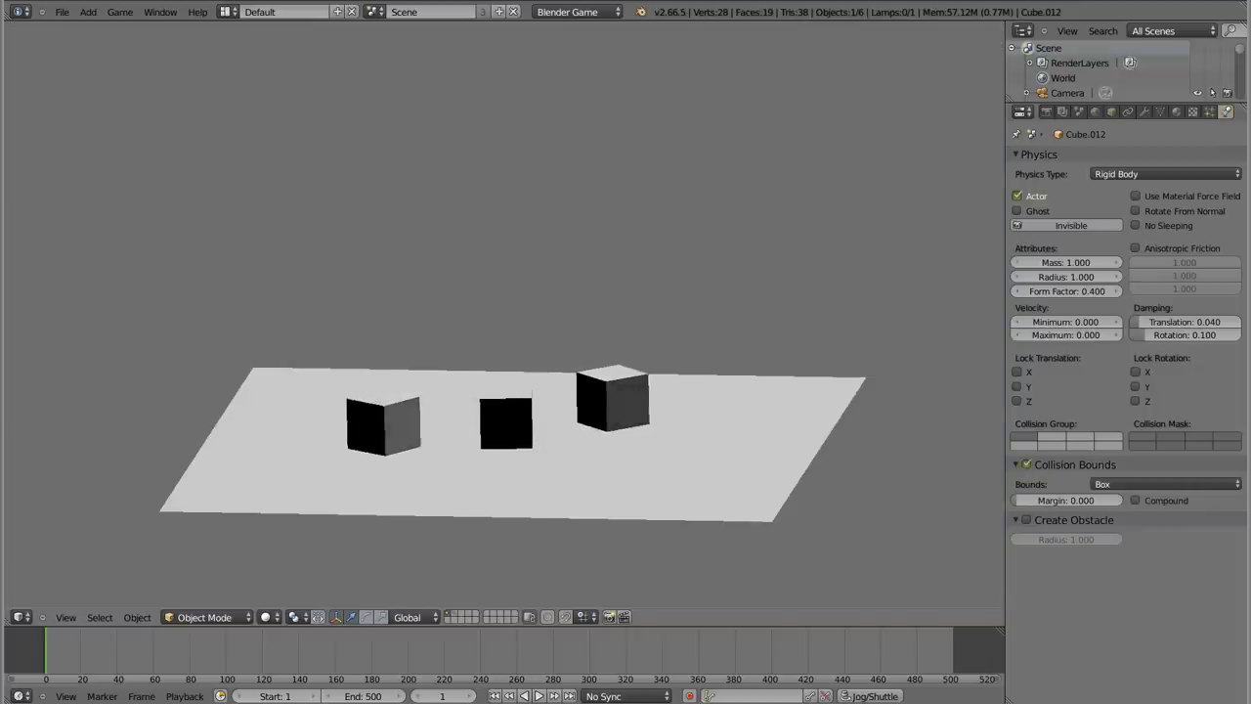
pyautogui.press('Escape')
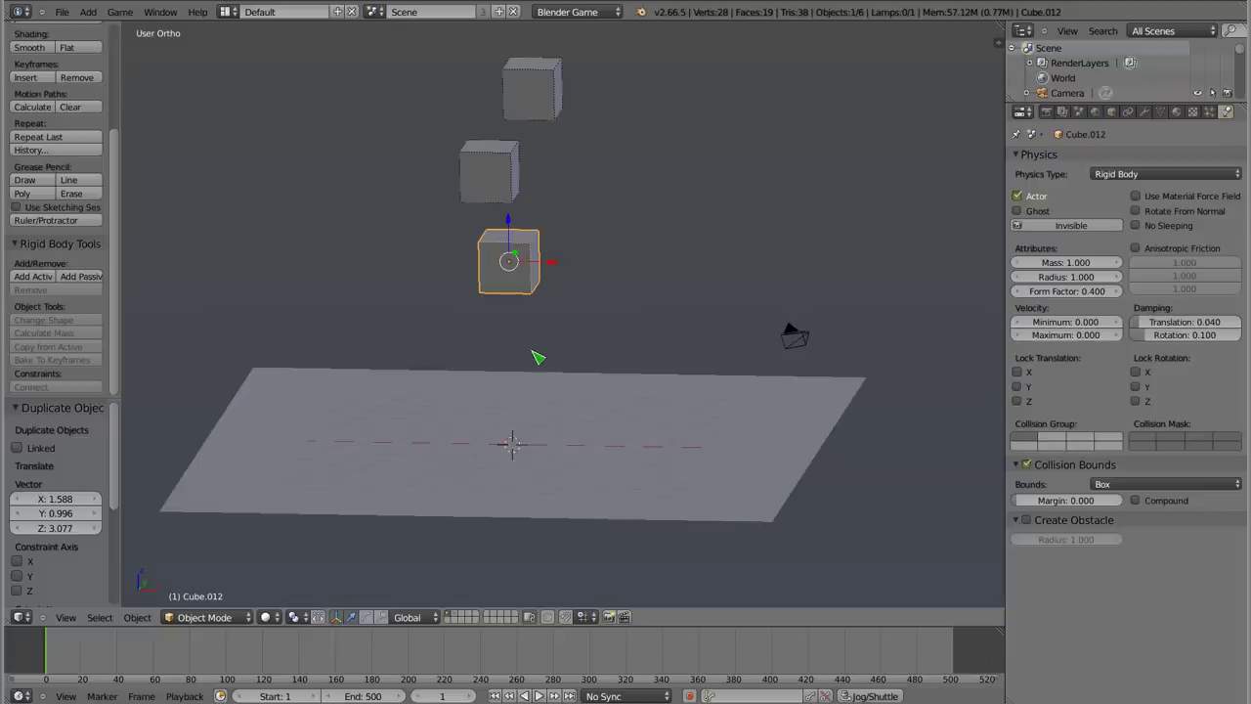
pyautogui.moveTo(466, 371); pyautogui.dragTo(511, 376, button='middle')
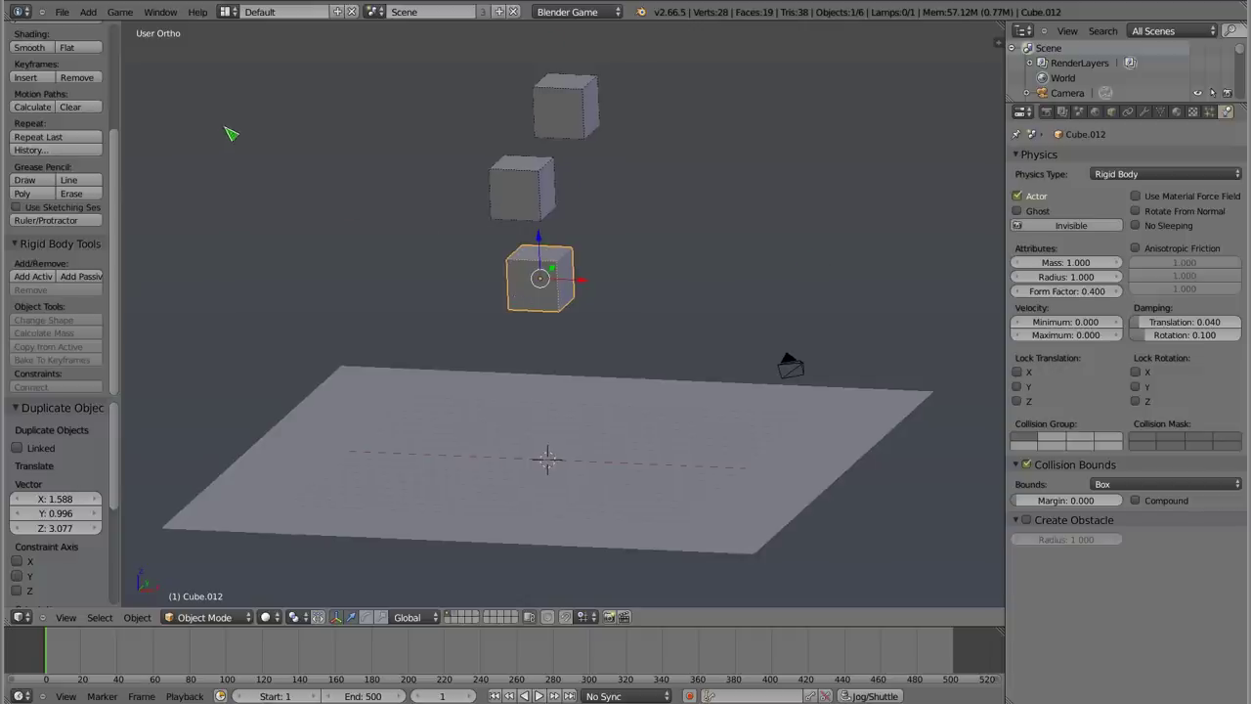
pyautogui.click(225, 10)
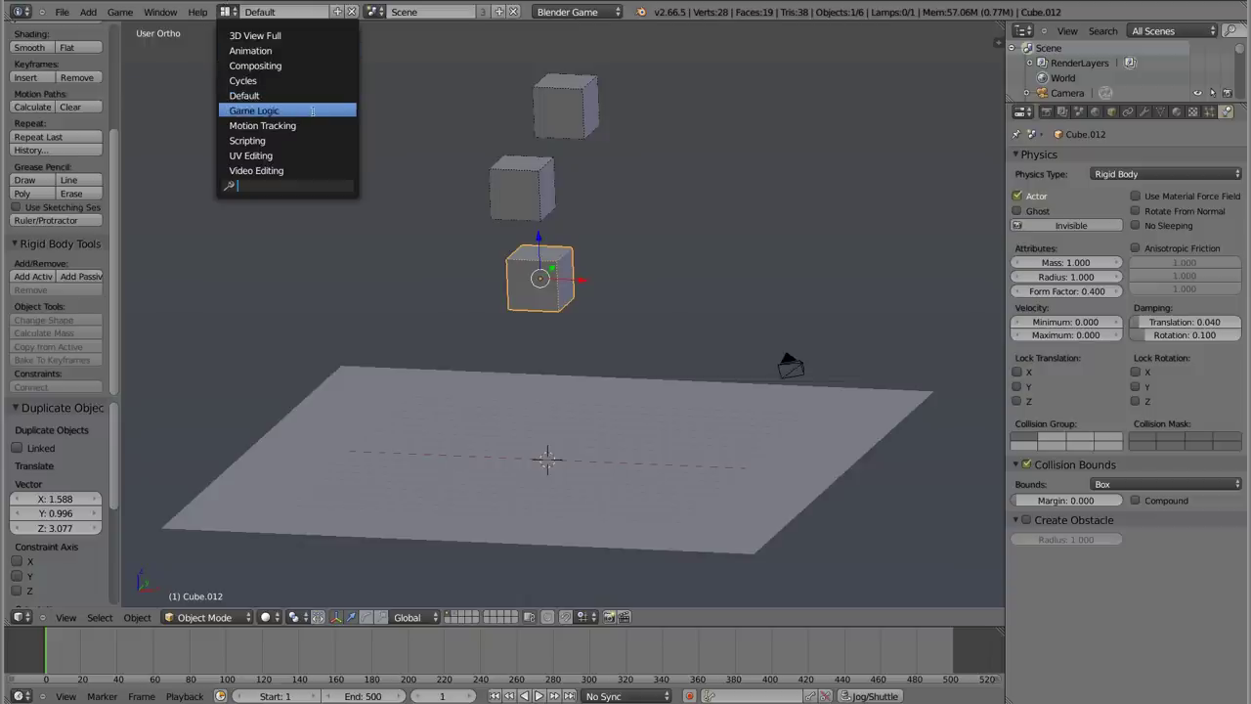
pyautogui.click(312, 110)
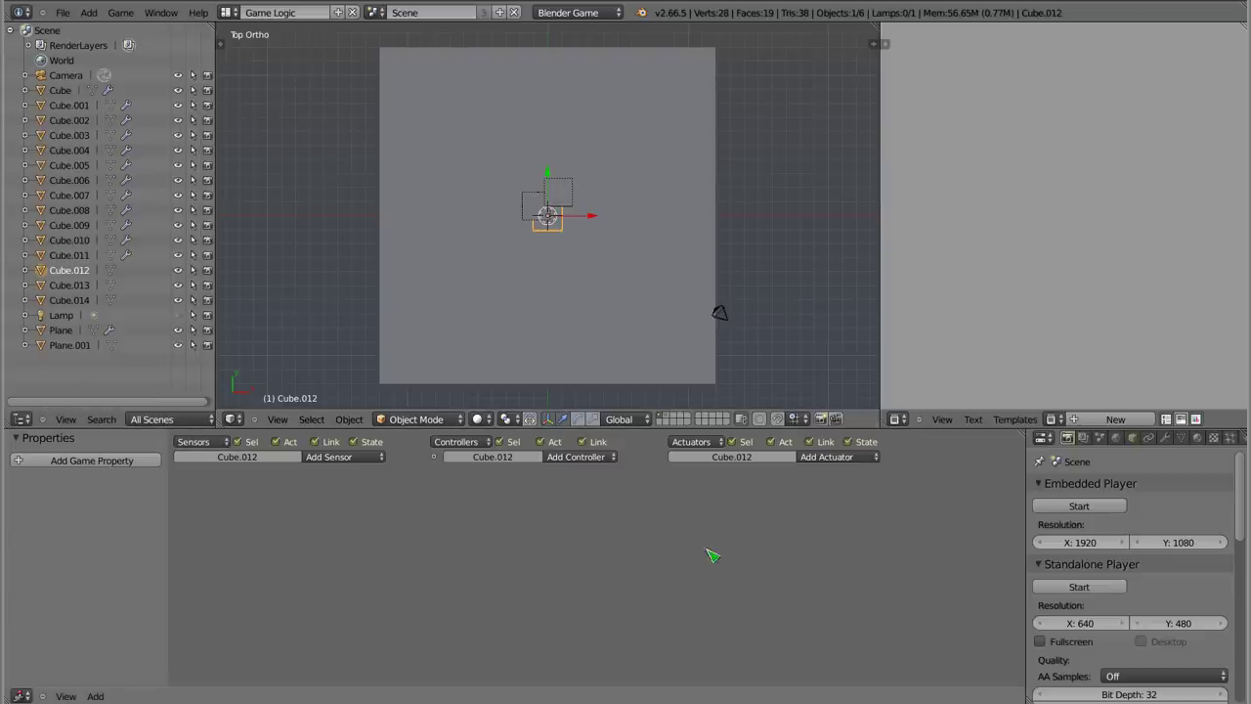
pyautogui.scroll(2, 534, 529)
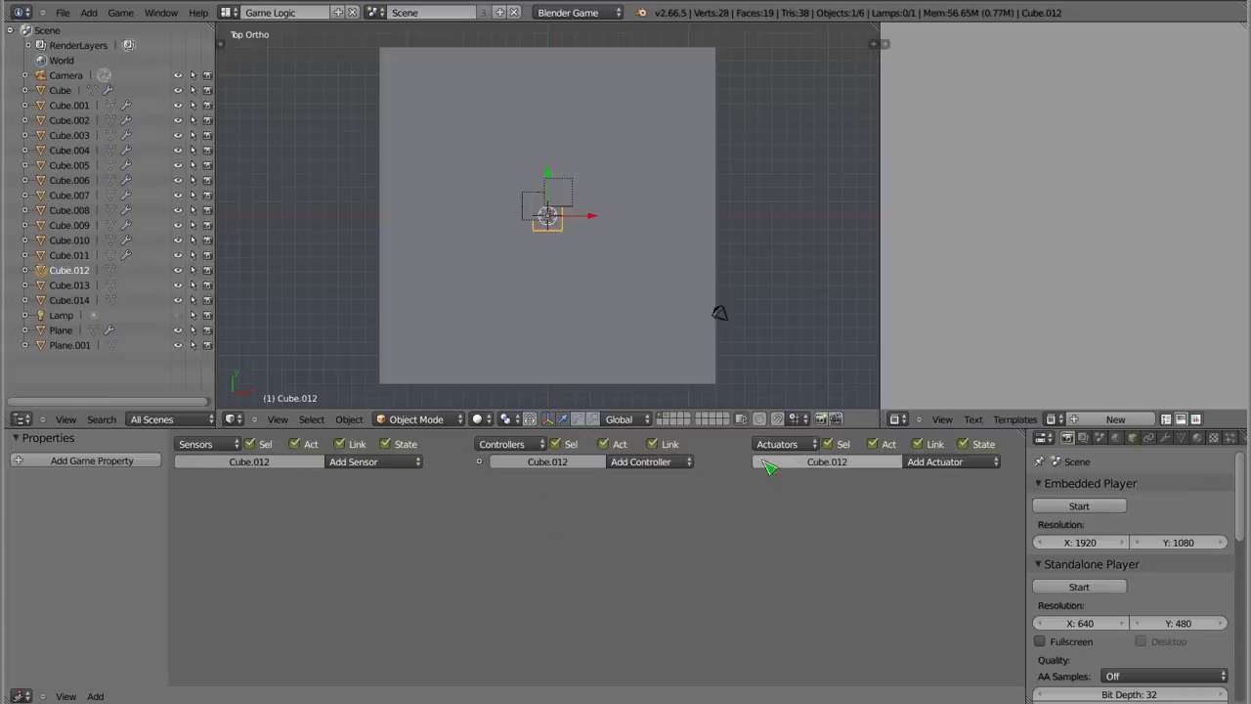
pyautogui.scroll(-3, 1124, 564)
pyautogui.scroll(3, 1124, 564)
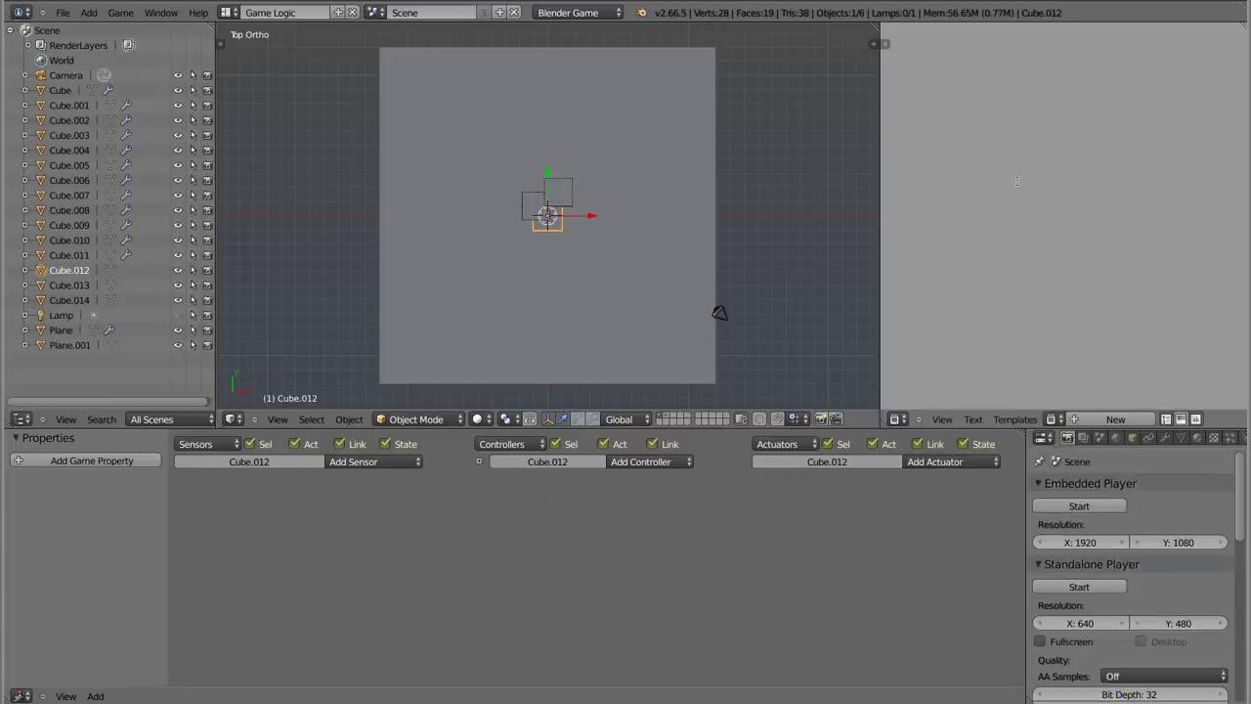
pyautogui.moveTo(600, 322); pyautogui.dragTo(599, 157, button='middle')
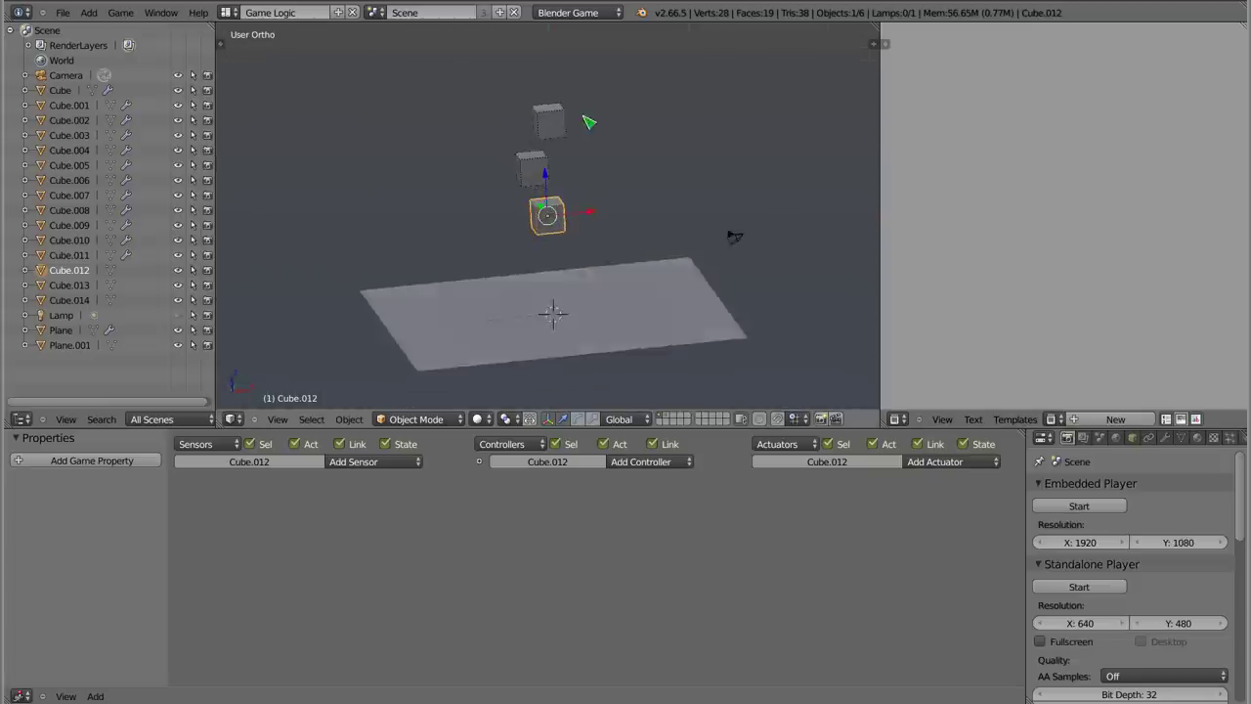
pyautogui.moveTo(553, 291)
pyautogui.mouseDown(button='middle')
pyautogui.moveTo(469, 310)
pyautogui.moveTo(484, 312)
pyautogui.moveTo(473, 254)
pyautogui.mouseUp(button='middle')
pyautogui.moveTo(614, 335); pyautogui.dragTo(610, 319, button='middle')
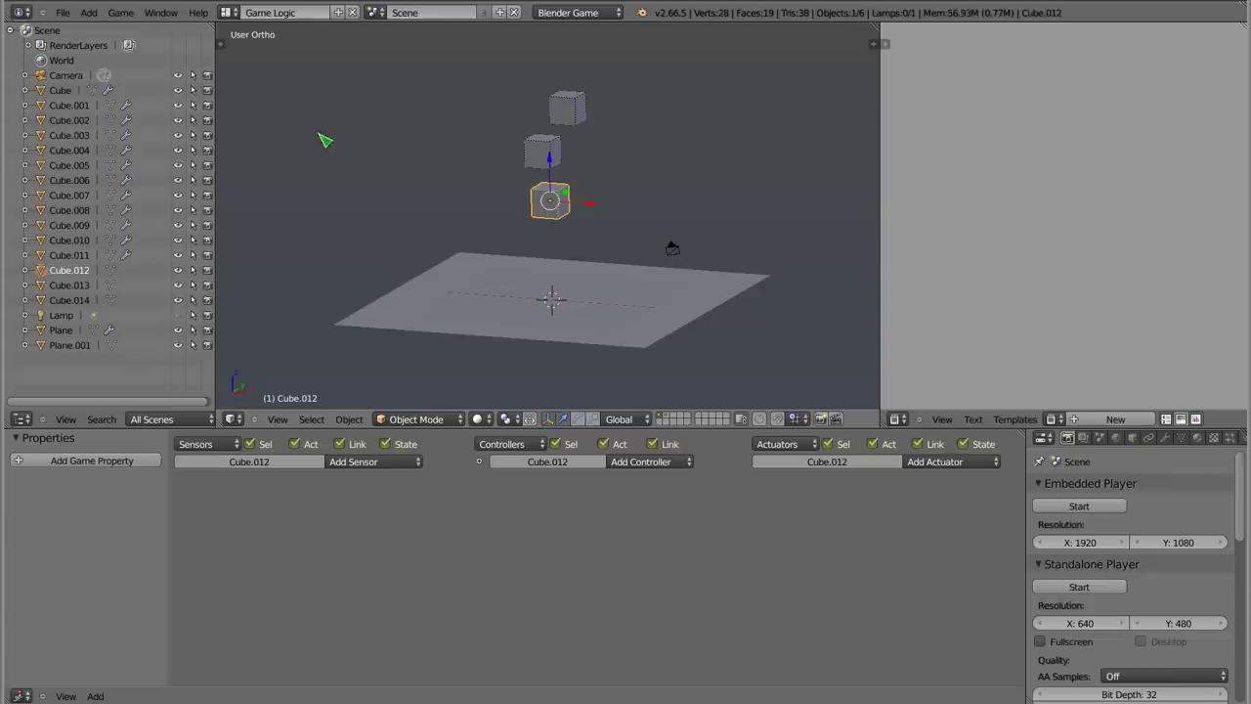
pyautogui.click(227, 12)
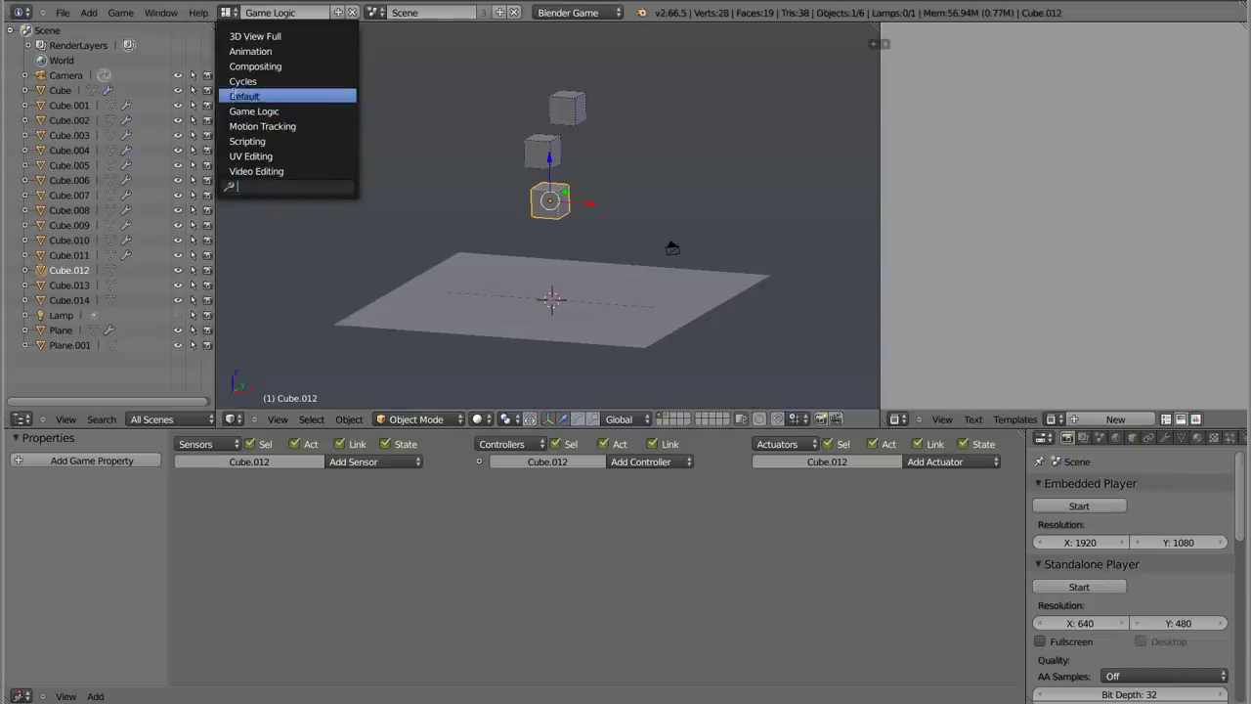
pyautogui.click(234, 95)
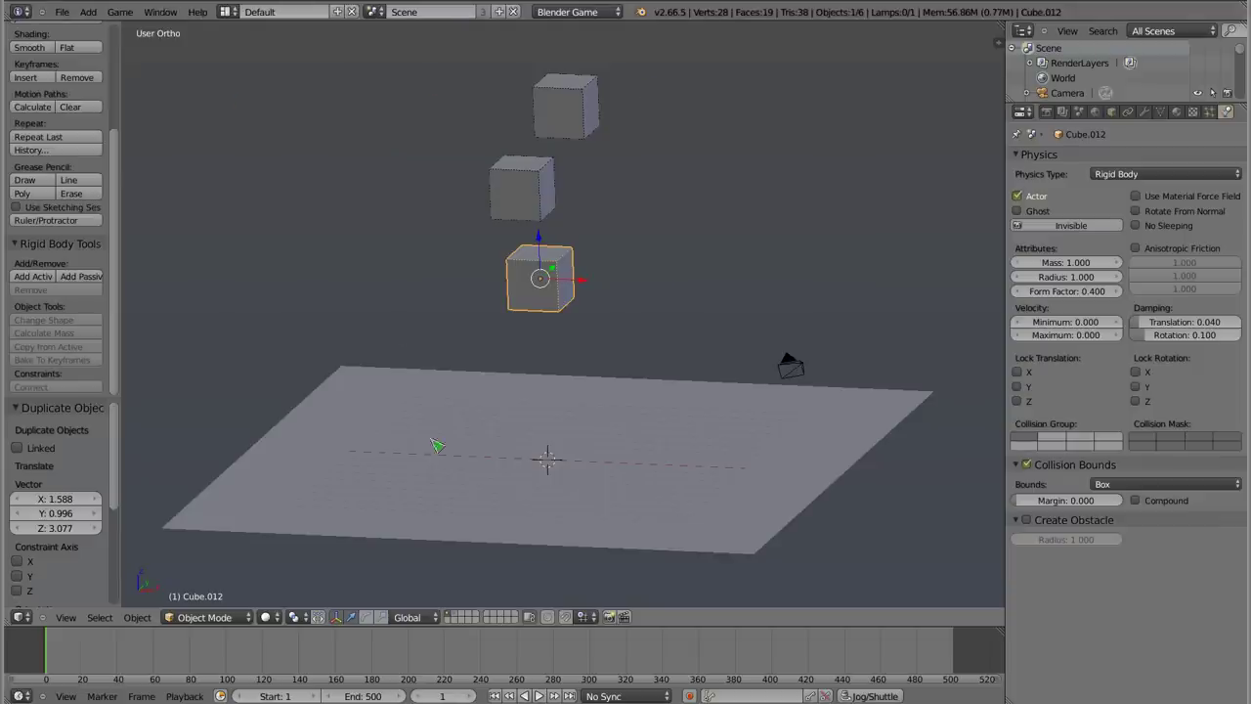
# - Add the middle and top cubes to the selection and delete all three cubes
pyautogui.keyDown('shift'); pyautogui.click(515, 204); pyautogui.keyUp('shift')
pyautogui.keyDown('shift'); pyautogui.click(572, 122); pyautogui.keyUp('shift')
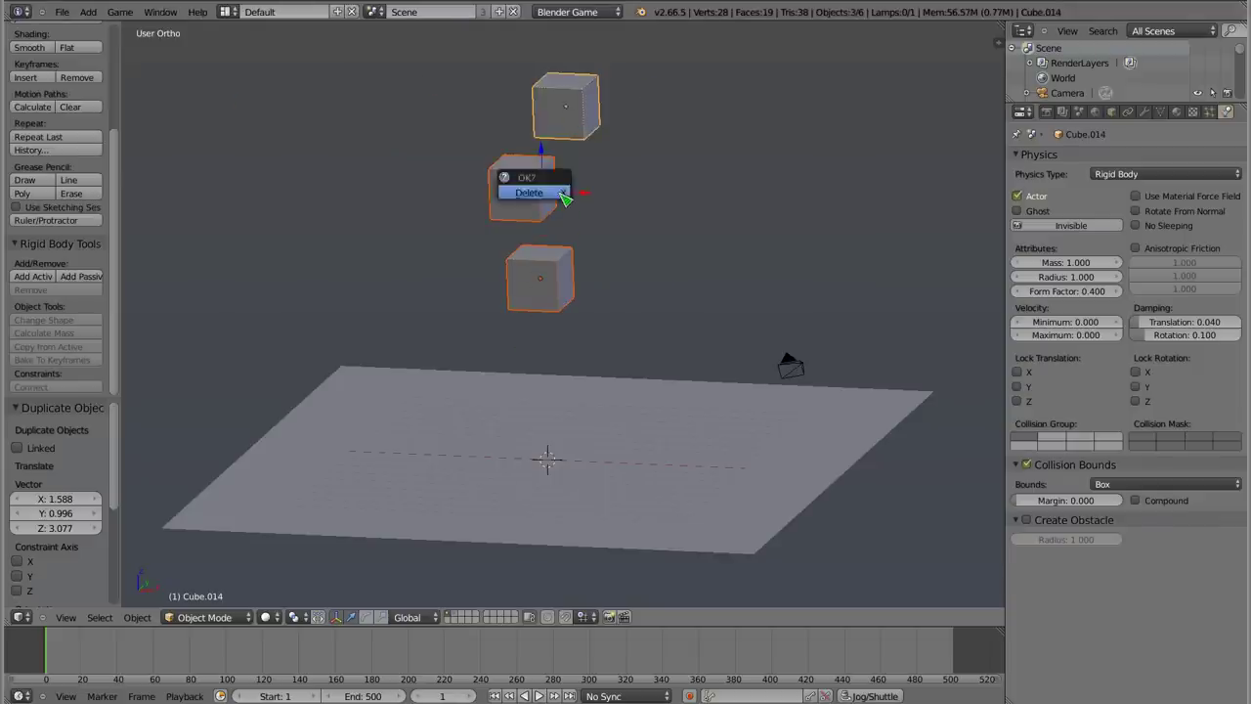
pyautogui.press('Delete')
pyautogui.hotkey('shift', 'a')
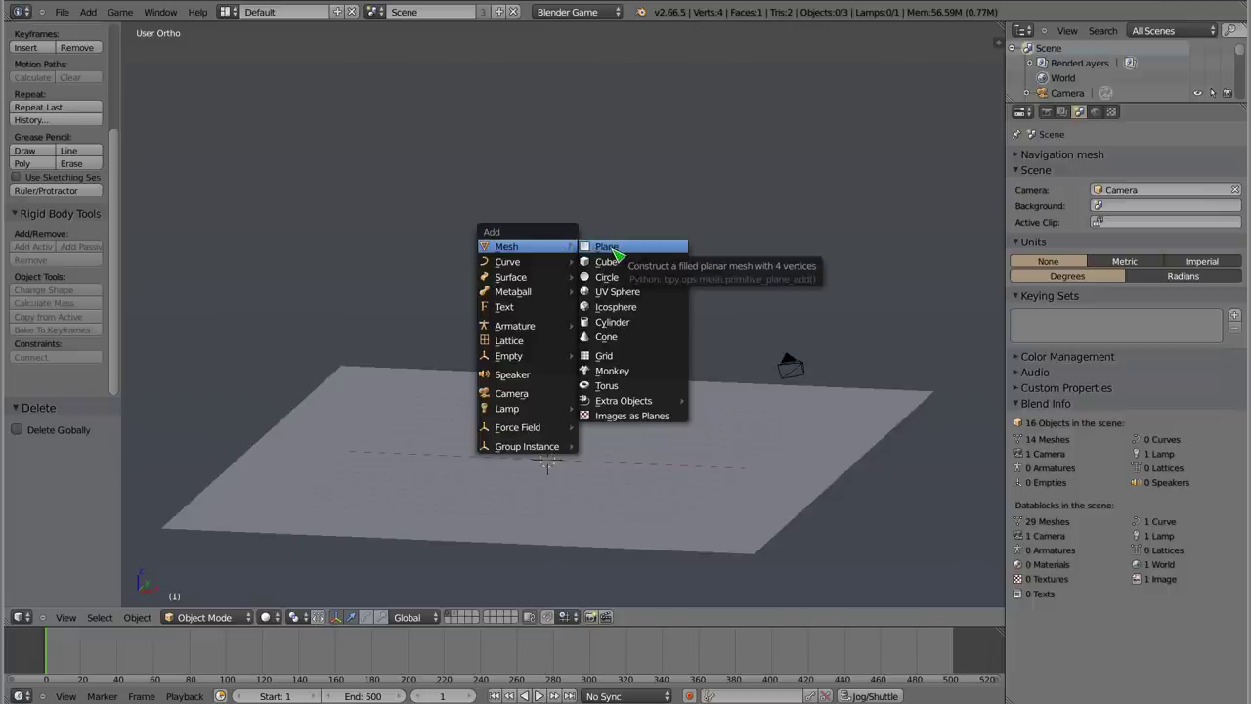
pyautogui.press('Escape')
# - Switch to layer 2, zoom out, and play the SYMULACJE cube-letter simulation
pyautogui.press('2')
pyautogui.scroll(-5, 541, 291)
pyautogui.scroll(-2, 540, 291)
pyautogui.hotkey('alt', 'a')
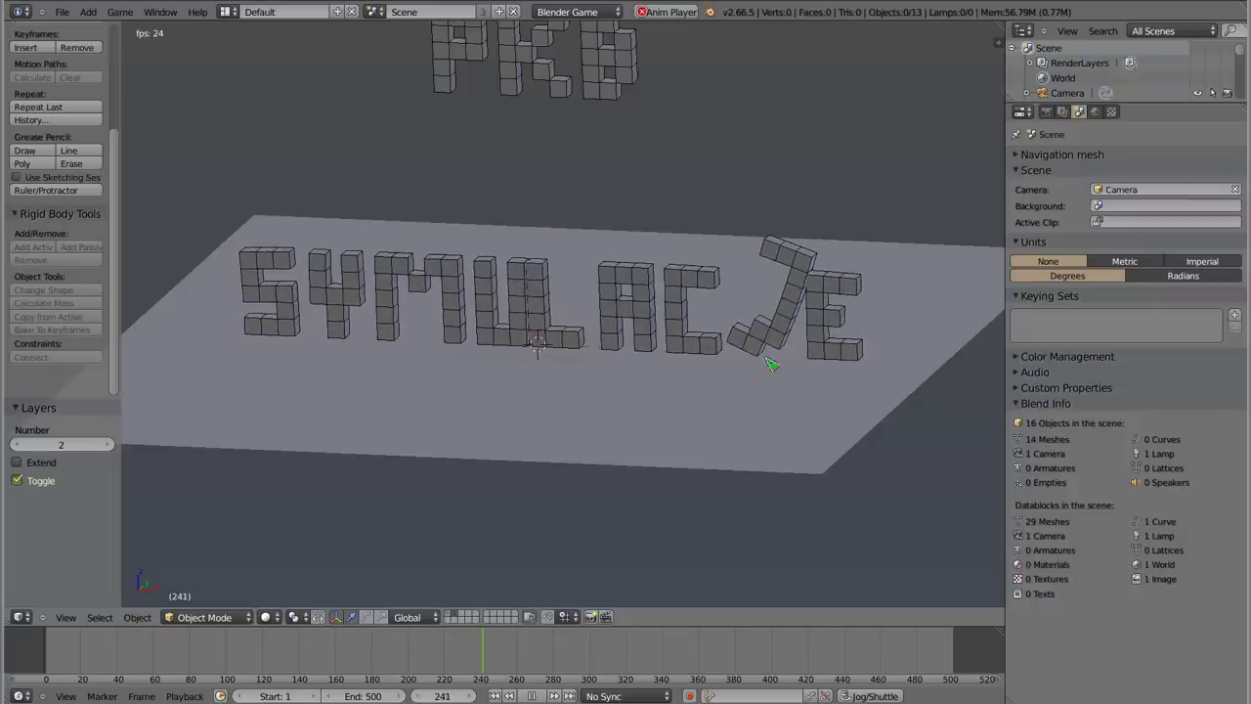
# - Replay the cube-letter simulation, selecting the J and L letters along the way
pyautogui.rightClick(799, 307)
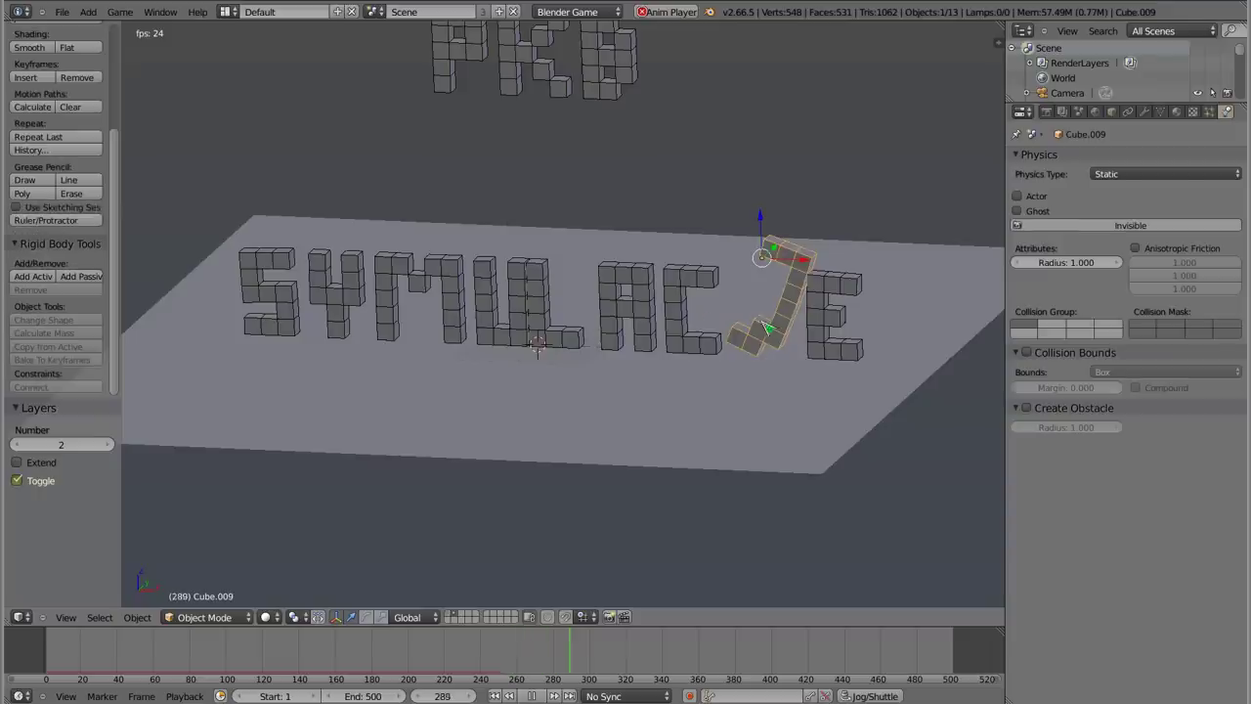
pyautogui.press('Escape')
pyautogui.hotkey('alt', 'a')
pyautogui.rightClick(546, 269)
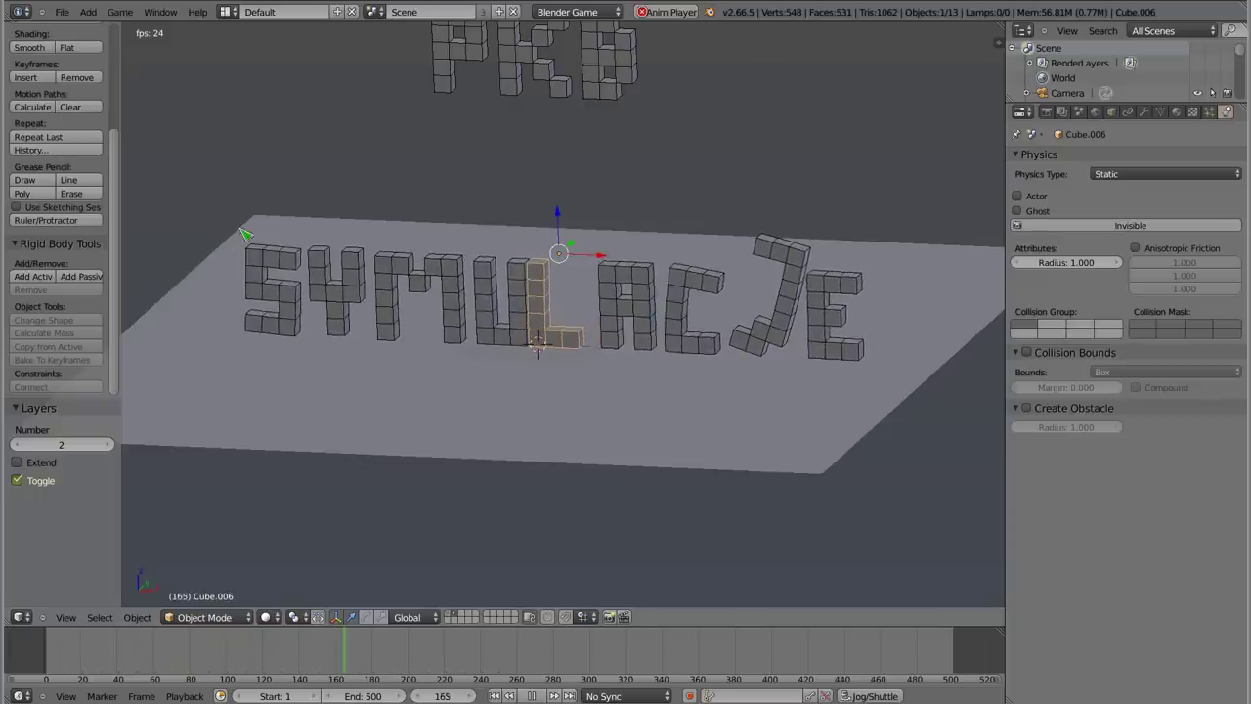
pyautogui.press('Escape')
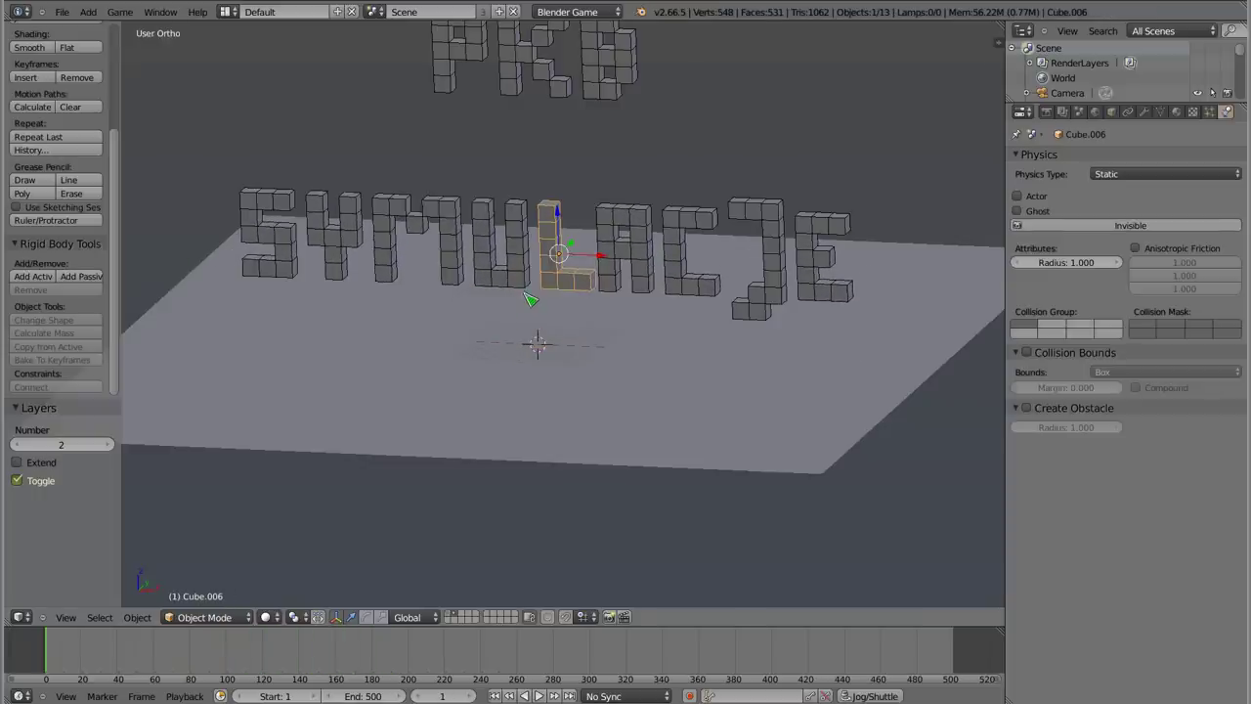
# - Return to layer 1 so only the floor plane shows, zooming in and angling the view
pyautogui.press('1')
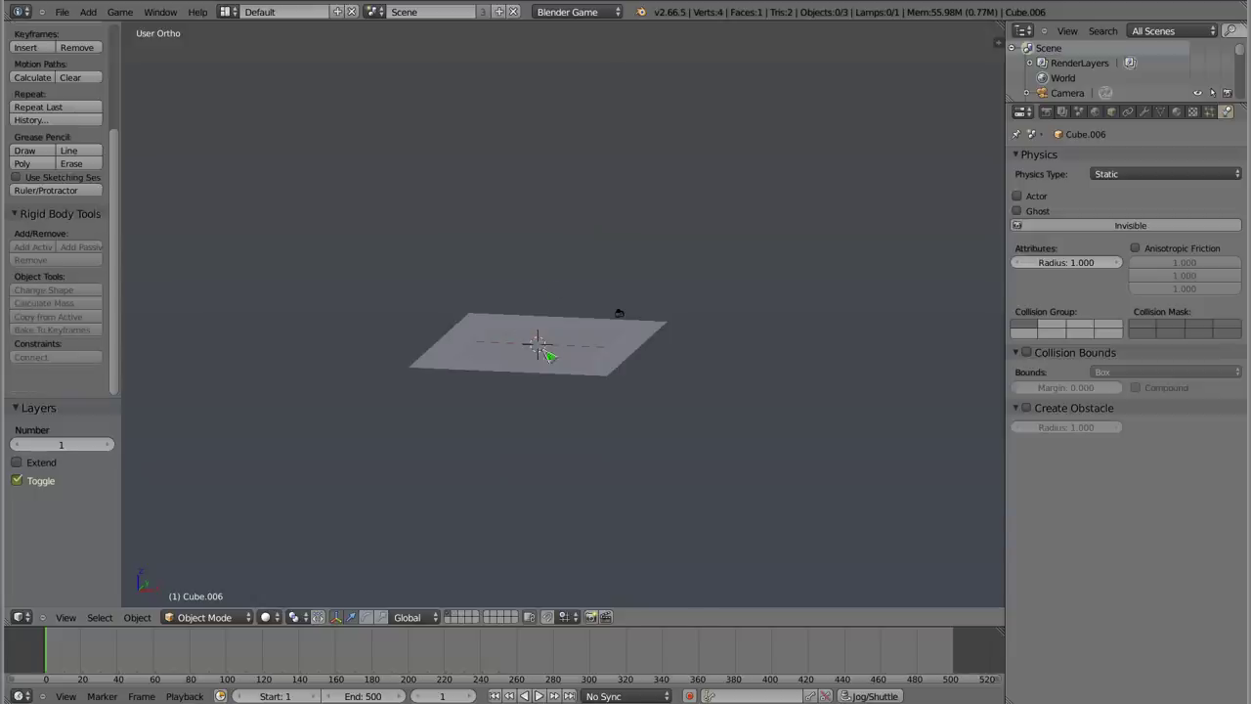
pyautogui.scroll(4, 540, 364)
pyautogui.scroll(2, 550, 349)
pyautogui.scroll(1, 531, 355)
pyautogui.moveTo(576, 383)
pyautogui.mouseDown(button='middle')
pyautogui.moveTo(498, 329)
pyautogui.moveTo(572, 393)
pyautogui.mouseUp(button='middle')
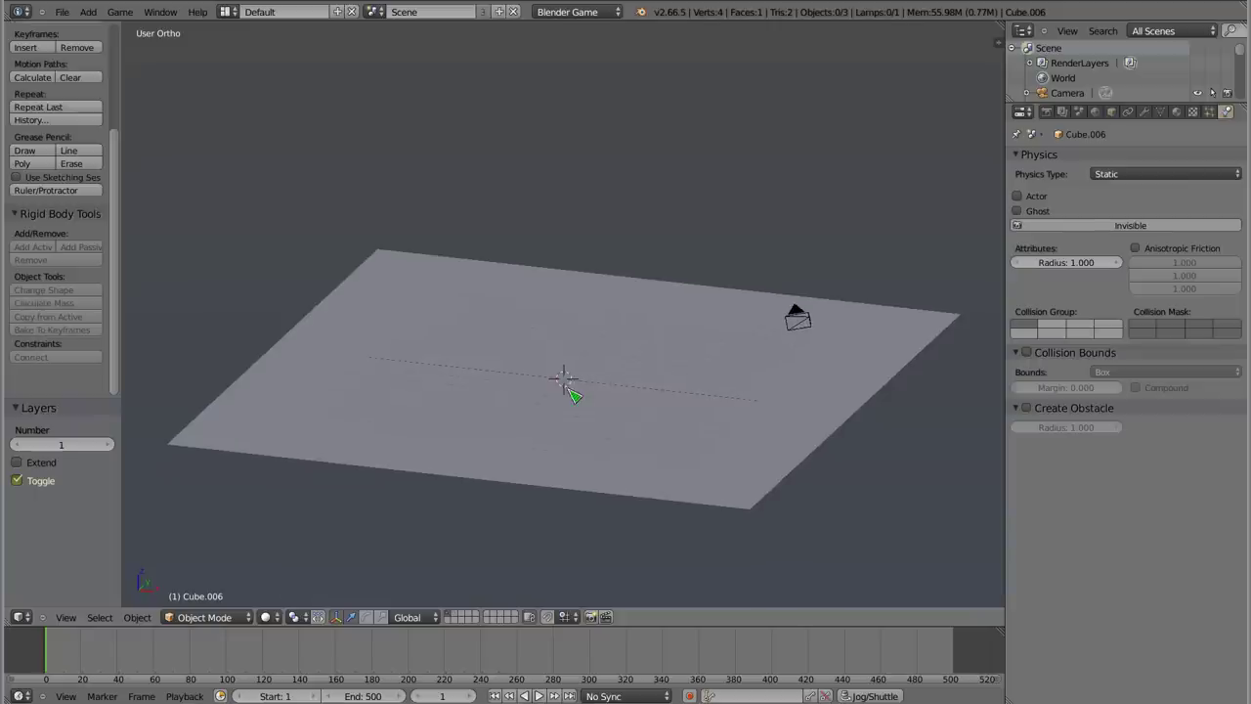
# - Switch the render engine to Blender Render and add an icosphere at the 3D cursor
pyautogui.click(574, 14)
pyautogui.click(578, 26)
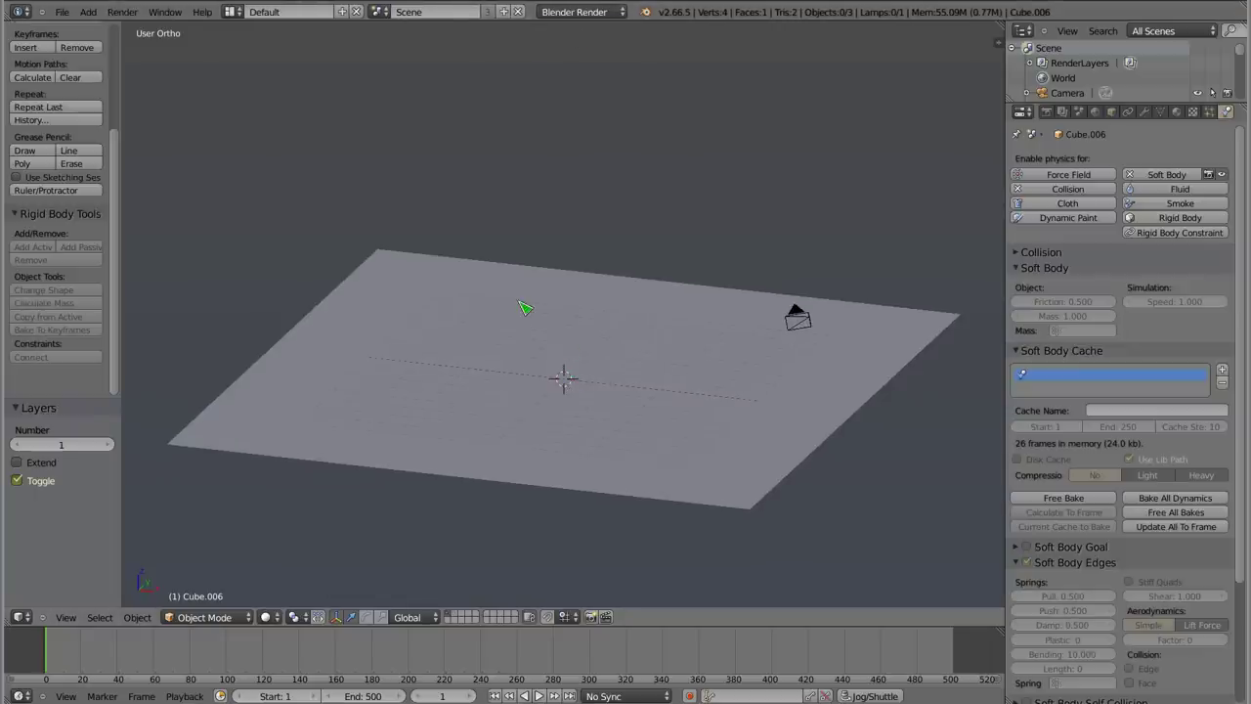
pyautogui.hotkey('shift', 'a')
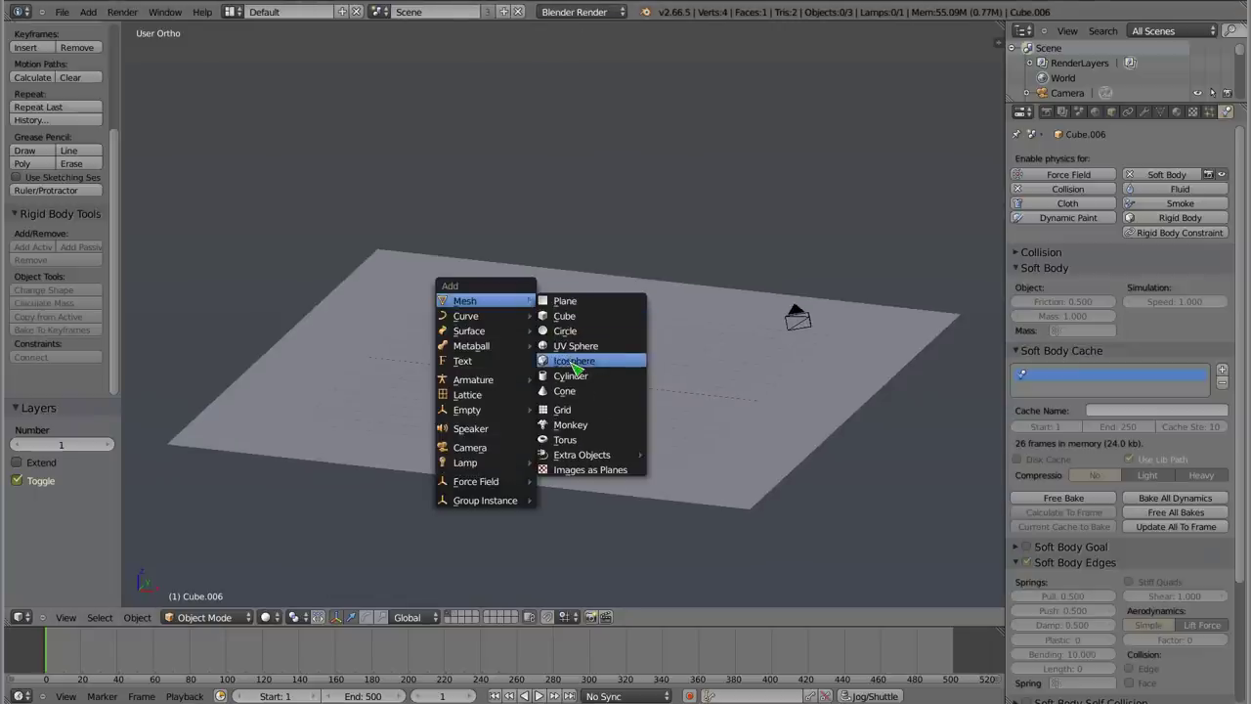
pyautogui.click(598, 360)
# - Raise the icosphere to Z 5.121 above the plane and test-play the animation
pyautogui.moveTo(567, 347); pyautogui.dragTo(575, 243)
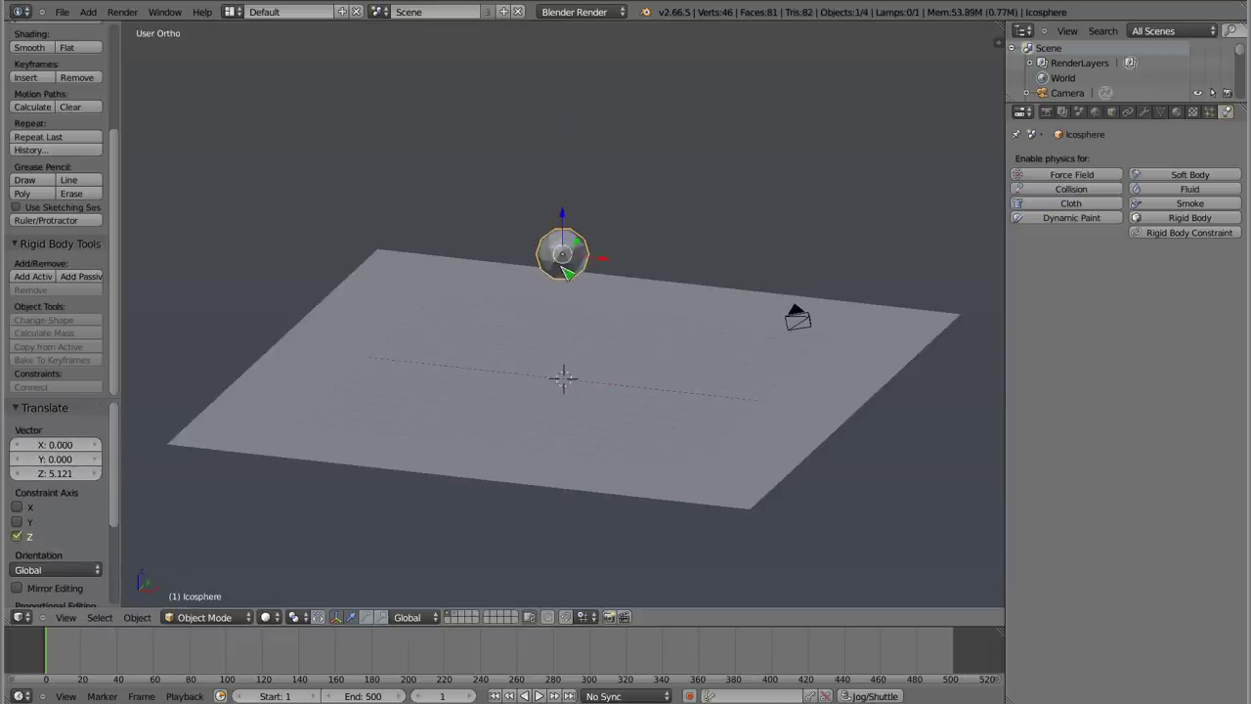
pyautogui.moveTo(559, 325)
pyautogui.mouseDown(button='middle')
pyautogui.moveTo(587, 271)
pyautogui.moveTo(567, 315)
pyautogui.moveTo(572, 301)
pyautogui.mouseUp(button='middle')
pyautogui.hotkey('alt', 'a')
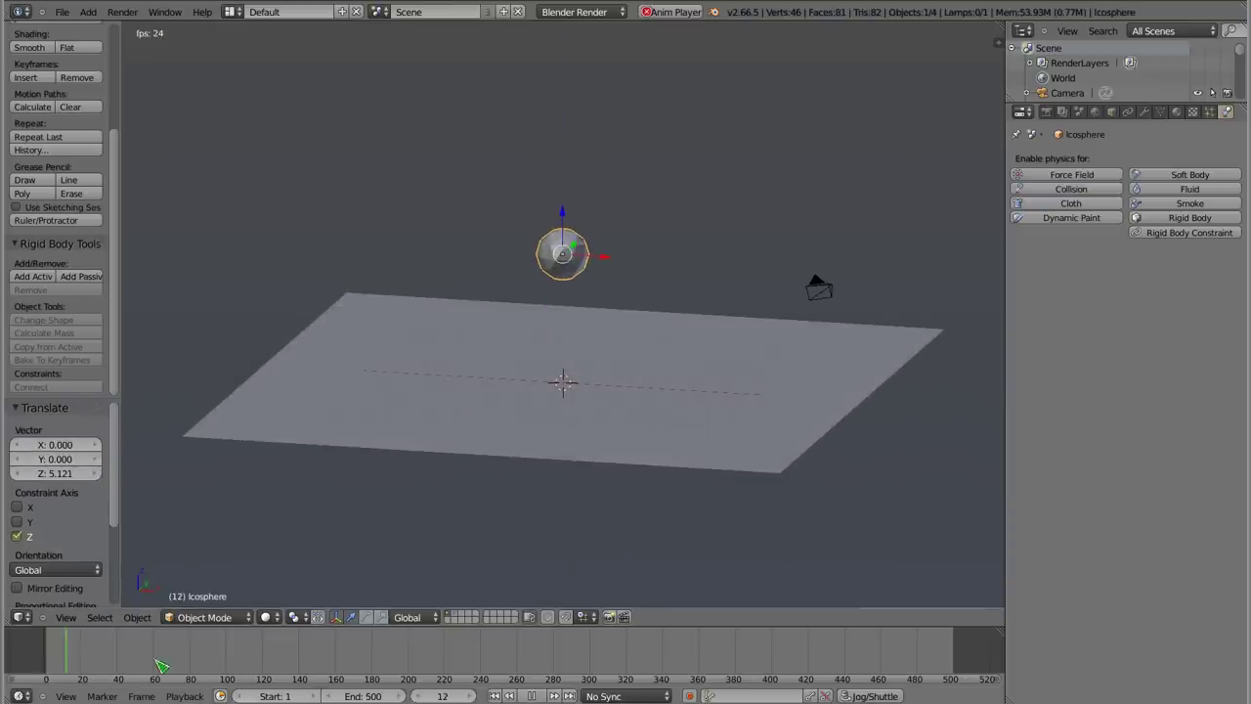
pyautogui.press('Escape')
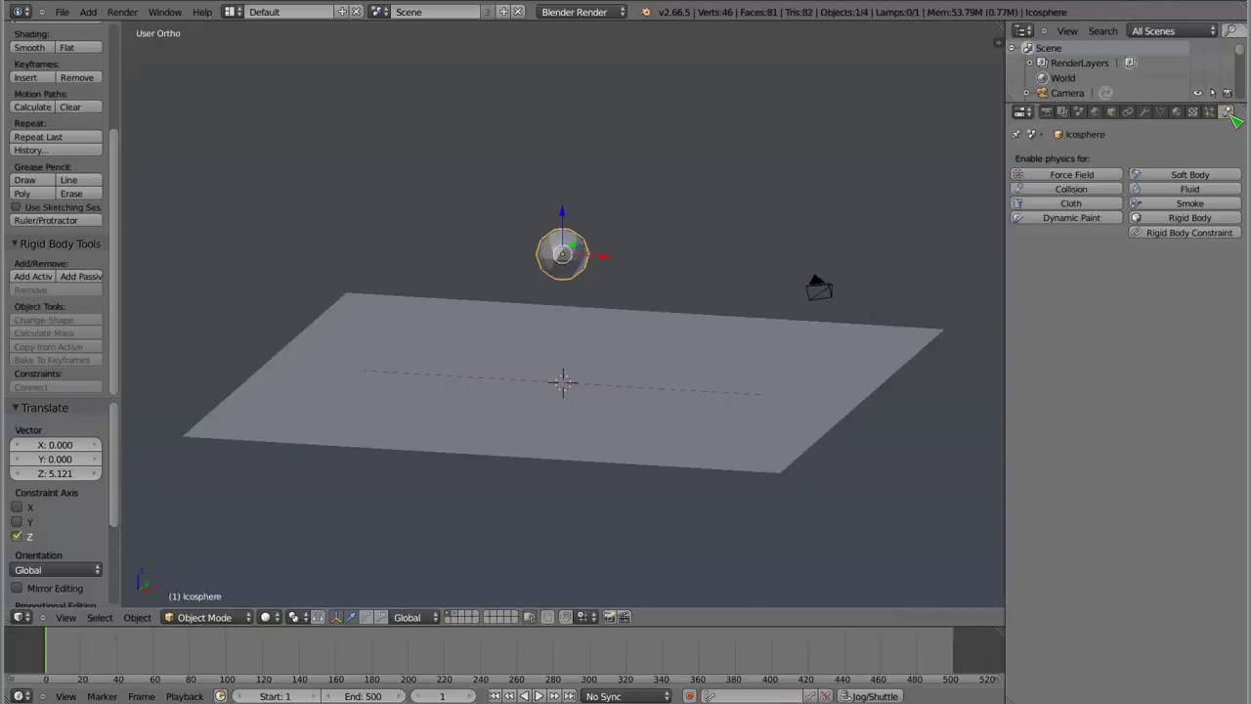
# - Give the icosphere Soft Body physics and play the simulation to test it
pyautogui.click(1229, 177)
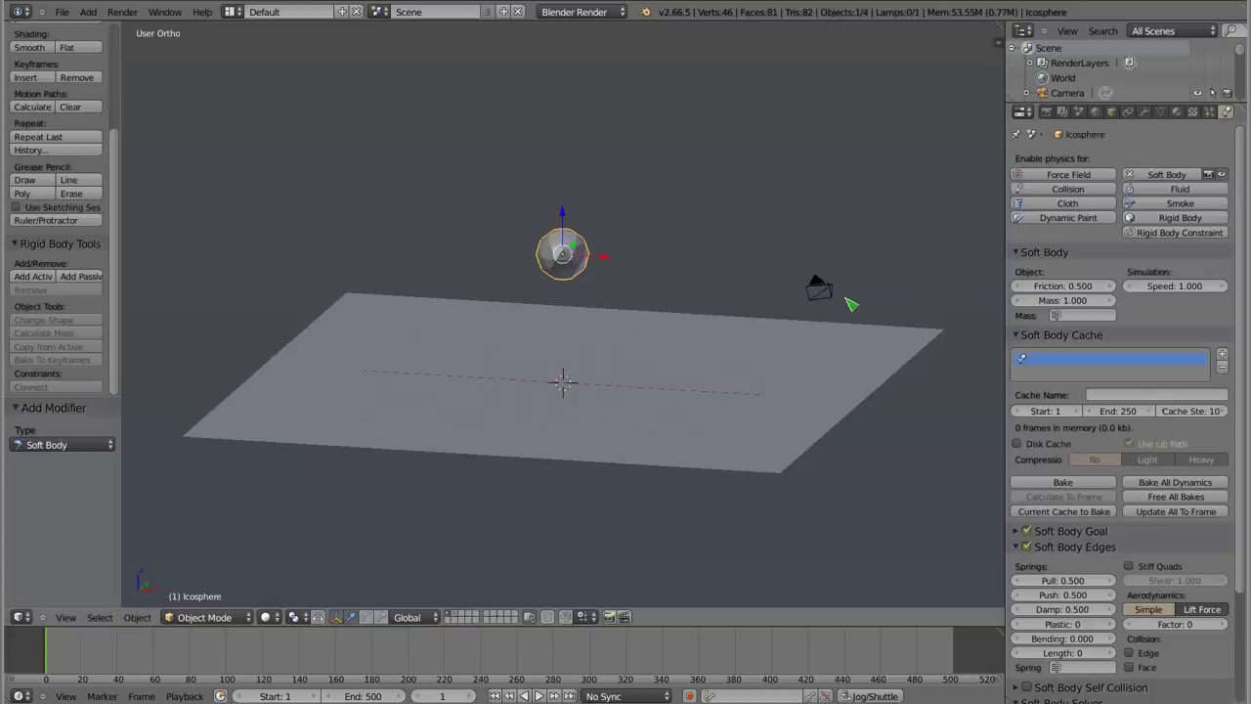
pyautogui.hotkey('alt', 'a')
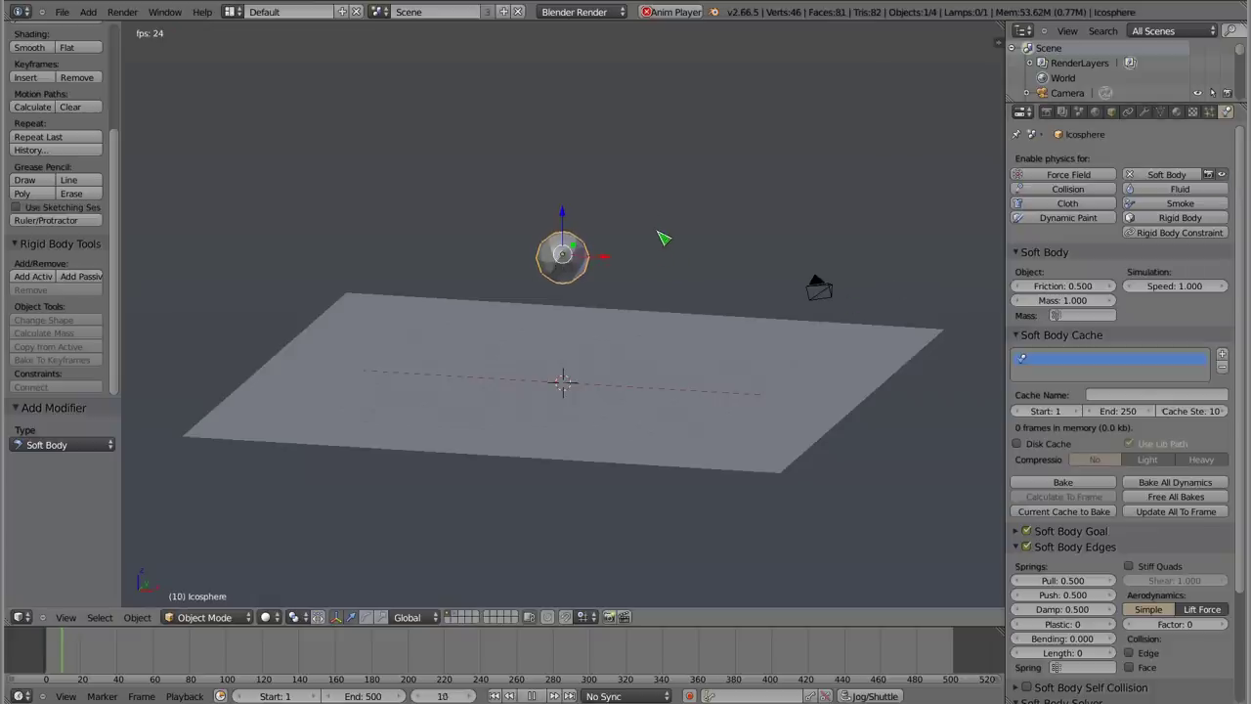
pyautogui.scroll(2, 589, 260)
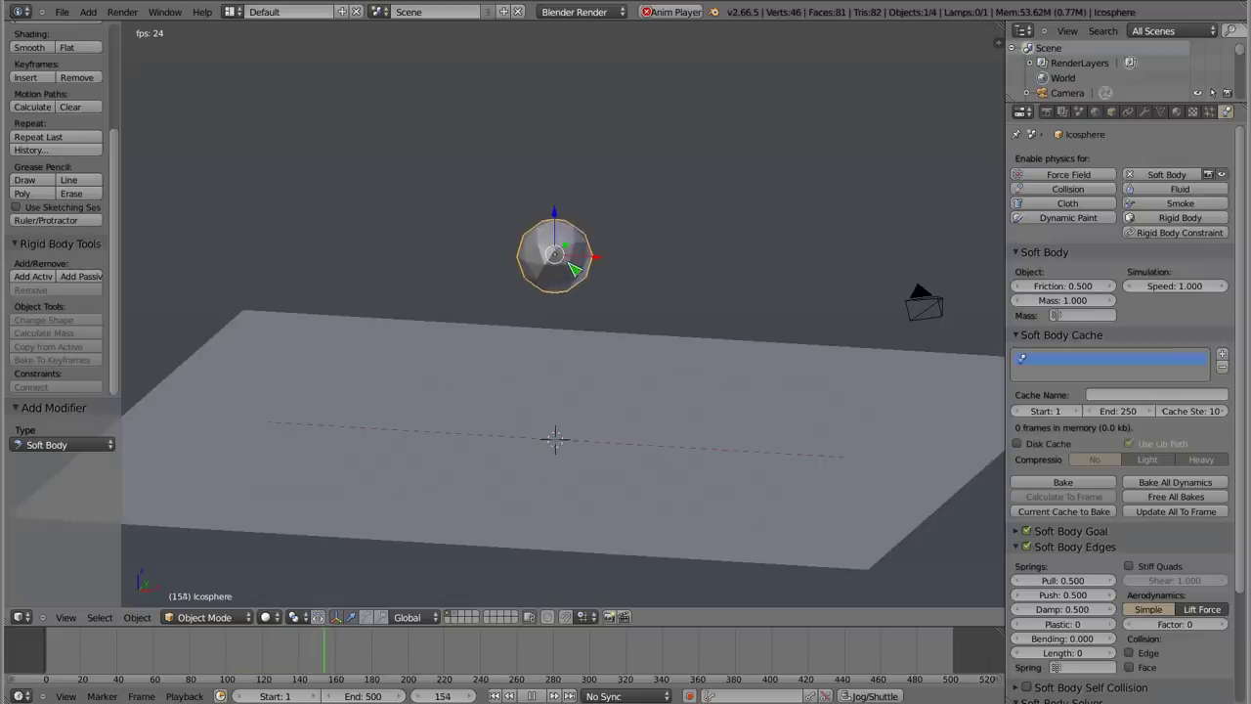
pyautogui.press('Escape')
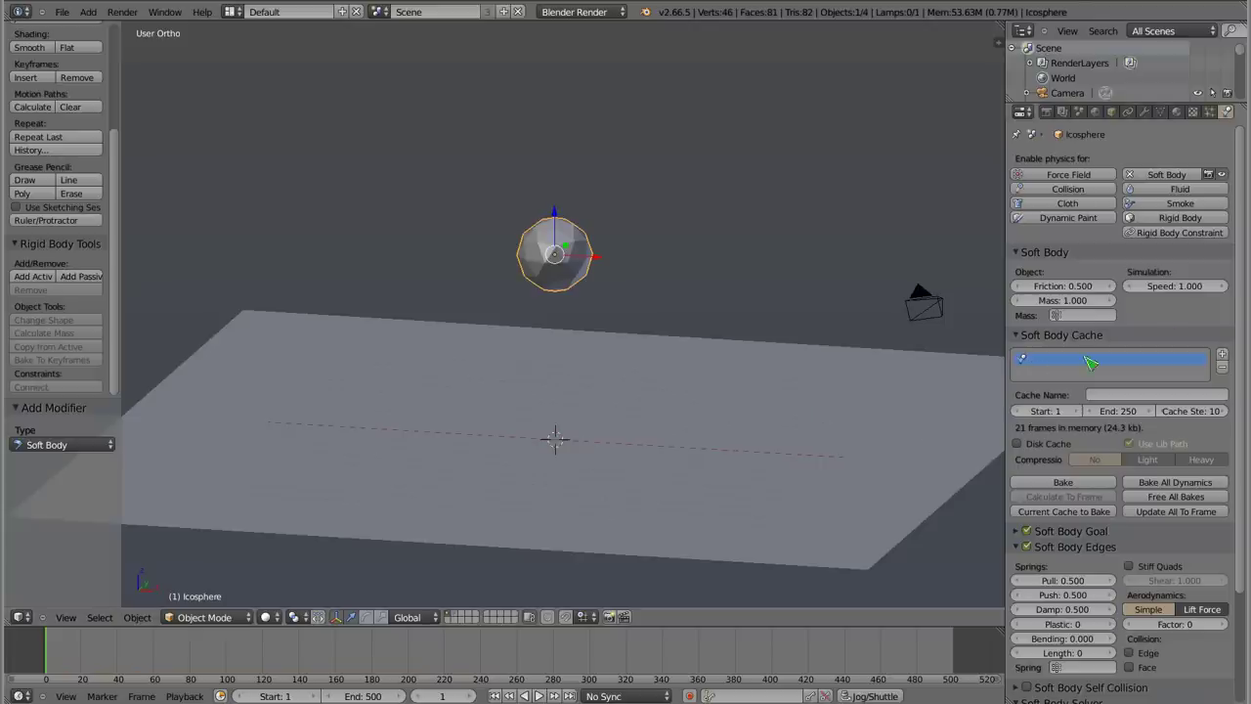
pyautogui.scroll(-2, 1204, 275)
pyautogui.scroll(-2, 1203, 275)
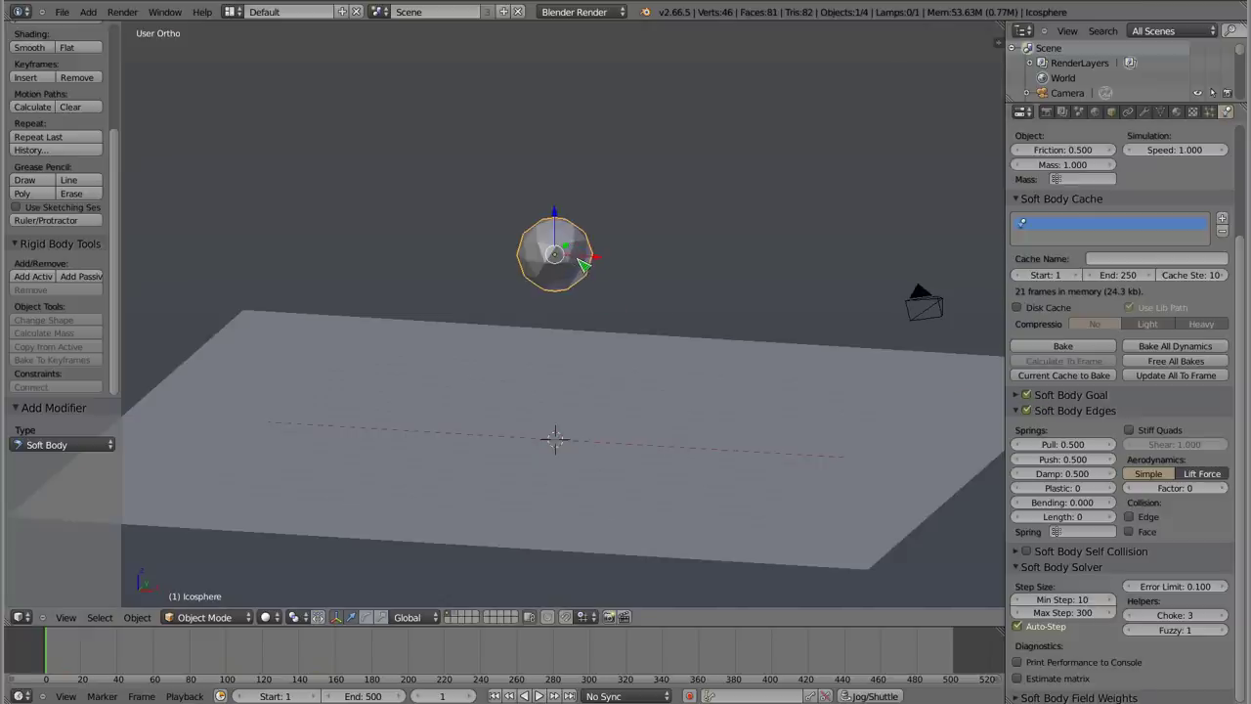
pyautogui.hotkey('alt', 'a')
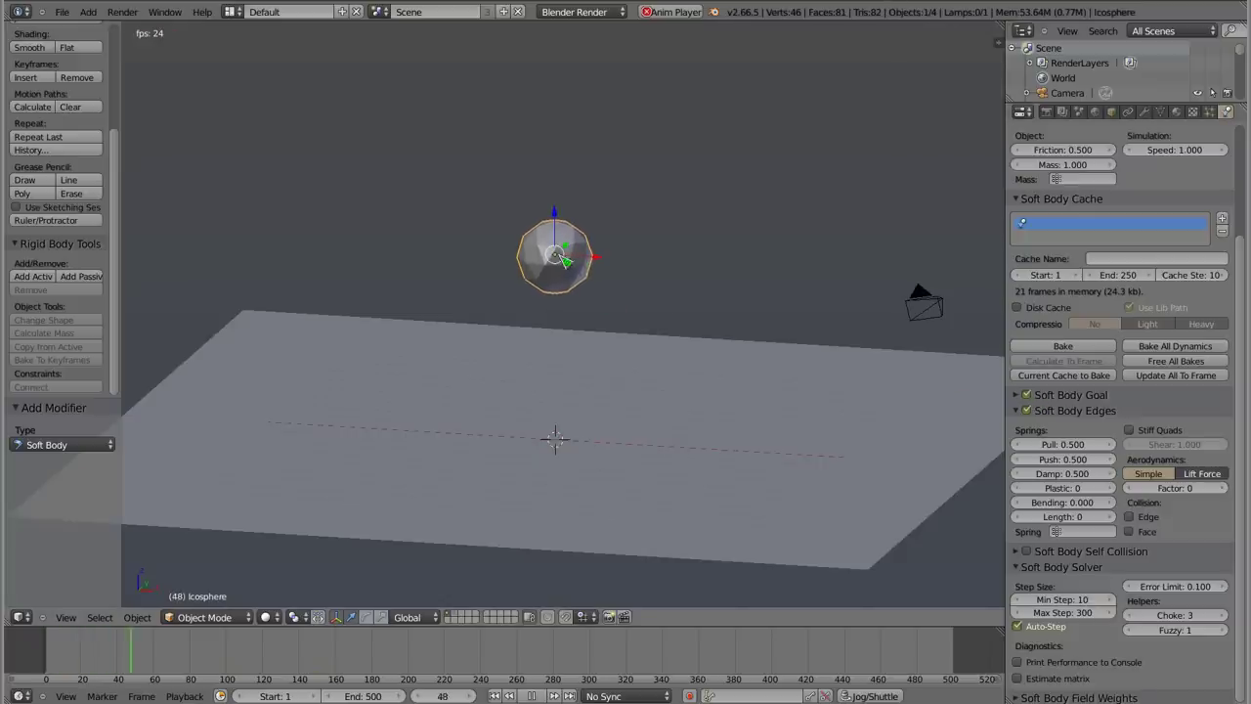
pyautogui.press('Escape')
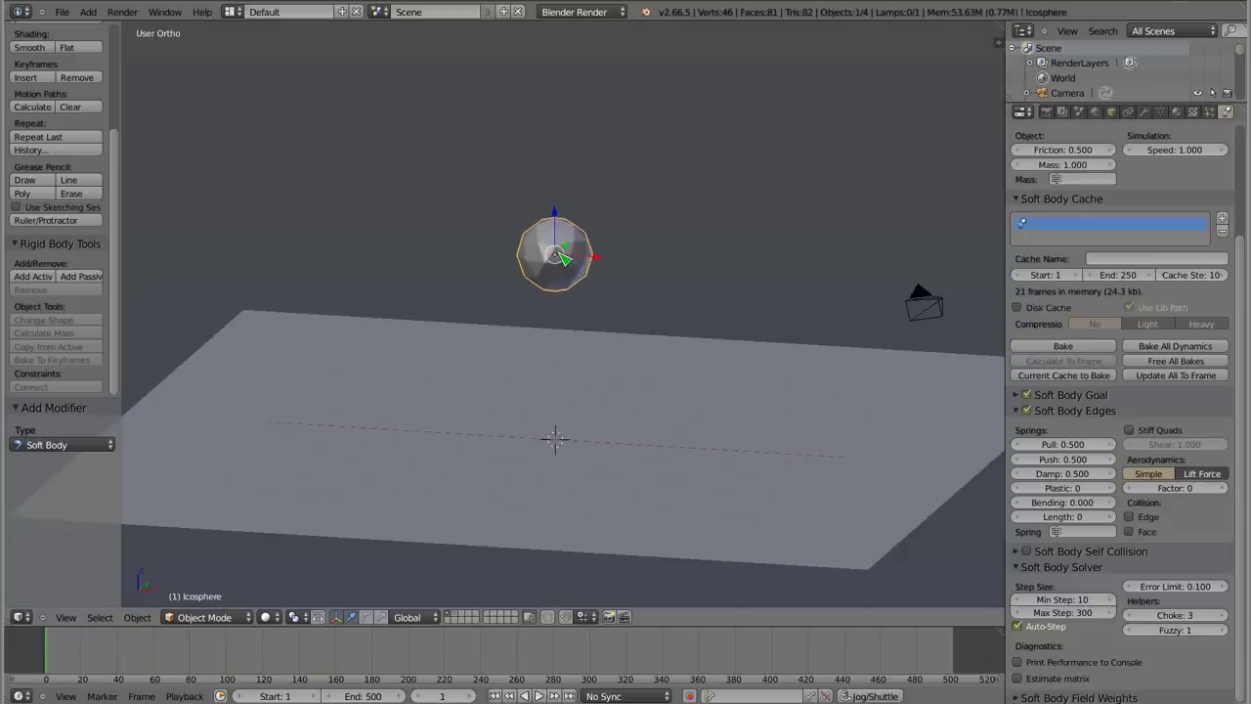
# - Turn off Soft Body Goal and replay to watch the icosphere fall
pyautogui.click(1026, 395)
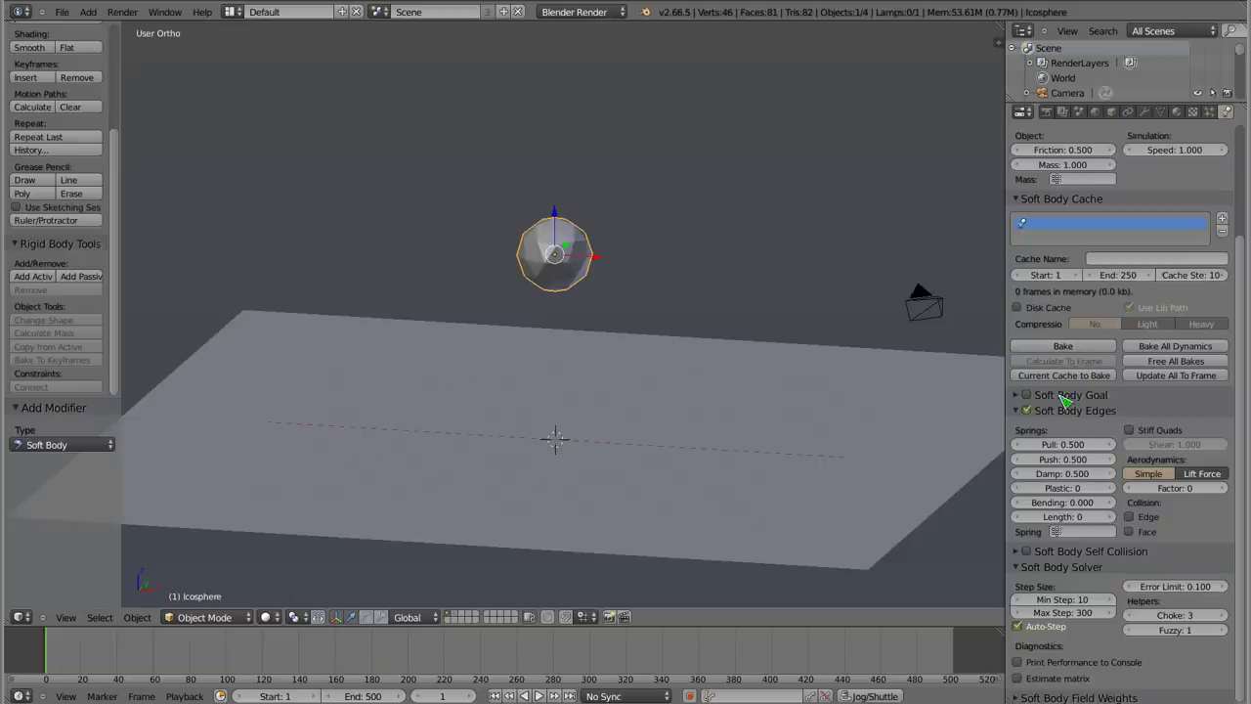
pyautogui.hotkey('alt', 'a')
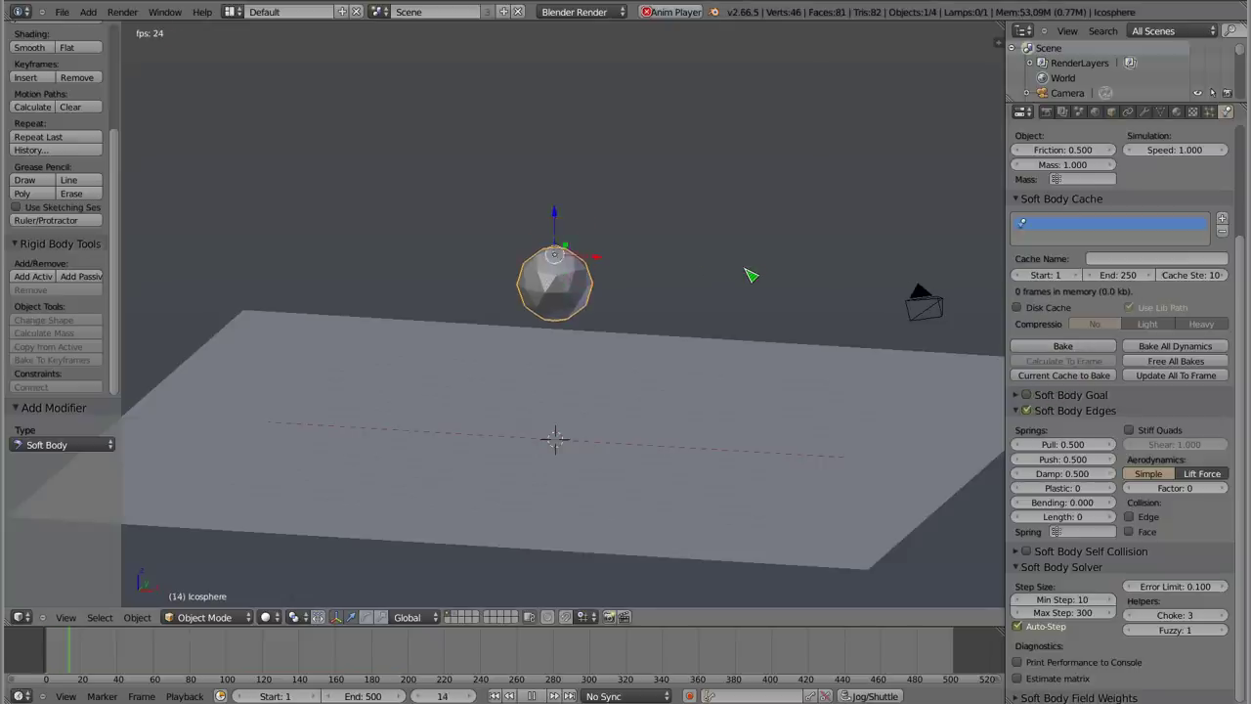
pyautogui.press('Escape')
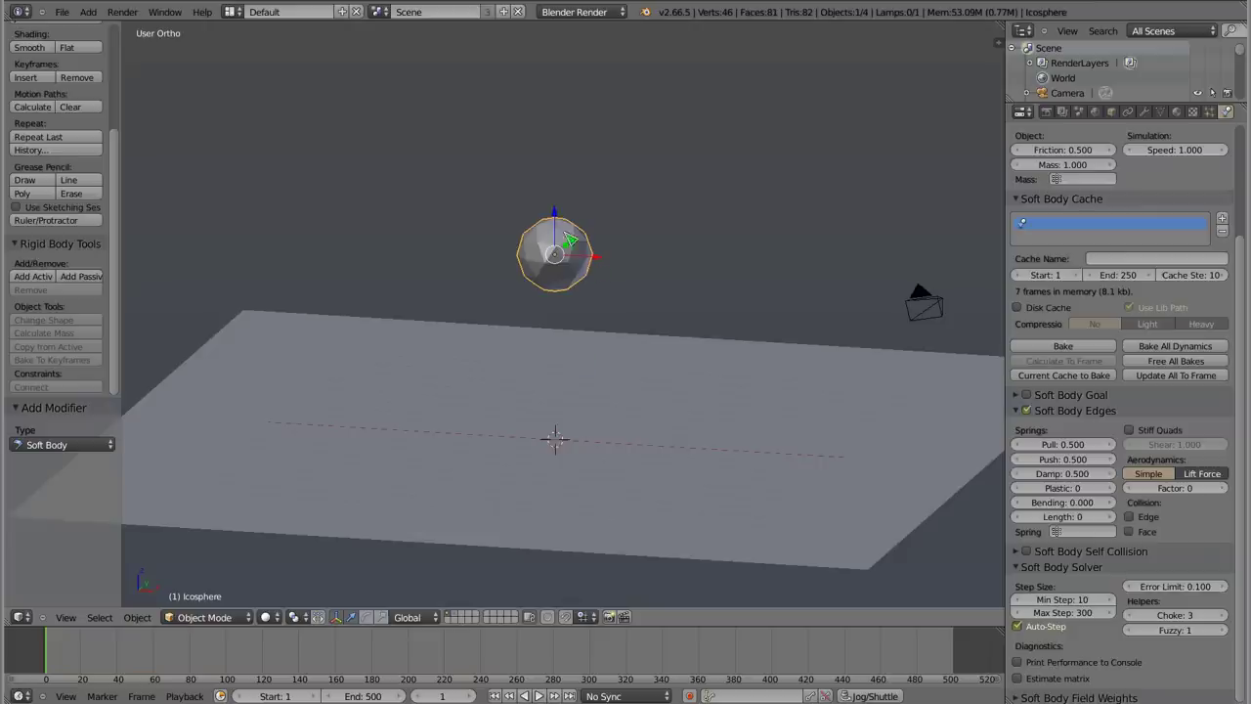
# - Replay the icosphere falling onto the plane without rigid body physics, then reselect Plane.001
pyautogui.rightClick(379, 346)
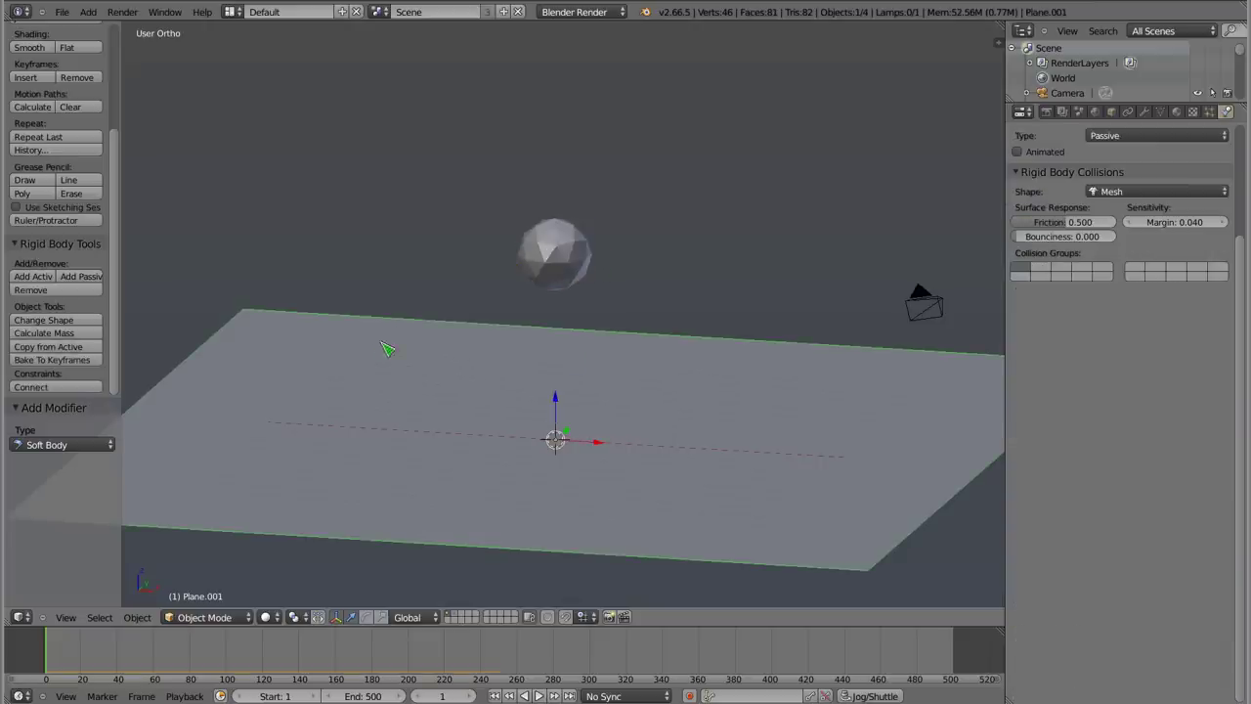
pyautogui.rightClick(550, 251)
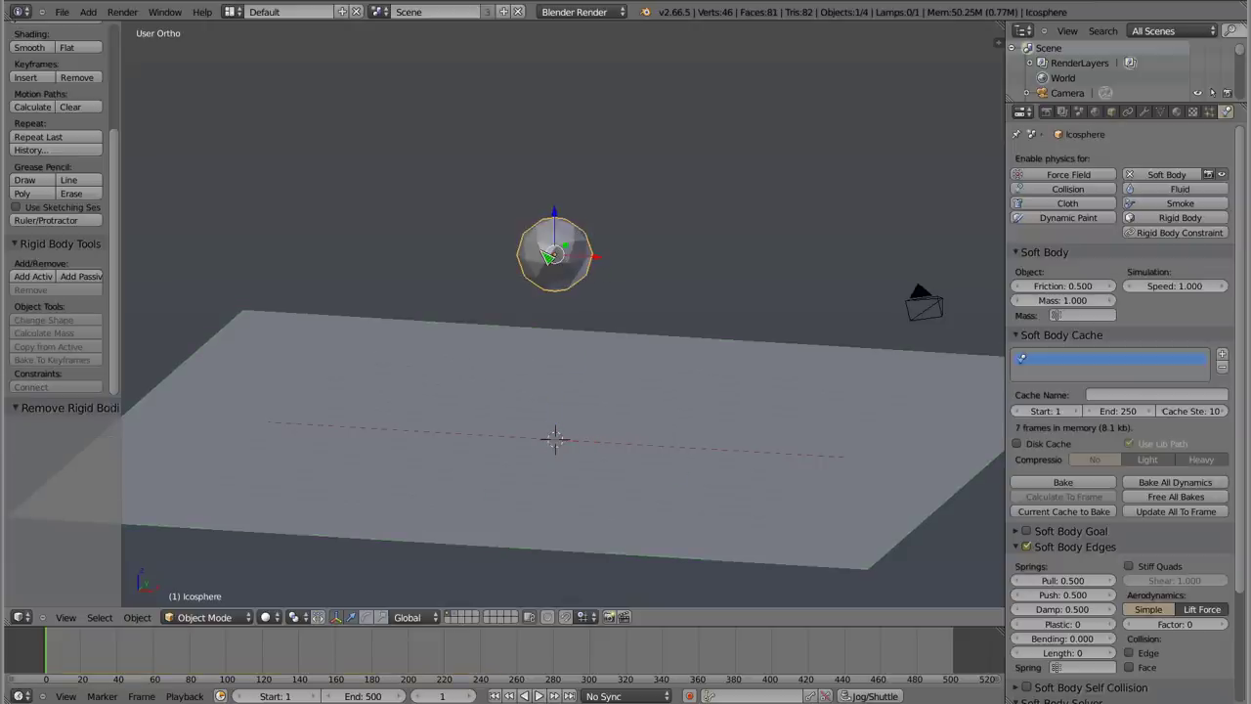
pyautogui.hotkey('alt', 'a')
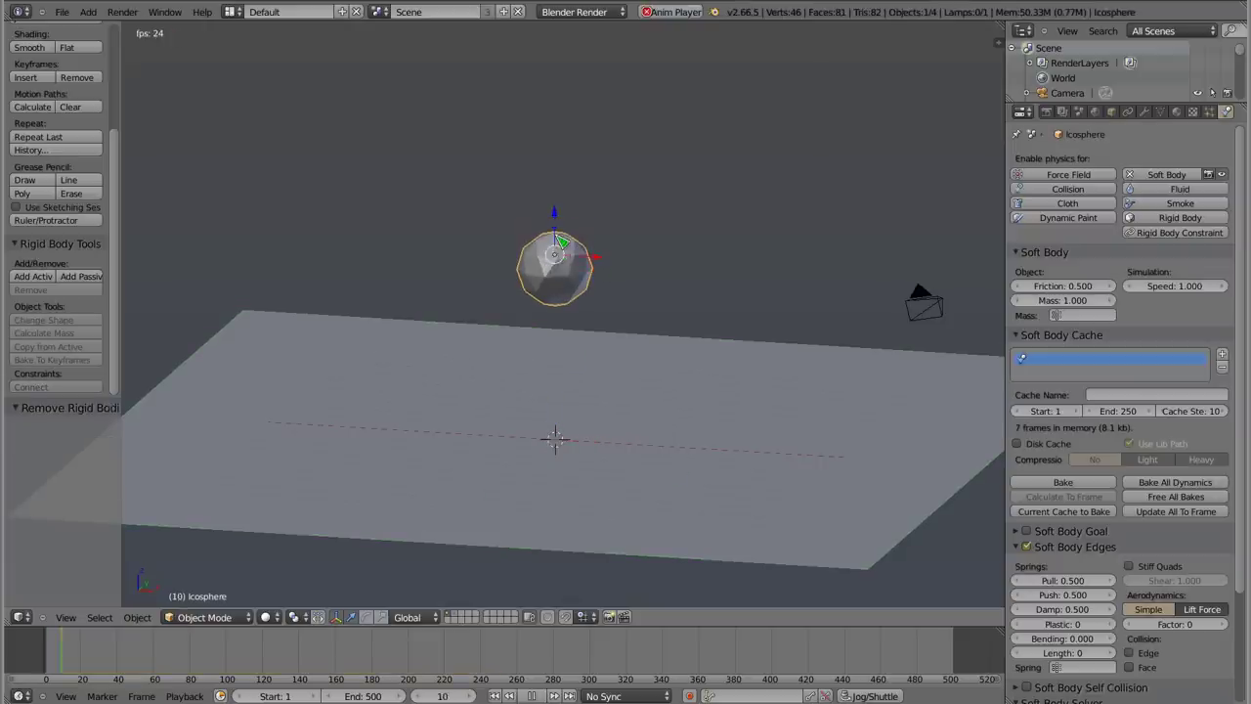
pyautogui.press('Escape')
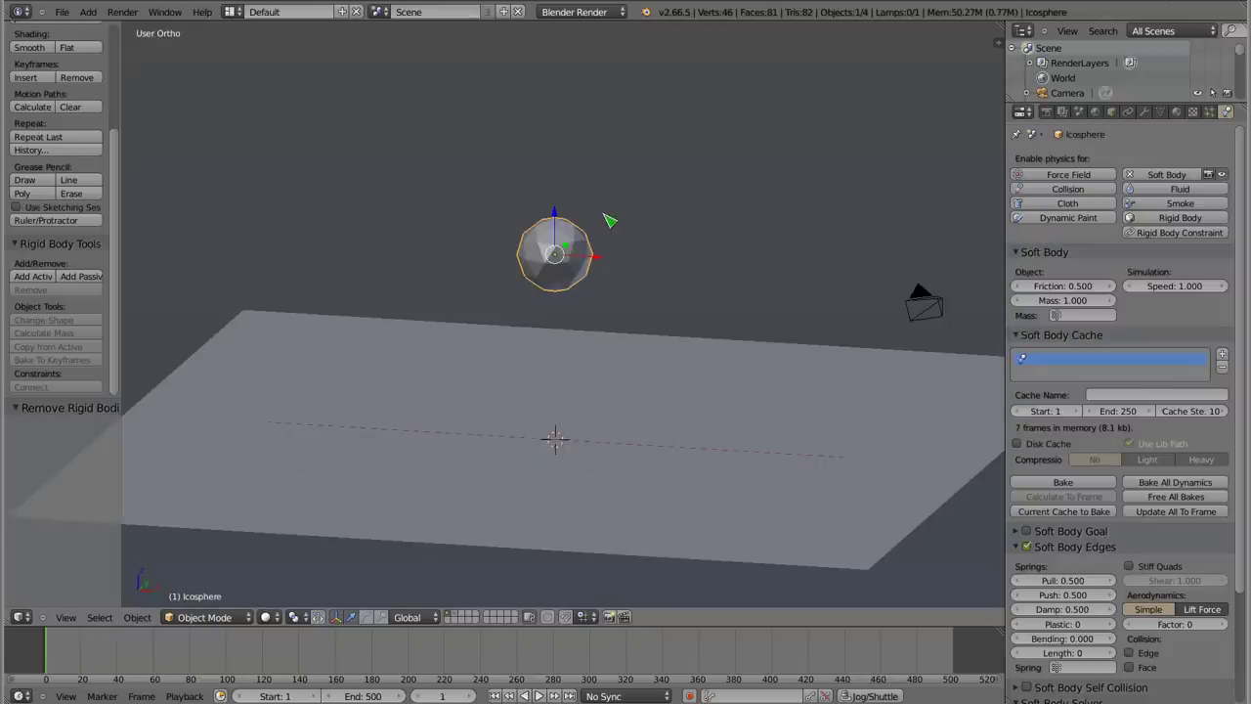
pyautogui.rightClick(556, 427)
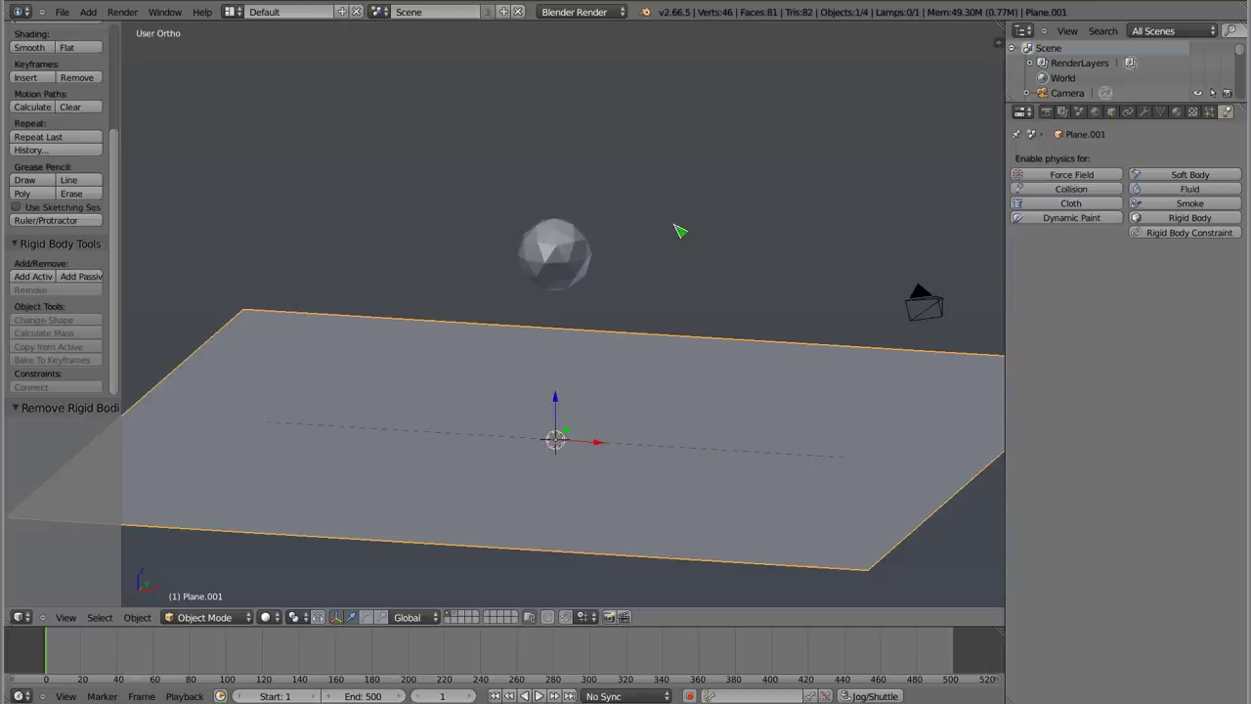
# - Give Plane.001 Collision physics
pyautogui.click(1110, 191)
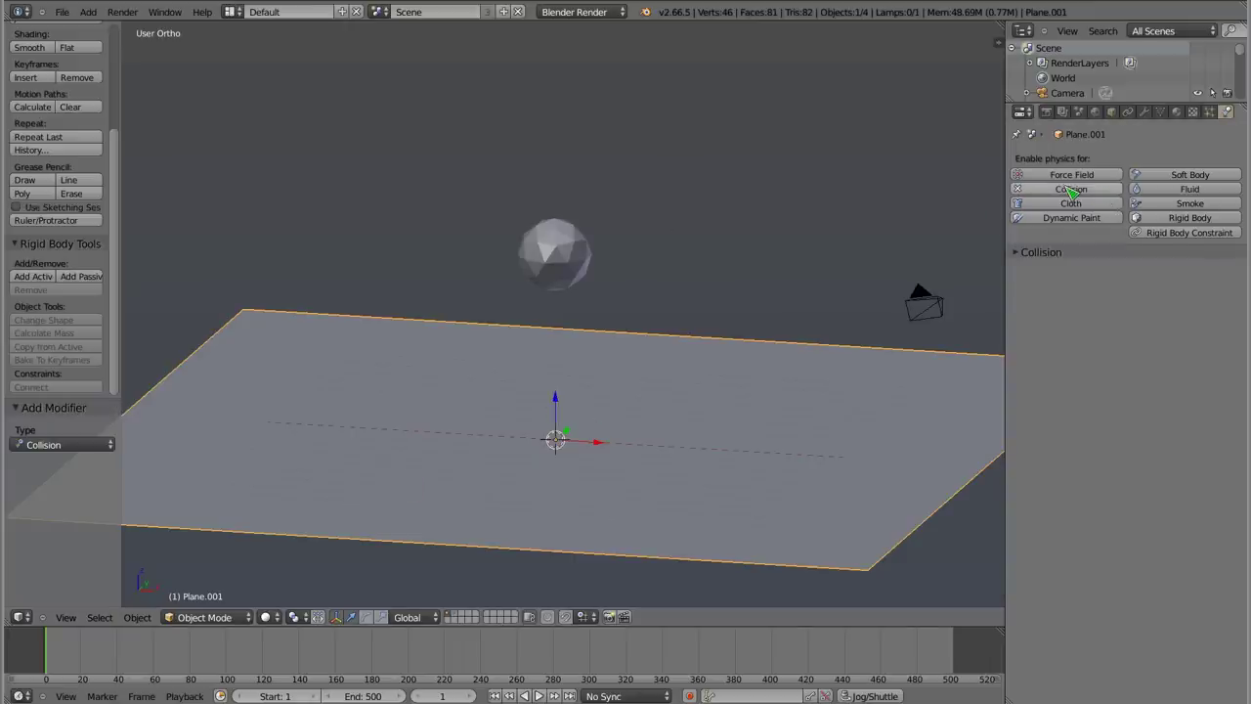
pyautogui.click(1026, 253)
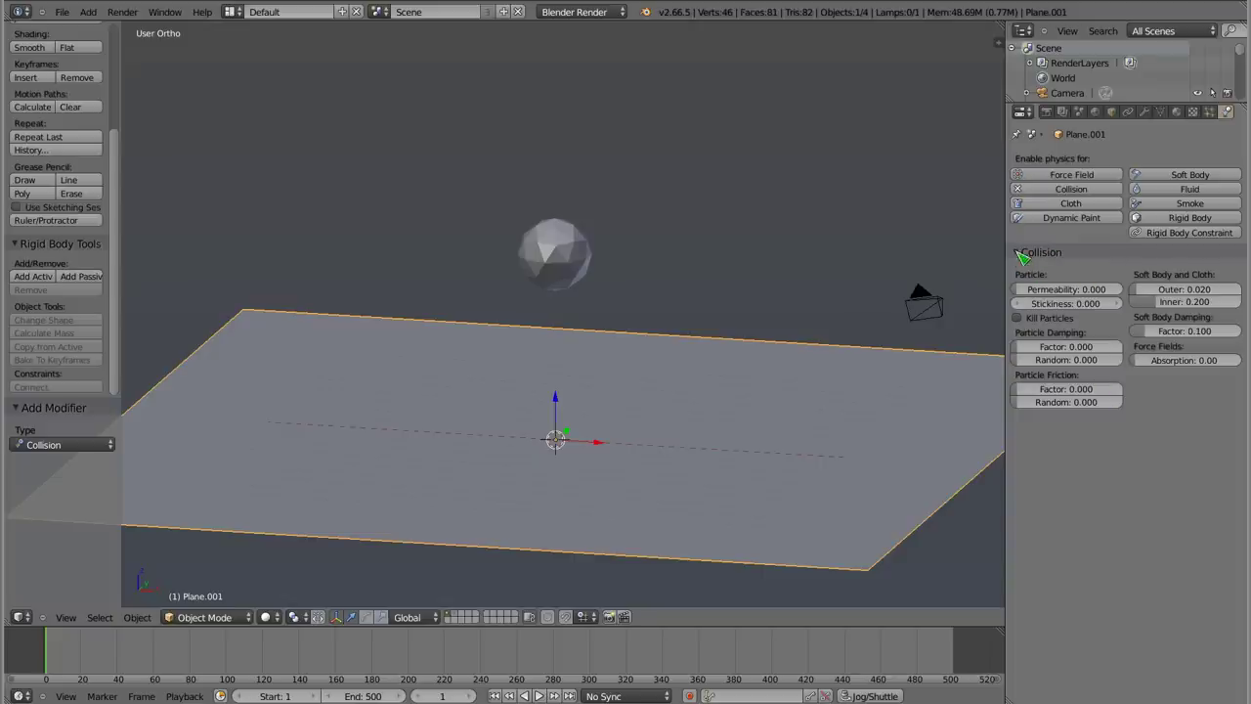
pyautogui.click(1019, 256)
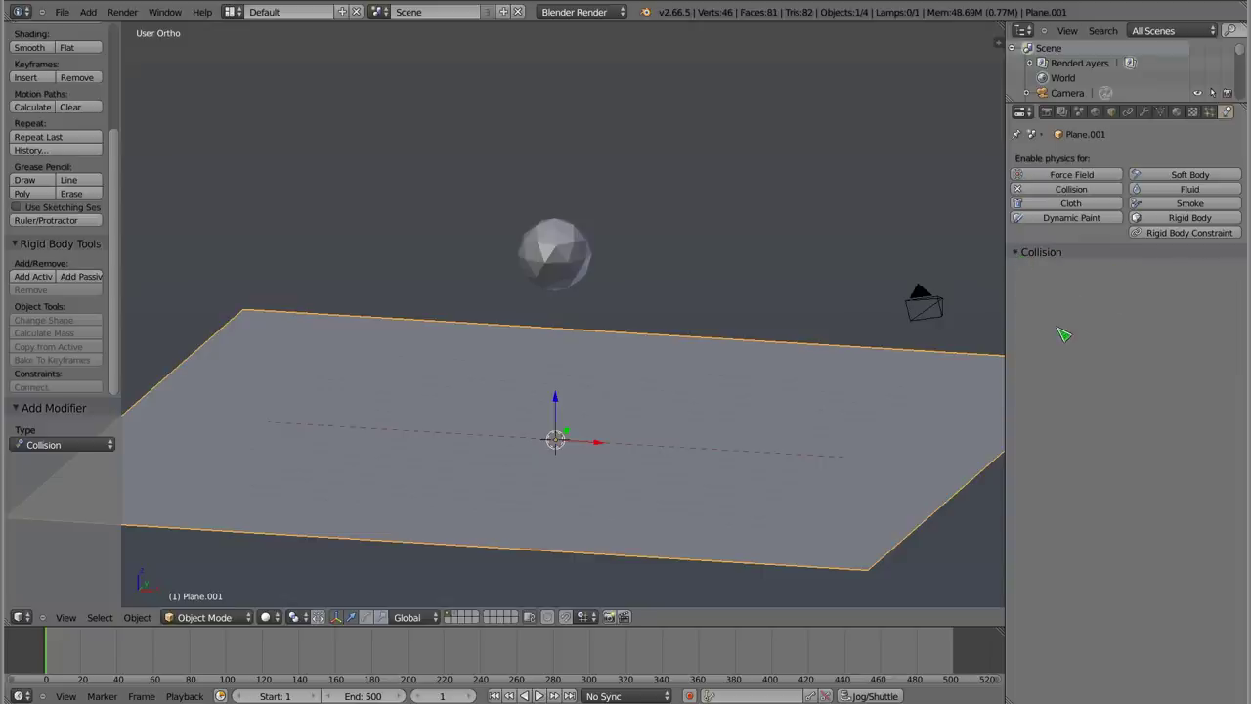
# - Play the drop to see the sphere squash into a bowl, then select the icosphere
pyautogui.hotkey('alt', 'a')
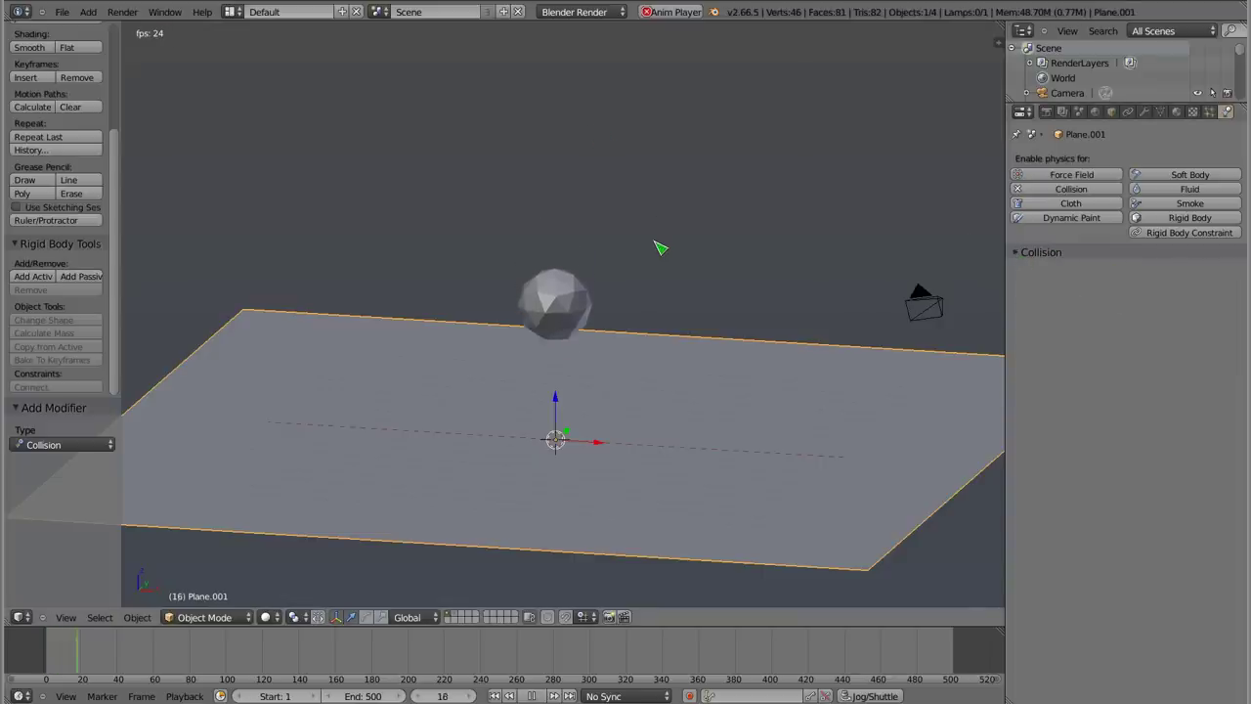
pyautogui.scroll(2, 599, 397)
pyautogui.scroll(3, 599, 397)
pyautogui.scroll(3, 599, 398)
pyautogui.scroll(3, 550, 418)
pyautogui.moveTo(550, 418)
pyautogui.mouseDown(button='middle')
pyautogui.moveTo(552, 520)
pyautogui.moveTo(565, 357)
pyautogui.mouseUp(button='middle')
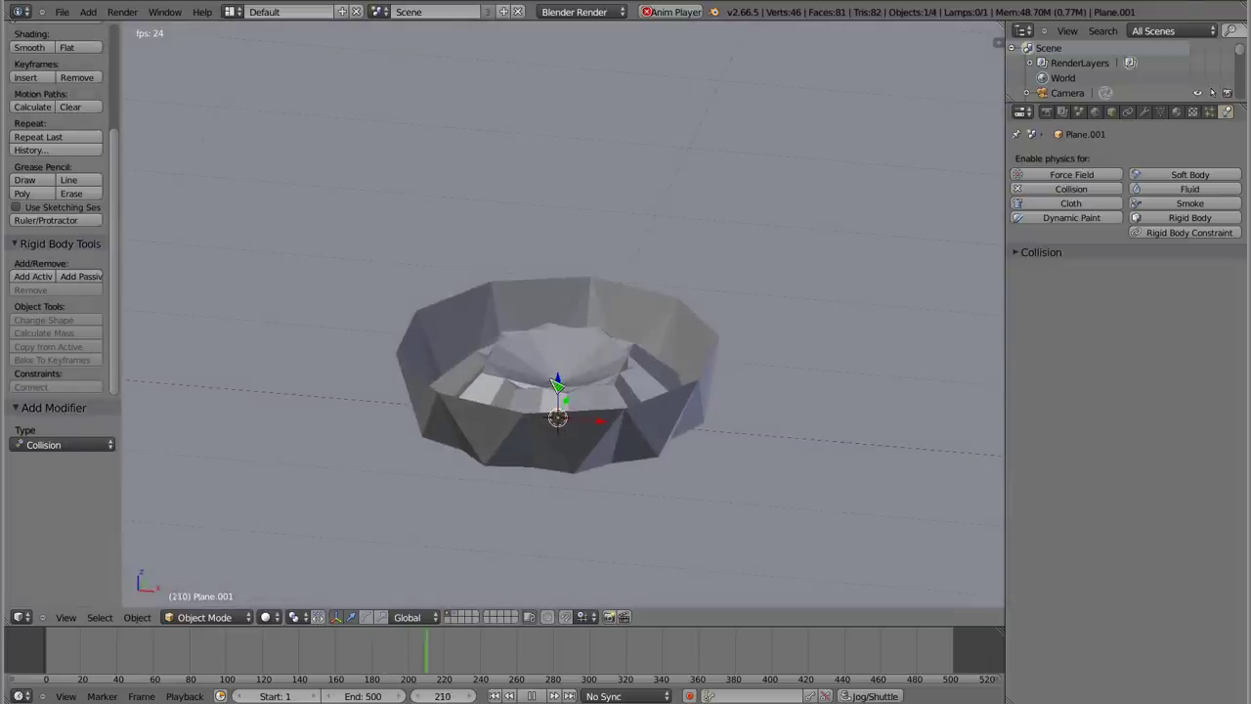
pyautogui.press('Escape')
pyautogui.moveTo(569, 357); pyautogui.dragTo(558, 123, button='middle')
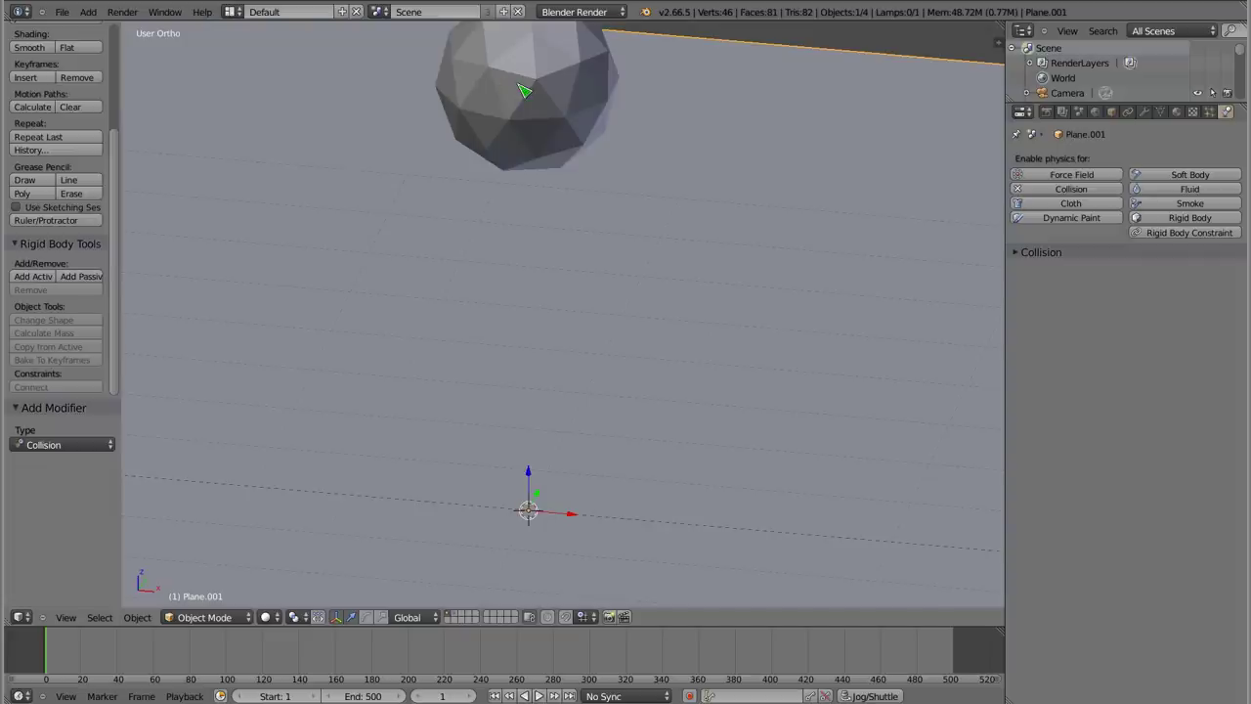
pyautogui.rightClick(528, 90)
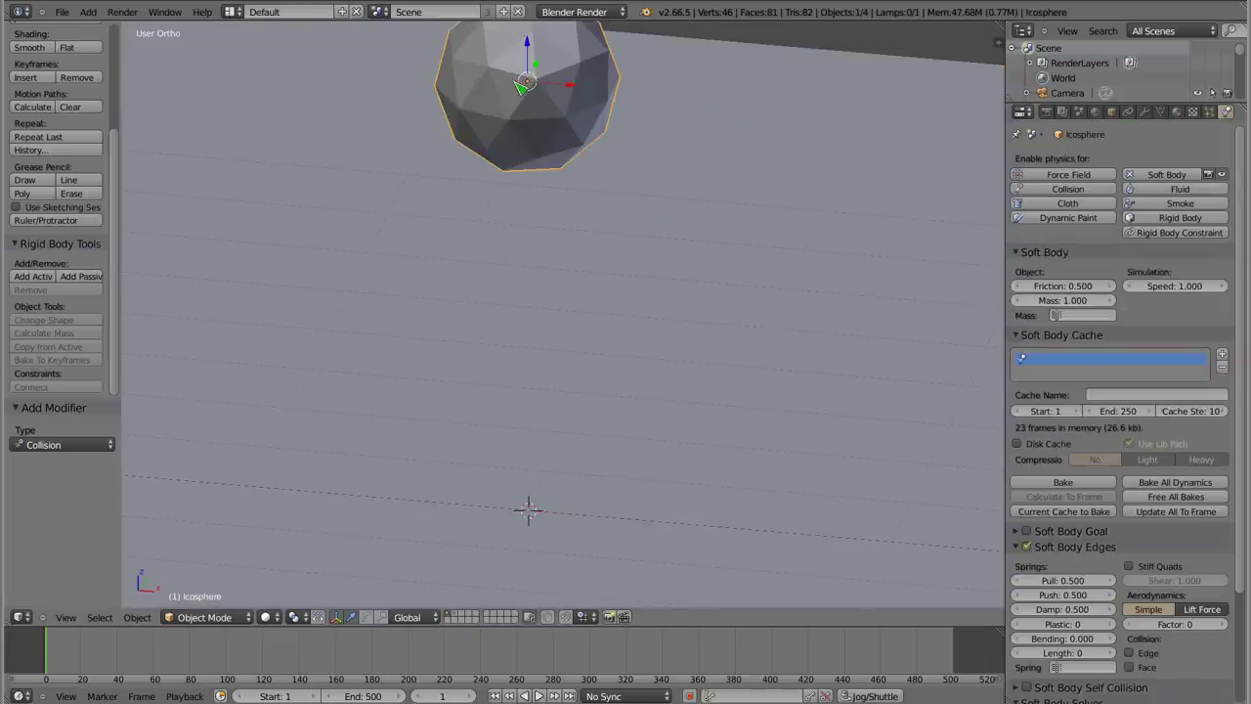
# - Collapse Soft Body Cache, raise edge Bending to 10.000, and replay to watch the landing
pyautogui.press('z')
pyautogui.press('z')
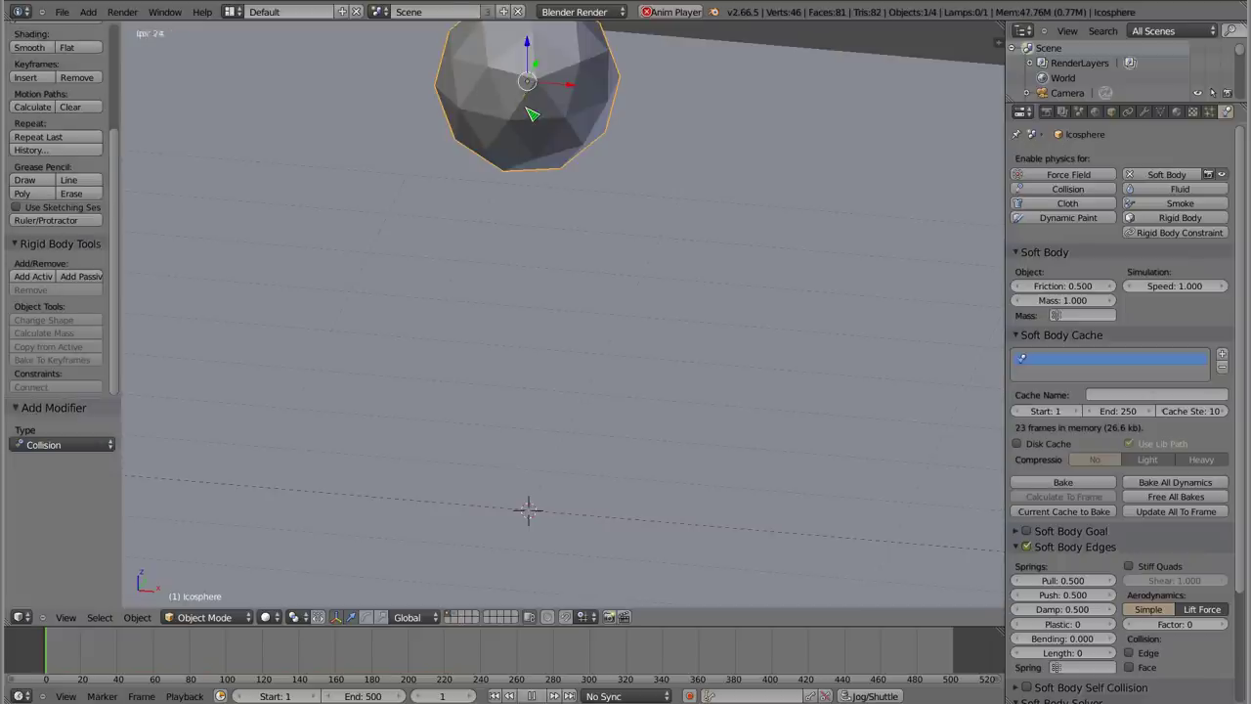
pyautogui.hotkey('alt', 'a')
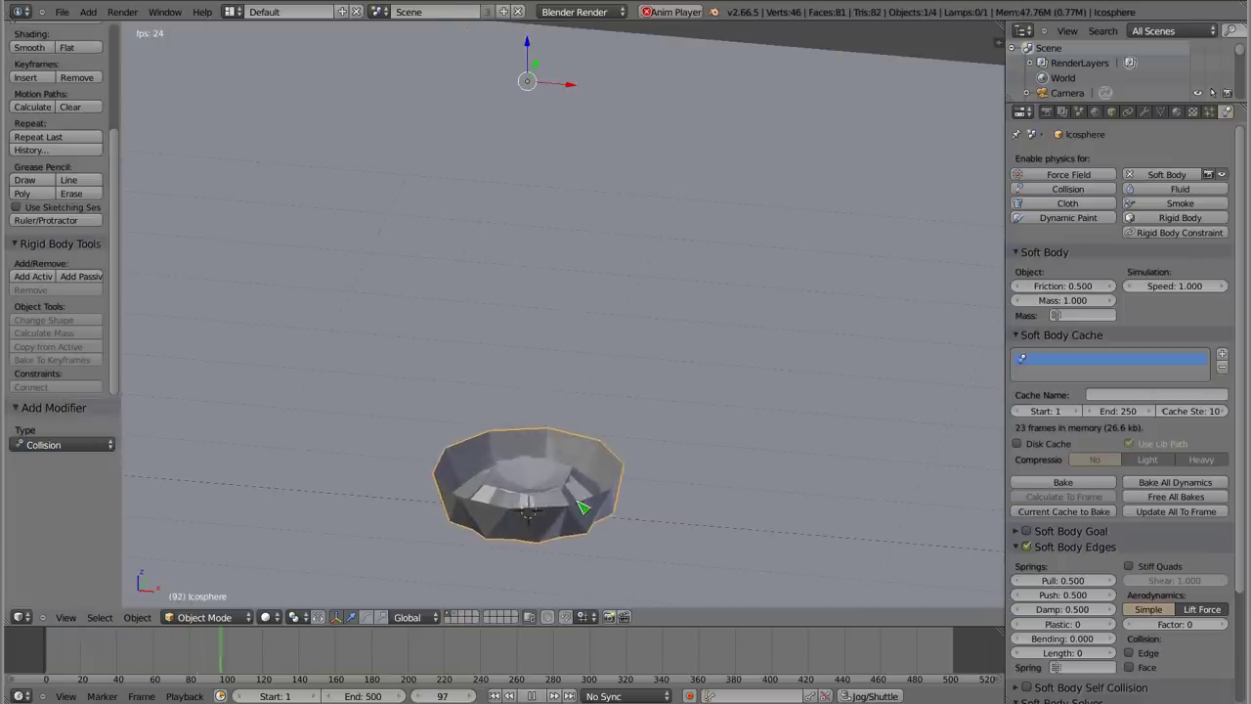
pyautogui.press('Escape')
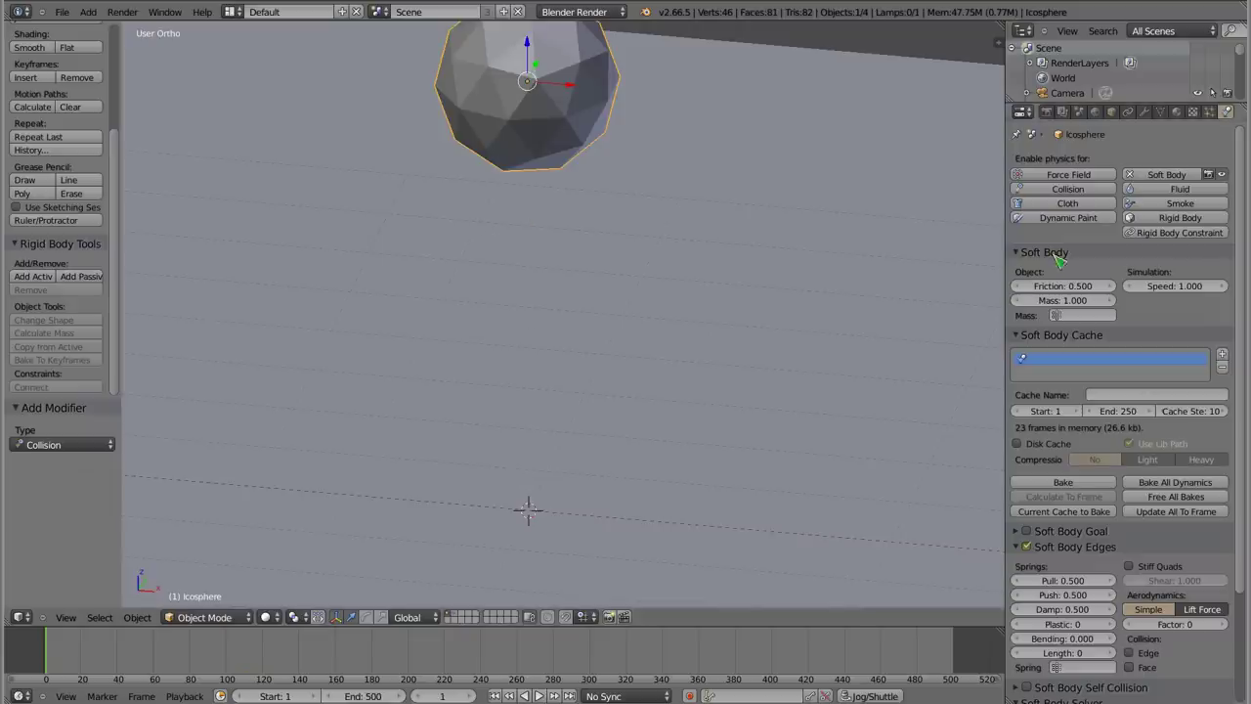
pyautogui.click(1014, 336)
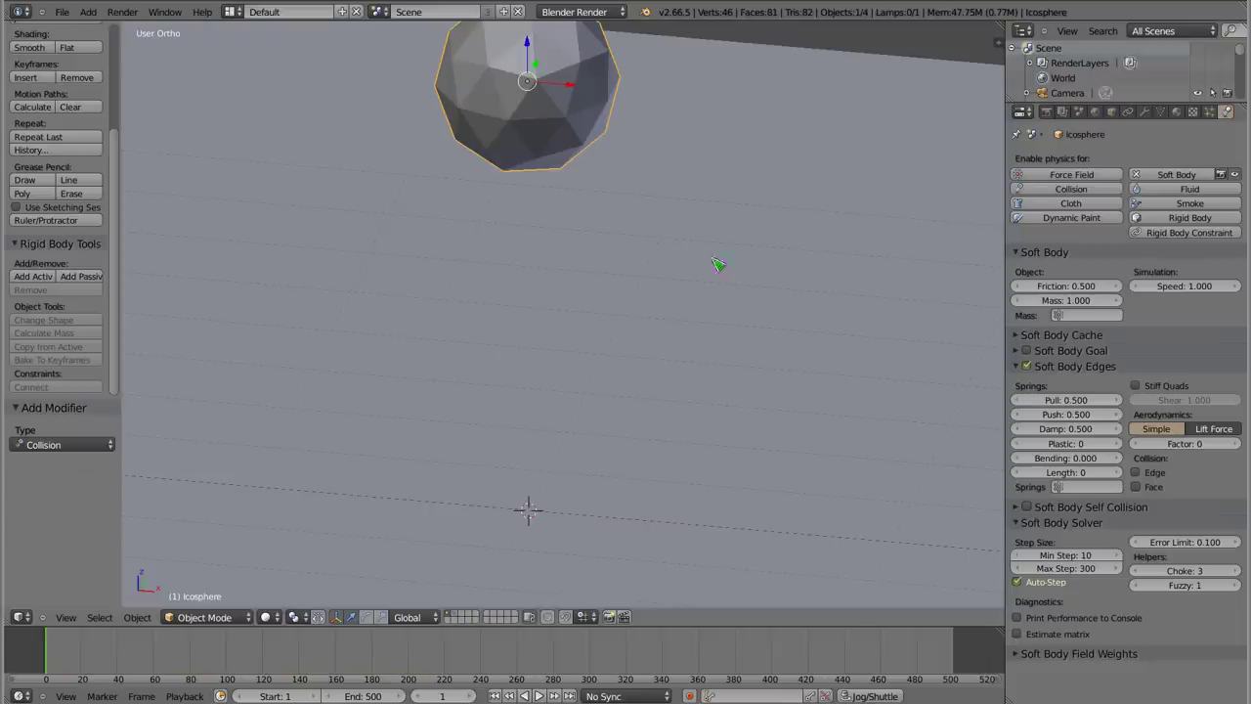
pyautogui.moveTo(1051, 465); pyautogui.dragTo(1084, 465)
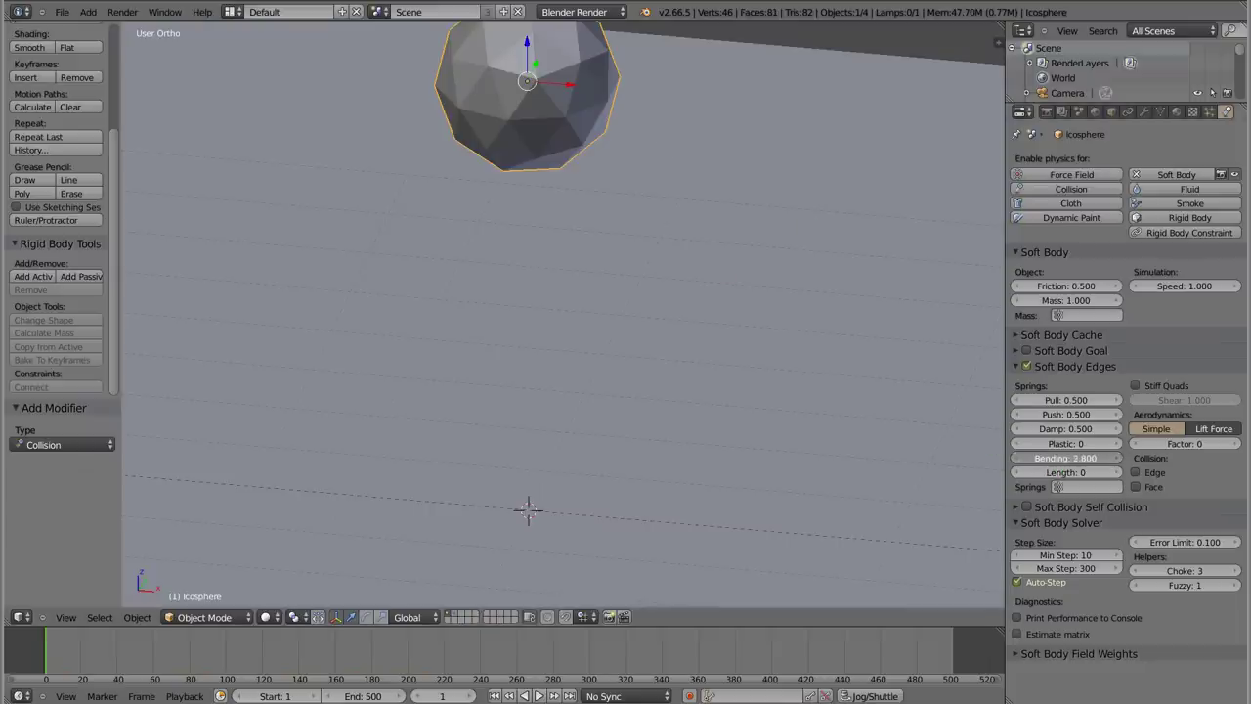
pyautogui.hotkey('alt', 'a')
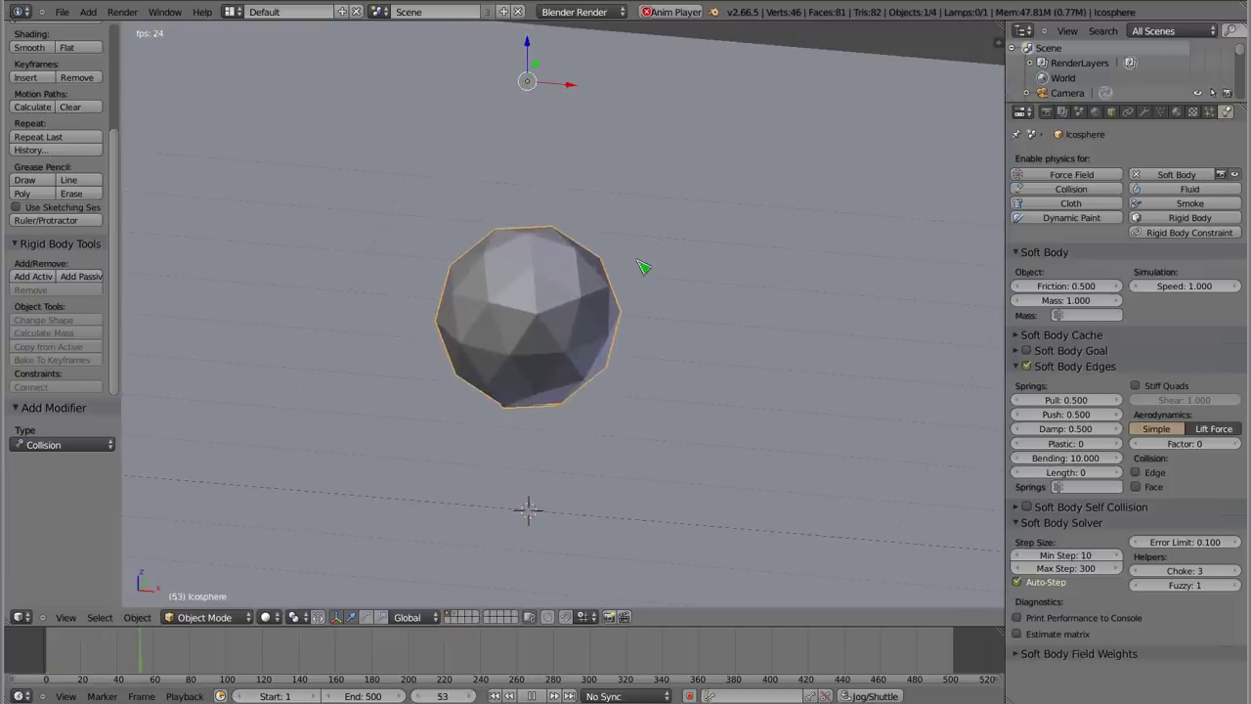
pyautogui.moveTo(518, 476)
pyautogui.mouseDown(button='middle')
pyautogui.moveTo(542, 446)
pyautogui.moveTo(550, 355)
pyautogui.moveTo(561, 404)
pyautogui.moveTo(590, 416)
pyautogui.moveTo(502, 338)
pyautogui.moveTo(492, 346)
pyautogui.mouseUp(button='middle')
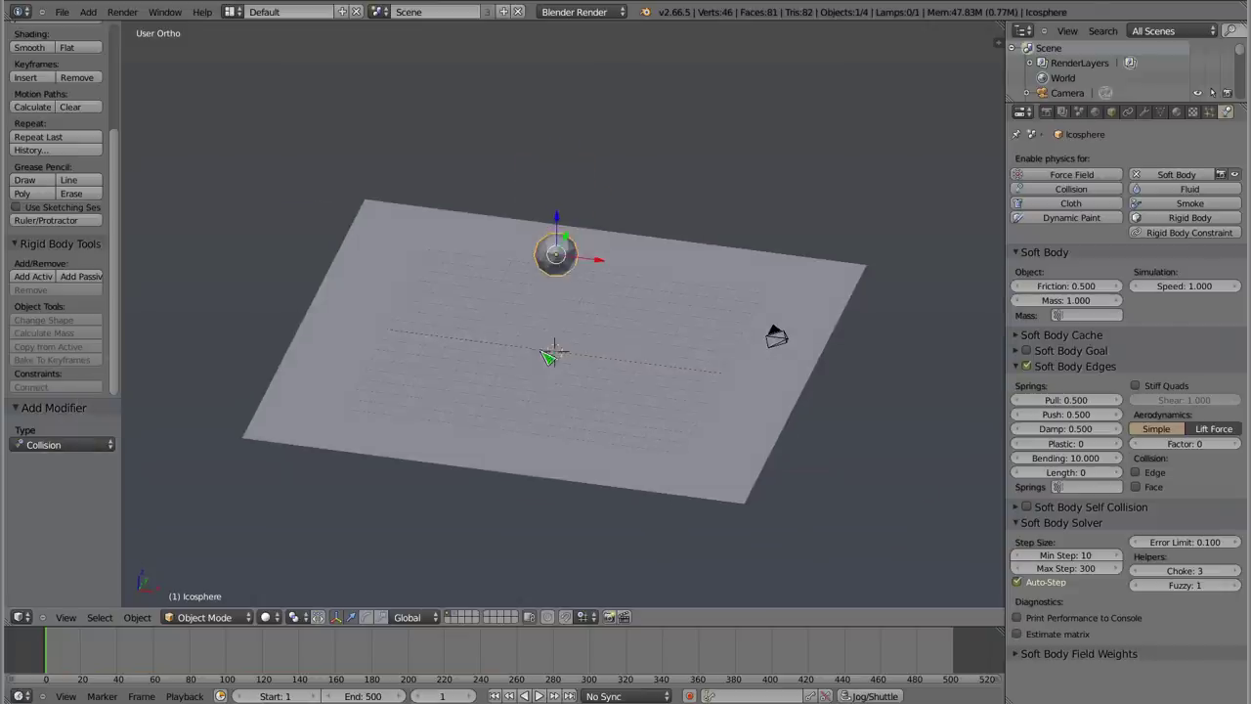
# - Duplicate the icosphere twice, stacking the copies above it, and preview the three spheres dropping
pyautogui.hotkey('shift', 'd')
pyautogui.click(555, 244)
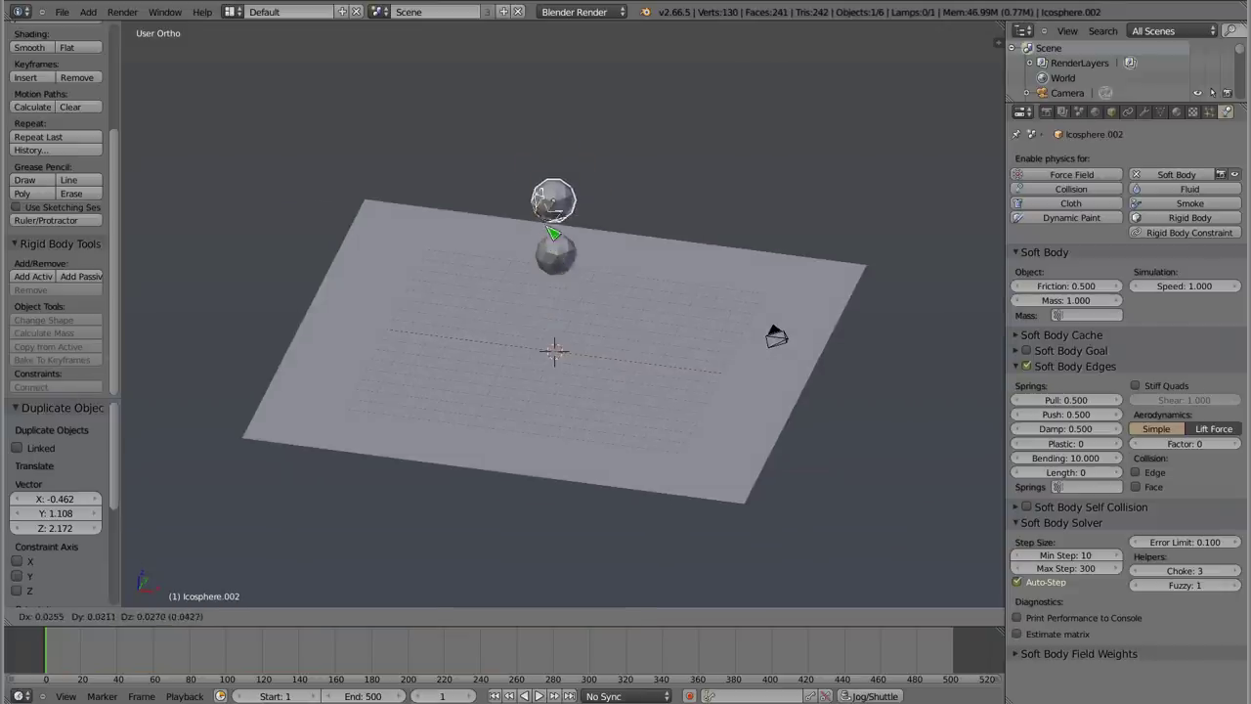
pyautogui.hotkey('shift', 'd')
pyautogui.hotkey('alt', 'a')
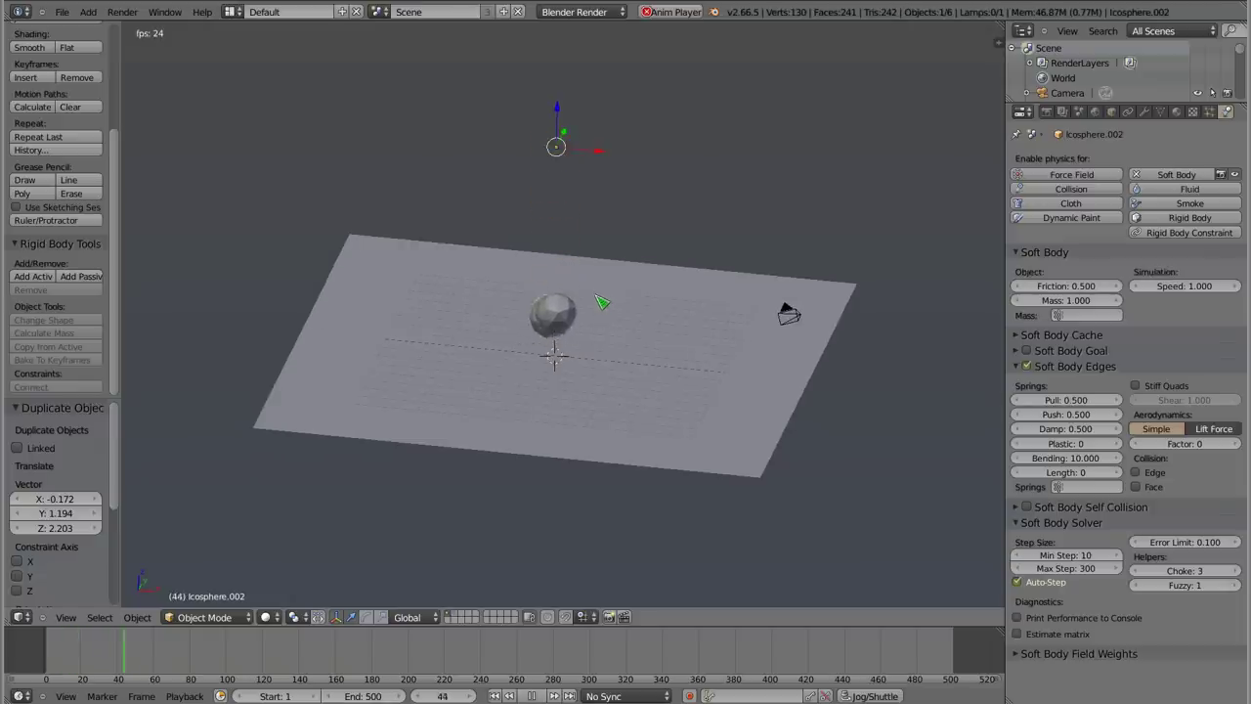
pyautogui.moveTo(589, 394); pyautogui.dragTo(496, 314, button='middle')
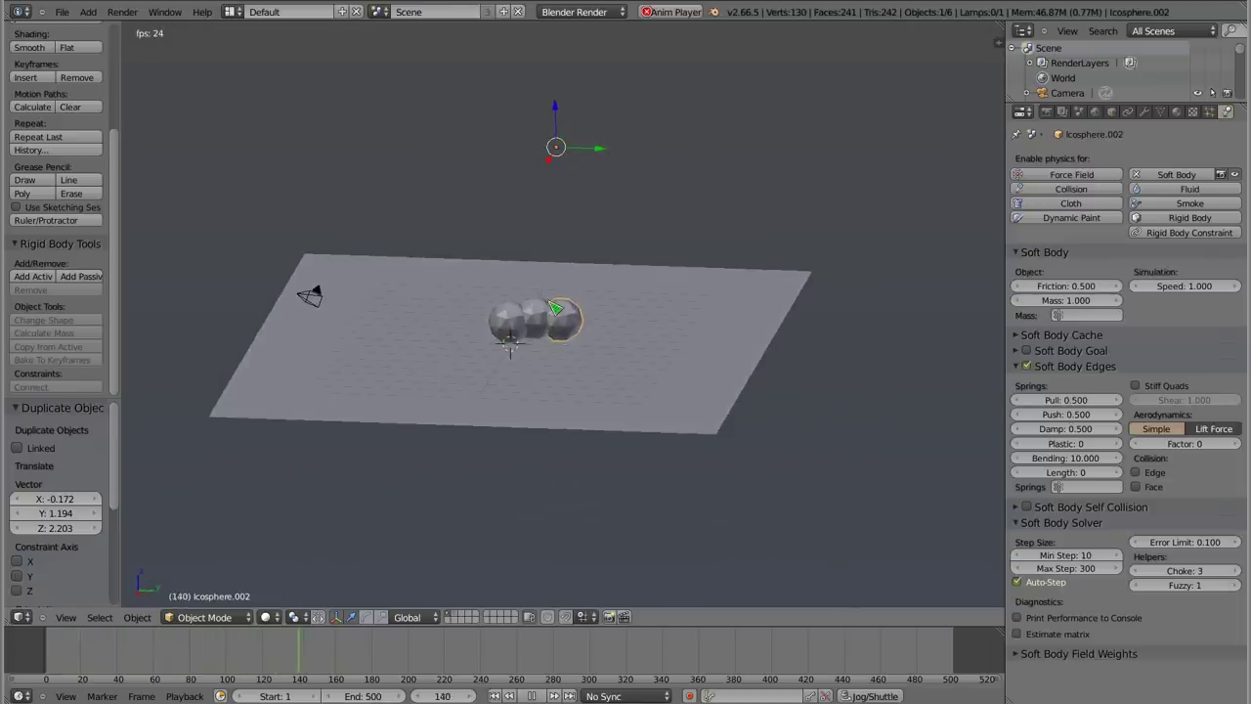
pyautogui.scroll(4, 553, 305)
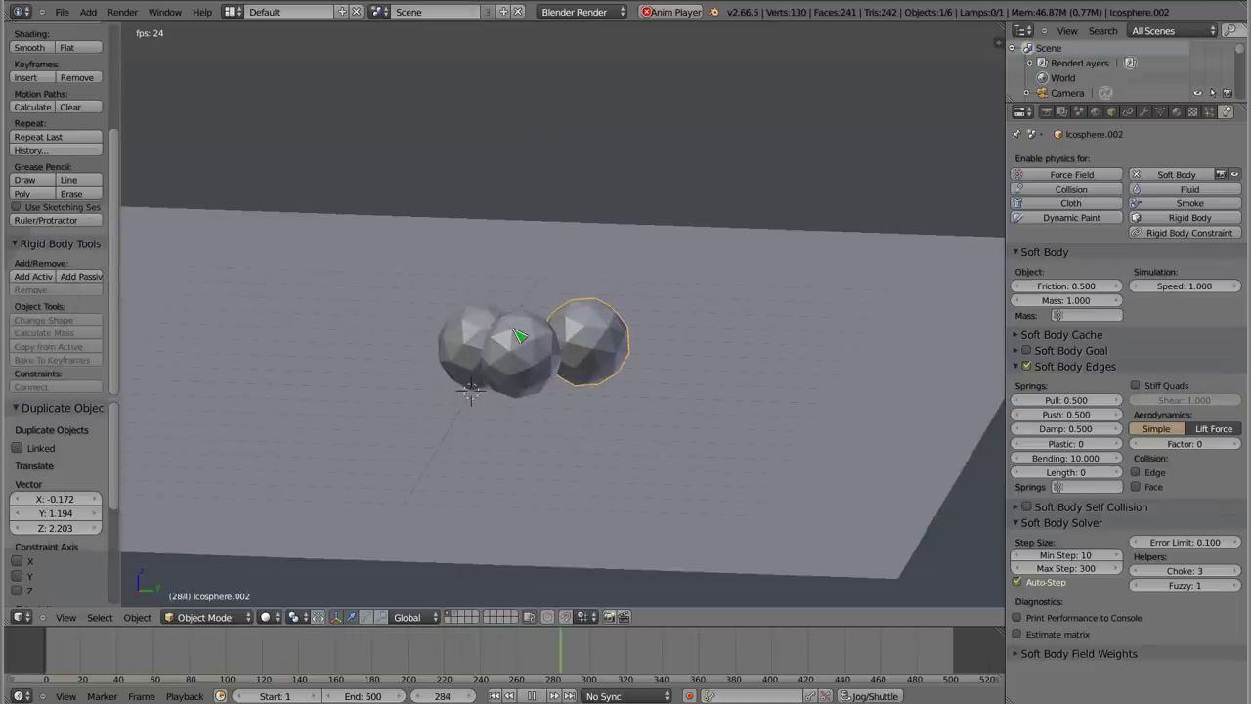
pyautogui.press('Escape')
pyautogui.scroll(-3, 494, 296)
pyautogui.moveTo(508, 296)
pyautogui.mouseDown(button='middle')
pyautogui.moveTo(541, 388)
pyautogui.moveTo(576, 369)
pyautogui.moveTo(536, 338)
pyautogui.mouseUp(button='middle')
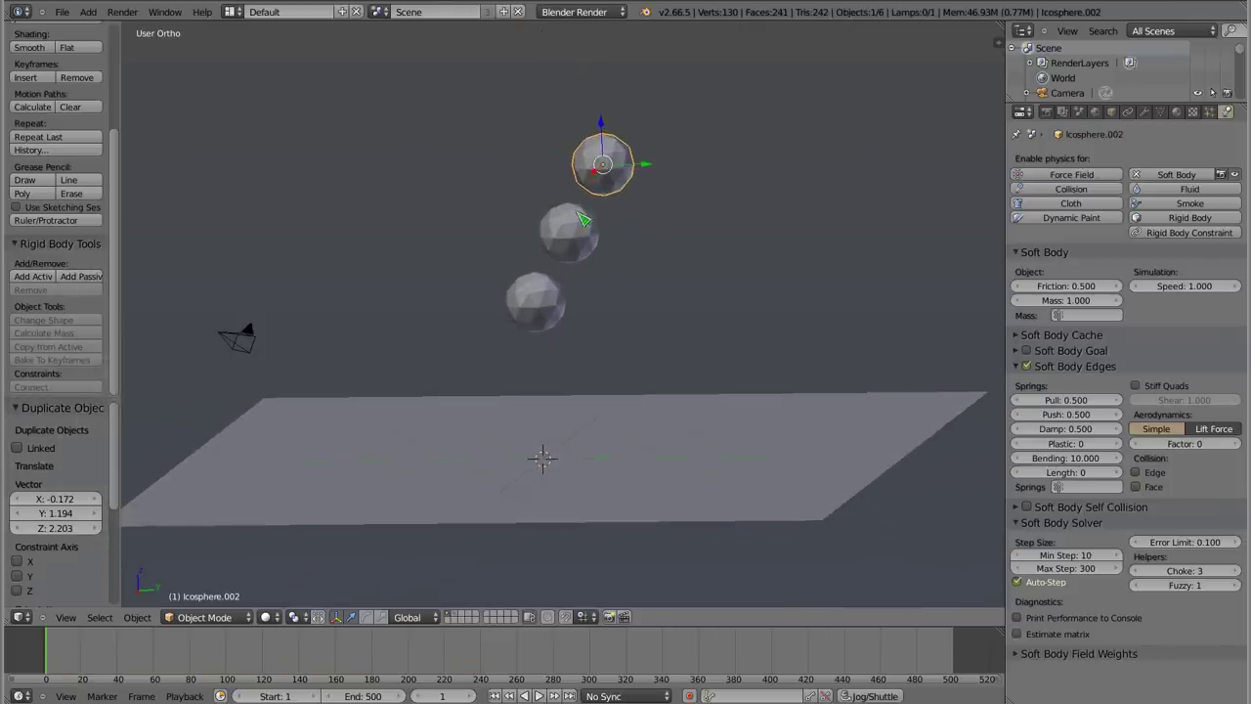
# - Give the top, middle and bottom spheres Collision physics
pyautogui.click(1074, 189)
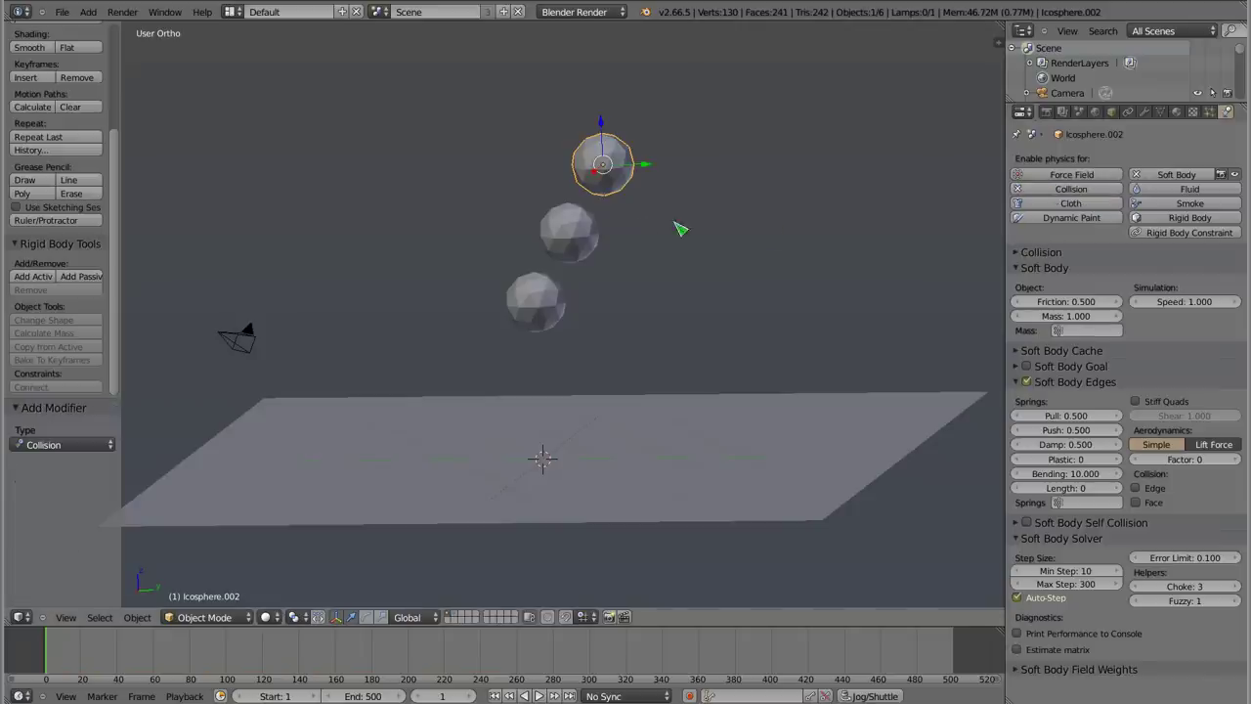
pyautogui.rightClick(578, 235)
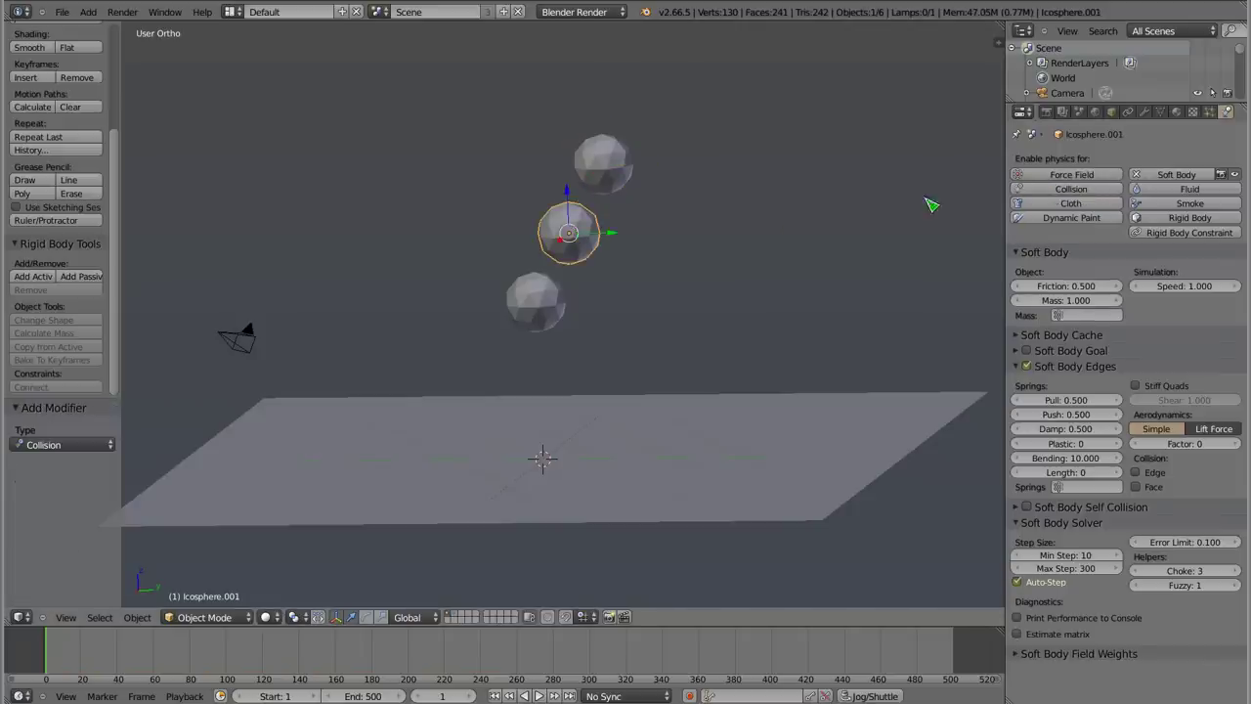
pyautogui.click(1070, 189)
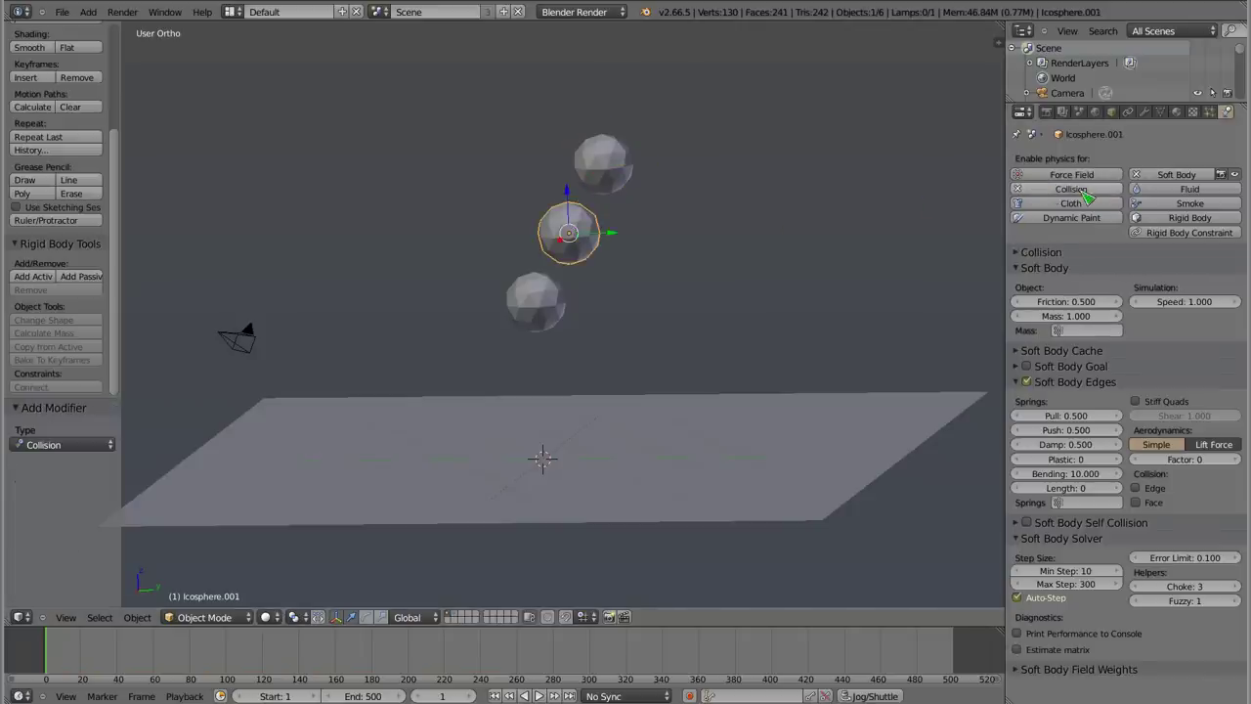
pyautogui.rightClick(548, 309)
pyautogui.click(1071, 189)
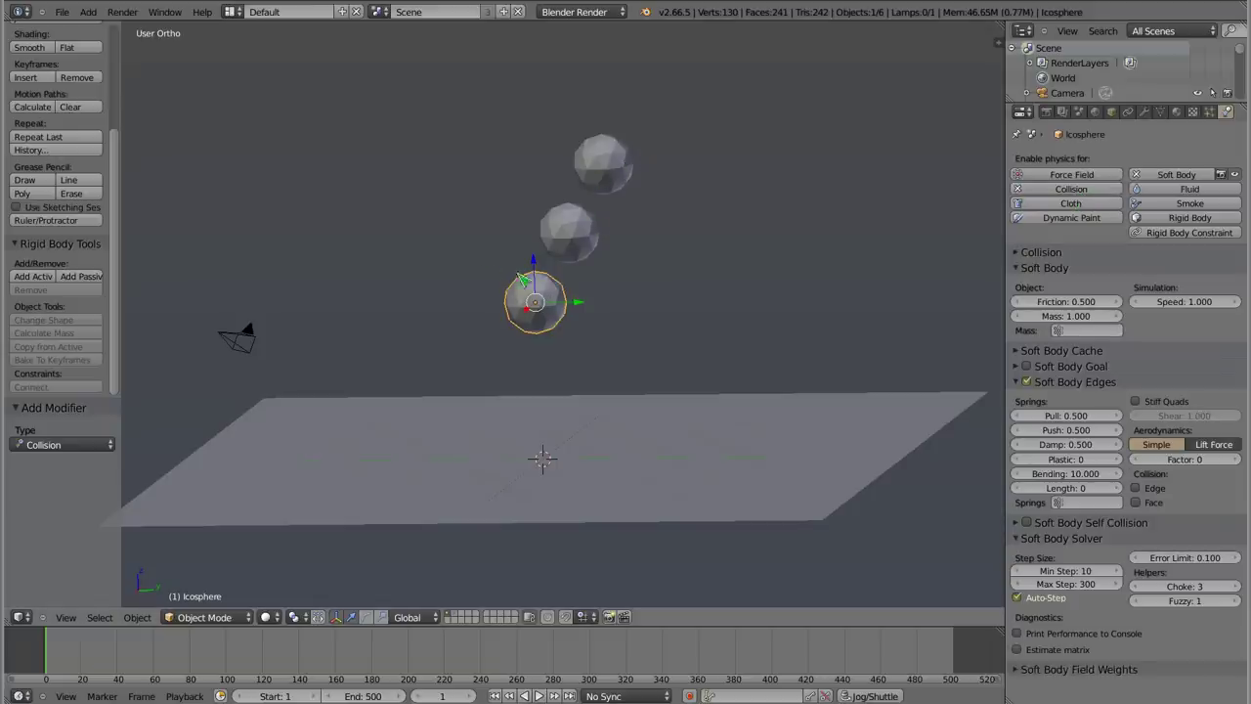
# - Test the sphere collisions from a top-down view, then select two spheres
pyautogui.hotkey('alt', 'a')
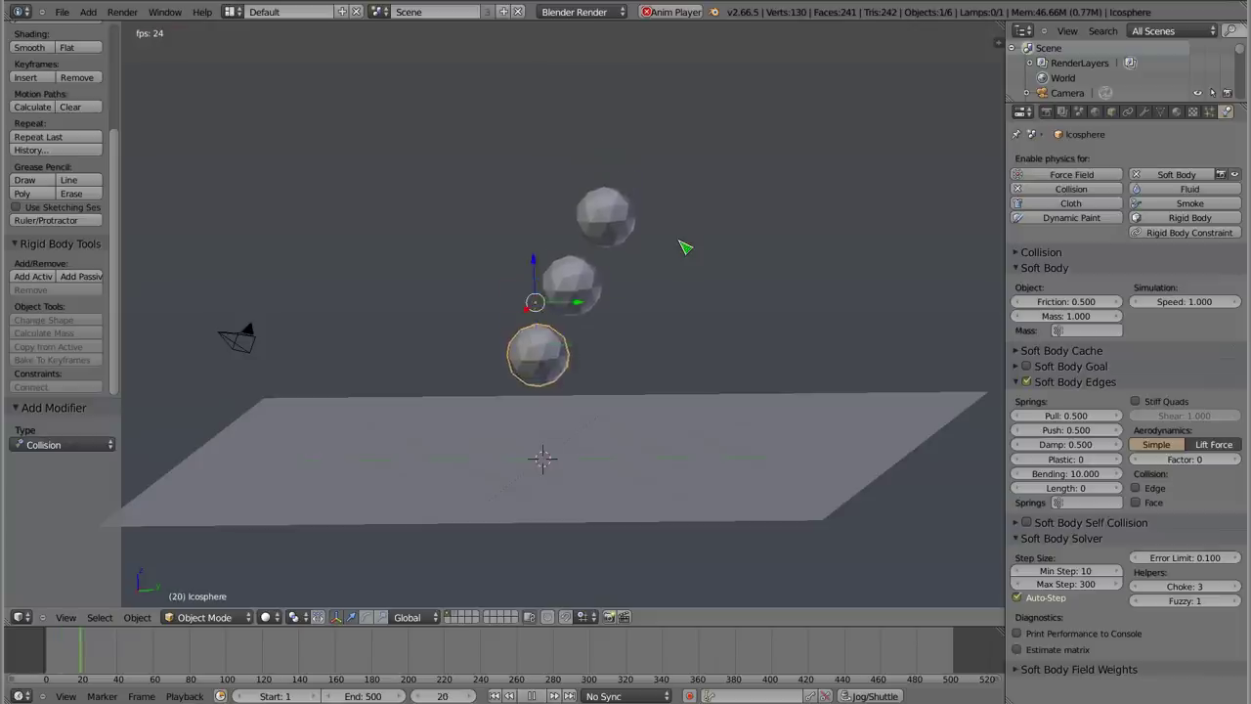
pyautogui.moveTo(655, 307)
pyautogui.mouseDown(button='middle')
pyautogui.moveTo(610, 503)
pyautogui.moveTo(934, 491)
pyautogui.mouseUp(button='middle')
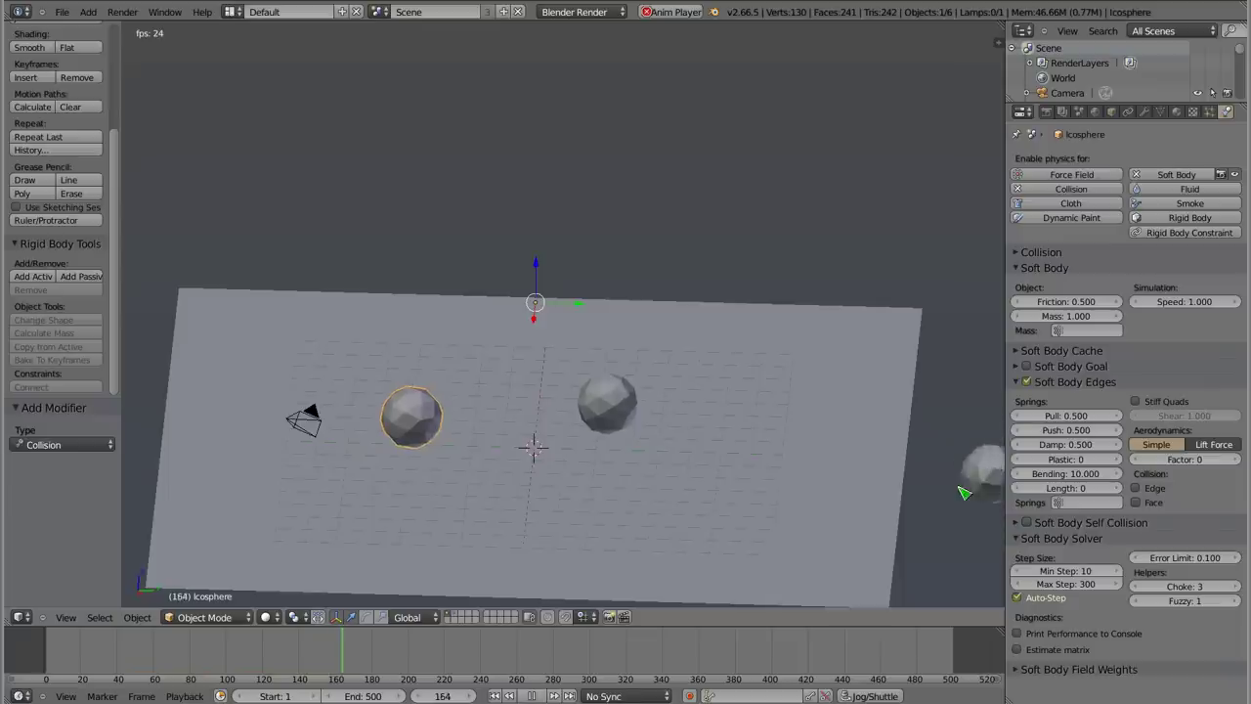
pyautogui.press('Escape')
pyautogui.keyDown('shift'); pyautogui.rightClick(575, 230); pyautogui.keyUp('shift')
# - Duplicate the two selected spheres above the stack and preview all five falling
pyautogui.hotkey('shift', 'd')
pyautogui.click(560, 237)
pyautogui.hotkey('alt', 'a')
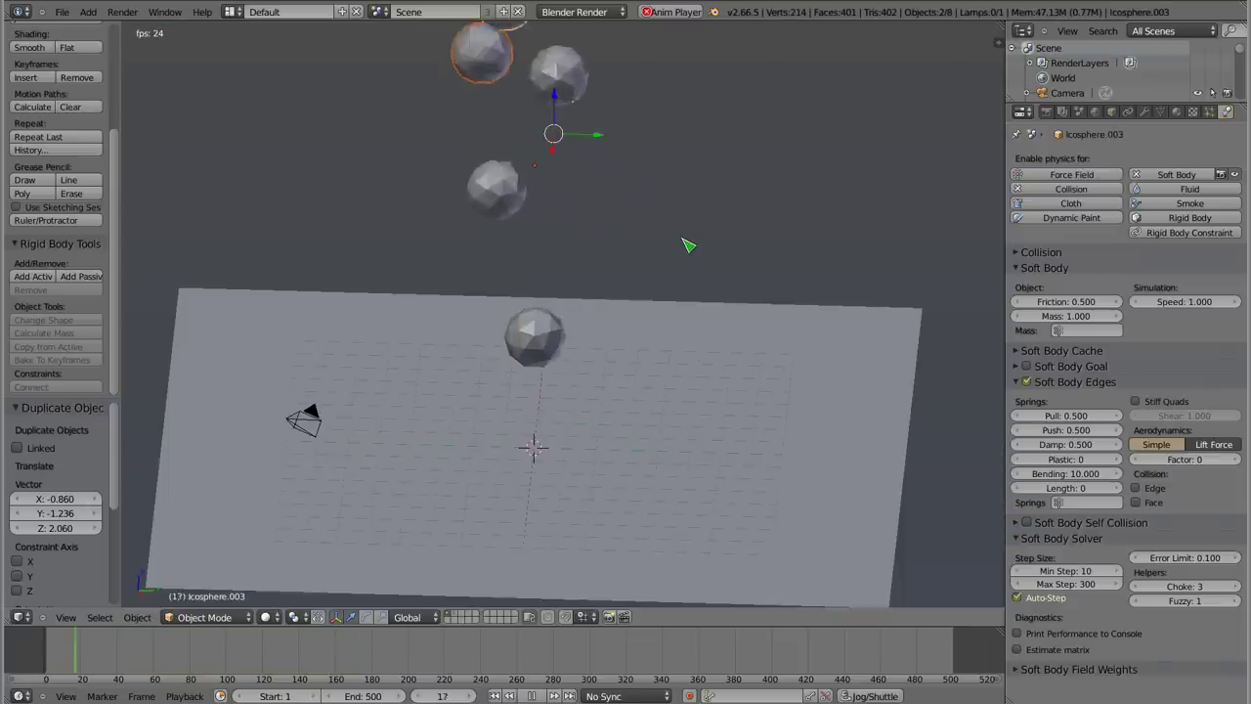
pyautogui.scroll(-2, 570, 324)
pyautogui.moveTo(570, 325)
pyautogui.mouseDown(button='middle')
pyautogui.moveTo(502, 316)
pyautogui.moveTo(491, 282)
pyautogui.moveTo(430, 383)
pyautogui.mouseUp(button='middle')
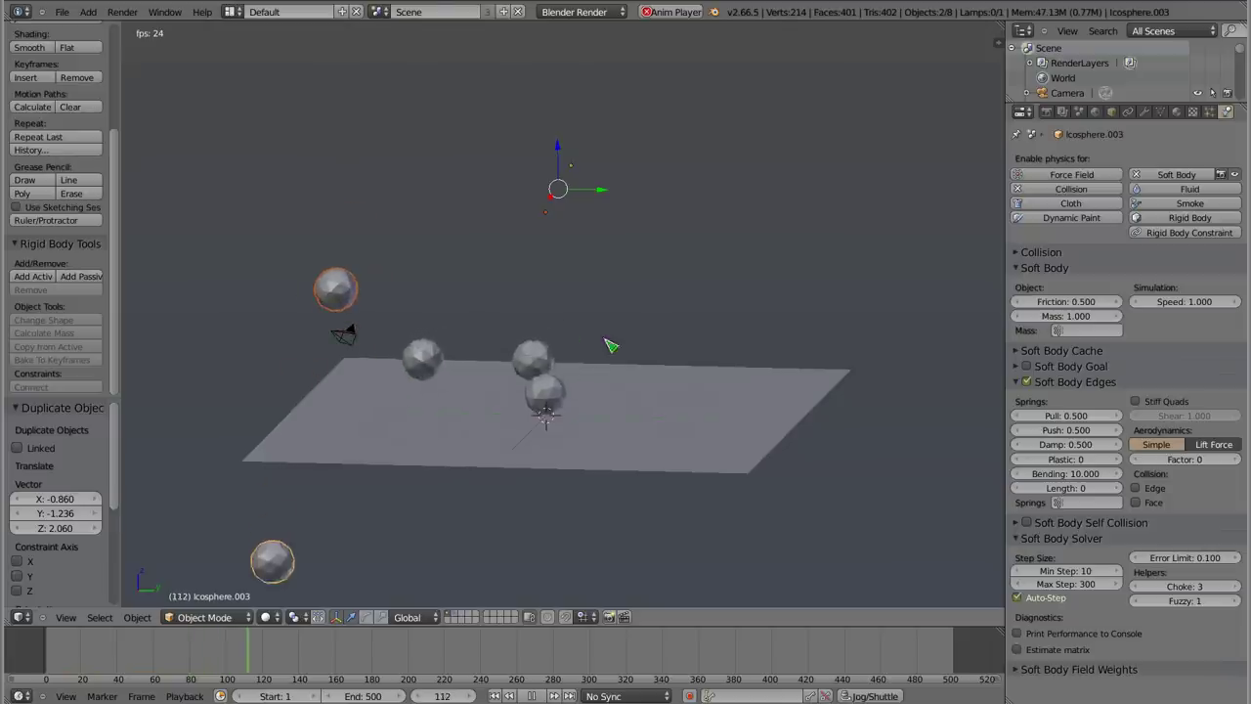
pyautogui.press('Escape')
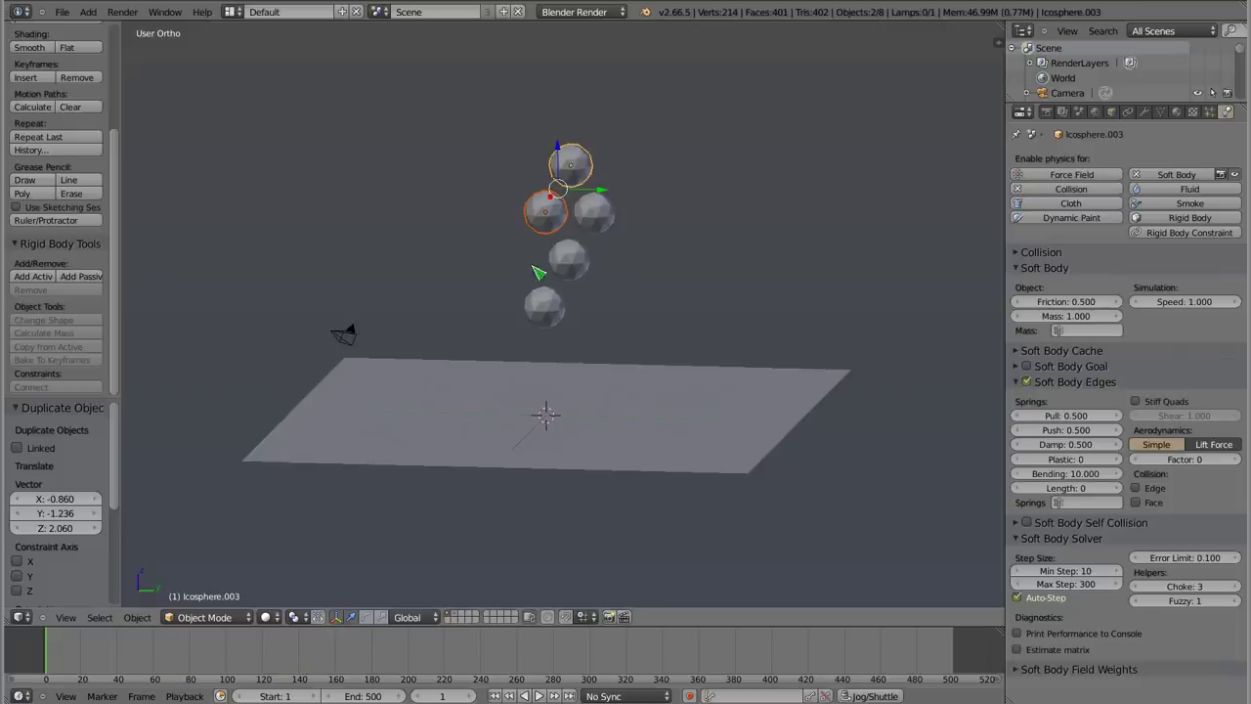
# - Select Icosphere.001 and replay the simulation twice
pyautogui.rightClick(606, 220)
pyautogui.rightClick(574, 266)
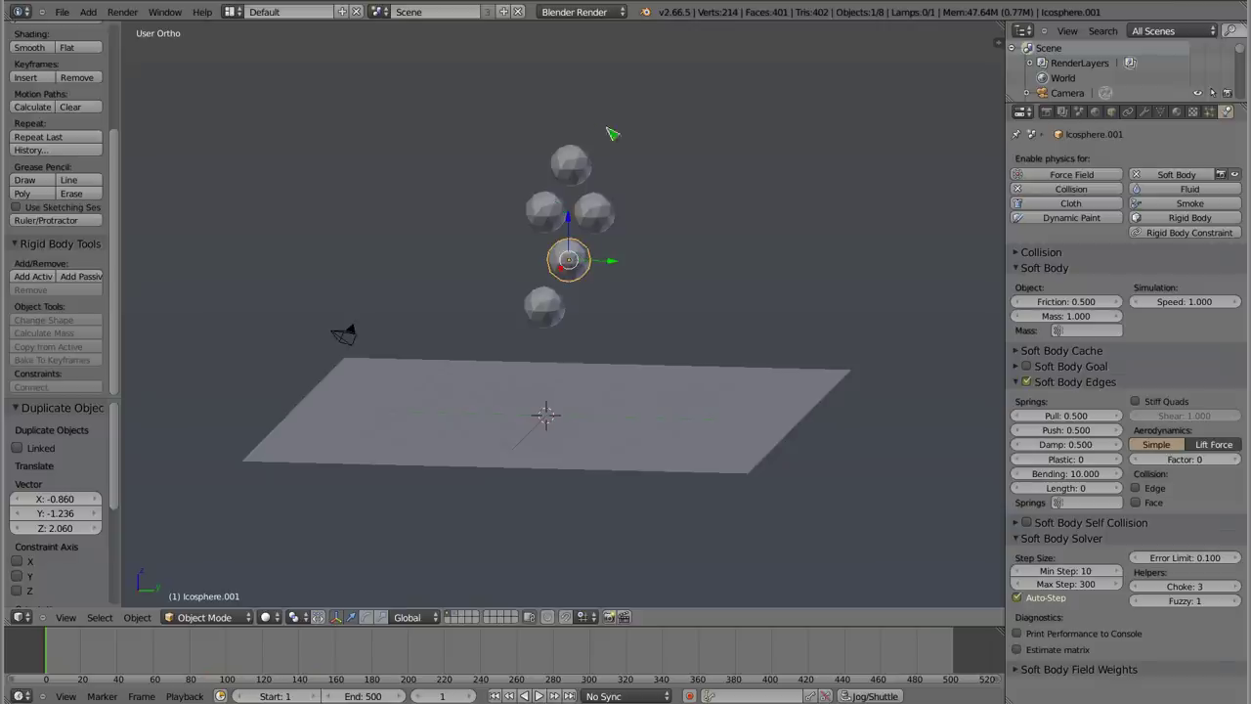
pyautogui.hotkey('alt', 'a')
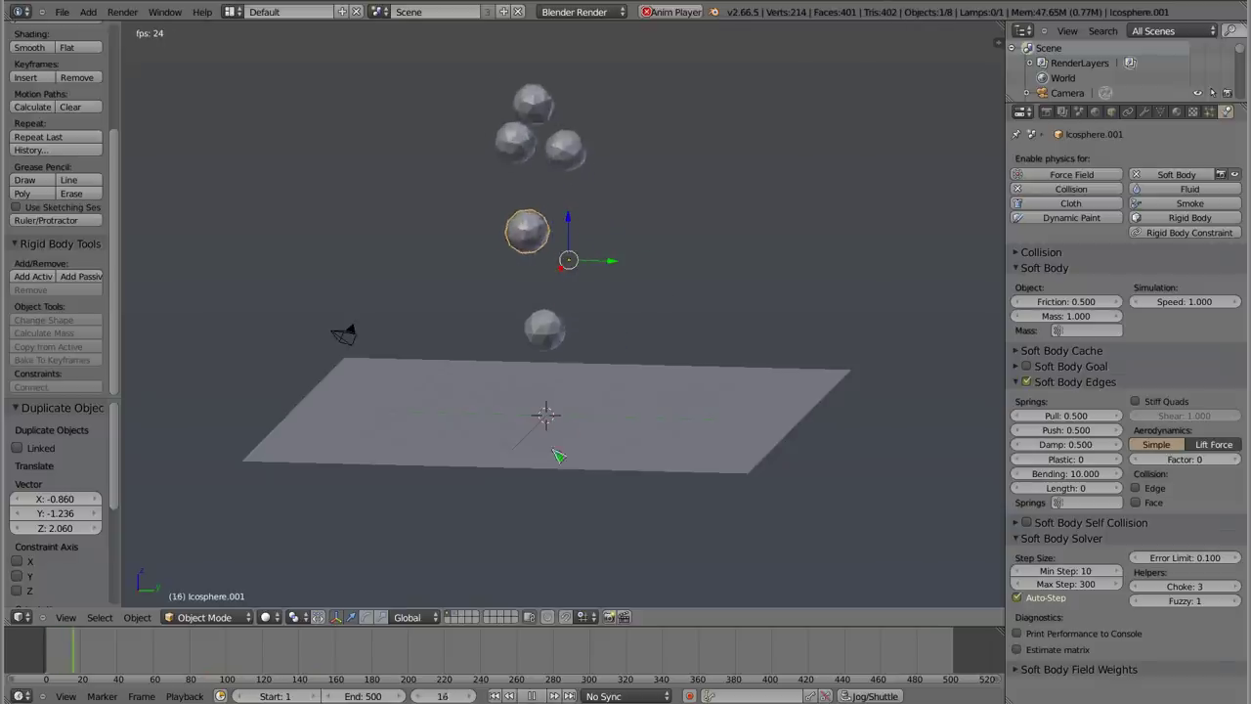
pyautogui.press('Escape')
pyautogui.hotkey('alt', 'a')
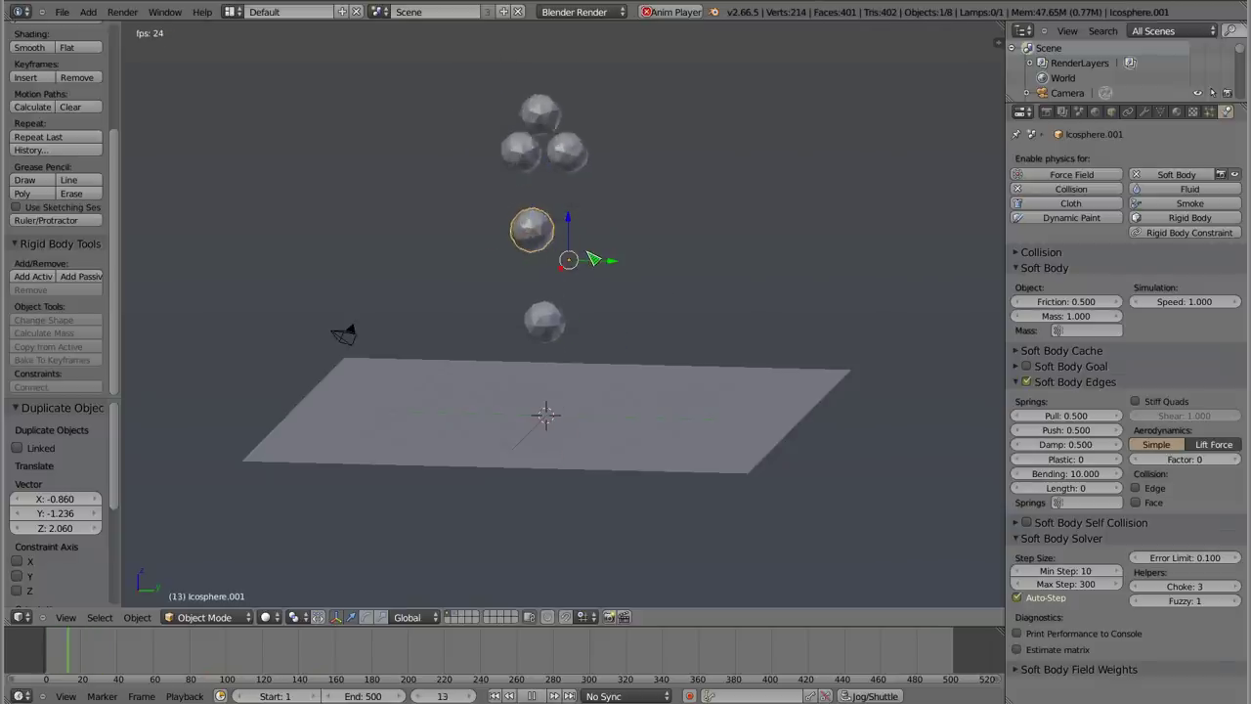
pyautogui.press('Escape')
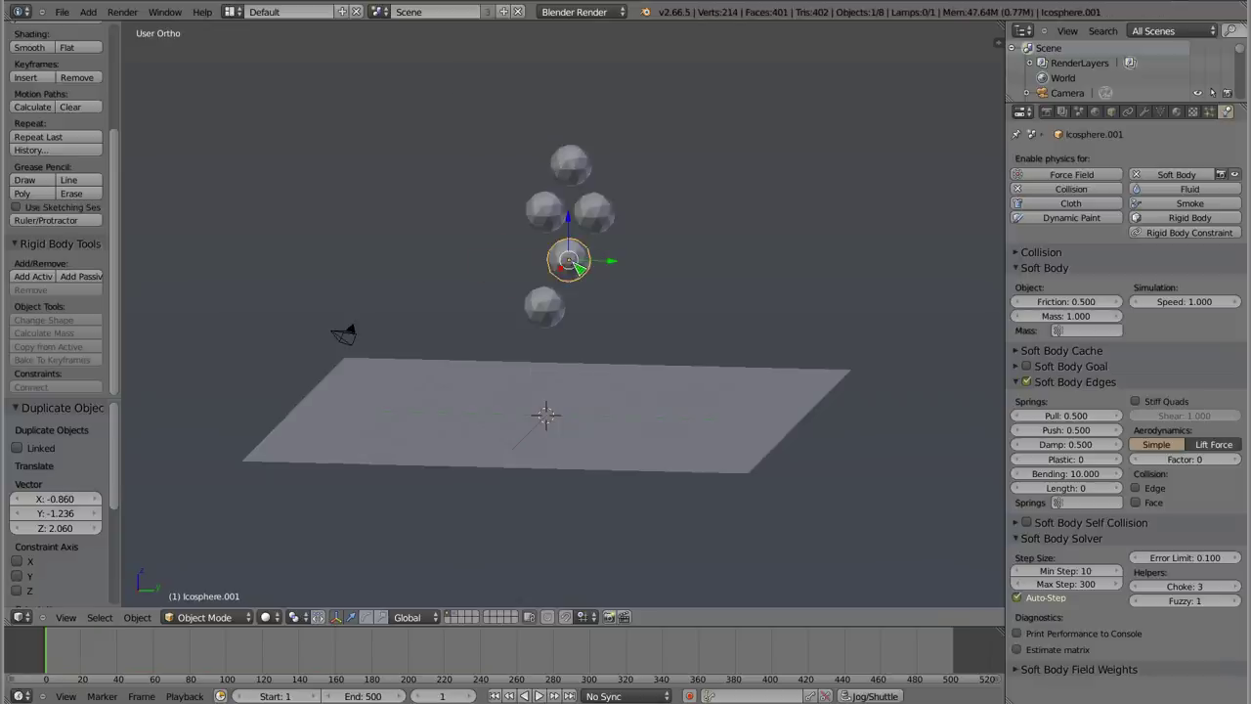
# - Add the upper-right sphere to the selection, replay the fall, and re-angle the view
pyautogui.keyDown('shift'); pyautogui.rightClick(593, 212); pyautogui.keyUp('shift')
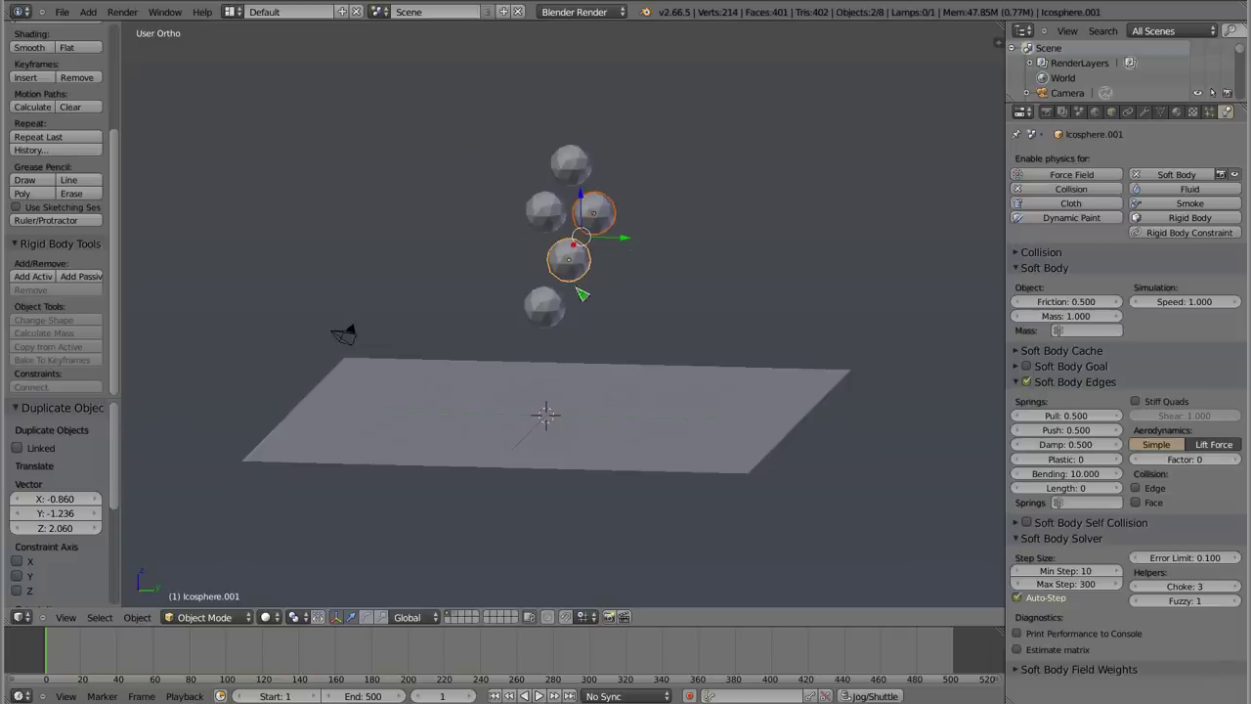
pyautogui.hotkey('alt', 'a')
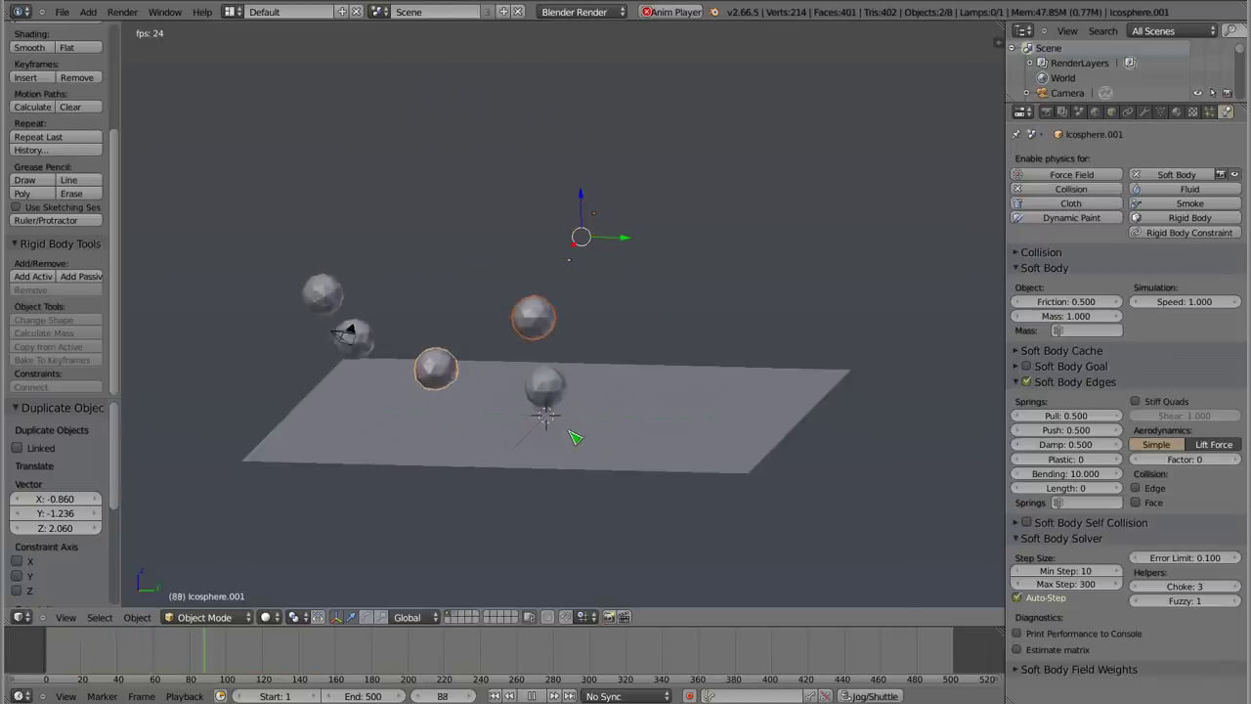
pyautogui.press('Escape')
pyautogui.moveTo(550, 387)
pyautogui.mouseDown(button='middle')
pyautogui.moveTo(586, 439)
pyautogui.moveTo(603, 433)
pyautogui.moveTo(582, 420)
pyautogui.mouseUp(button='middle')
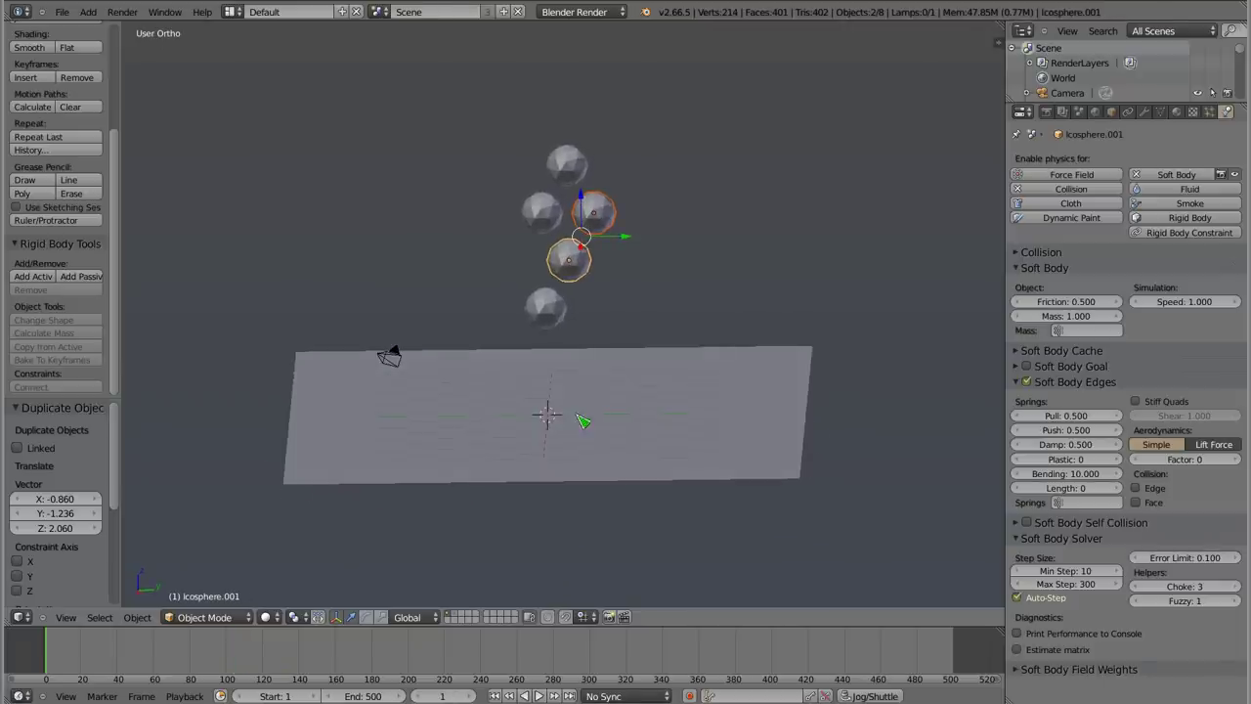
pyautogui.moveTo(455, 448); pyautogui.dragTo(448, 437, button='middle')
# - Duplicate the top sphere into Icosphere.005, placed up and right, and preview the fall
pyautogui.rightClick(570, 171)
pyautogui.hotkey('shift', 'd')
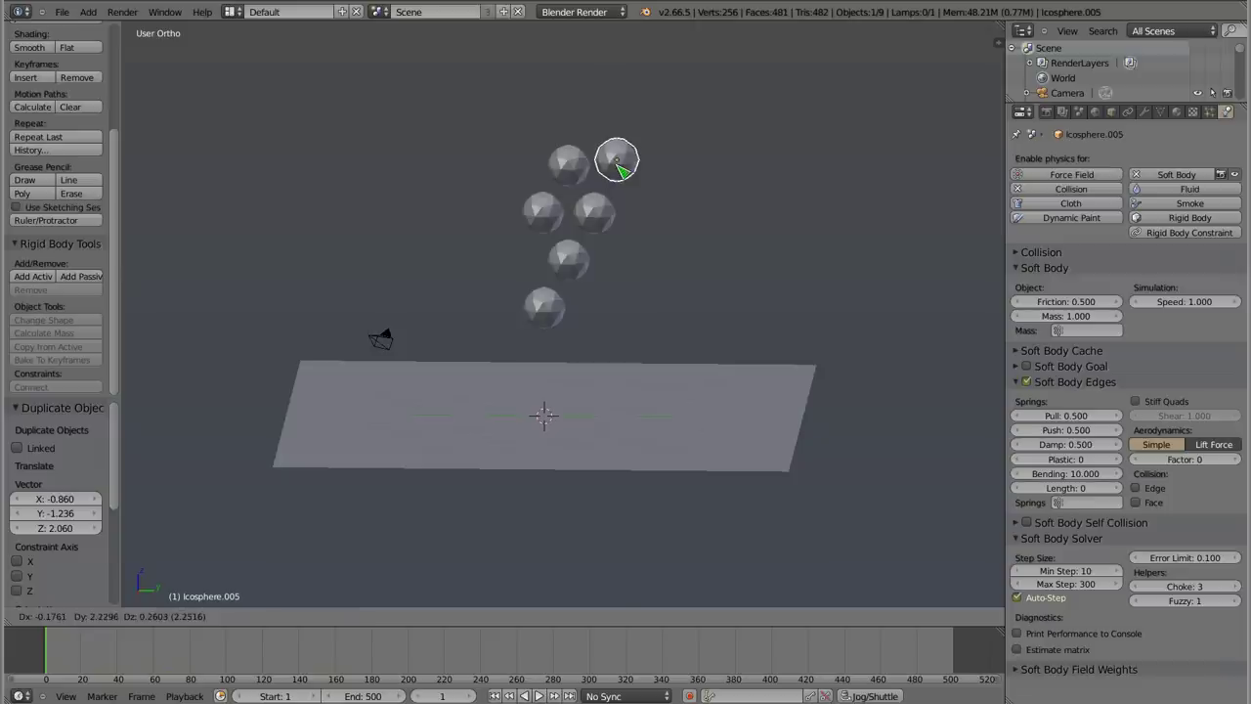
pyautogui.click(621, 171)
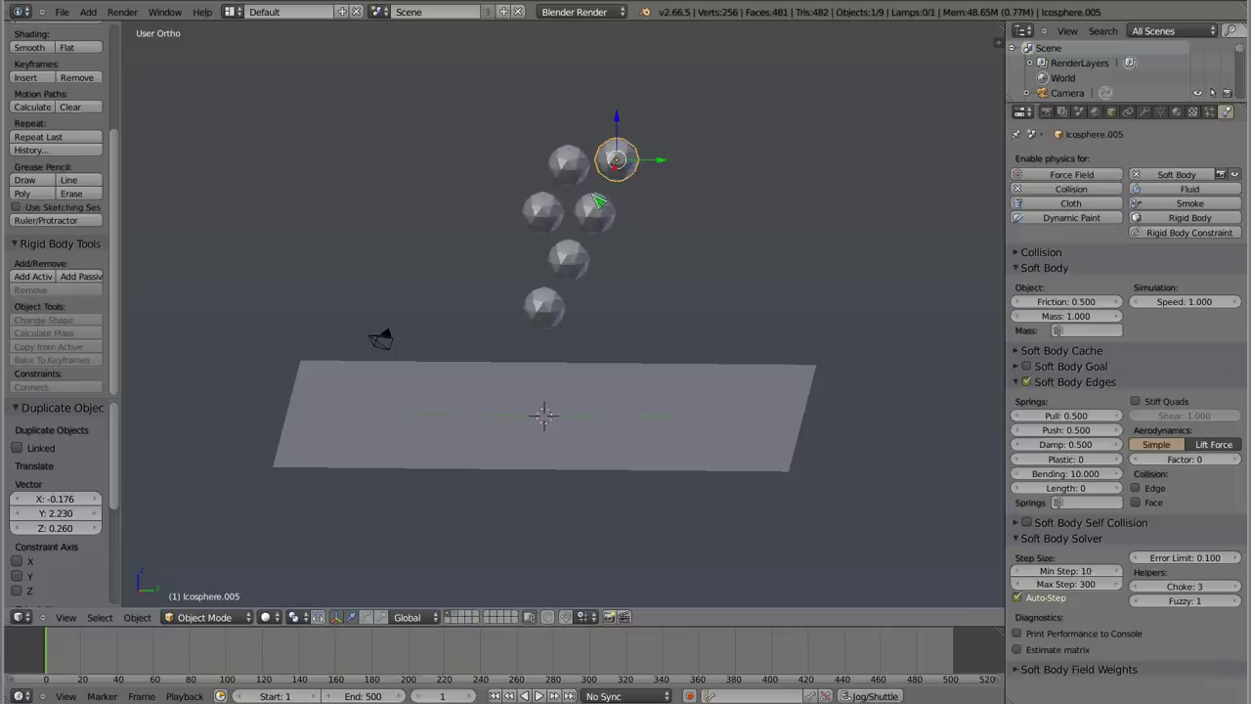
pyautogui.hotkey('alt', 'a')
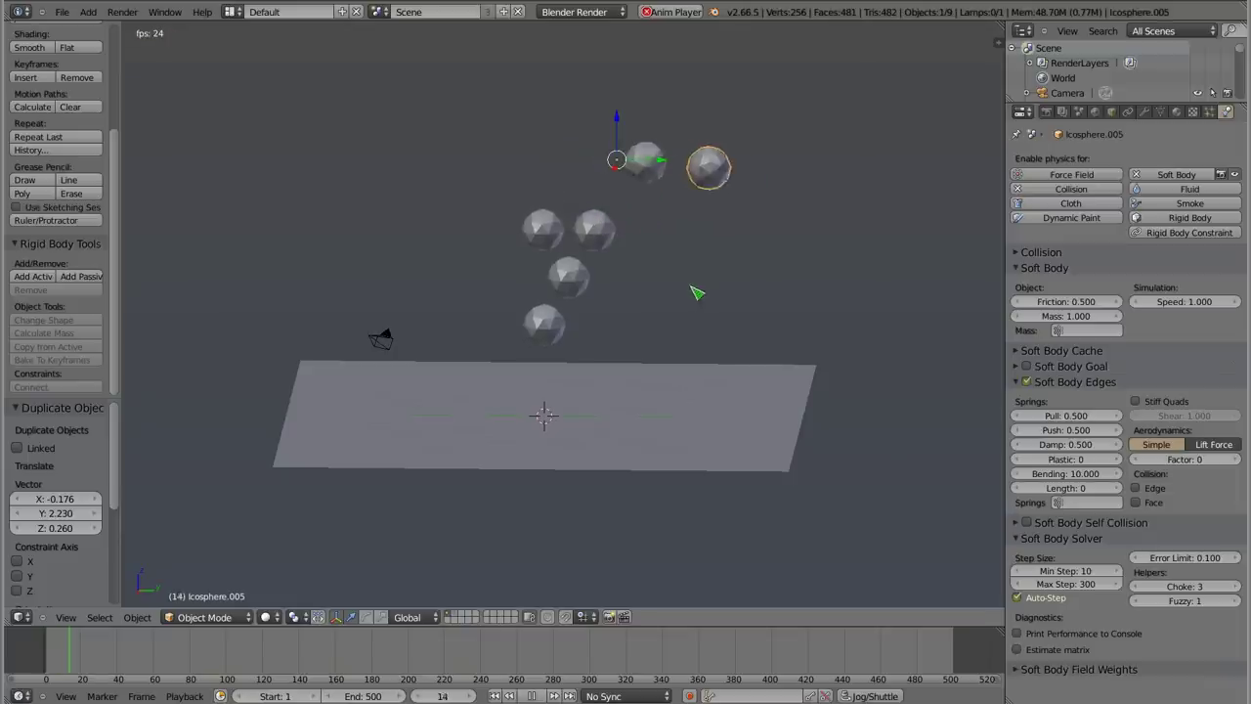
pyautogui.press('Escape')
# - Select all the spheres in the column and orbit to a new tilted view
pyautogui.keyDown('shift'); pyautogui.click(573, 182); pyautogui.keyUp('shift')
pyautogui.keyDown('shift'); pyautogui.click(552, 211); pyautogui.keyUp('shift')
pyautogui.keyDown('shift'); pyautogui.click(598, 217); pyautogui.keyUp('shift')
pyautogui.keyDown('shift'); pyautogui.click(570, 262); pyautogui.keyUp('shift')
pyautogui.keyDown('shift'); pyautogui.click(555, 310); pyautogui.keyUp('shift')
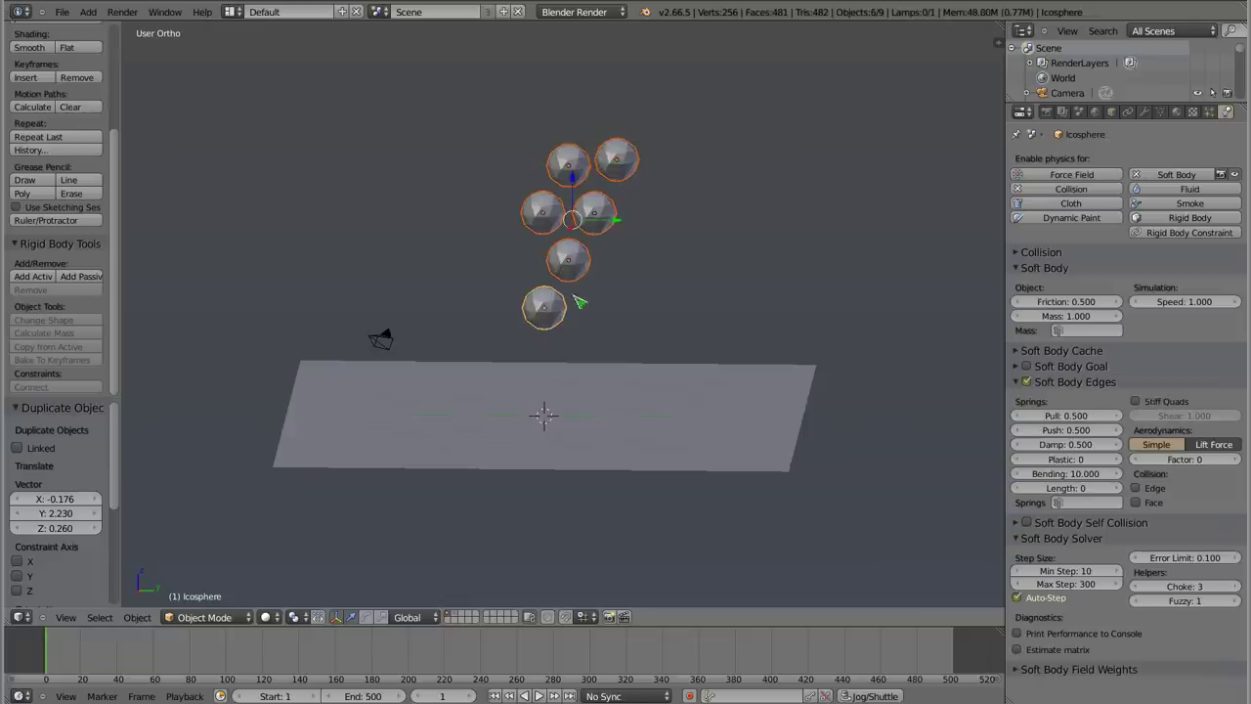
pyautogui.moveTo(622, 224)
pyautogui.mouseDown(button='middle')
pyautogui.moveTo(590, 256)
pyautogui.moveTo(600, 290)
pyautogui.mouseUp(button='middle')
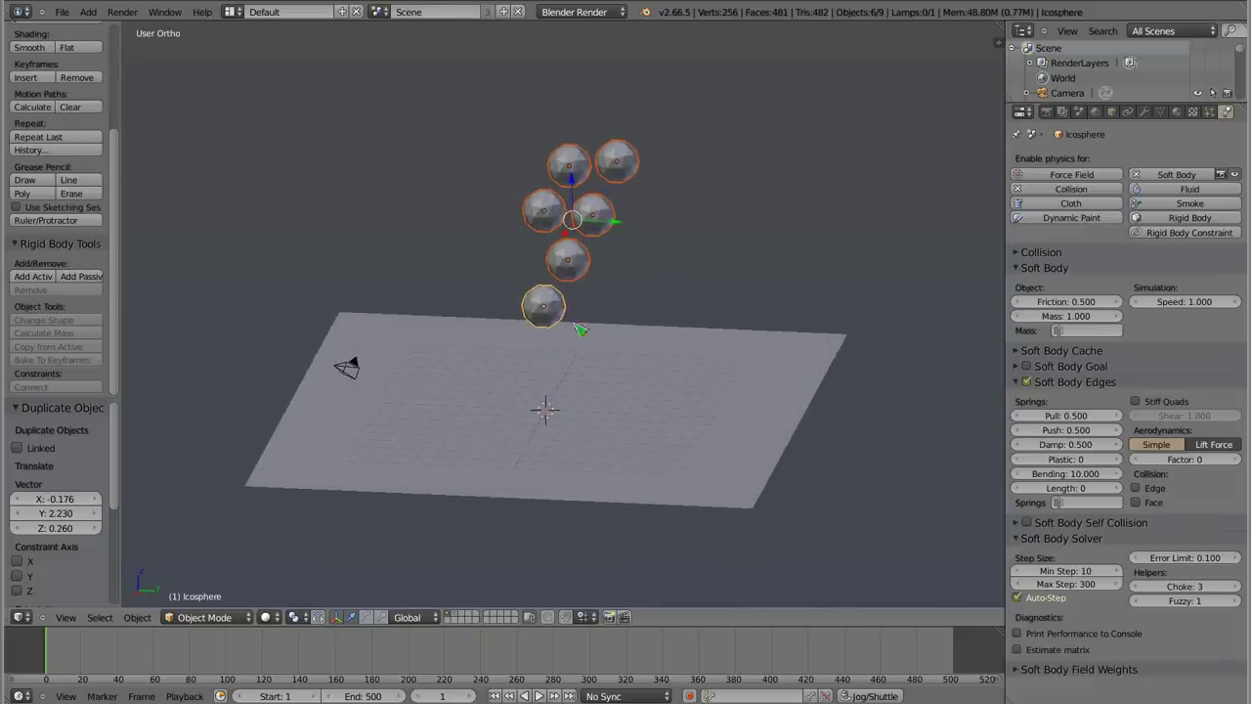
# - Delete the selected spheres from the scene
pyautogui.press('x')
pyautogui.click(630, 255)
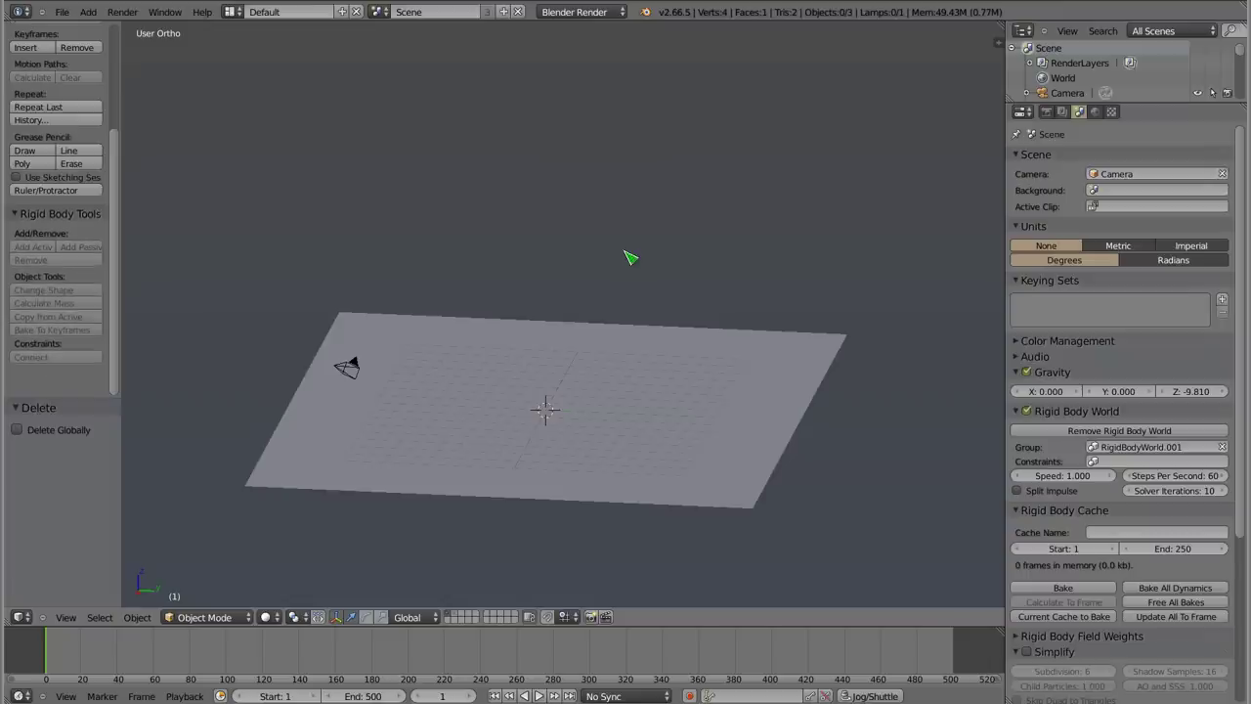
pyautogui.moveTo(559, 390); pyautogui.dragTo(550, 417, button='middle')
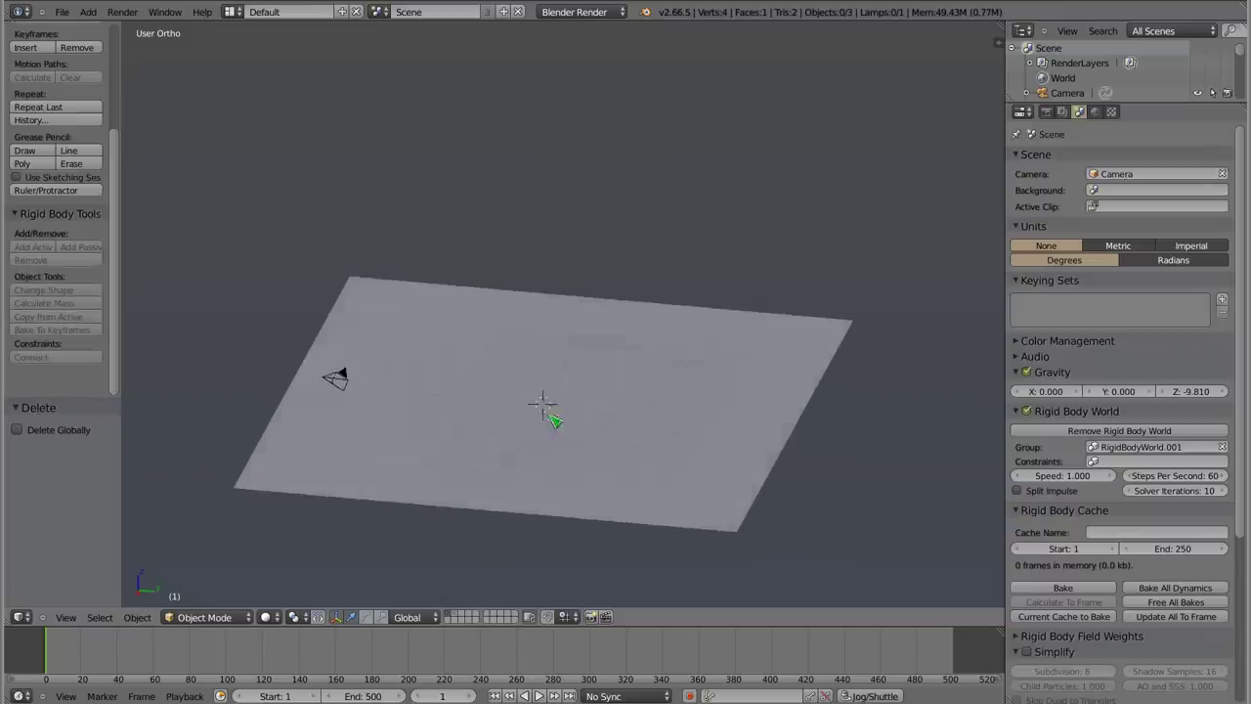
# - Add a new plane high above the ground, scale it 3.964 times and apply the scale
pyautogui.hotkey('shift', 'a')
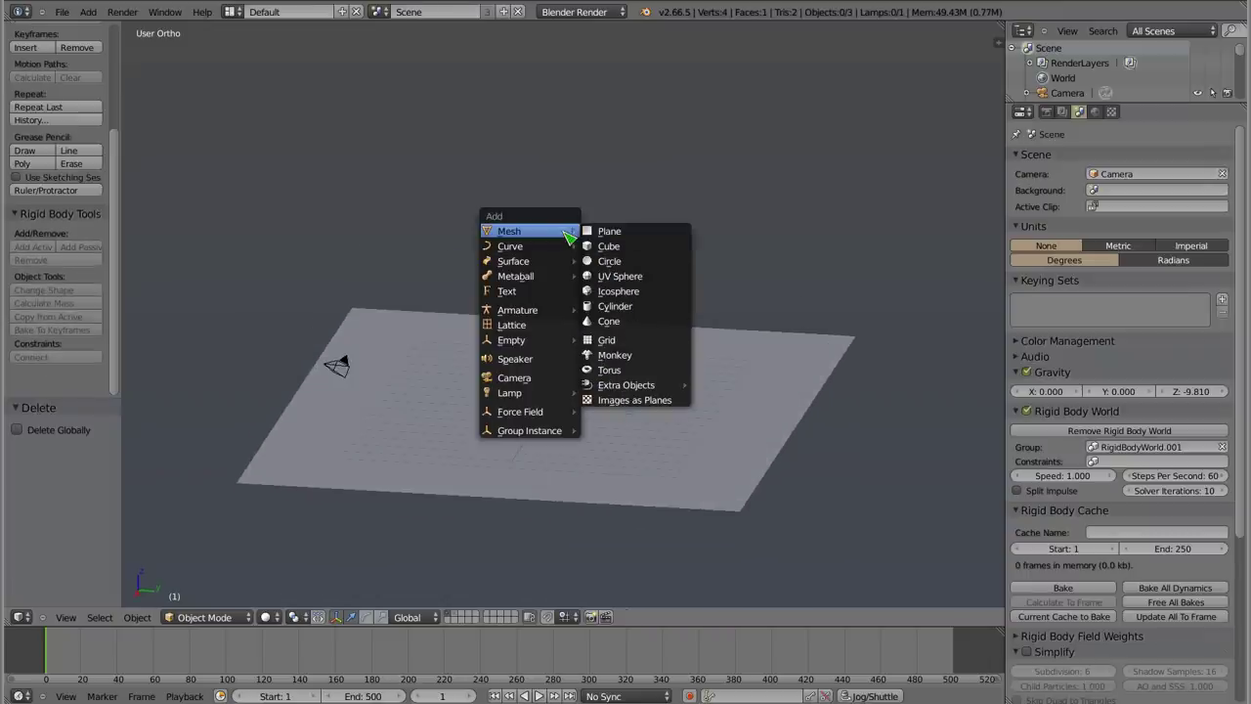
pyautogui.click(635, 232)
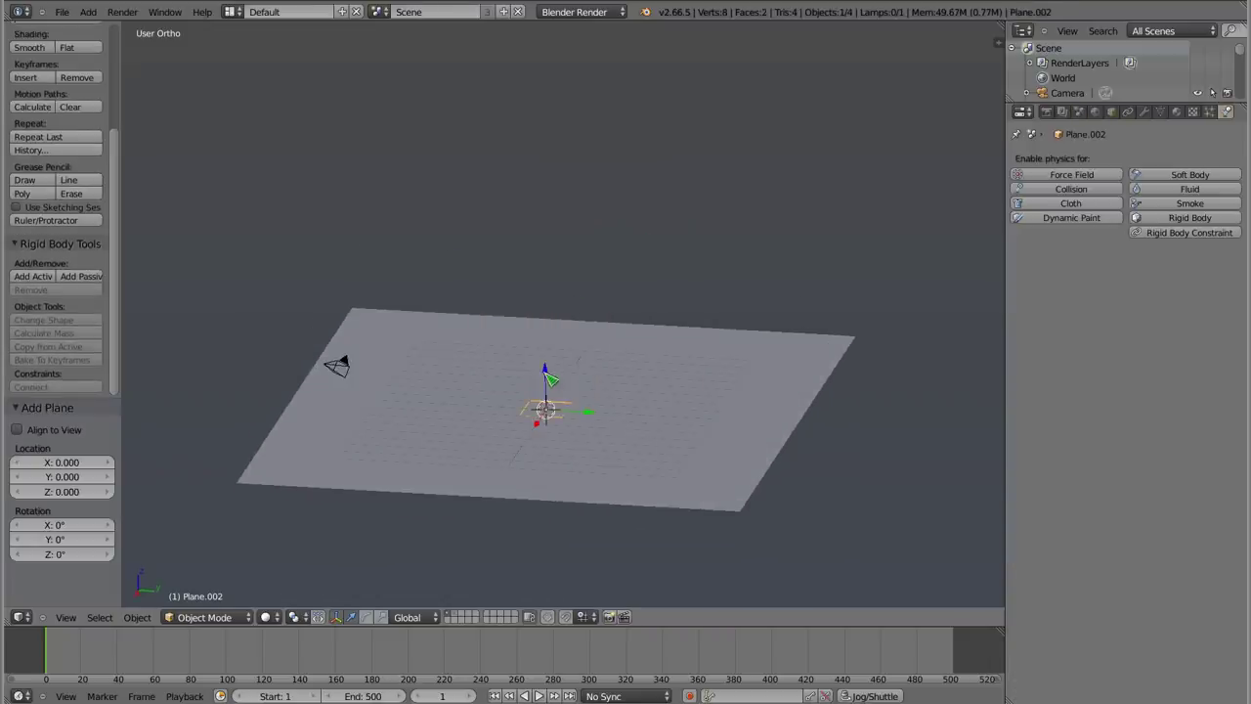
pyautogui.moveTo(546, 375); pyautogui.dragTo(567, 202)
pyautogui.press('s')
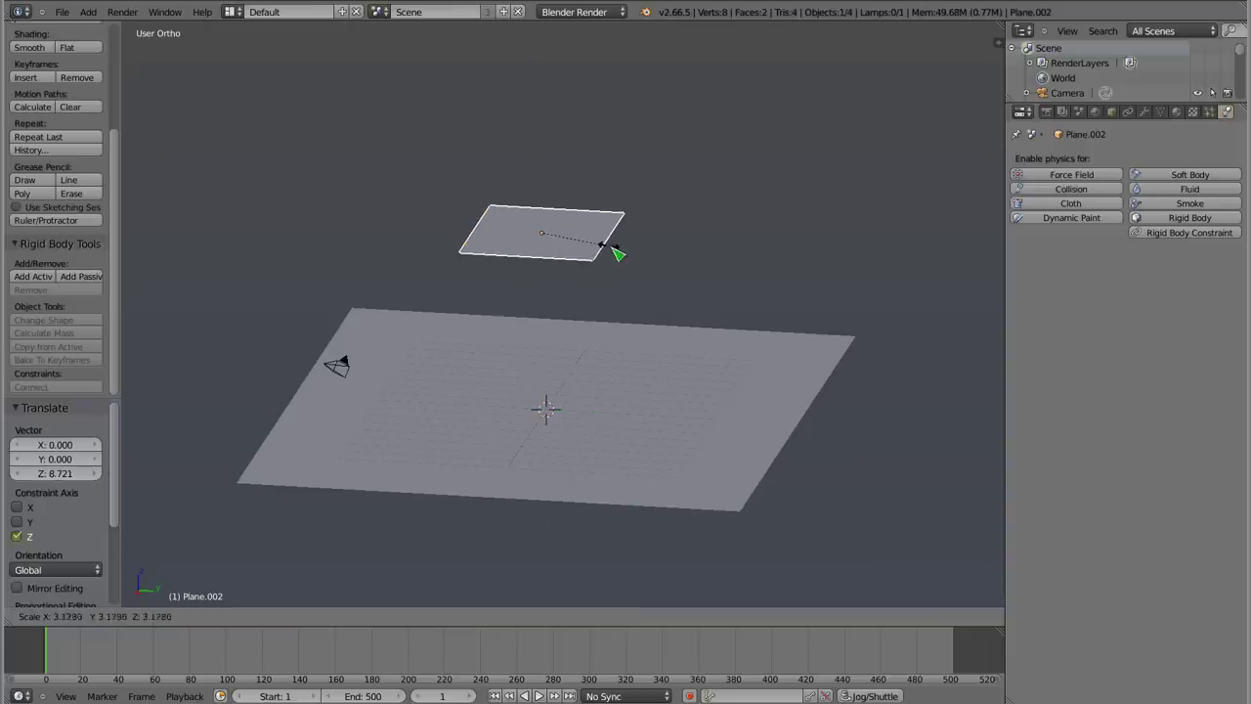
pyautogui.click(635, 257)
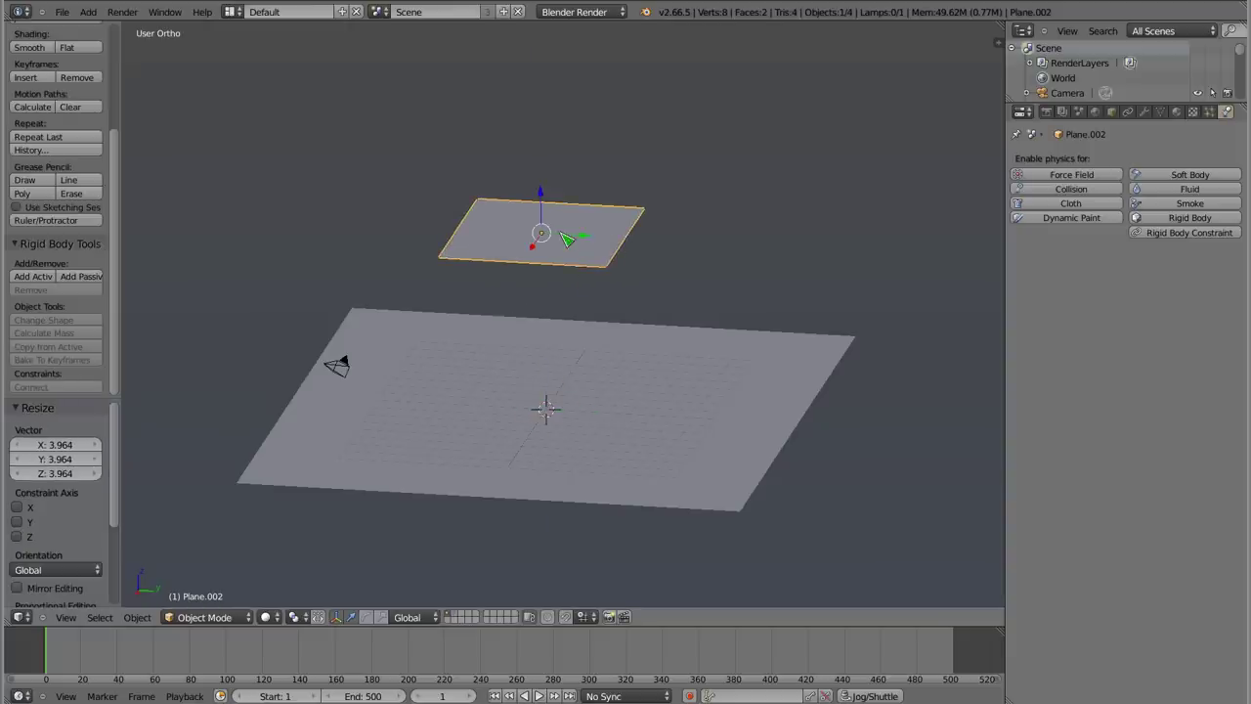
pyautogui.hotkey('ctrl', 'a')
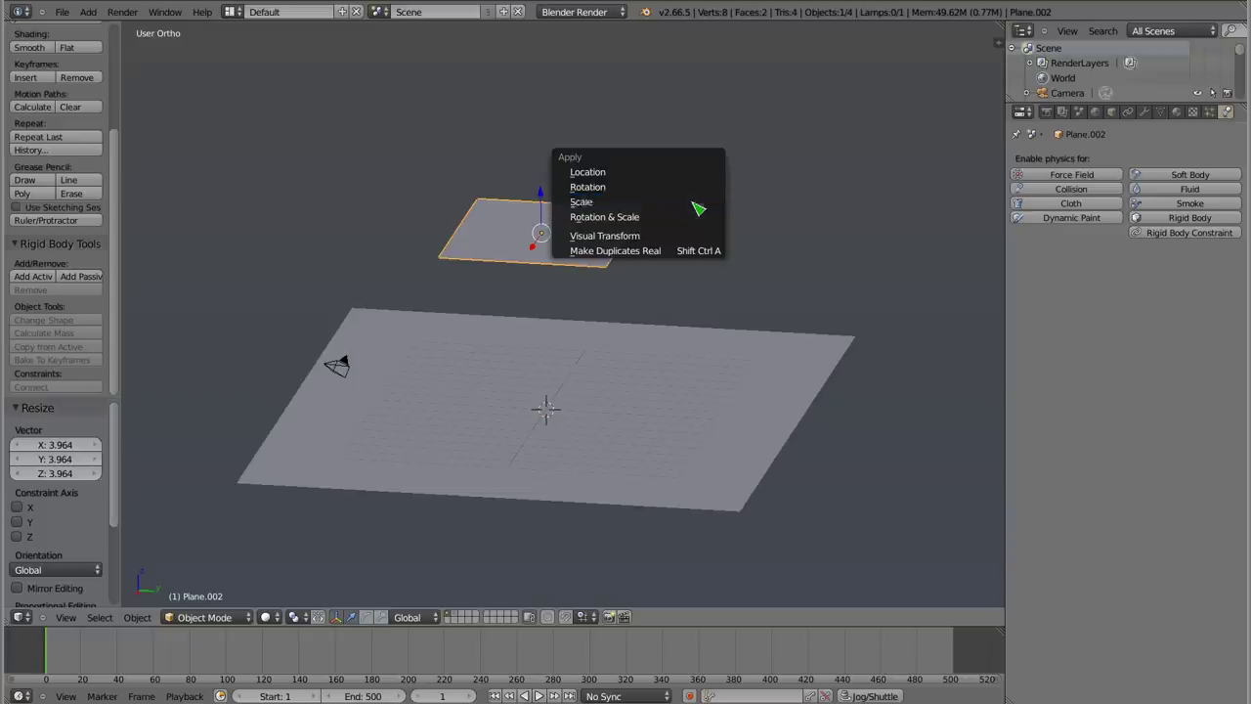
pyautogui.click(697, 208)
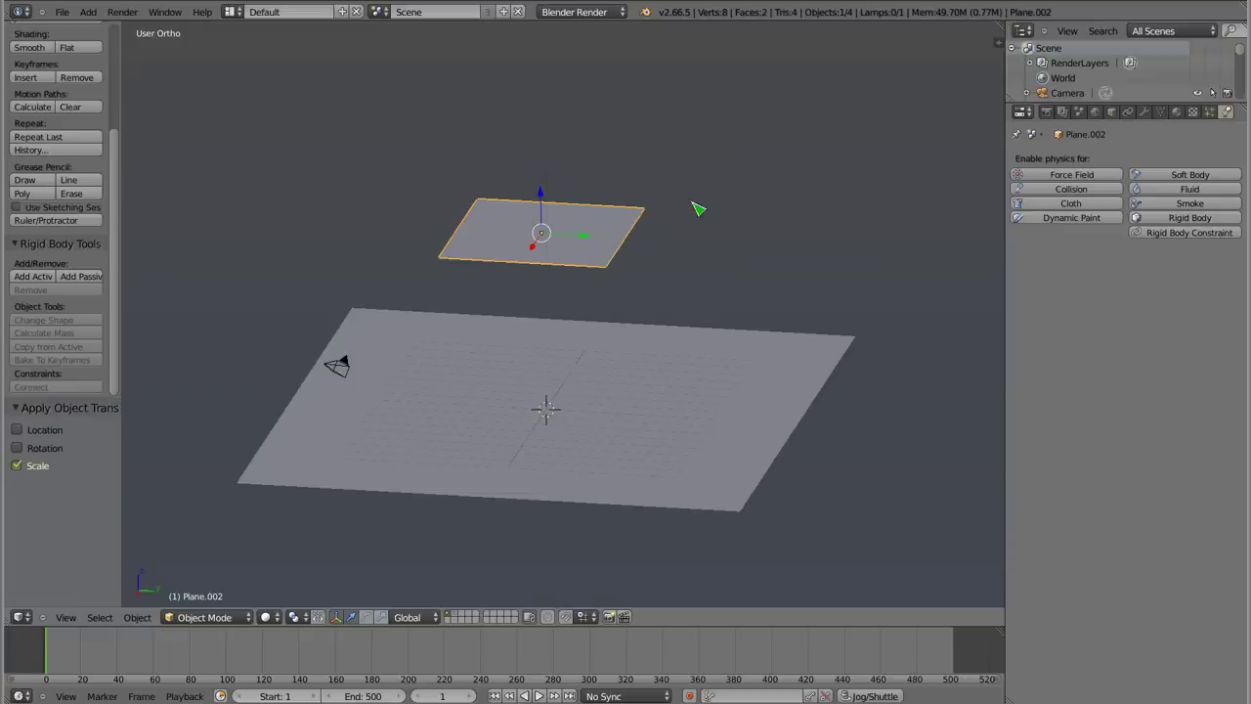
# - Subdivide the plane's mesh four times in Edit Mode into a 16 by 16 grid
pyautogui.press('w')
pyautogui.press('Tab')
pyautogui.press('w')
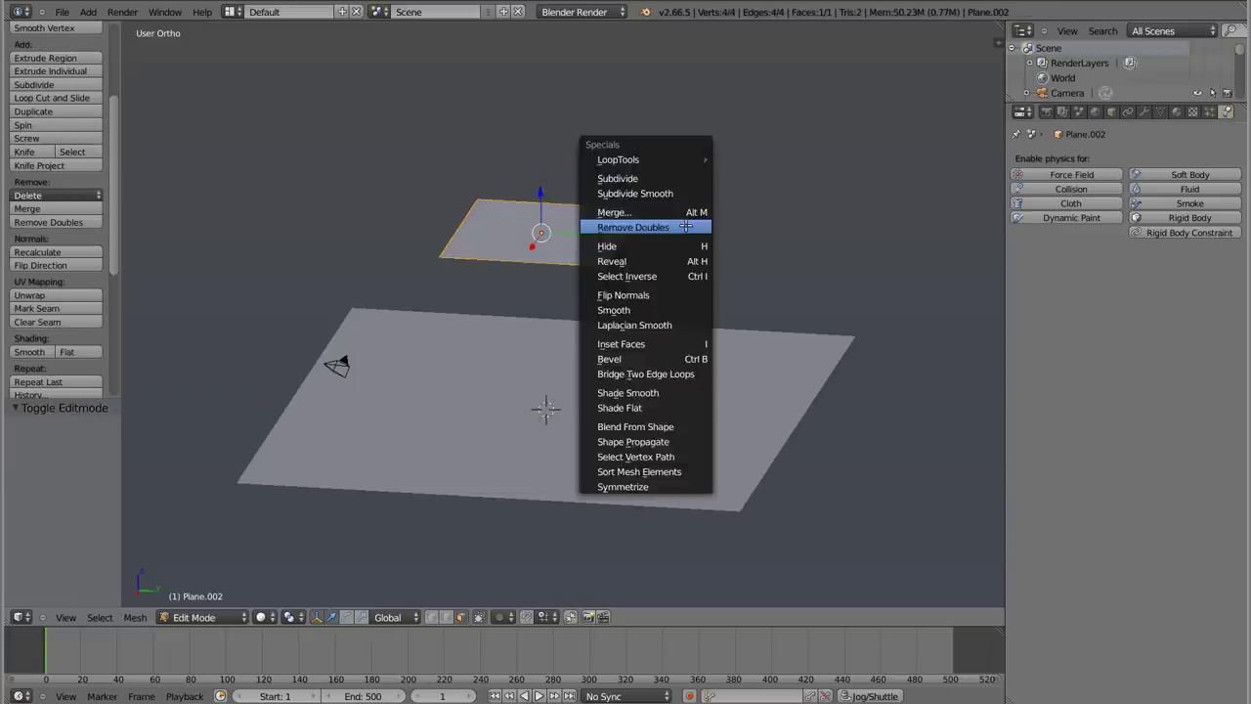
pyautogui.click(646, 177)
pyautogui.press('w')
pyautogui.click(646, 177)
pyautogui.press('w')
pyautogui.click(646, 177)
pyautogui.press('w')
pyautogui.click(646, 177)
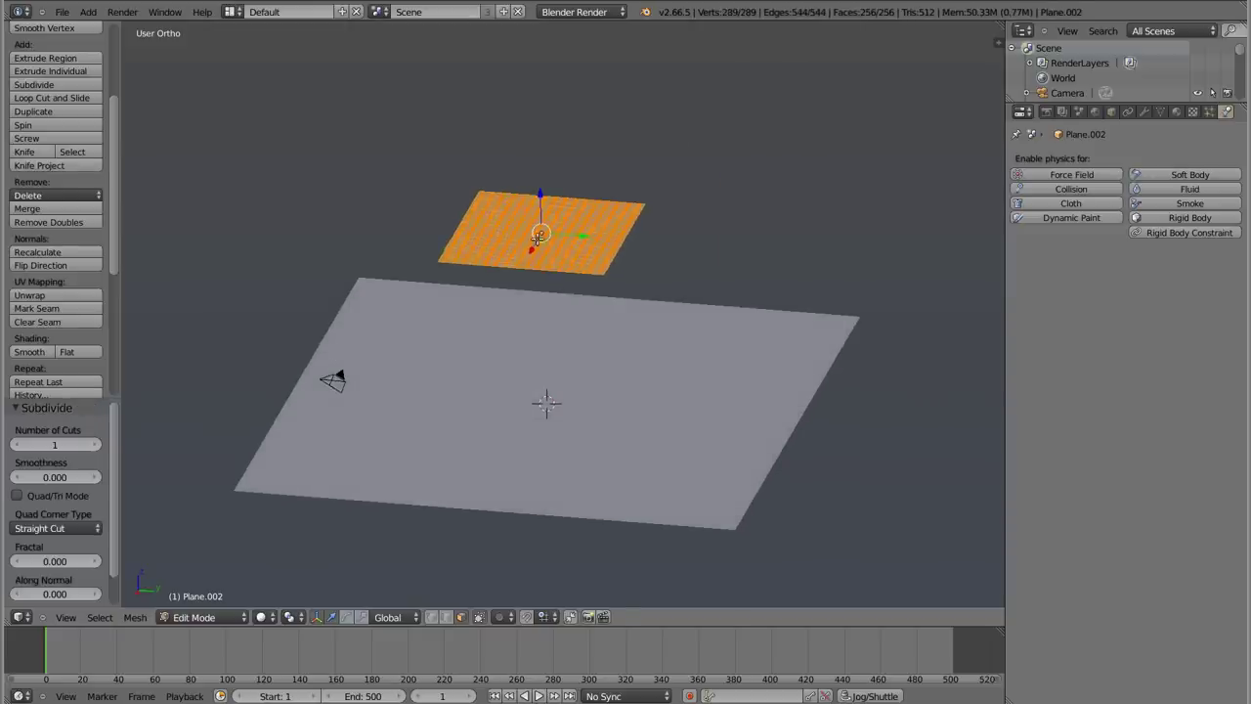
# - Deselect the grid's vertices, return to Object Mode and view both planes
pyautogui.press('Tab')
pyautogui.scroll(4, 540, 231)
pyautogui.press('Tab')
pyautogui.hotkey('ctrl', 'Tab')
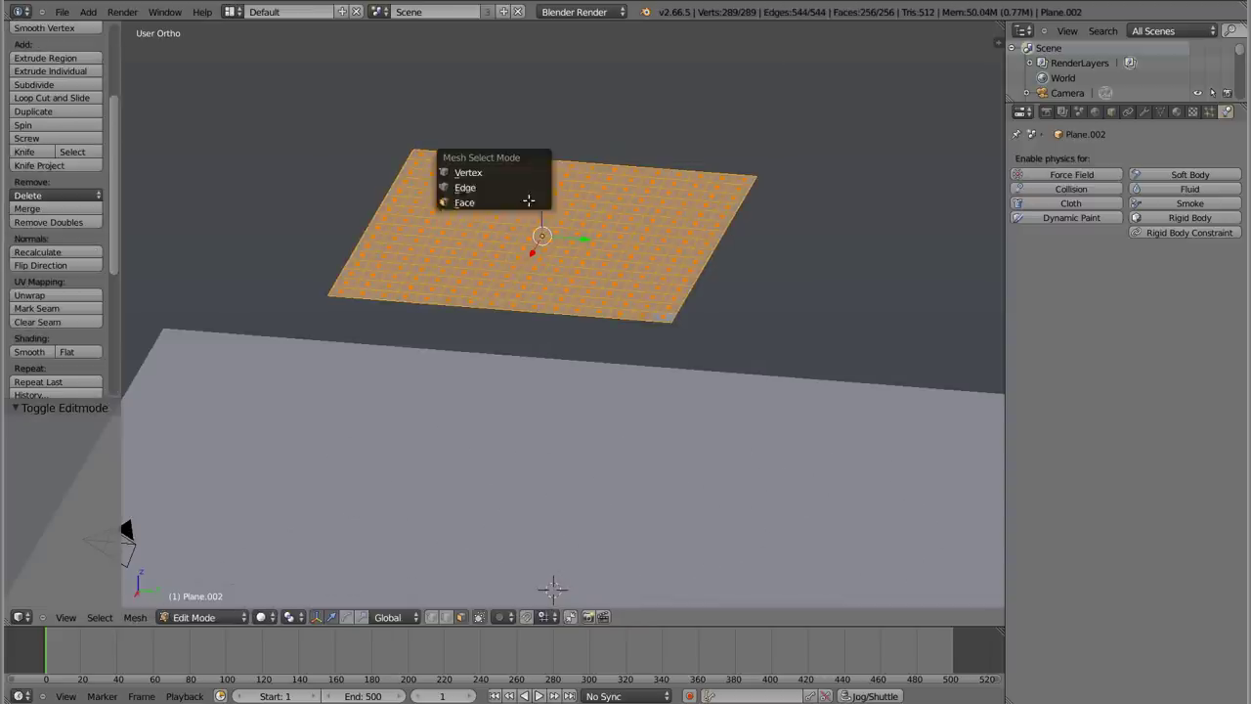
pyautogui.click(527, 181)
pyautogui.press('a')
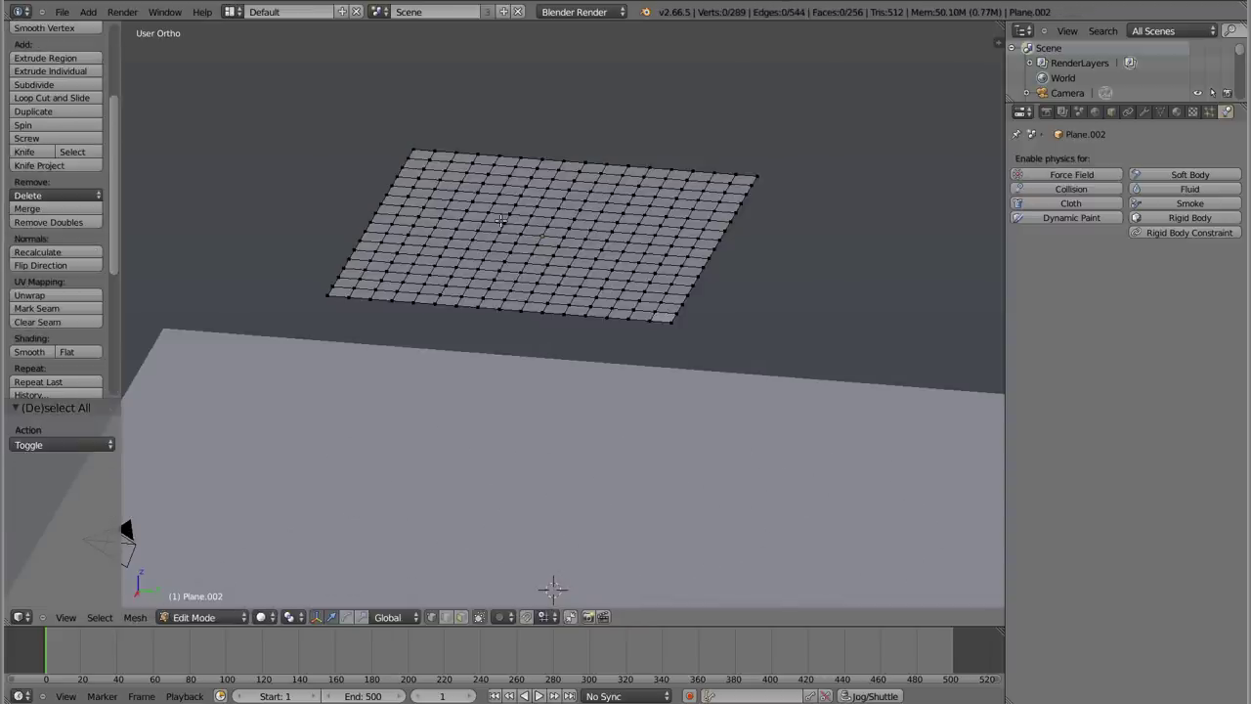
pyautogui.press('Tab')
pyautogui.scroll(-4, 555, 208)
pyautogui.moveTo(555, 234)
pyautogui.mouseDown(button='middle')
pyautogui.moveTo(550, 294)
pyautogui.moveTo(576, 225)
pyautogui.moveTo(578, 260)
pyautogui.moveTo(625, 279)
pyautogui.mouseUp(button='middle')
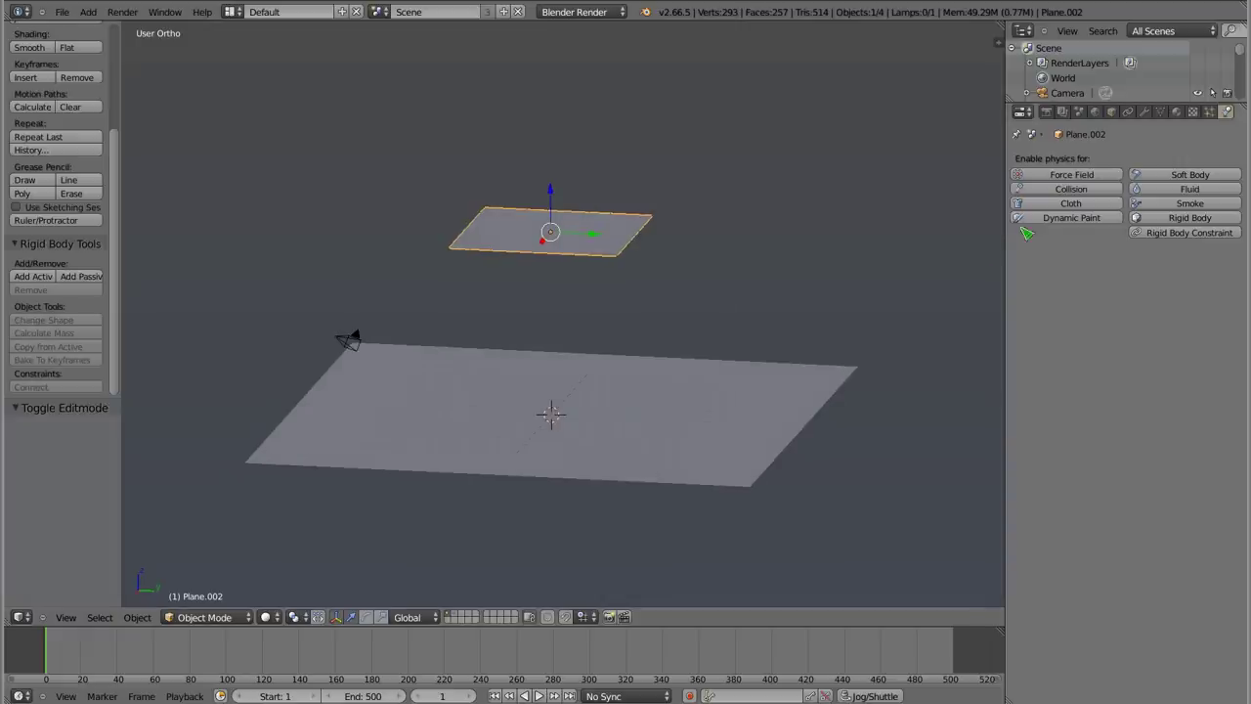
# - Give the upper plane Cloth physics and play its fall onto the ground plane, then rewind
pyautogui.click(1098, 208)
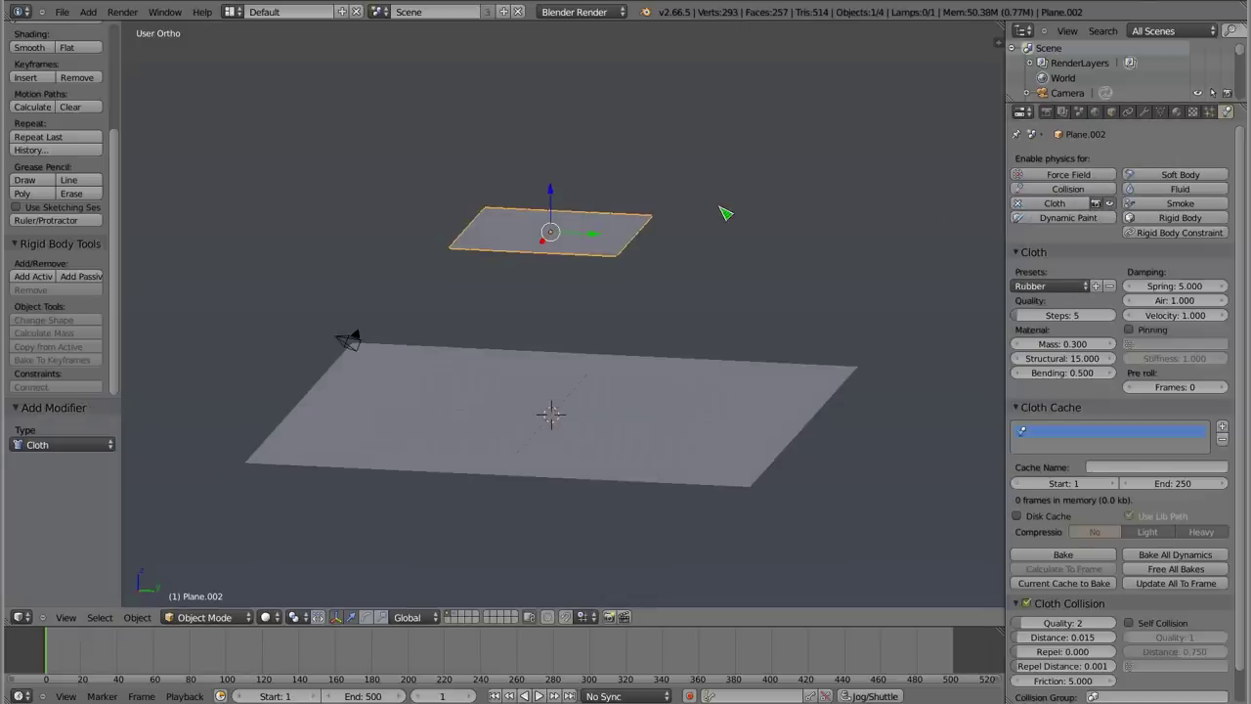
pyautogui.hotkey('alt', 'a')
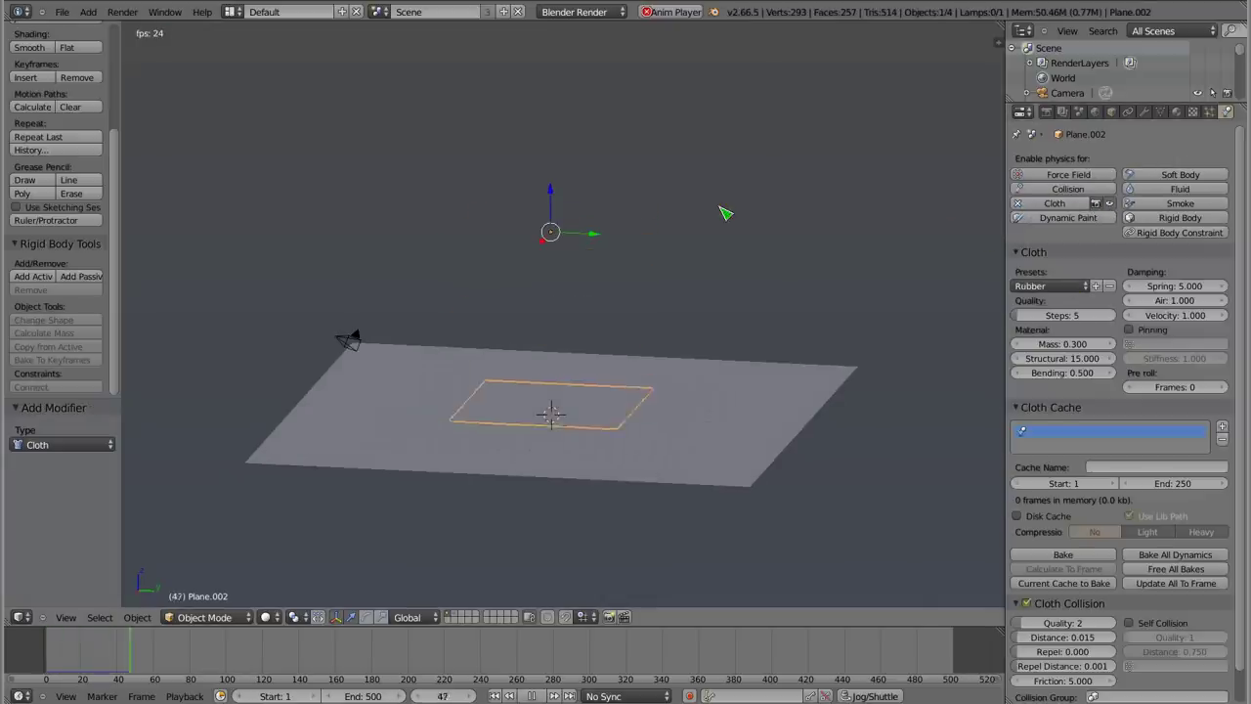
pyautogui.moveTo(576, 440); pyautogui.dragTo(517, 479, button='middle')
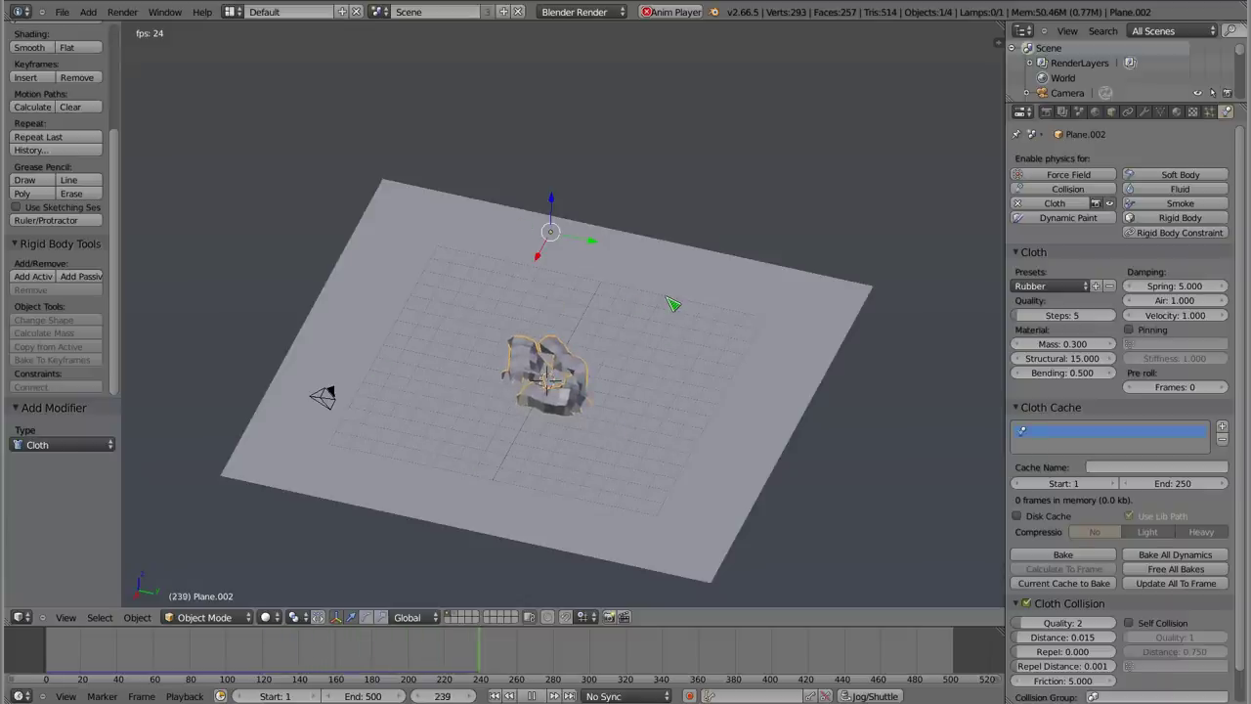
pyautogui.moveTo(639, 349); pyautogui.dragTo(606, 318, button='middle')
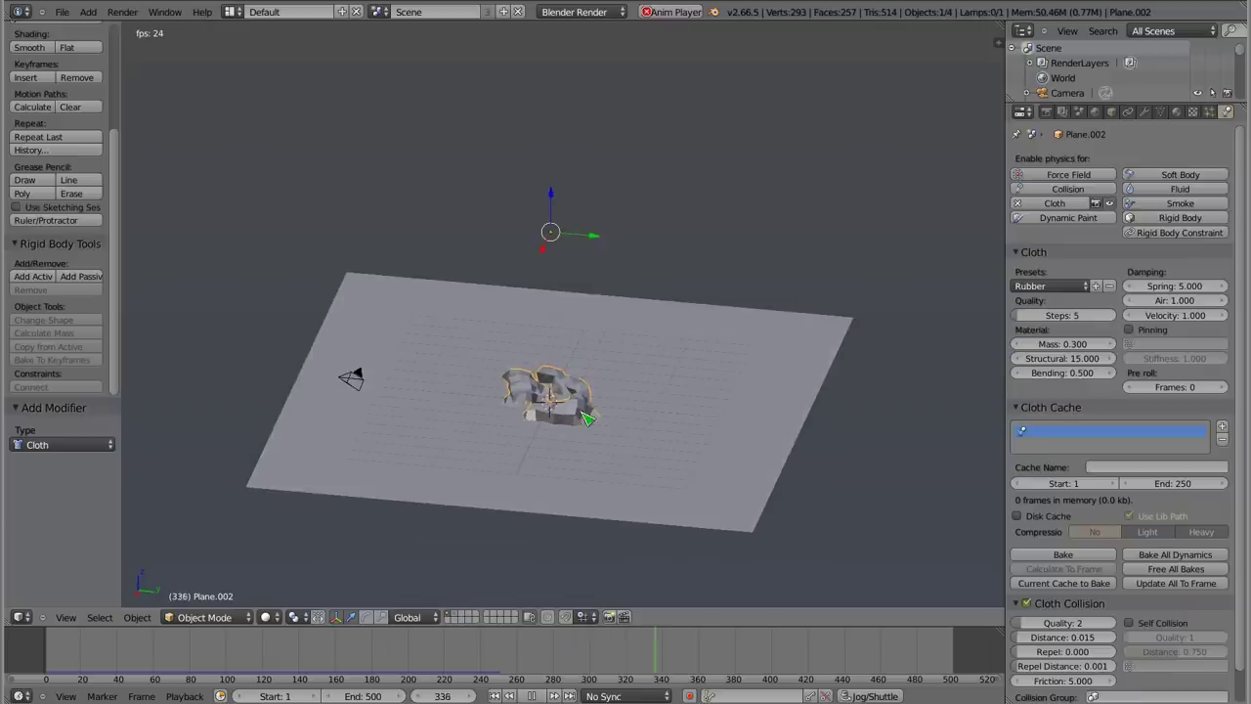
pyautogui.press('Escape')
pyautogui.moveTo(519, 414); pyautogui.dragTo(466, 368, button='middle')
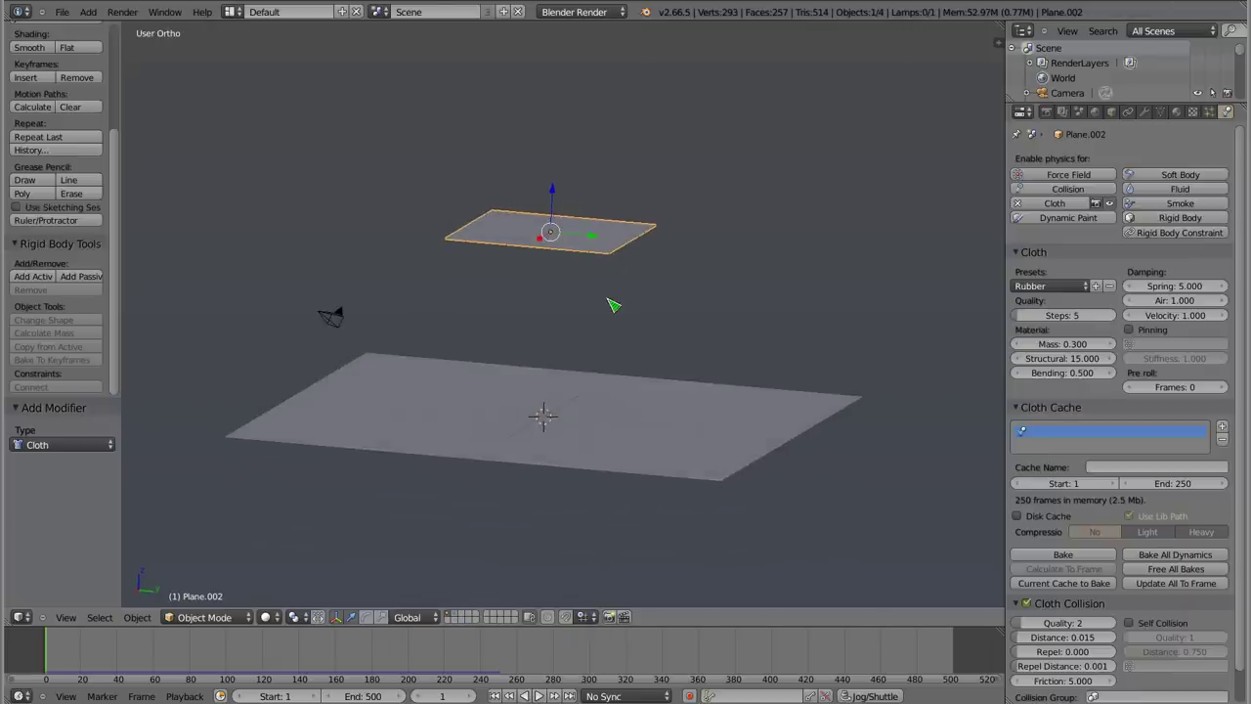
pyautogui.hotkey('shift', 'a')
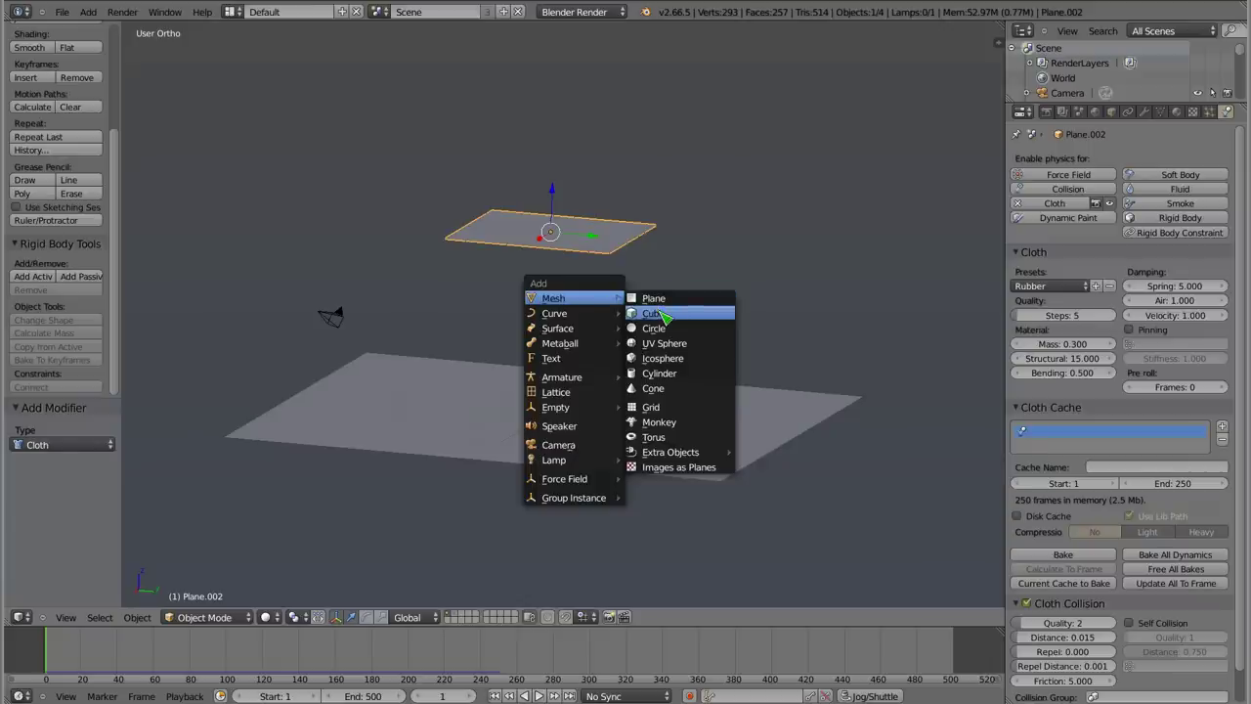
# - Add a UV sphere raised to Z 2.674 and give it Collision physics
pyautogui.click(679, 346)
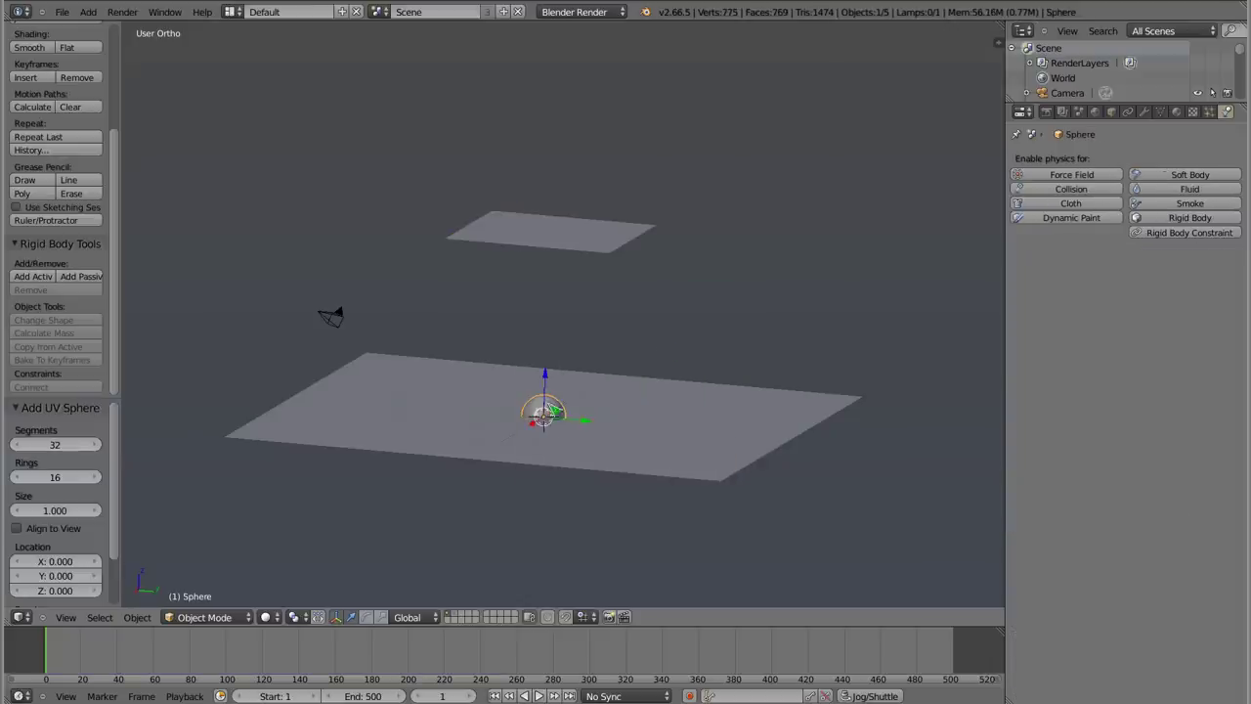
pyautogui.press('g')
pyautogui.press('z')
pyautogui.press('Return')
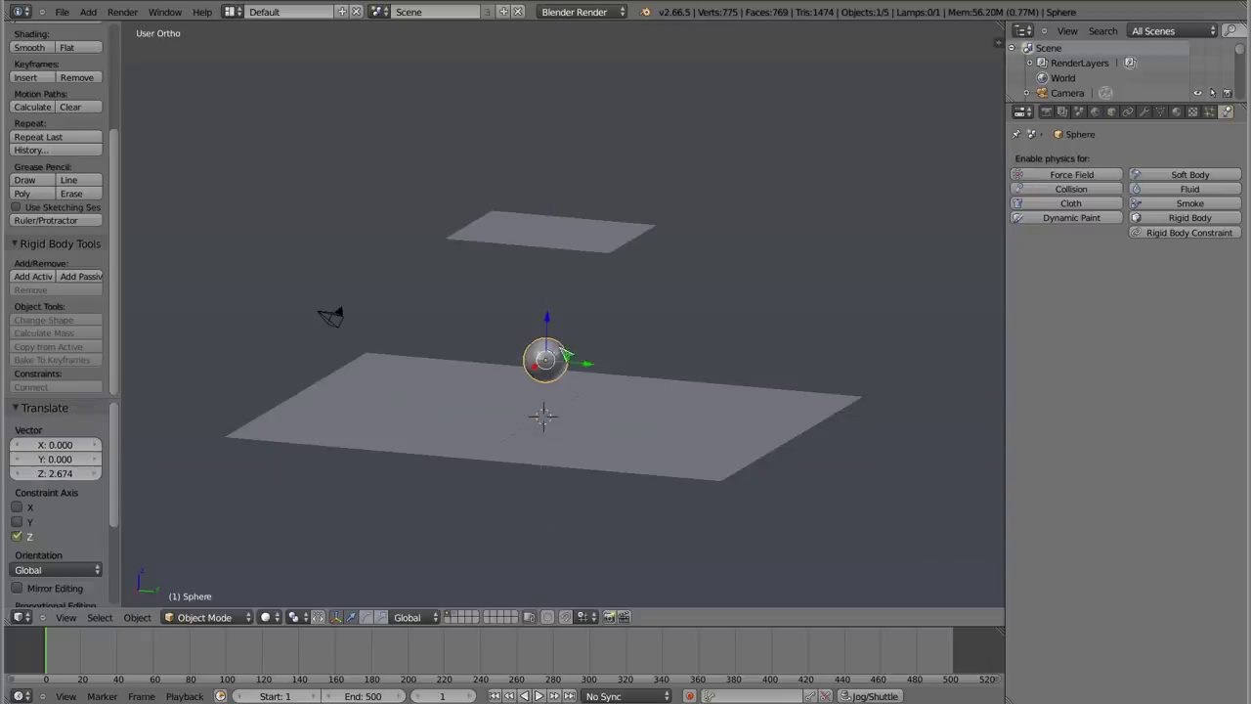
pyautogui.click(1070, 188)
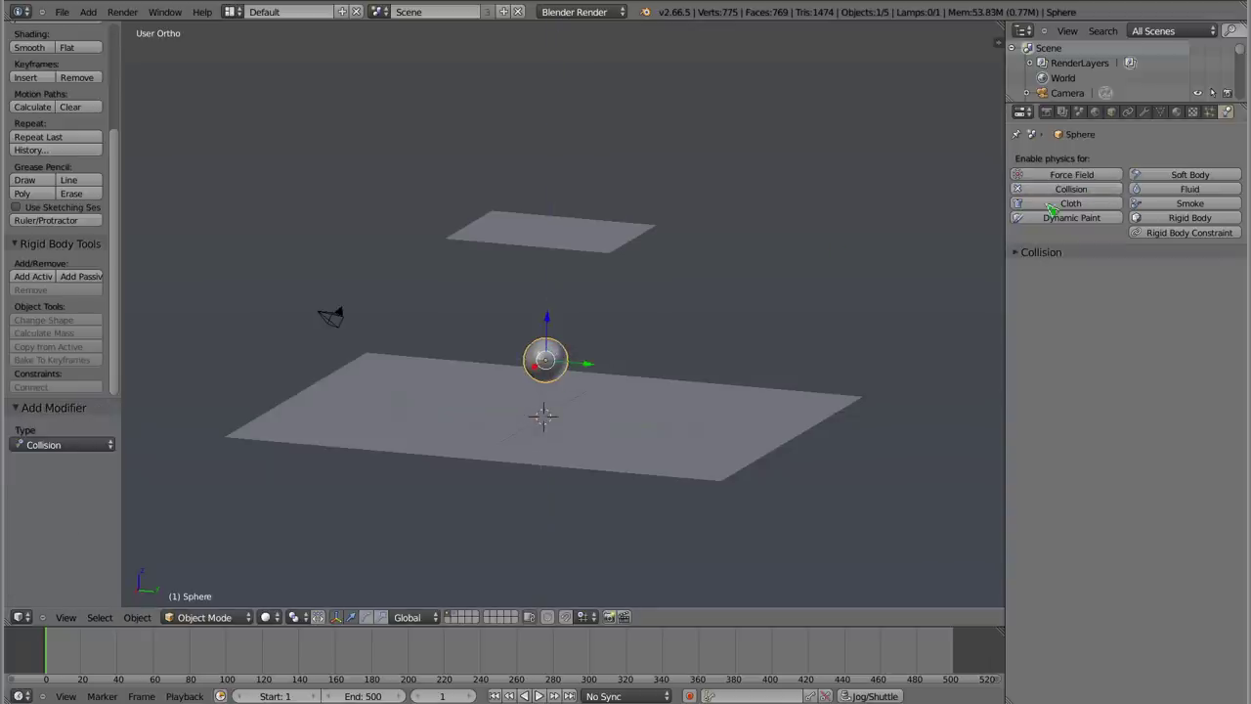
# - Select the cloth plane and play it draping over the sphere
pyautogui.rightClick(566, 252)
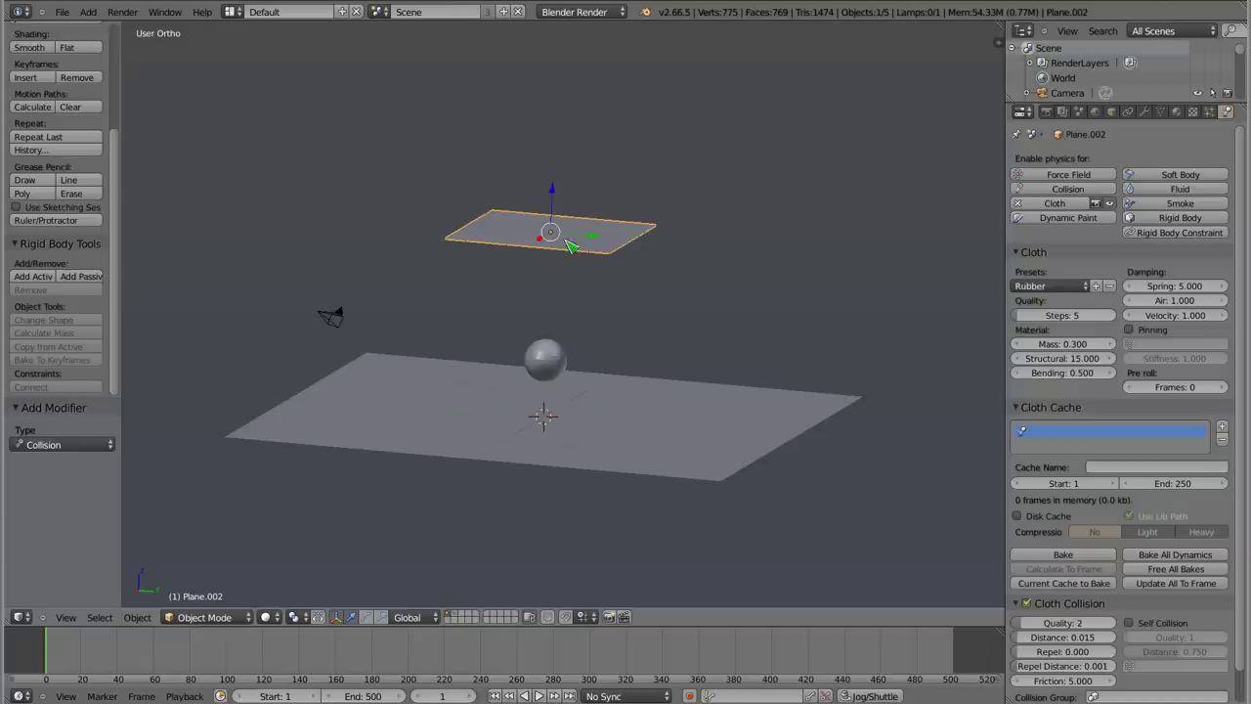
pyautogui.hotkey('alt', 'a')
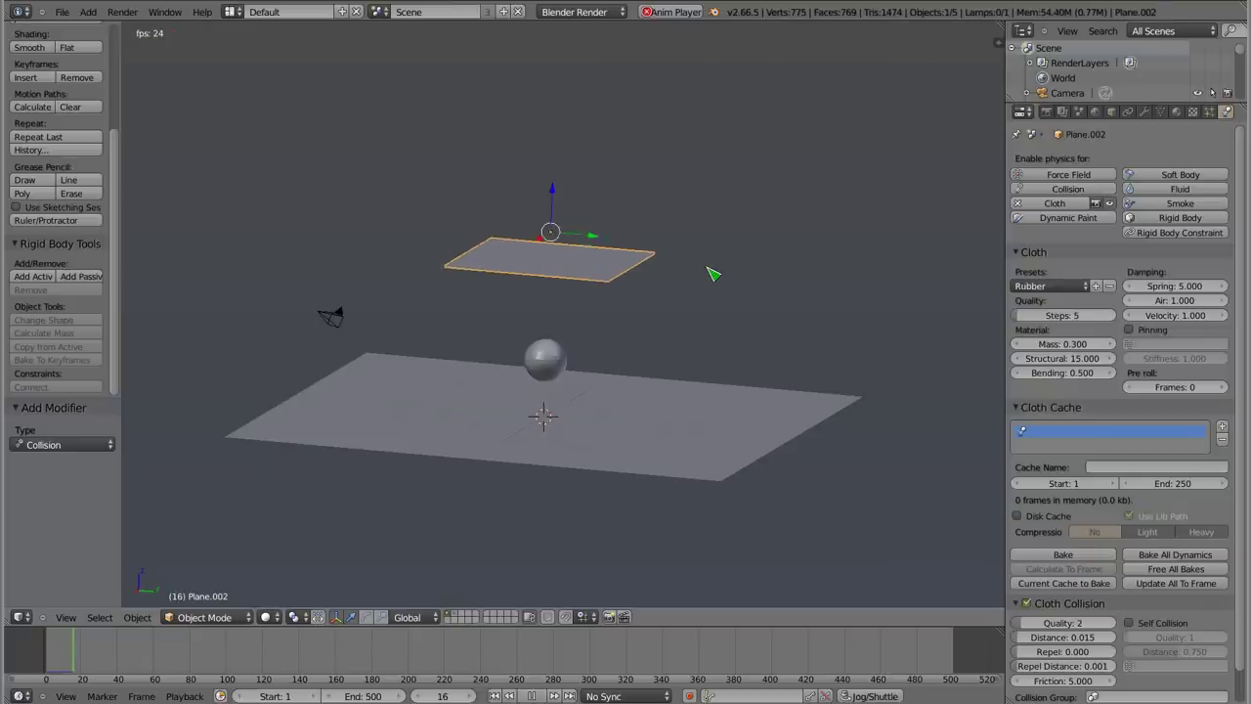
pyautogui.moveTo(697, 284)
pyautogui.mouseDown(button='middle')
pyautogui.moveTo(677, 420)
pyautogui.moveTo(592, 439)
pyautogui.moveTo(530, 365)
pyautogui.moveTo(636, 461)
pyautogui.moveTo(662, 460)
pyautogui.moveTo(670, 439)
pyautogui.moveTo(563, 394)
pyautogui.moveTo(625, 394)
pyautogui.mouseUp(button='middle')
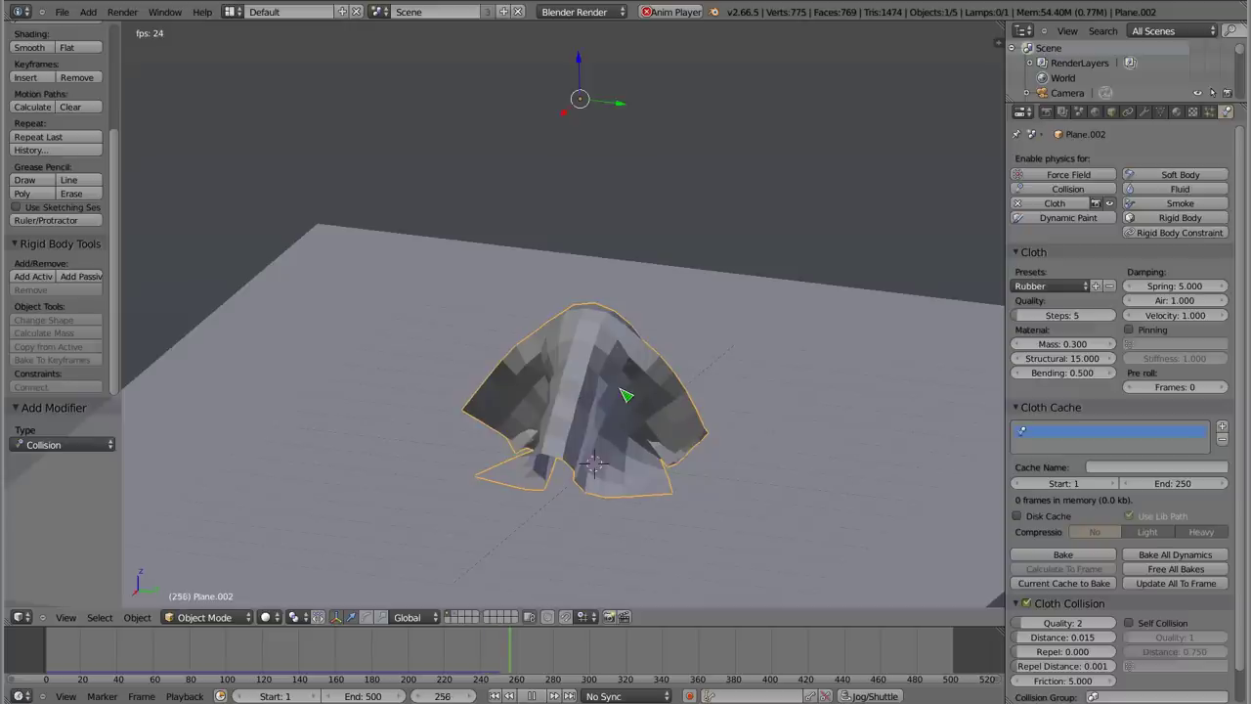
# - Give the cloth subdivision level 2 and replay the full 250-frame drape over the sphere
pyautogui.press('Escape')
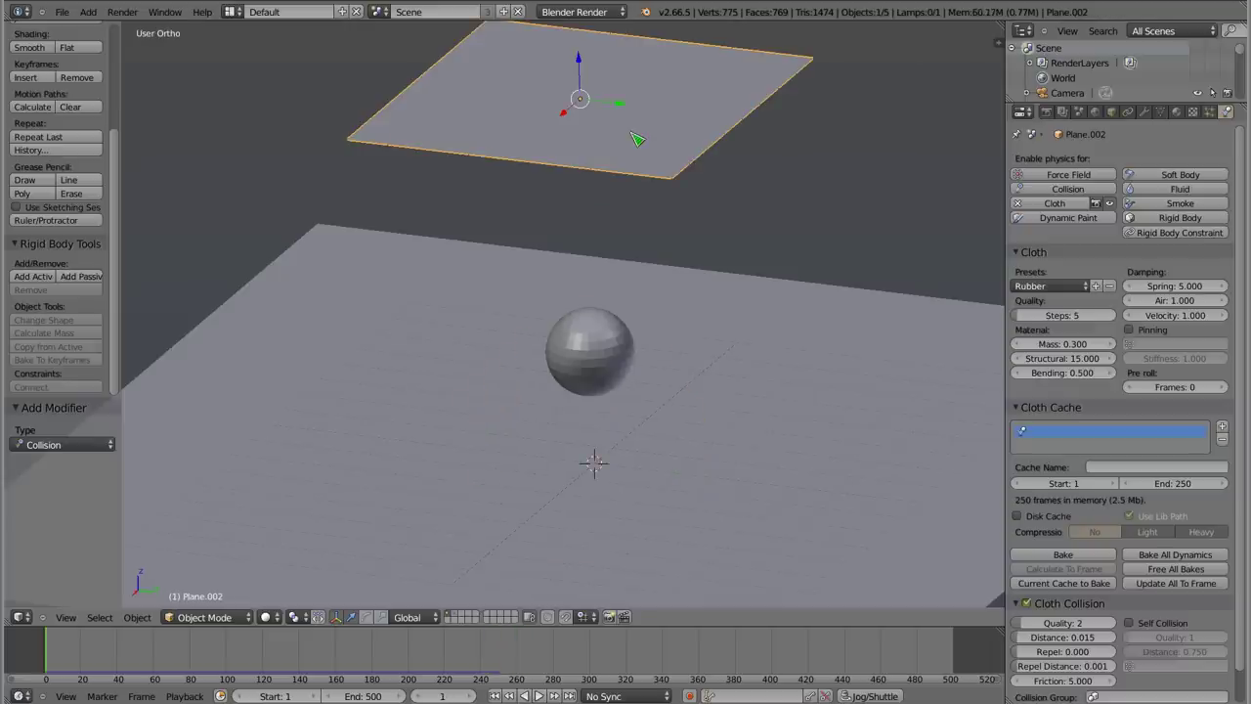
pyautogui.hotkey('ctrl', '2')
pyautogui.hotkey('alt', 'a')
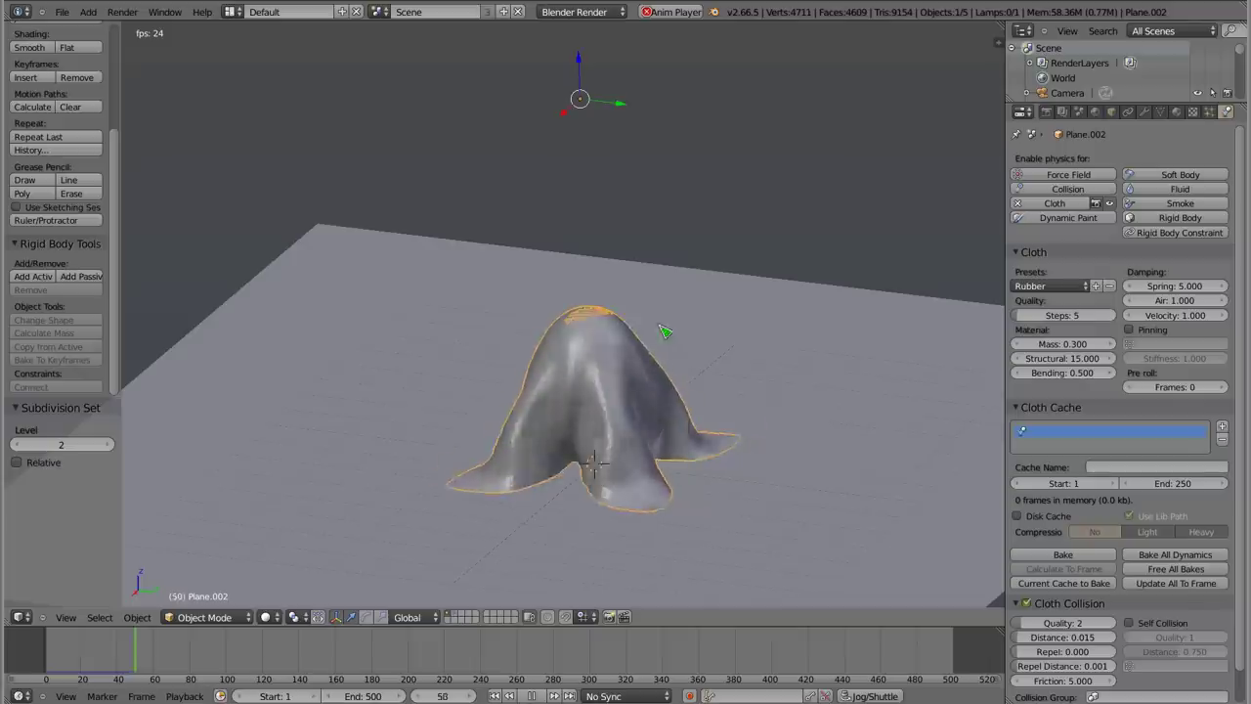
pyautogui.moveTo(594, 464)
pyautogui.mouseDown(button='middle')
pyautogui.moveTo(305, 436)
pyautogui.moveTo(572, 446)
pyautogui.mouseUp(button='middle')
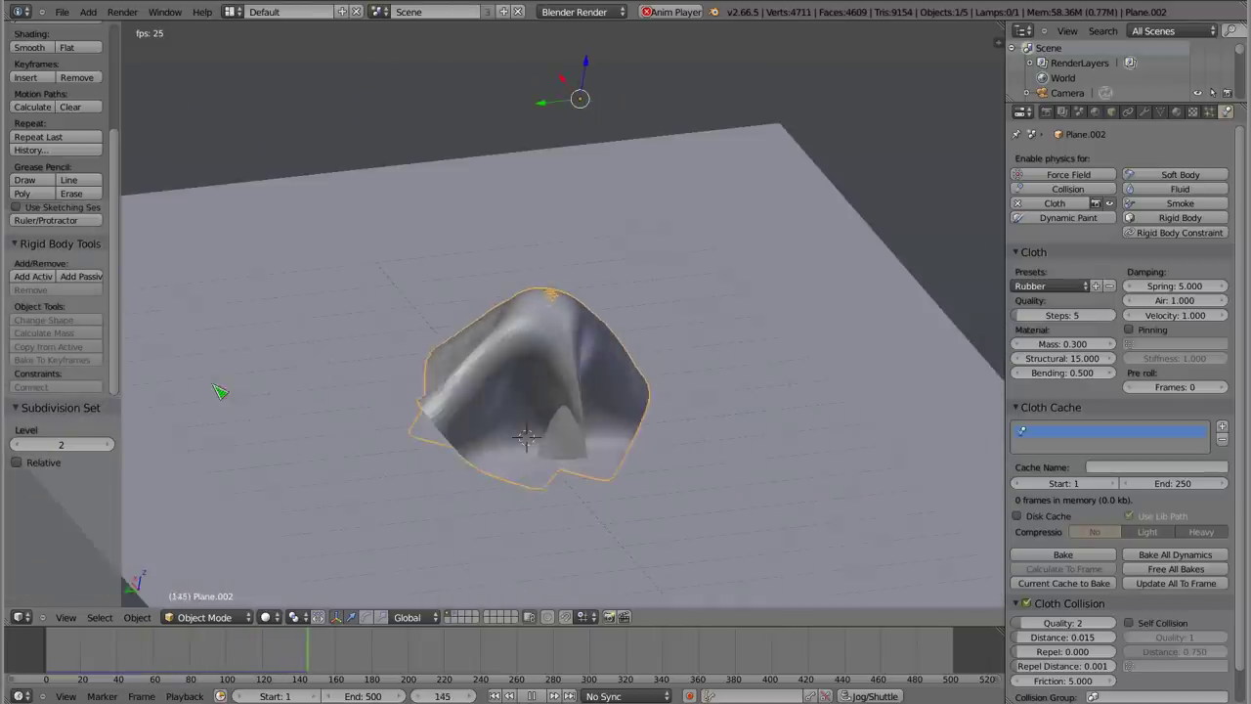
pyautogui.scroll(3, 586, 411)
pyautogui.moveTo(554, 385); pyautogui.dragTo(548, 366, button='middle')
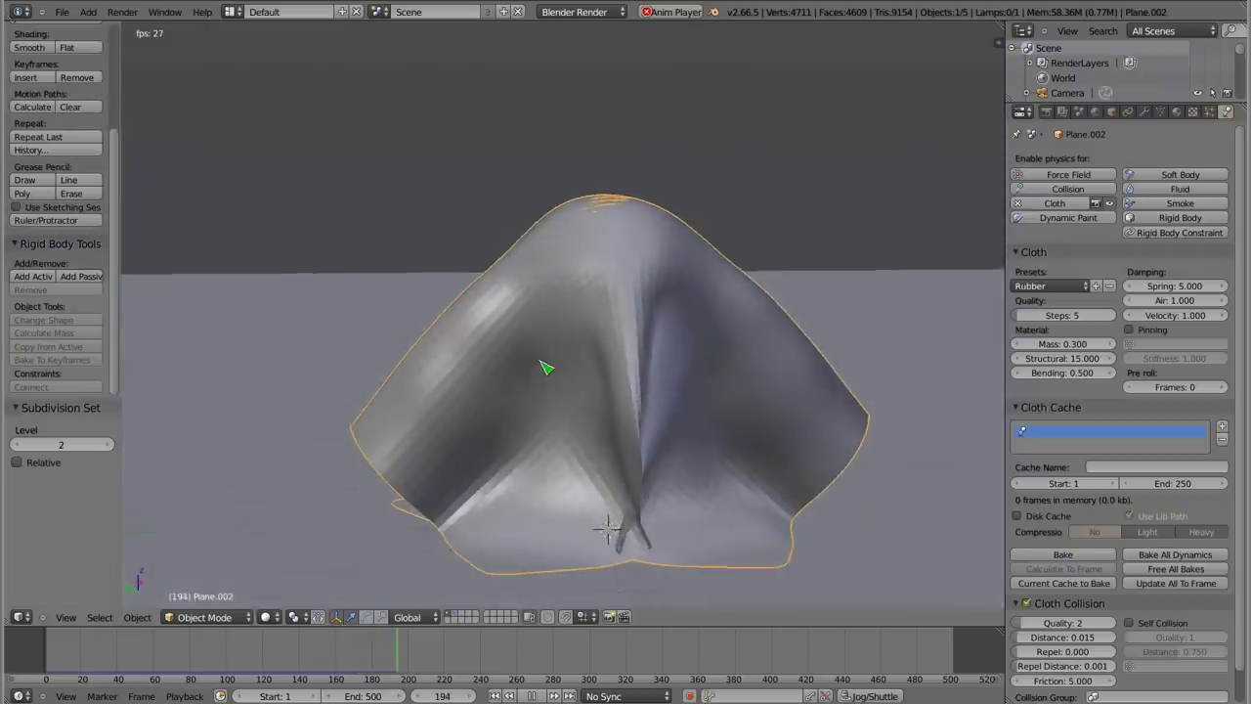
pyautogui.moveTo(628, 503); pyautogui.dragTo(592, 505, button='middle')
pyautogui.moveTo(704, 419)
pyautogui.mouseDown(button='middle')
pyautogui.moveTo(556, 427)
pyautogui.moveTo(505, 391)
pyautogui.moveTo(485, 400)
pyautogui.mouseUp(button='middle')
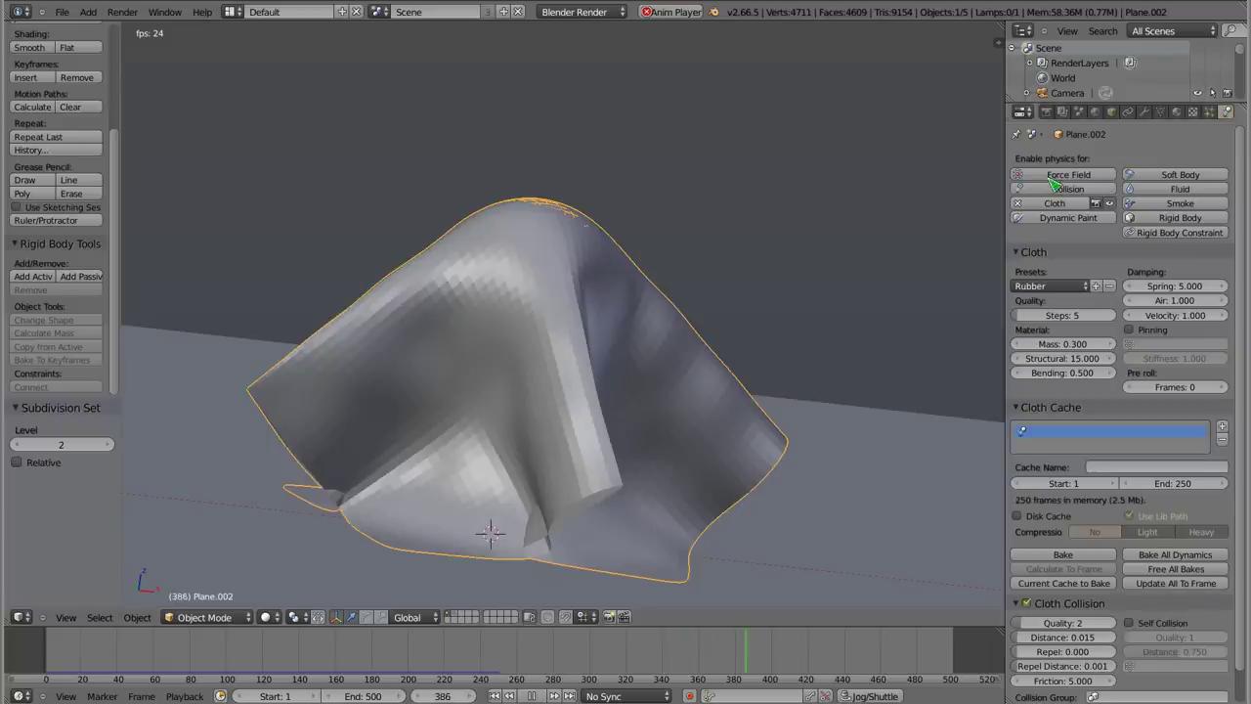
pyautogui.scroll(-1, 1133, 350)
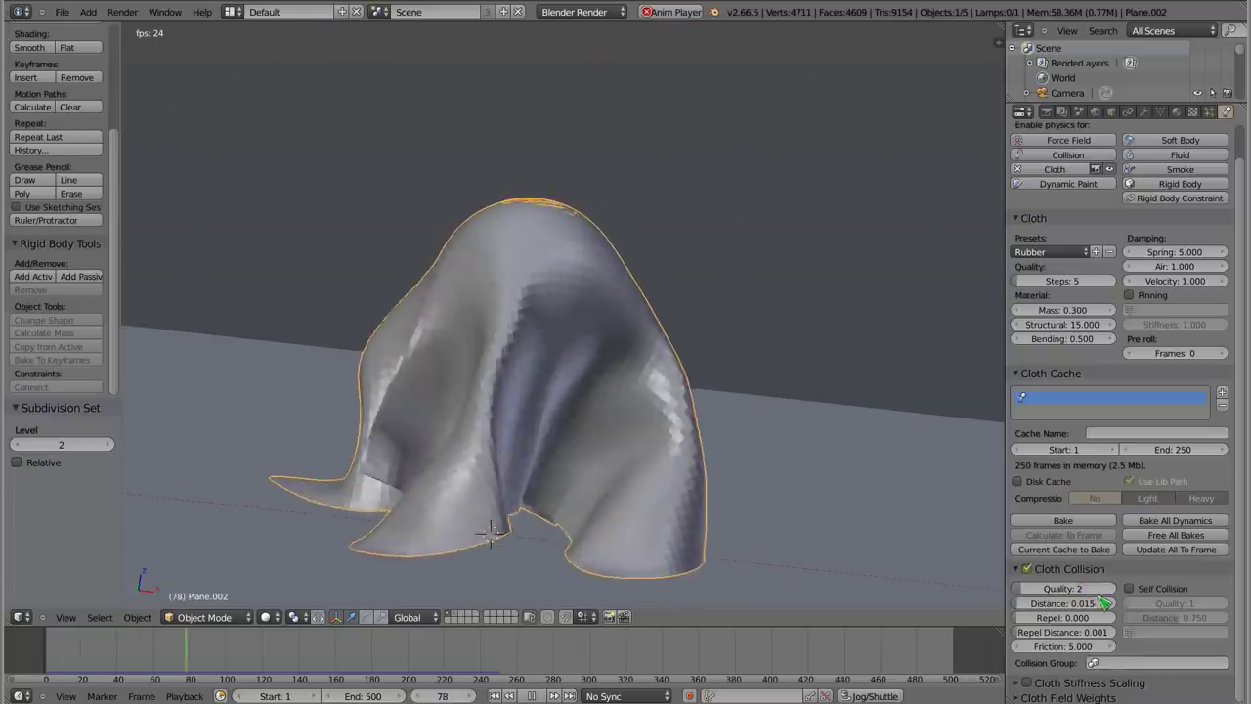
# - Enable cloth Self Collision and play the simulation, inspecting the folds over the sphere
pyautogui.press('Escape')
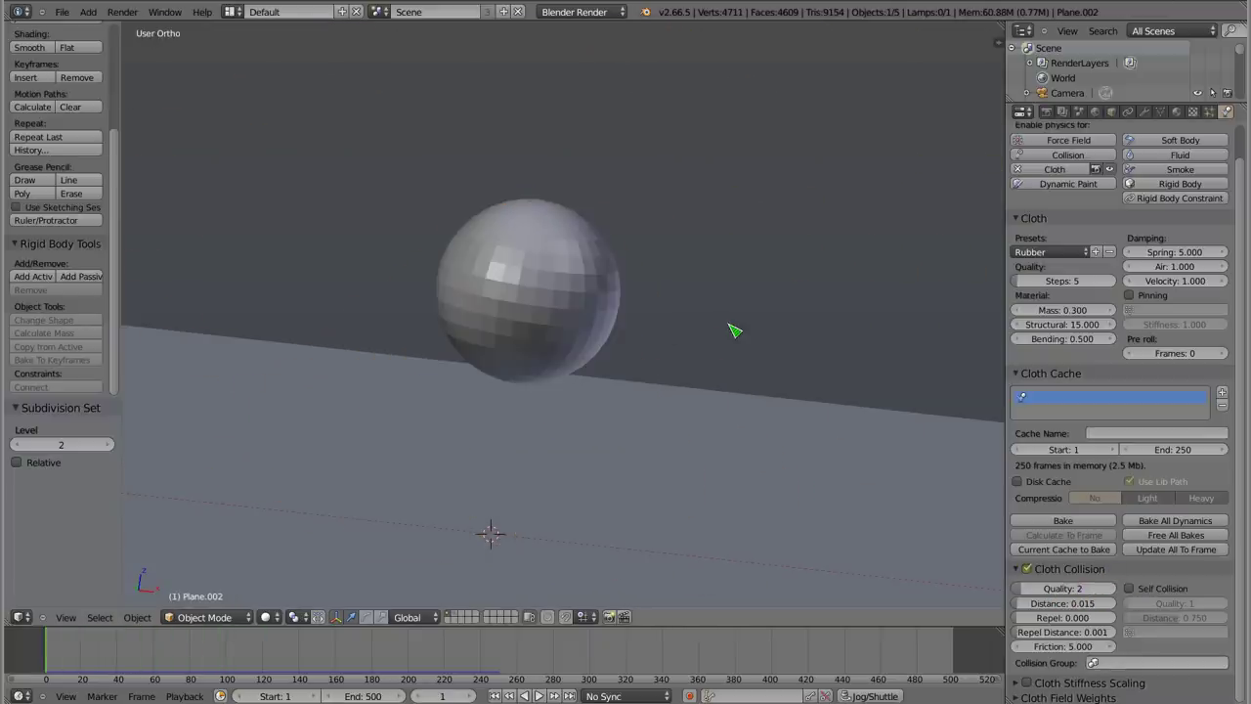
pyautogui.click(1130, 588)
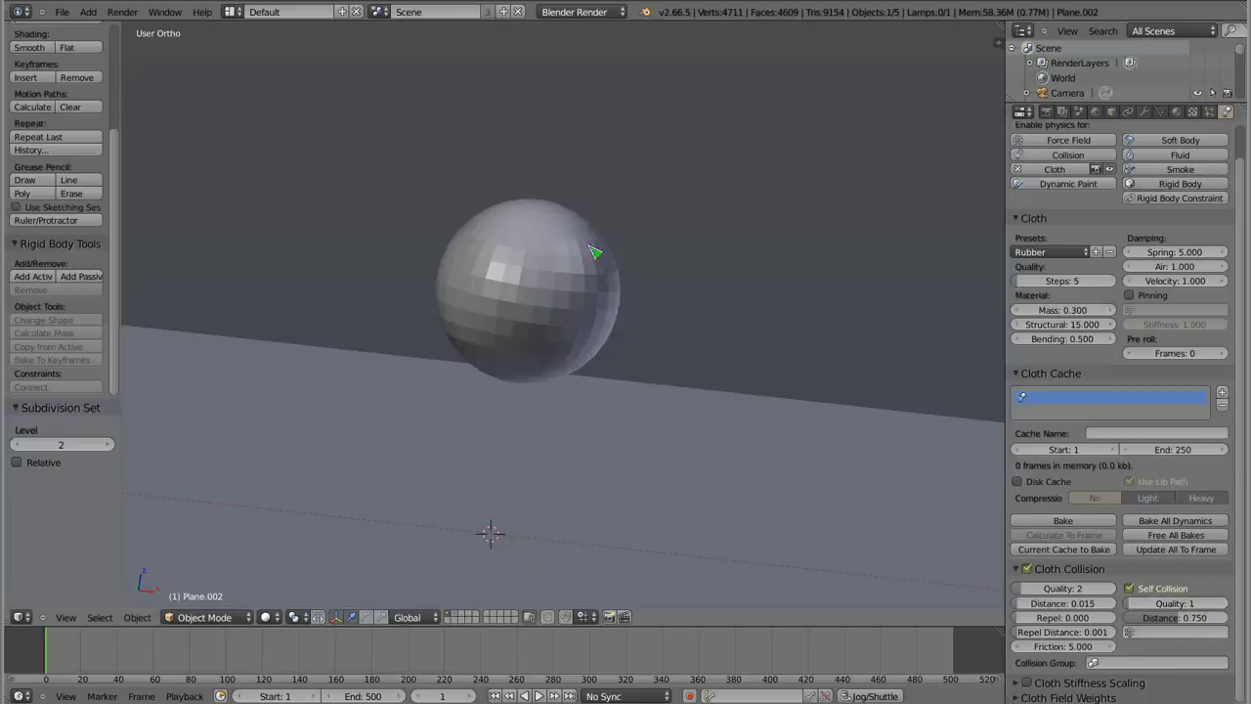
pyautogui.scroll(-3, 592, 254)
pyautogui.moveTo(515, 194)
pyautogui.mouseDown(button='middle')
pyautogui.moveTo(511, 265)
pyautogui.moveTo(505, 243)
pyautogui.moveTo(676, 308)
pyautogui.mouseUp(button='middle')
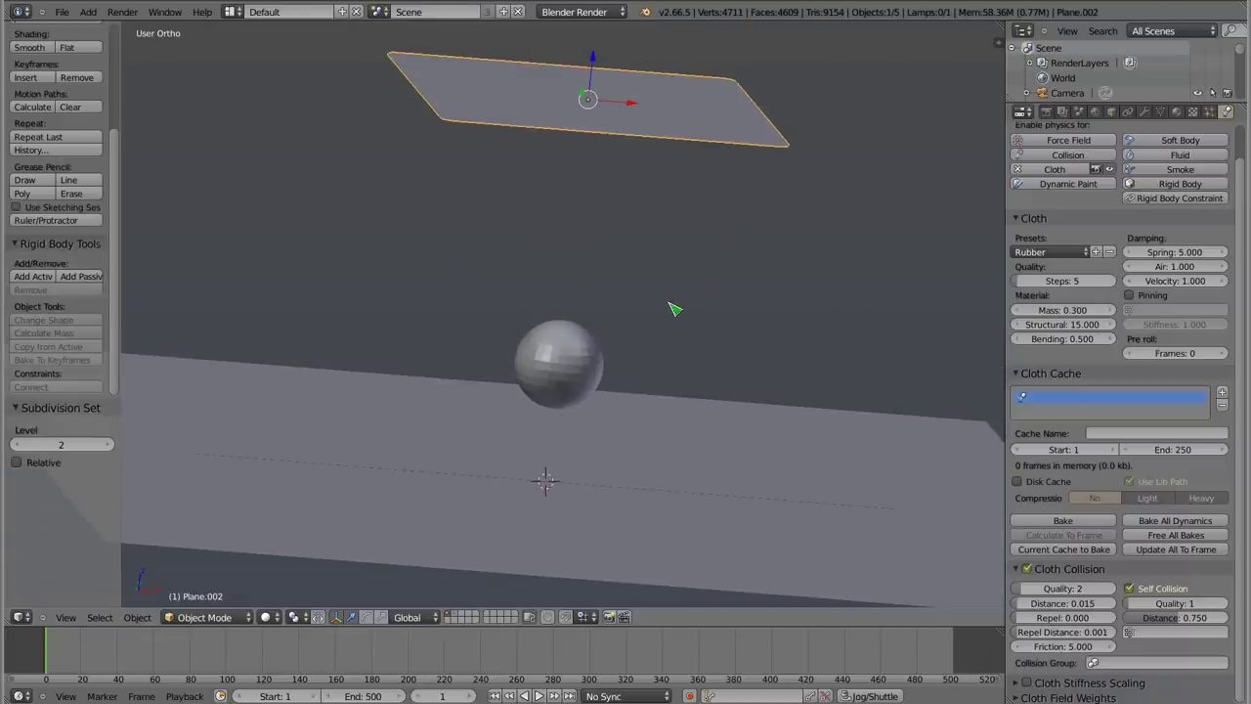
pyautogui.hotkey('alt', 'a')
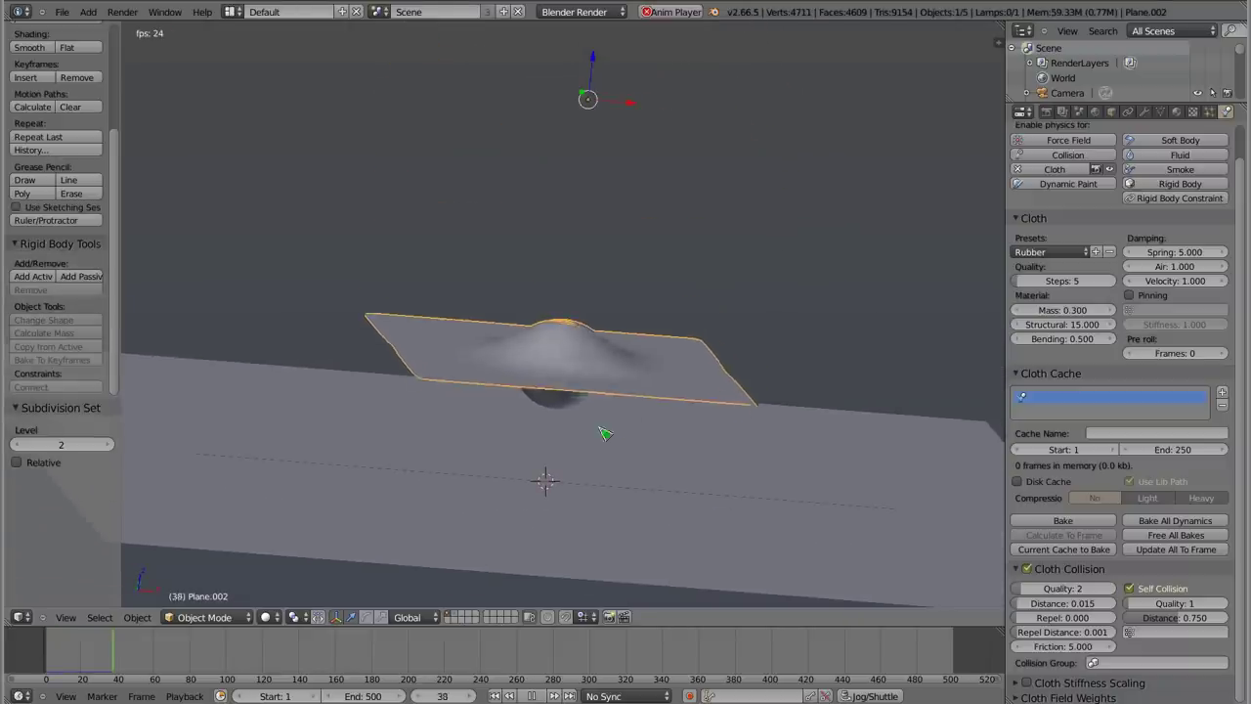
pyautogui.moveTo(553, 481)
pyautogui.mouseDown(button='middle')
pyautogui.moveTo(561, 400)
pyautogui.moveTo(381, 352)
pyautogui.mouseUp(button='middle')
pyautogui.moveTo(681, 427)
pyautogui.mouseDown(button='middle')
pyautogui.moveTo(527, 435)
pyautogui.moveTo(763, 463)
pyautogui.mouseUp(button='middle')
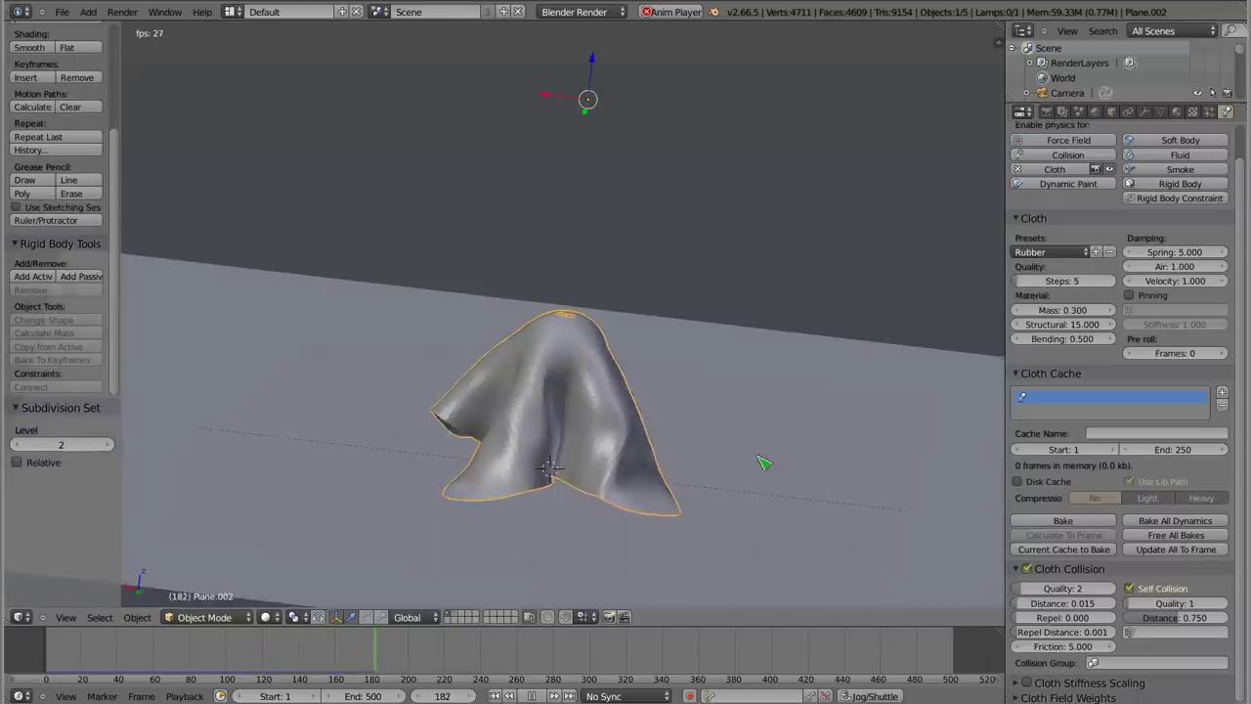
pyautogui.moveTo(558, 424)
pyautogui.mouseDown(button='middle')
pyautogui.moveTo(771, 388)
pyautogui.moveTo(659, 460)
pyautogui.moveTo(522, 445)
pyautogui.moveTo(615, 419)
pyautogui.moveTo(627, 430)
pyautogui.mouseUp(button='middle')
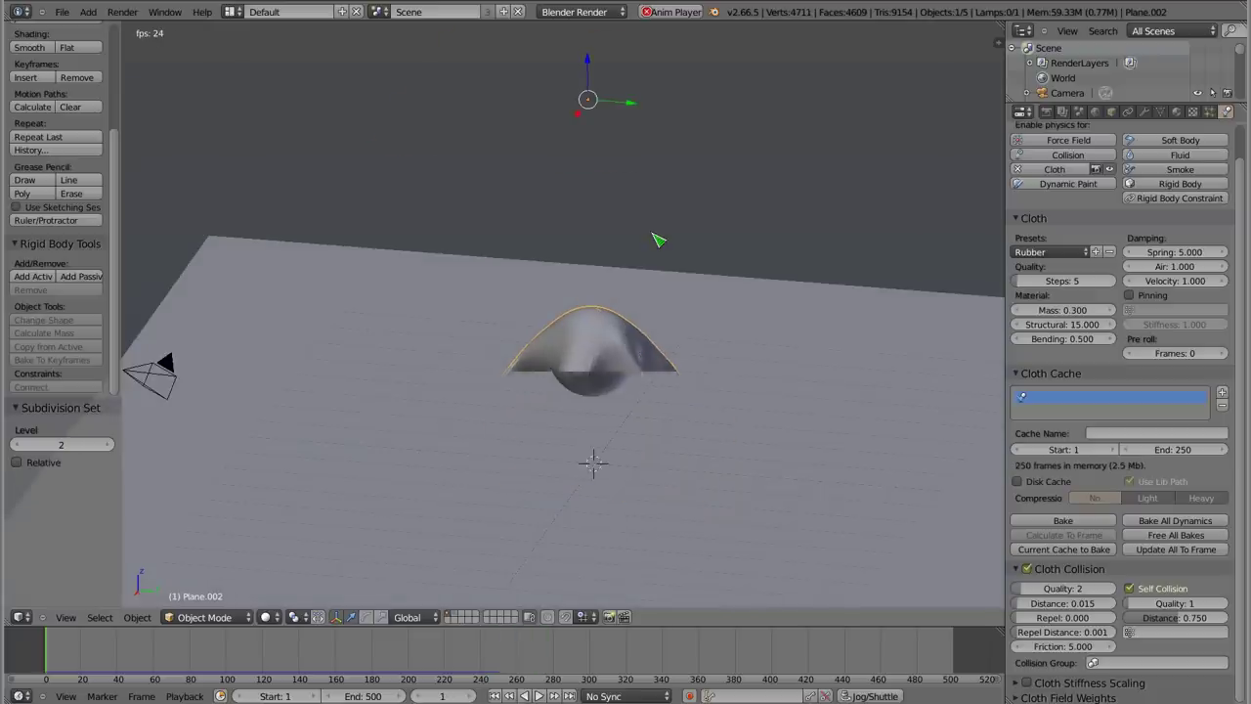
# - Replay the self-colliding cloth once more, then rewind to frame 1 with the floor level
pyautogui.press('Escape')
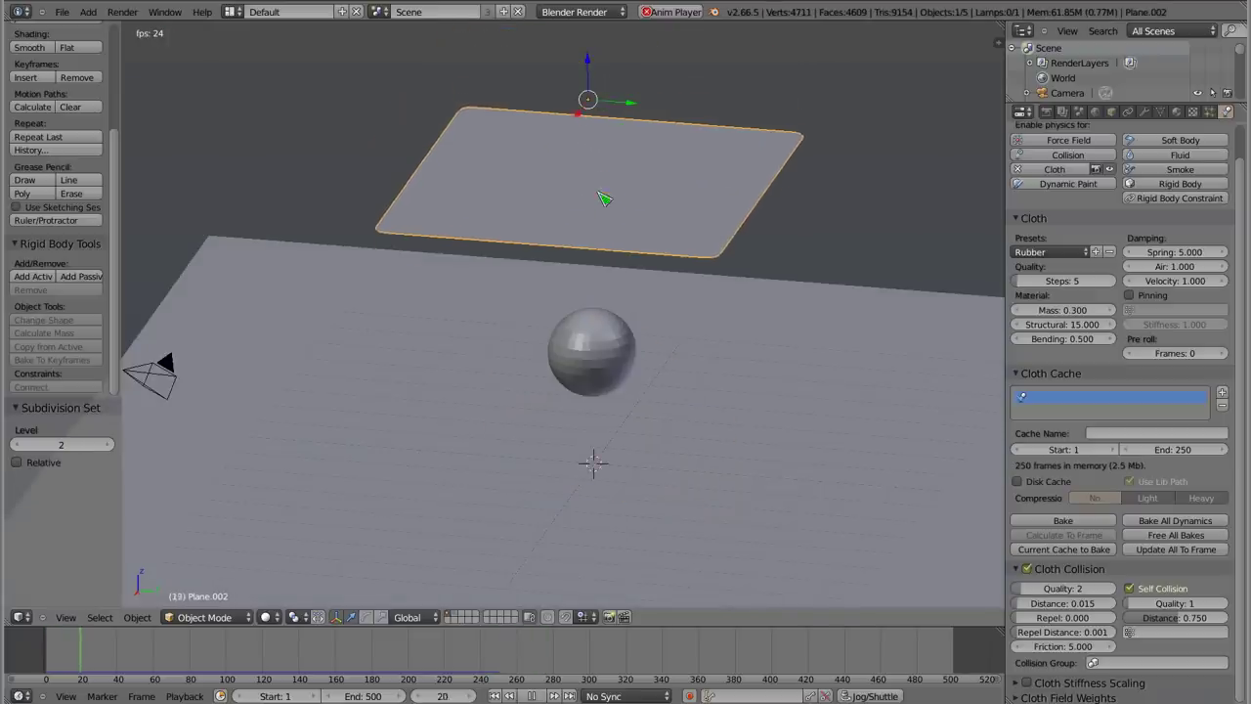
pyautogui.moveTo(604, 199); pyautogui.dragTo(606, 303, button='middle')
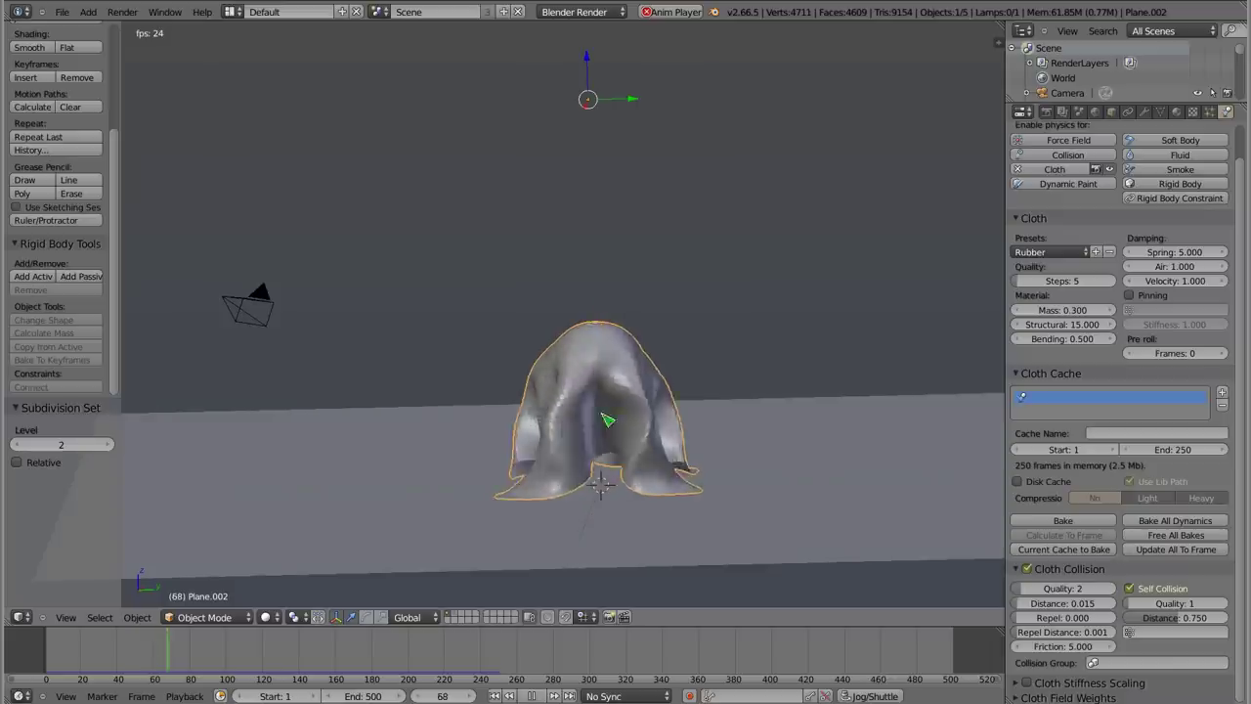
pyautogui.moveTo(600, 418)
pyautogui.mouseDown(button='middle')
pyautogui.moveTo(802, 444)
pyautogui.moveTo(570, 439)
pyautogui.moveTo(665, 435)
pyautogui.mouseUp(button='middle')
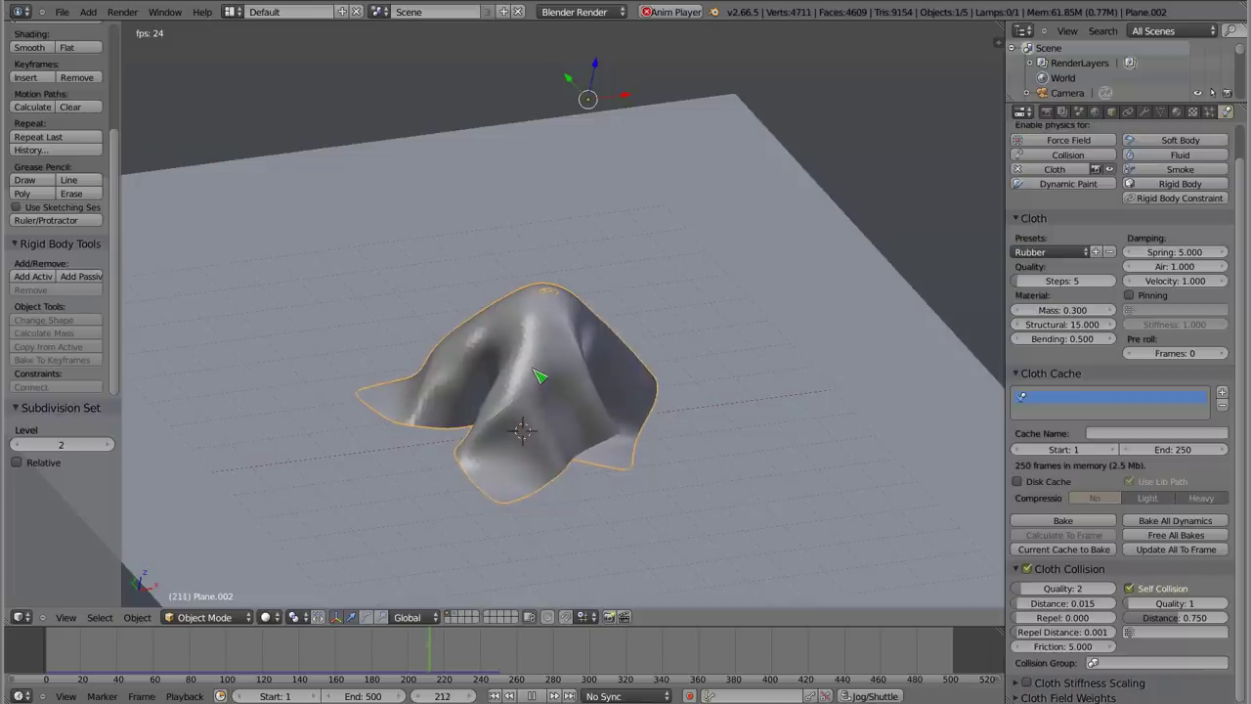
pyautogui.press('Escape')
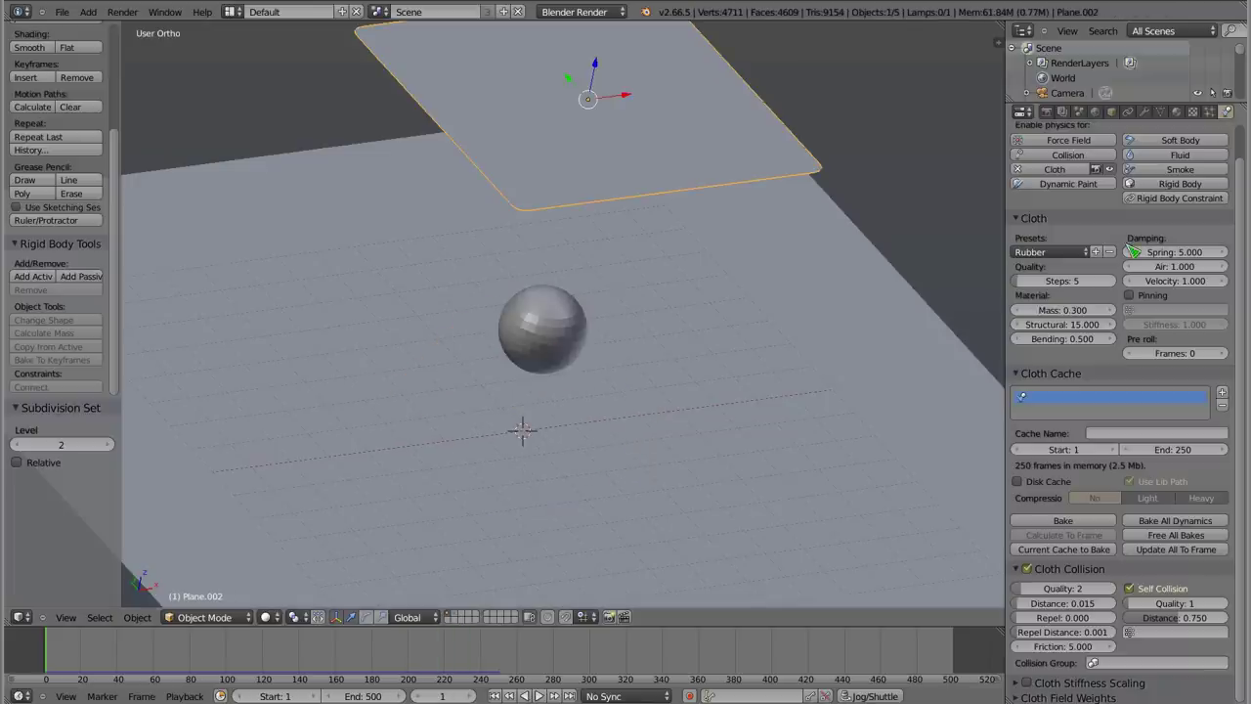
pyautogui.moveTo(636, 358)
pyautogui.mouseDown(button='middle')
pyautogui.moveTo(466, 397)
pyautogui.moveTo(843, 332)
pyautogui.mouseUp(button='middle')
# - Switch the cloth to the Denim preset and replay its drape, rewinding to frame 1
pyautogui.click(1047, 252)
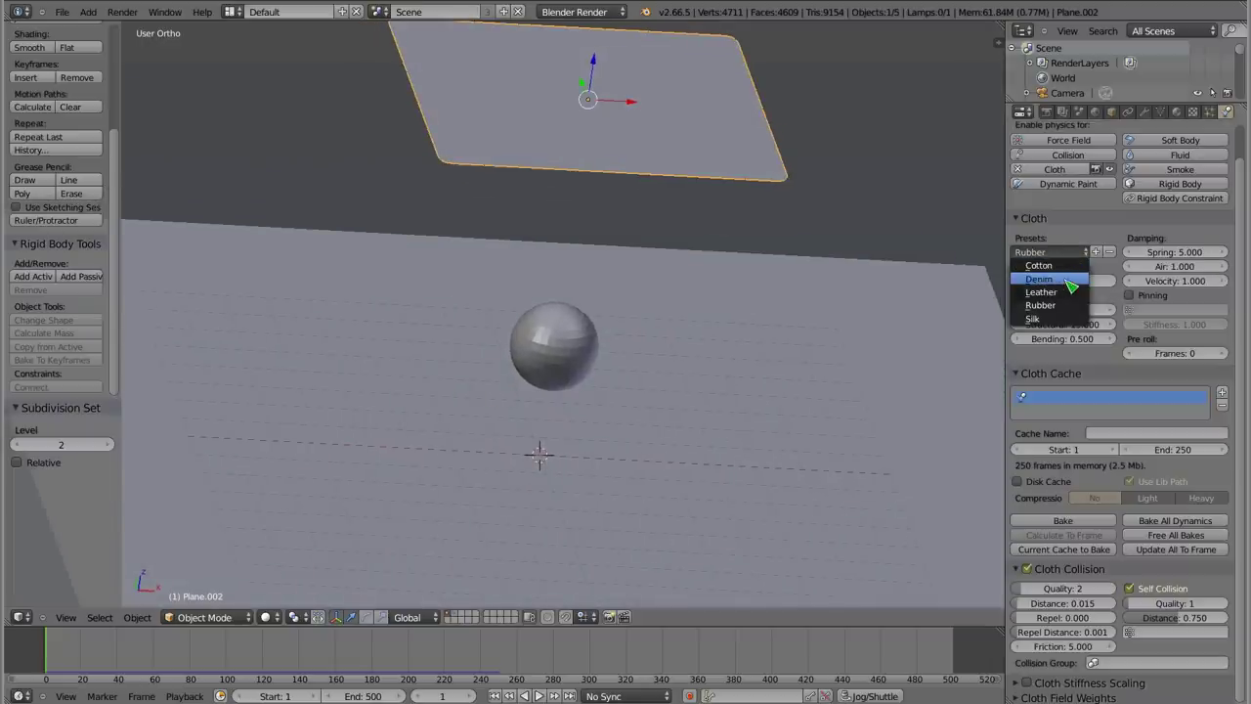
pyautogui.click(1067, 279)
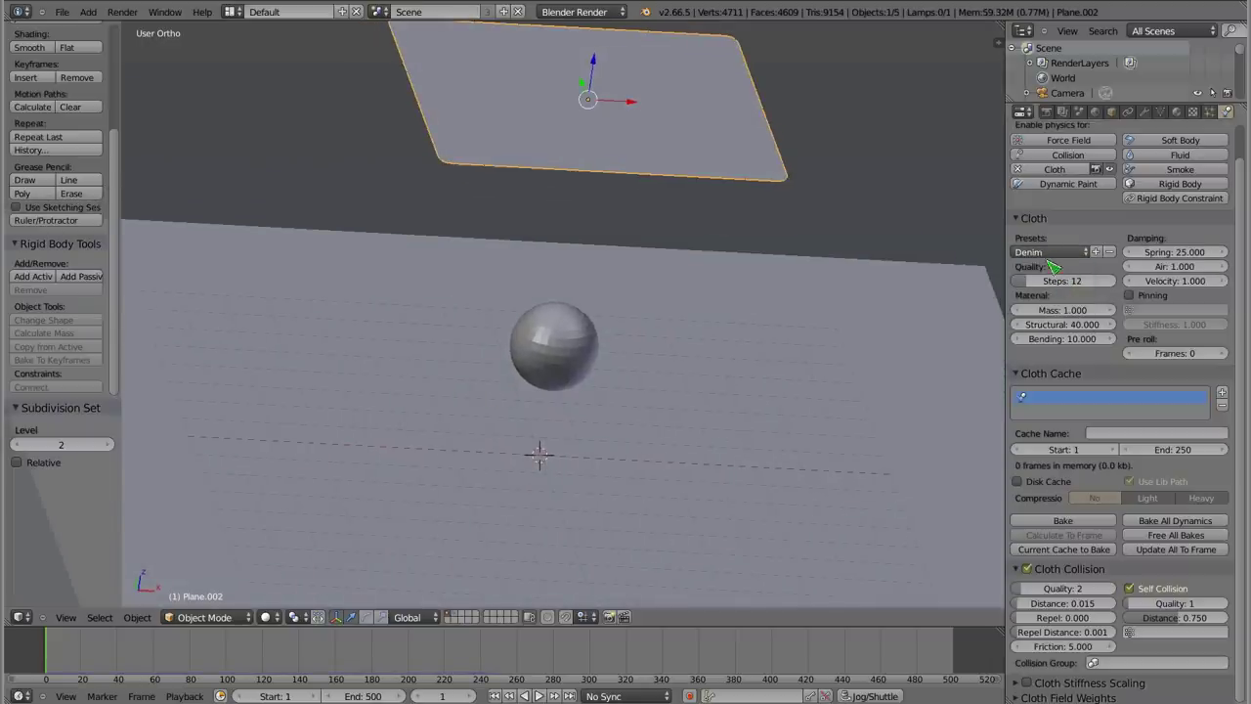
pyautogui.moveTo(539, 313); pyautogui.dragTo(508, 266, button='middle')
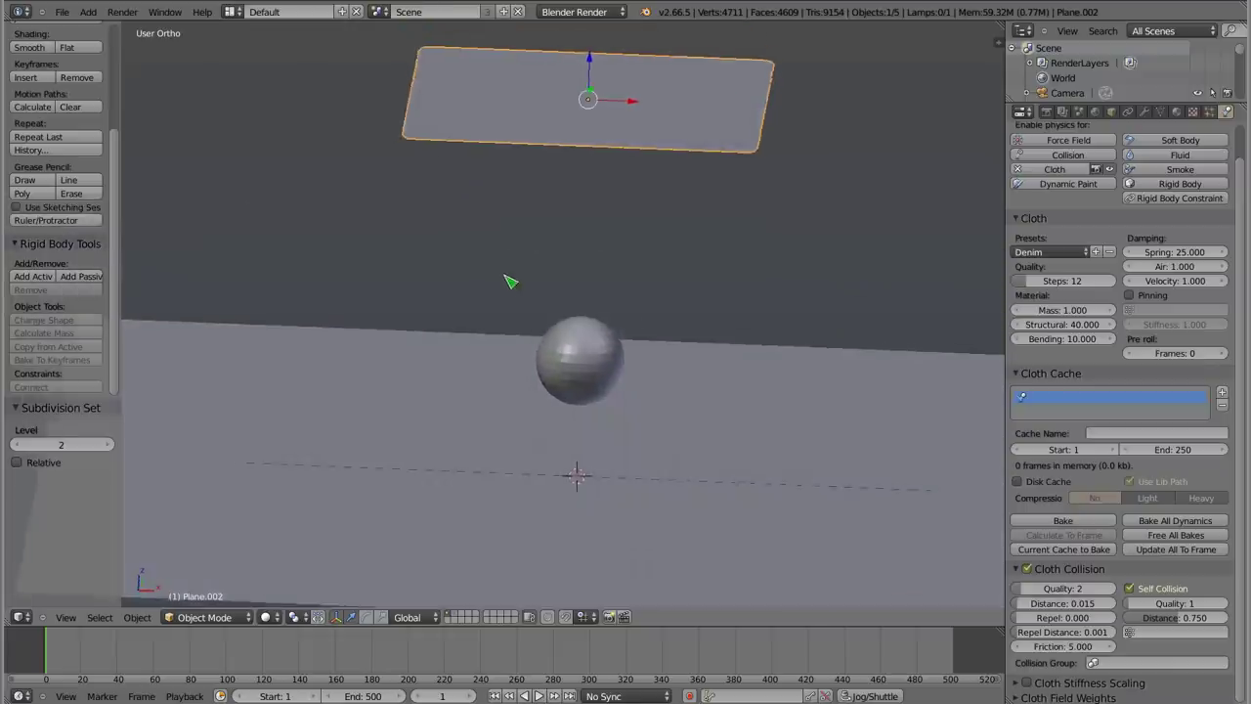
pyautogui.hotkey('alt', 'a')
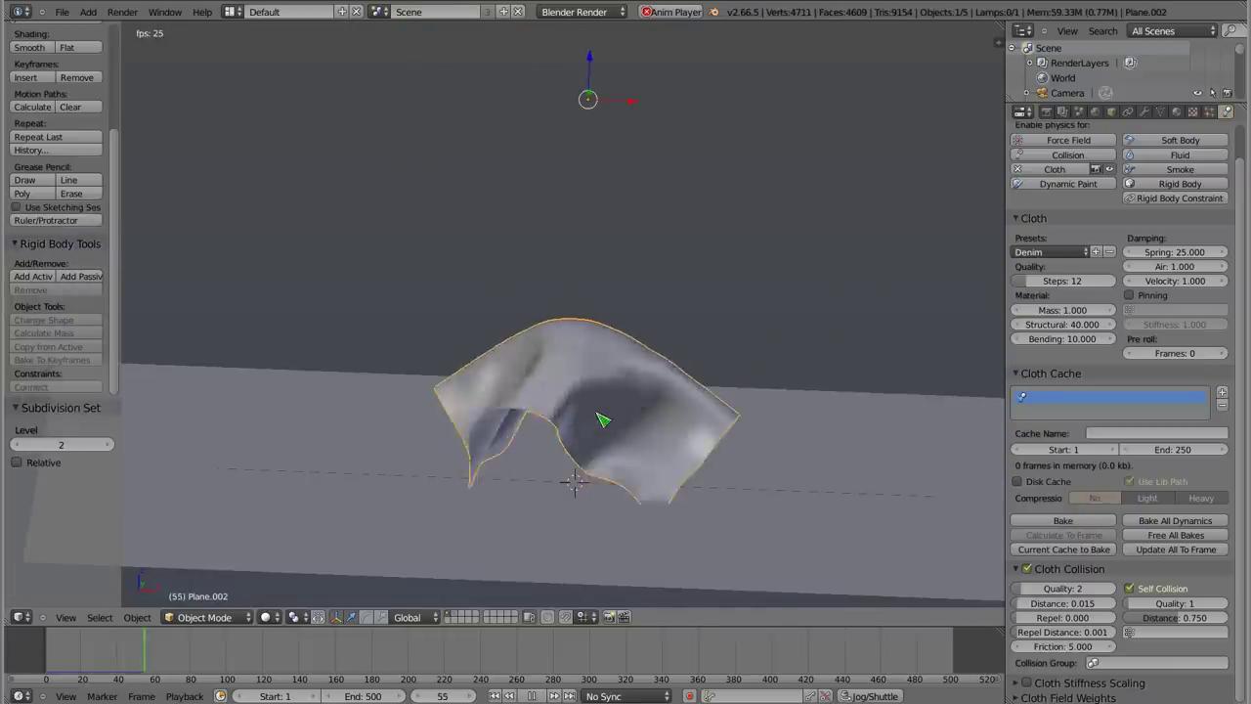
pyautogui.moveTo(615, 433)
pyautogui.mouseDown(button='middle')
pyautogui.moveTo(635, 462)
pyautogui.moveTo(581, 446)
pyautogui.moveTo(514, 391)
pyautogui.moveTo(545, 397)
pyautogui.moveTo(536, 434)
pyautogui.mouseUp(button='middle')
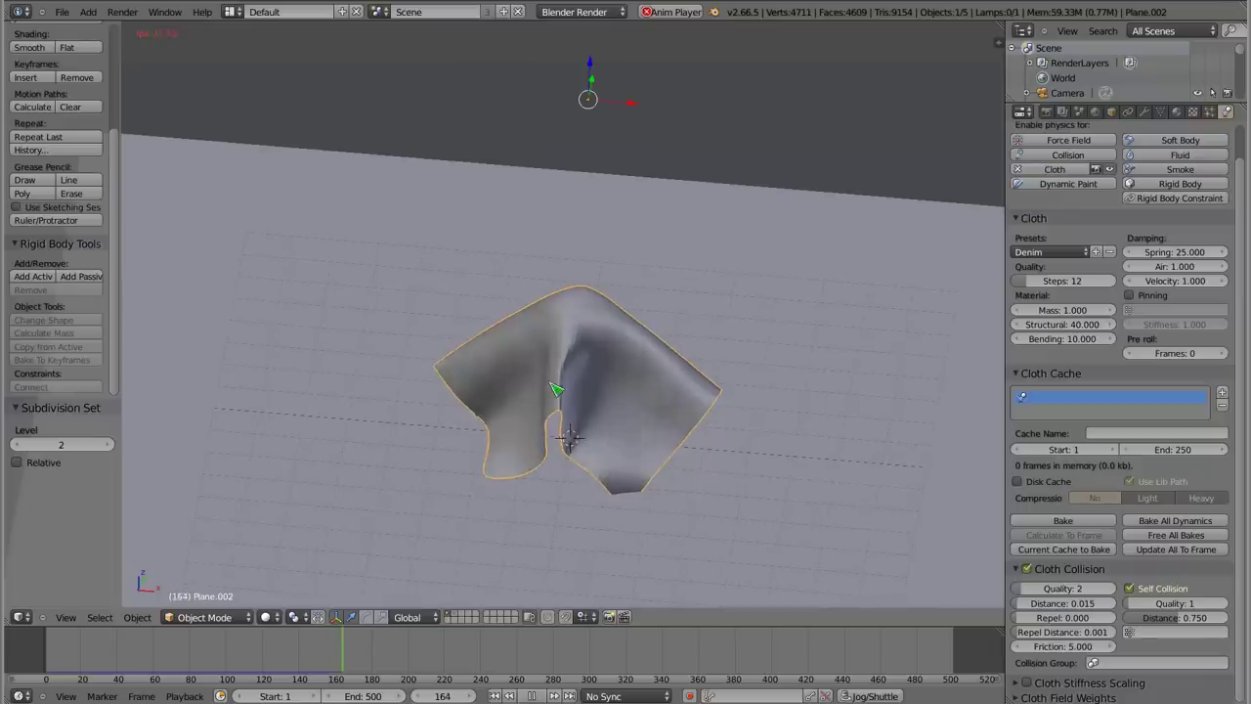
pyautogui.press('Escape')
# - Apply the Cotton cloth preset, replay the drape over the sphere and rewind
pyautogui.click(1041, 253)
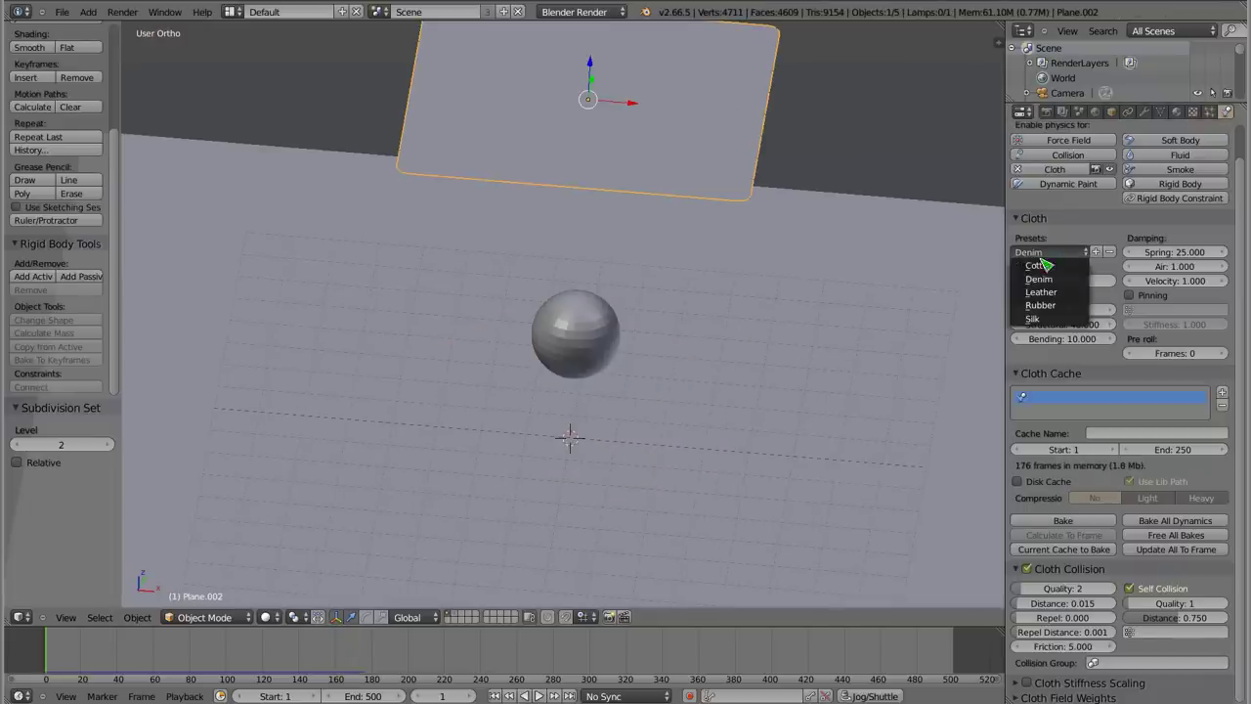
pyautogui.click(1041, 266)
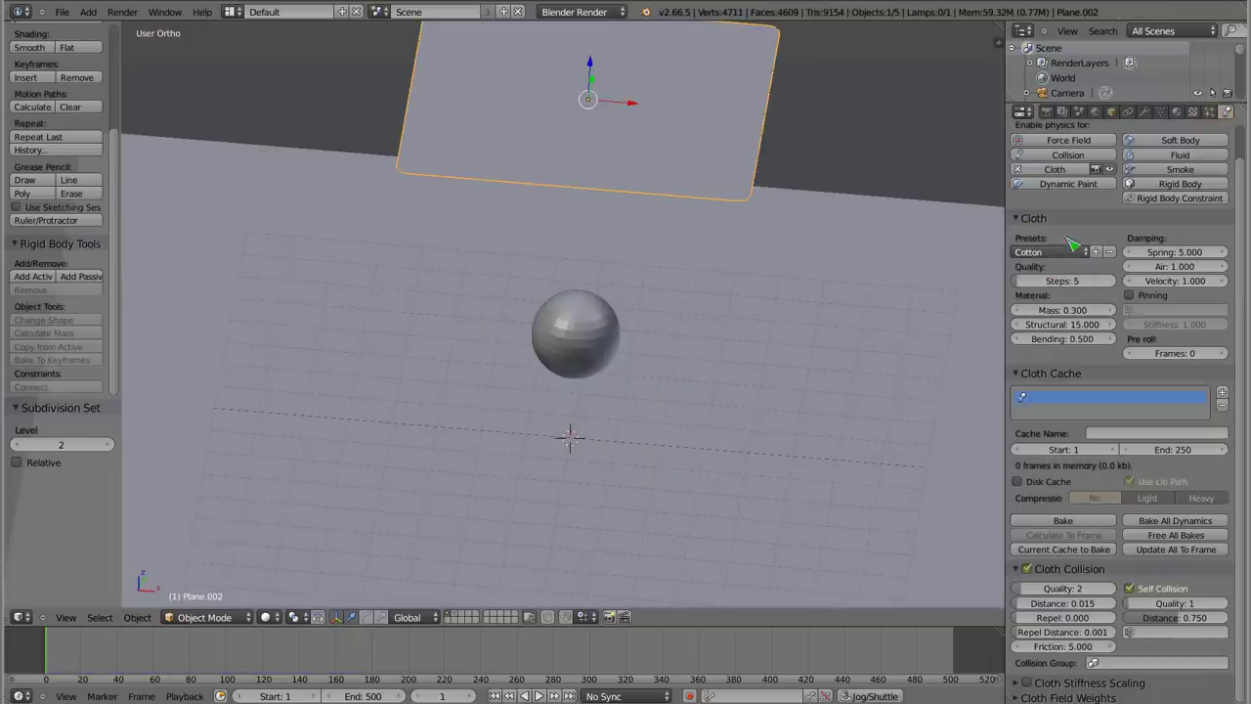
pyautogui.moveTo(554, 307)
pyautogui.mouseDown(button='middle')
pyautogui.moveTo(567, 254)
pyautogui.moveTo(577, 260)
pyautogui.mouseUp(button='middle')
pyautogui.hotkey('alt', 'a')
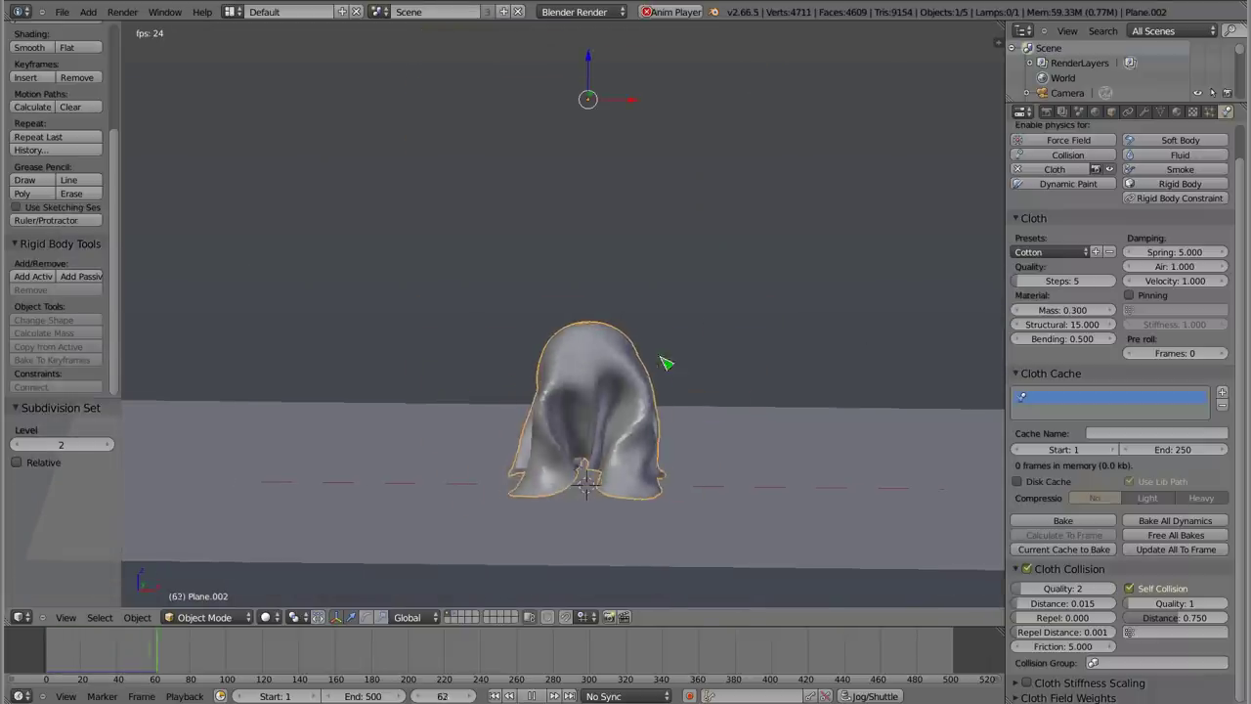
pyautogui.moveTo(602, 440)
pyautogui.mouseDown(button='middle')
pyautogui.moveTo(567, 475)
pyautogui.moveTo(580, 503)
pyautogui.mouseUp(button='middle')
pyautogui.moveTo(488, 307); pyautogui.dragTo(555, 374, button='middle')
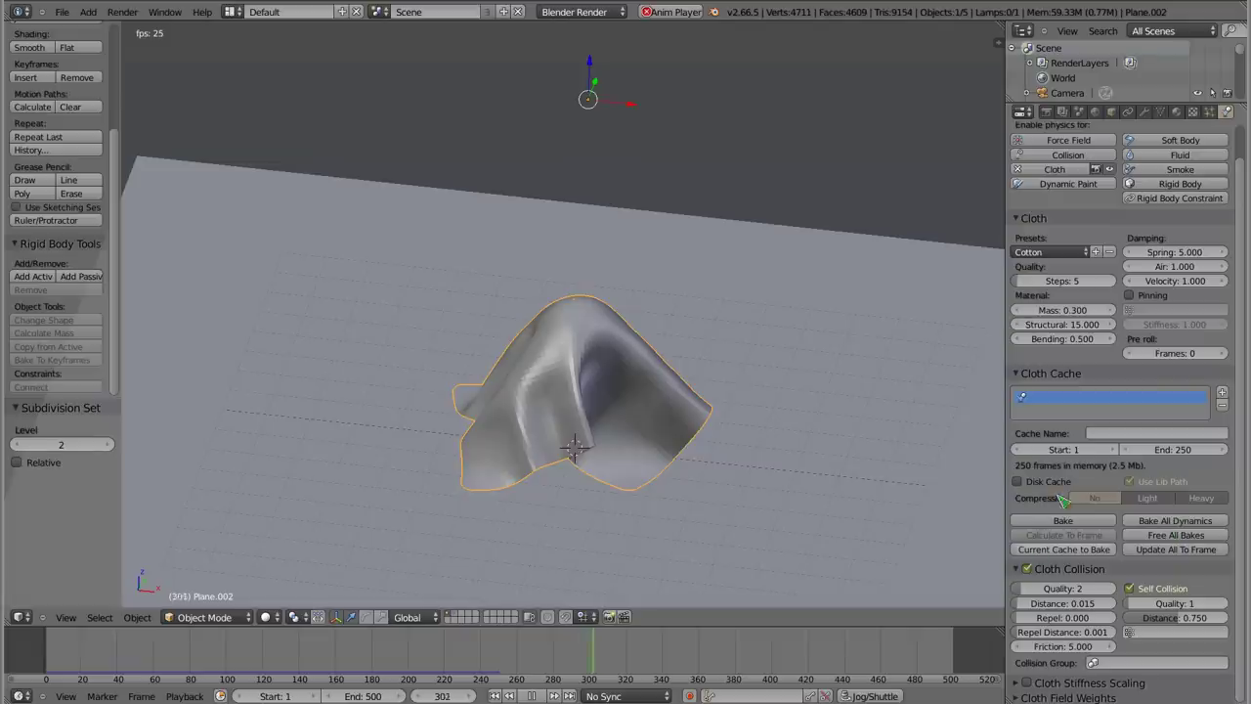
pyautogui.press('Escape')
pyautogui.moveTo(564, 334)
pyautogui.mouseDown(button='middle')
pyautogui.moveTo(563, 291)
pyautogui.moveTo(586, 274)
pyautogui.mouseUp(button='middle')
# - Apply the Silk cloth preset and play the thin sheet draping over the sphere
pyautogui.click(1069, 256)
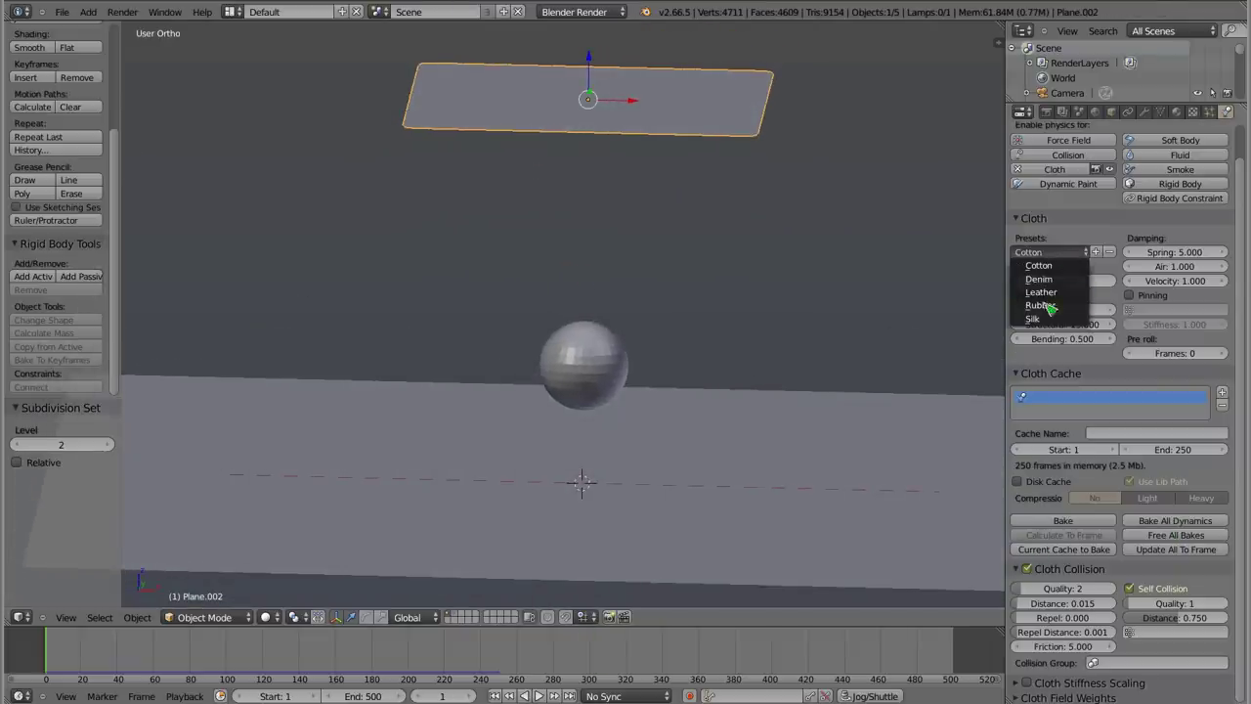
pyautogui.click(1049, 322)
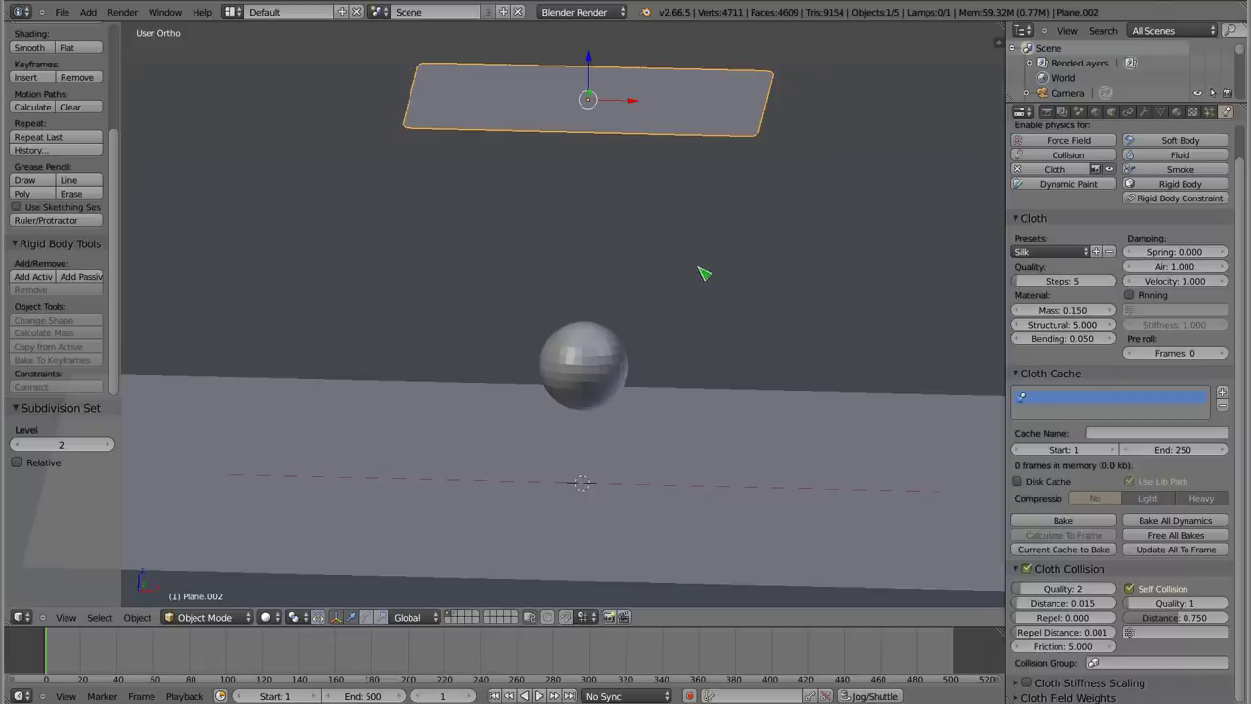
pyautogui.hotkey('alt', 'a')
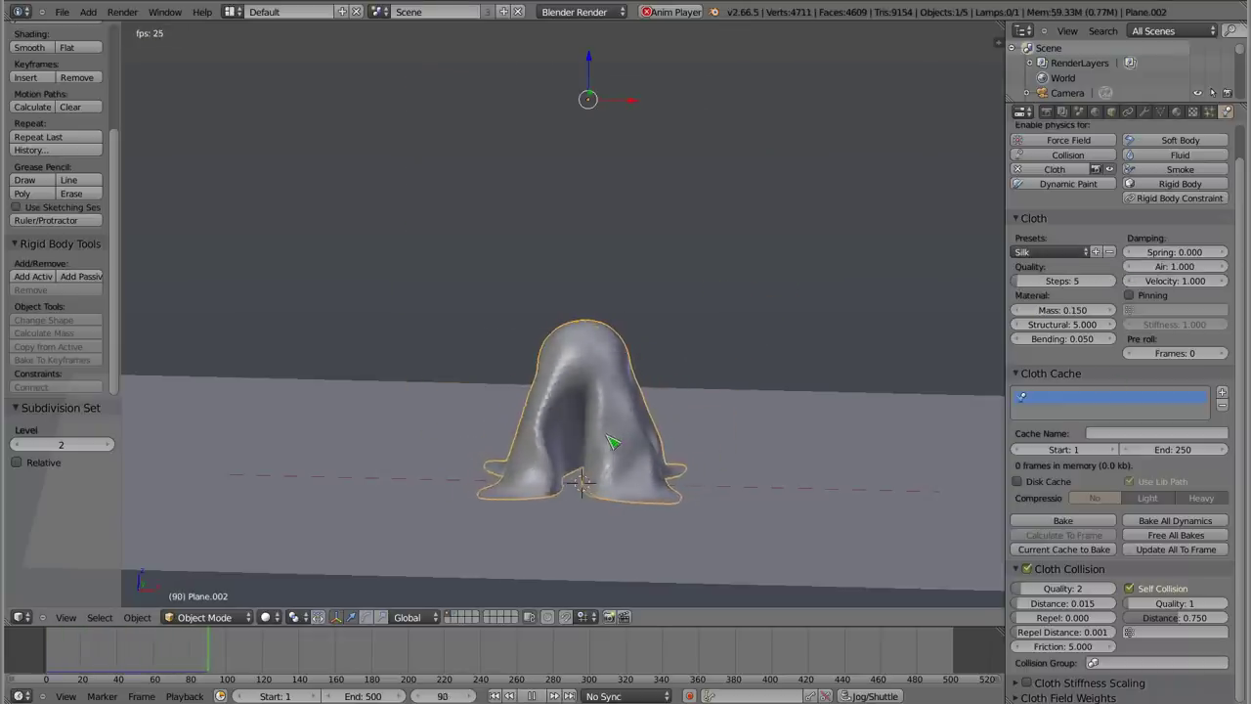
pyautogui.moveTo(640, 435)
pyautogui.mouseDown(button='middle')
pyautogui.moveTo(662, 489)
pyautogui.moveTo(662, 452)
pyautogui.moveTo(527, 424)
pyautogui.moveTo(439, 358)
pyautogui.moveTo(440, 335)
pyautogui.mouseUp(button='middle')
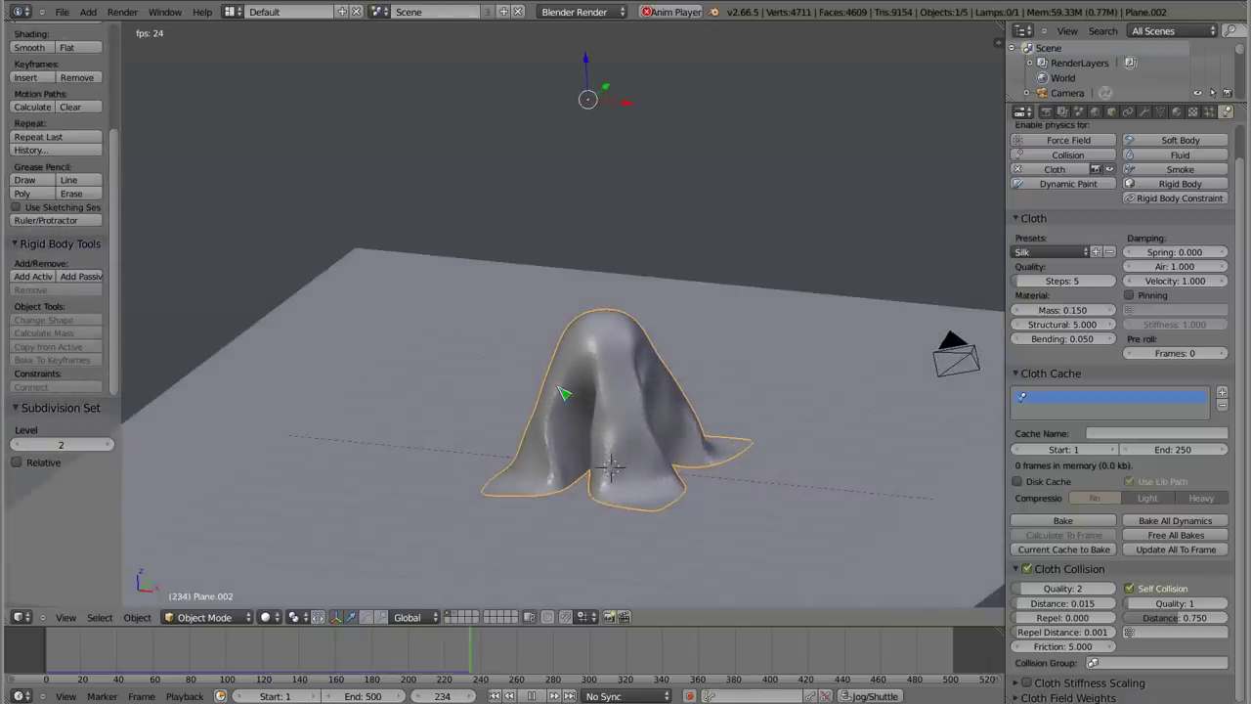
pyautogui.keyDown('shift'); pyautogui.moveTo(563, 392); pyautogui.dragTo(509, 315, button='middle'); pyautogui.keyUp('shift')
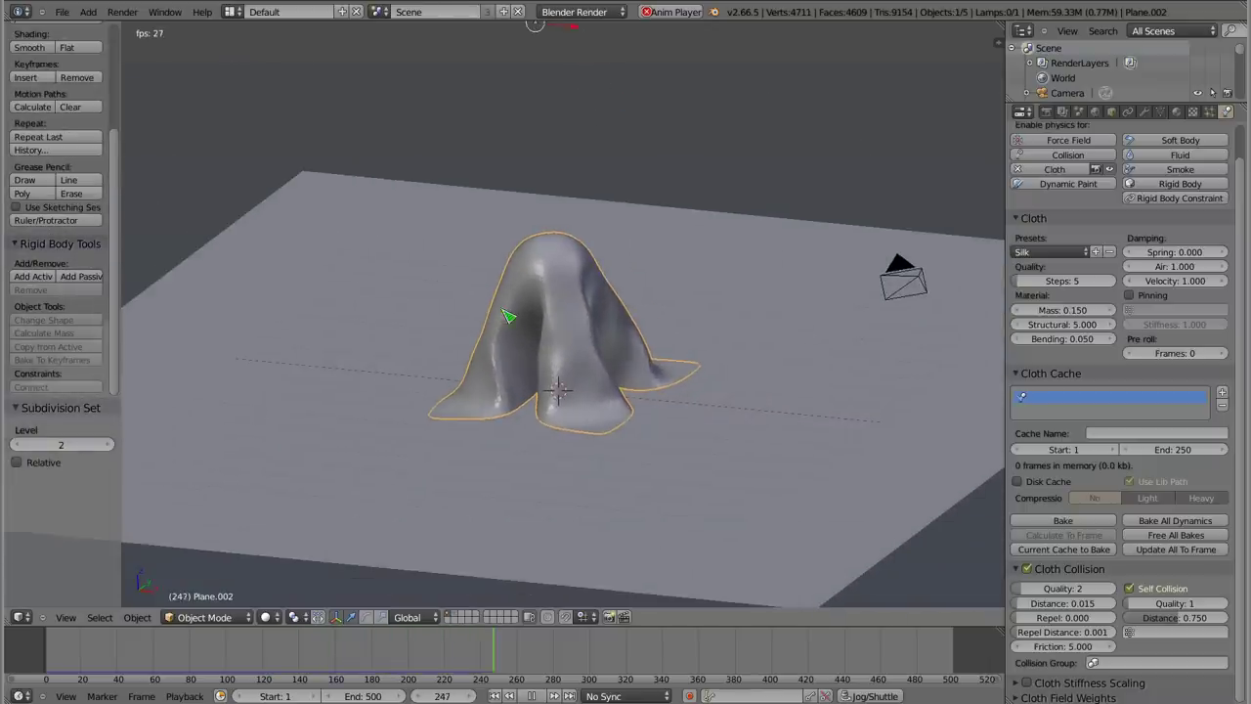
pyautogui.press('Escape')
# - Replace the sphere with a new cube raised to Z 1.841 above the floor
pyautogui.press('x')
pyautogui.click(567, 285)
pyautogui.hotkey('shift', 'a')
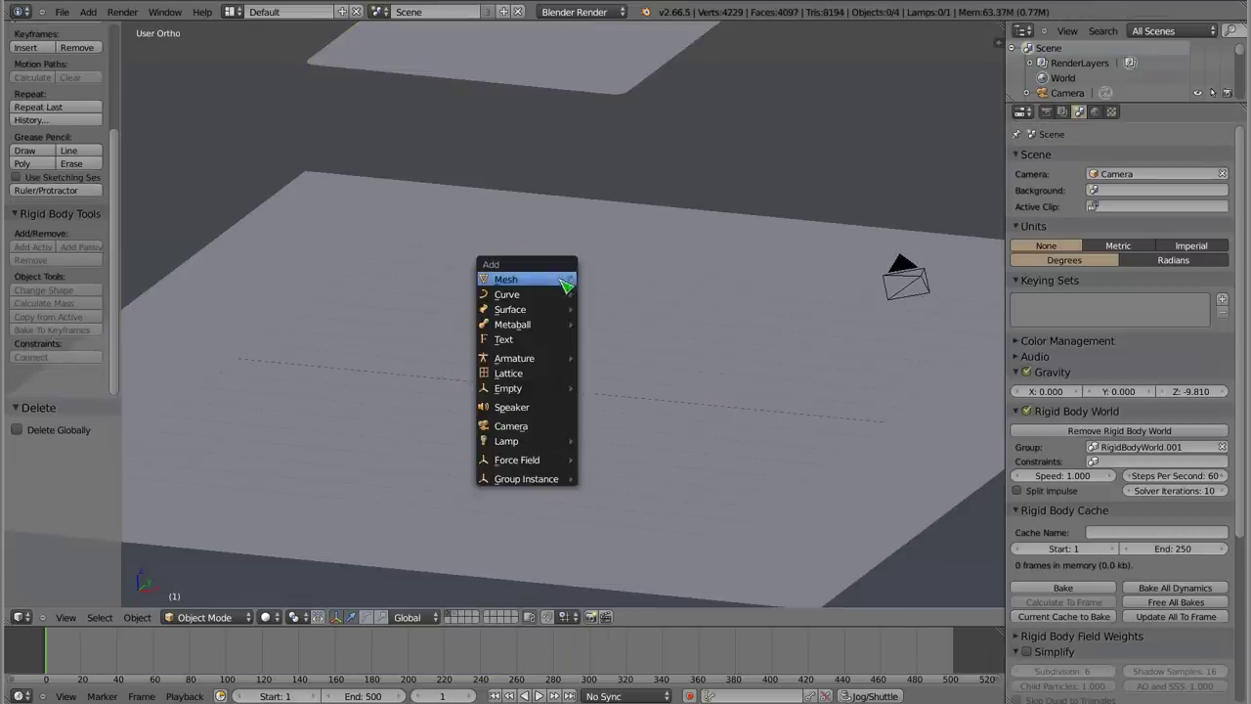
pyautogui.click(612, 291)
pyautogui.press('g')
pyautogui.press('z')
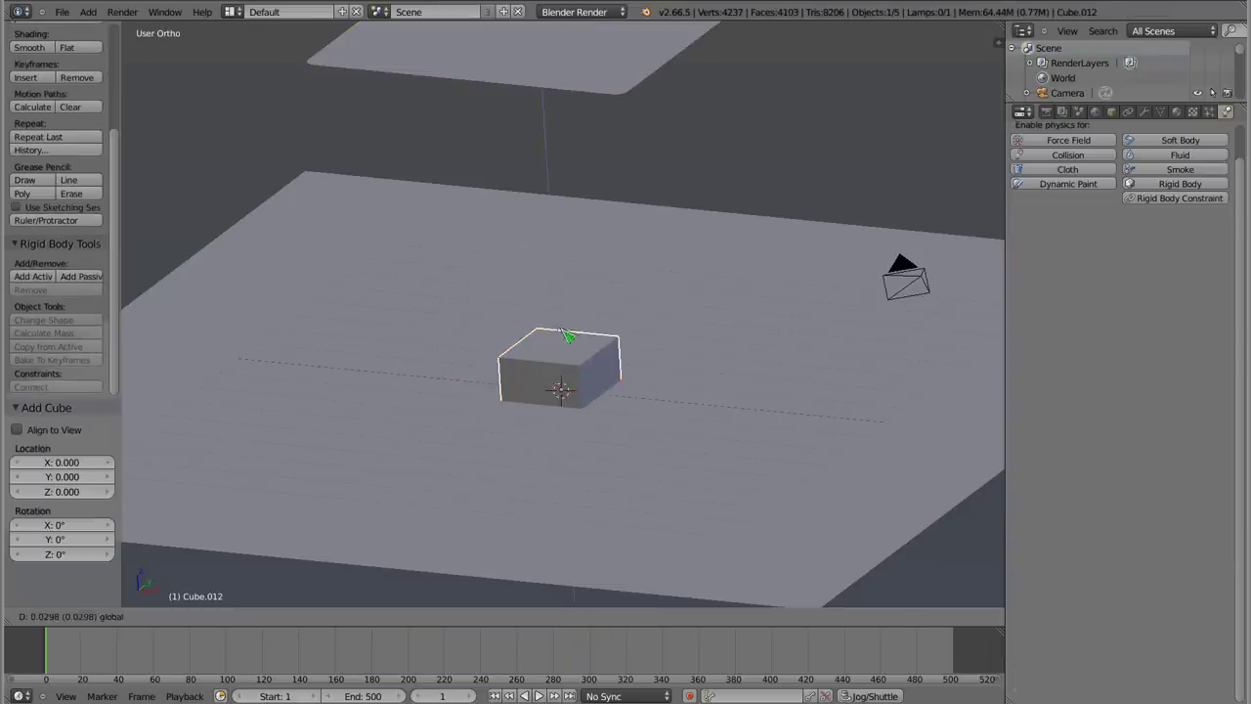
pyautogui.click(572, 334)
# - Give the cube Collision physics and expand its collision settings
pyautogui.moveTo(564, 310)
pyautogui.mouseDown(button='middle')
pyautogui.moveTo(614, 257)
pyautogui.moveTo(684, 231)
pyautogui.mouseUp(button='middle')
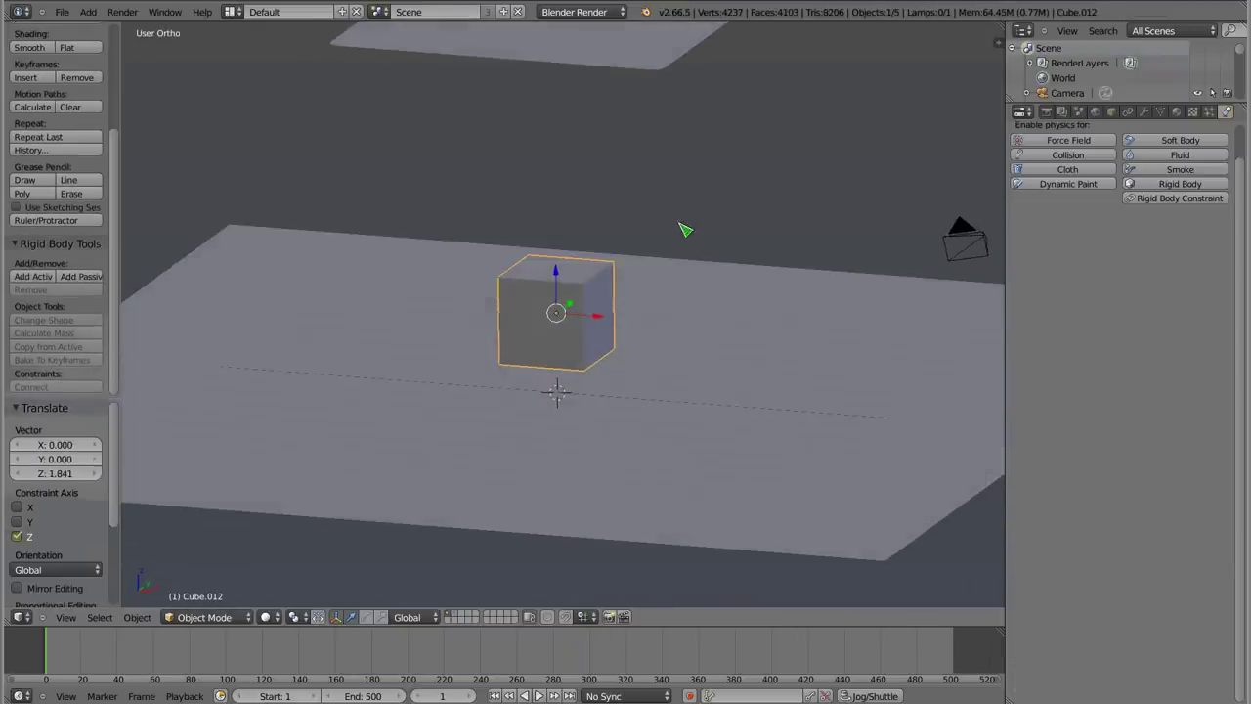
pyautogui.click(1068, 155)
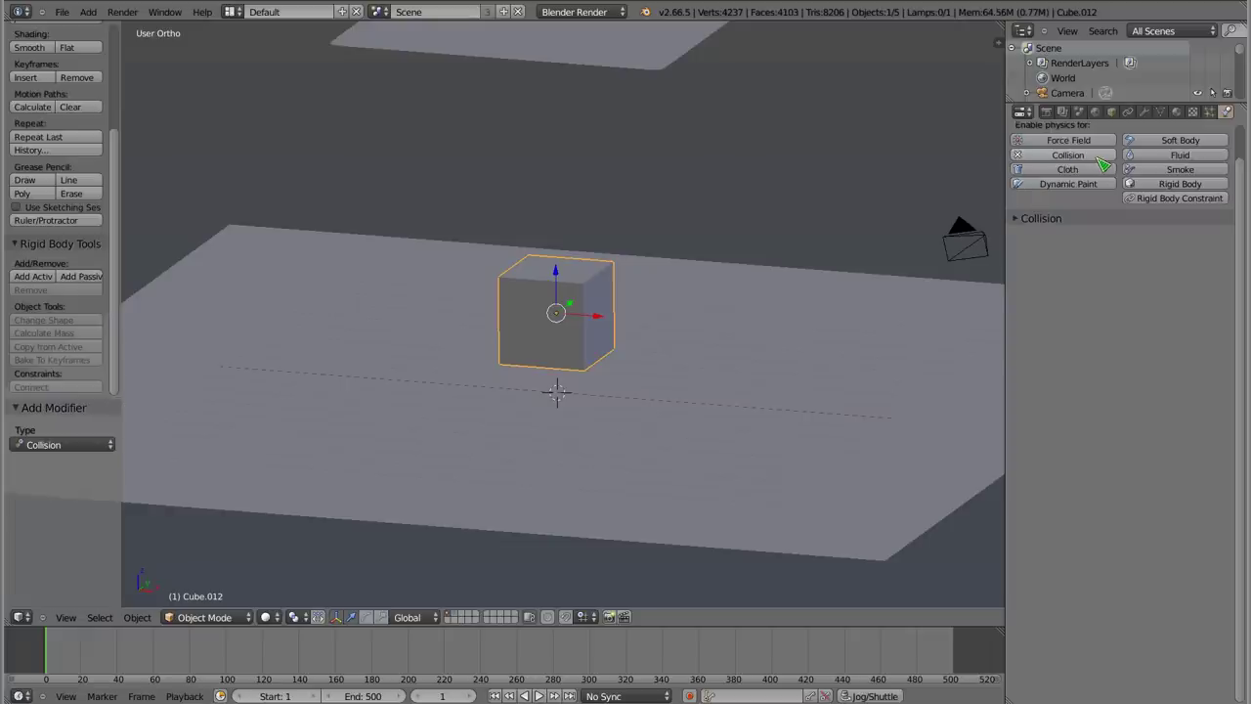
pyautogui.click(1020, 221)
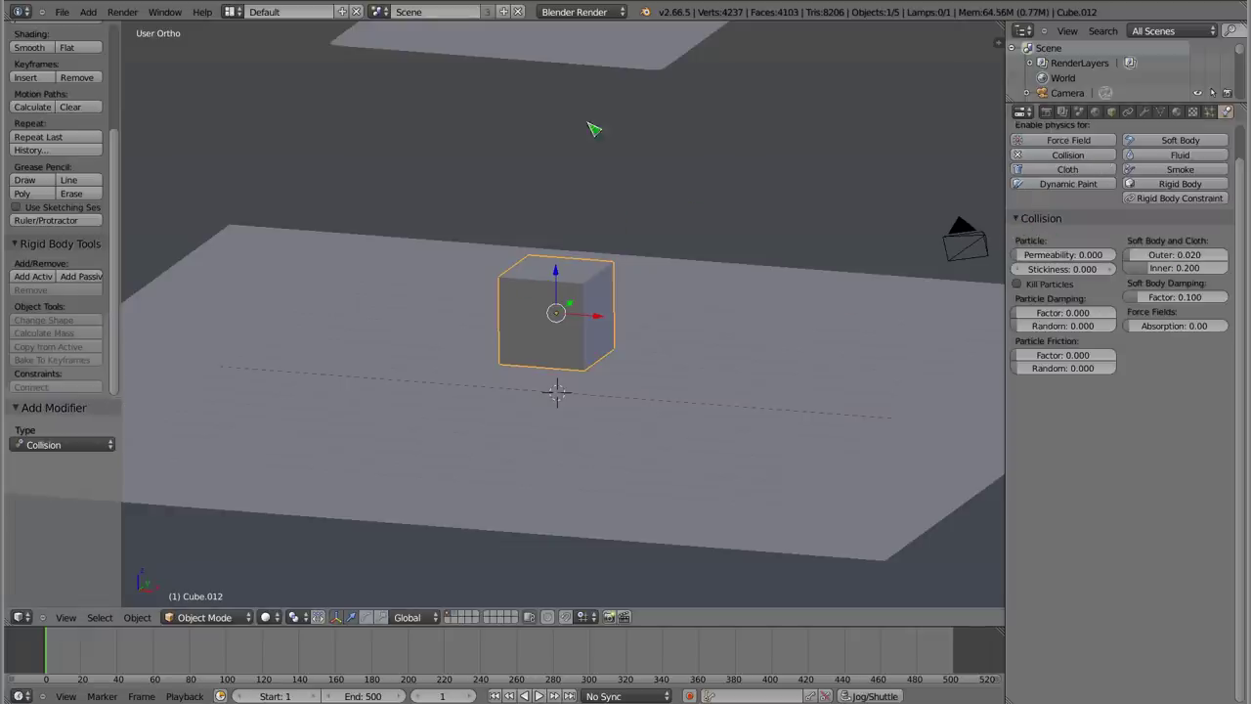
pyautogui.moveTo(581, 296); pyautogui.dragTo(637, 116, button='middle')
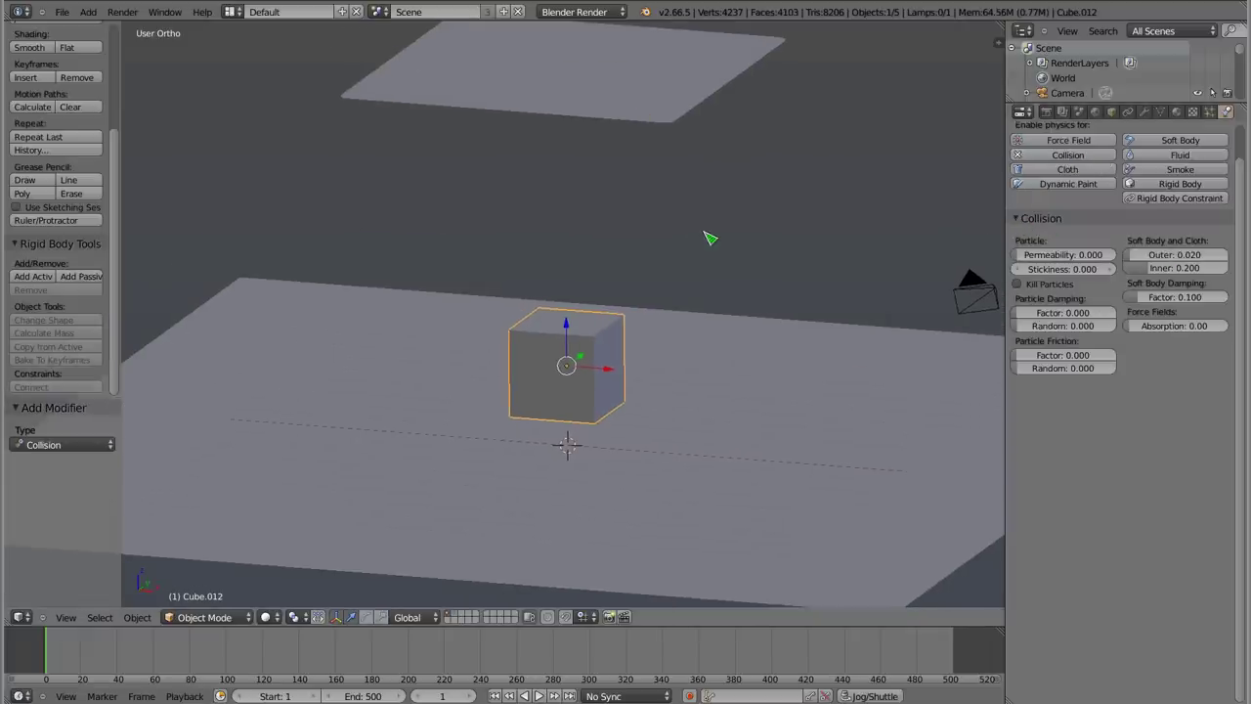
# - Play the cloth simulation and zoom in on the cube as the cloth drapes over it
pyautogui.hotkey('alt', 'a')
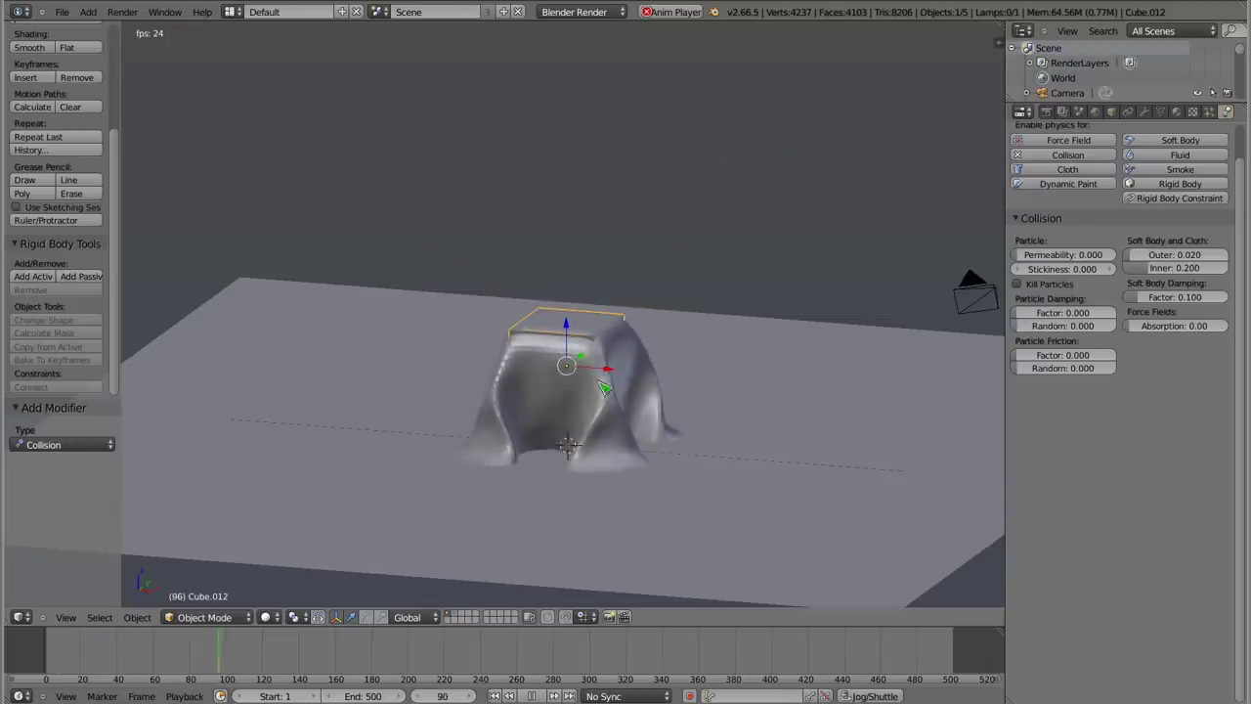
pyautogui.scroll(3, 605, 388)
pyautogui.scroll(2, 614, 295)
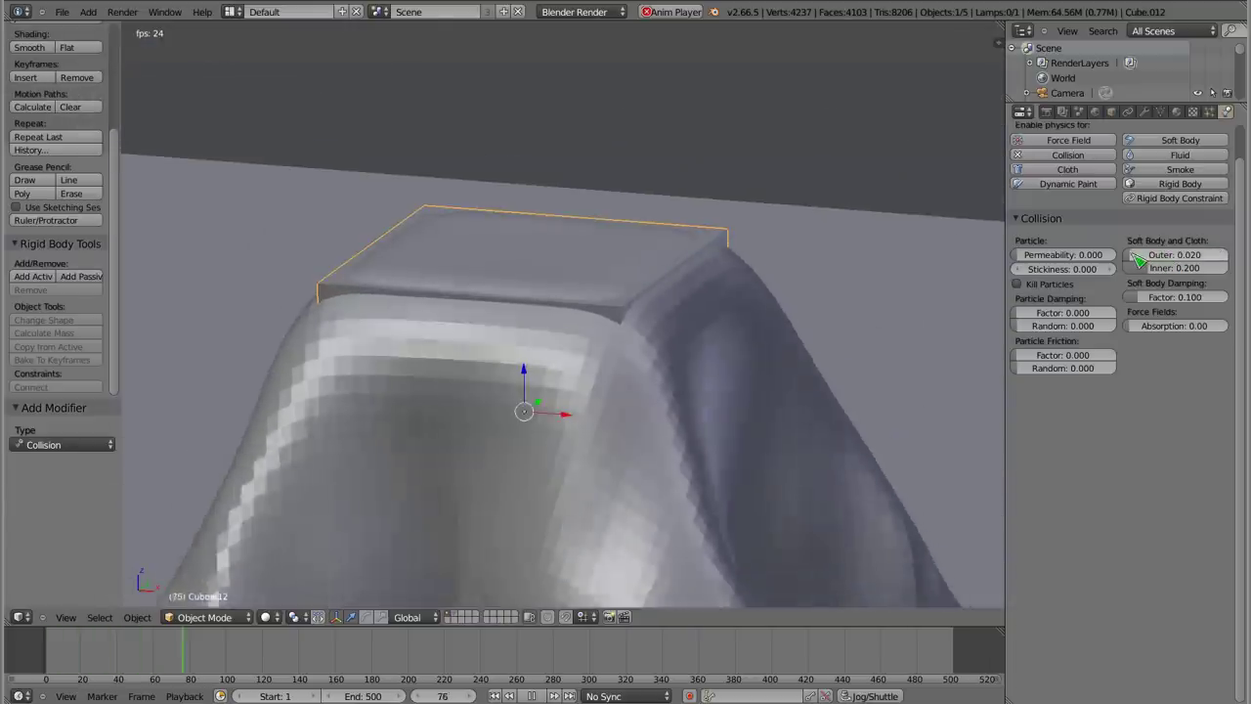
# - Replay the drape to test the cube's 0.118 outer collision distance, orbiting to inspect it
pyautogui.press('Escape')
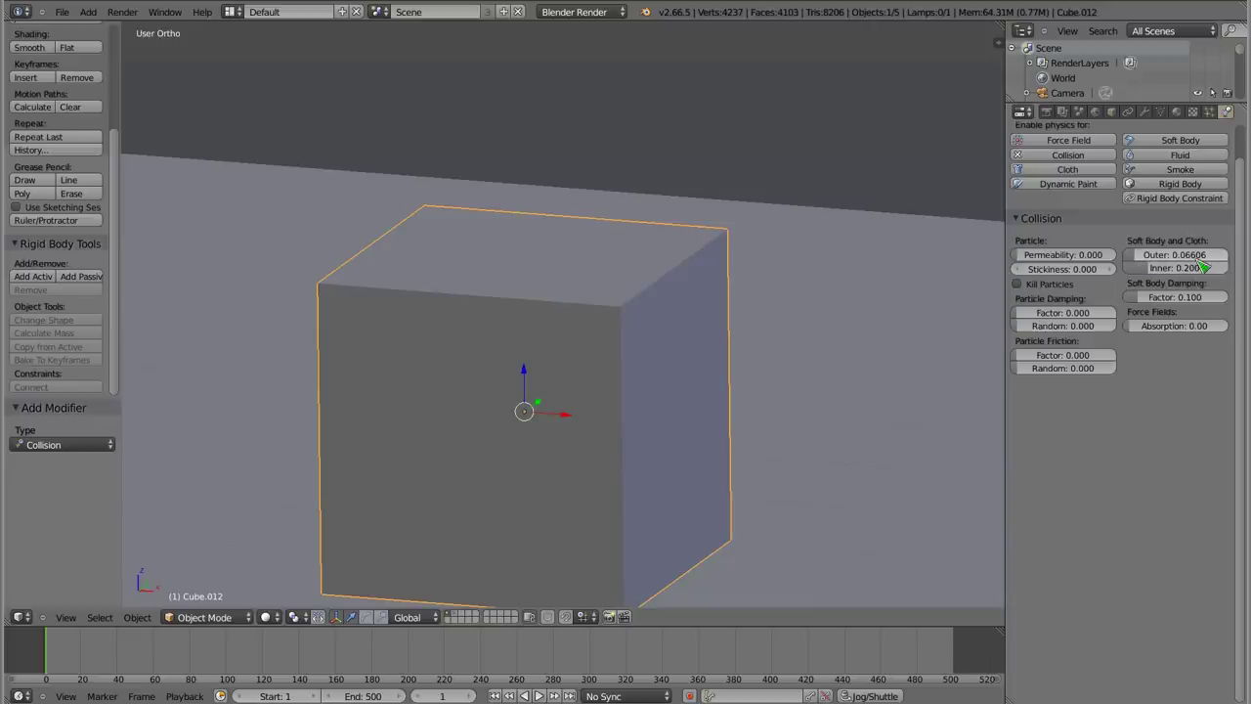
pyautogui.hotkey('alt', 'a')
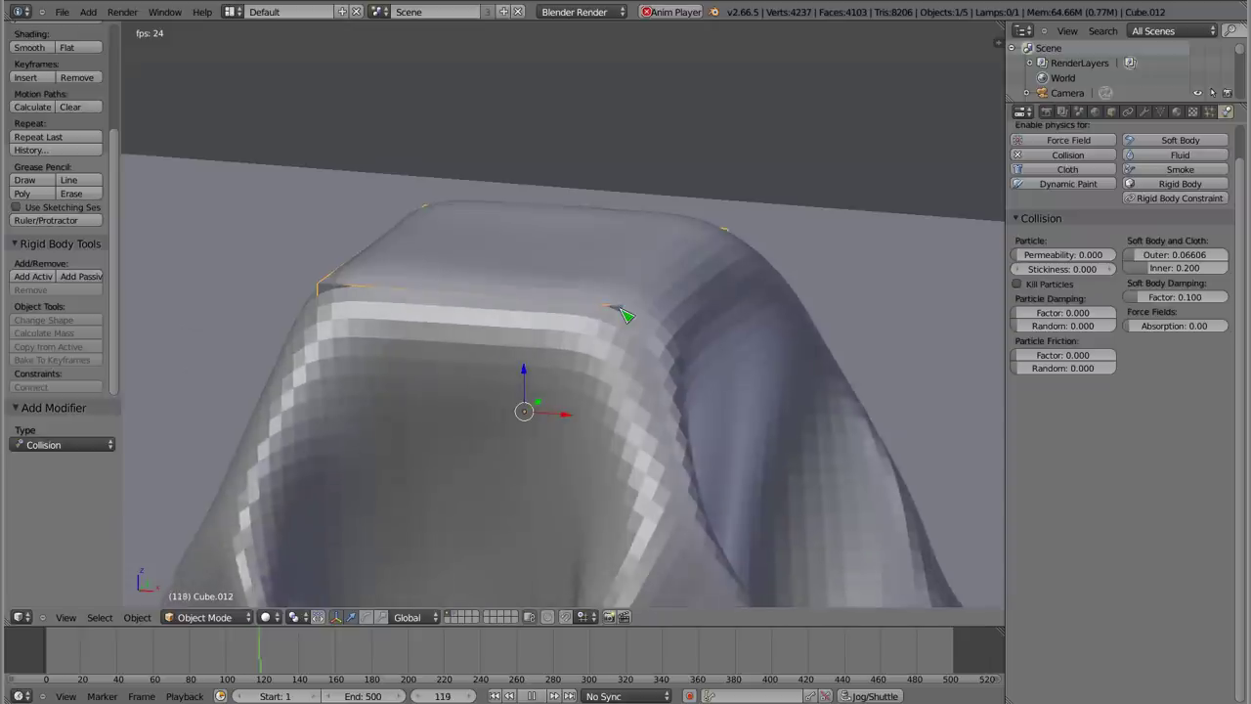
pyautogui.press('Escape')
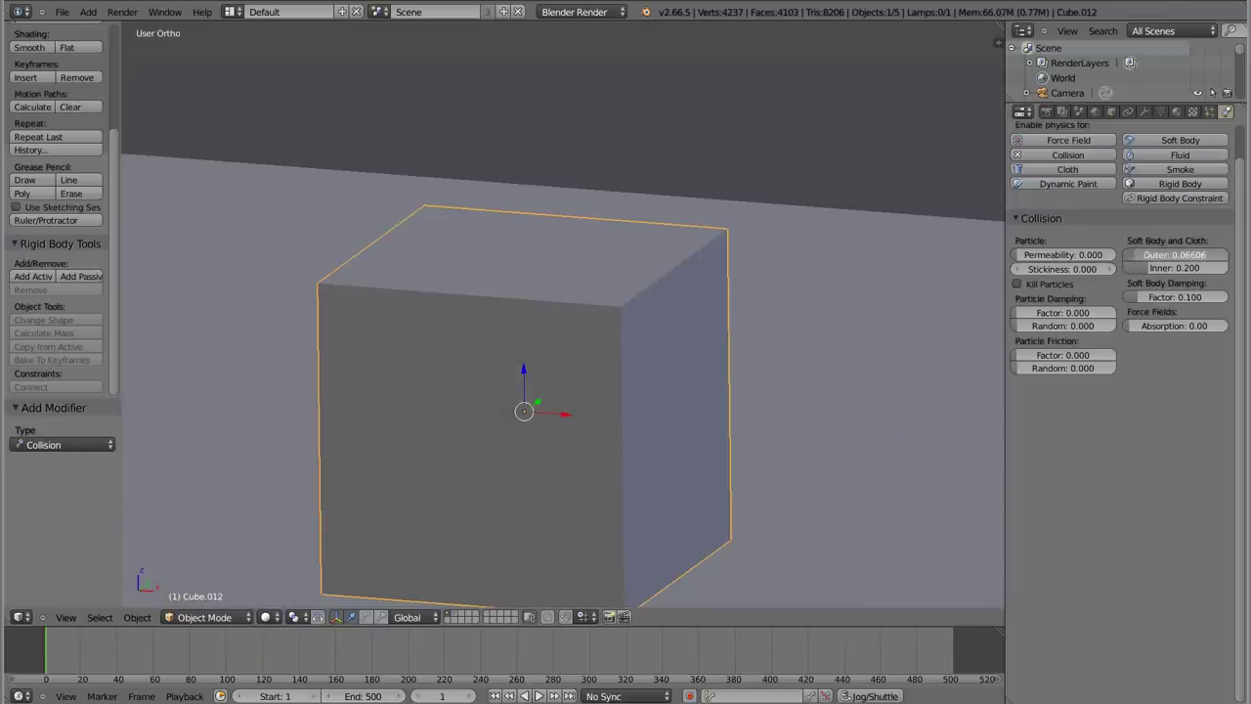
pyautogui.hotkey('alt', 'a')
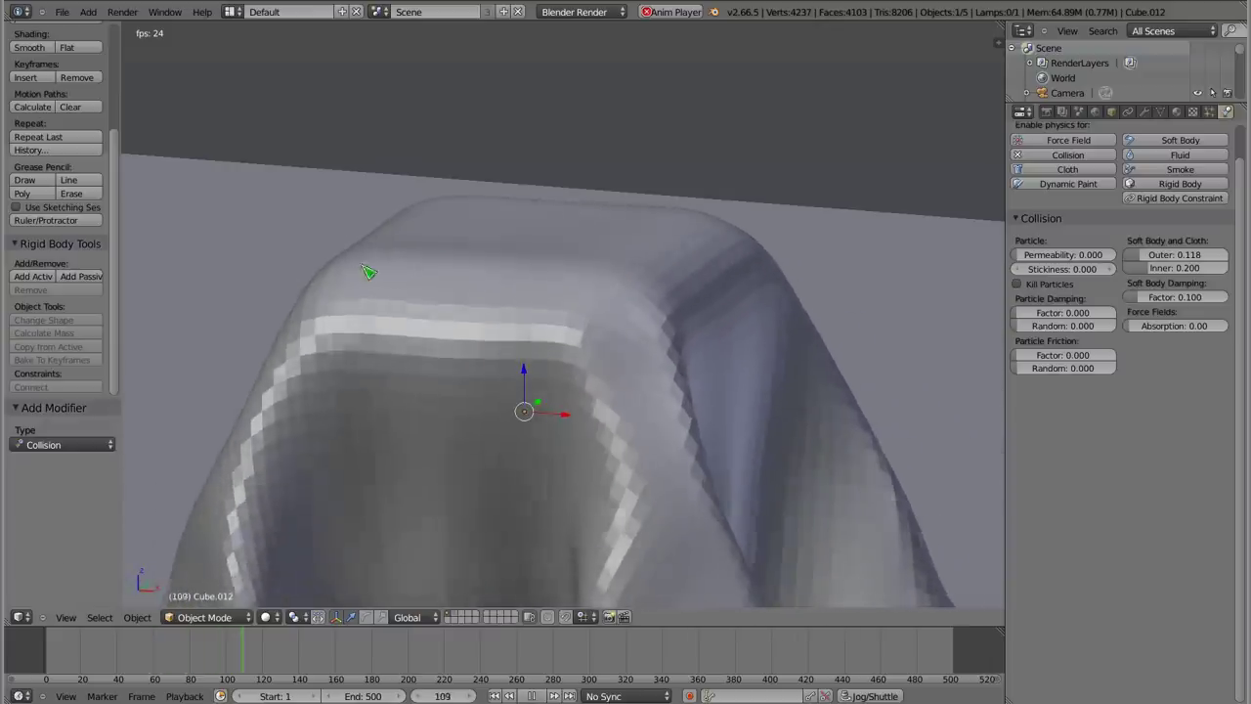
pyautogui.moveTo(489, 302)
pyautogui.mouseDown(button='middle')
pyautogui.moveTo(503, 329)
pyautogui.moveTo(628, 349)
pyautogui.moveTo(650, 310)
pyautogui.moveTo(466, 312)
pyautogui.mouseUp(button='middle')
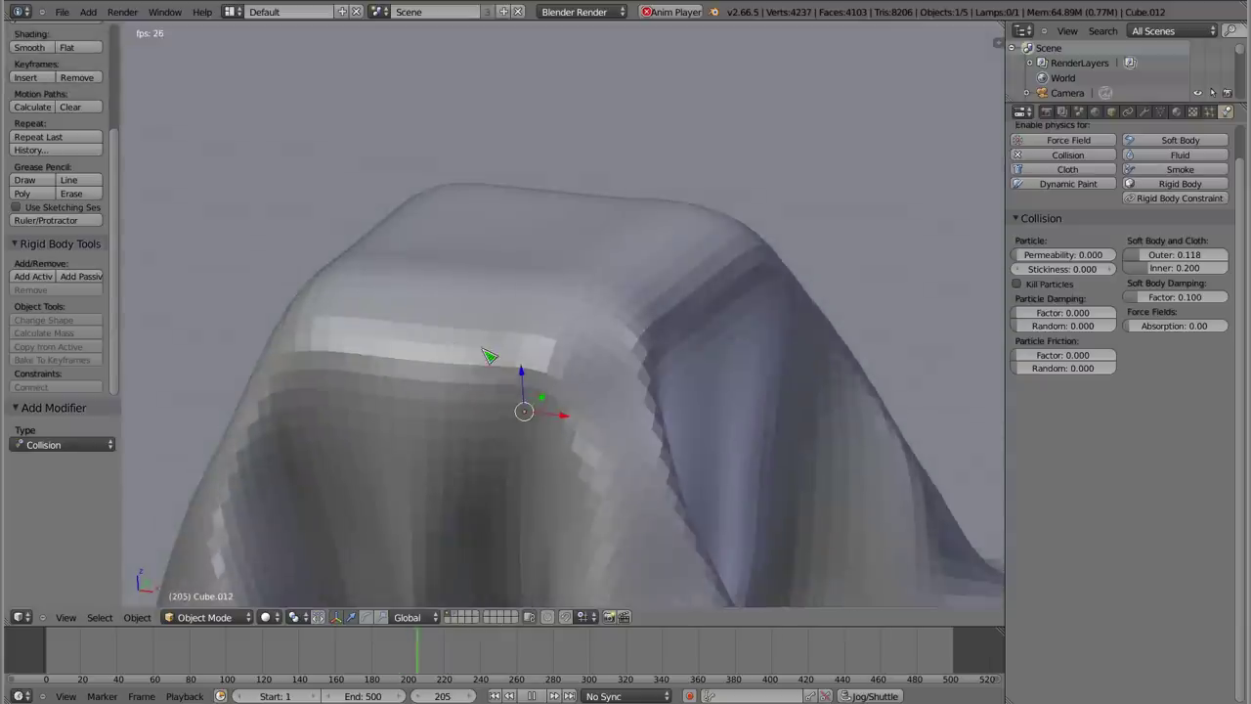
pyautogui.scroll(-5, 486, 357)
pyautogui.moveTo(483, 356); pyautogui.dragTo(516, 372, button='middle')
pyautogui.press('Escape')
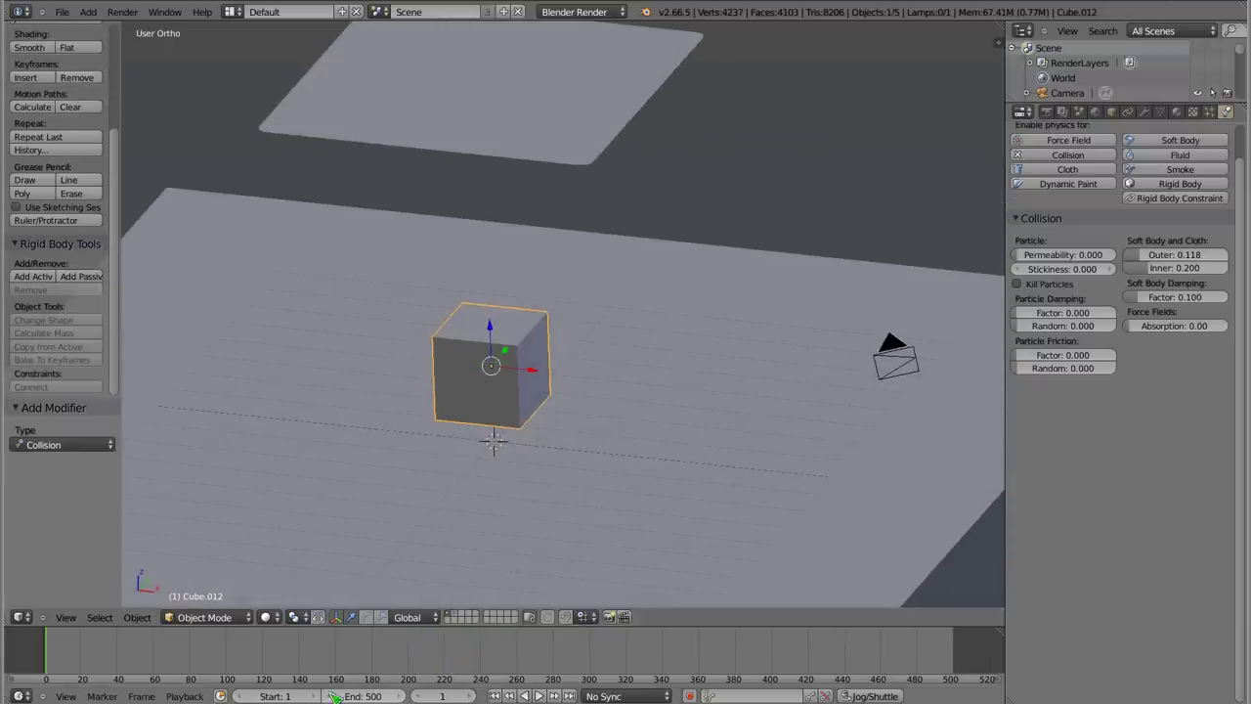
# - Shade the cloth plane Plane.002 smooth and watch it drape over the cube
pyautogui.hotkey('alt', 'a')
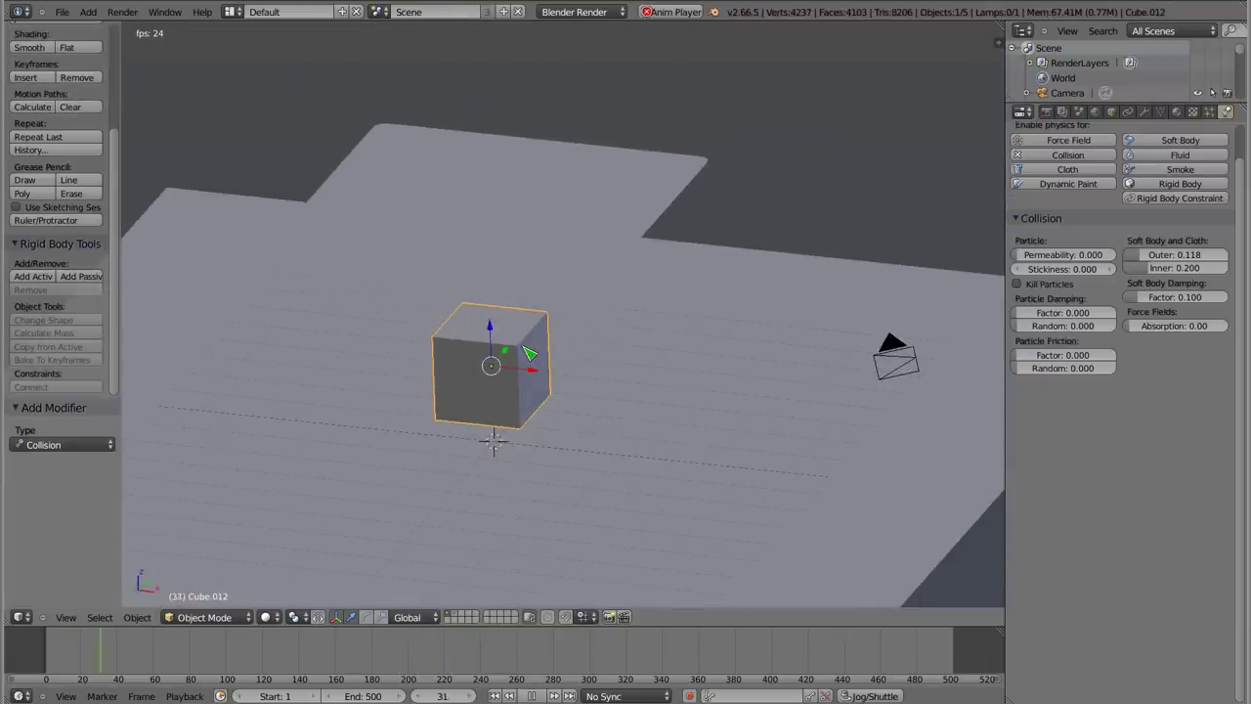
pyautogui.rightClick(528, 354)
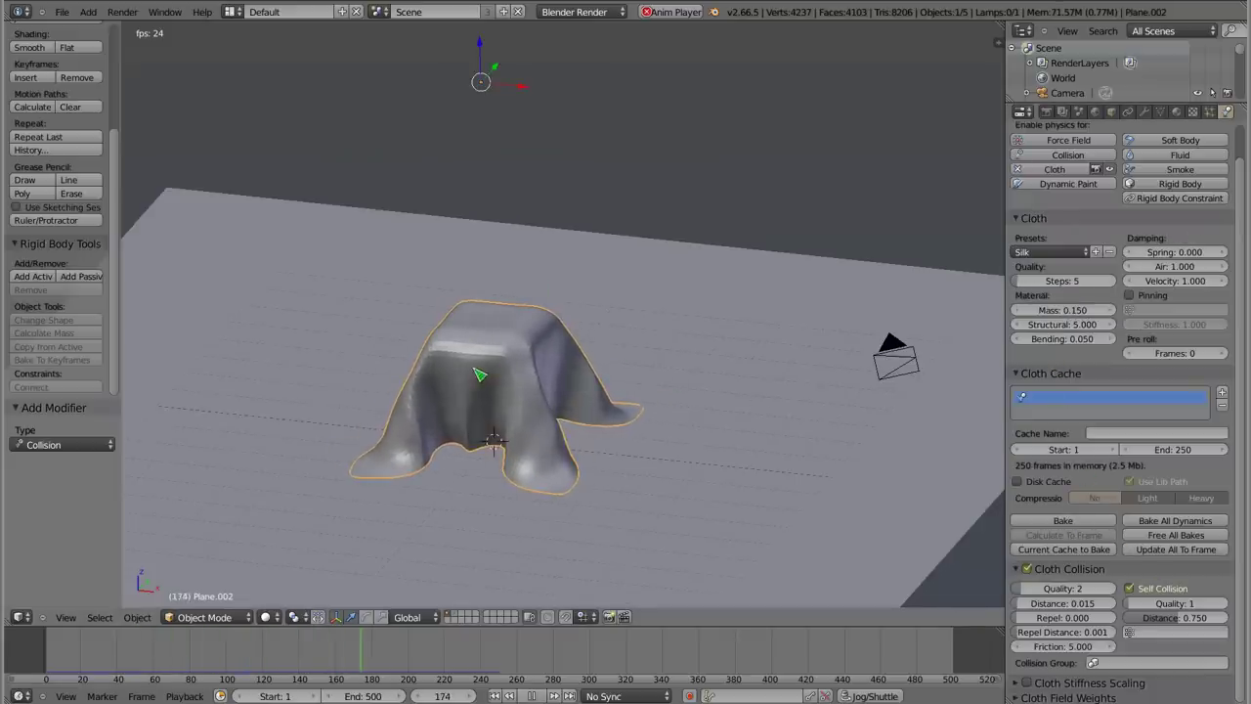
pyautogui.scroll(3, 32, 194)
pyautogui.scroll(2, 31, 194)
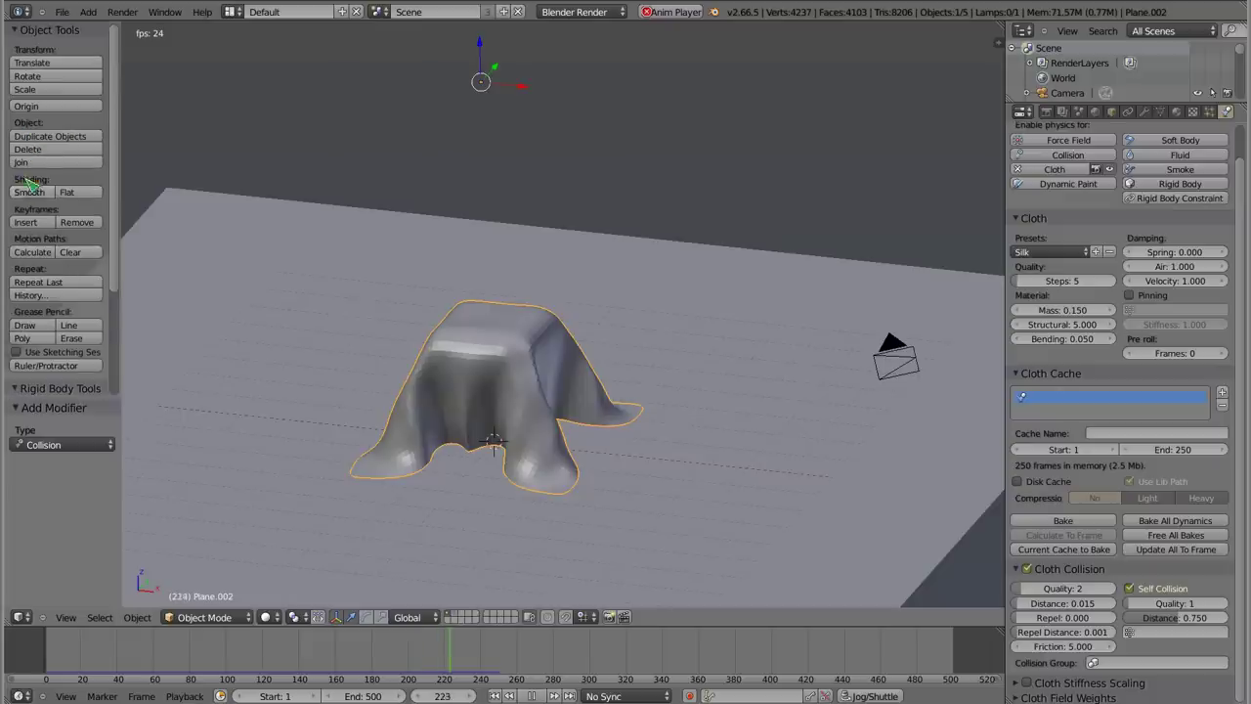
pyautogui.click(30, 192)
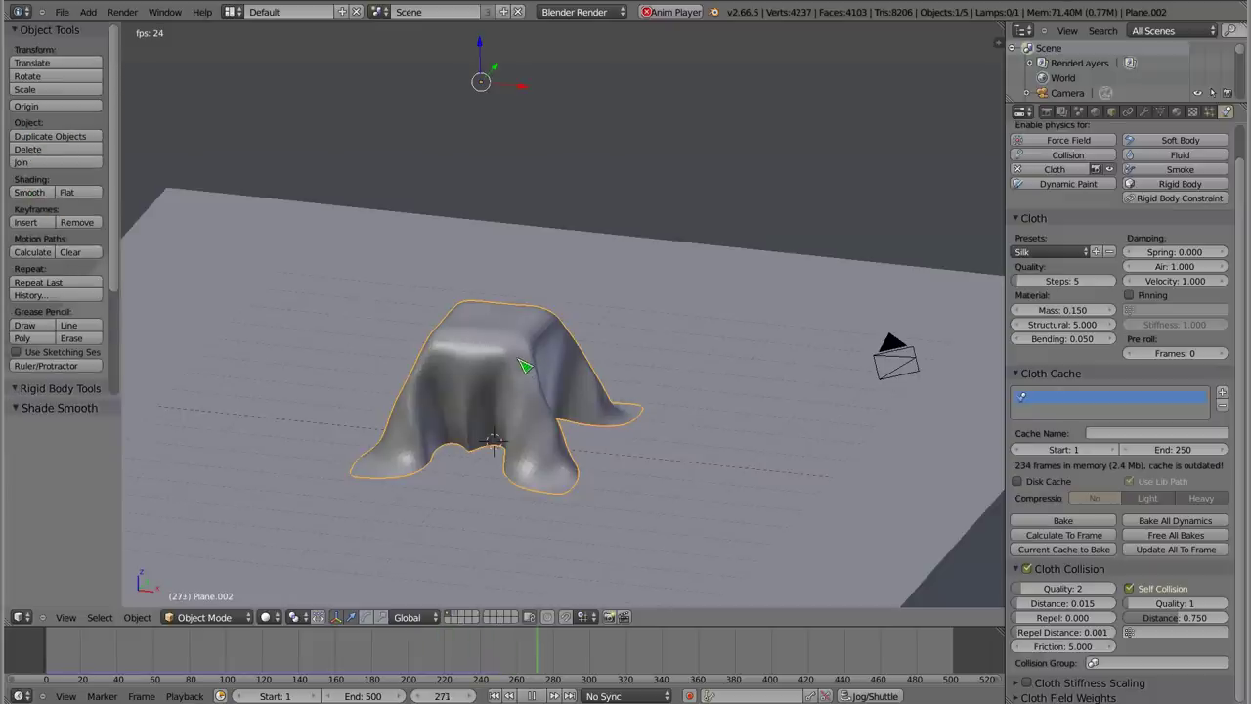
pyautogui.moveTo(499, 392); pyautogui.dragTo(498, 363, button='middle')
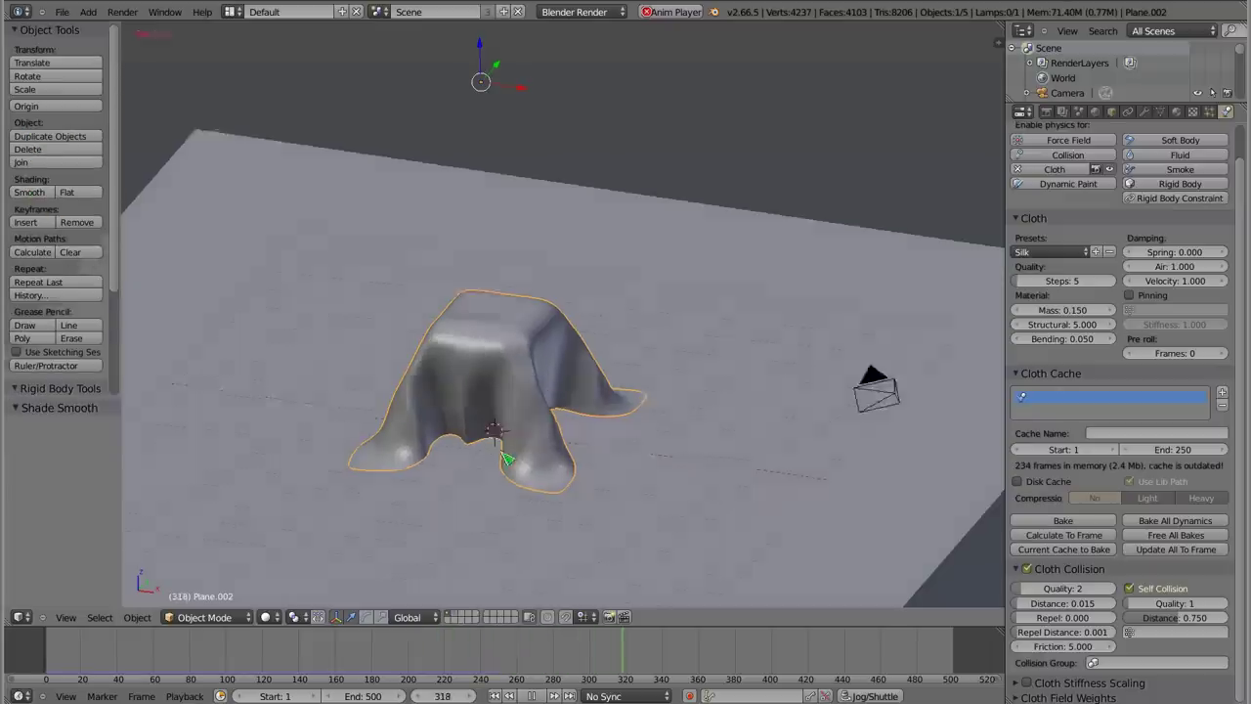
# - Reset playback, orbit to a higher view, and delete the cloth plane
pyautogui.press('Escape')
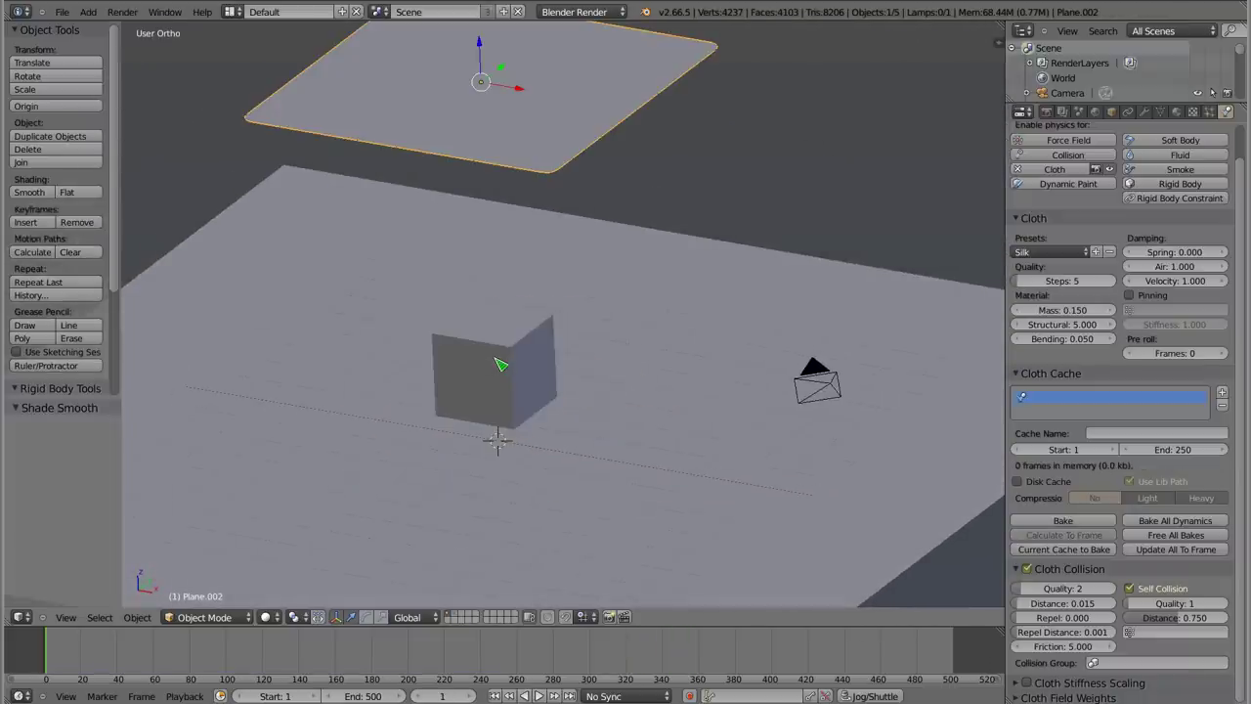
pyautogui.moveTo(500, 349)
pyautogui.mouseDown(button='middle')
pyautogui.moveTo(578, 270)
pyautogui.moveTo(573, 285)
pyautogui.mouseUp(button='middle')
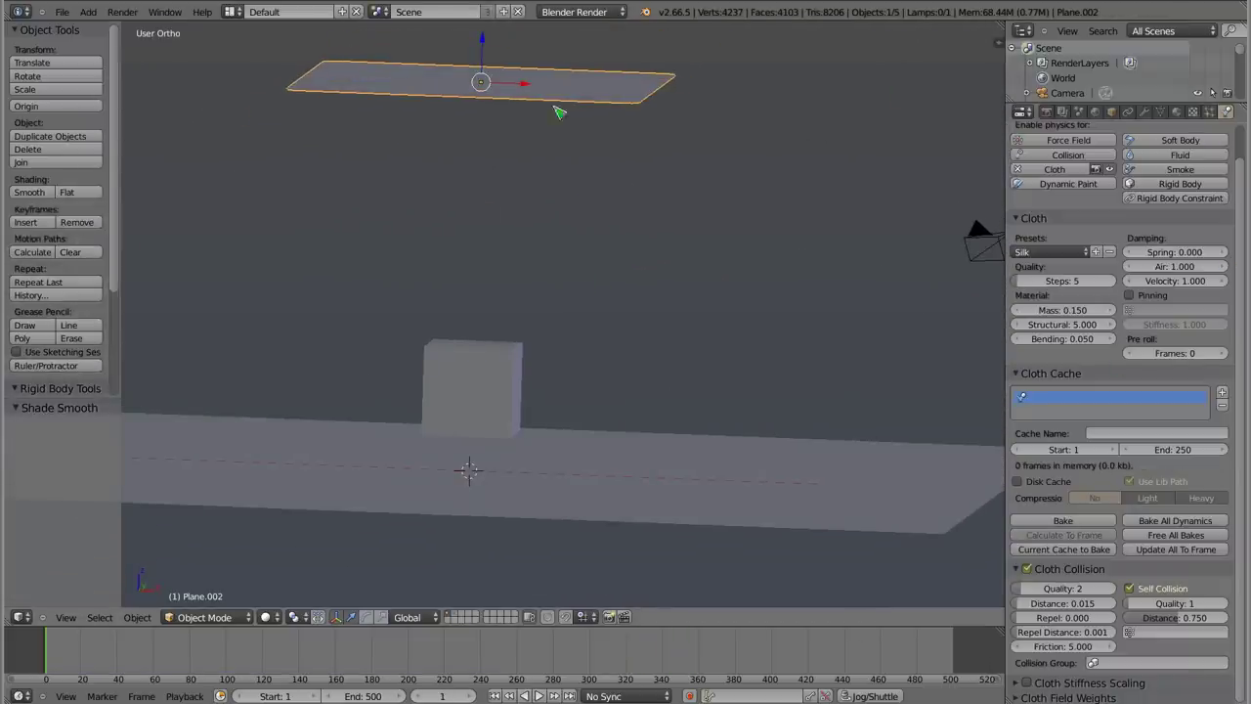
pyautogui.moveTo(547, 266)
pyautogui.mouseDown(button='middle')
pyautogui.moveTo(522, 323)
pyautogui.moveTo(511, 306)
pyautogui.moveTo(536, 340)
pyautogui.mouseUp(button='middle')
pyautogui.scroll(-3, 516, 309)
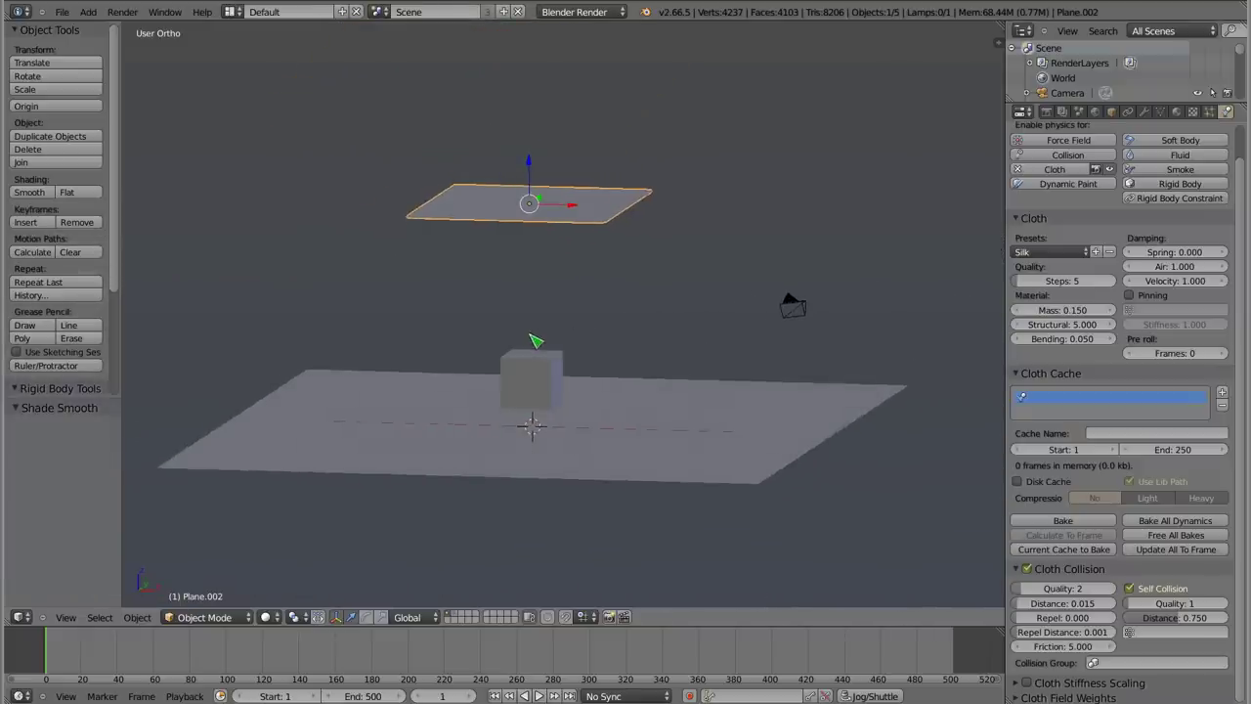
pyautogui.press('x')
pyautogui.click(571, 213)
# - Delete the collision cube and select the floor plane Plane.001
pyautogui.rightClick(547, 370)
pyautogui.press('Delete')
pyautogui.moveTo(547, 369)
pyautogui.mouseDown(button='middle')
pyautogui.moveTo(564, 323)
pyautogui.moveTo(561, 366)
pyautogui.moveTo(536, 307)
pyautogui.moveTo(423, 242)
pyautogui.mouseUp(button='middle')
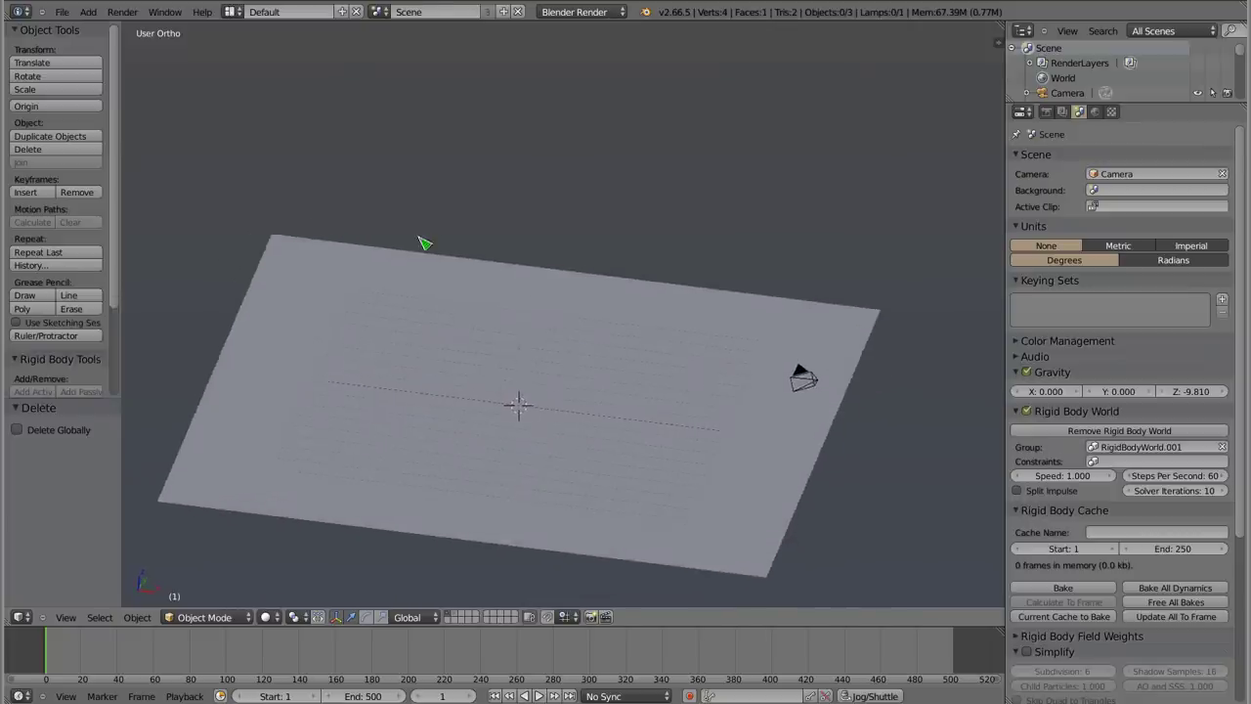
pyautogui.rightClick(540, 320)
pyautogui.moveTo(545, 280); pyautogui.dragTo(536, 257, button='middle')
# - Subdivide the floor plane twice with 3 cuts into a 6400-face grid, raised 0.08151 along Z
pyautogui.press('Tab')
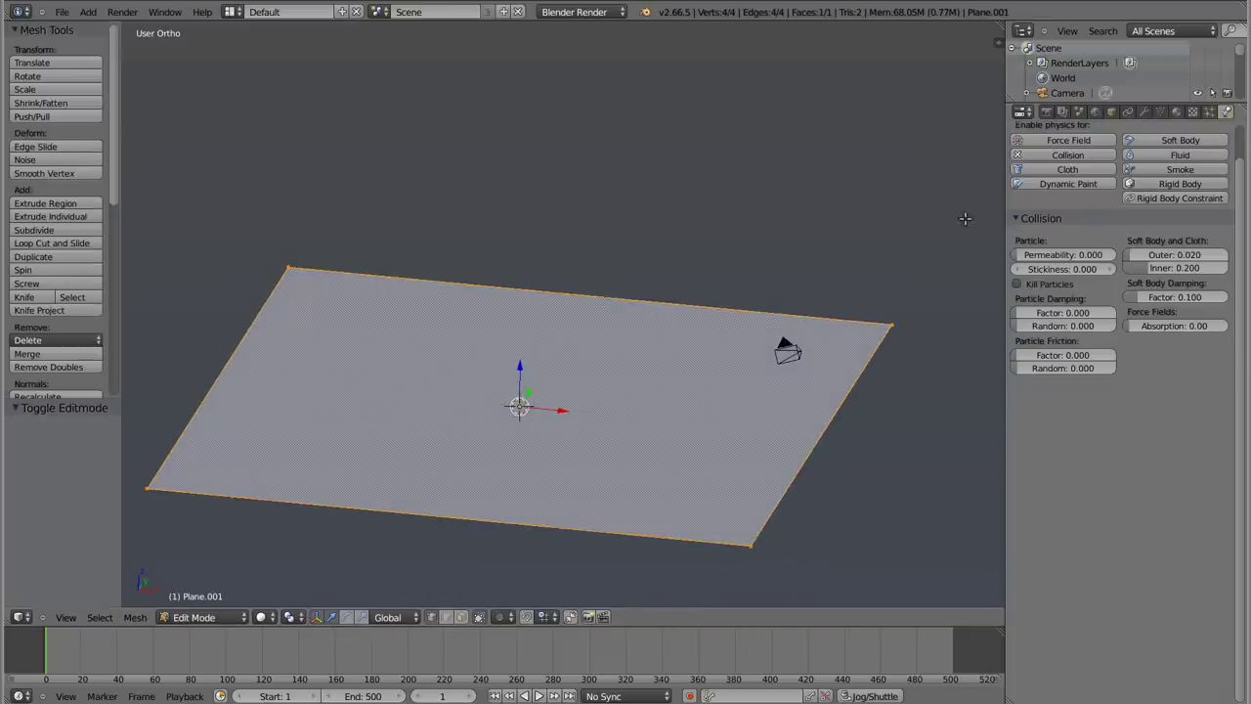
pyautogui.press('w')
pyautogui.click(530, 223)
pyautogui.press('w')
pyautogui.click(529, 224)
pyautogui.moveTo(55, 443); pyautogui.dragTo(438, 412)
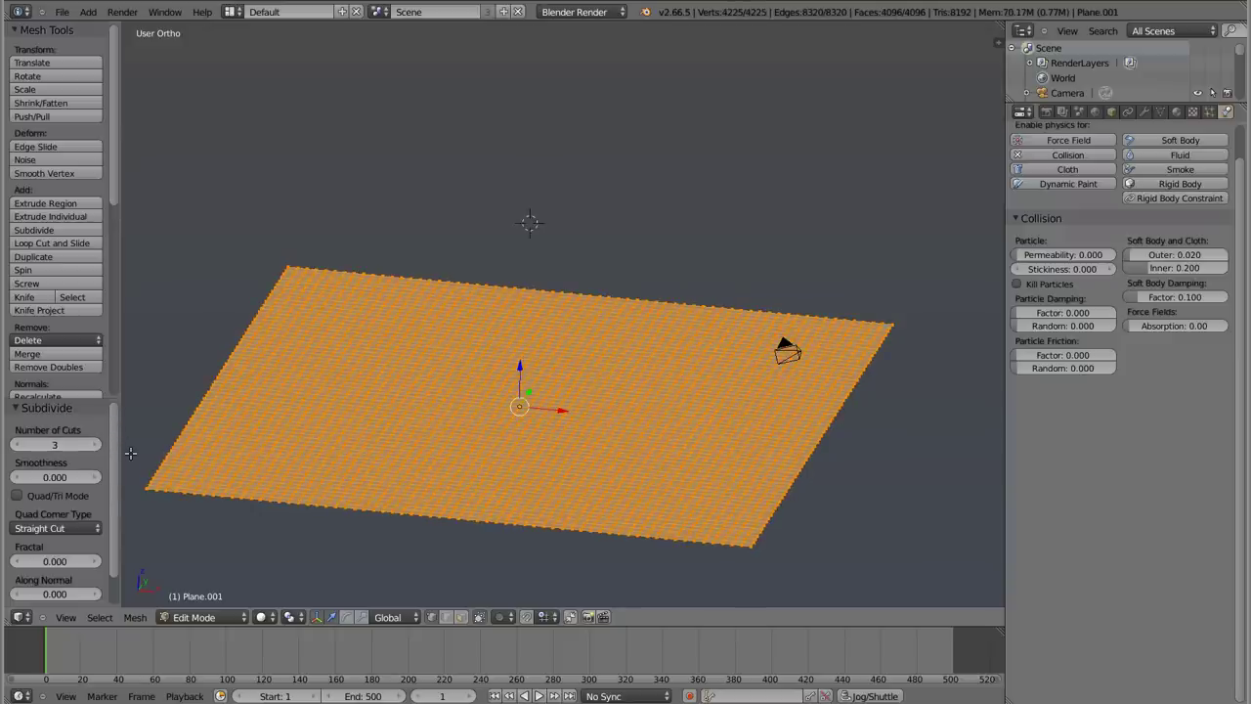
pyautogui.press('Tab')
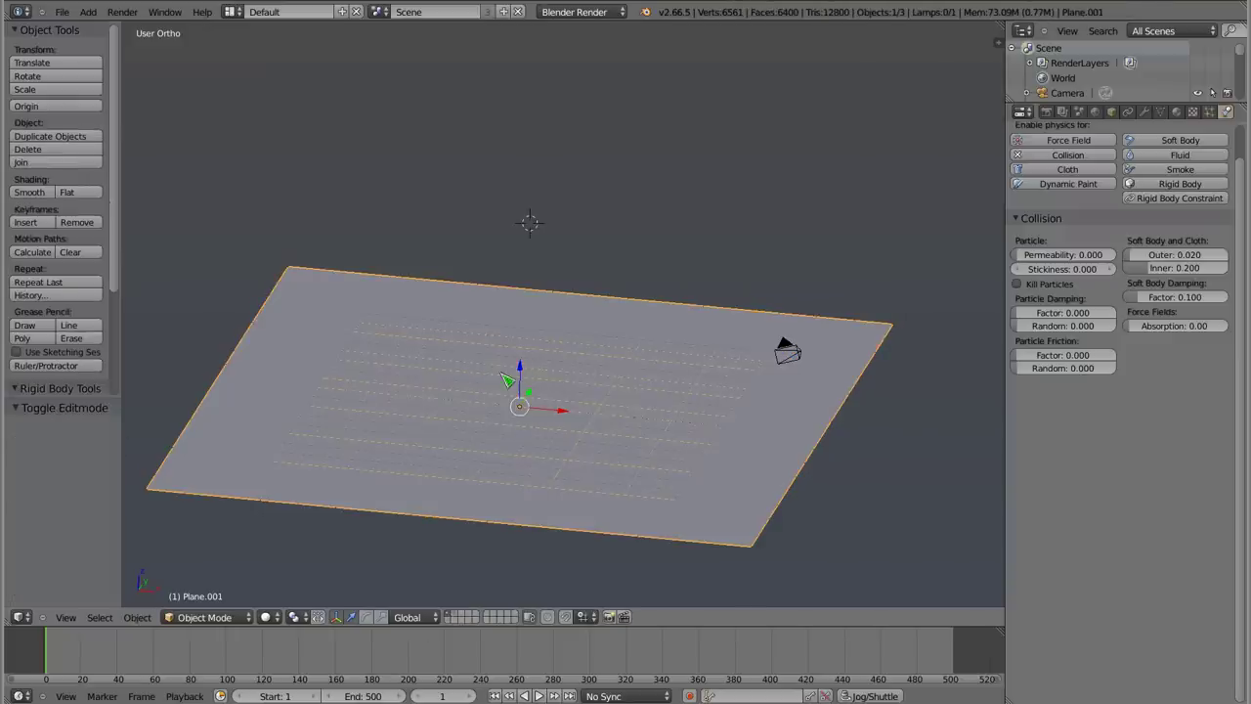
pyautogui.moveTo(526, 377); pyautogui.dragTo(527, 403)
pyautogui.moveTo(528, 430)
pyautogui.mouseDown(button='middle')
pyautogui.moveTo(528, 404)
pyautogui.moveTo(611, 382)
pyautogui.mouseUp(button='middle')
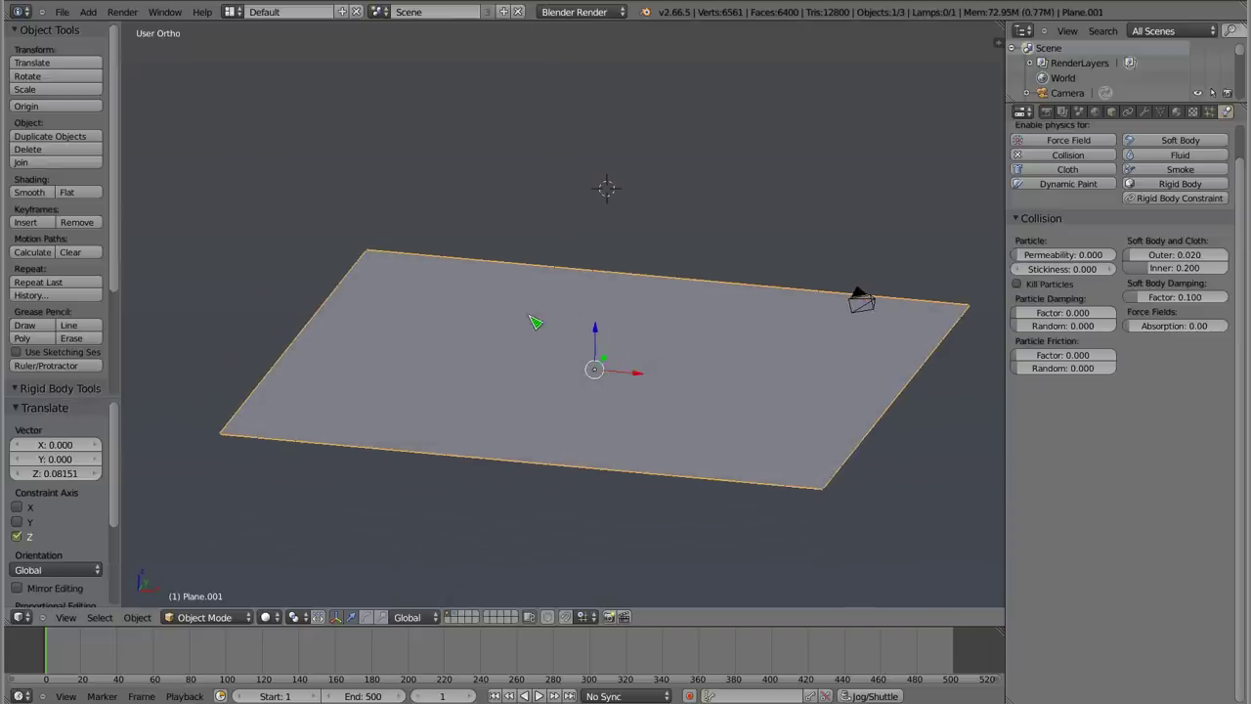
# - Add a UV sphere scaled down to 0.385
pyautogui.hotkey('shift', 'a')
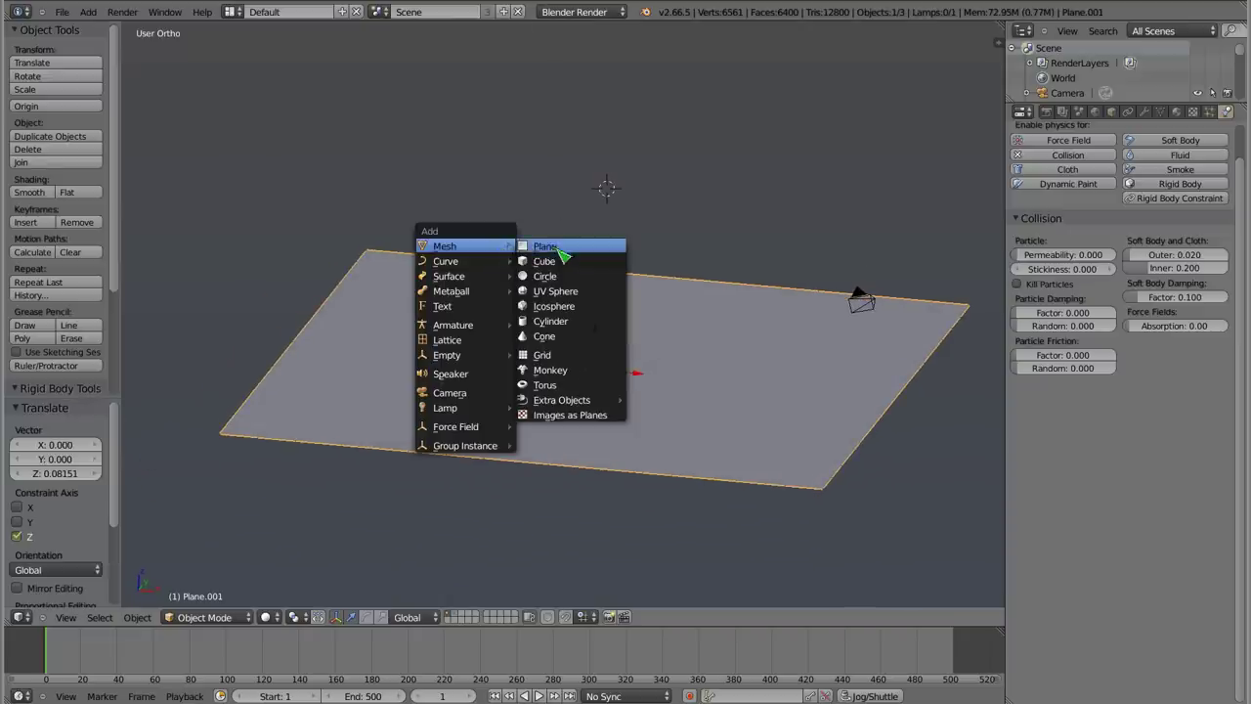
pyautogui.click(577, 293)
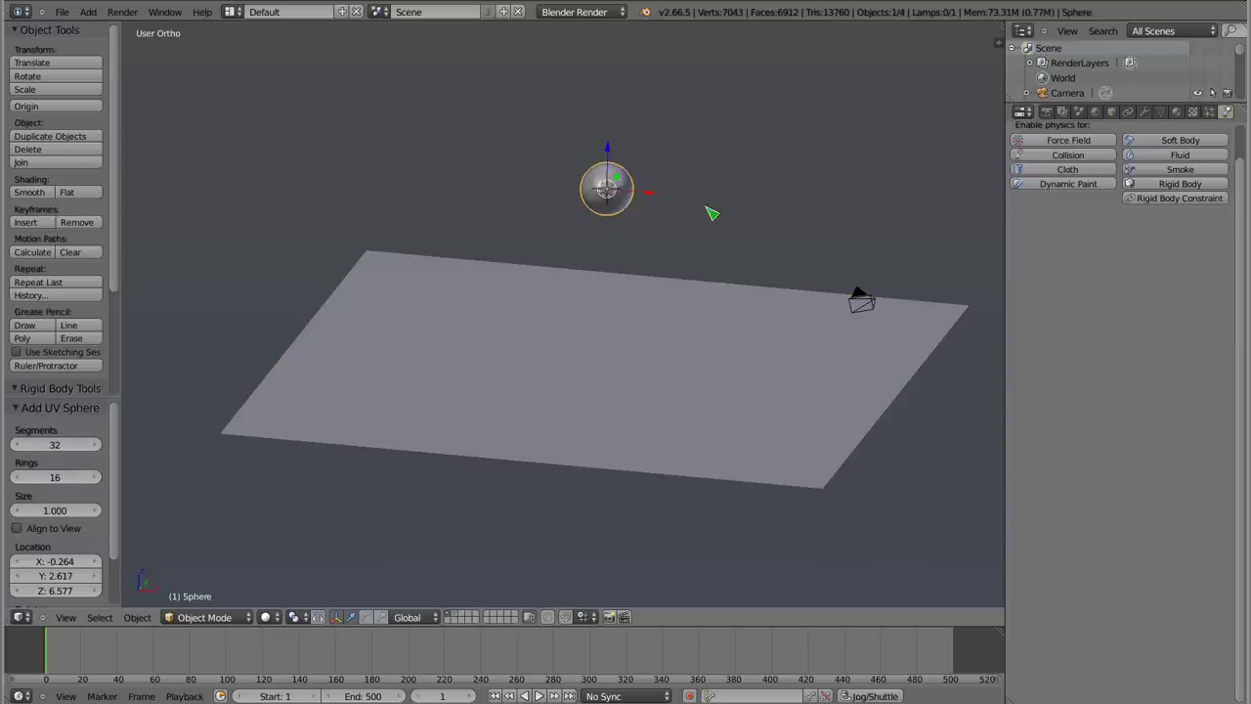
pyautogui.press('s')
pyautogui.click(640, 179)
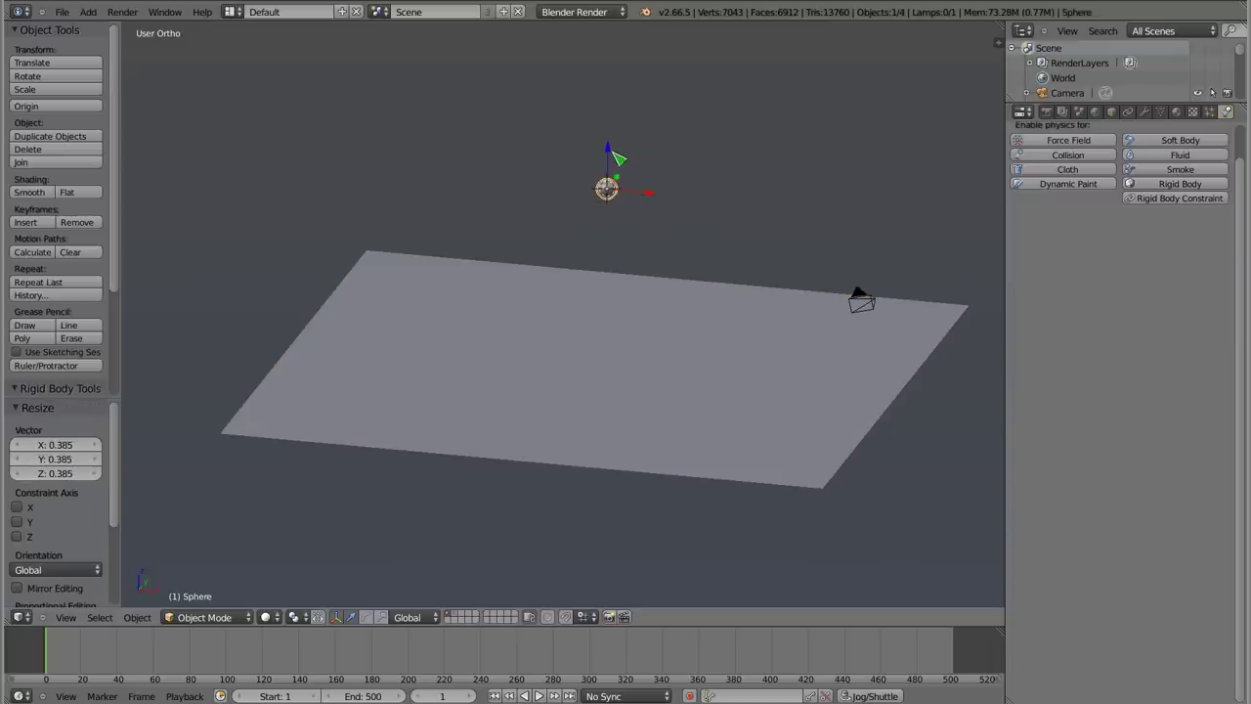
# - Lower the sphere 6.403 along Z to just above the plane and view it from above
pyautogui.moveTo(614, 153); pyautogui.dragTo(601, 212)
pyautogui.moveTo(577, 314); pyautogui.dragTo(578, 325)
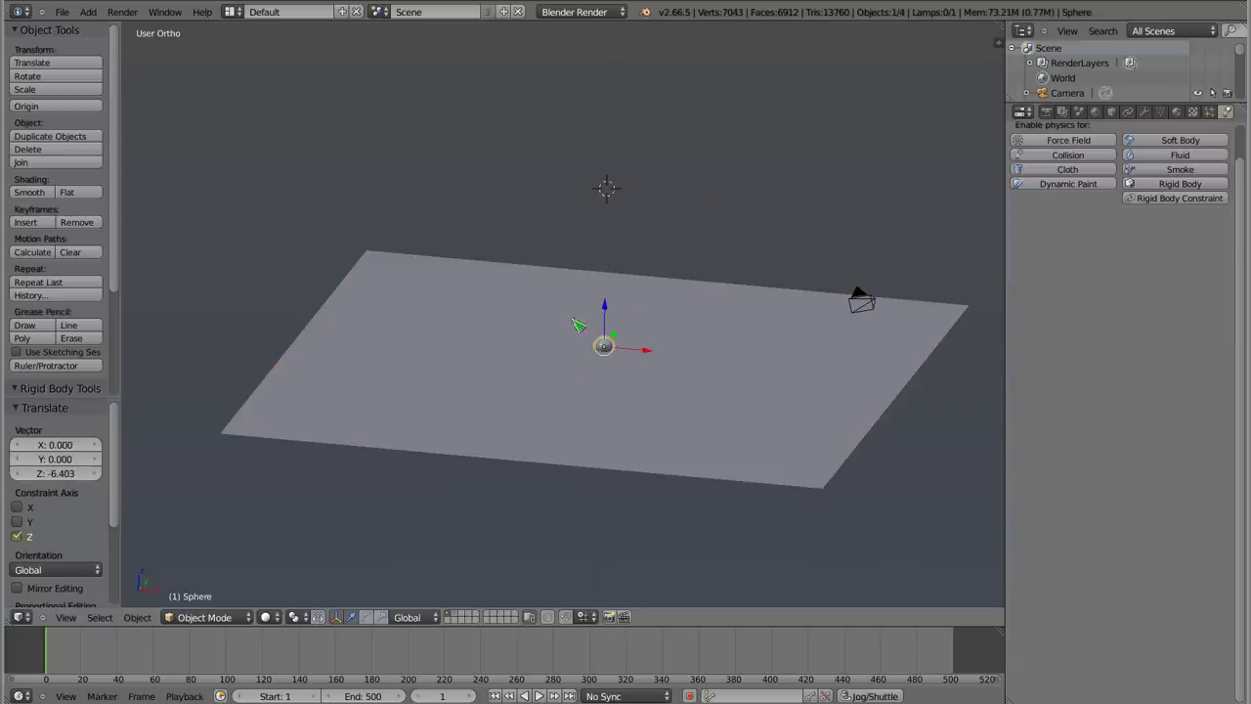
pyautogui.moveTo(505, 309)
pyautogui.mouseDown(button='middle')
pyautogui.moveTo(558, 413)
pyautogui.moveTo(619, 240)
pyautogui.moveTo(567, 201)
pyautogui.moveTo(592, 254)
pyautogui.mouseUp(button='middle')
pyautogui.keyDown('shift'); pyautogui.moveTo(629, 414); pyautogui.dragTo(589, 365, button='middle'); pyautogui.keyUp('shift')
pyautogui.moveTo(452, 380); pyautogui.dragTo(435, 326, button='middle')
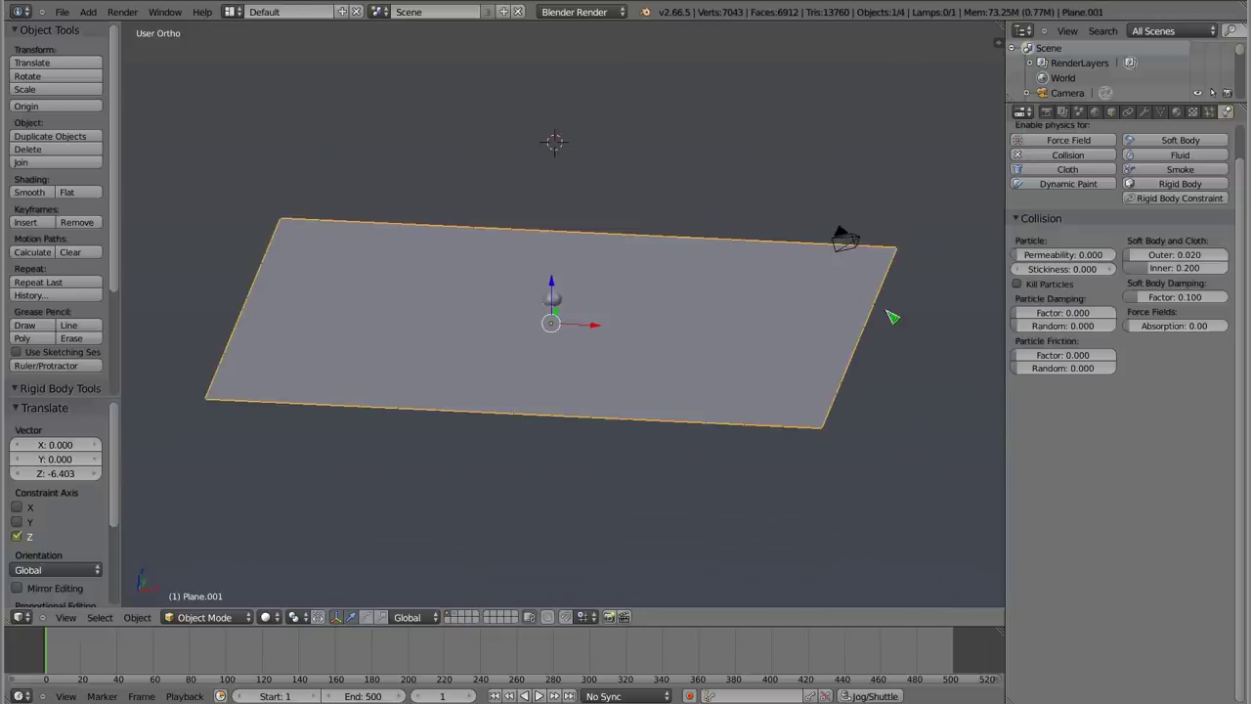
# - Enable Dynamic Paint on the sphere as a Brush with Mesh Volume paint source
pyautogui.click(1021, 224)
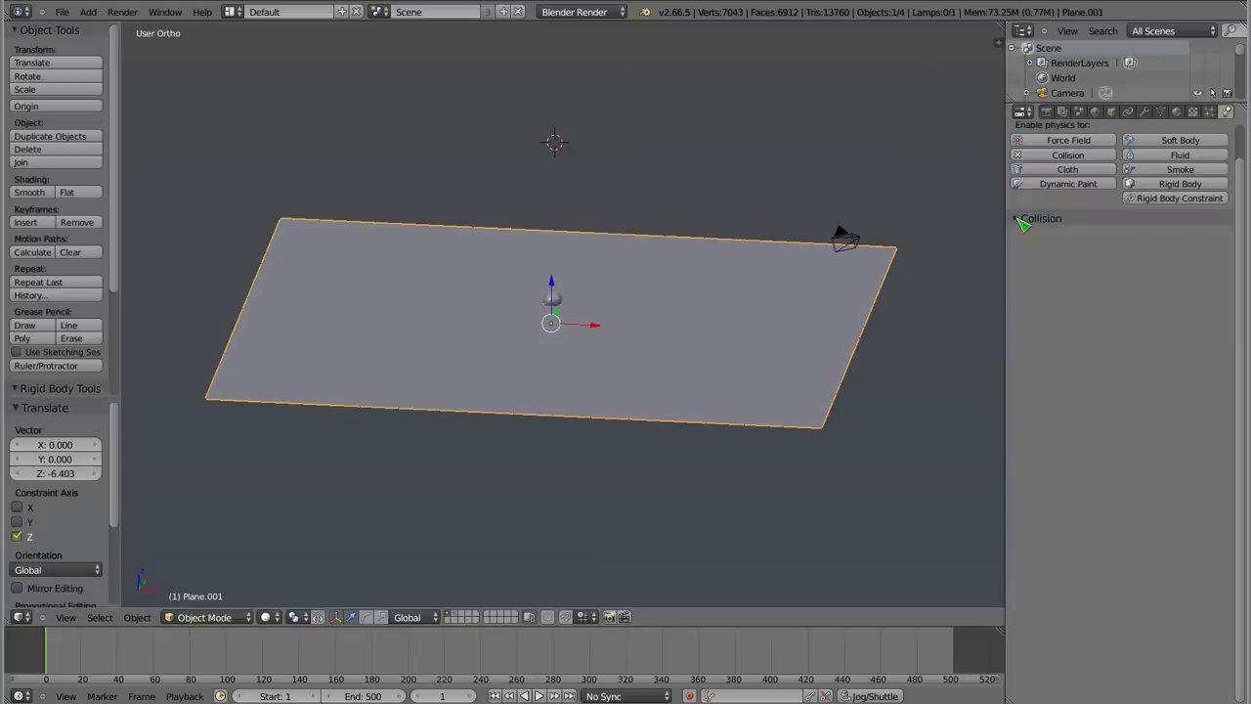
pyautogui.click(1070, 185)
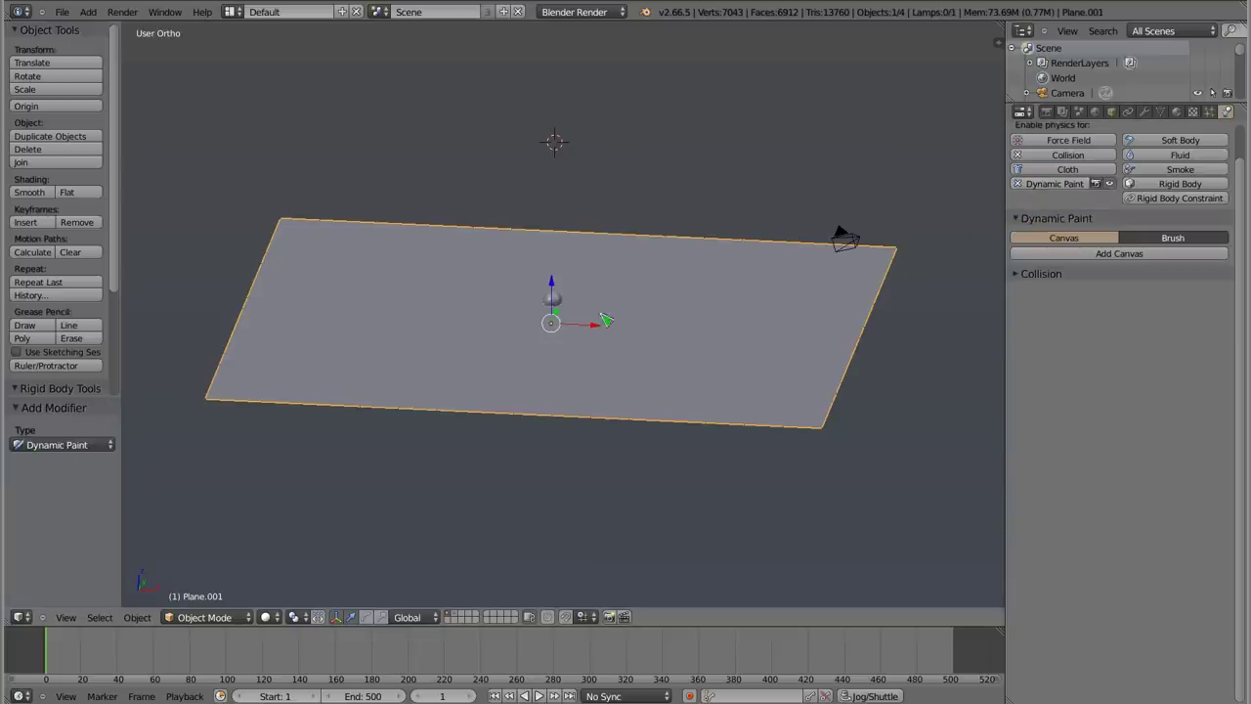
pyautogui.rightClick(563, 301)
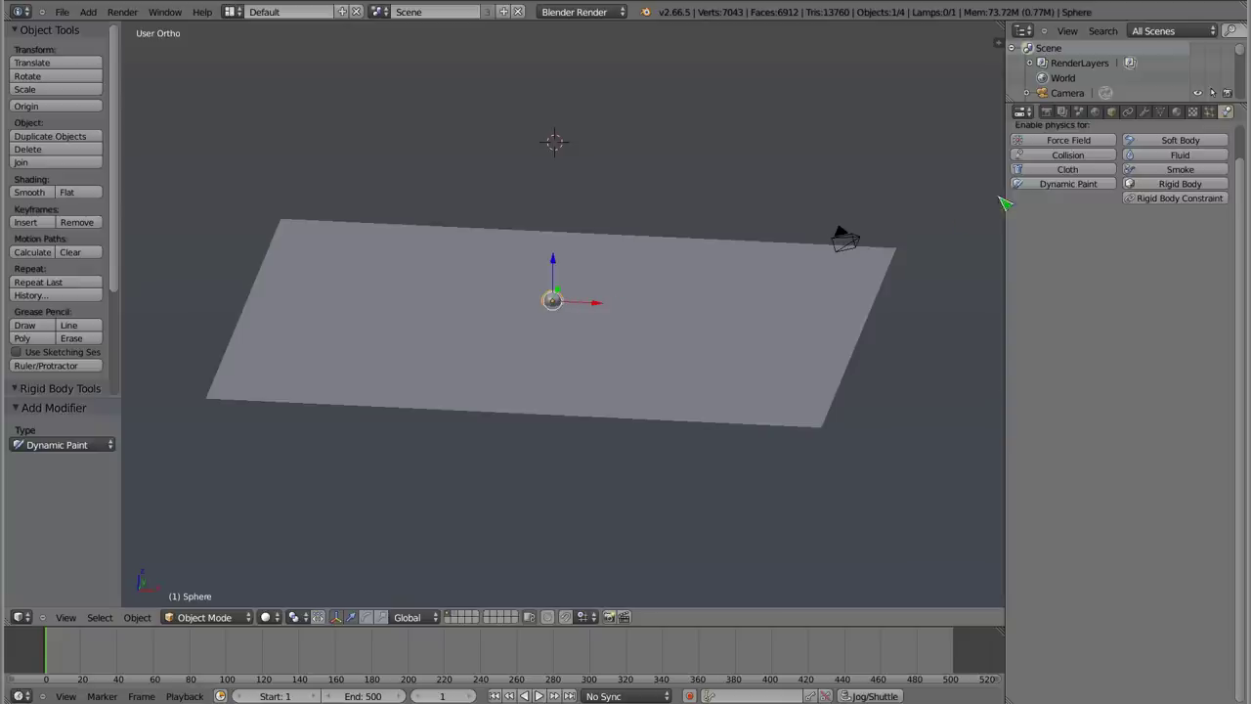
pyautogui.click(1075, 184)
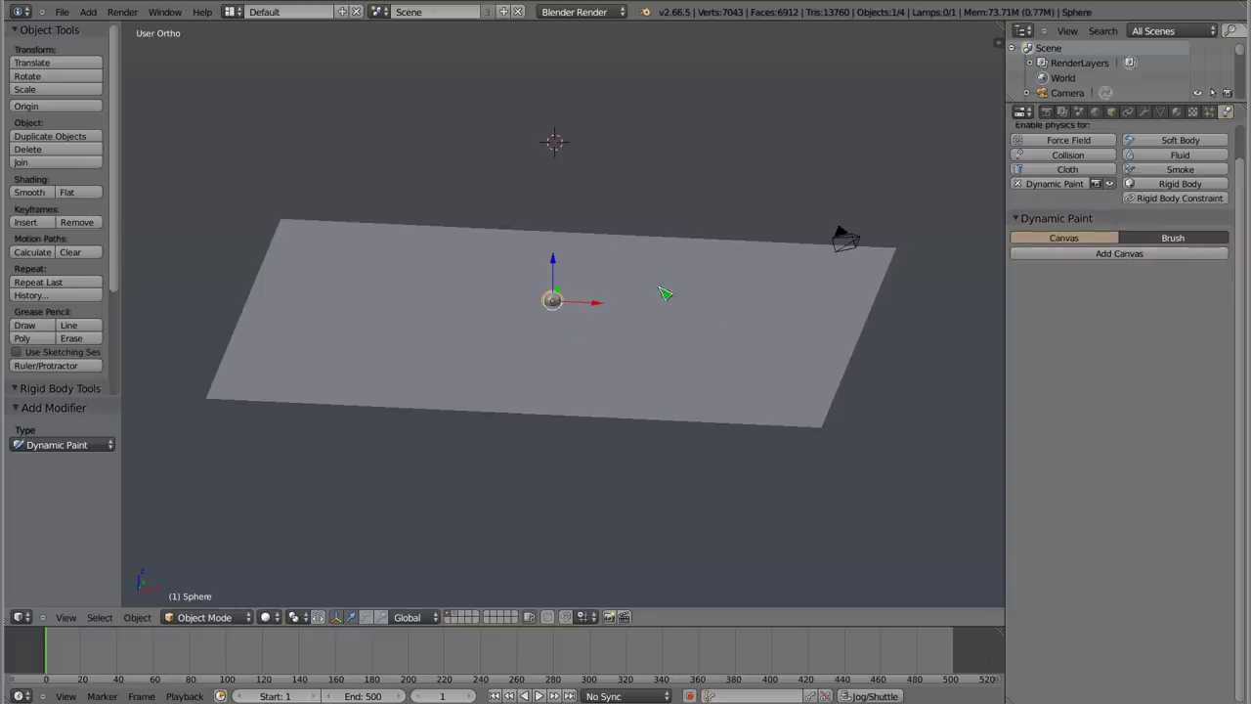
pyautogui.click(1180, 241)
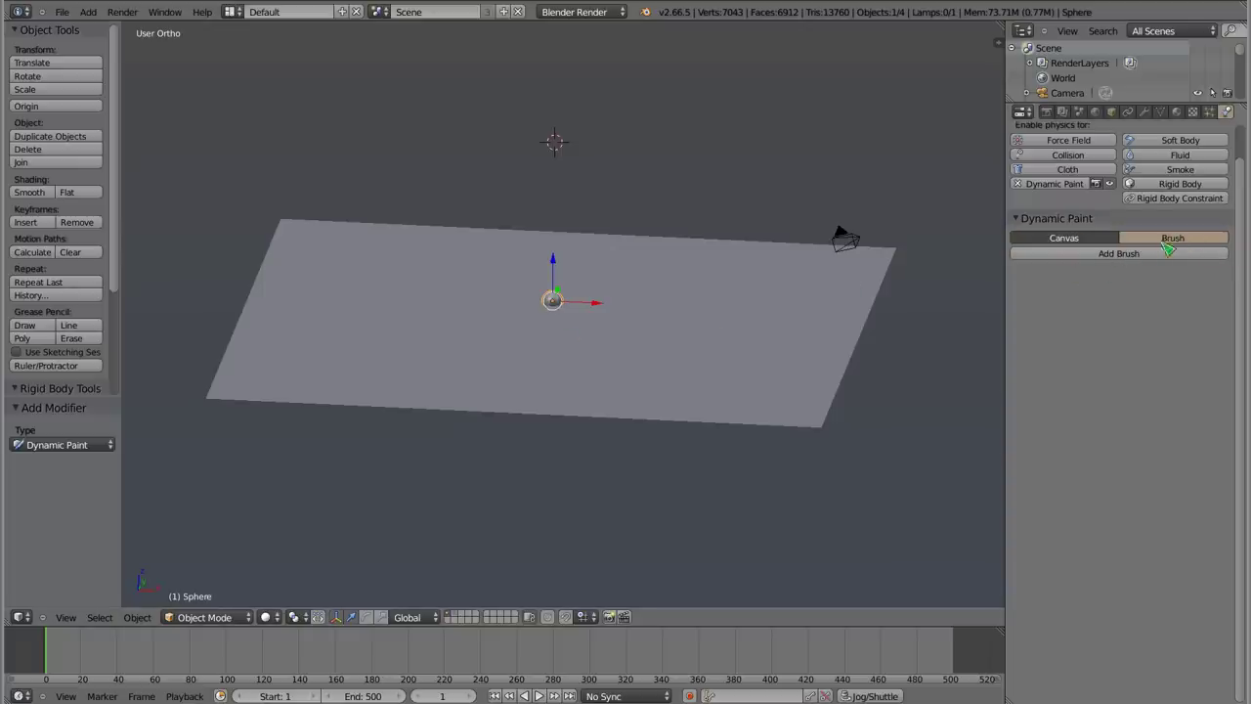
pyautogui.click(1134, 255)
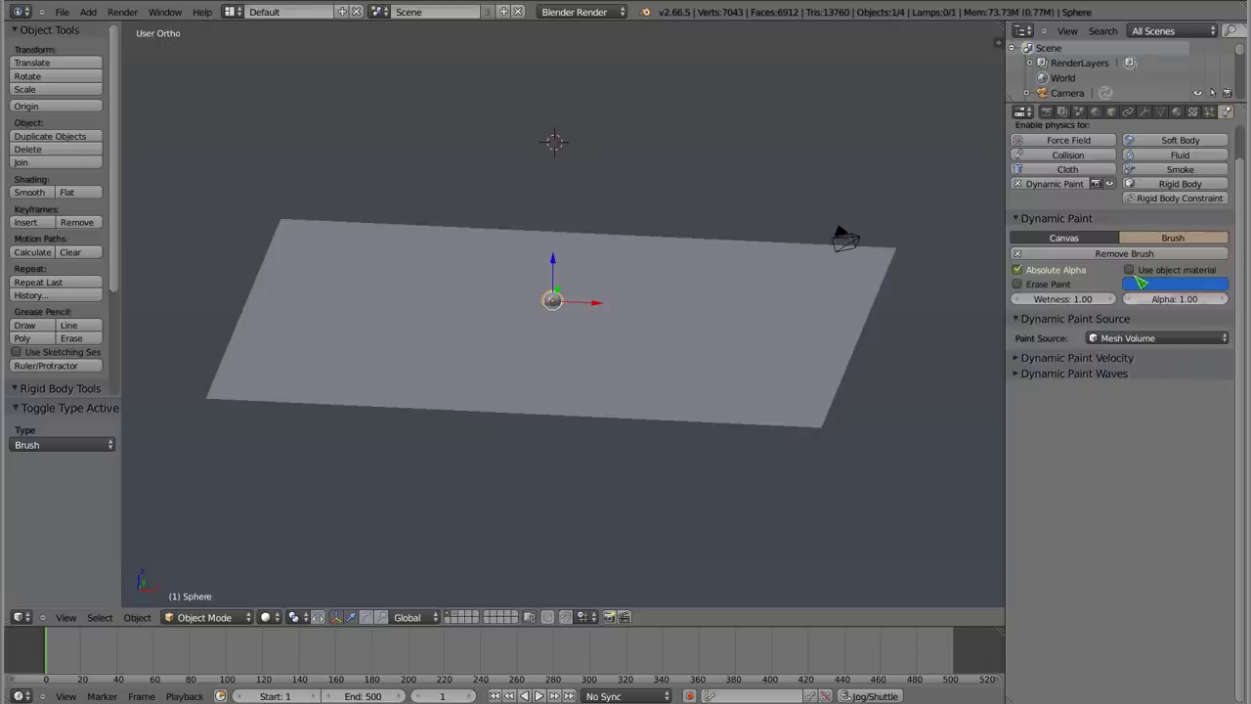
# - Add a Dynamic Paint canvas to Plane.001 with Waves surface type, then reselect the sphere
pyautogui.rightClick(657, 310)
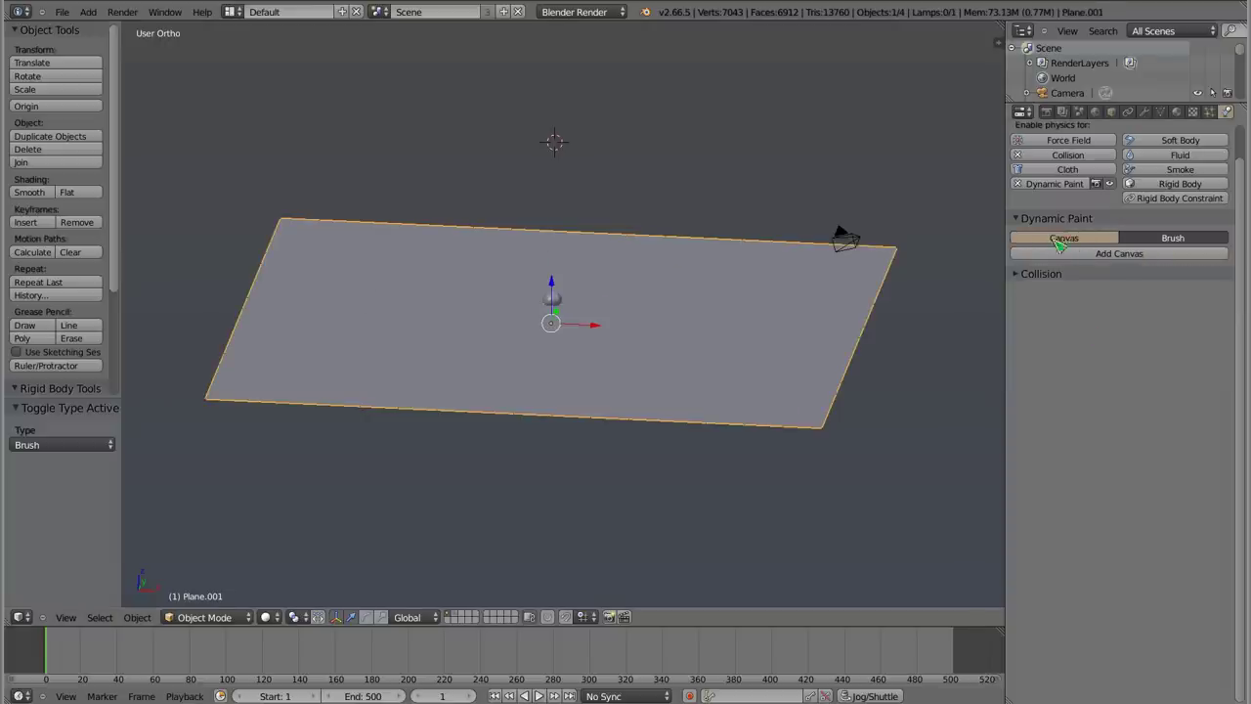
pyautogui.click(1131, 255)
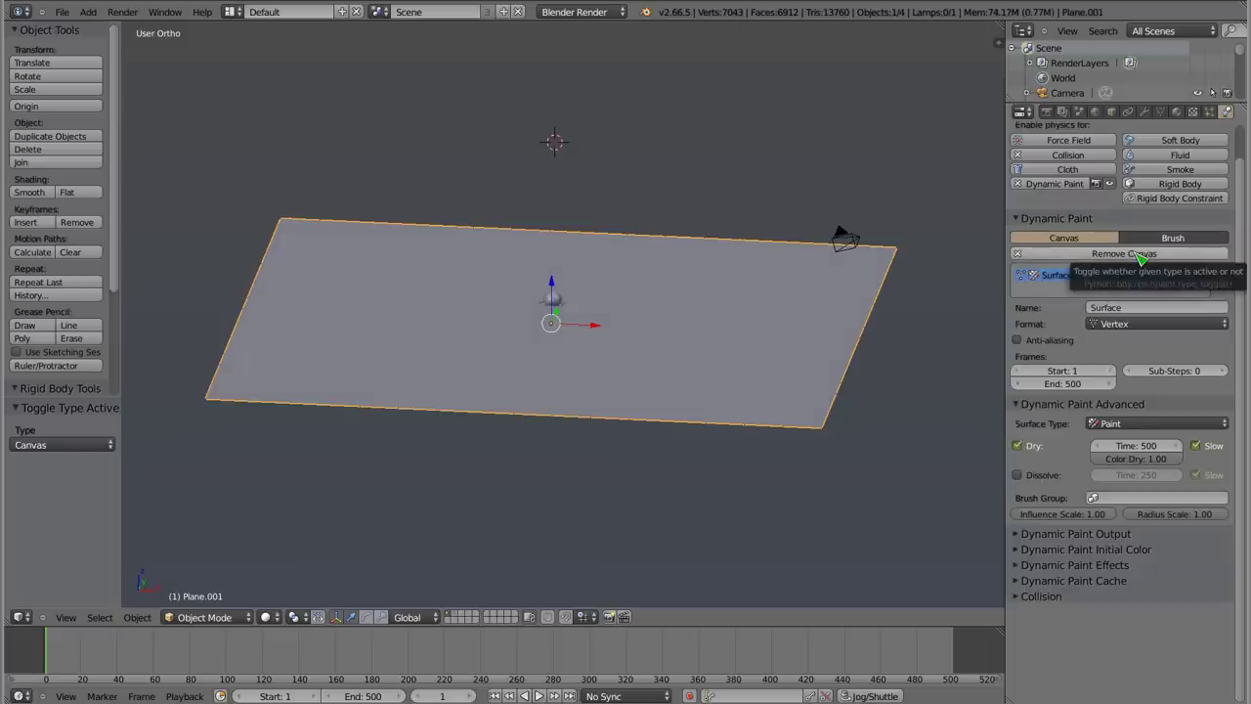
pyautogui.moveTo(585, 272); pyautogui.dragTo(697, 434, button='middle')
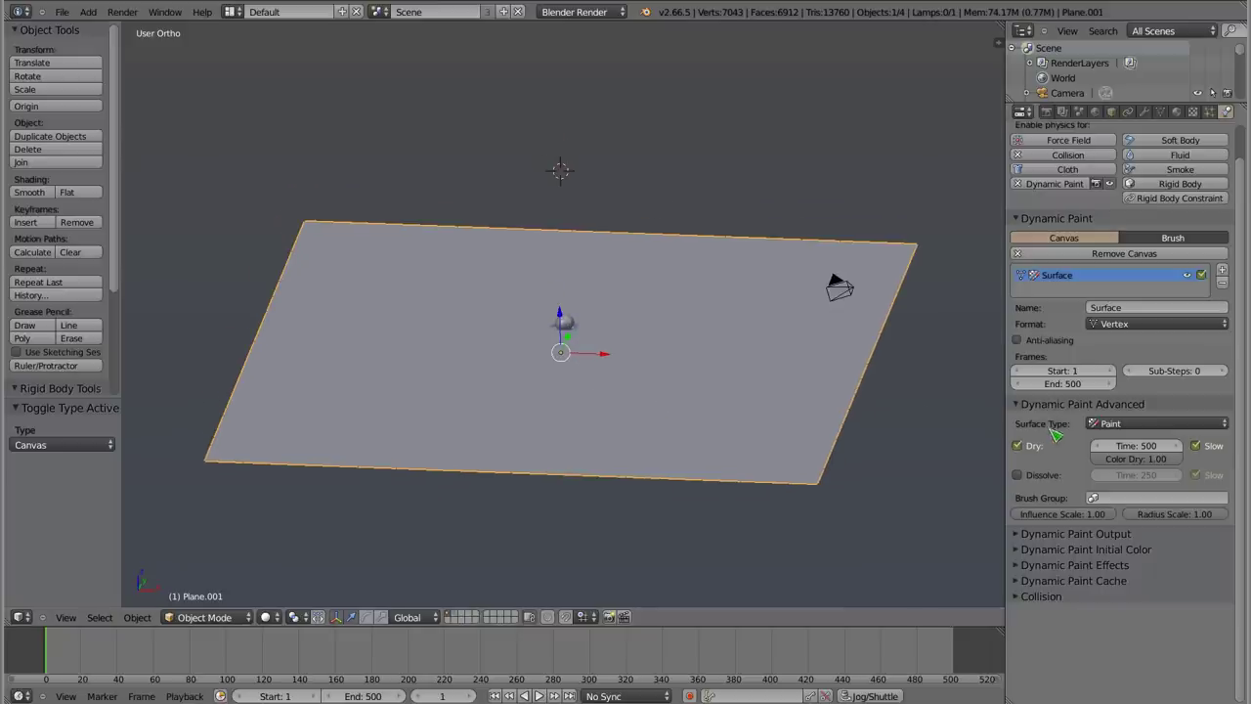
pyautogui.click(1123, 426)
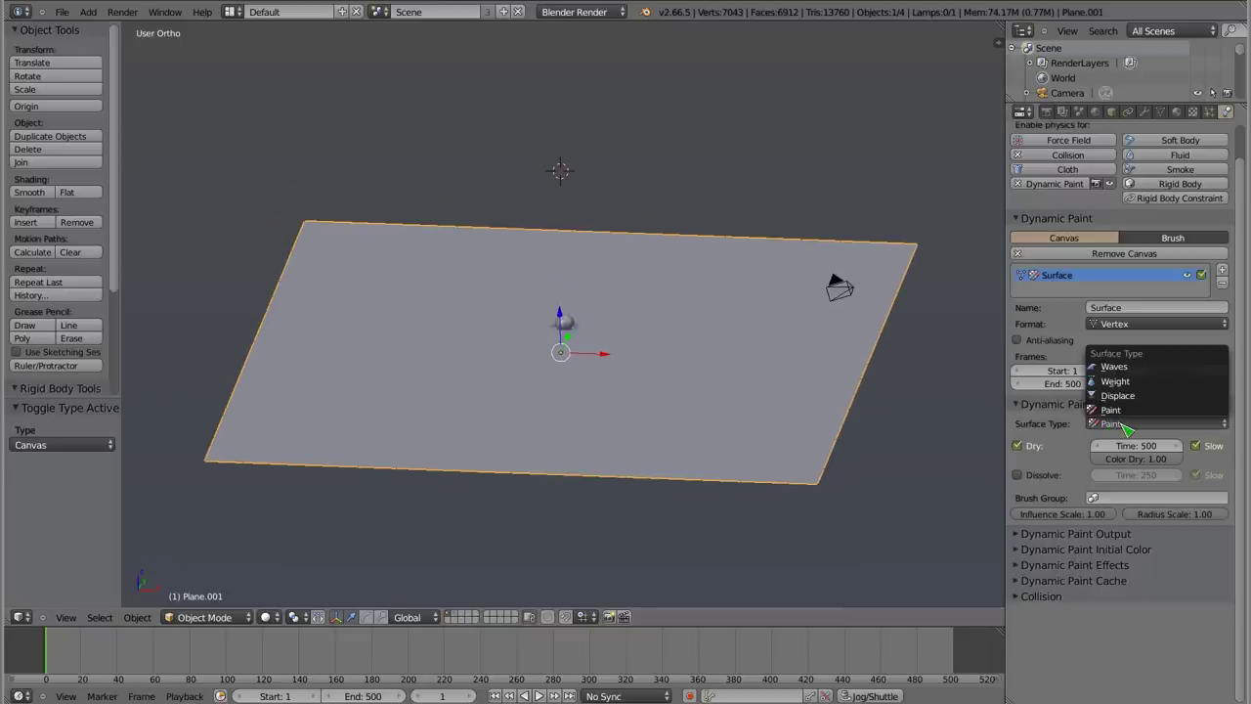
pyautogui.click(1119, 367)
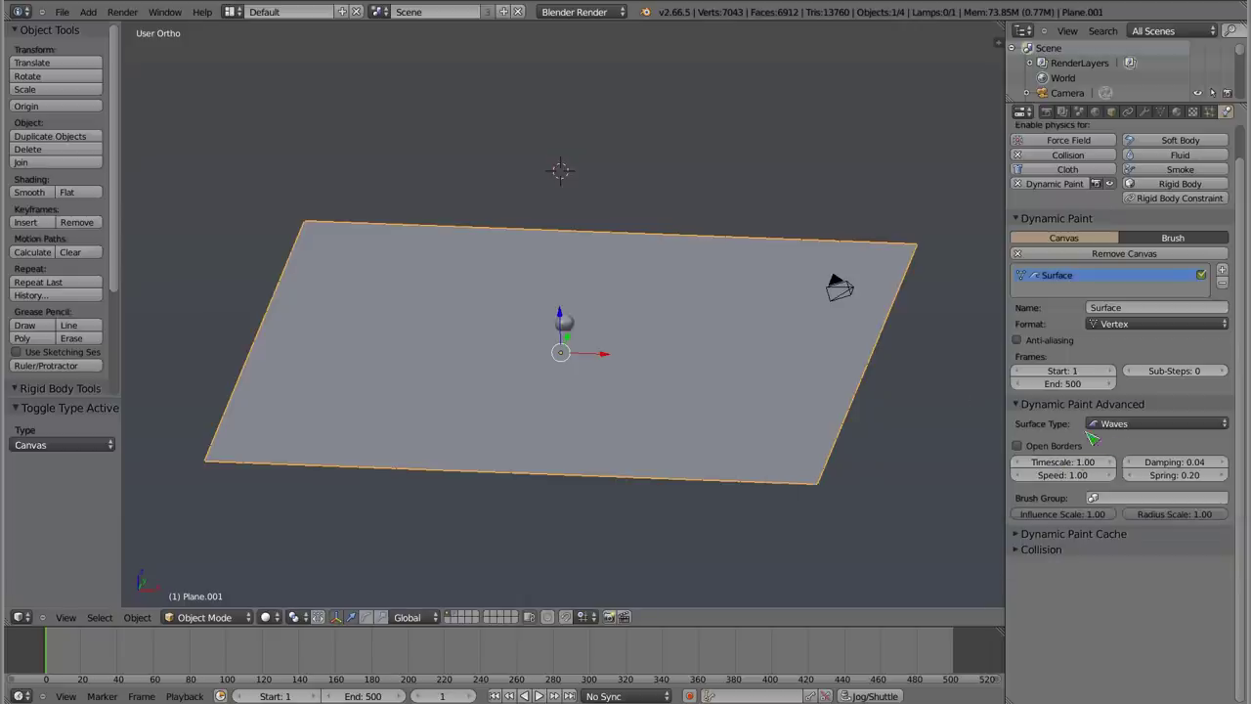
pyautogui.rightClick(565, 324)
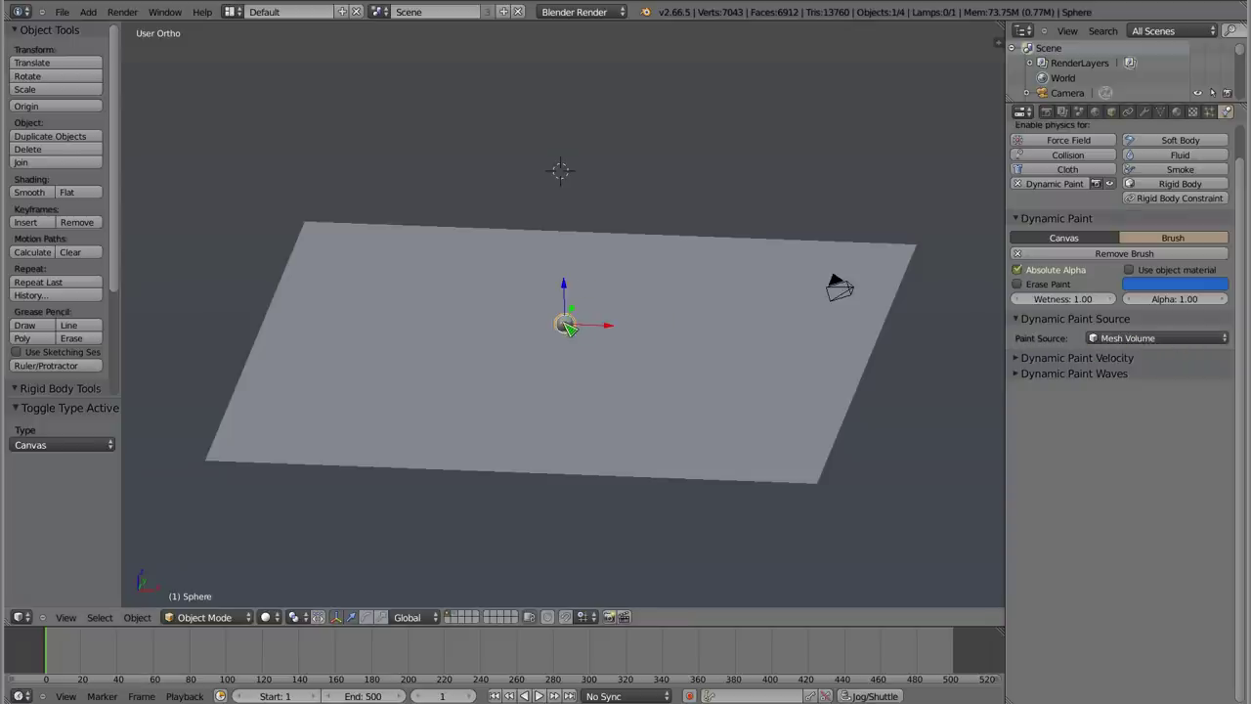
# - Preview the animation briefly and adjust the view to see the whole plane
pyautogui.hotkey('alt', 'a')
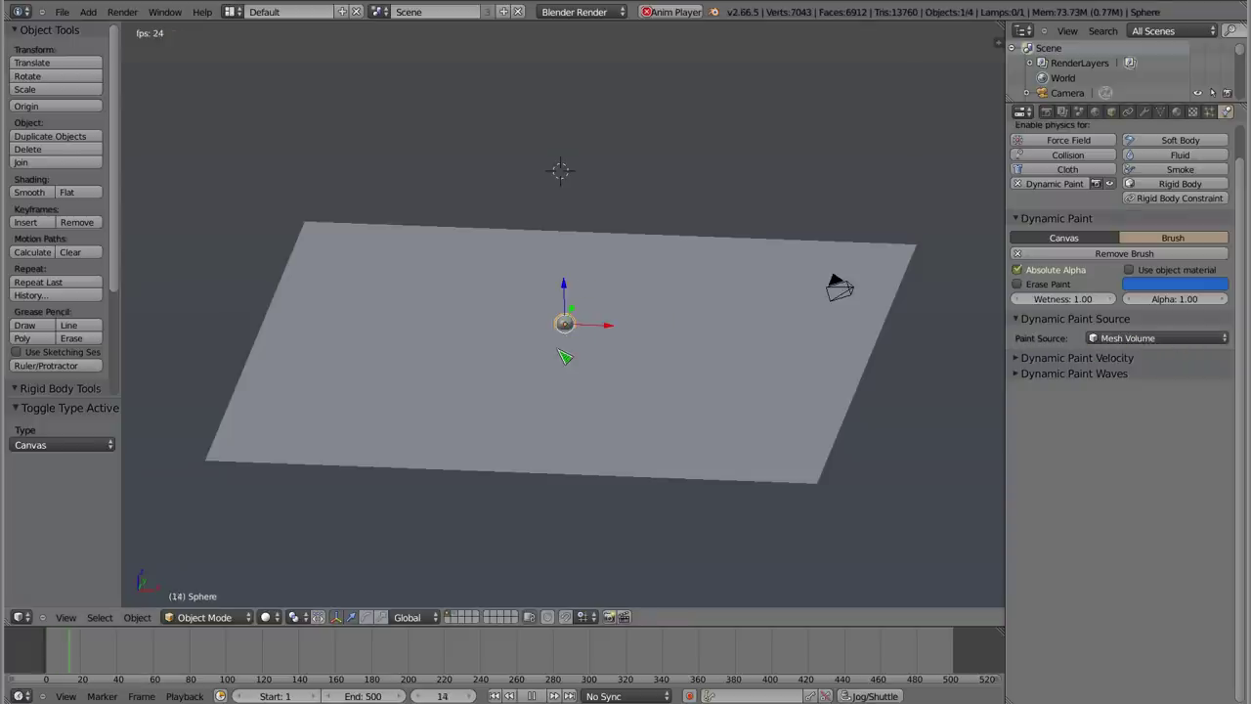
pyautogui.scroll(3, 576, 311)
pyautogui.press('Escape')
pyautogui.scroll(3, 572, 363)
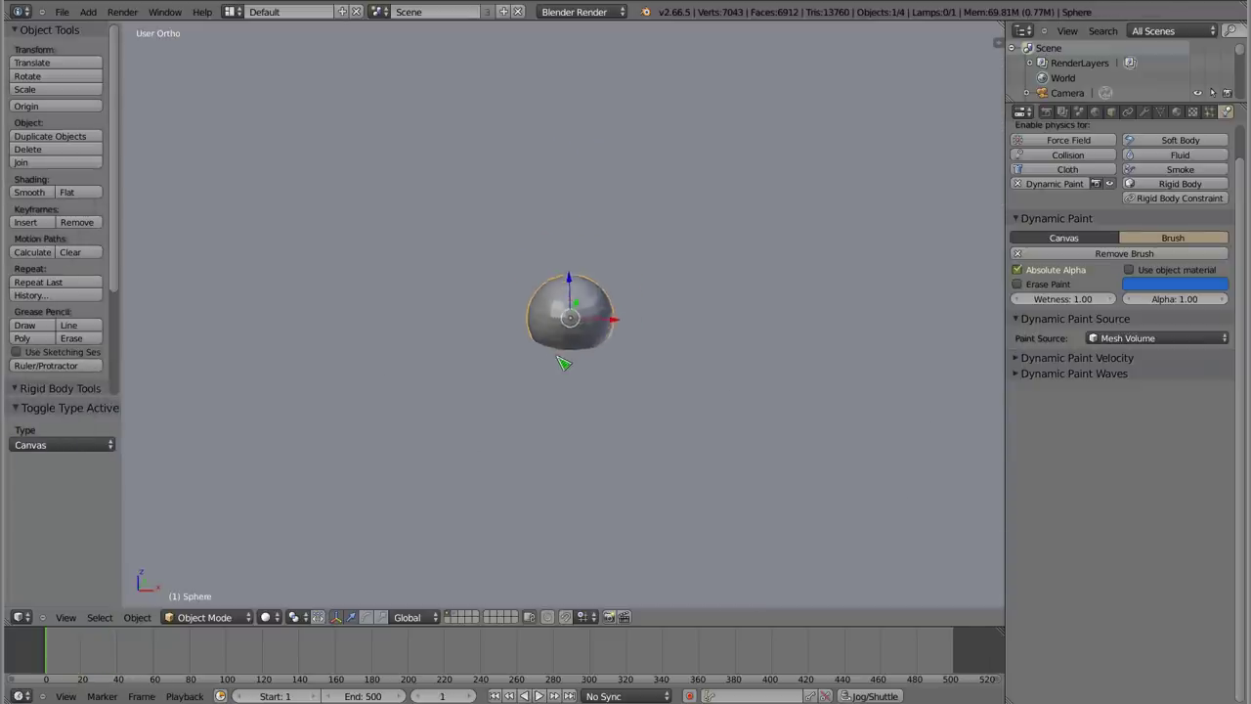
pyautogui.scroll(2, 577, 361)
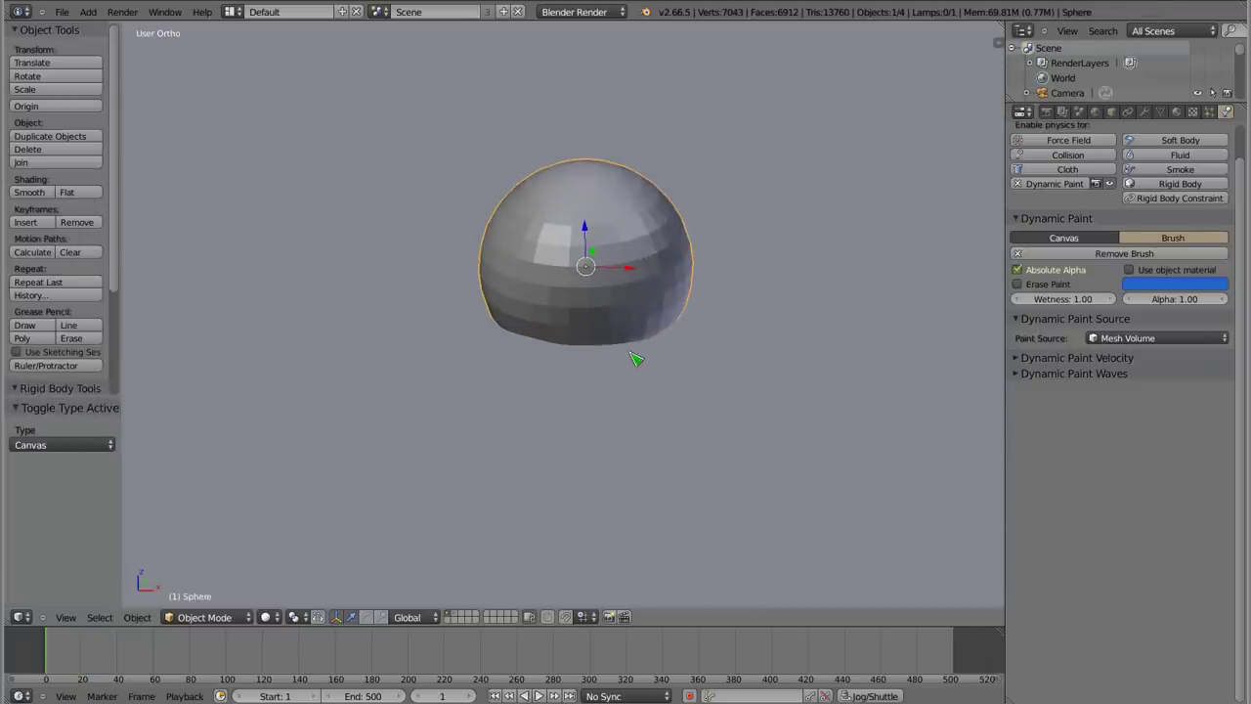
pyautogui.hotkey('alt', 'a')
pyautogui.press('Escape')
pyautogui.press('z')
pyautogui.moveTo(550, 250)
pyautogui.mouseDown(button='middle')
pyautogui.moveTo(558, 224)
pyautogui.moveTo(560, 328)
pyautogui.mouseUp(button='middle')
pyautogui.press('z')
pyautogui.scroll(-3, 558, 224)
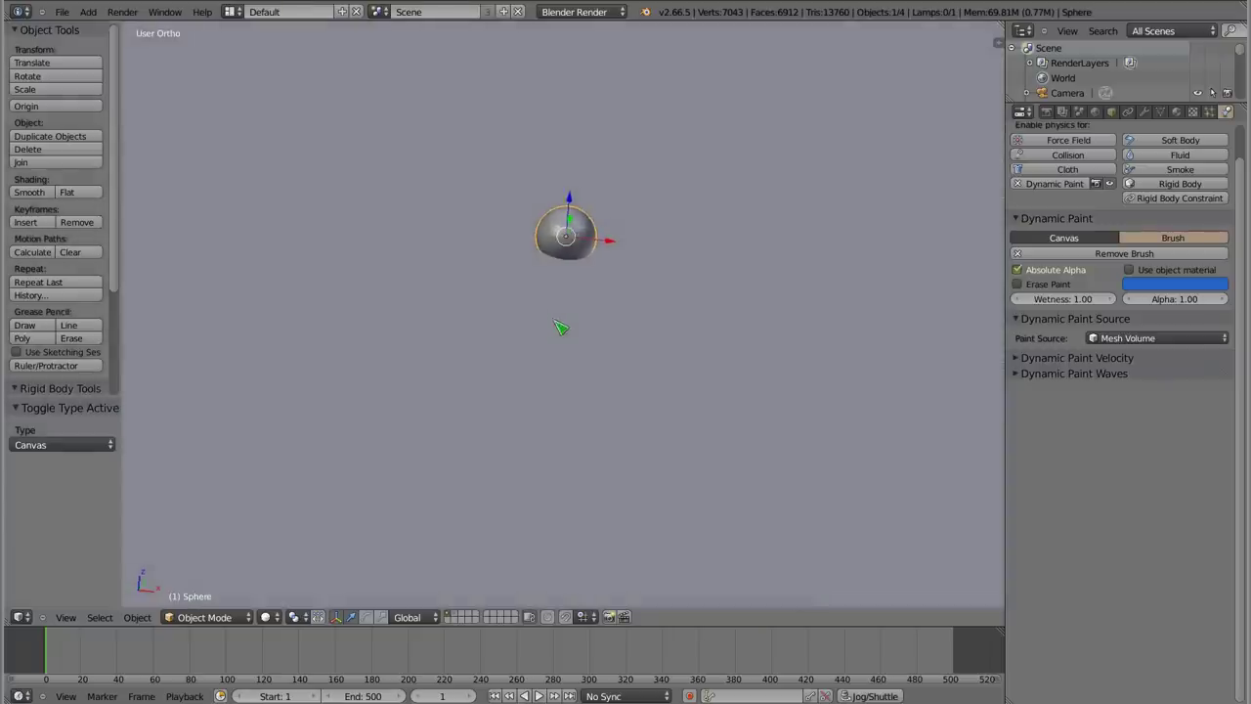
pyautogui.scroll(-3, 516, 262)
pyautogui.moveTo(515, 262); pyautogui.dragTo(505, 244, button='middle')
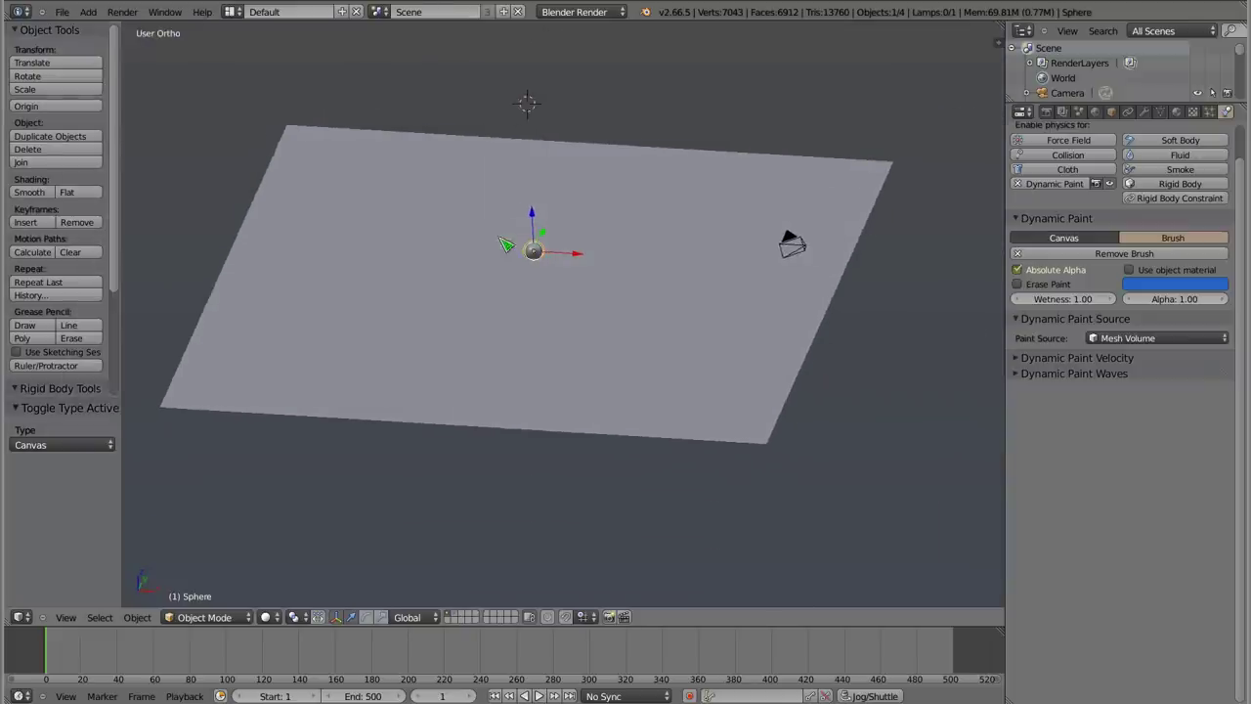
# - During playback, slide the sphere back and forth along X, ending at X -4.480
pyautogui.hotkey('alt', 'a')
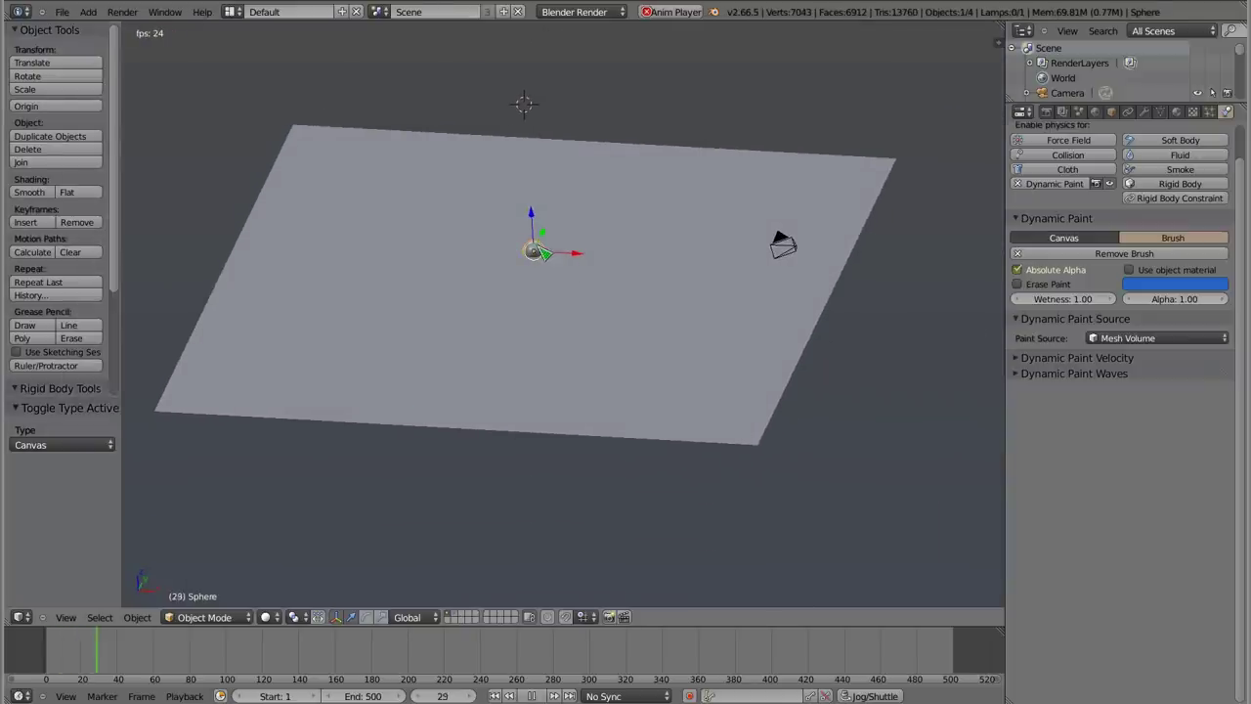
pyautogui.moveTo(580, 262)
pyautogui.mouseDown()
pyautogui.moveTo(487, 281)
pyautogui.moveTo(640, 238)
pyautogui.mouseUp()
pyautogui.moveTo(640, 237); pyautogui.dragTo(650, 259, button='middle')
pyautogui.moveTo(650, 259)
pyautogui.mouseDown()
pyautogui.moveTo(511, 337)
pyautogui.moveTo(558, 329)
pyautogui.mouseUp()
pyautogui.moveTo(558, 329)
pyautogui.mouseDown(button='middle')
pyautogui.moveTo(423, 214)
pyautogui.moveTo(494, 342)
pyautogui.moveTo(480, 316)
pyautogui.moveTo(447, 352)
pyautogui.moveTo(498, 274)
pyautogui.mouseUp(button='middle')
pyautogui.press('Escape')
# - Enlarge the sphere to 2.252 and sink it 0.183 along Z into the plane
pyautogui.rightClick(527, 293)
pyautogui.rightClick(480, 256)
pyautogui.press('s')
pyautogui.click(611, 359)
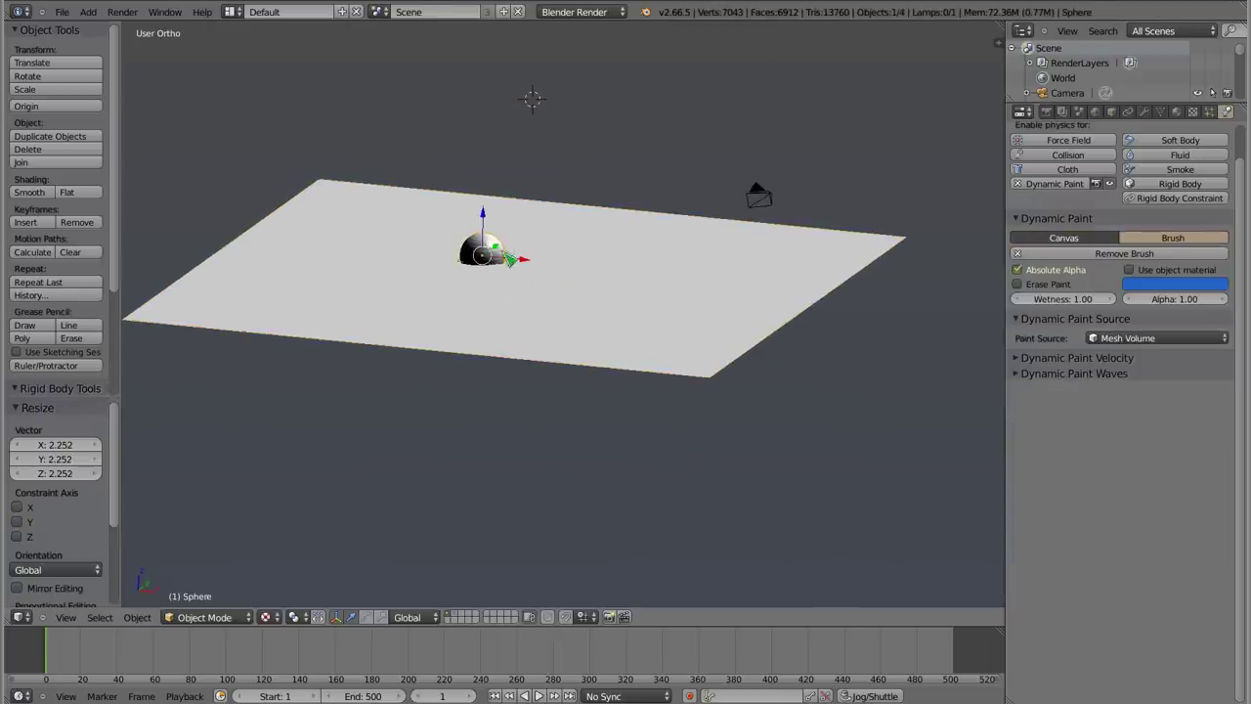
pyautogui.press('g')
pyautogui.press('z')
pyautogui.click(493, 279)
pyautogui.moveTo(498, 298)
pyautogui.mouseDown(button='middle')
pyautogui.moveTo(497, 393)
pyautogui.moveTo(491, 331)
pyautogui.moveTo(508, 313)
pyautogui.mouseUp(button='middle')
# - Give the plane subdivision level 2, then reselect the sphere and play the waves
pyautogui.rightClick(508, 271)
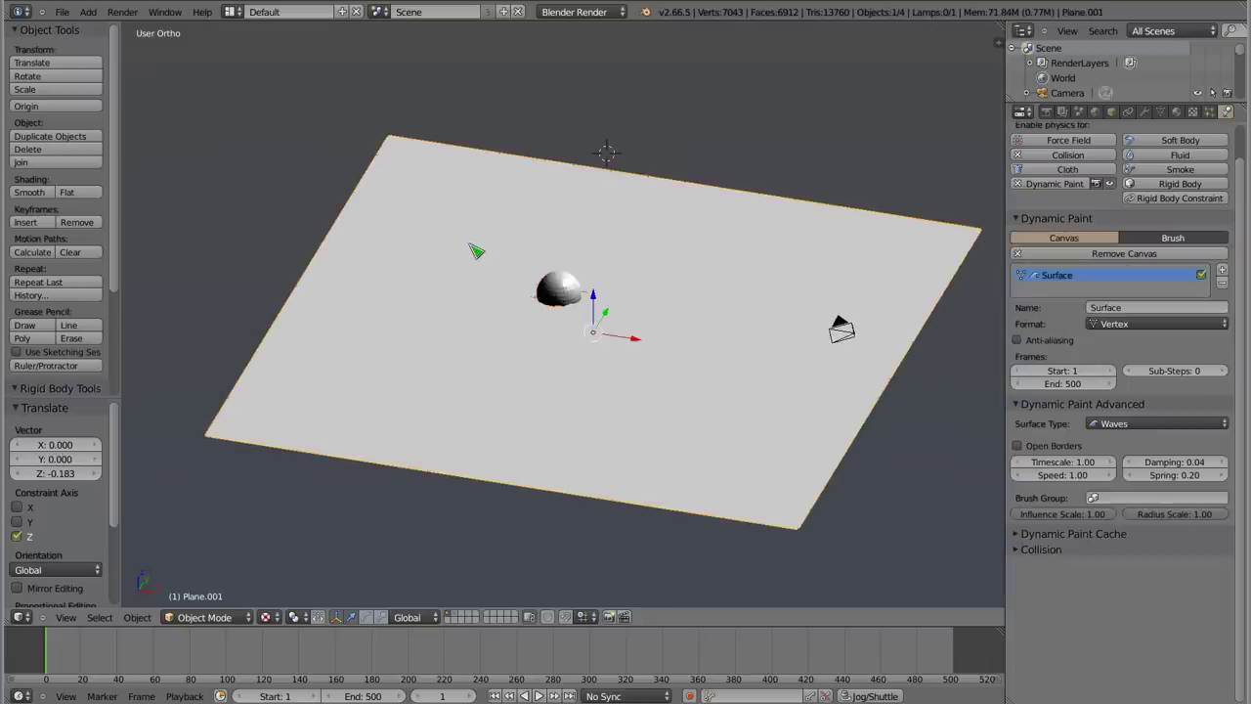
pyautogui.hotkey('ctrl', '2')
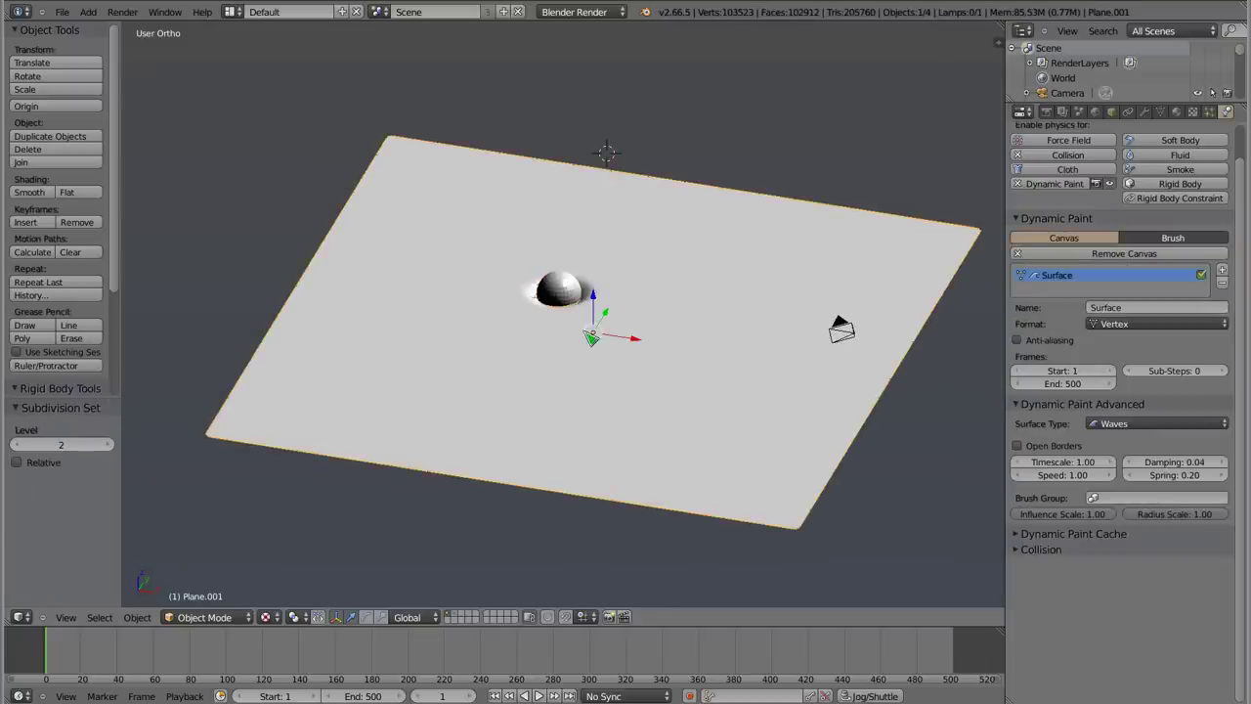
pyautogui.rightClick(571, 296)
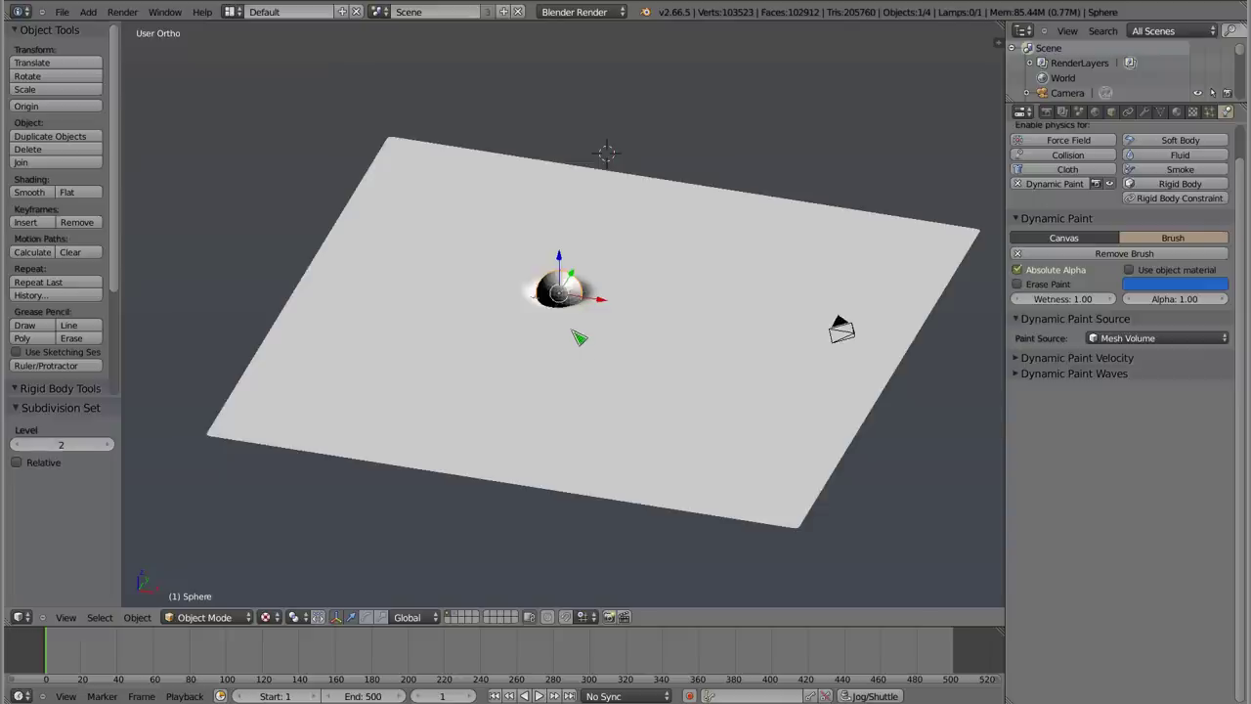
pyautogui.hotkey('alt', 'a')
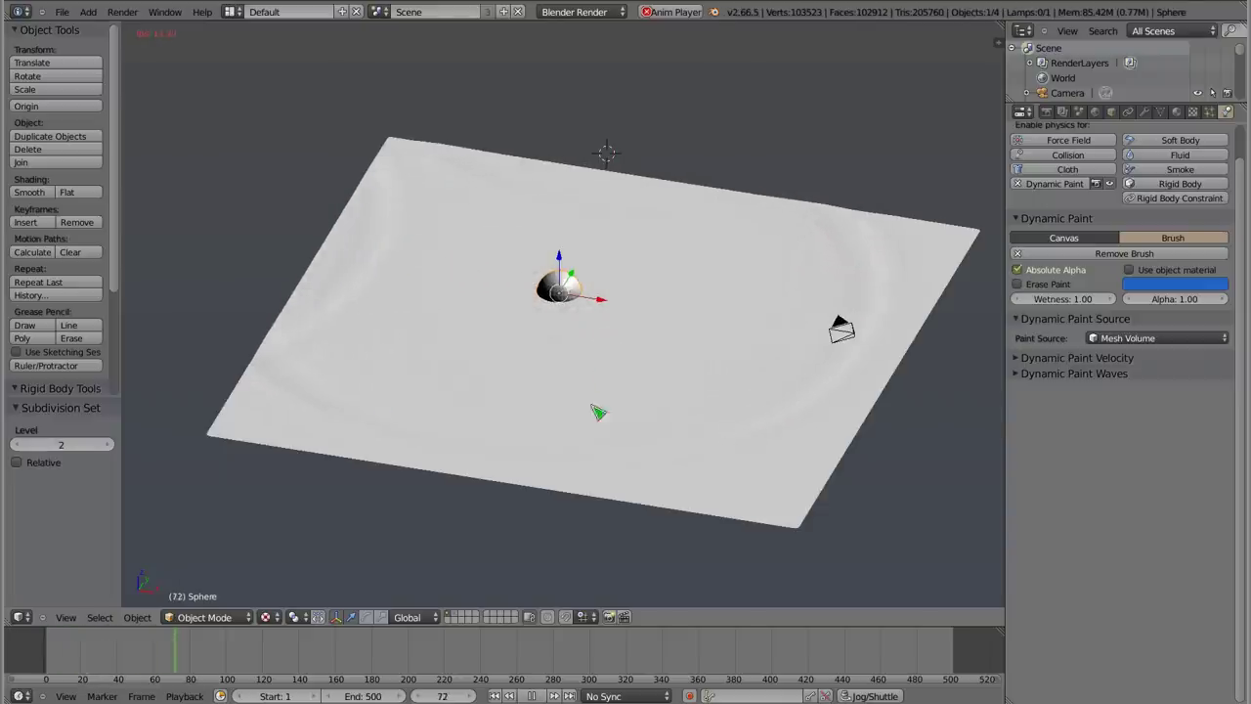
# - Slide the sphere along X to 8.178, then back further left across the plane
pyautogui.press('g')
pyautogui.press('x')
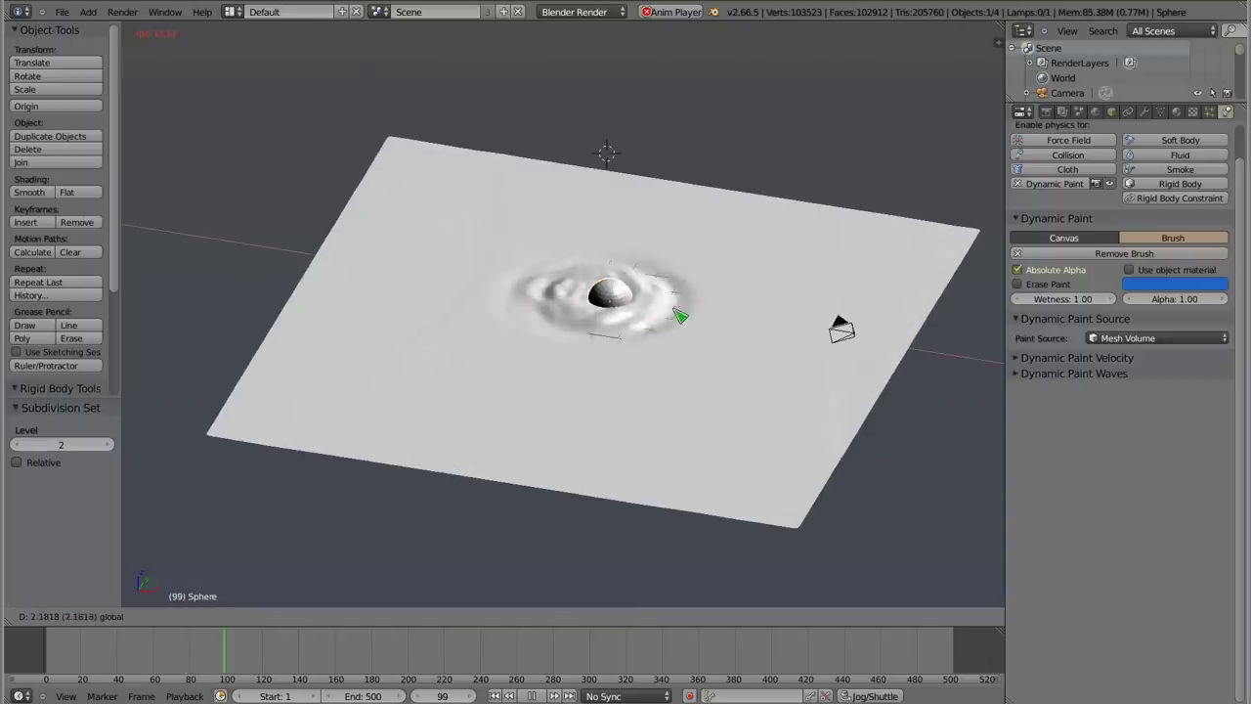
pyautogui.click(775, 421)
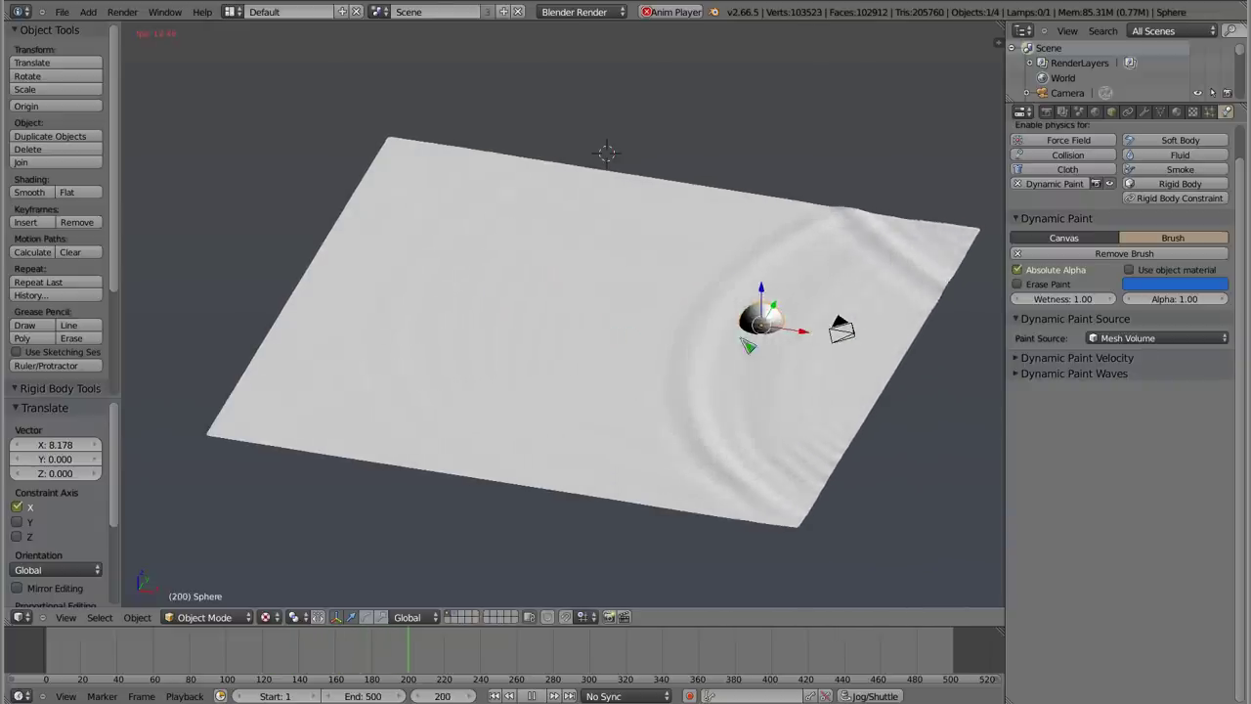
pyautogui.press('g')
pyautogui.press('x')
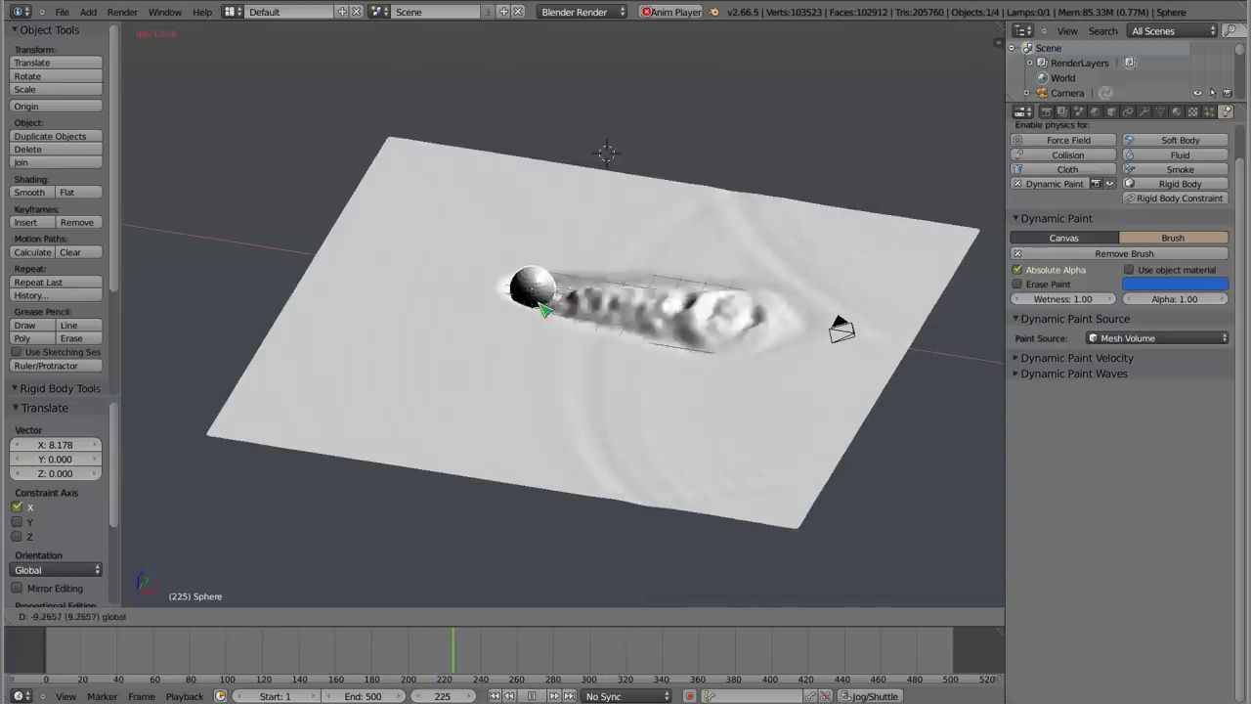
pyautogui.click(401, 298)
# - Move the sphere to Y -8.035, then along X to 15.363
pyautogui.press('g')
pyautogui.press('y')
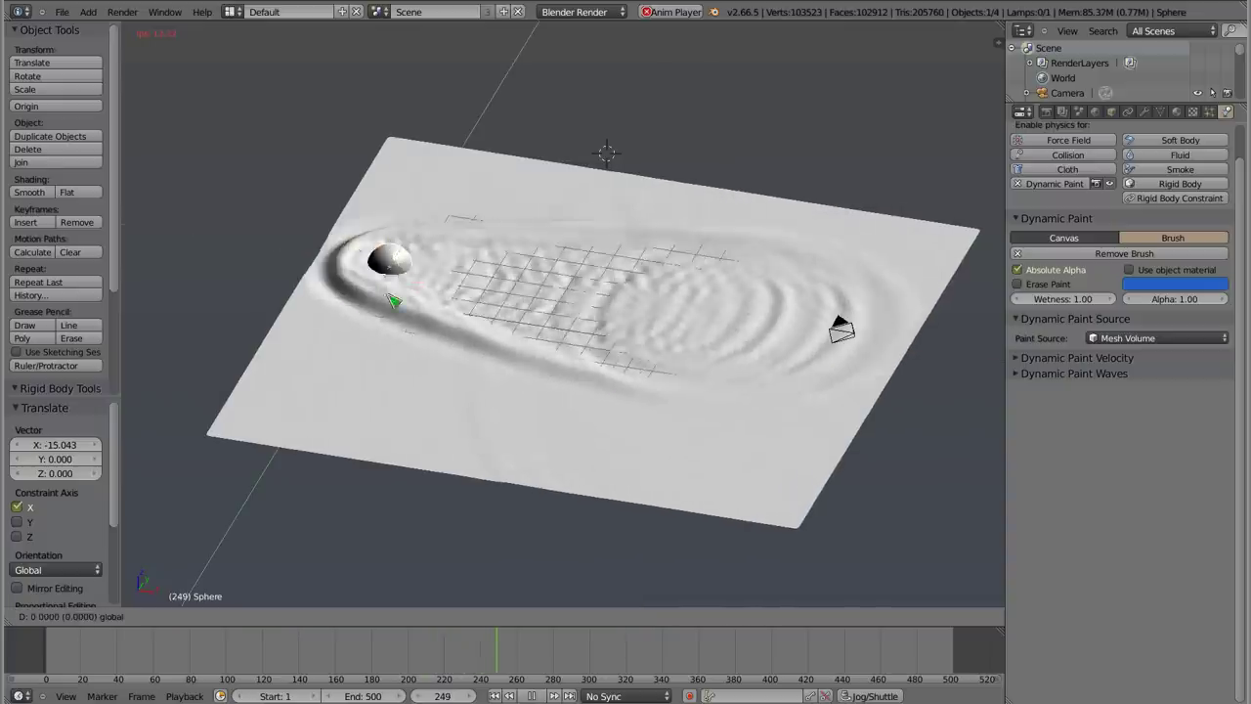
pyautogui.click(358, 376)
pyautogui.press('g')
pyautogui.press('x')
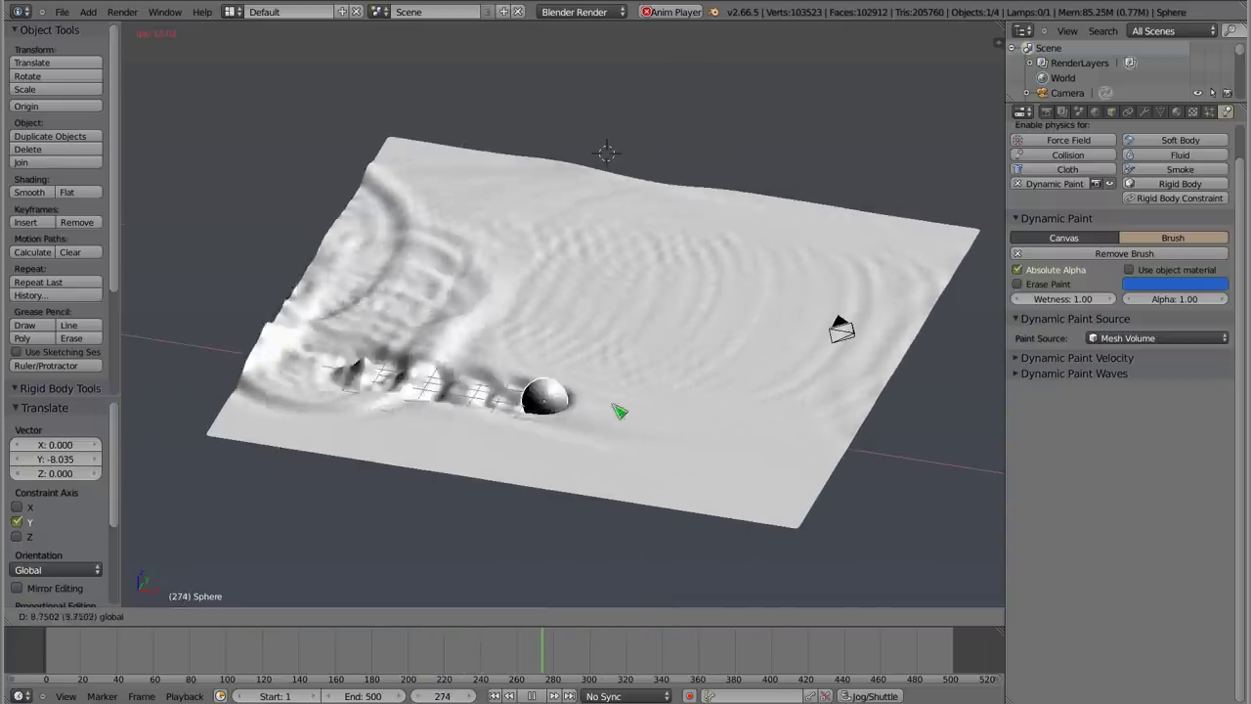
pyautogui.click(772, 426)
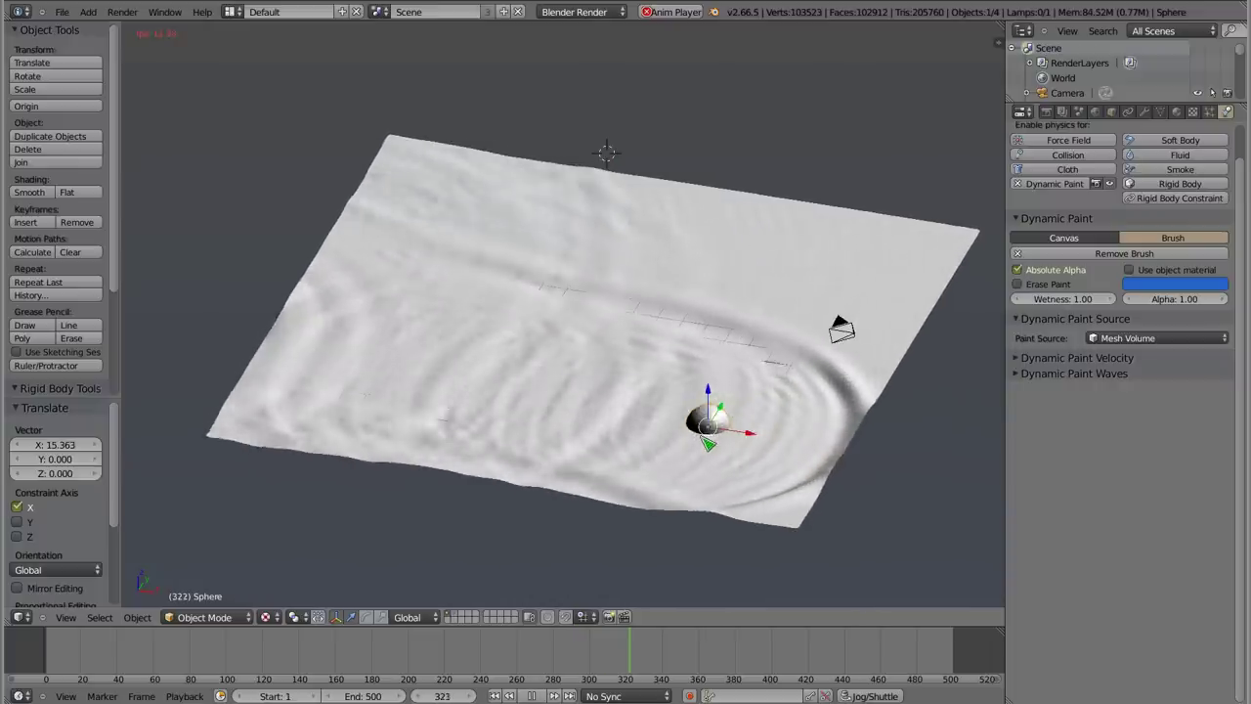
# - Reposition the sphere freely with Z locked, then orbit to inspect the ripples
pyautogui.press('g')
pyautogui.hotkey('shift', 'z')
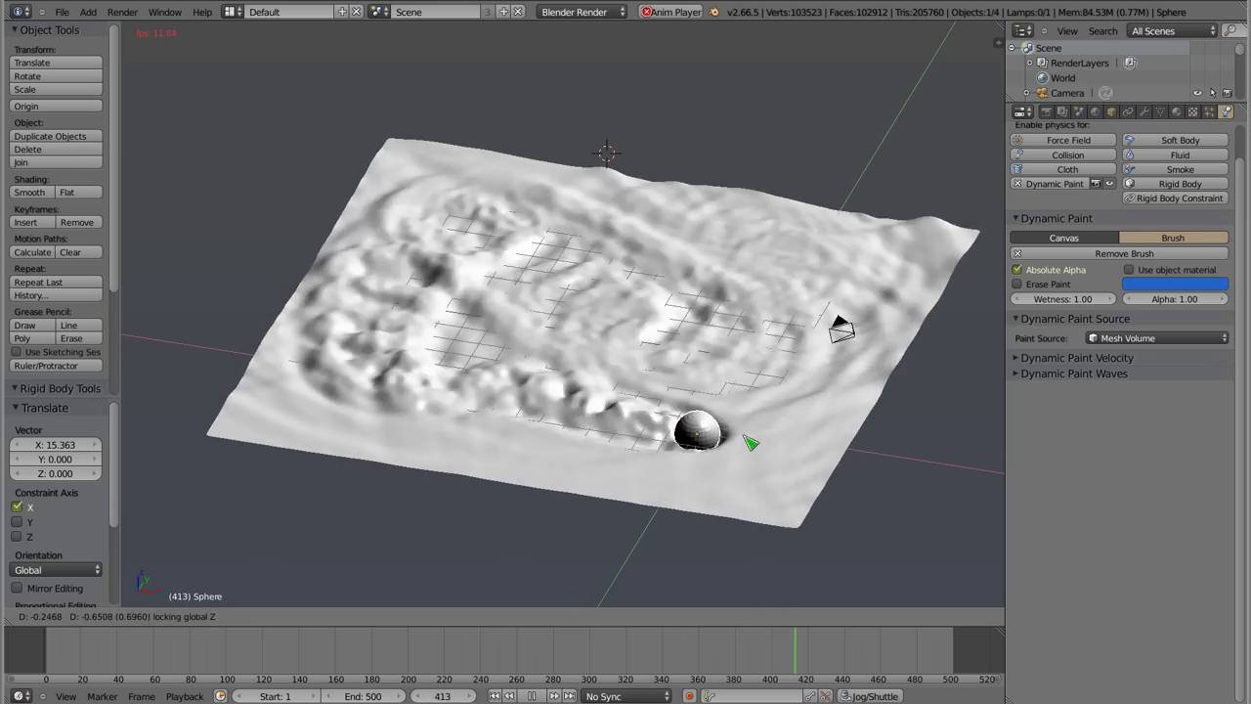
pyautogui.click(716, 357)
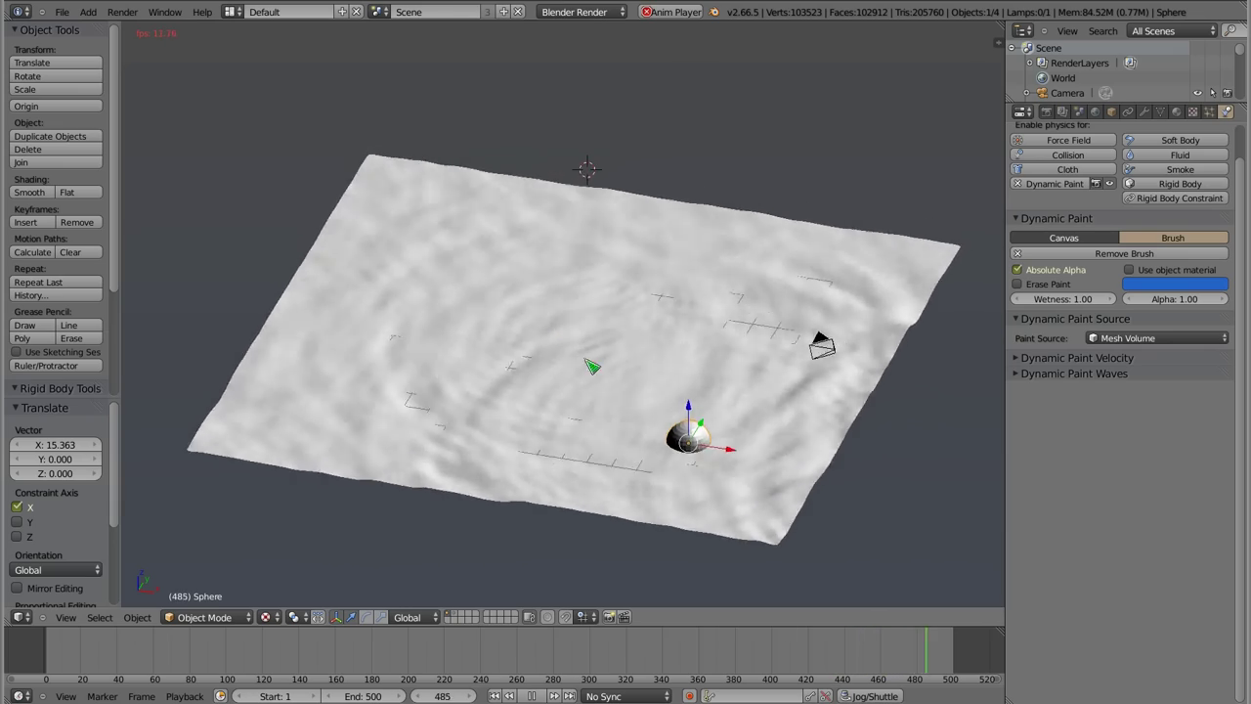
pyautogui.moveTo(586, 363); pyautogui.dragTo(547, 381, button='middle')
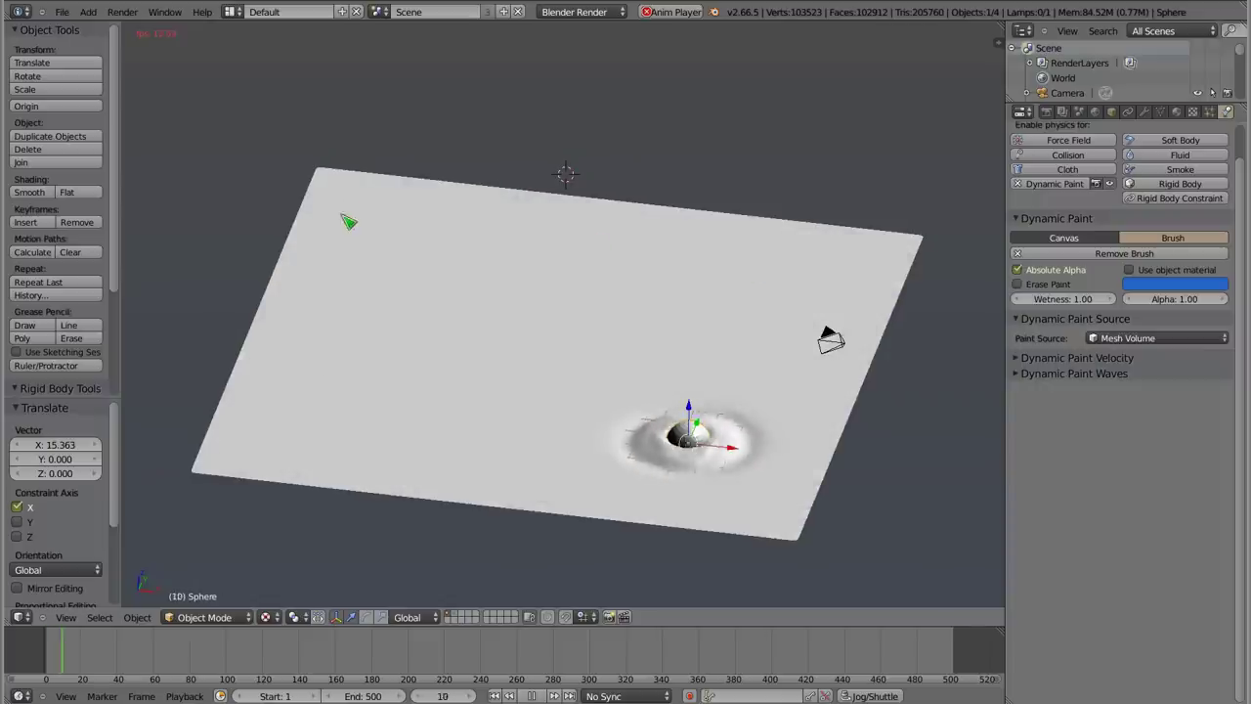
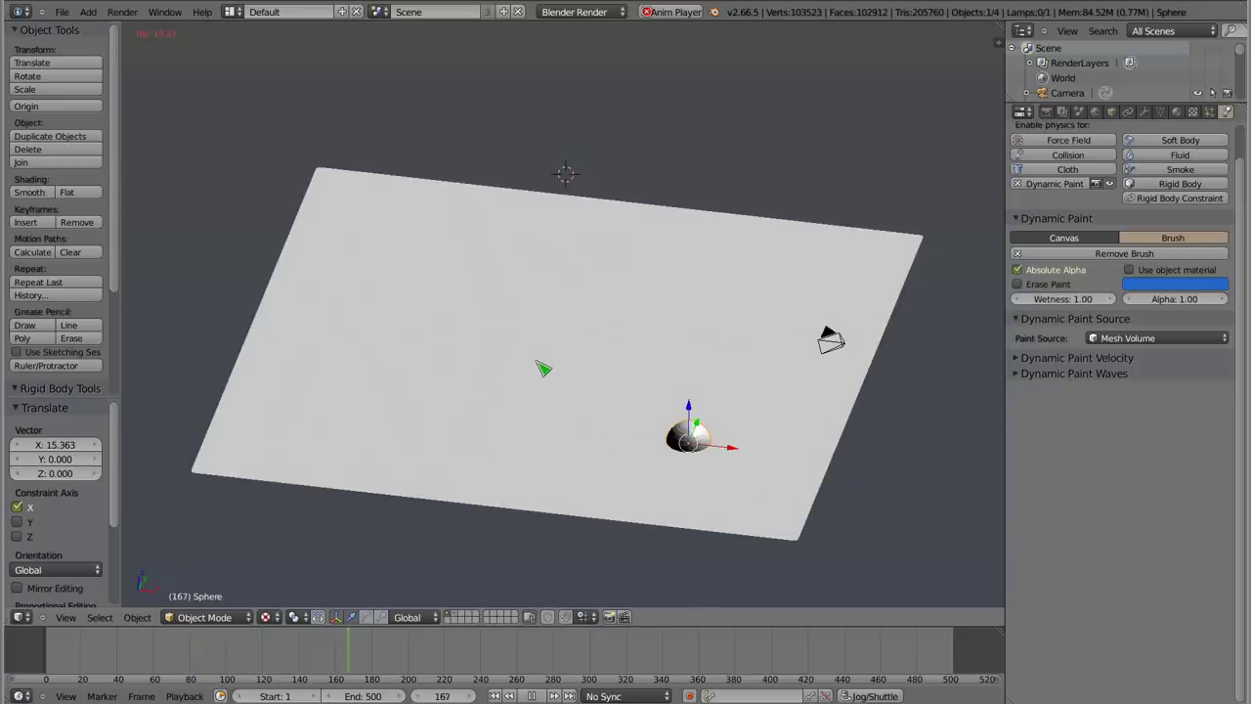
# - Stop the wave animation playback and delete the sphere brush
pyautogui.press('Escape')
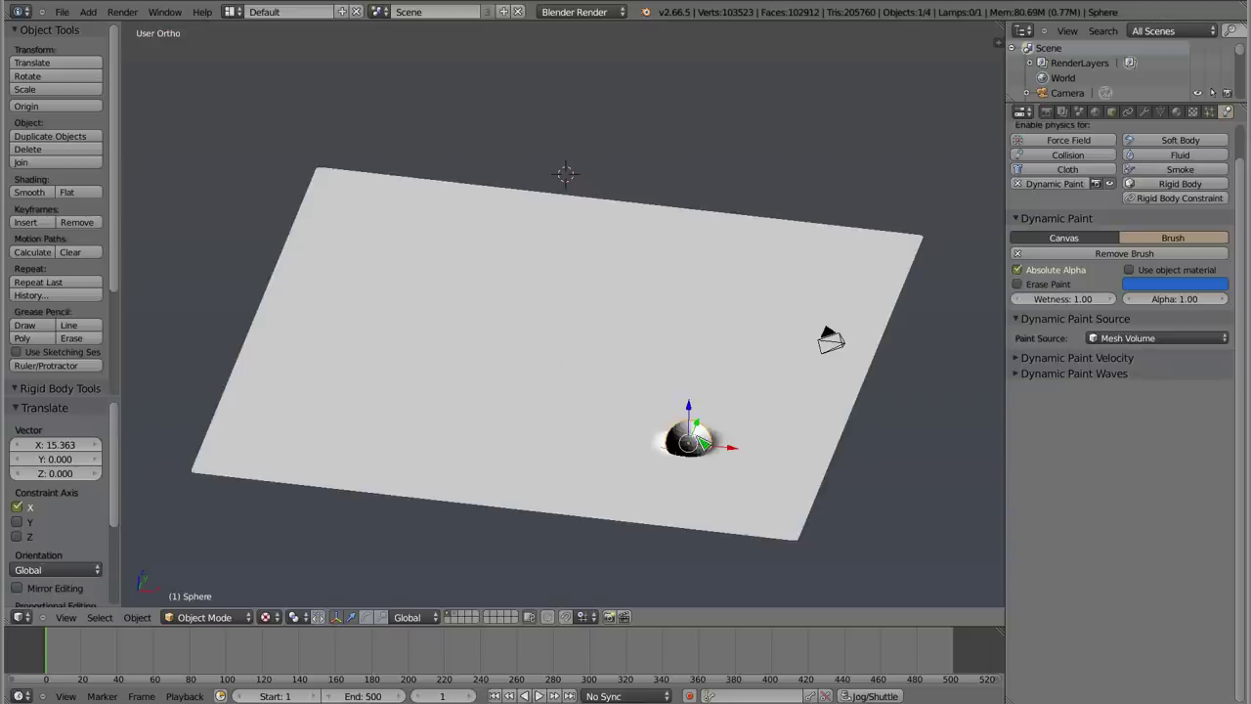
pyautogui.press('x')
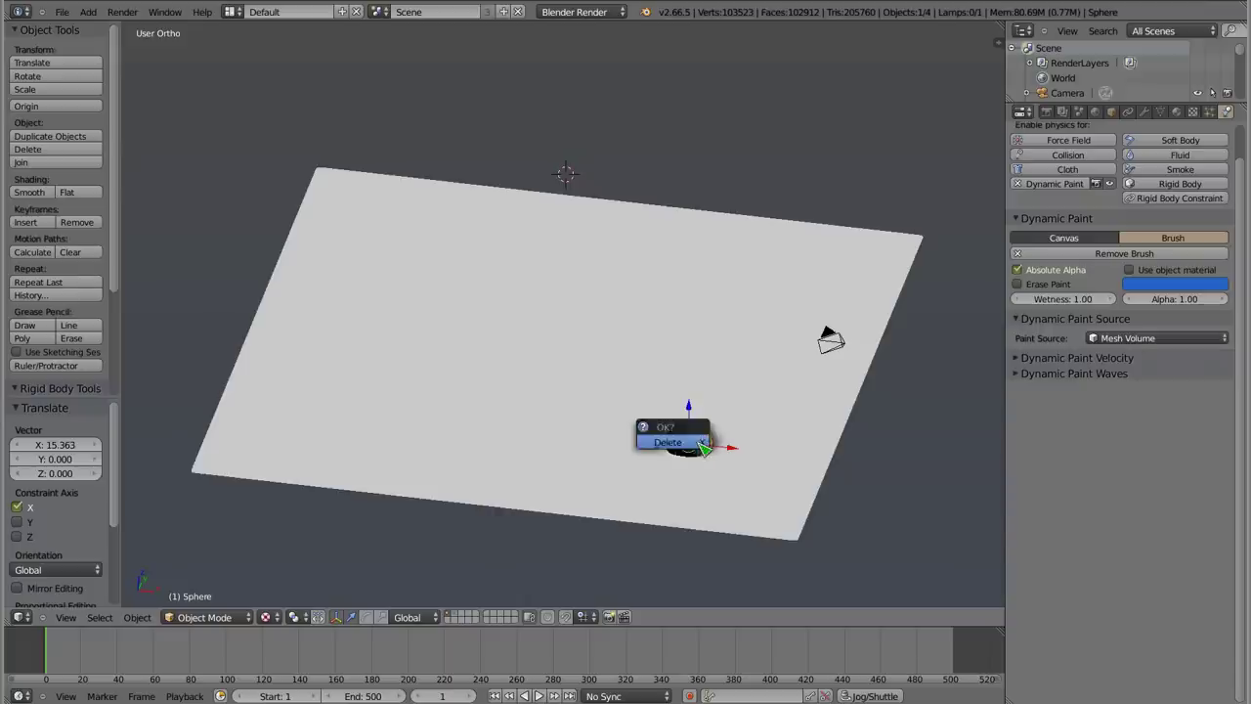
pyautogui.click(689, 441)
# - Delete the canvas plane so only the camera remains
pyautogui.rightClick(604, 370)
pyautogui.moveTo(559, 354)
pyautogui.mouseDown(button='middle')
pyautogui.moveTo(614, 475)
pyautogui.moveTo(567, 190)
pyautogui.moveTo(418, 130)
pyautogui.moveTo(283, 100)
pyautogui.moveTo(411, 394)
pyautogui.moveTo(534, 341)
pyautogui.moveTo(587, 357)
pyautogui.moveTo(590, 310)
pyautogui.mouseUp(button='middle')
pyautogui.press('x')
pyautogui.click(589, 307)
# - Add a new plane, Plane.001, at the scene origin and show its empty particle settings
pyautogui.moveTo(562, 386); pyautogui.dragTo(544, 346, button='middle')
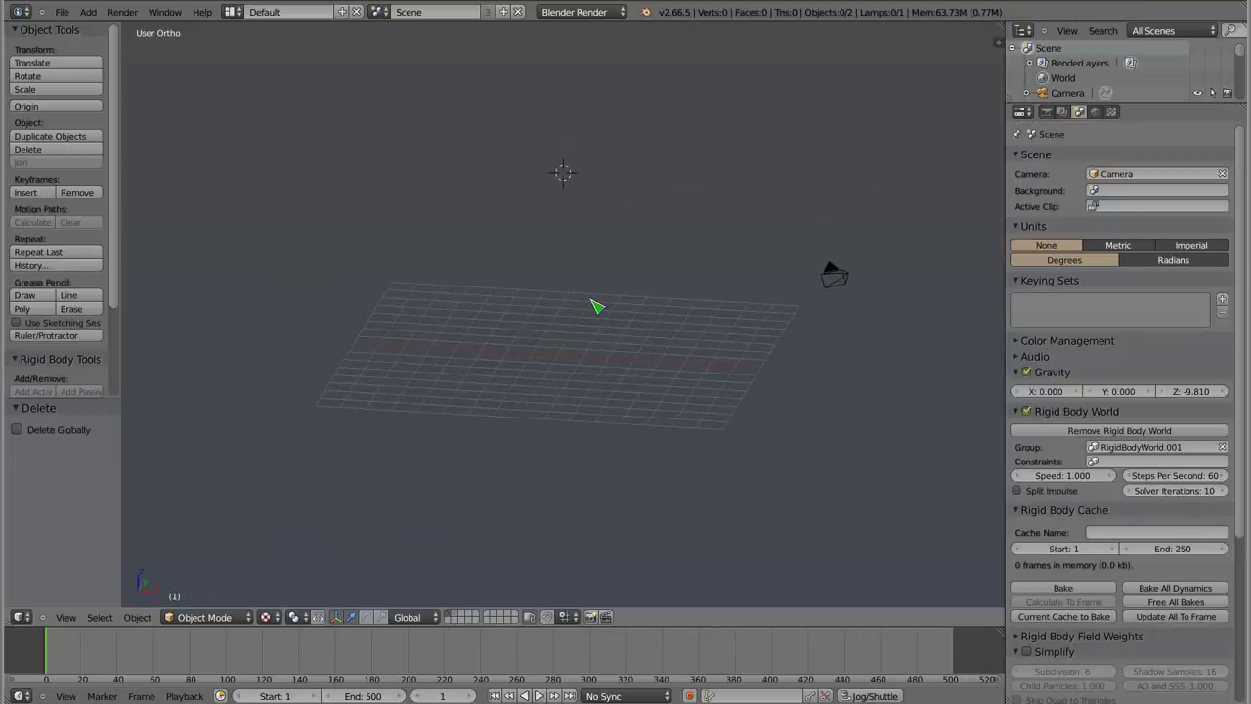
pyautogui.moveTo(592, 310); pyautogui.dragTo(468, 404, button='middle')
pyautogui.keyDown('shift'); pyautogui.moveTo(312, 377); pyautogui.dragTo(527, 380, button='middle'); pyautogui.keyUp('shift')
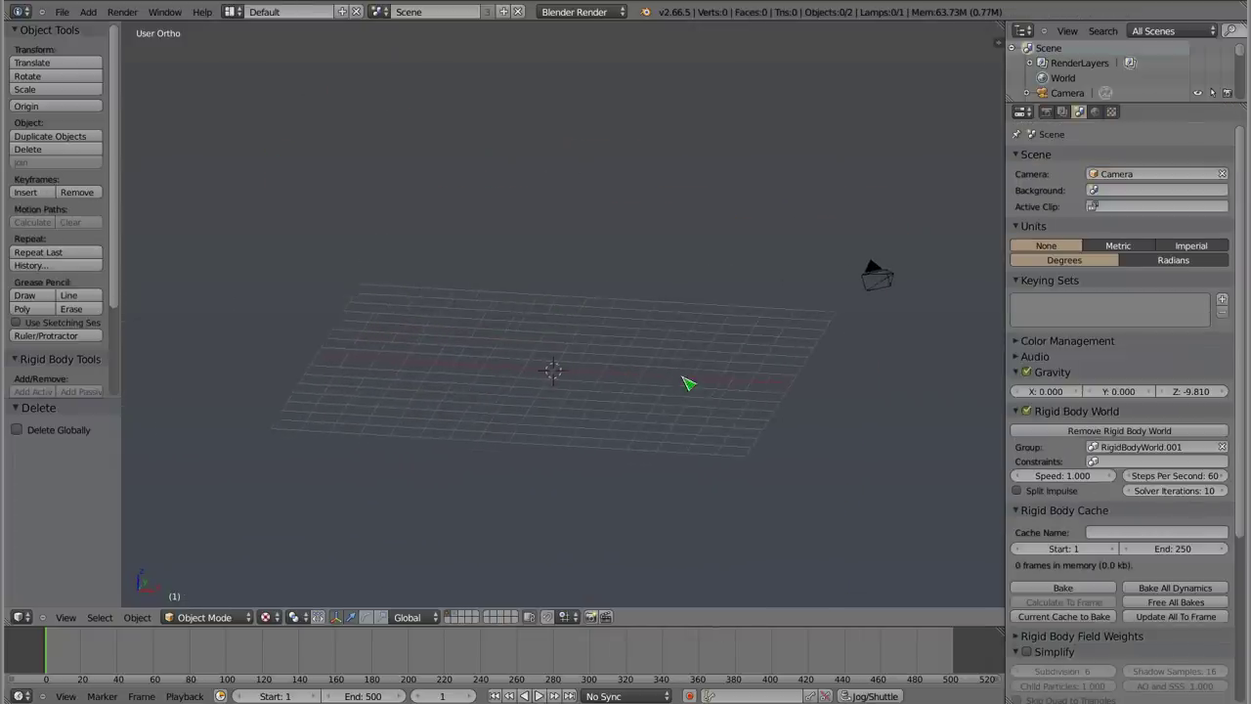
pyautogui.hotkey('shift', 'a')
pyautogui.click(504, 329)
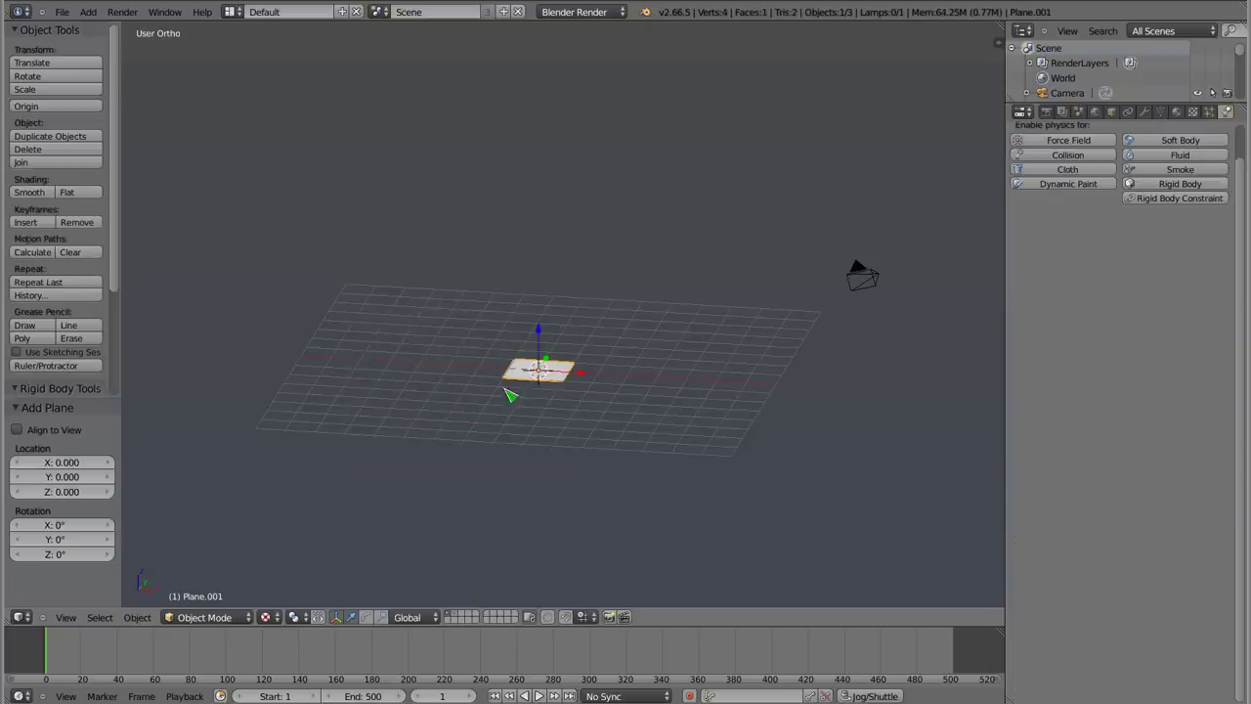
pyautogui.moveTo(505, 391); pyautogui.dragTo(516, 379, button='middle')
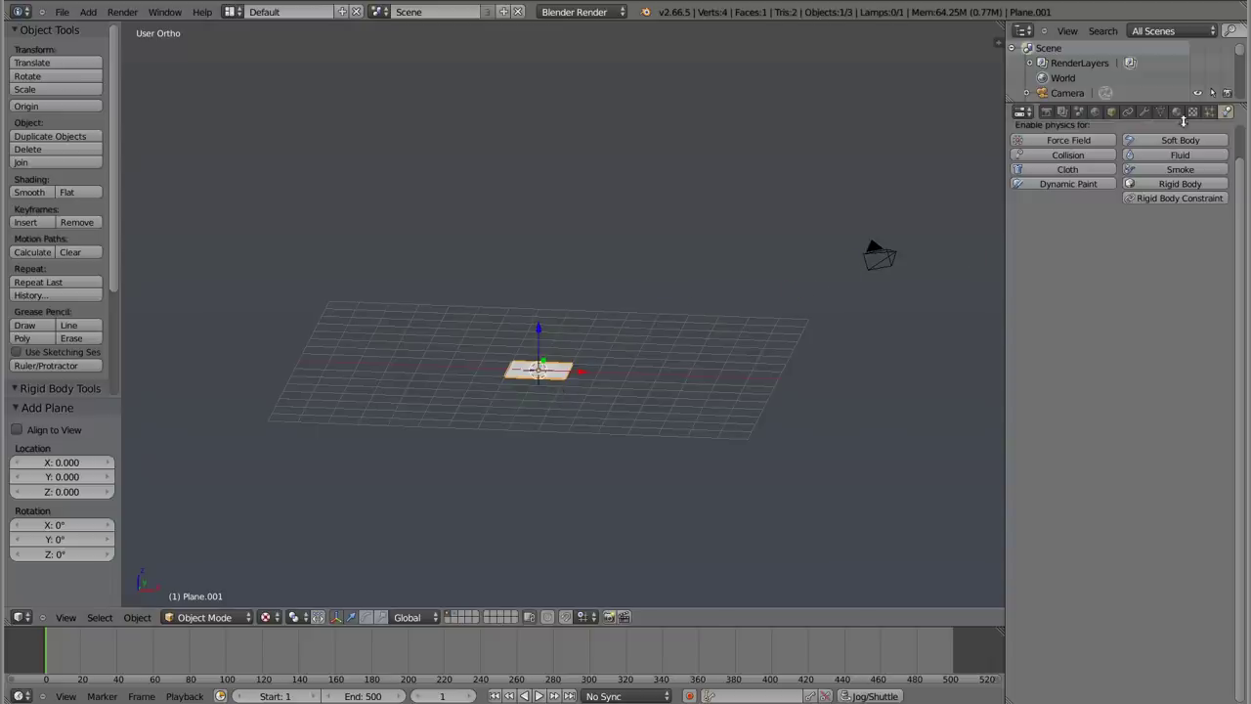
pyautogui.click(1209, 112)
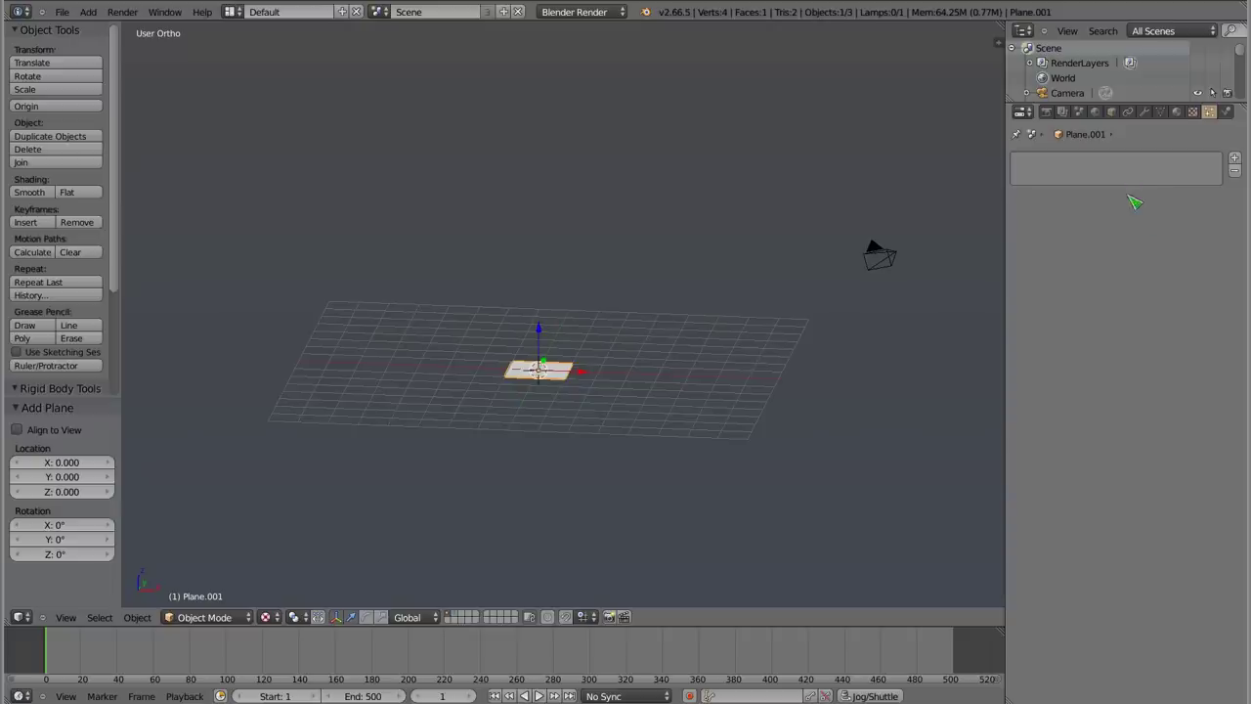
pyautogui.scroll(2, 538, 370)
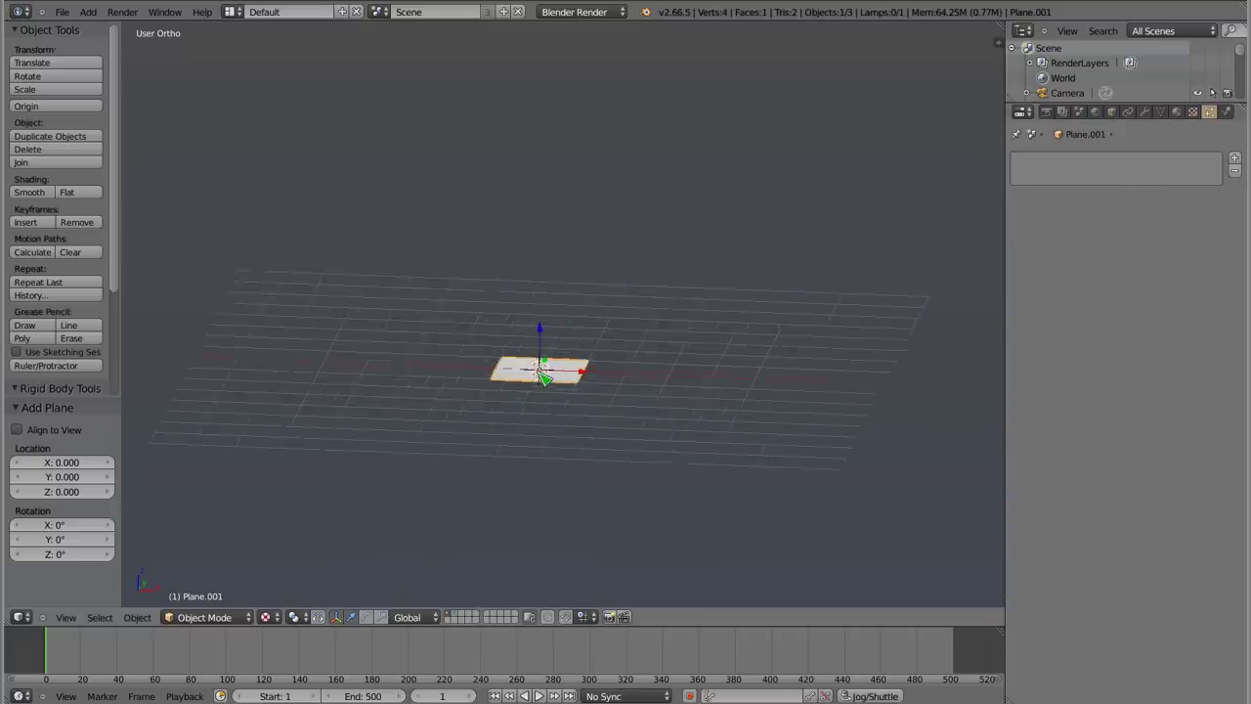
# - Add a particle system to Plane.001 and preview the falling particles
pyautogui.click(1234, 159)
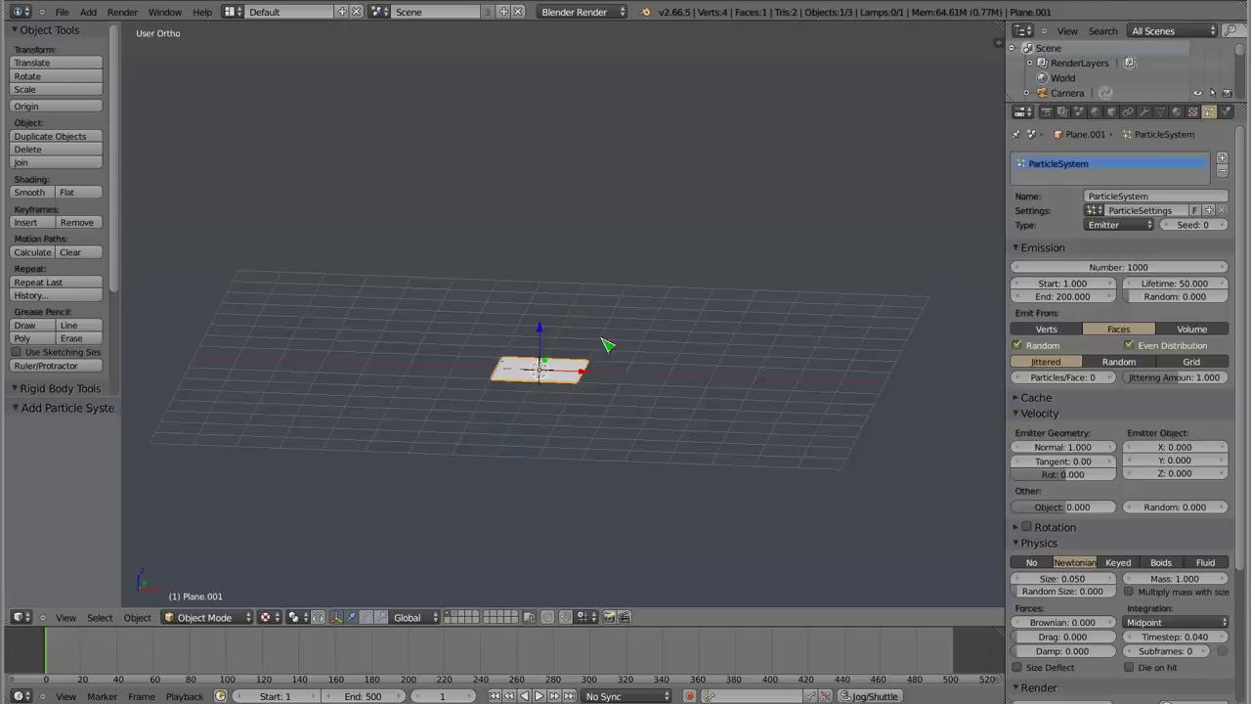
pyautogui.hotkey('alt', 'a')
pyautogui.moveTo(547, 429)
pyautogui.mouseDown(button='middle')
pyautogui.moveTo(581, 264)
pyautogui.moveTo(576, 186)
pyautogui.moveTo(550, 265)
pyautogui.moveTo(544, 346)
pyautogui.mouseUp(button='middle')
pyautogui.moveTo(546, 344)
pyautogui.mouseDown(button='middle')
pyautogui.moveTo(557, 173)
pyautogui.moveTo(586, 146)
pyautogui.moveTo(572, 378)
pyautogui.moveTo(532, 425)
pyautogui.moveTo(503, 325)
pyautogui.mouseUp(button='middle')
pyautogui.press('Escape')
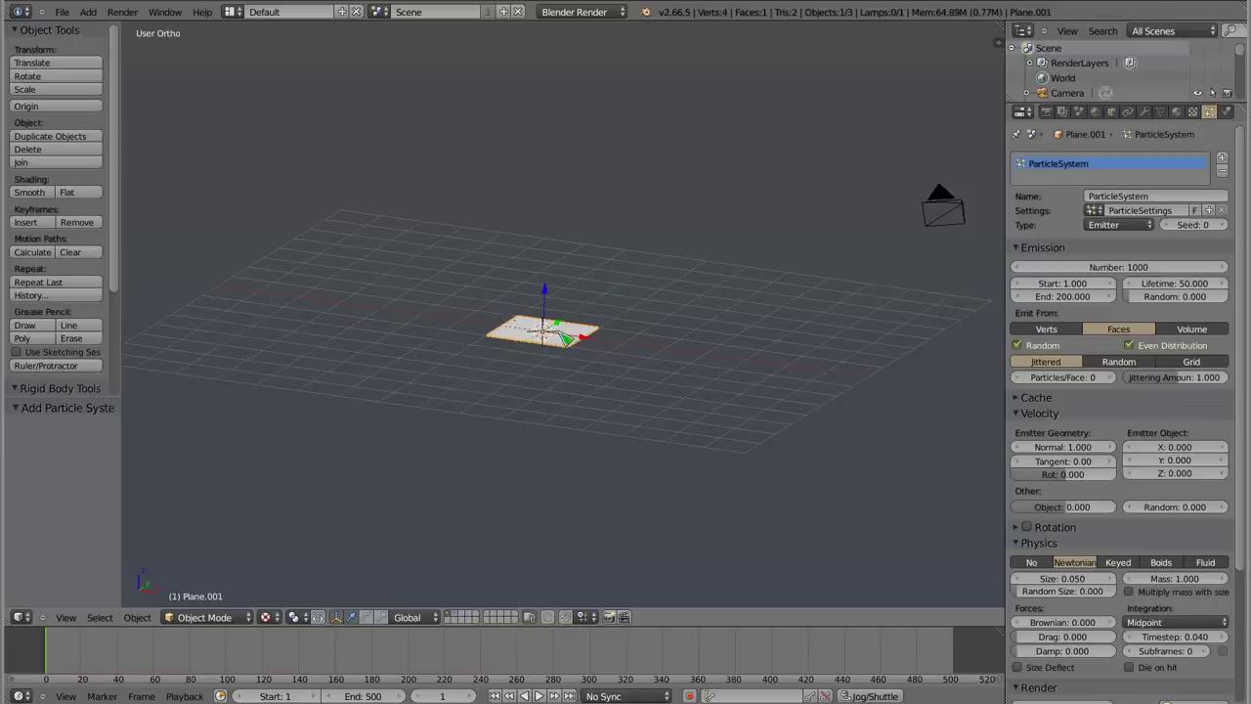
# - Set the particles' gravity field weight to 0 and replay to watch them float
pyautogui.scroll(-3, 1055, 366)
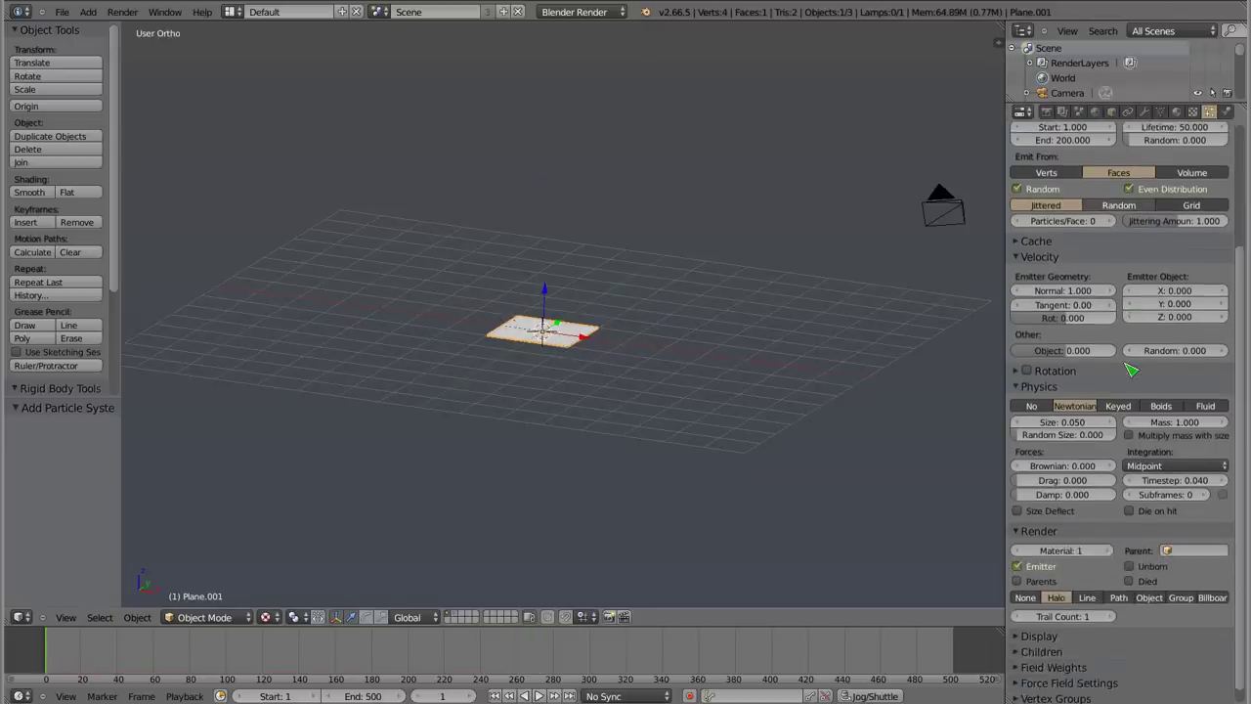
pyautogui.scroll(-3, 1130, 362)
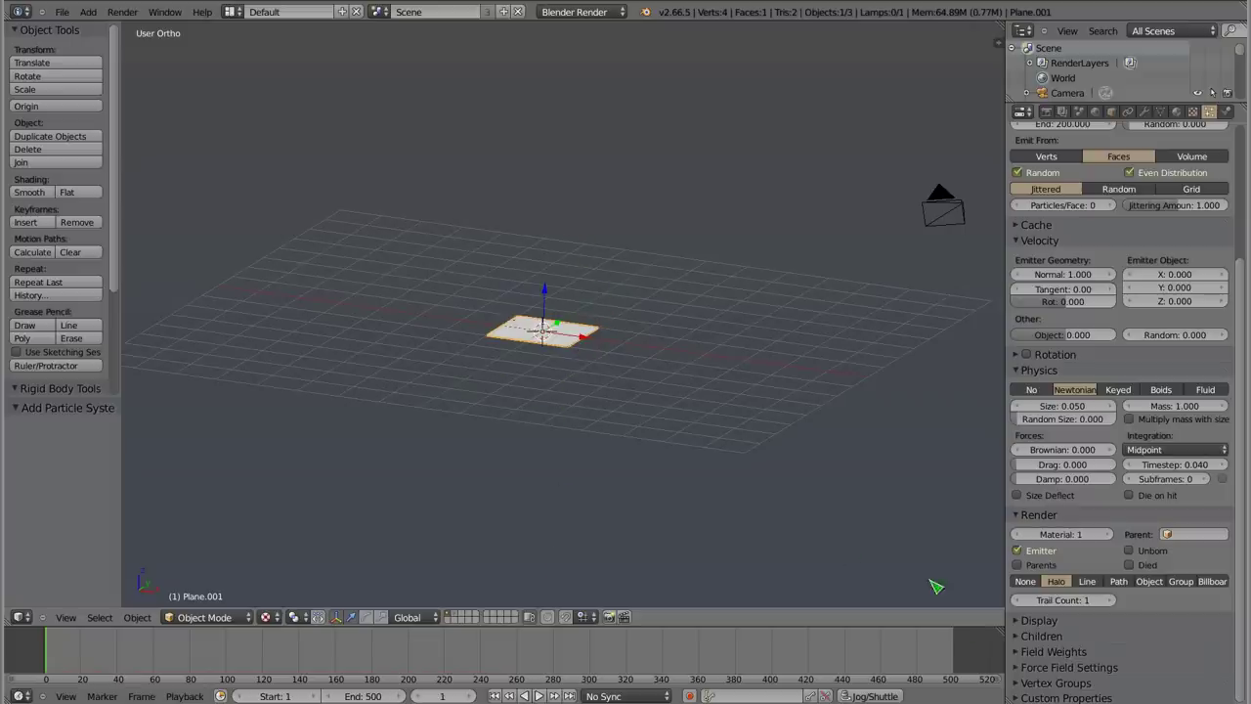
pyautogui.click(1021, 655)
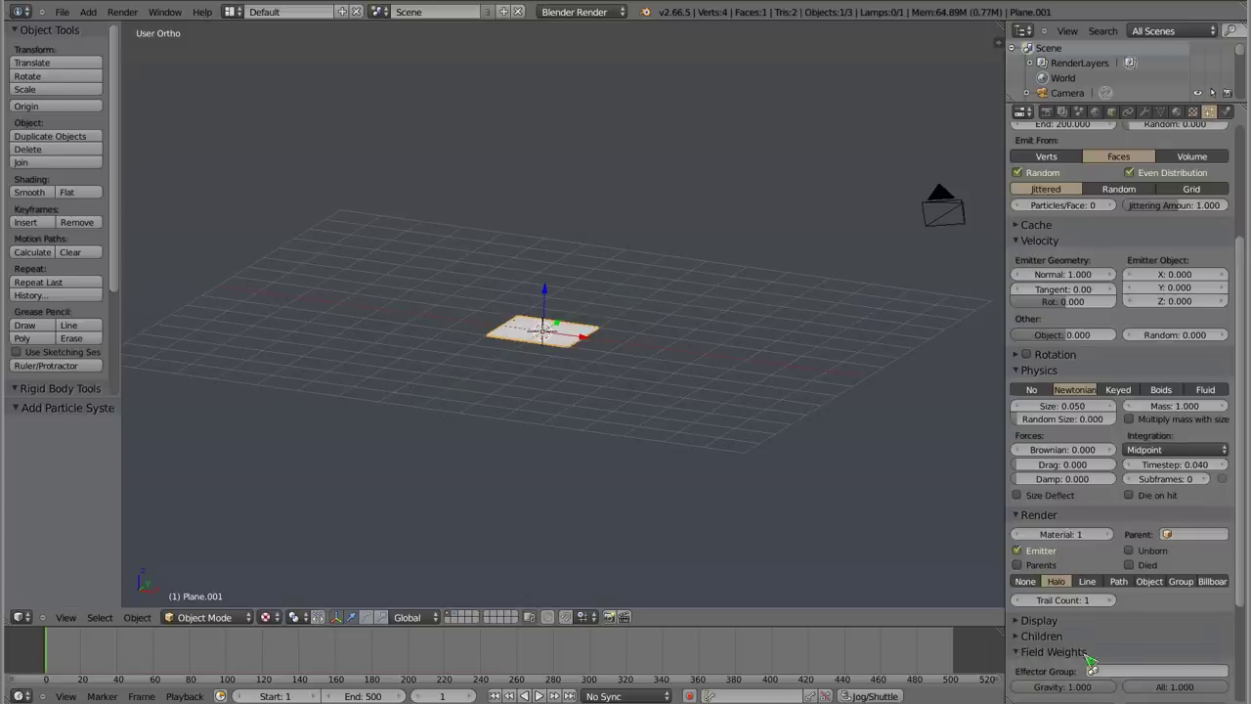
pyautogui.scroll(-4, 1084, 663)
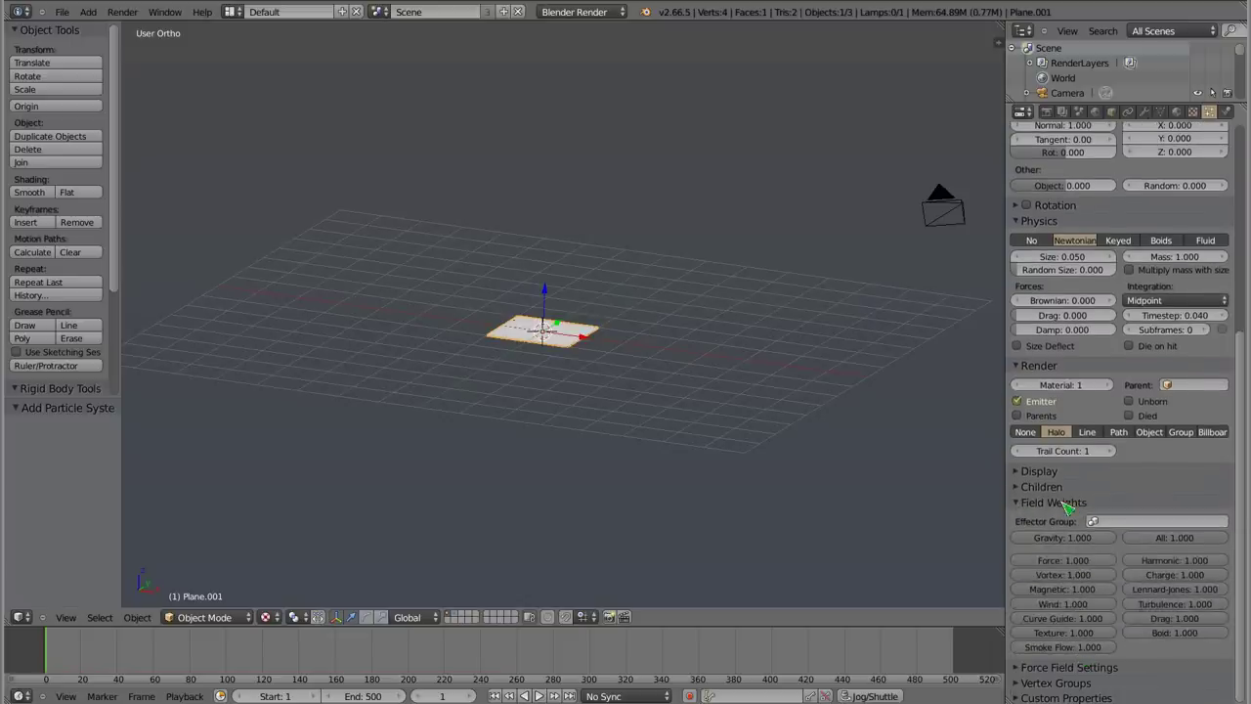
pyautogui.click(1065, 538)
pyautogui.write('0')
pyautogui.press('Return')
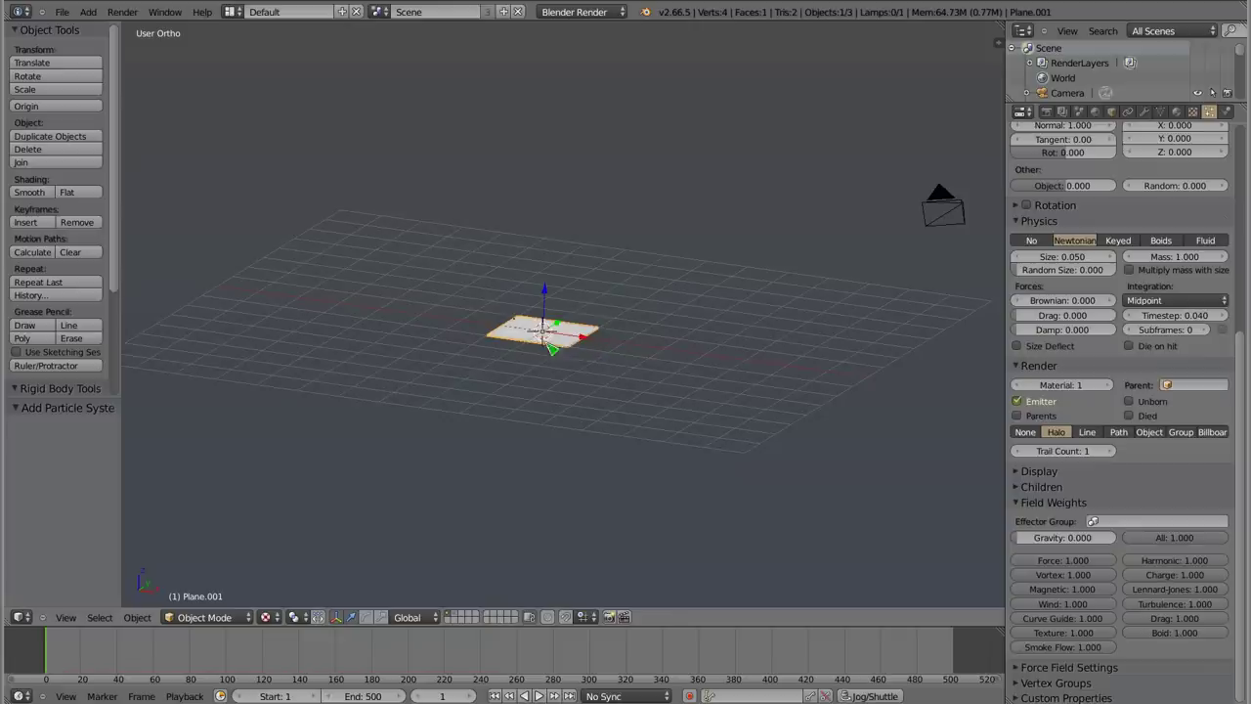
pyautogui.hotkey('alt', 'a')
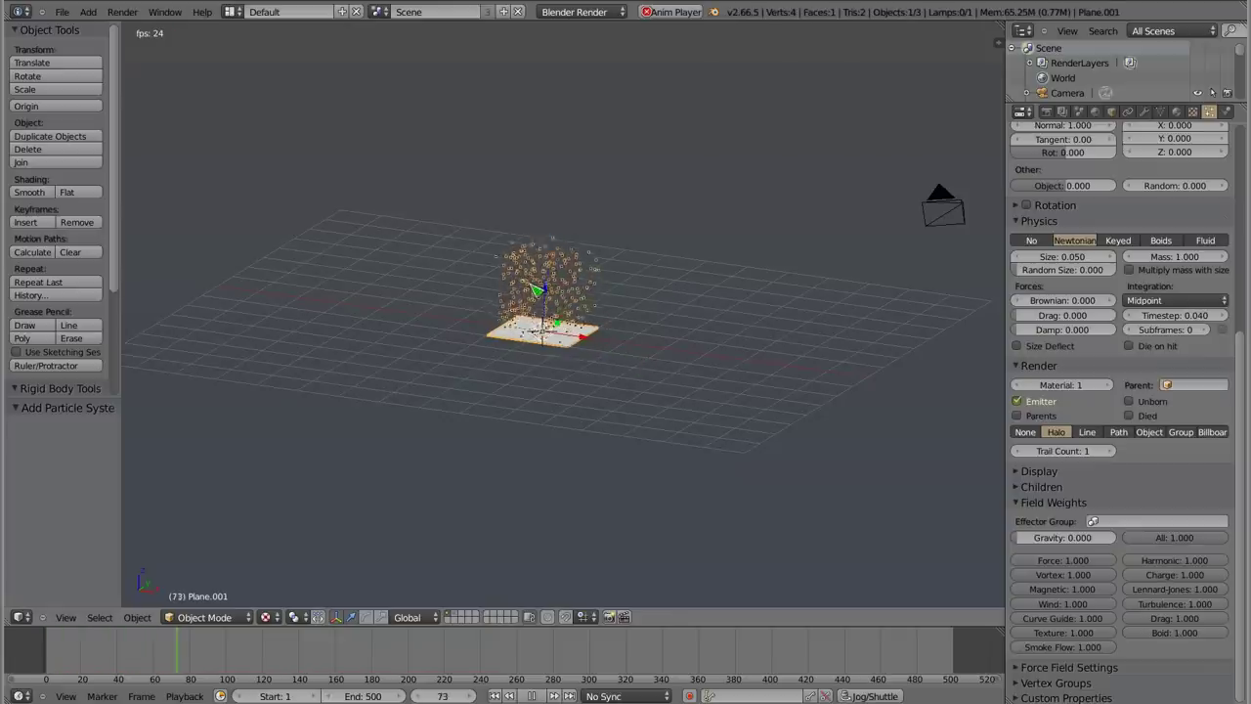
# - Try a random velocity of 1, then lower it to 0.210 and reset normal velocity to 0
pyautogui.moveTo(547, 411); pyautogui.dragTo(547, 342, button='middle')
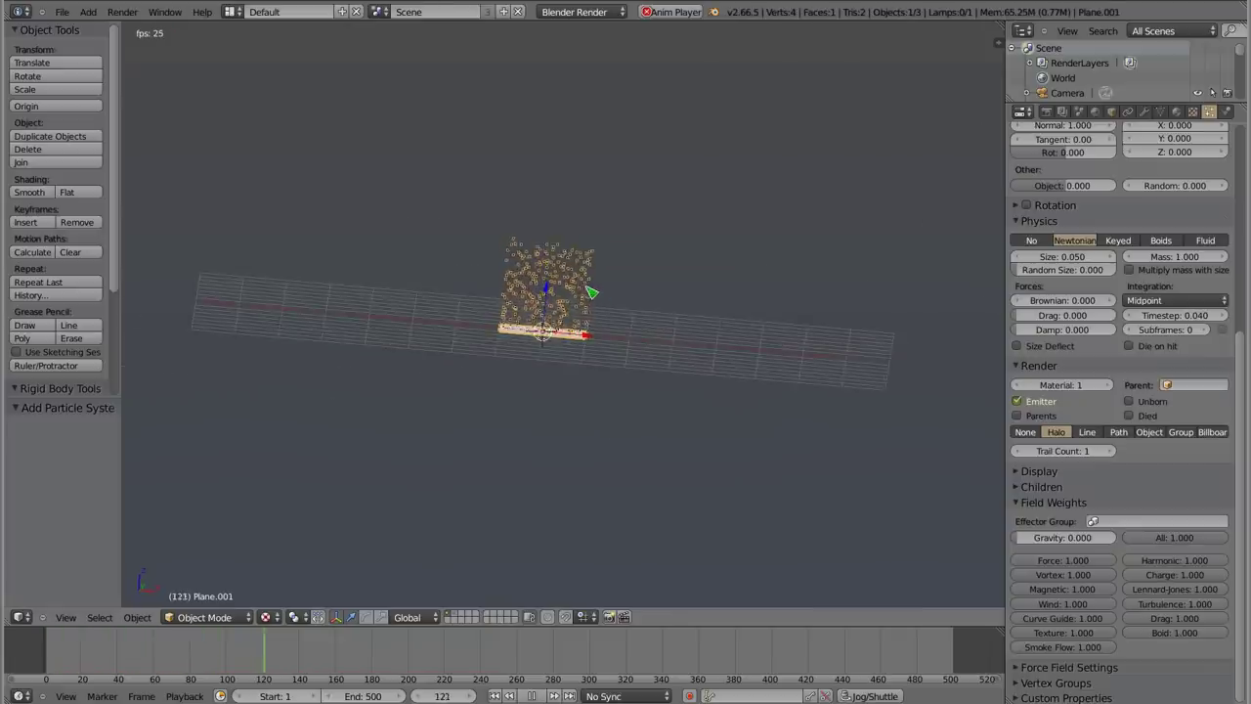
pyautogui.press('Escape')
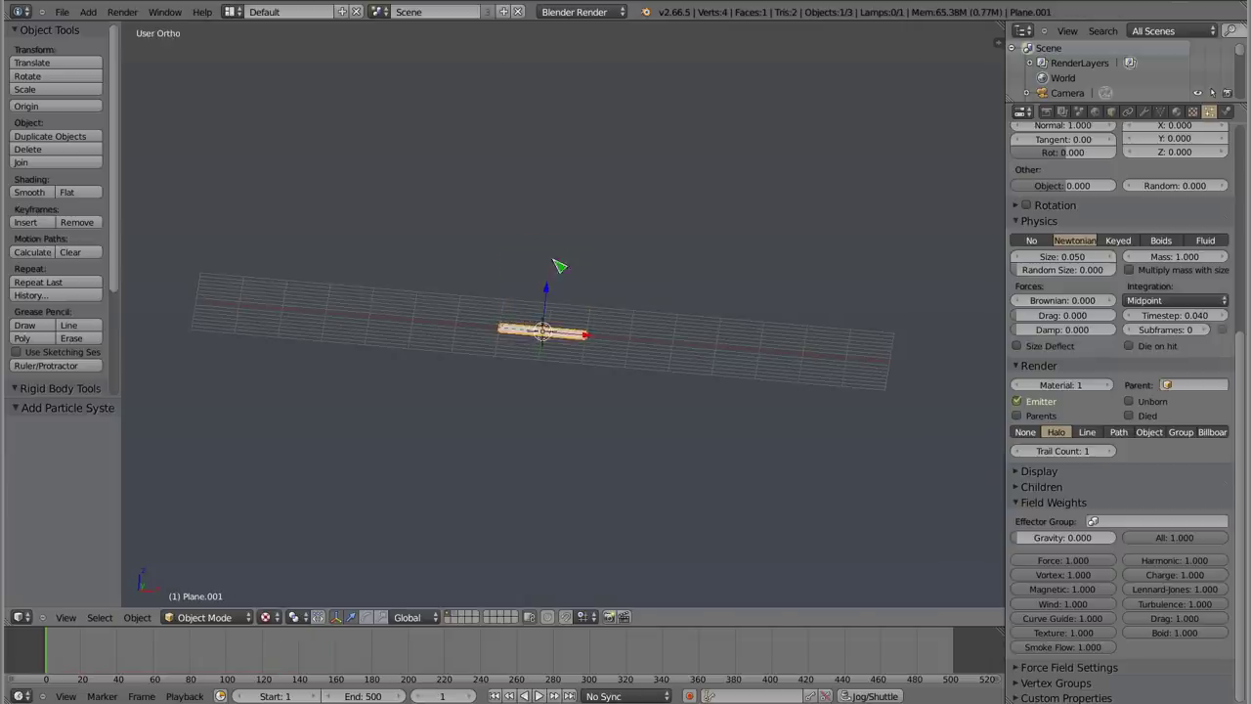
pyautogui.scroll(10, 1145, 430)
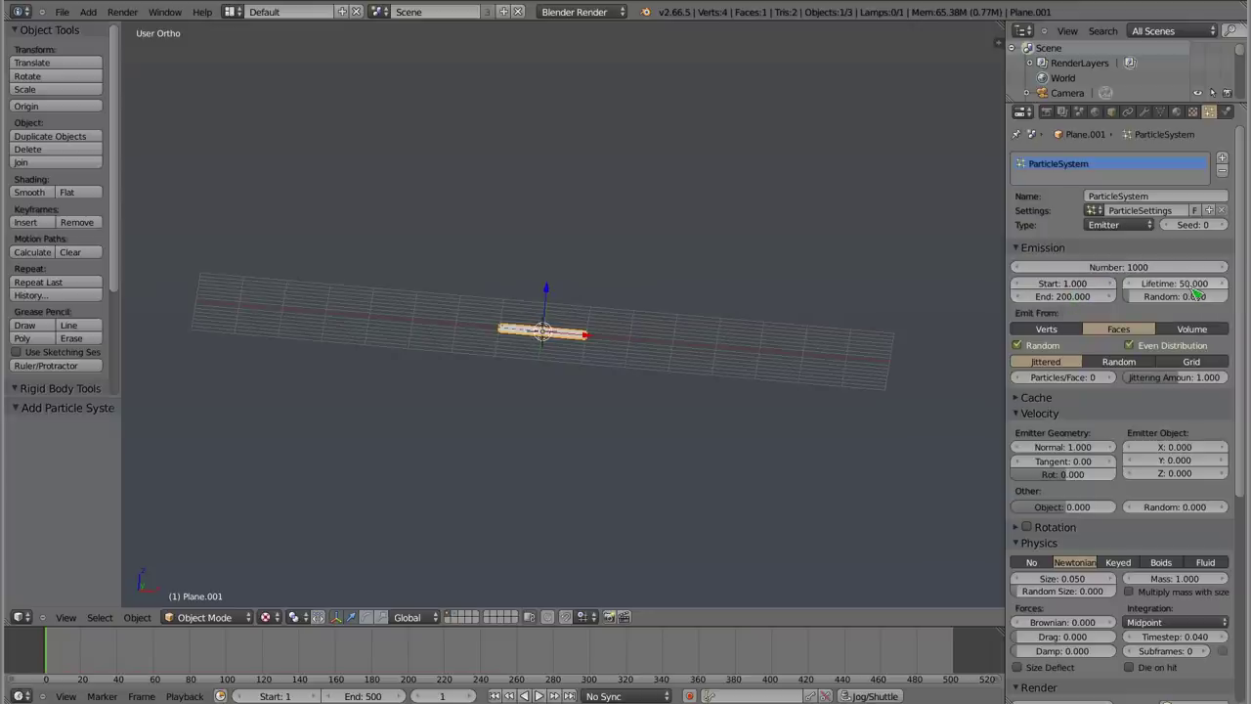
pyautogui.moveTo(1175, 284)
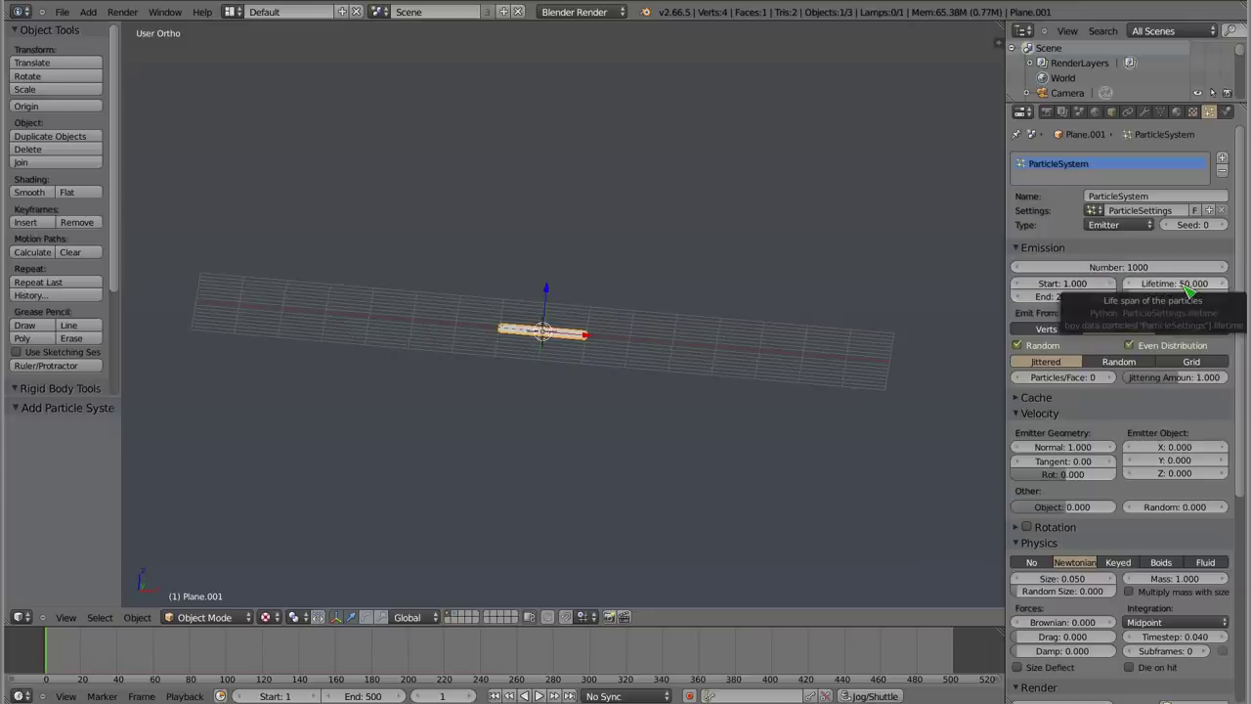
pyautogui.click(1182, 501)
pyautogui.write('1')
pyautogui.press('Return')
pyautogui.hotkey('alt', 'a')
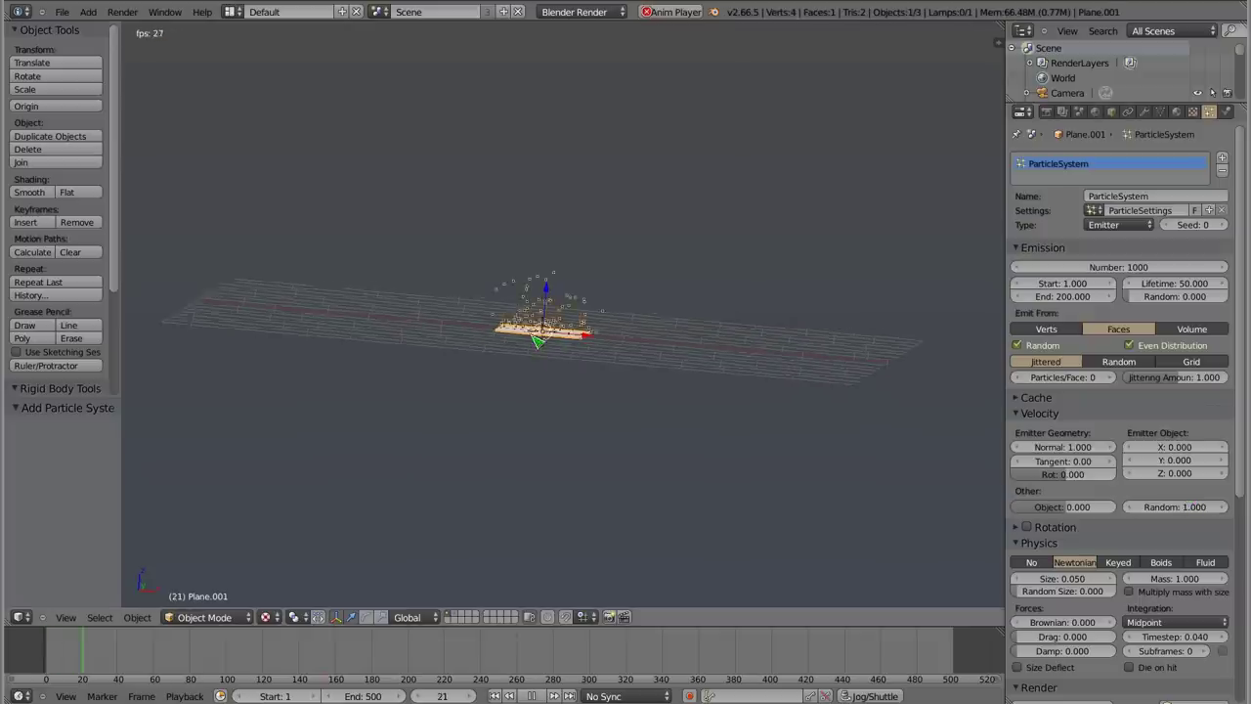
pyautogui.moveTo(548, 337); pyautogui.dragTo(562, 352, button='middle')
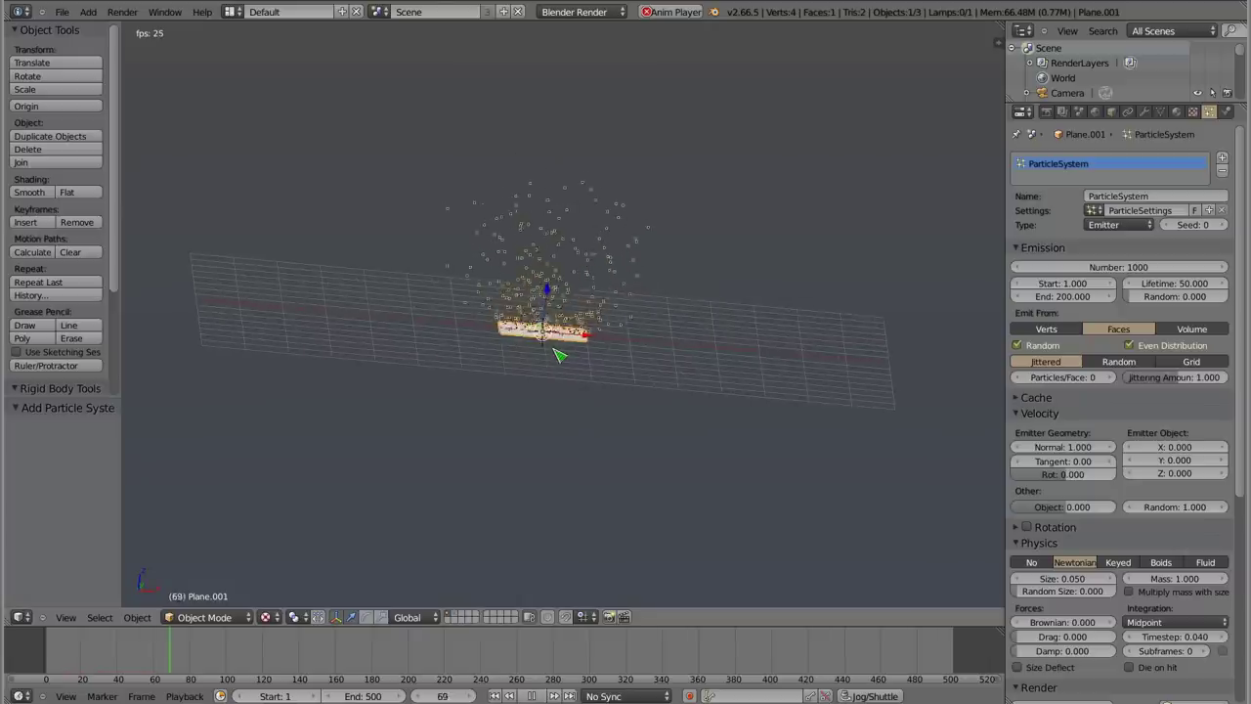
pyautogui.press('Escape')
pyautogui.moveTo(1200, 507); pyautogui.dragTo(1192, 515)
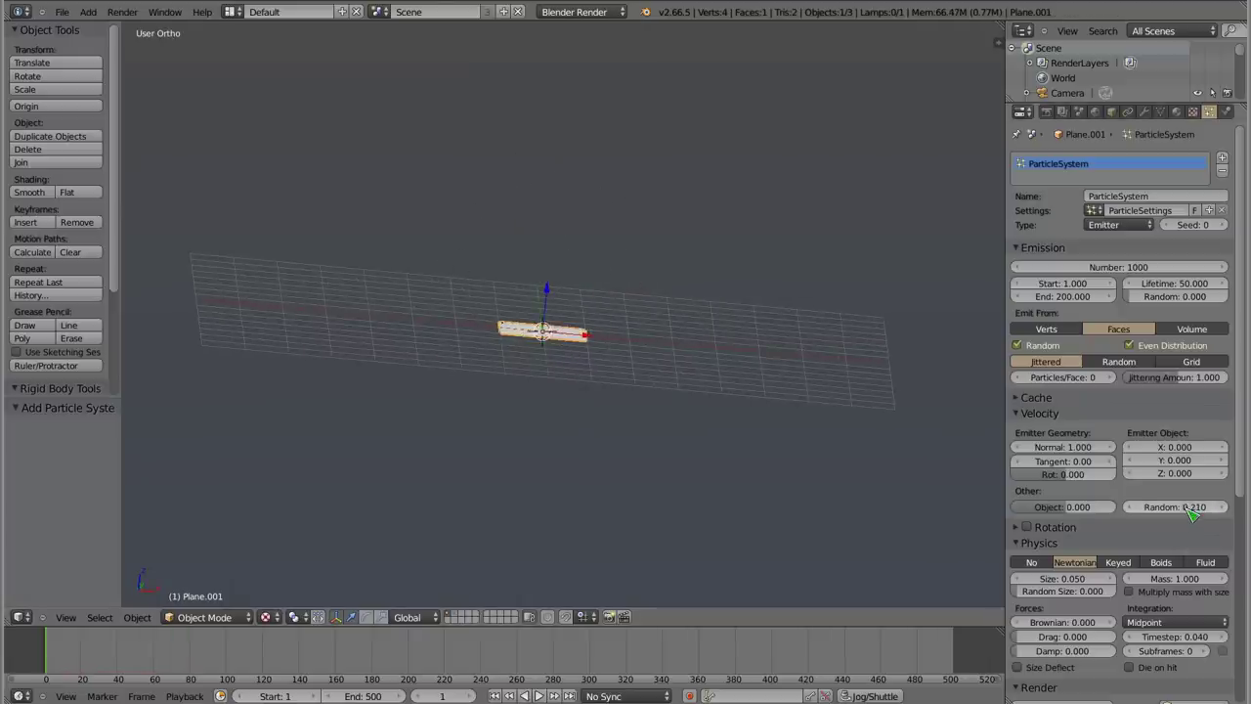
pyautogui.press('BackSpace')
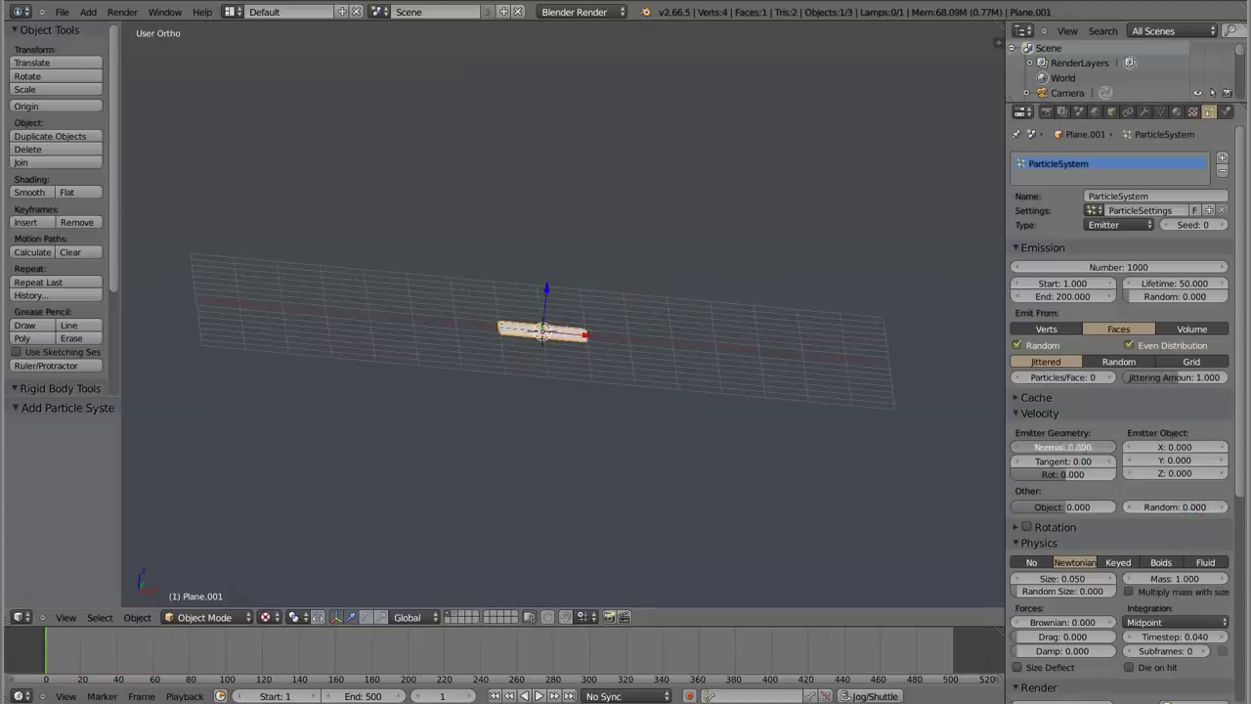
# - Set the Brownian force to 1 and preview the particle motion
pyautogui.scroll(-1, 1123, 515)
pyautogui.scroll(-4, 1124, 515)
pyautogui.click(1065, 491)
pyautogui.write('1')
pyautogui.press('Return')
pyautogui.hotkey('alt', 'a')
pyautogui.moveTo(618, 346); pyautogui.dragTo(550, 337, button='middle')
pyautogui.scroll(2, 567, 346)
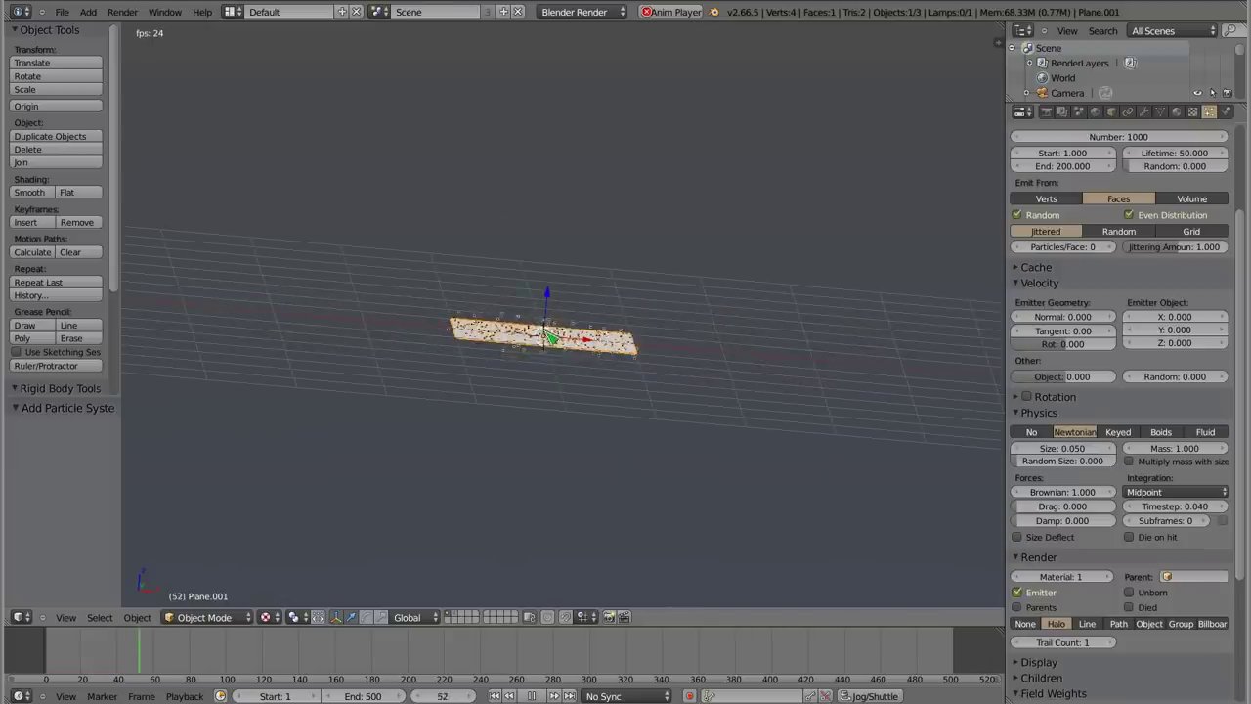
pyautogui.press('Escape')
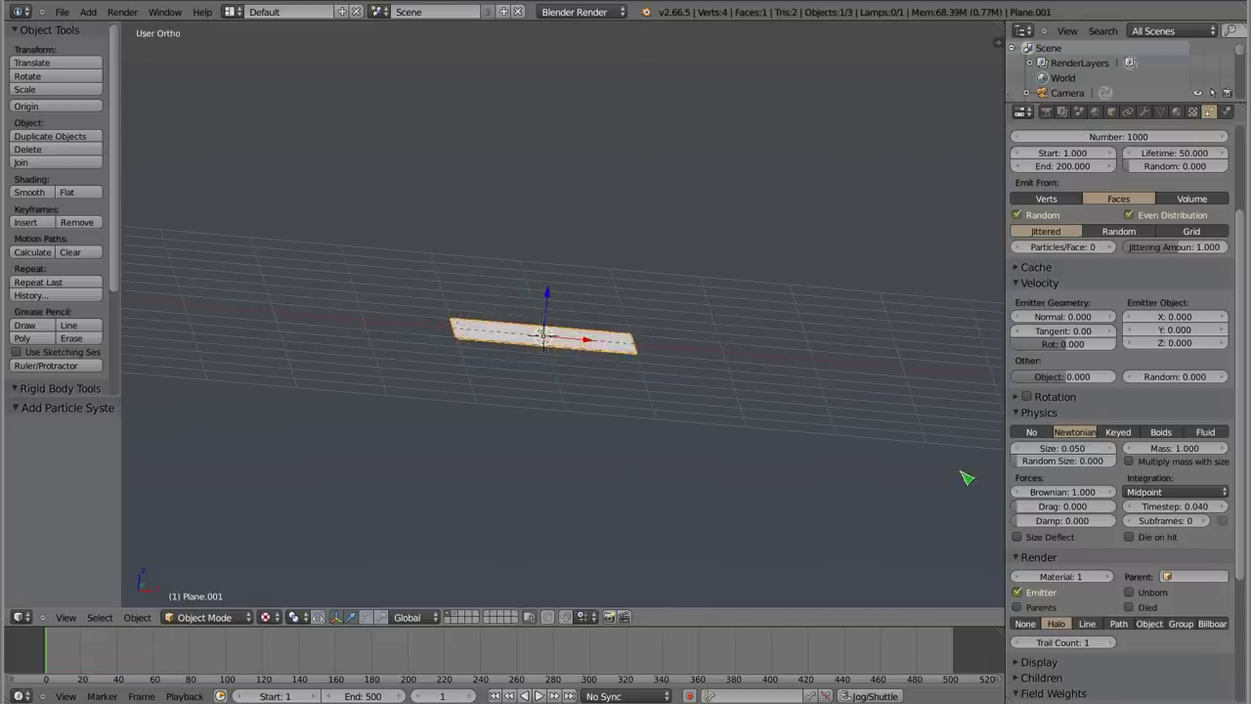
# - Raise the Brownian force to 12.690, preview the scattering, then reduce it back to 0
pyautogui.moveTo(1062, 491)
pyautogui.mouseDown()
pyautogui.moveTo(1099, 492)
pyautogui.moveTo(1075, 491)
pyautogui.mouseUp()
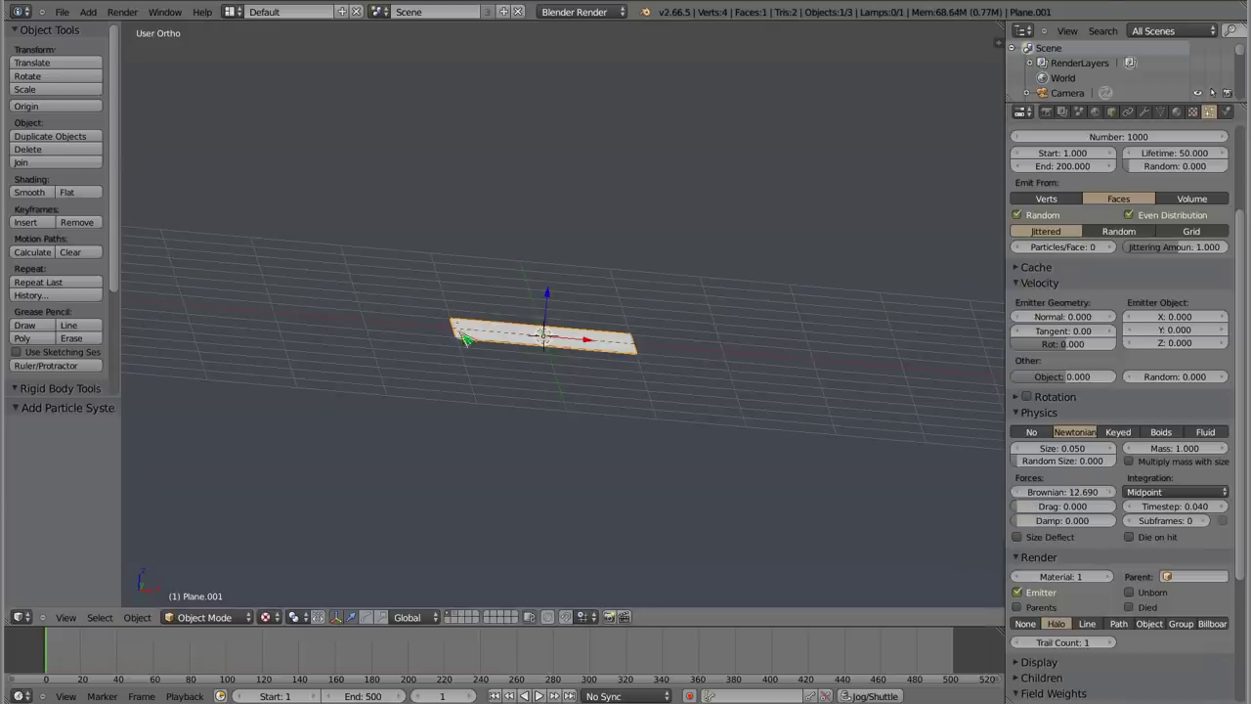
pyautogui.hotkey('alt', 'a')
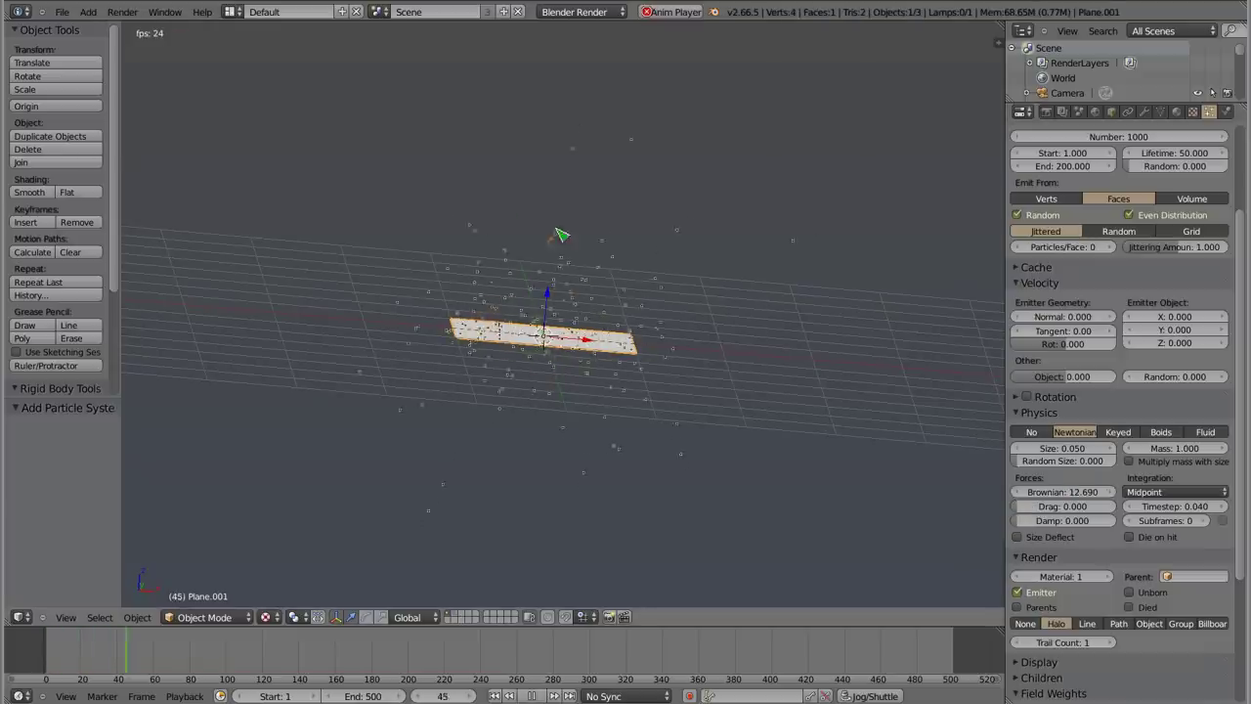
pyautogui.moveTo(544, 354); pyautogui.dragTo(518, 374, button='middle')
pyautogui.press('Escape')
pyautogui.moveTo(1062, 491); pyautogui.dragTo(1036, 491)
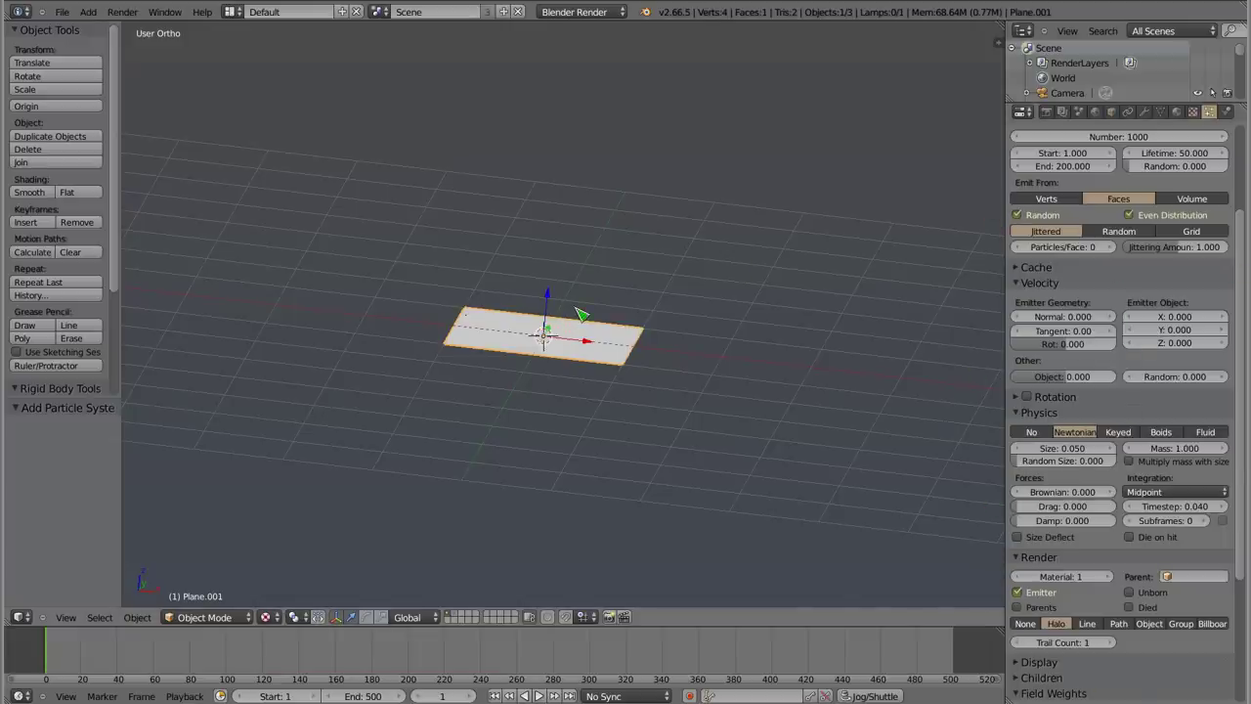
# - In front view, rotate the emitter plane back to flat and raise it 2 units along Z
pyautogui.press('KP_1')
pyautogui.keyDown('shift'); pyautogui.moveTo(522, 441); pyautogui.dragTo(587, 322, button='middle'); pyautogui.keyUp('shift')
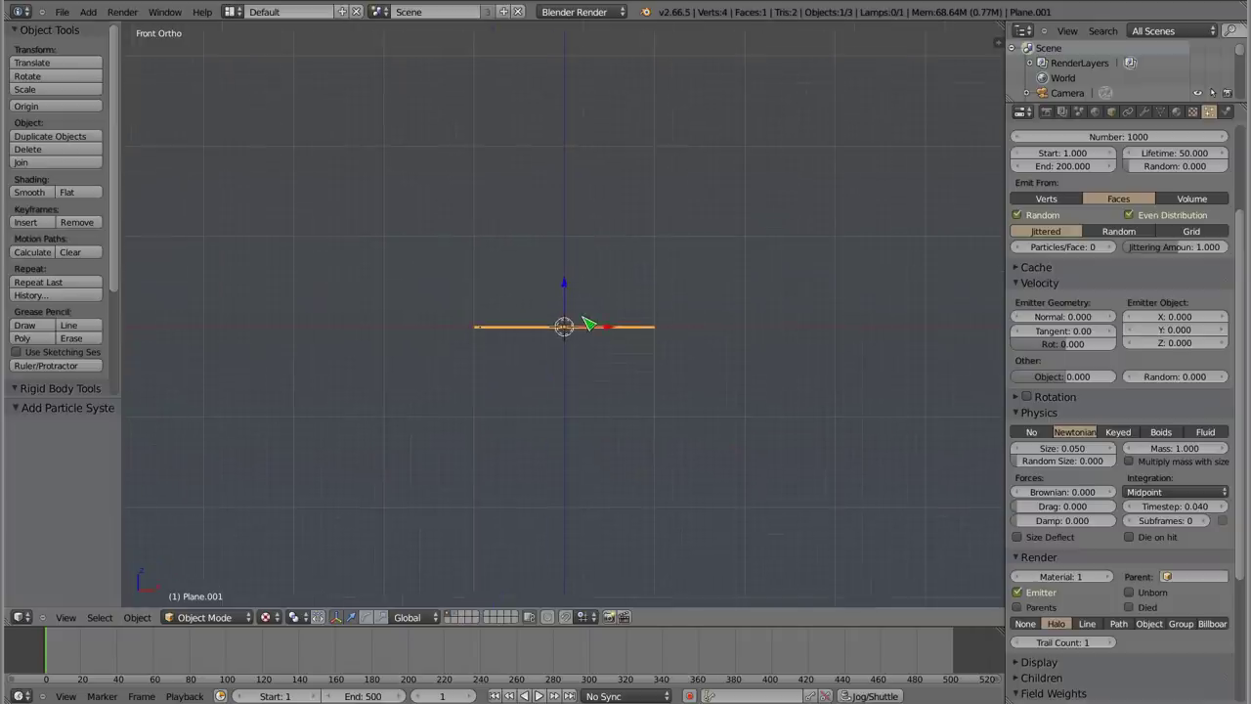
pyautogui.press('r')
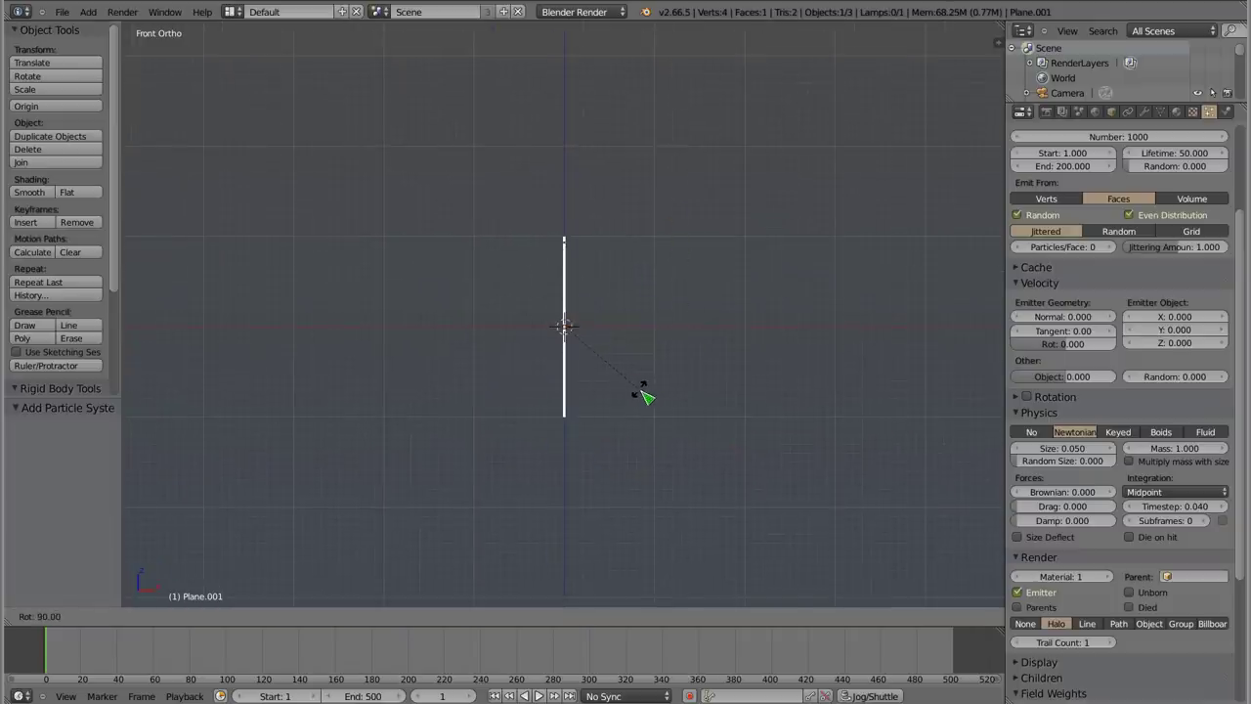
pyautogui.click(521, 393)
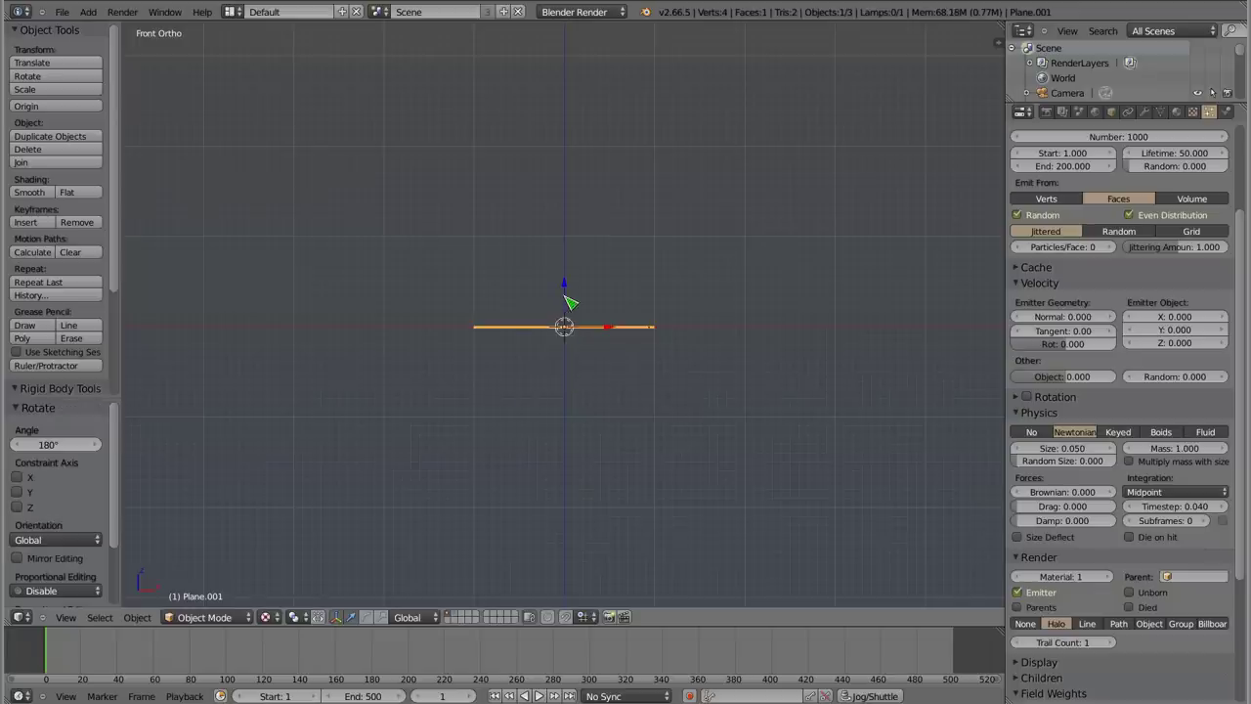
pyautogui.press('g')
pyautogui.press('z')
pyautogui.click(592, 120)
# - Preview the particles emitting from the raised plane
pyautogui.moveTo(589, 209); pyautogui.dragTo(554, 306, button='middle')
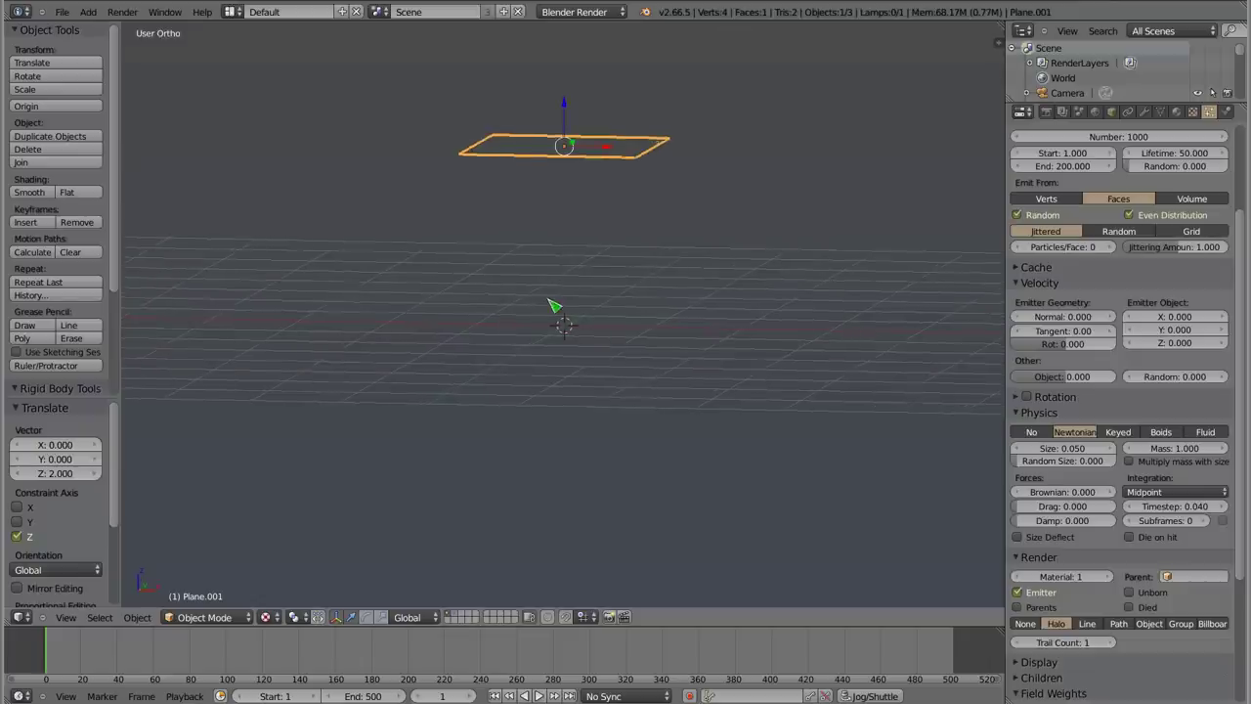
pyautogui.hotkey('alt', 'a')
pyautogui.moveTo(701, 267); pyautogui.dragTo(700, 321, button='middle')
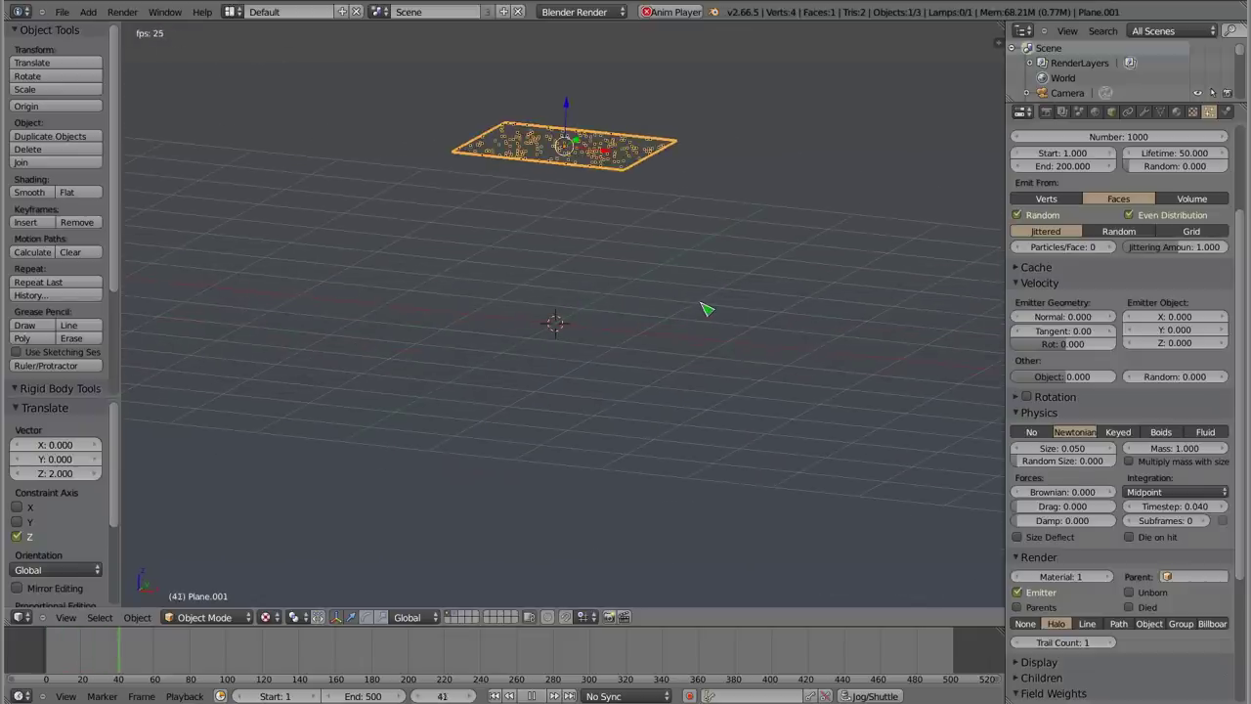
pyautogui.press('Escape')
# - Set the particles' gravity weight back to 1.000 and watch them fall
pyautogui.scroll(-3, 1131, 549)
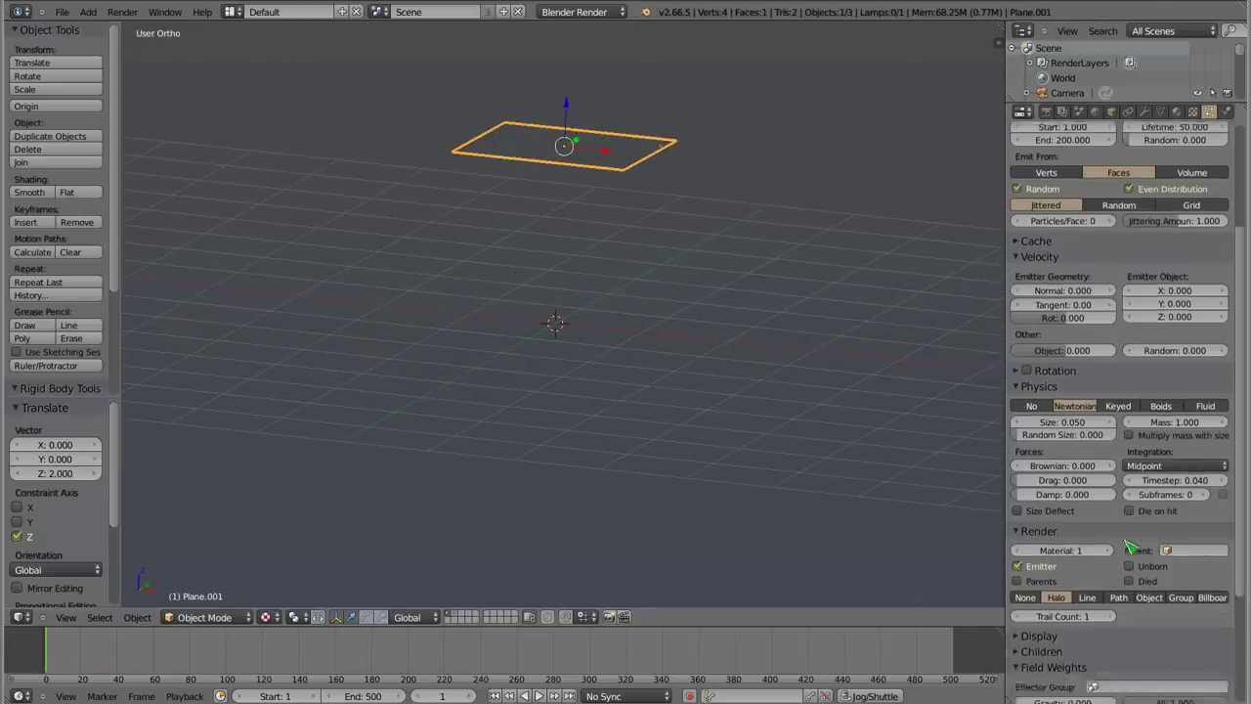
pyautogui.scroll(-2, 1130, 549)
pyautogui.click(1063, 537)
pyautogui.write('1')
pyautogui.press('Return')
pyautogui.hotkey('alt', 'a')
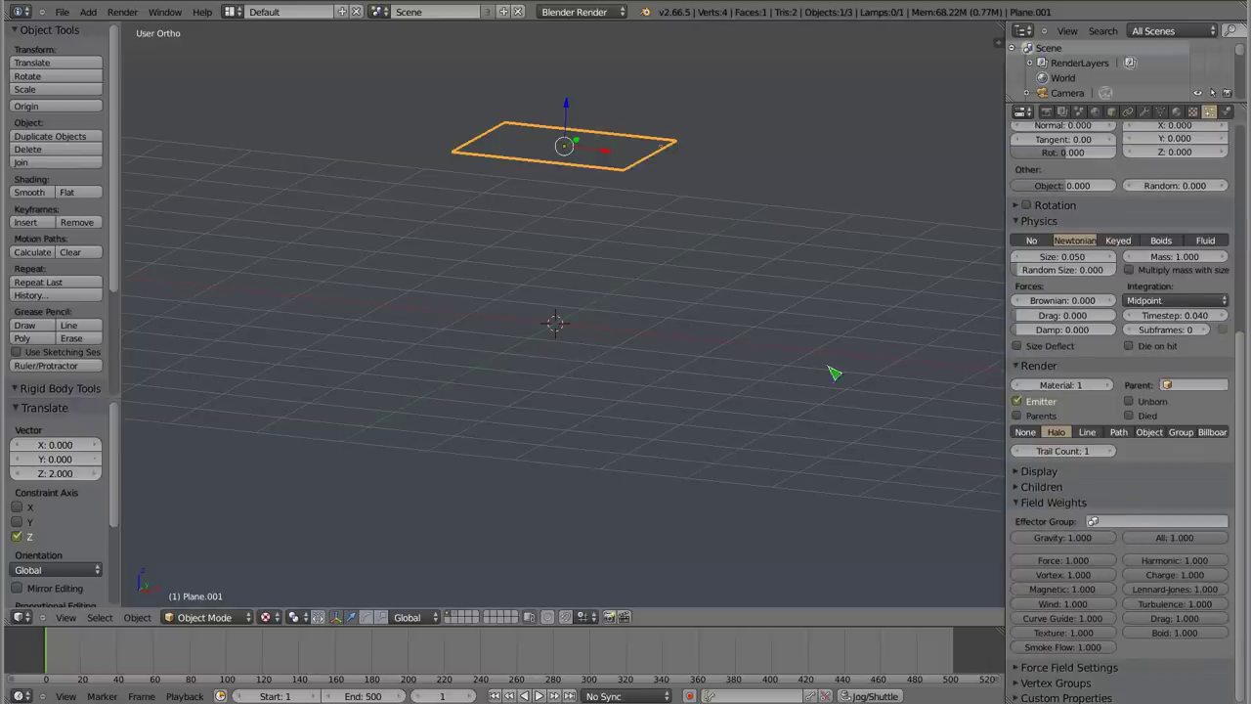
pyautogui.press('Escape')
pyautogui.hotkey('shift', 'a')
# - Add a new plane and scale it about 7.2 times as a ground surface
pyautogui.click(579, 326)
pyautogui.press('s')
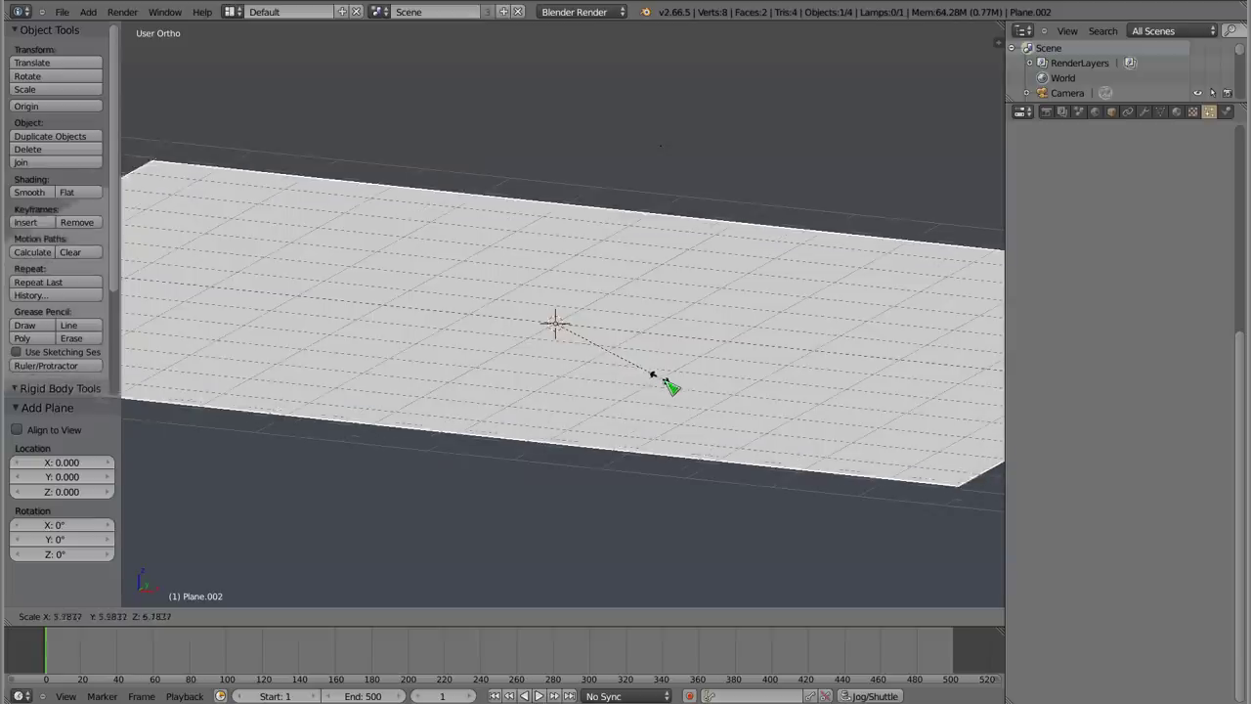
pyautogui.click(674, 389)
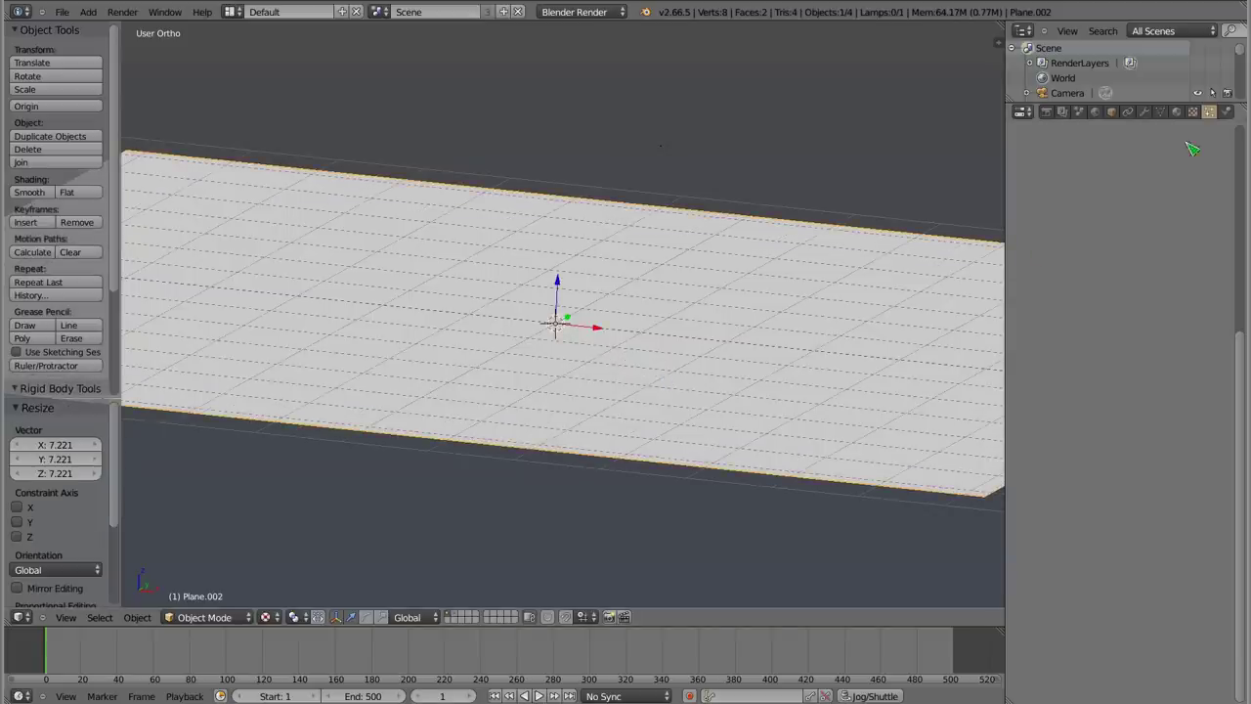
# - Give the ground plane Collision physics and preview particles hitting it
pyautogui.click(1231, 114)
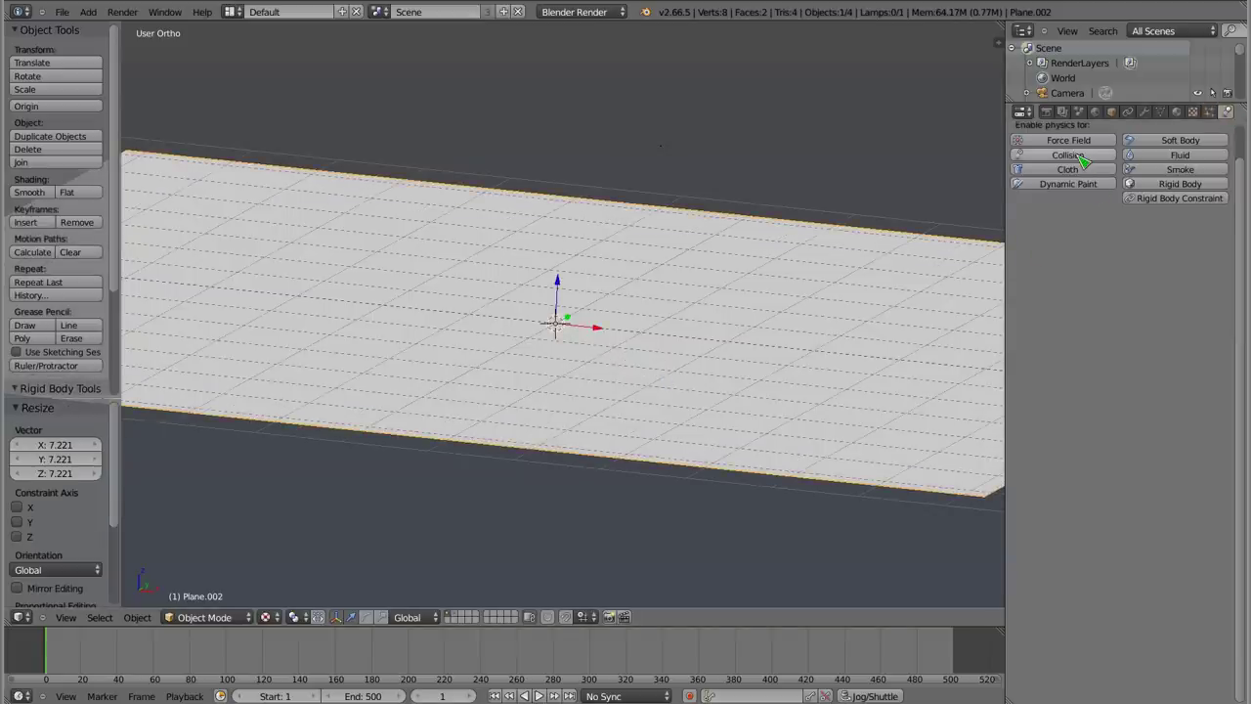
pyautogui.click(1068, 155)
pyautogui.moveTo(534, 293); pyautogui.dragTo(527, 228, button='middle')
pyautogui.hotkey('alt', 'a')
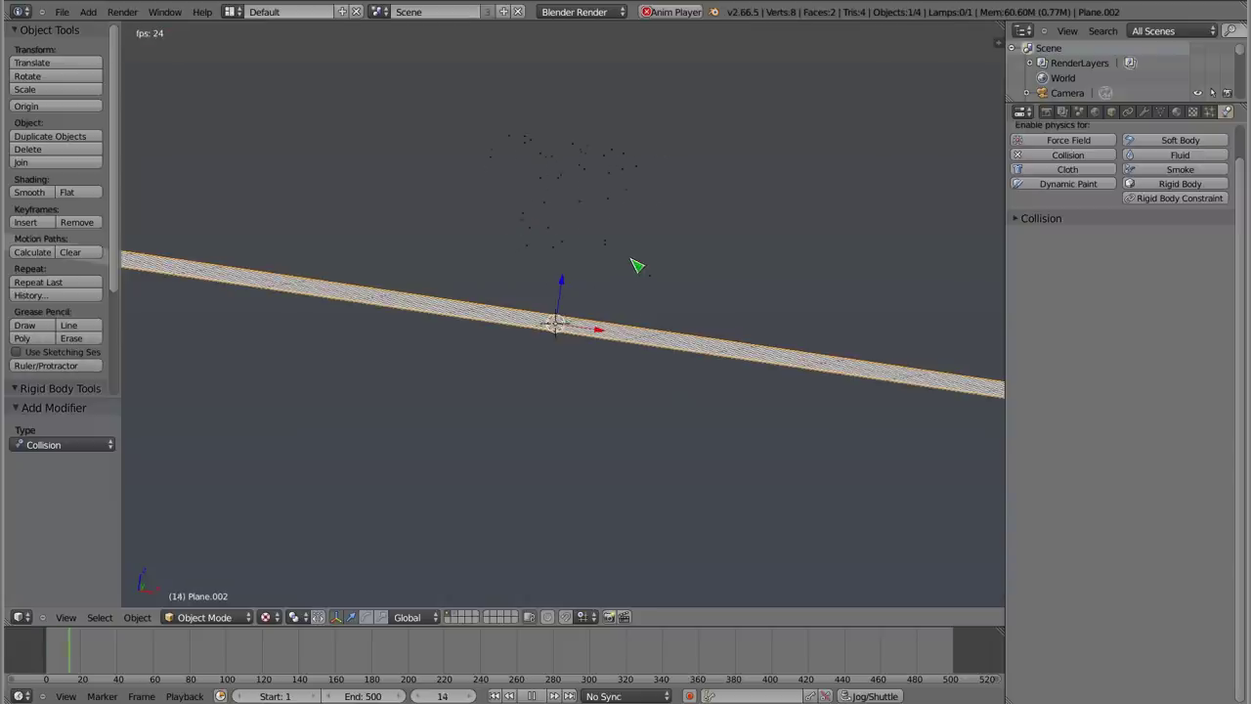
pyautogui.rightClick(587, 145)
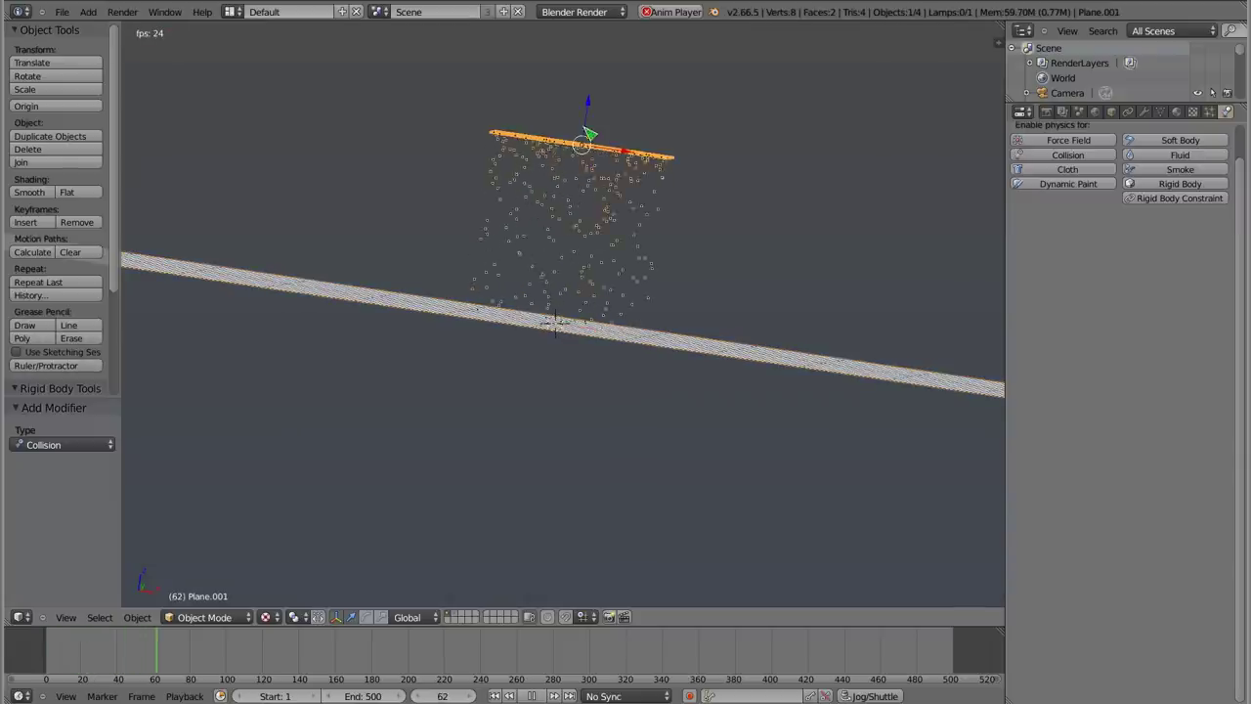
pyautogui.press('Escape')
# - Set the ground plane's particle damping factor to 0.638 and friction factor to 0.186
pyautogui.moveTo(555, 317)
pyautogui.mouseDown(button='middle')
pyautogui.moveTo(539, 342)
pyautogui.moveTo(552, 319)
pyautogui.mouseUp(button='middle')
pyautogui.rightClick(552, 320)
pyautogui.moveTo(519, 206); pyautogui.dragTo(481, 189, button='middle')
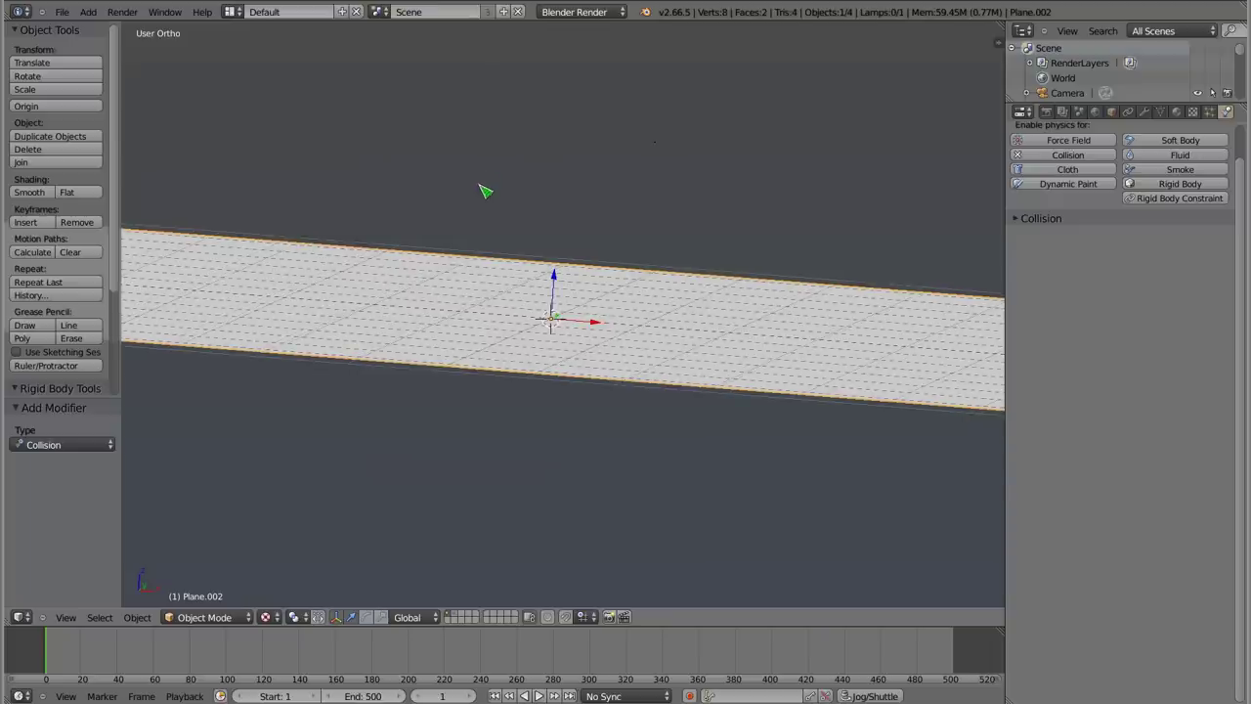
pyautogui.click(1020, 218)
pyautogui.moveTo(1039, 312); pyautogui.dragTo(1051, 313)
pyautogui.moveTo(1041, 356); pyautogui.dragTo(1042, 362)
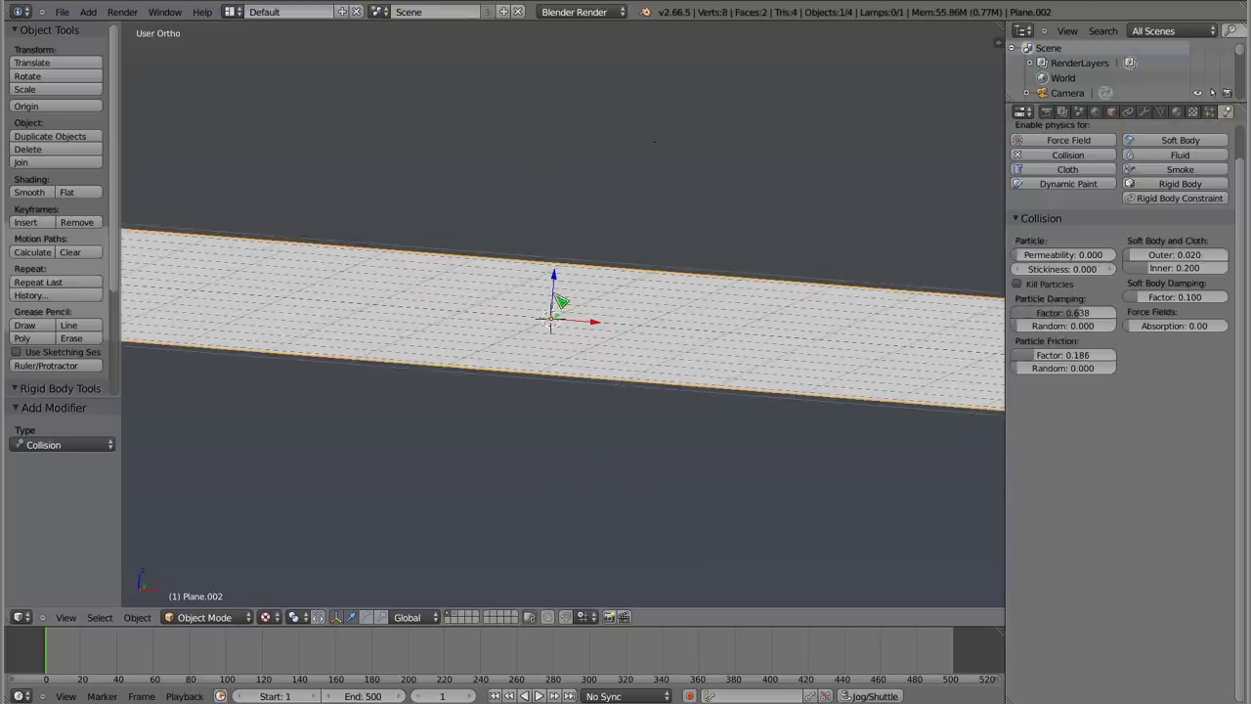
# - Preview the collision, then switch the emitter's particle physics to Fluid
pyautogui.moveTo(591, 313); pyautogui.dragTo(595, 285, button='middle')
pyautogui.hotkey('alt', 'a')
pyautogui.rightClick(573, 141)
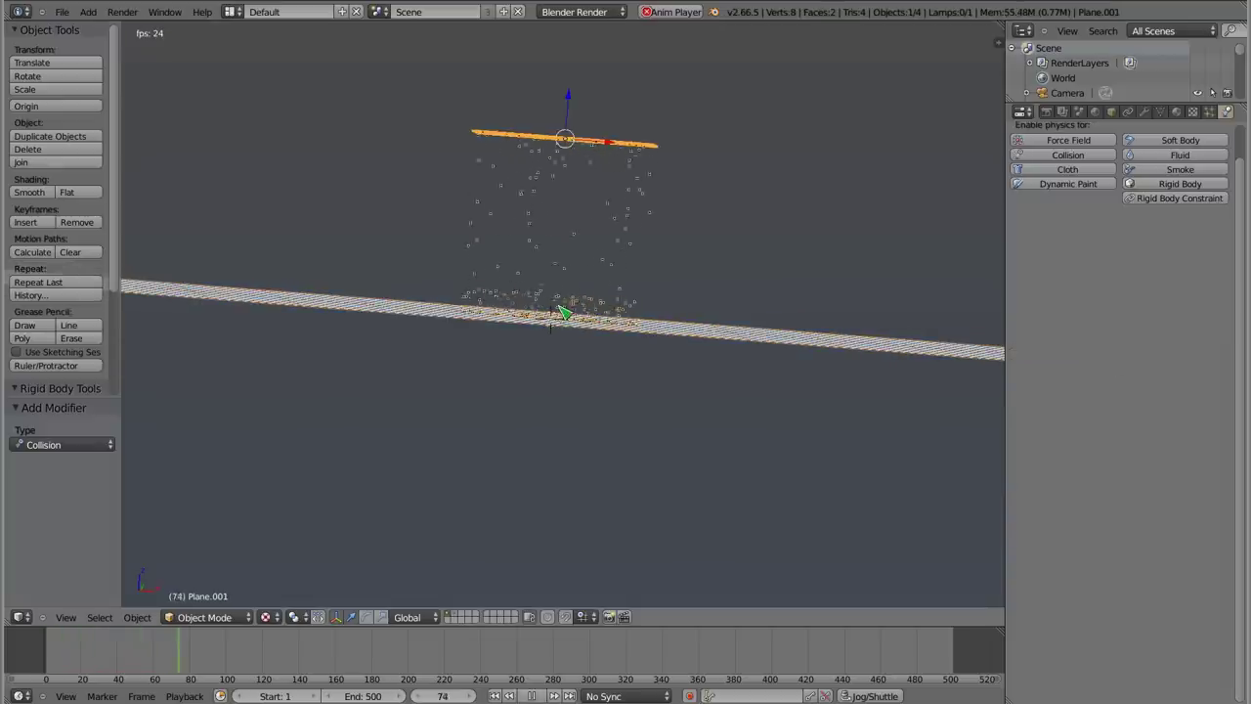
pyautogui.moveTo(548, 146)
pyautogui.mouseDown(button='middle')
pyautogui.moveTo(518, 178)
pyautogui.moveTo(502, 162)
pyautogui.moveTo(554, 152)
pyautogui.mouseUp(button='middle')
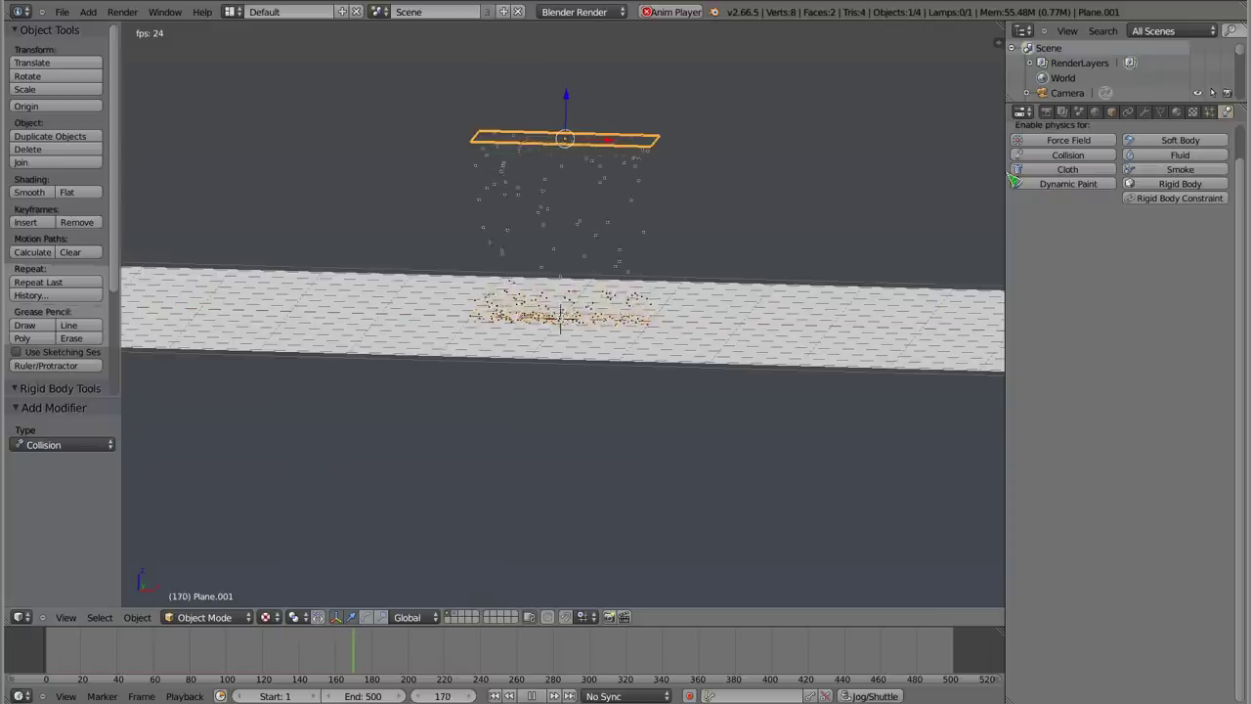
pyautogui.click(1212, 113)
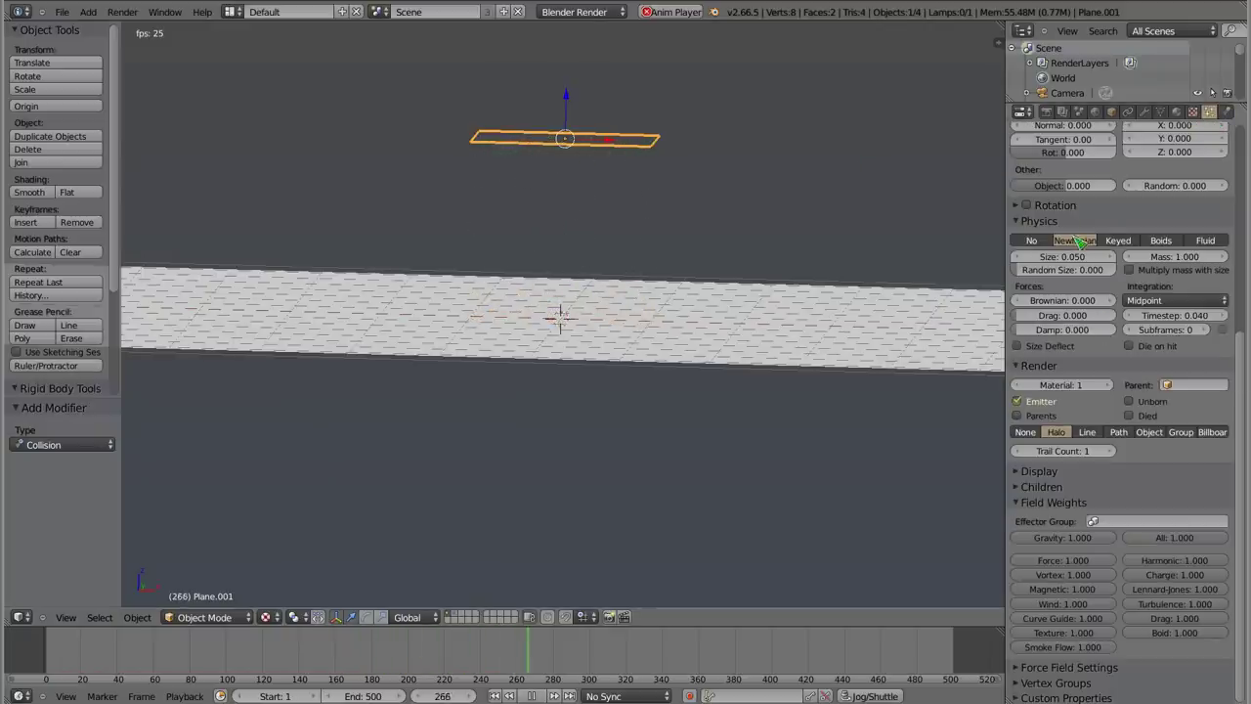
pyautogui.click(1209, 242)
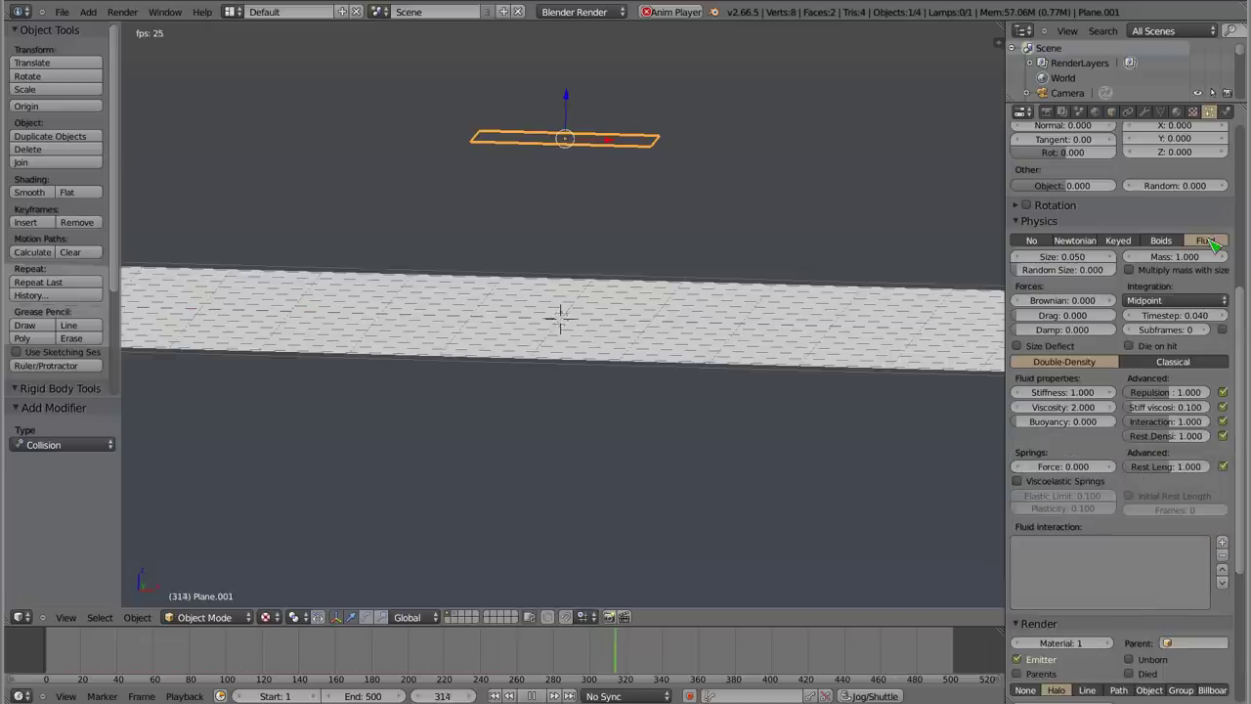
pyautogui.press('Escape')
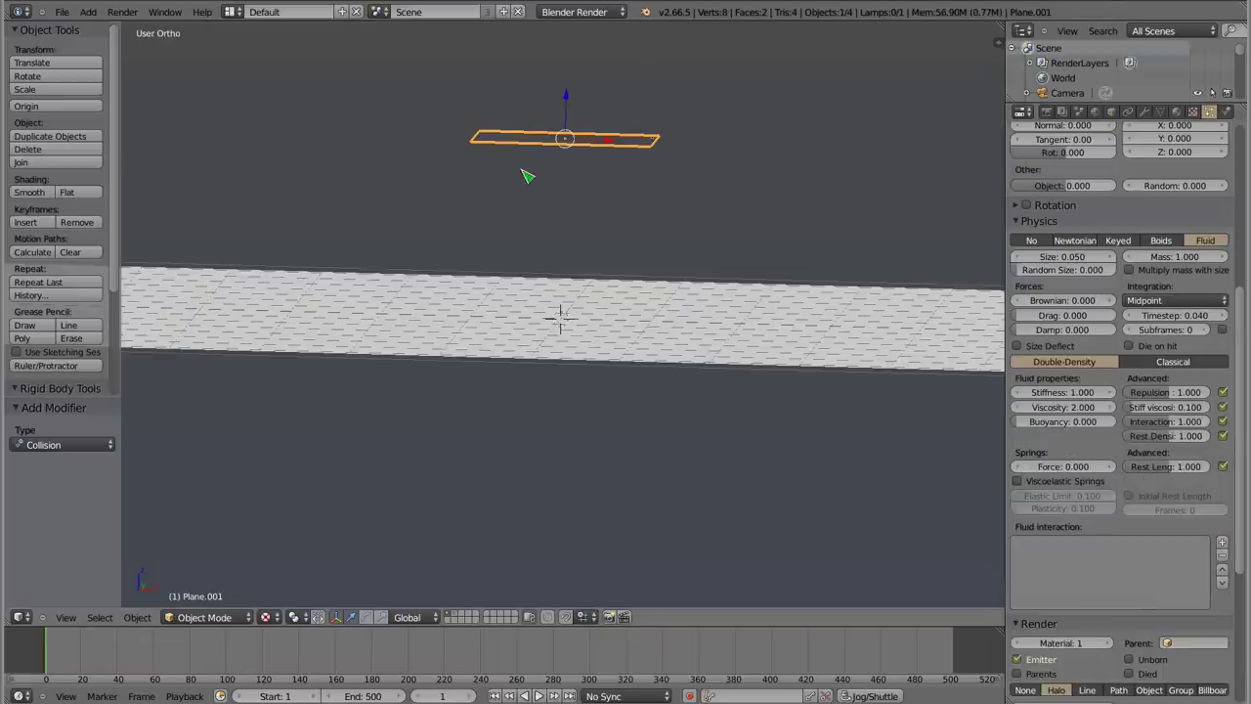
pyautogui.hotkey('alt', 'a')
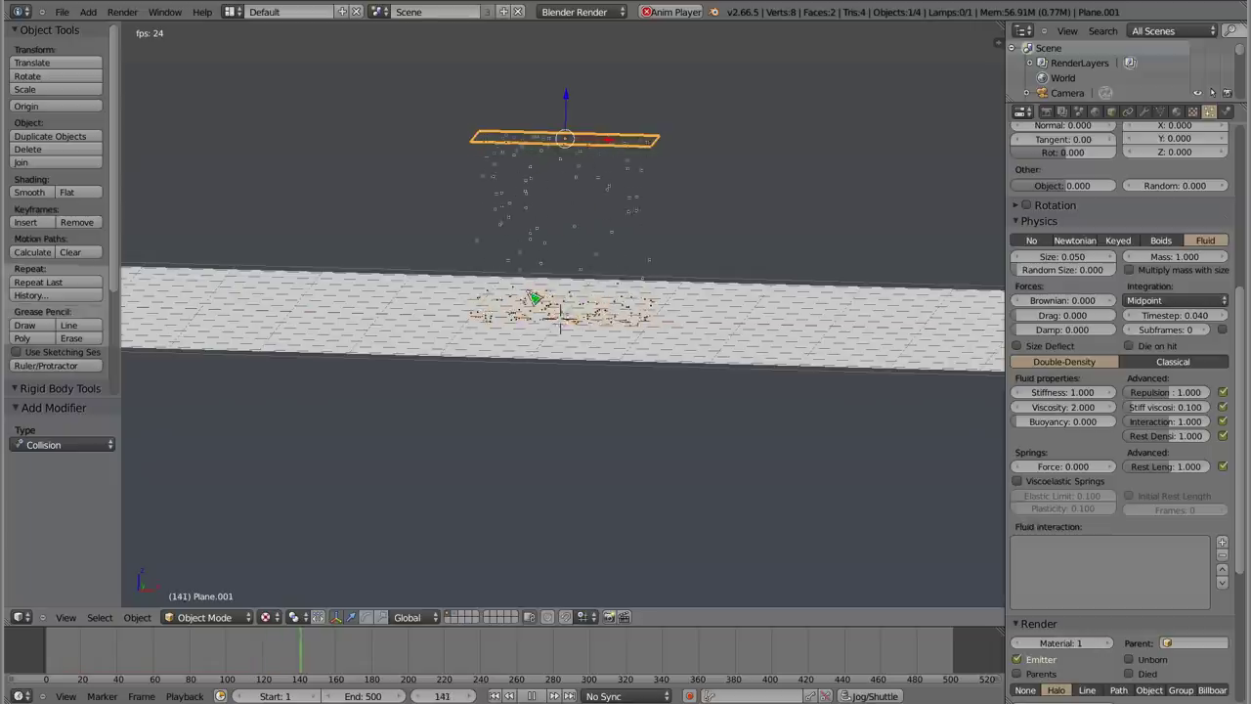
pyautogui.press('Escape')
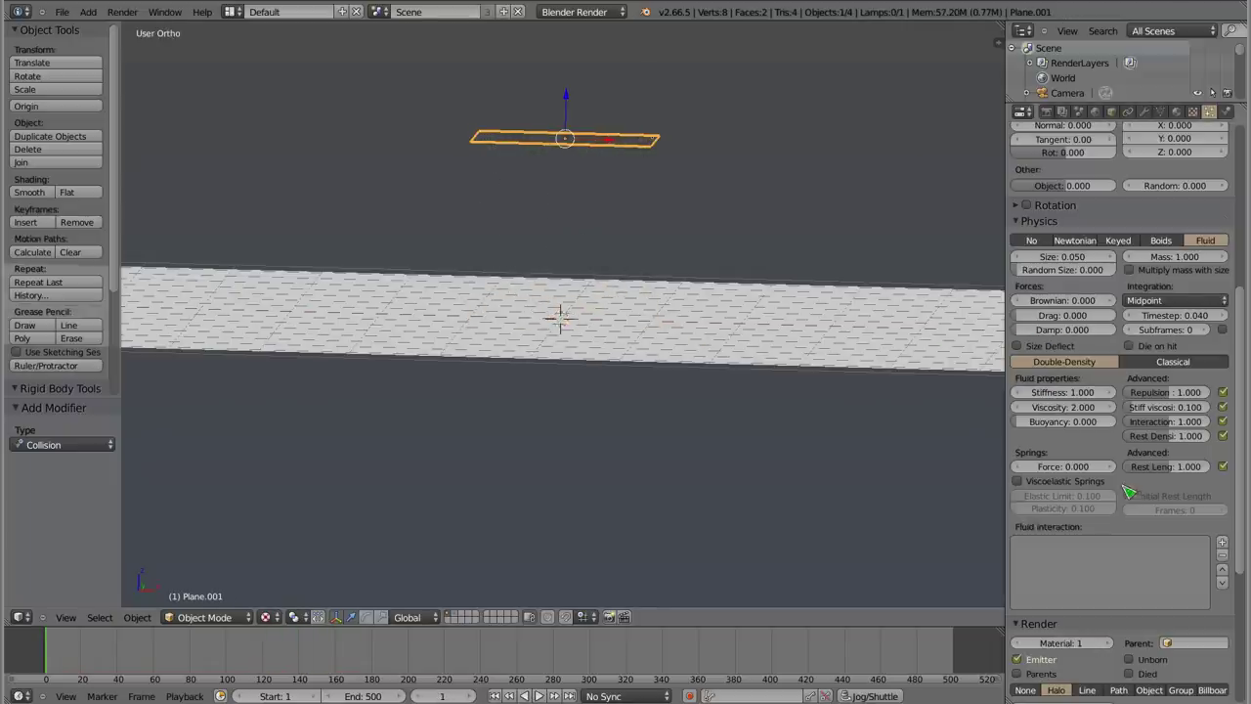
# - Set fluid stiffness to 2.000 and viscosity to 10.000, then replay the splash
pyautogui.click(1063, 393)
pyautogui.click(1070, 410)
pyautogui.write('20')
pyautogui.press('Return')
pyautogui.moveTo(1065, 406); pyautogui.dragTo(1087, 408)
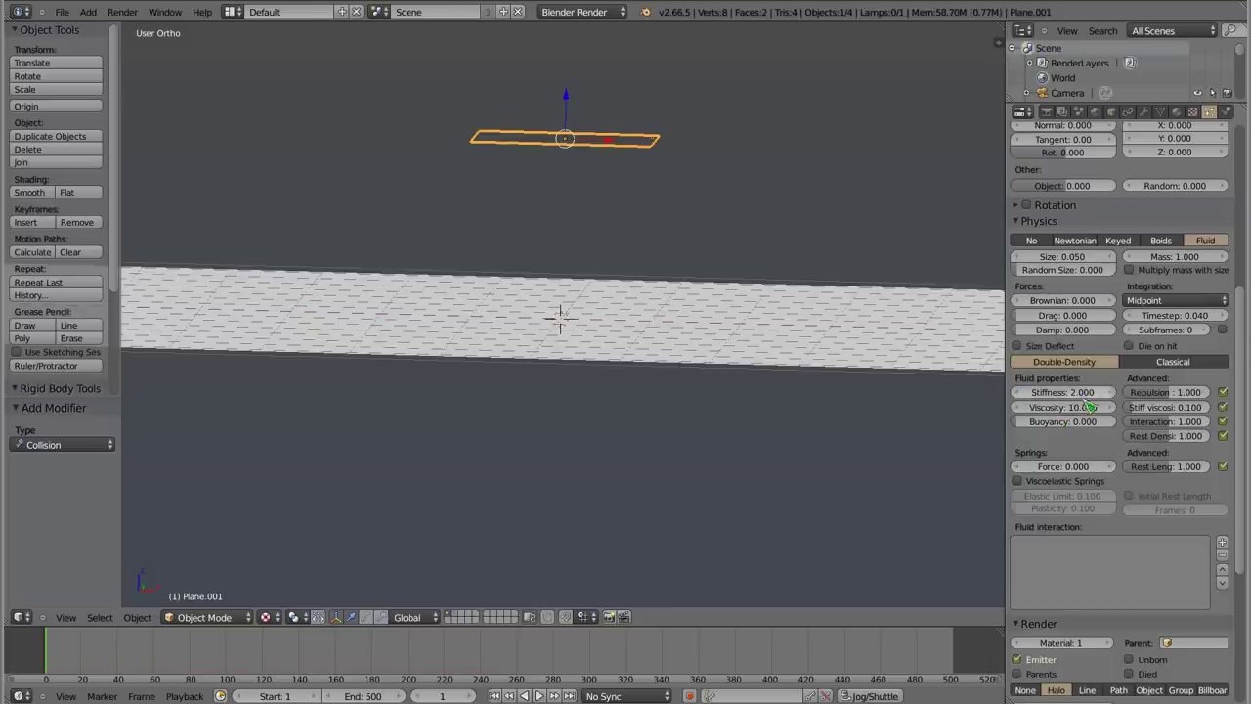
pyautogui.hotkey('alt', 'a')
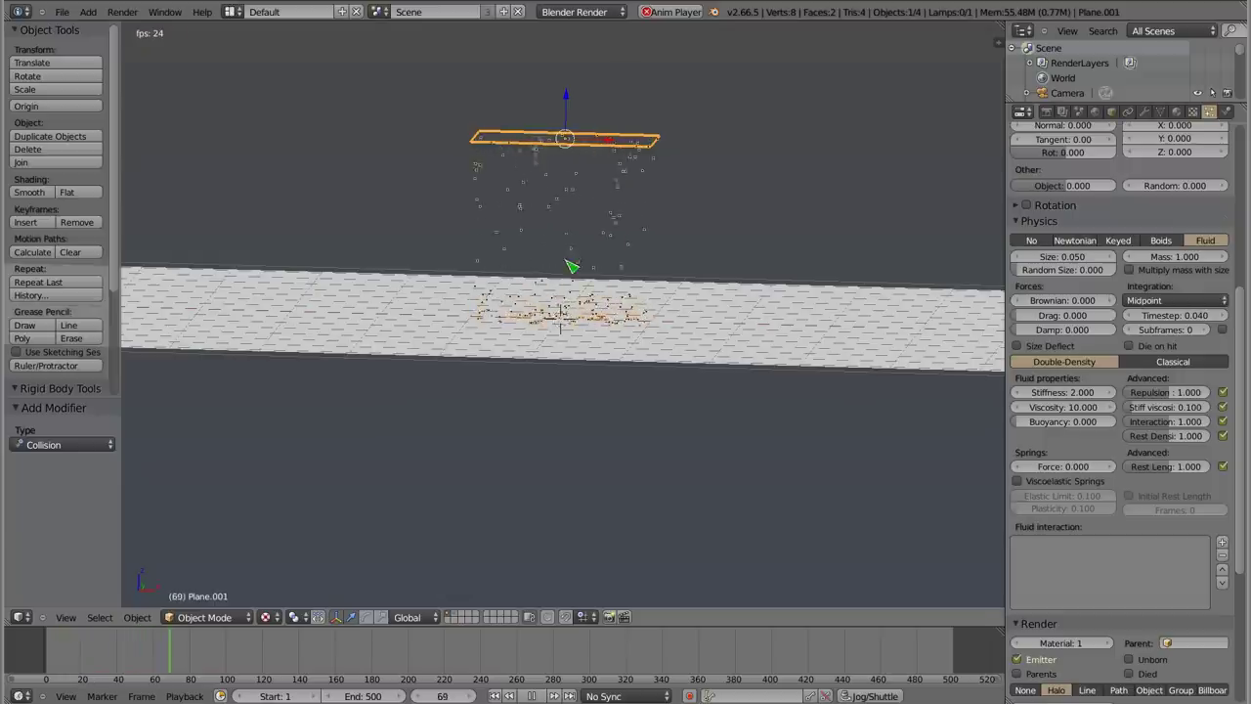
pyautogui.moveTo(558, 320)
pyautogui.mouseDown(button='middle')
pyautogui.moveTo(572, 352)
pyautogui.moveTo(567, 307)
pyautogui.moveTo(553, 311)
pyautogui.moveTo(561, 332)
pyautogui.moveTo(559, 271)
pyautogui.mouseUp(button='middle')
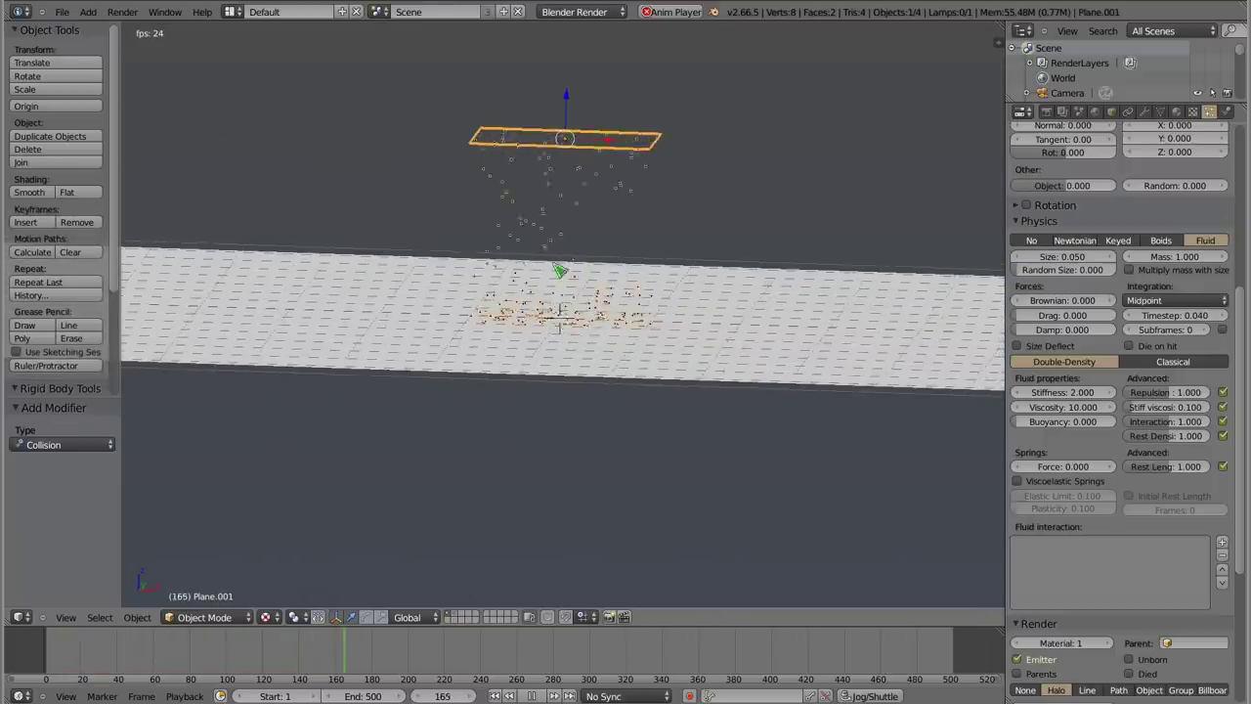
pyautogui.press('Escape')
pyautogui.hotkey('shift', 'a')
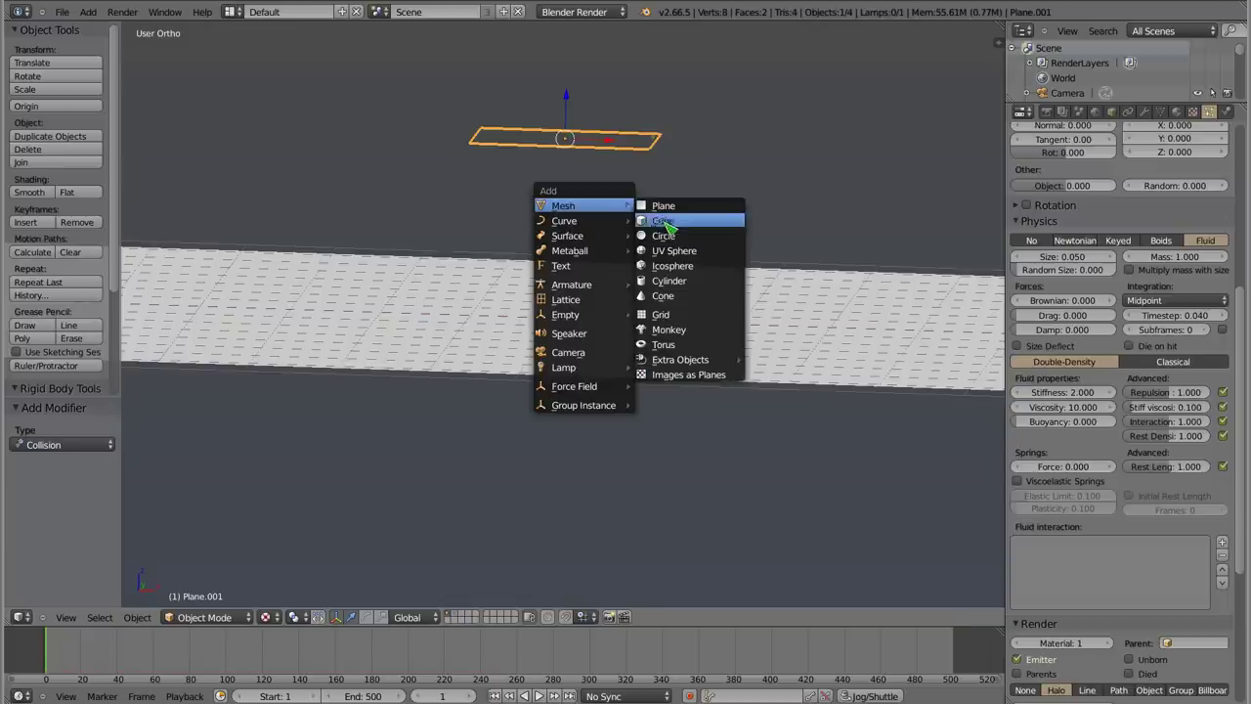
# - Add an icosphere with 1 subdivision and move it to layer 2
pyautogui.click(704, 266)
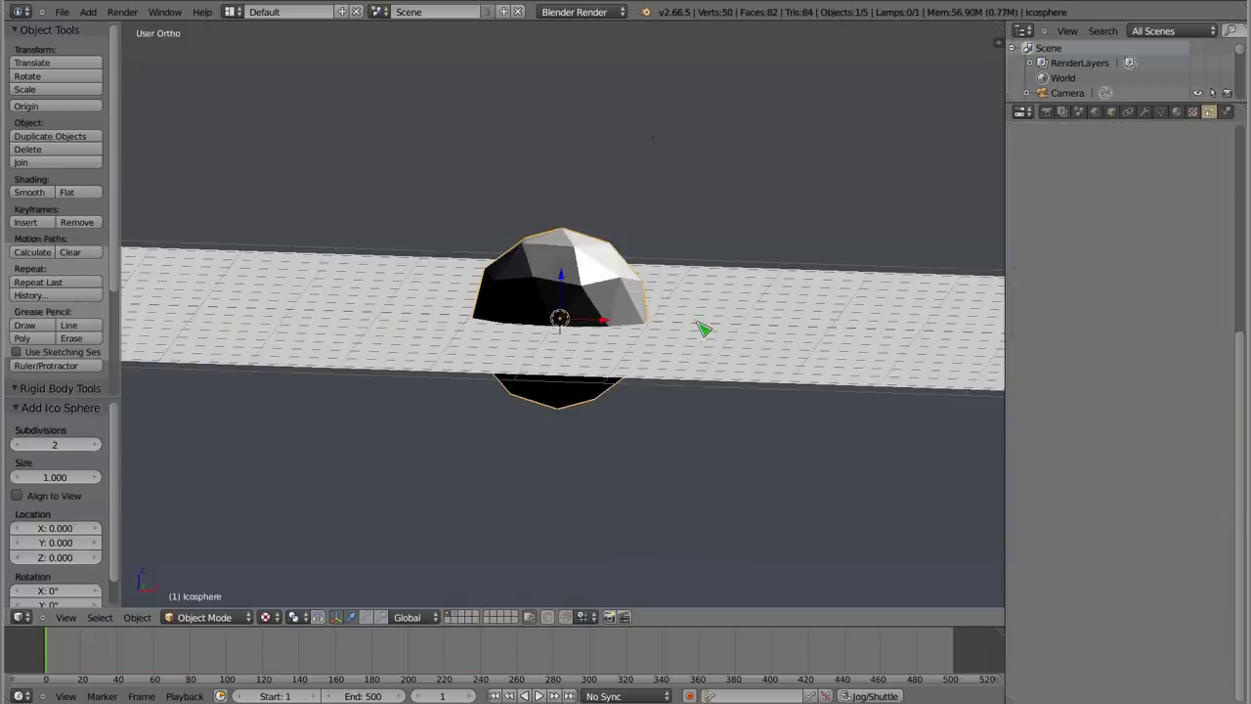
pyautogui.press('F6')
pyautogui.click(817, 347)
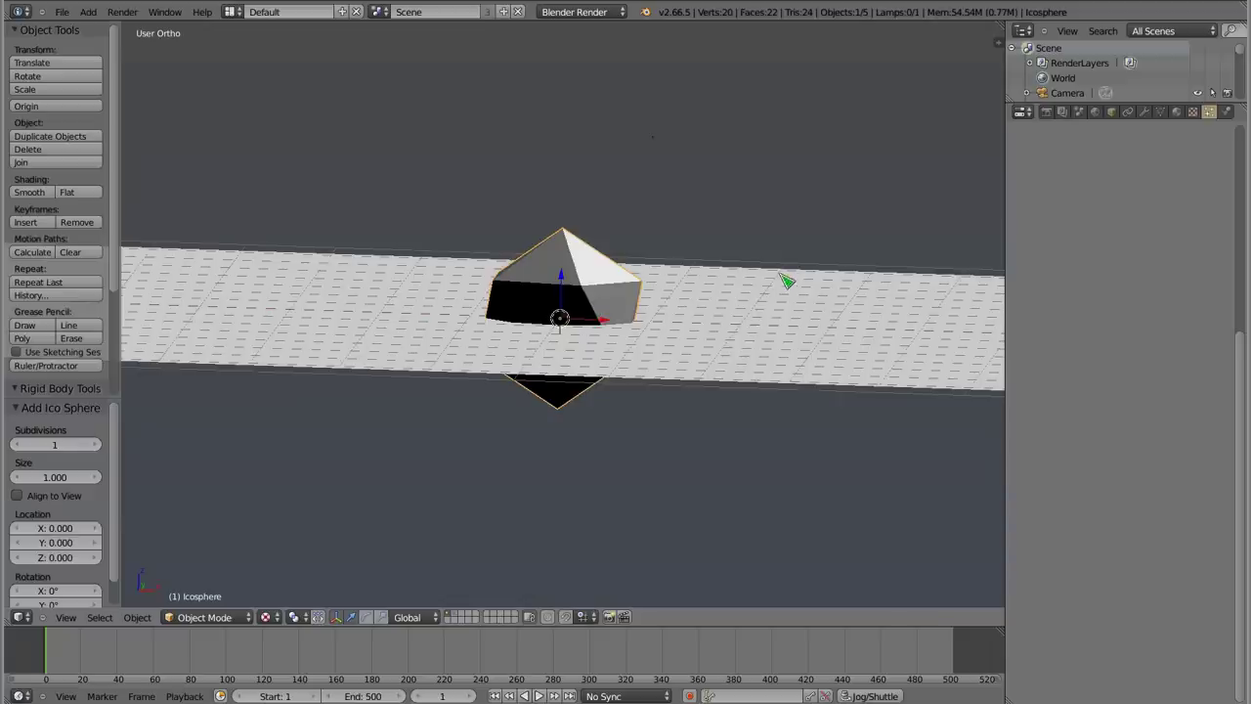
pyautogui.press('F6')
pyautogui.press('m')
pyautogui.press('2')
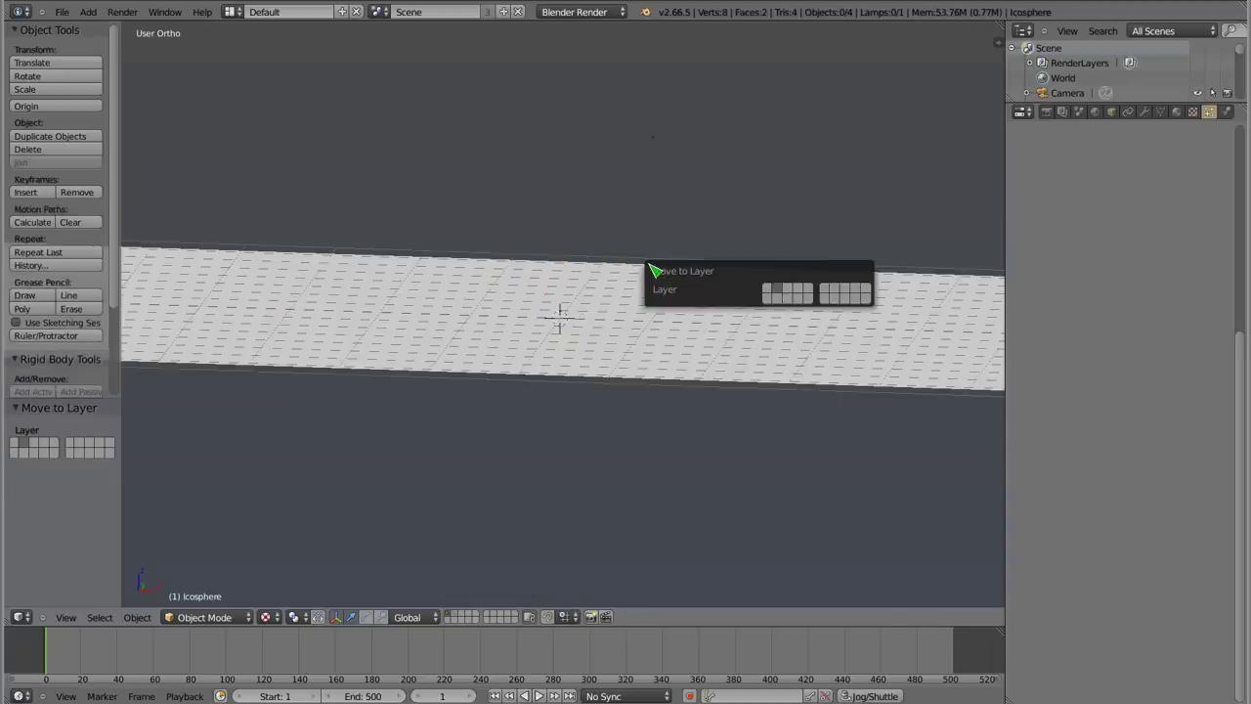
# - Render the emitter's particles as Object using the Icosphere, then preview
pyautogui.rightClick(586, 195)
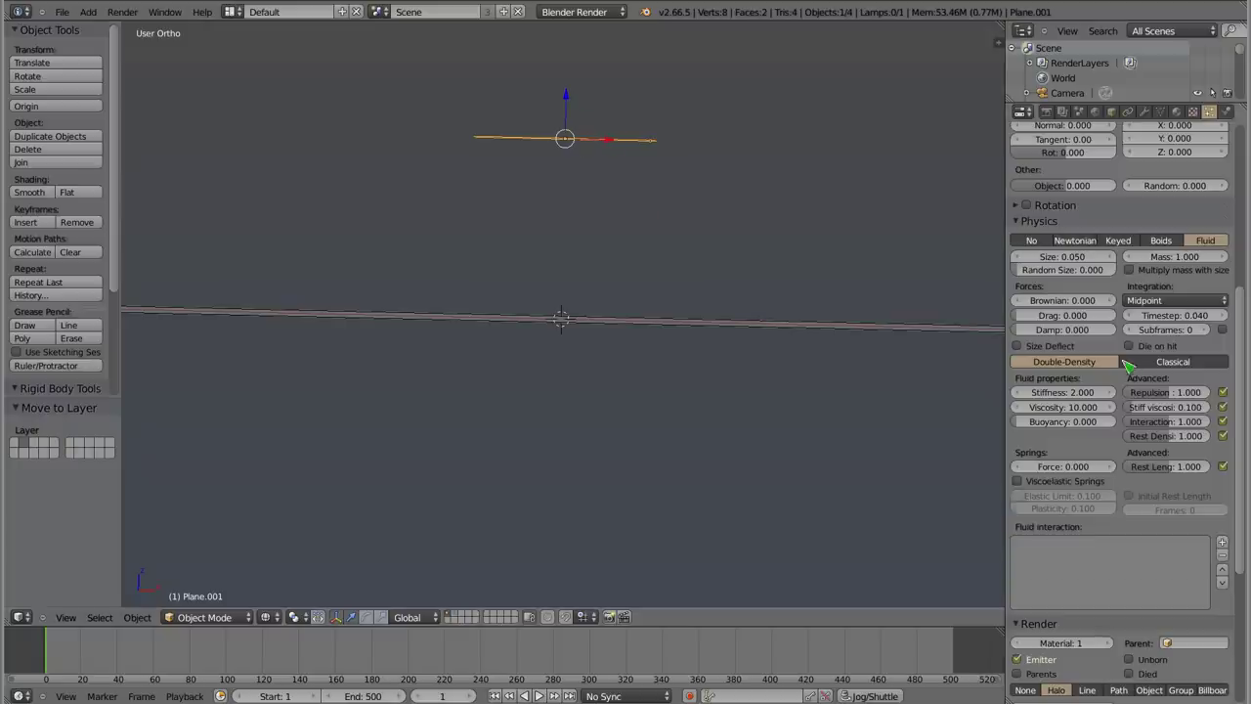
pyautogui.scroll(-4, 1125, 369)
pyautogui.scroll(-3, 1125, 369)
pyautogui.click(1145, 432)
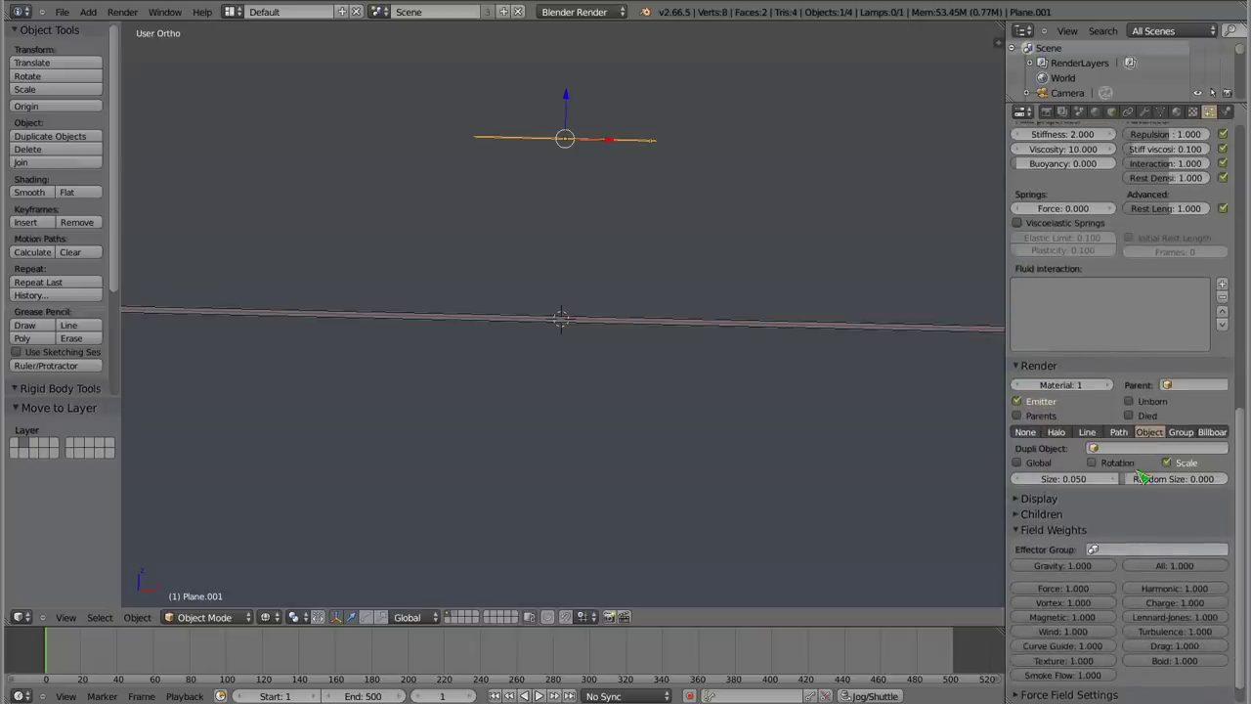
pyautogui.click(1099, 449)
pyautogui.scroll(-5, 1111, 506)
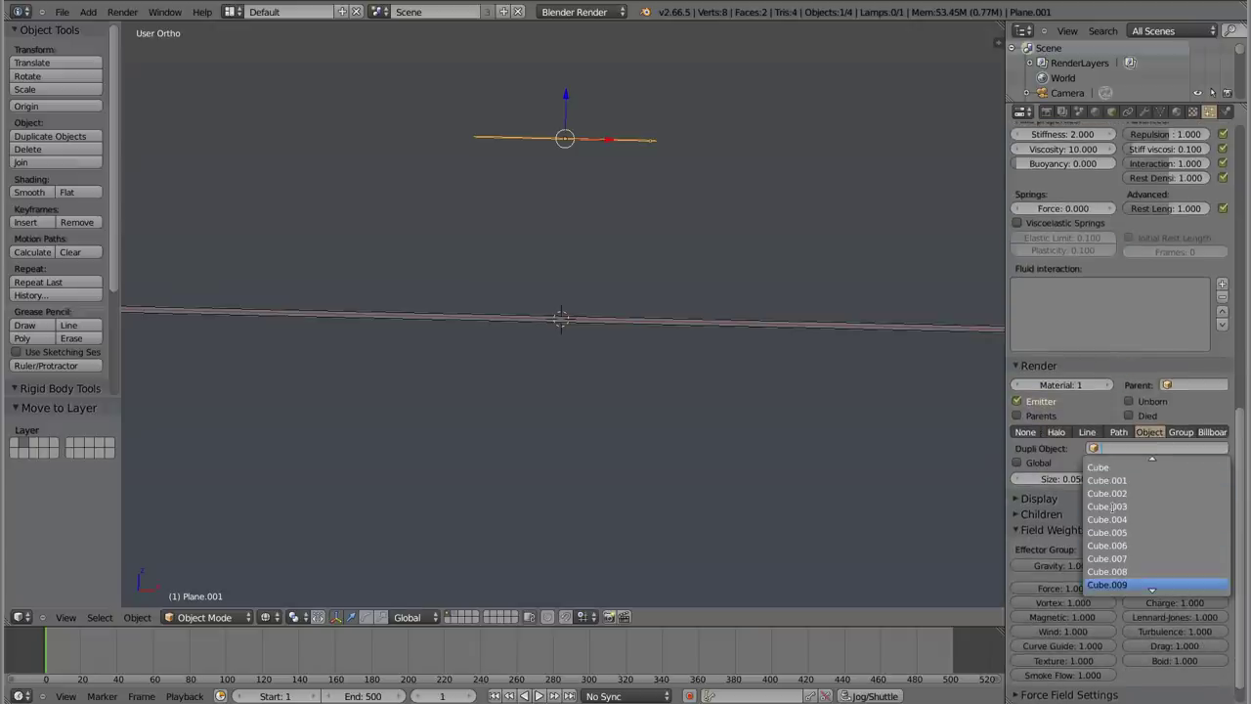
pyautogui.write('i')
pyautogui.click(1115, 468)
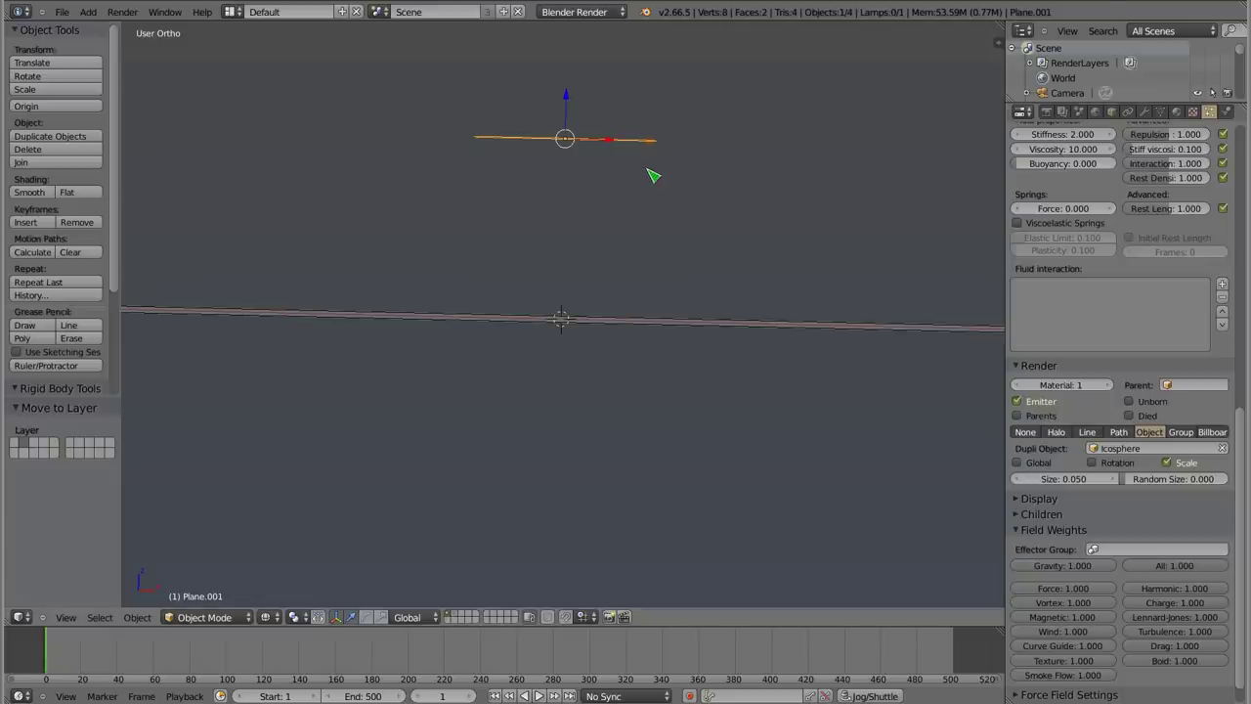
pyautogui.hotkey('alt', 'a')
# - Replay the icosphere particle emission from the first frame
pyautogui.moveTo(566, 321)
pyautogui.mouseDown(button='middle')
pyautogui.moveTo(530, 352)
pyautogui.moveTo(541, 410)
pyautogui.mouseUp(button='middle')
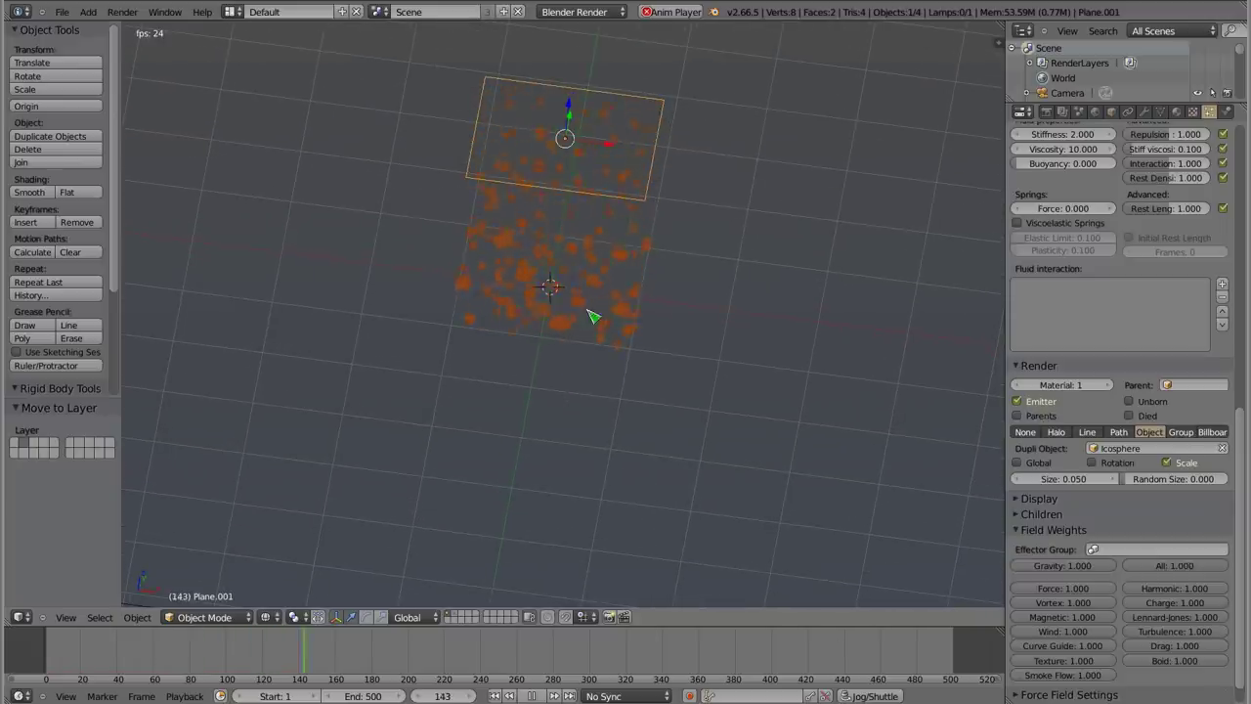
pyautogui.scroll(2, 1065, 273)
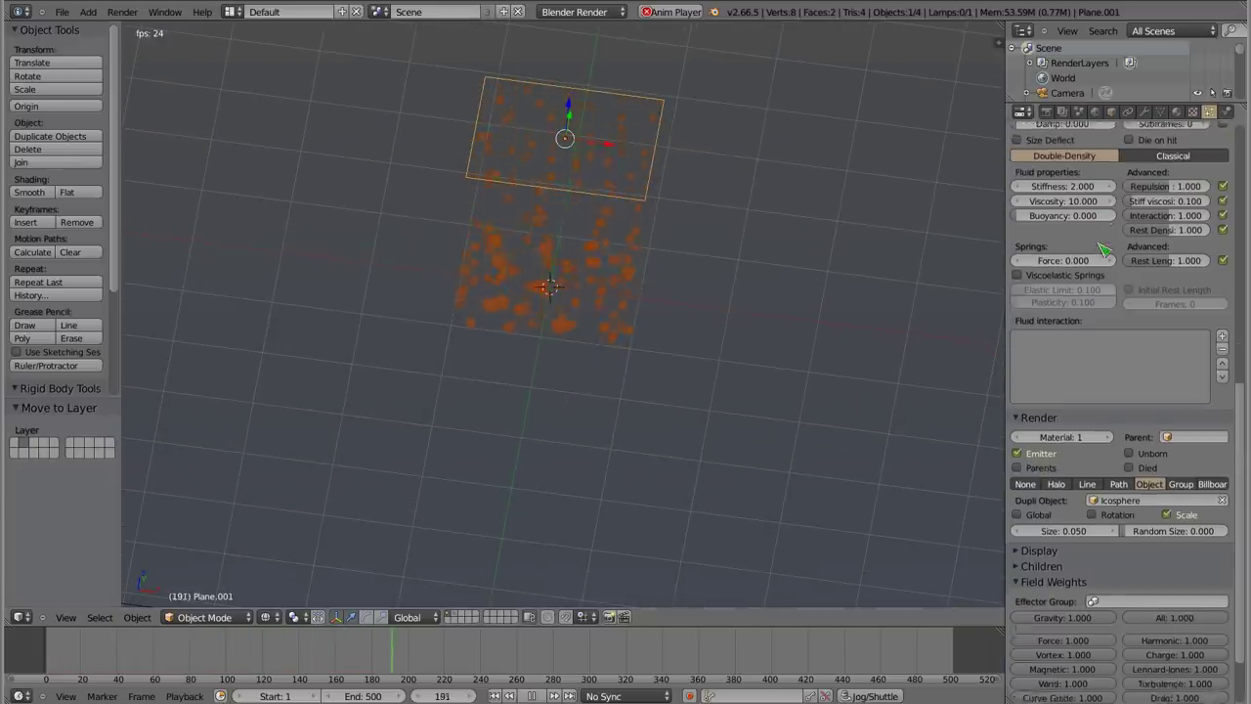
pyautogui.scroll(2, 1065, 274)
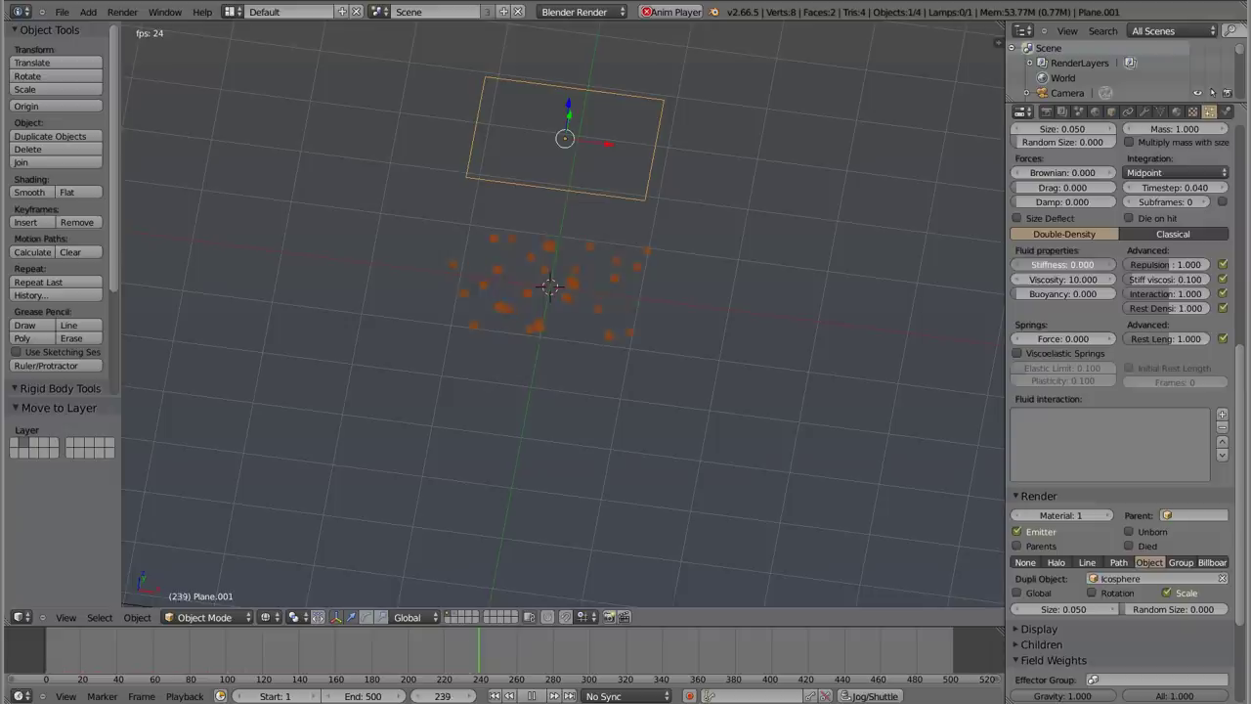
pyautogui.hotkey('shift', 'Left')
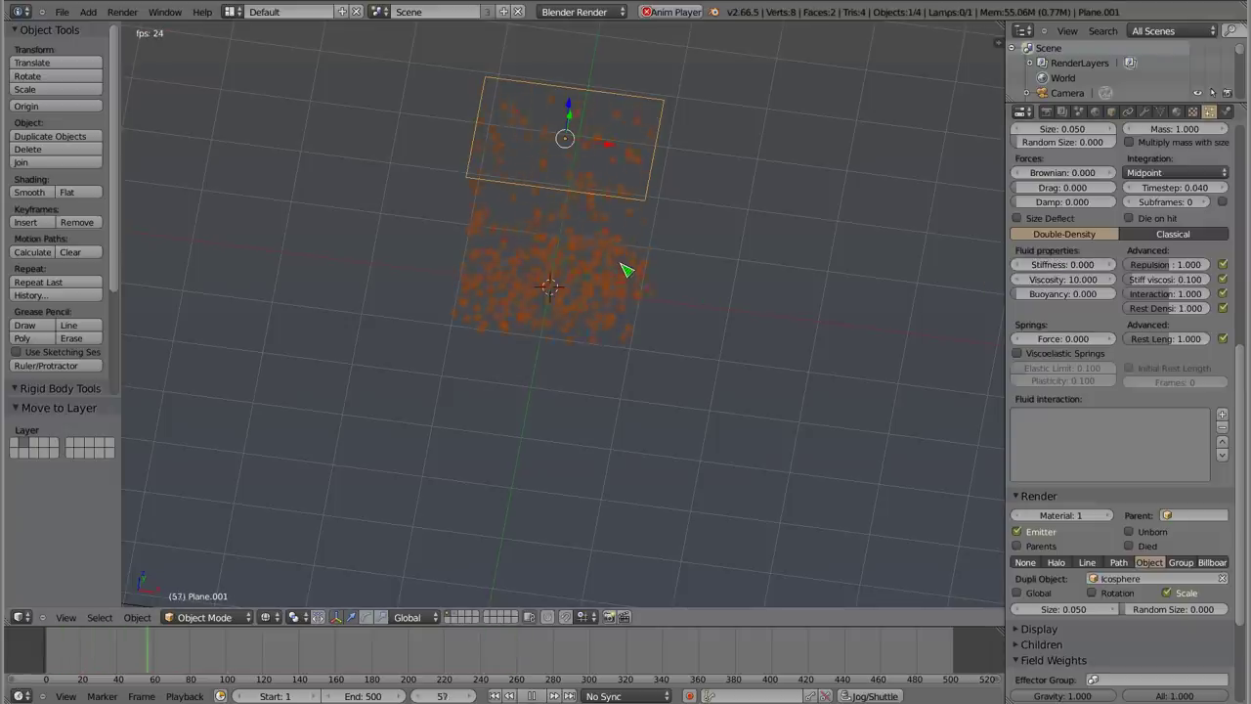
pyautogui.press('Escape')
# - Set fluid stiffness to 5.000, replay, and switch to a front orthographic view
pyautogui.click(1063, 265)
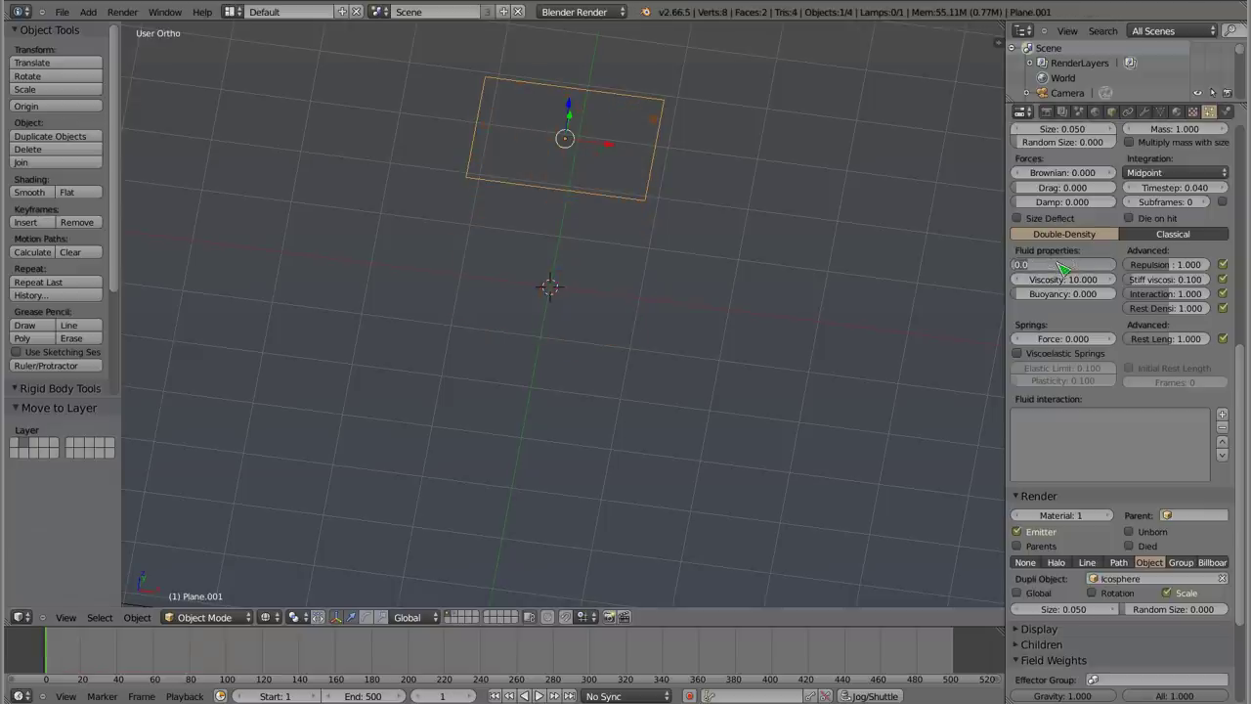
pyautogui.write('5')
pyautogui.press('Return')
pyautogui.hotkey('alt', 'a')
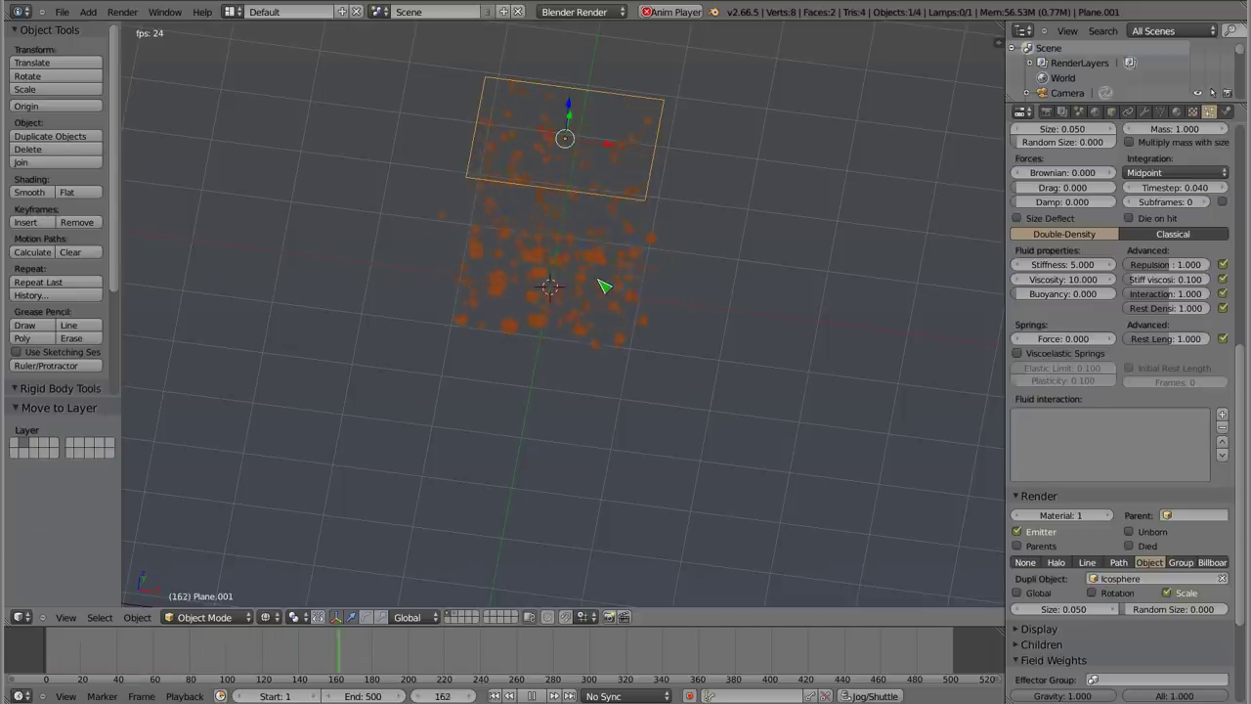
pyautogui.press('Escape')
pyautogui.moveTo(600, 293); pyautogui.dragTo(592, 209, button='middle')
pyautogui.press('KP_5')
pyautogui.press('KP_1')
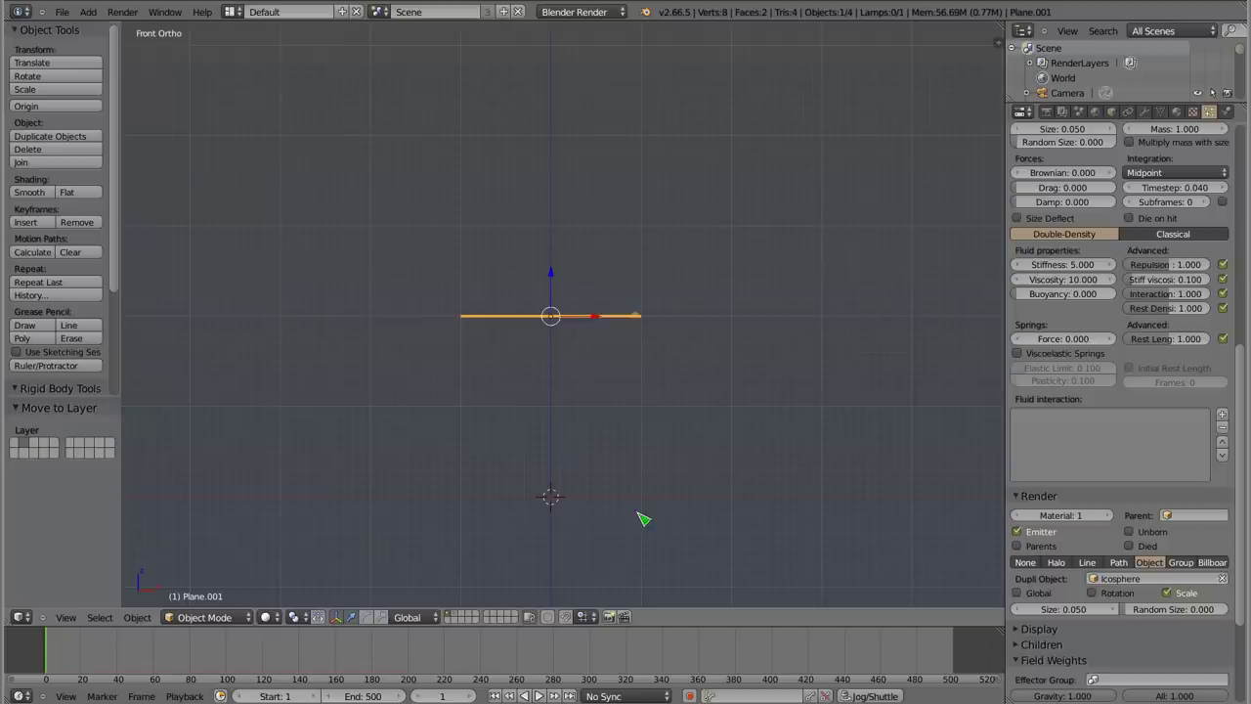
pyautogui.press('r')
pyautogui.click(723, 440)
pyautogui.moveTo(723, 441)
pyautogui.mouseDown(button='middle')
pyautogui.moveTo(498, 407)
pyautogui.moveTo(575, 245)
pyautogui.mouseUp(button='middle')
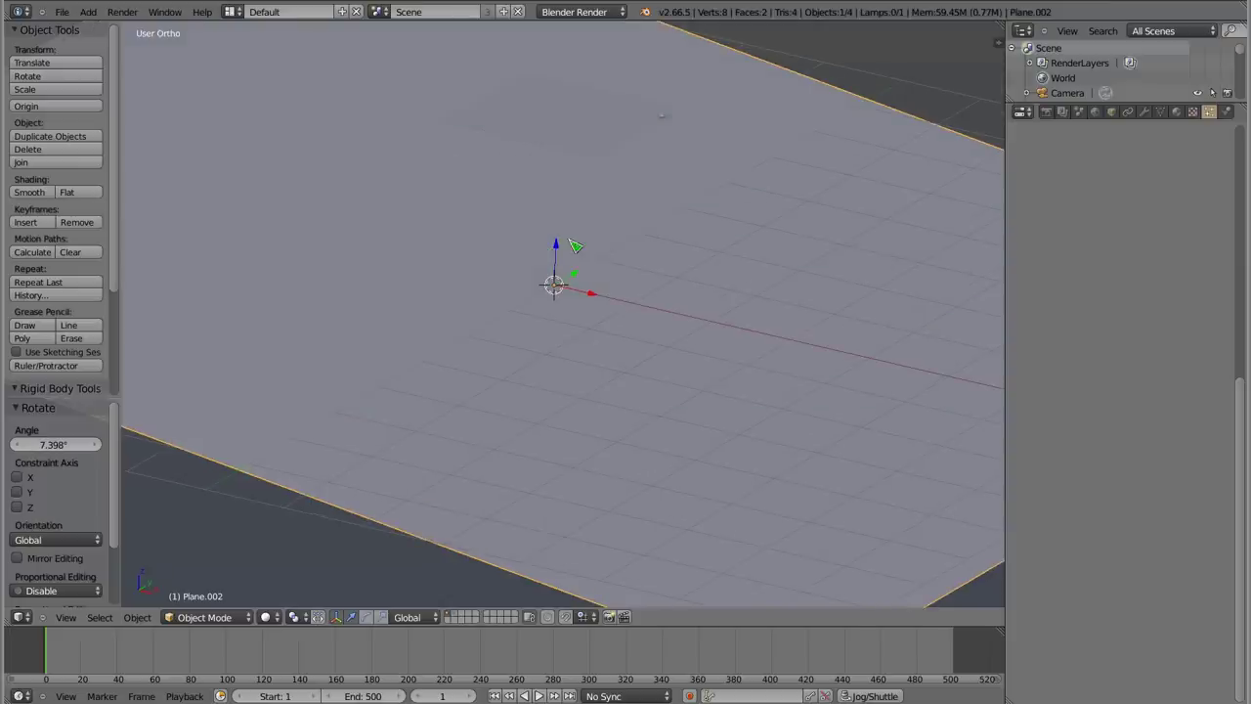
pyautogui.hotkey('alt', 'a')
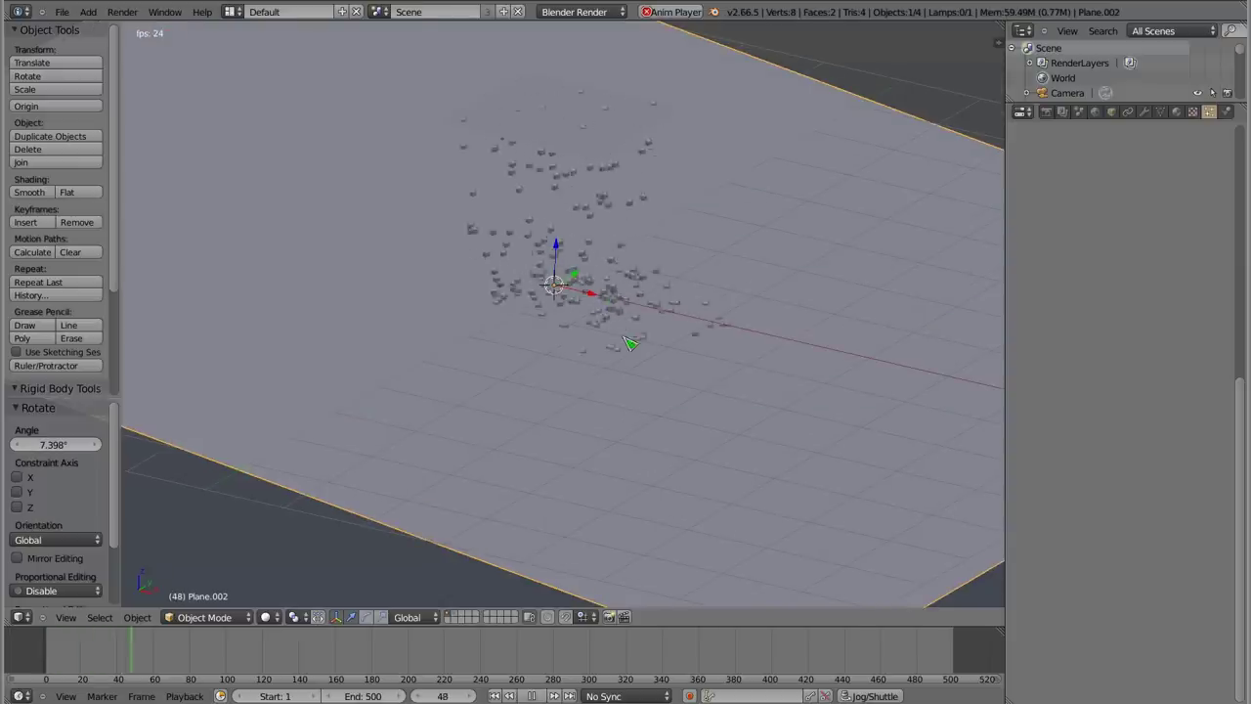
pyautogui.moveTo(602, 275); pyautogui.dragTo(553, 388, button='middle')
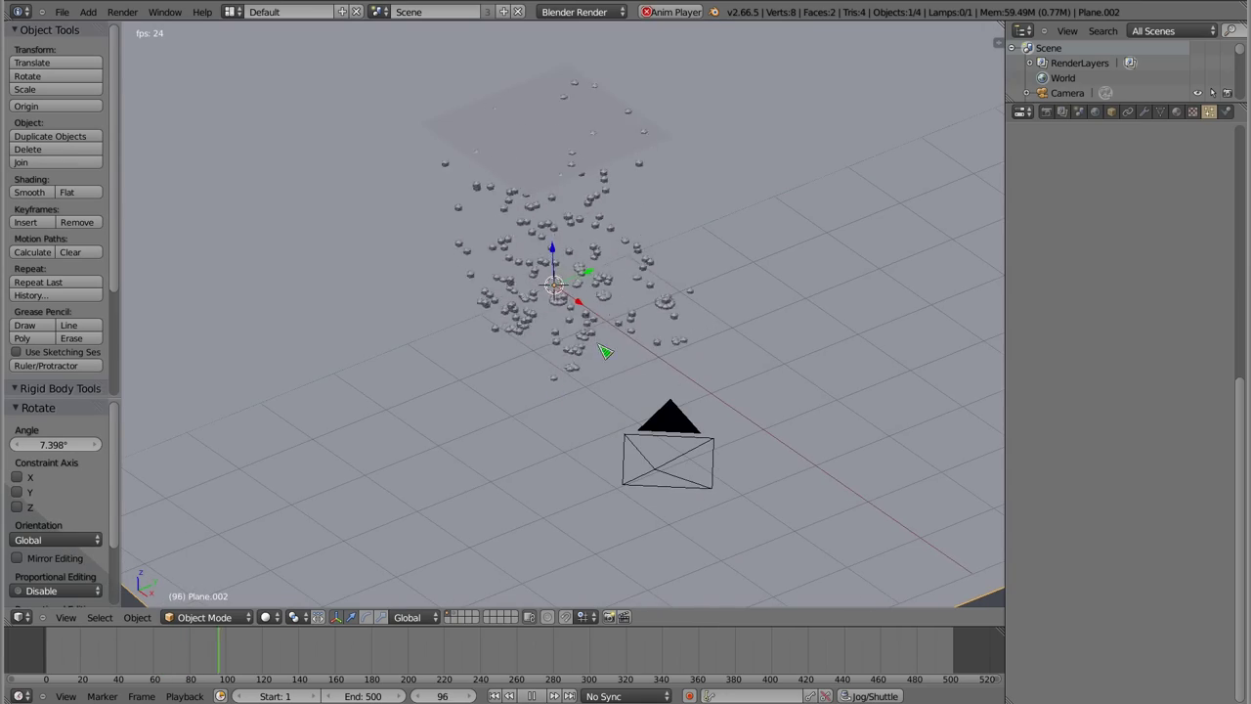
pyautogui.scroll(2, 547, 383)
pyautogui.scroll(1, 515, 361)
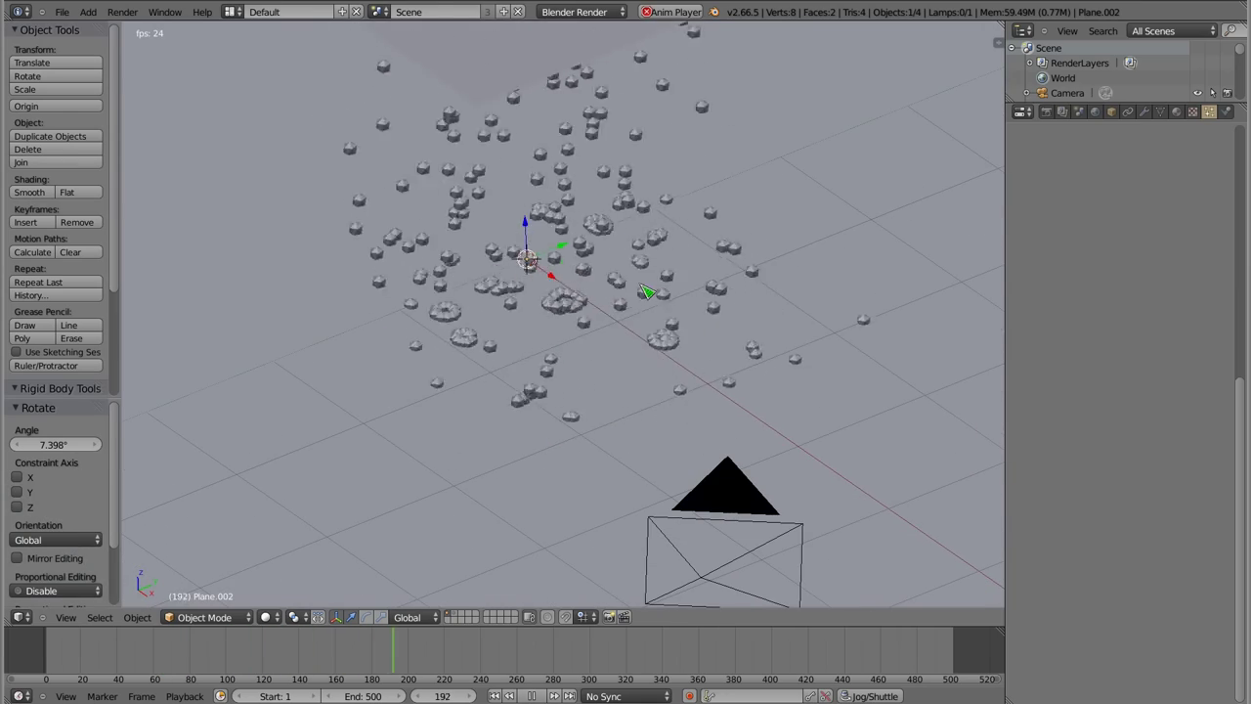
pyautogui.press('Escape')
pyautogui.scroll(-2, 596, 283)
pyautogui.scroll(-3, 563, 272)
pyautogui.press('KP_5')
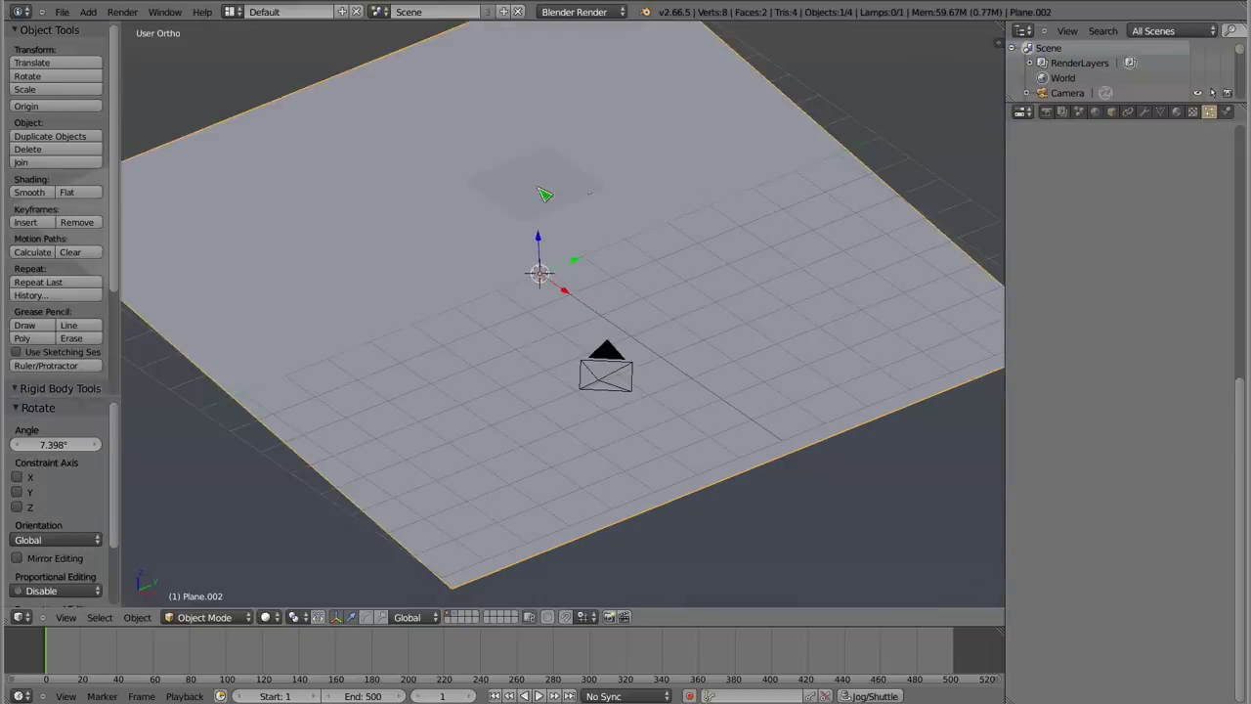
pyautogui.rightClick(545, 194)
pyautogui.moveTo(526, 240)
pyautogui.mouseDown(button='middle')
pyautogui.moveTo(538, 330)
pyautogui.moveTo(519, 287)
pyautogui.moveTo(670, 243)
pyautogui.moveTo(346, 216)
pyautogui.moveTo(358, 195)
pyautogui.mouseUp(button='middle')
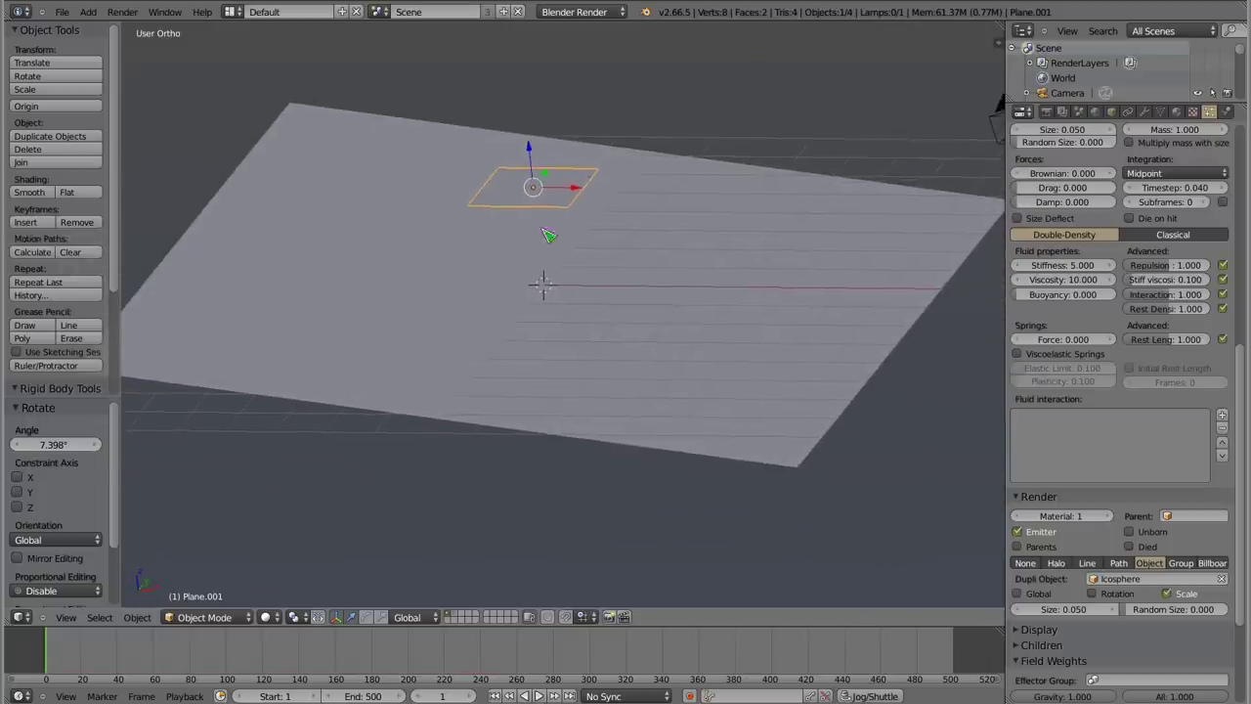
pyautogui.scroll(-2, 488, 274)
pyautogui.scroll(-2, 505, 307)
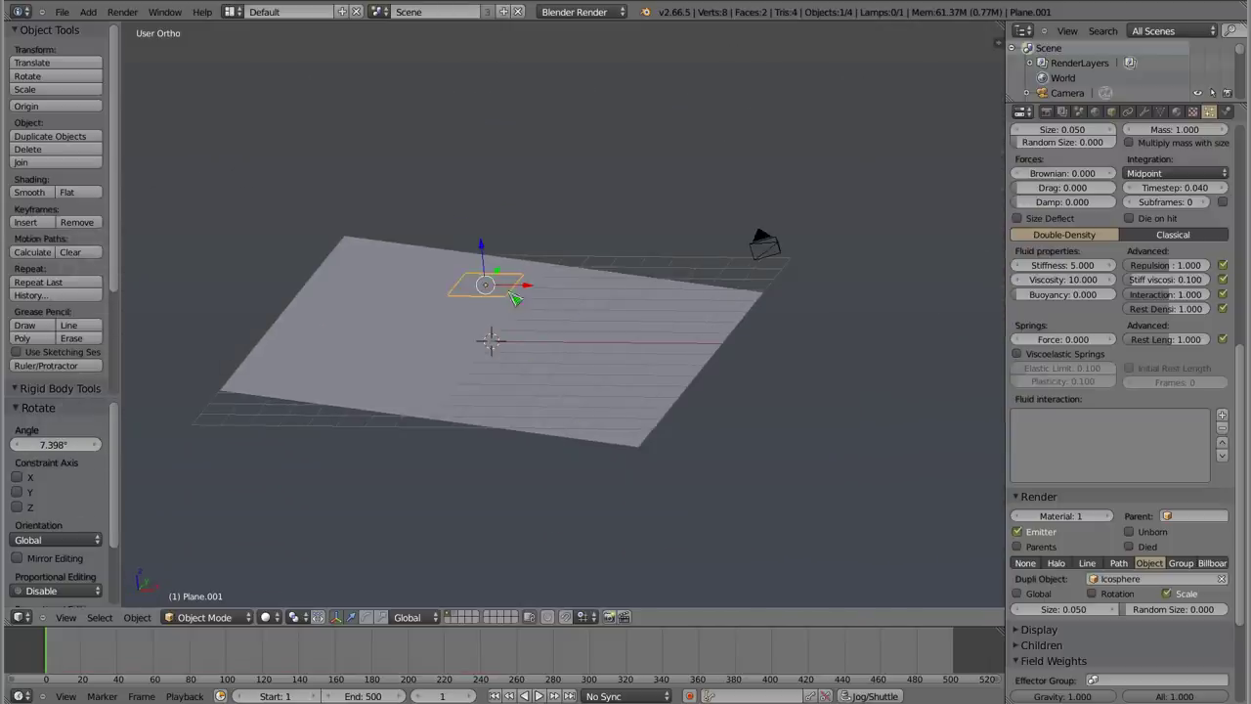
pyautogui.rightClick(505, 357)
pyautogui.press('x')
# - Delete the large ground plane and preview the emitter's particle animation from a top-down grid view
pyautogui.click(505, 350)
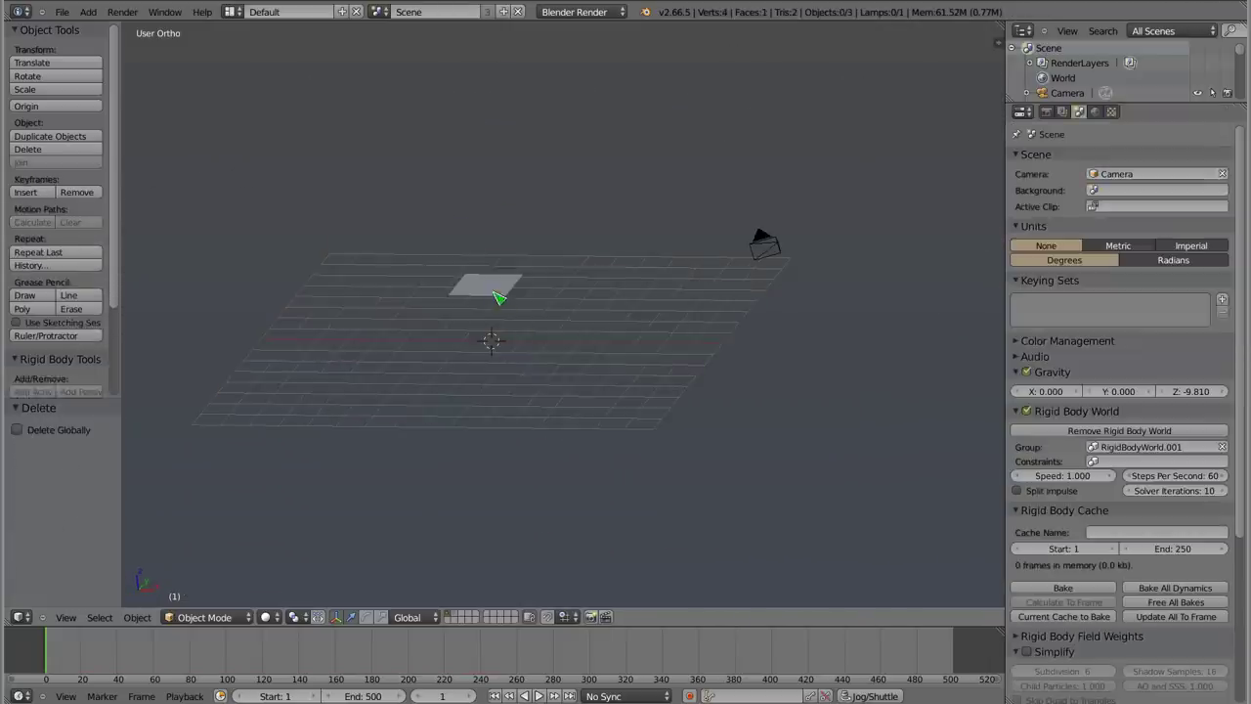
pyautogui.press('g')
pyautogui.press('Escape')
pyautogui.hotkey('alt', 'a')
pyautogui.press('g')
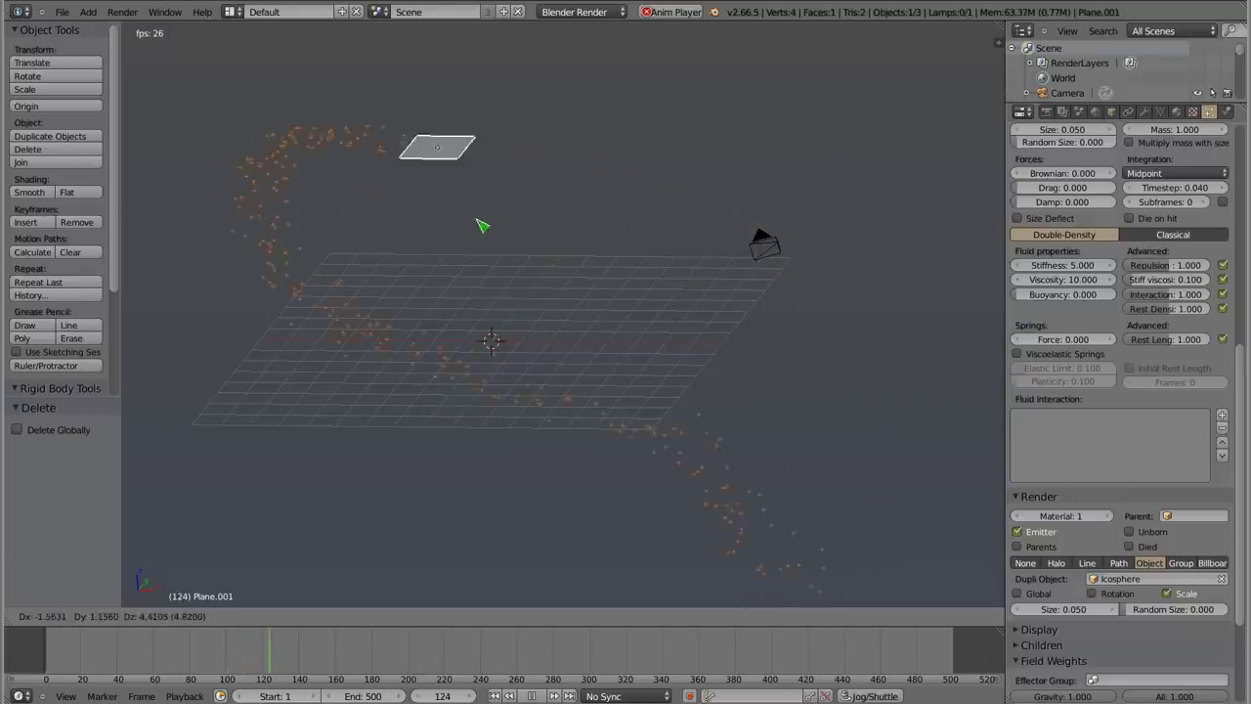
pyautogui.press('Escape')
pyautogui.press('Escape')
pyautogui.moveTo(491, 324)
pyautogui.mouseDown(button='middle')
pyautogui.moveTo(565, 305)
pyautogui.moveTo(426, 292)
pyautogui.mouseUp(button='middle')
pyautogui.moveTo(521, 349); pyautogui.dragTo(515, 442, button='middle')
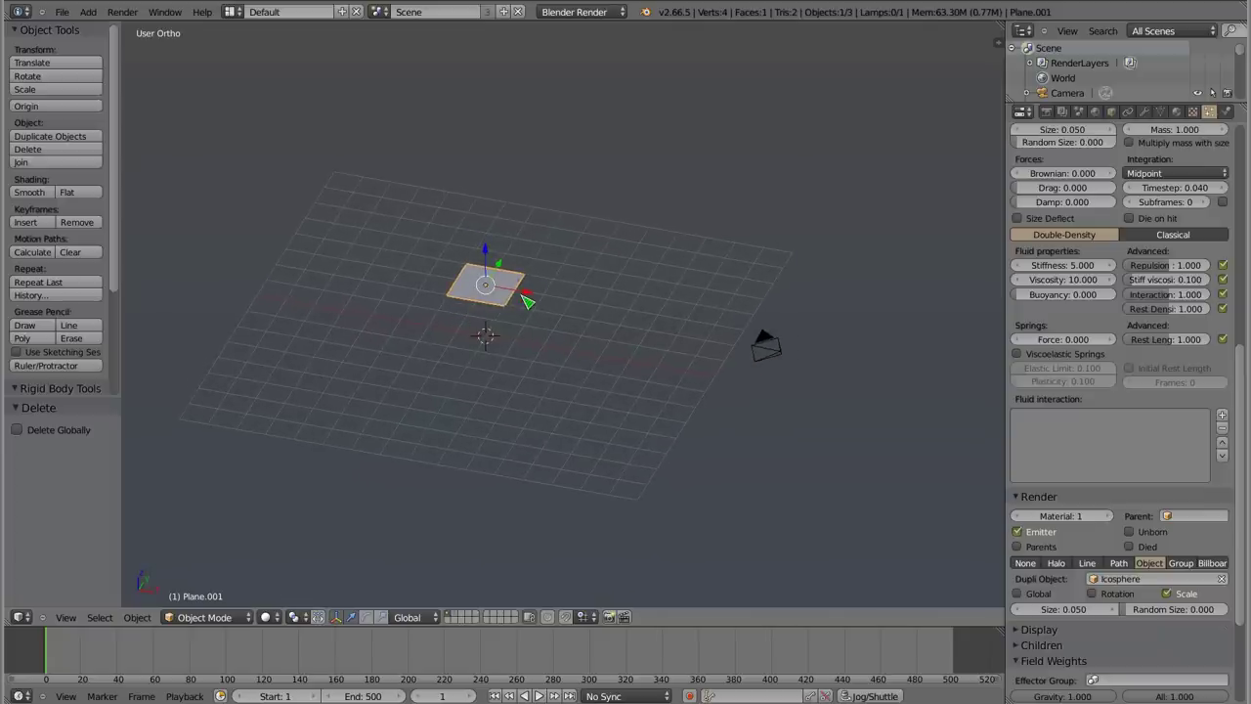
# - Show the emitter plane's Physics settings and replay the emission from the front view
pyautogui.click(1228, 112)
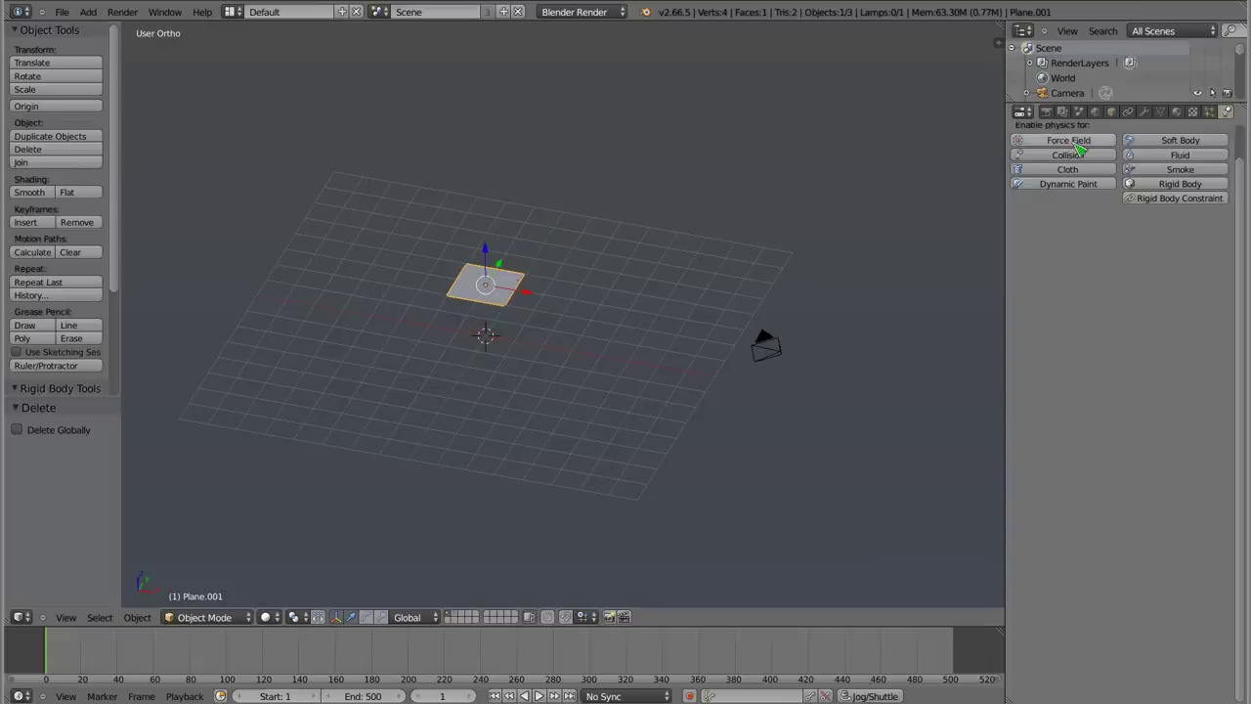
pyautogui.moveTo(573, 265)
pyautogui.mouseDown(button='middle')
pyautogui.moveTo(563, 195)
pyautogui.moveTo(541, 223)
pyautogui.mouseUp(button='middle')
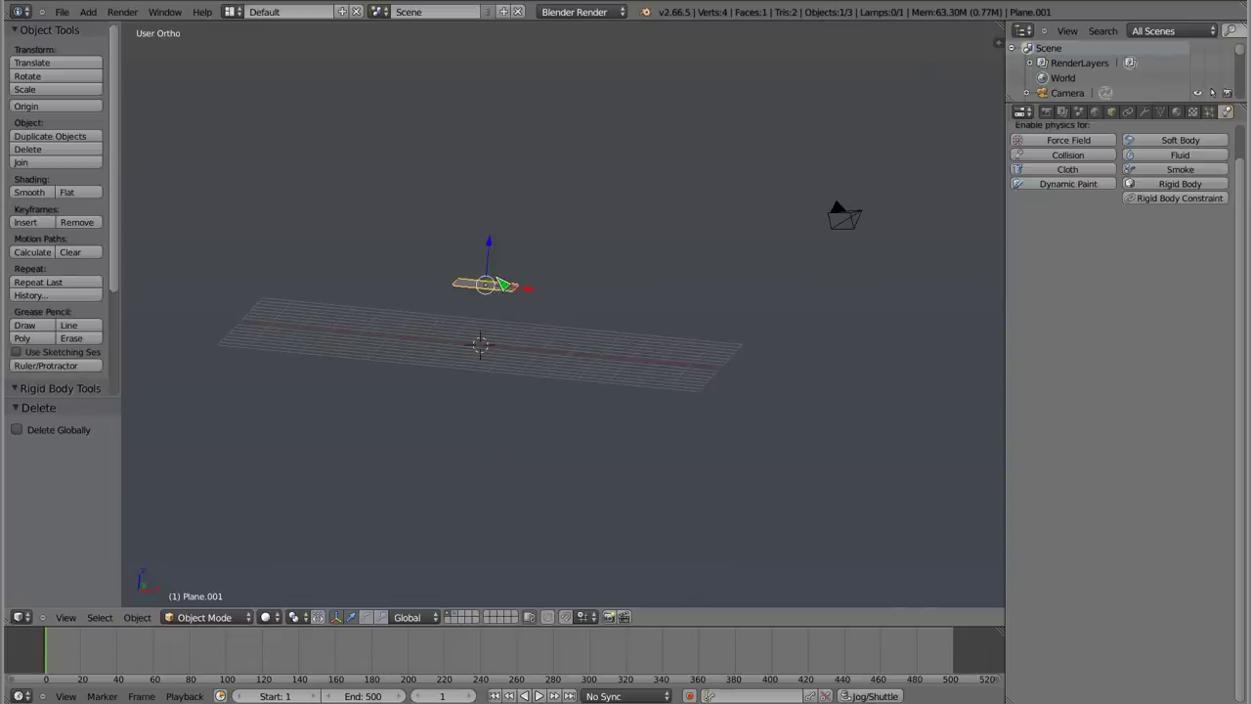
pyautogui.press('KP_1')
pyautogui.hotkey('alt', 'a')
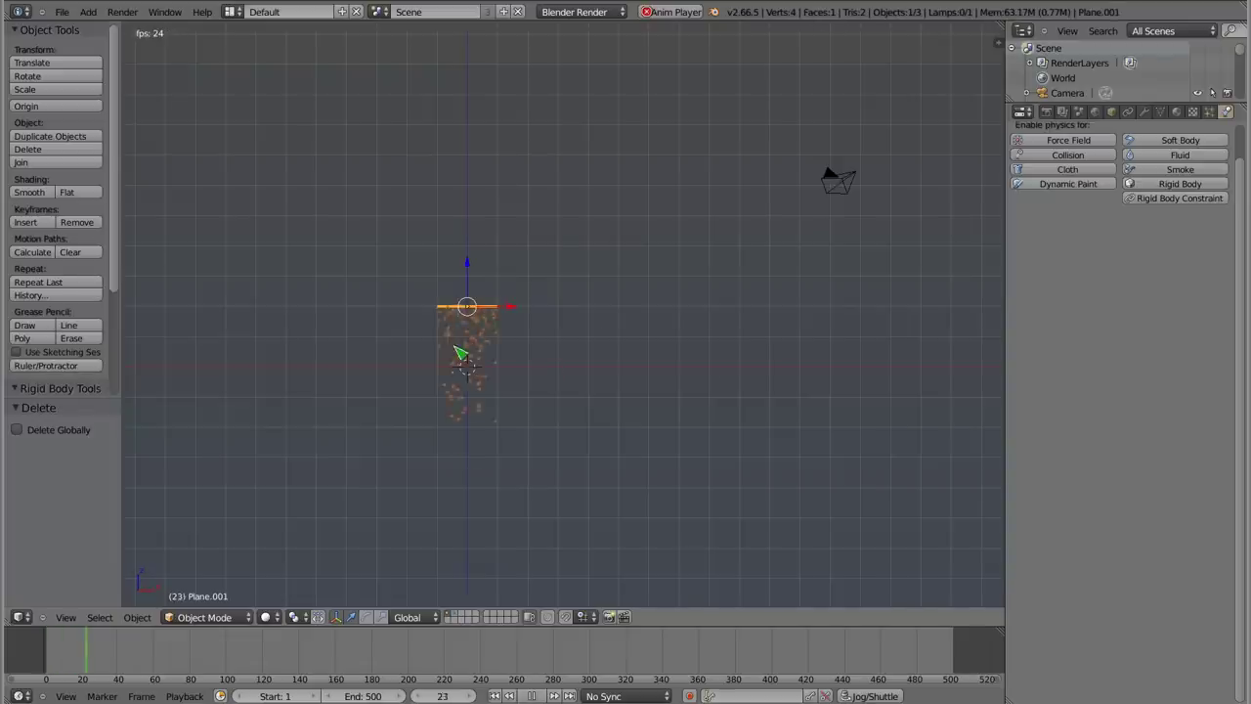
pyautogui.press('Escape')
pyautogui.keyDown('shift'); pyautogui.moveTo(474, 383); pyautogui.dragTo(640, 298, button='middle'); pyautogui.keyUp('shift')
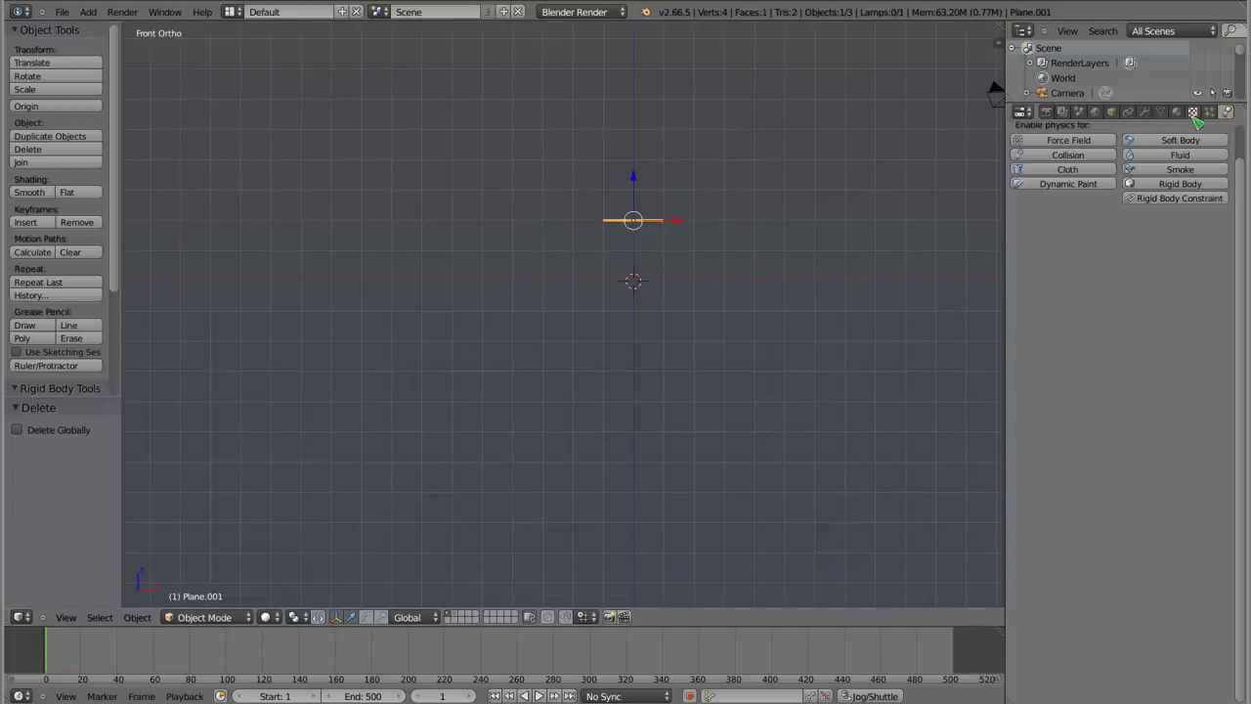
# - Set the particles' gravity field weight to 0 and preview the weightless emission
pyautogui.click(1208, 111)
pyautogui.scroll(-8, 1114, 440)
pyautogui.scroll(-5, 1104, 552)
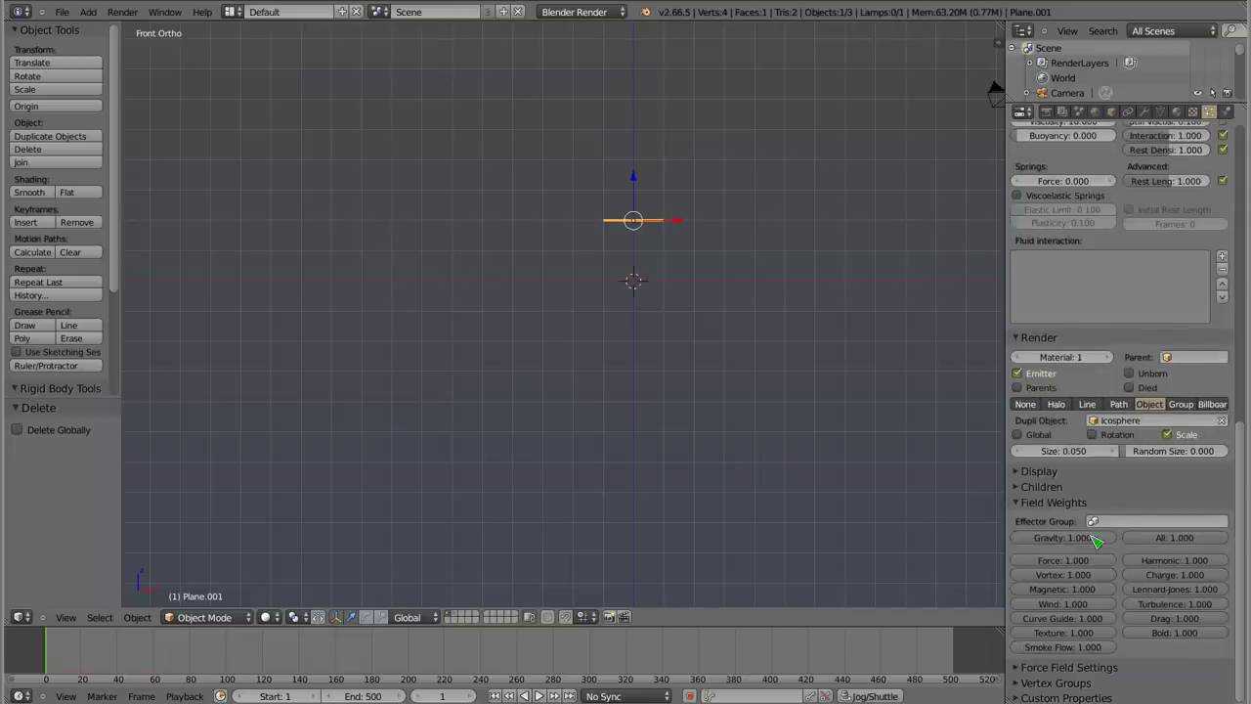
pyautogui.moveTo(1094, 540); pyautogui.dragTo(962, 516)
pyautogui.hotkey('alt', 'a')
pyautogui.scroll(4, 637, 226)
pyautogui.moveTo(640, 225)
pyautogui.mouseDown(button='middle')
pyautogui.moveTo(636, 277)
pyautogui.moveTo(521, 282)
pyautogui.mouseUp(button='middle')
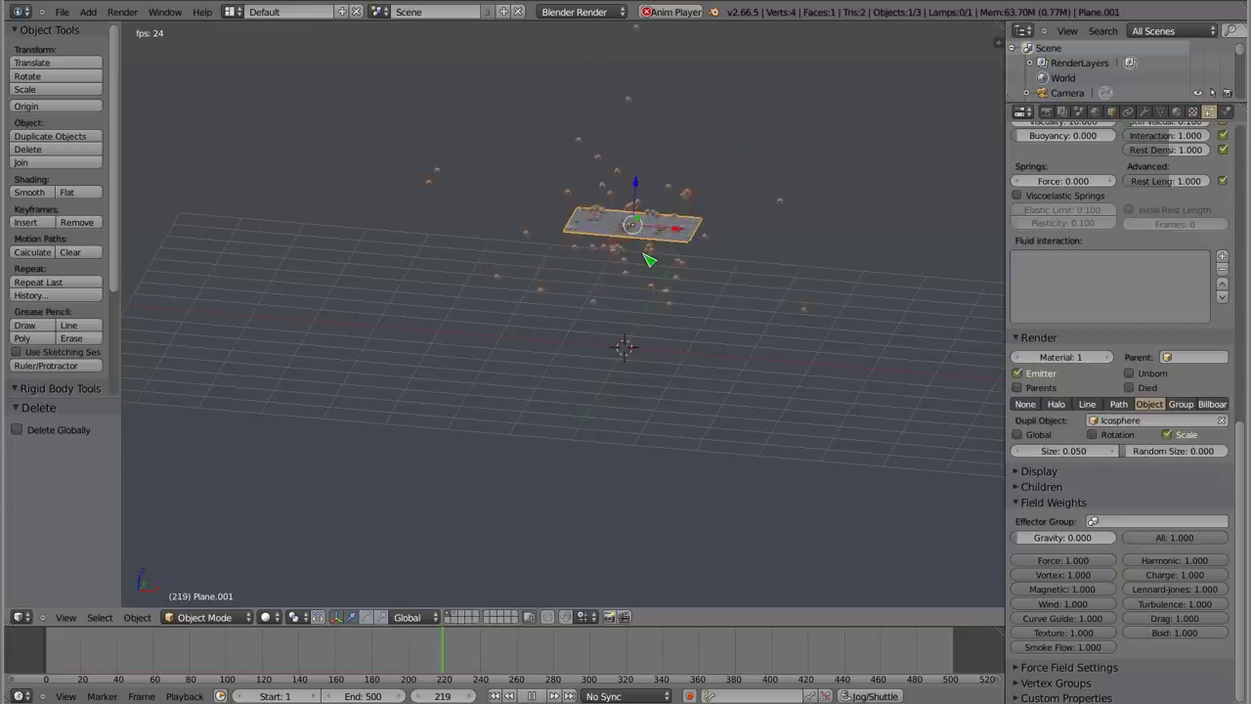
pyautogui.press('Escape')
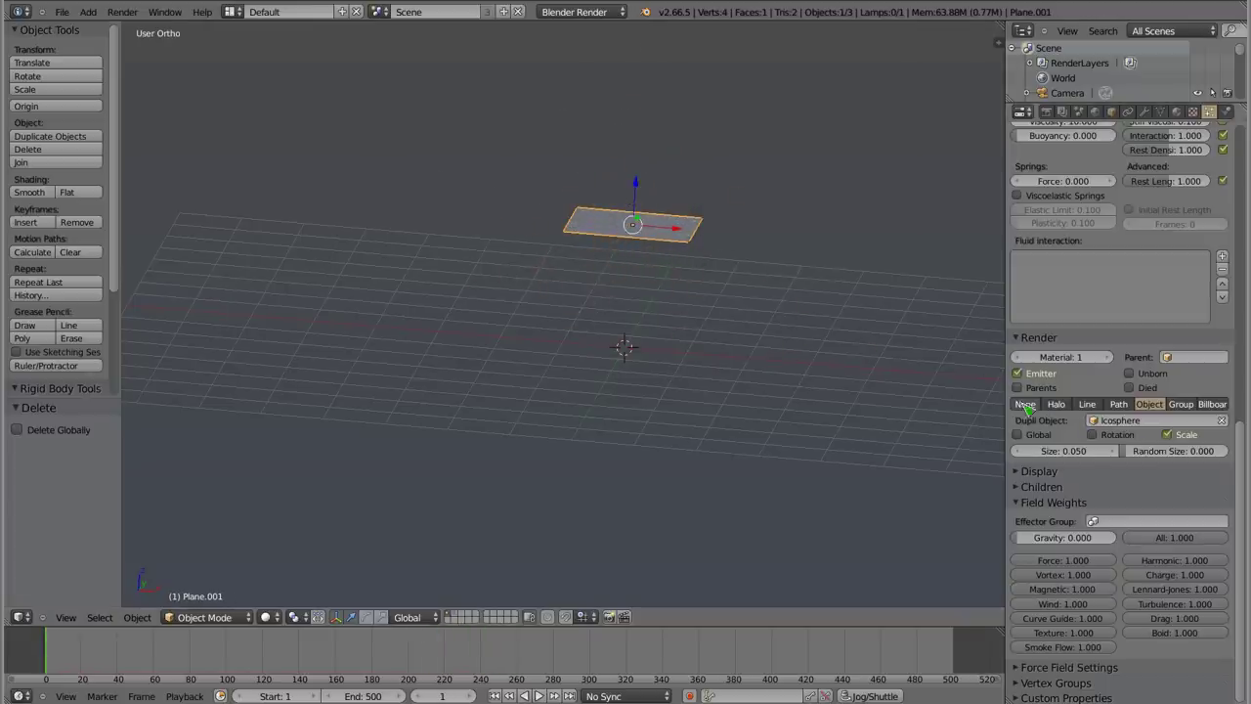
# - Change the particle physics from Fluid to Newtonian and preview the result
pyautogui.scroll(3, 1072, 396)
pyautogui.scroll(3, 1072, 398)
pyautogui.scroll(3, 1072, 398)
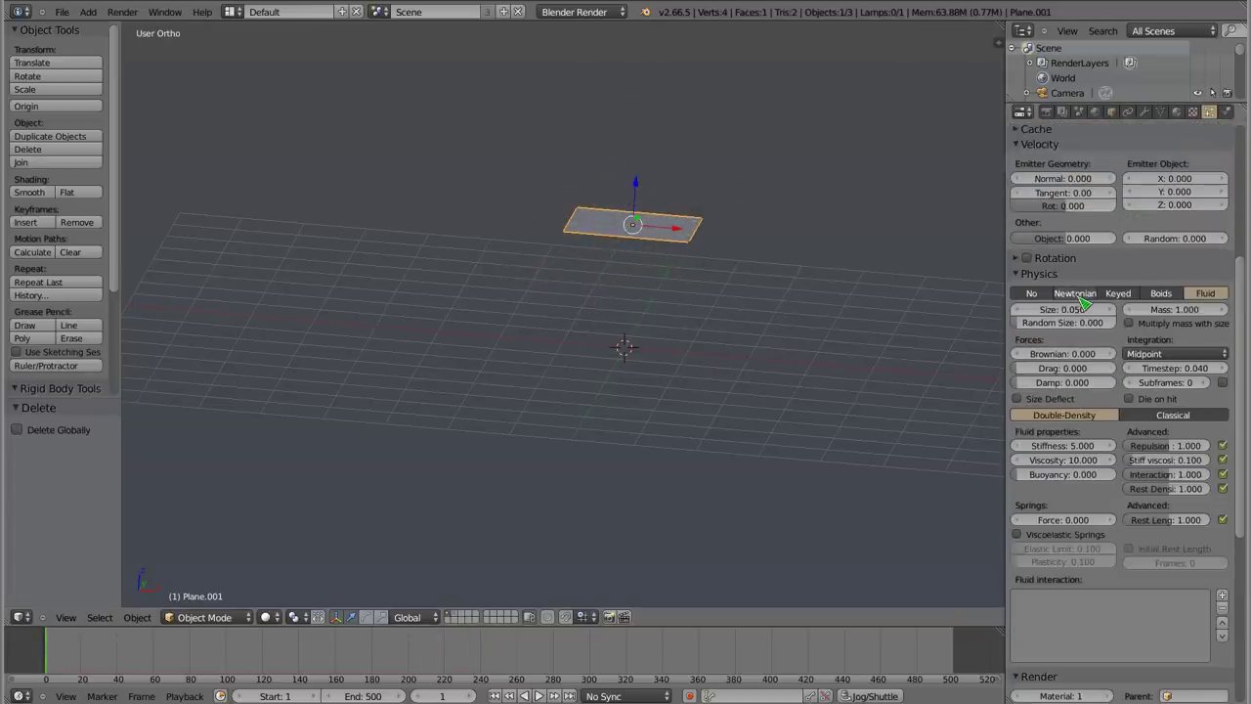
pyautogui.click(1077, 296)
pyautogui.hotkey('alt', 'a')
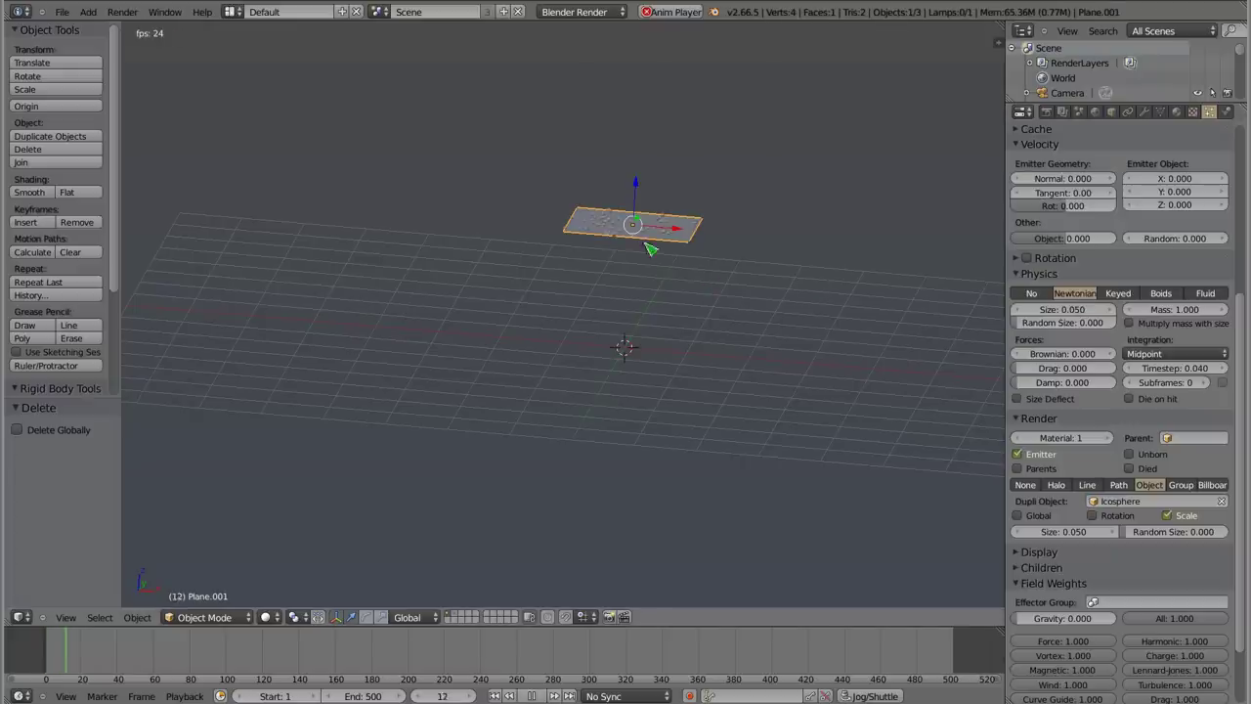
pyautogui.press('Escape')
pyautogui.hotkey('shift', 'a')
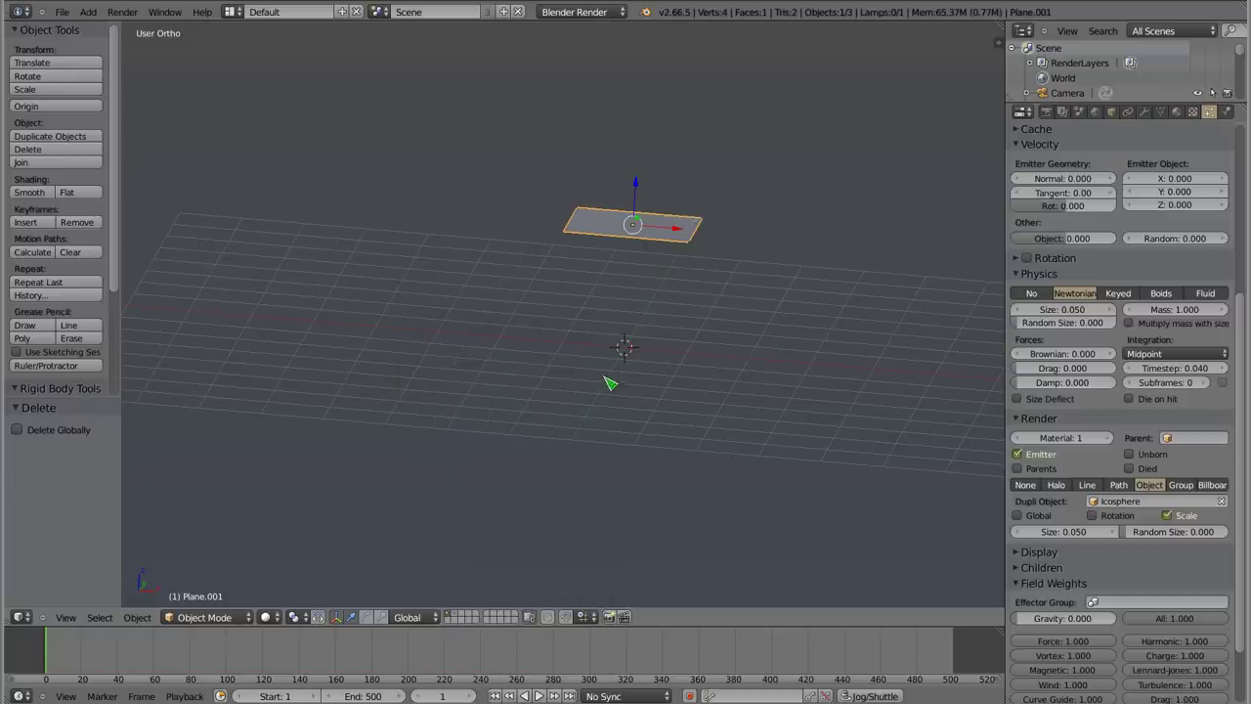
pyautogui.hotkey('shift', 'a')
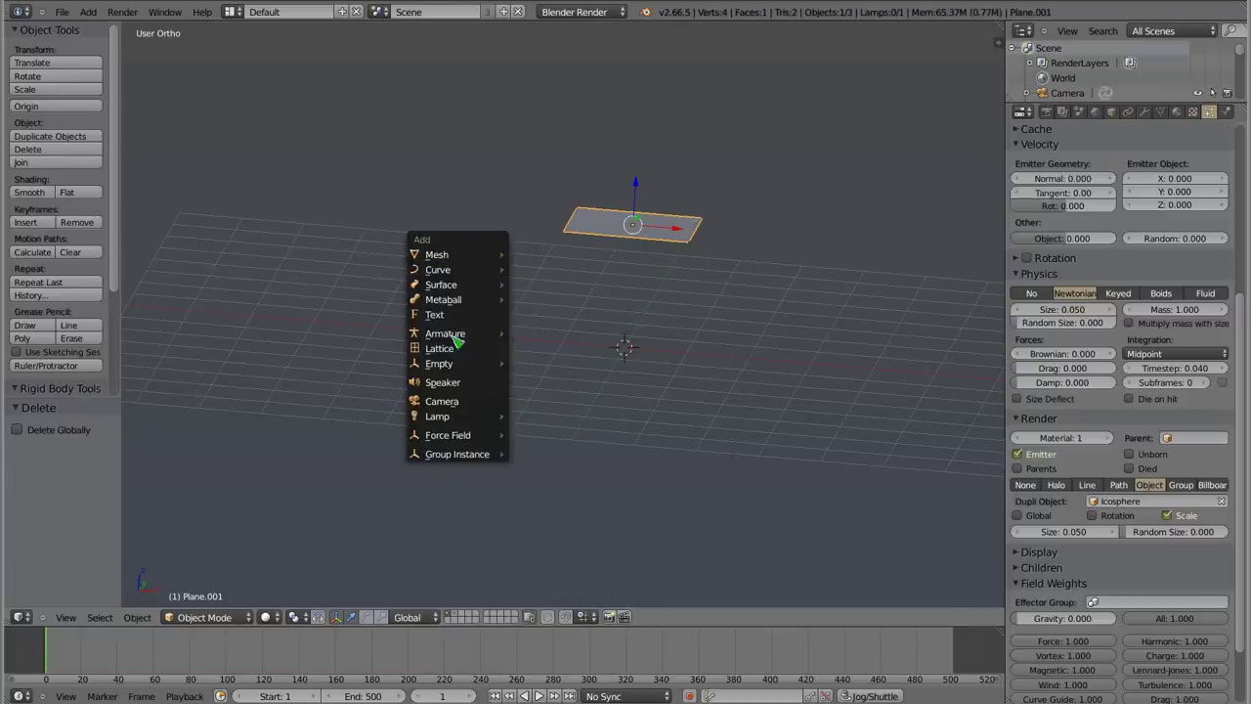
# - Add a plain axes Empty, make it a Force field, and raise it above the plane
pyautogui.moveTo(439, 363)
pyautogui.click(545, 365)
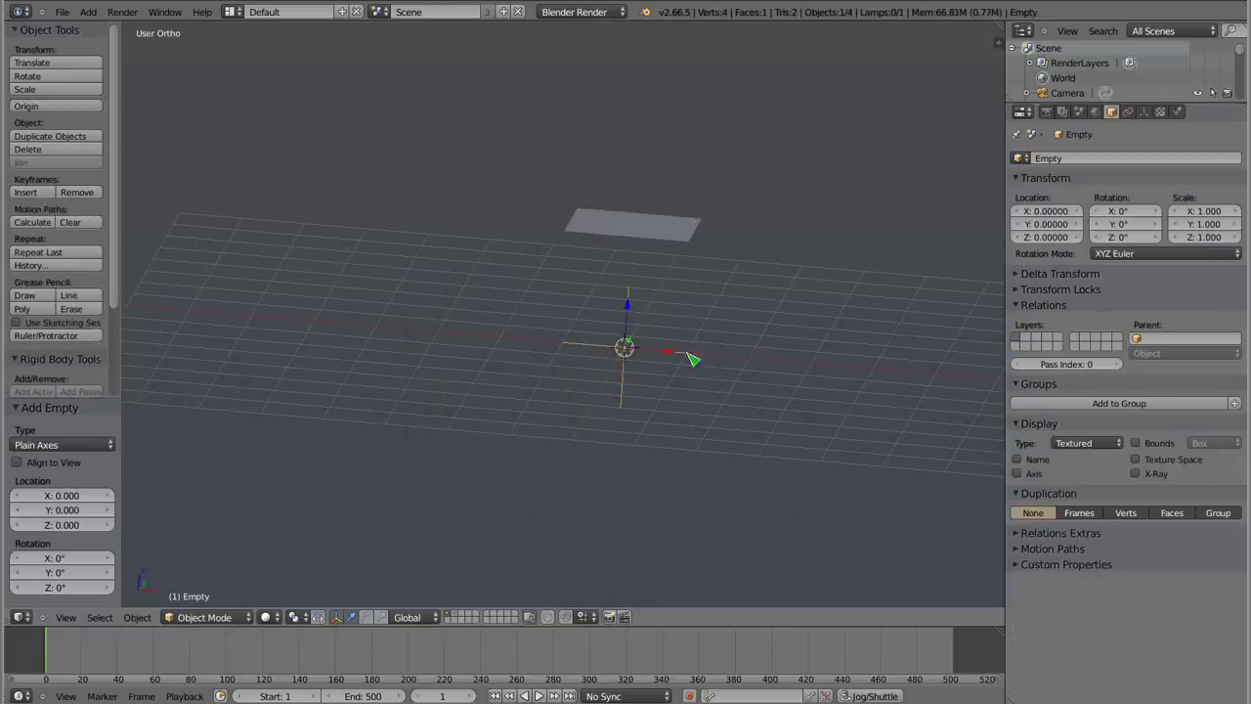
pyautogui.moveTo(613, 362); pyautogui.dragTo(602, 382, button='middle')
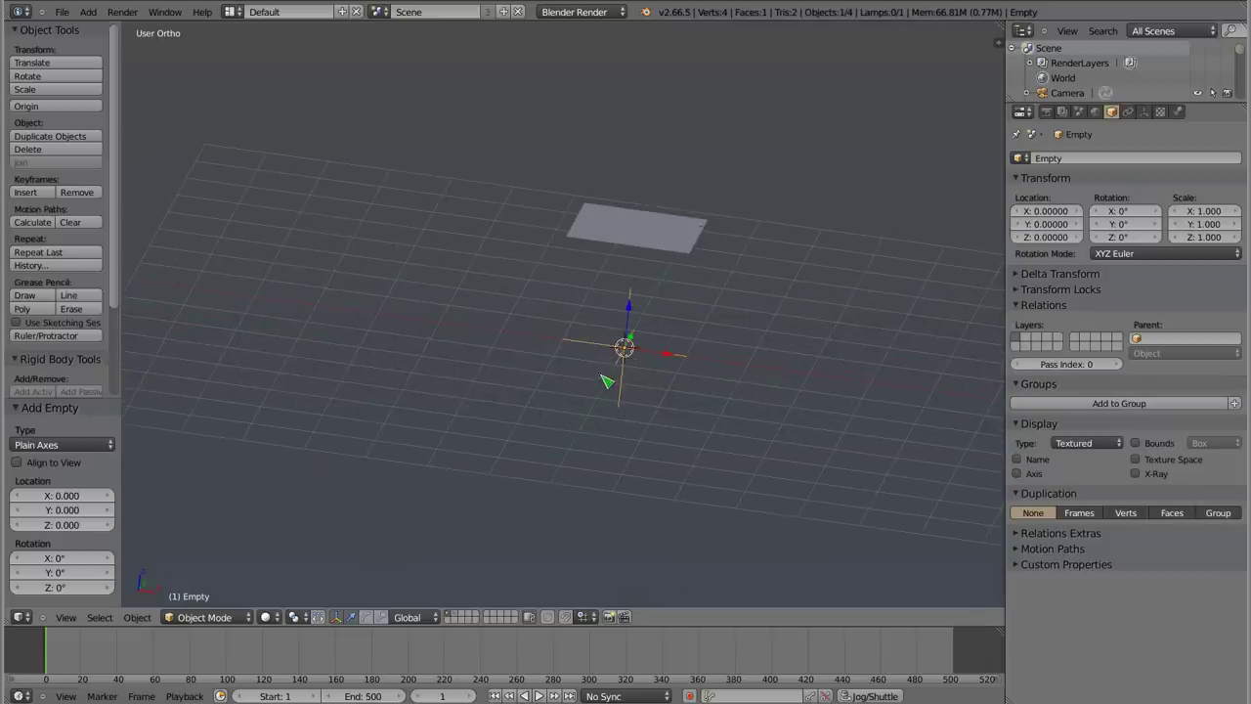
pyautogui.click(1179, 112)
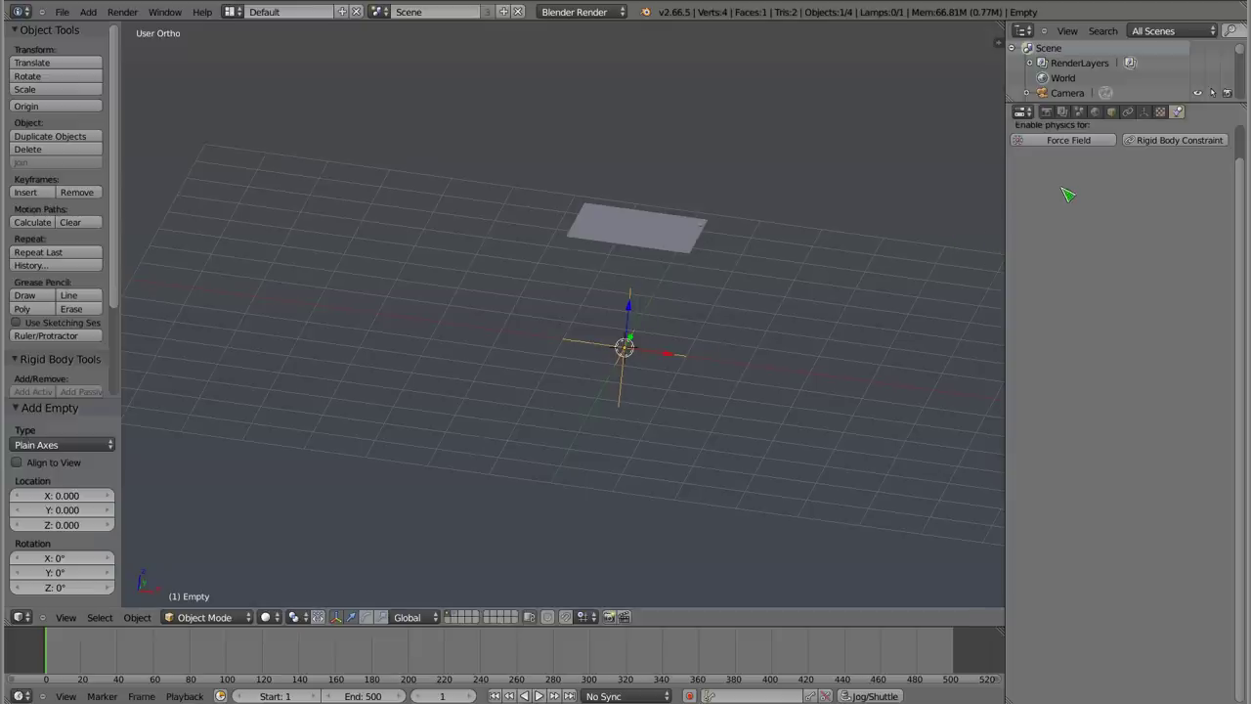
pyautogui.click(1080, 141)
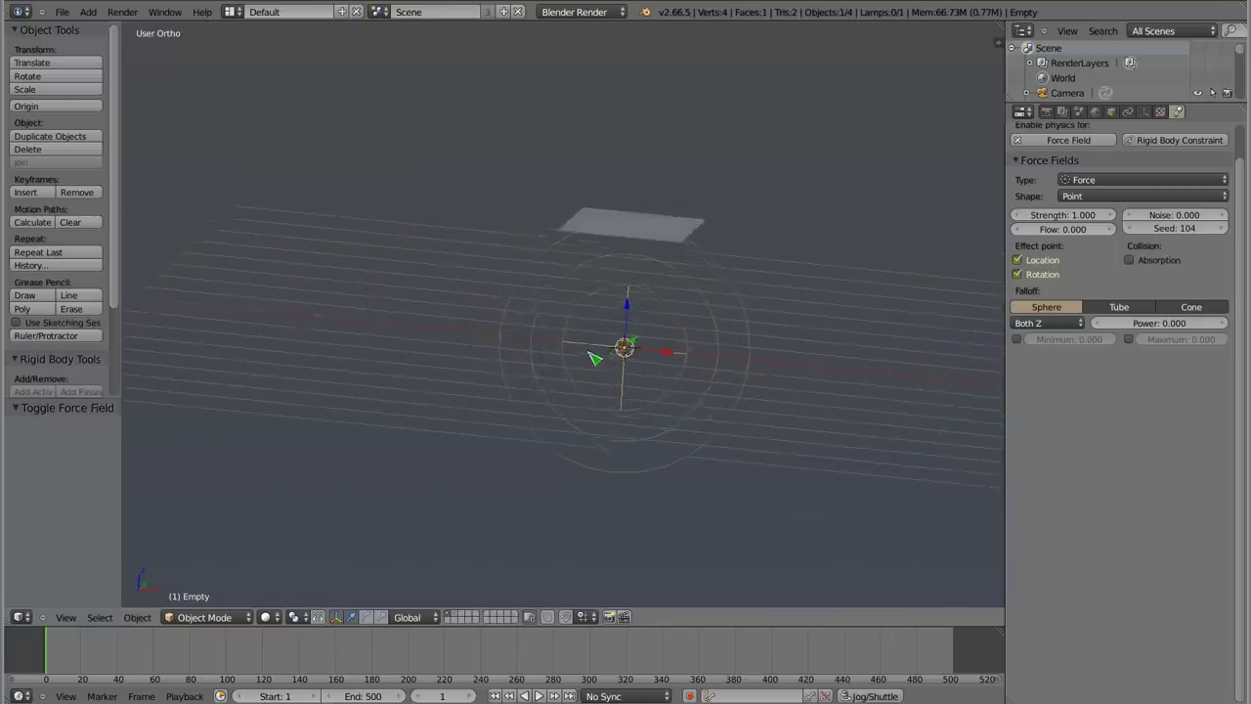
pyautogui.hotkey('alt', 'a')
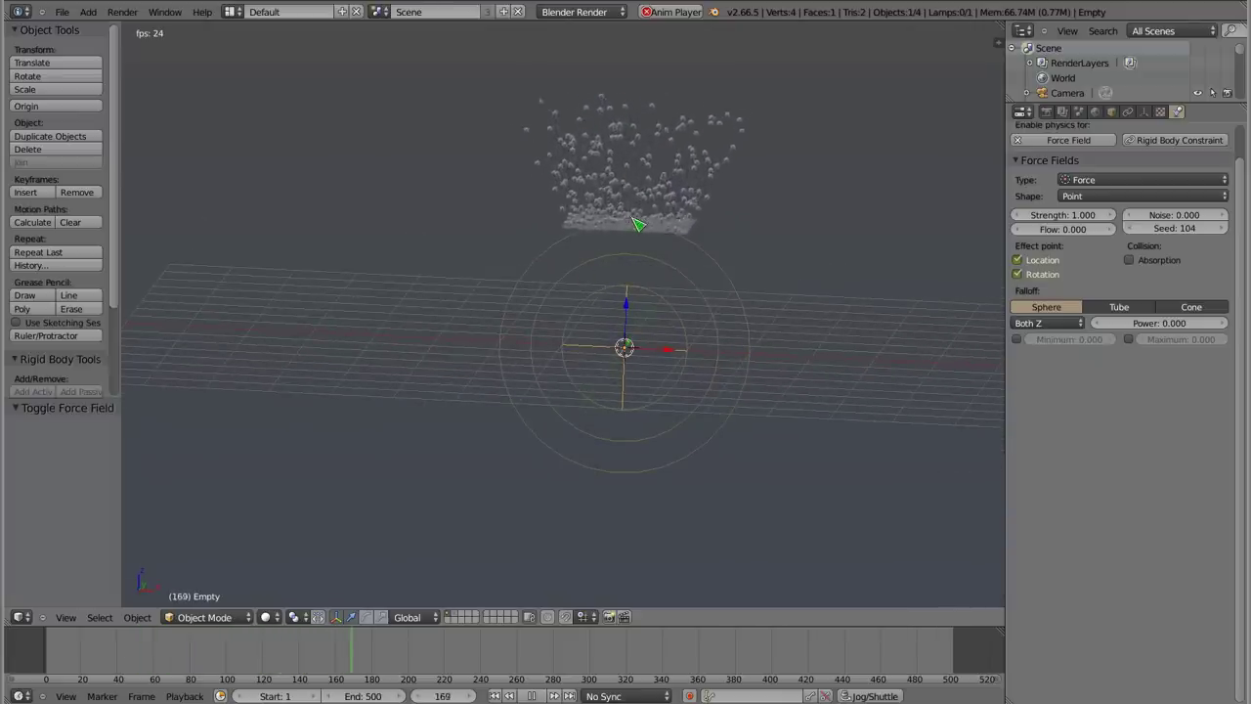
pyautogui.moveTo(620, 384); pyautogui.dragTo(534, 174, button='right')
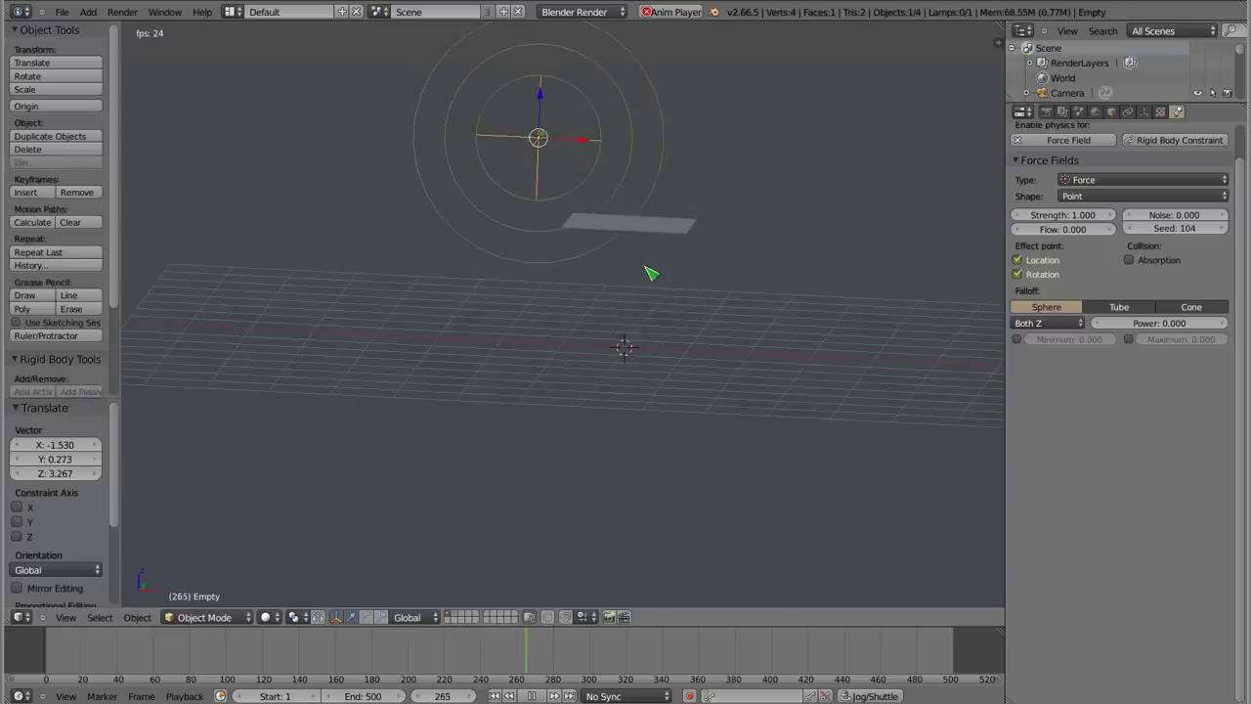
pyautogui.hotkey('shift', 'Left')
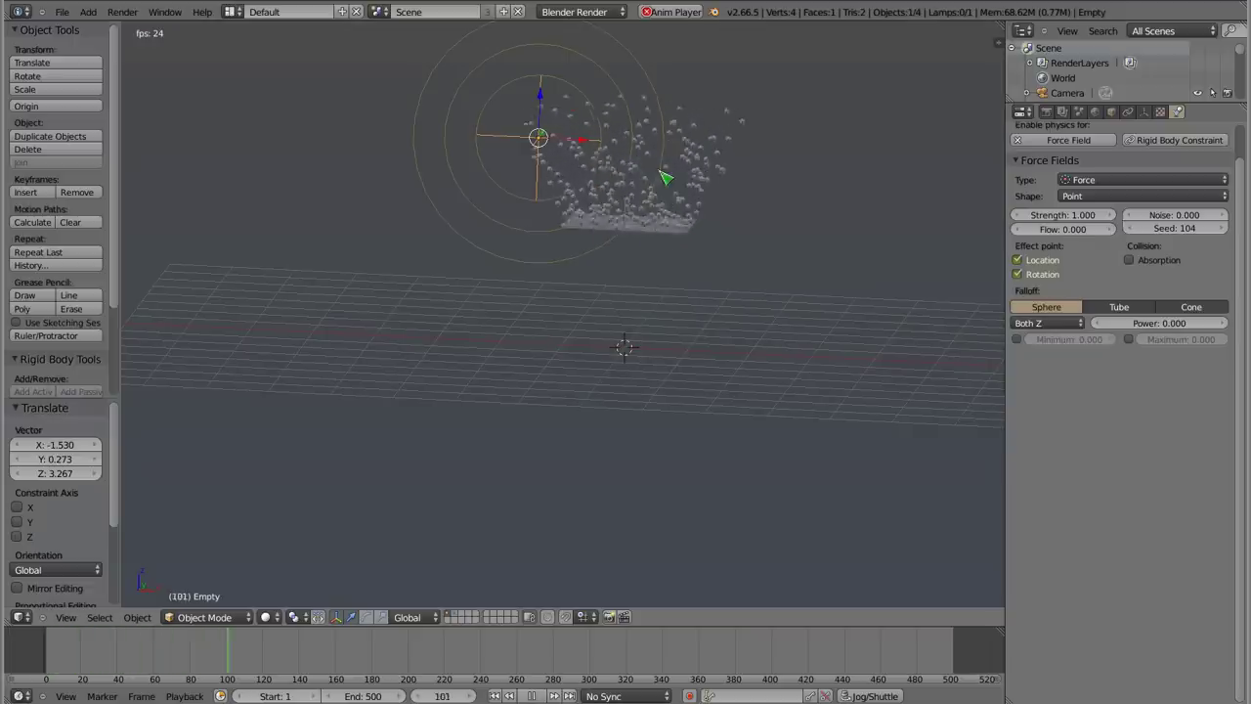
# - Lower the plane's particle count to 999, then select the Empty and show its physics
pyautogui.rightClick(668, 233)
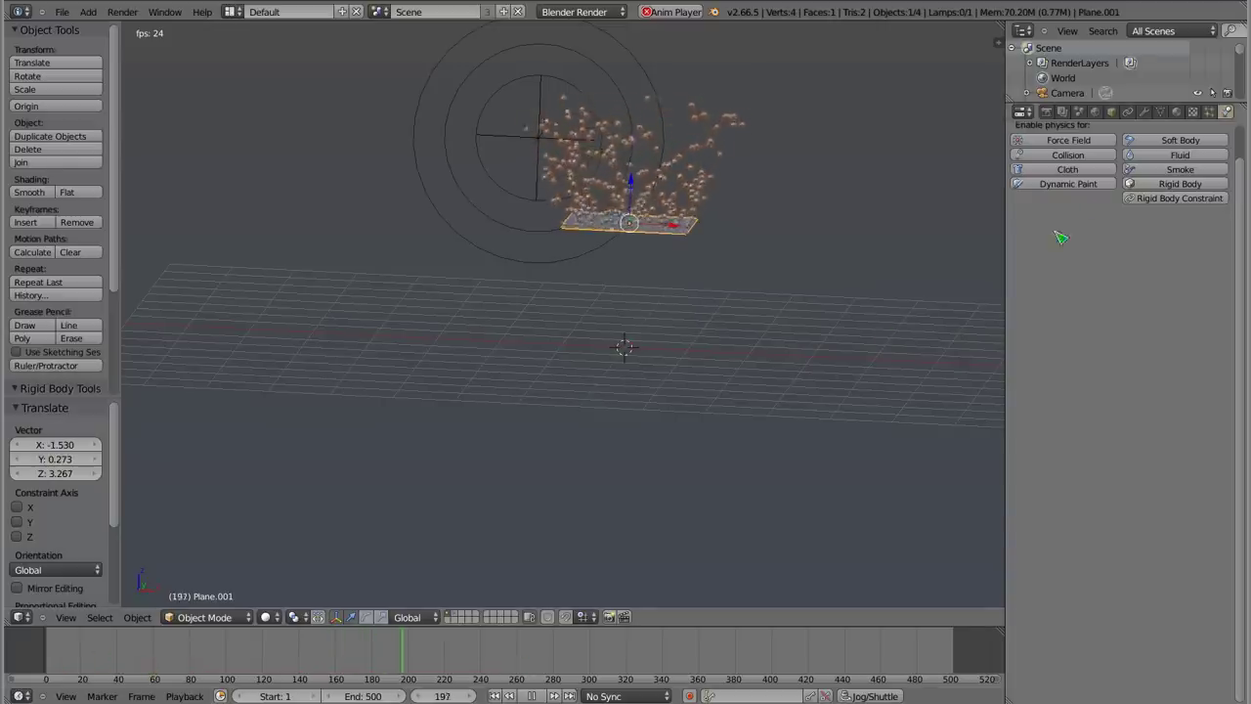
pyautogui.click(1209, 111)
pyautogui.scroll(6, 1105, 274)
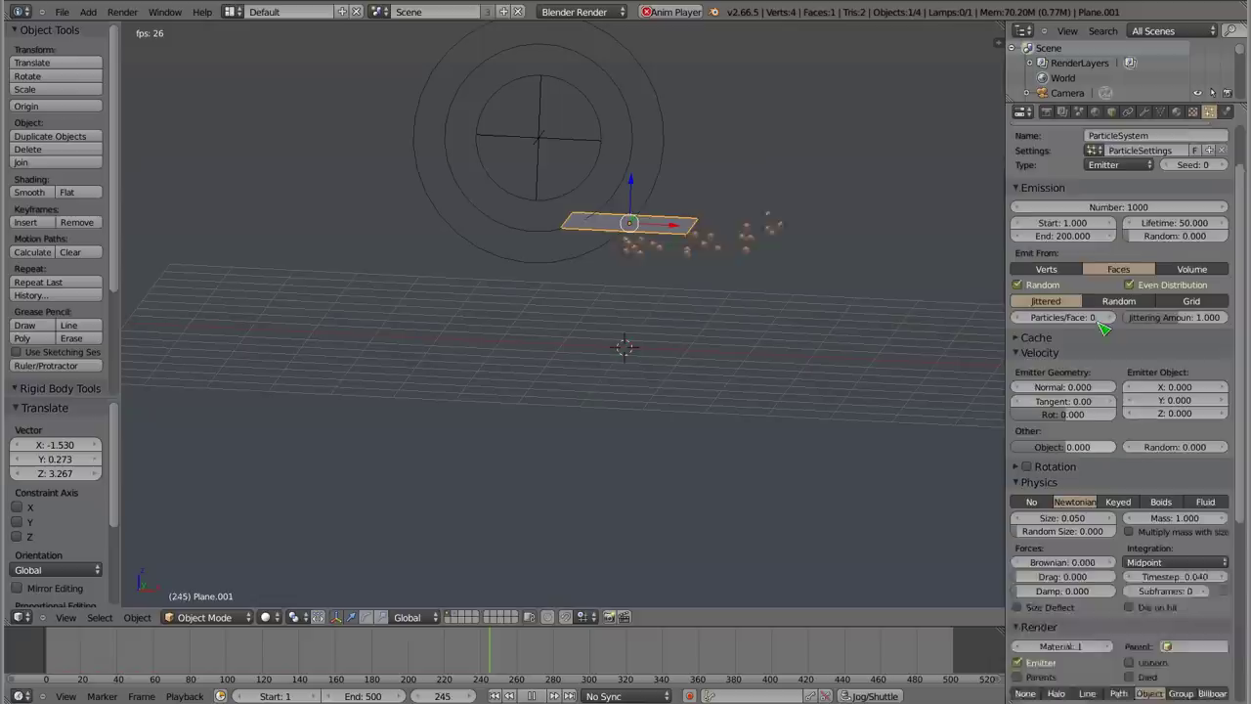
pyautogui.click(1028, 271)
pyautogui.hotkey('shift', 'Left')
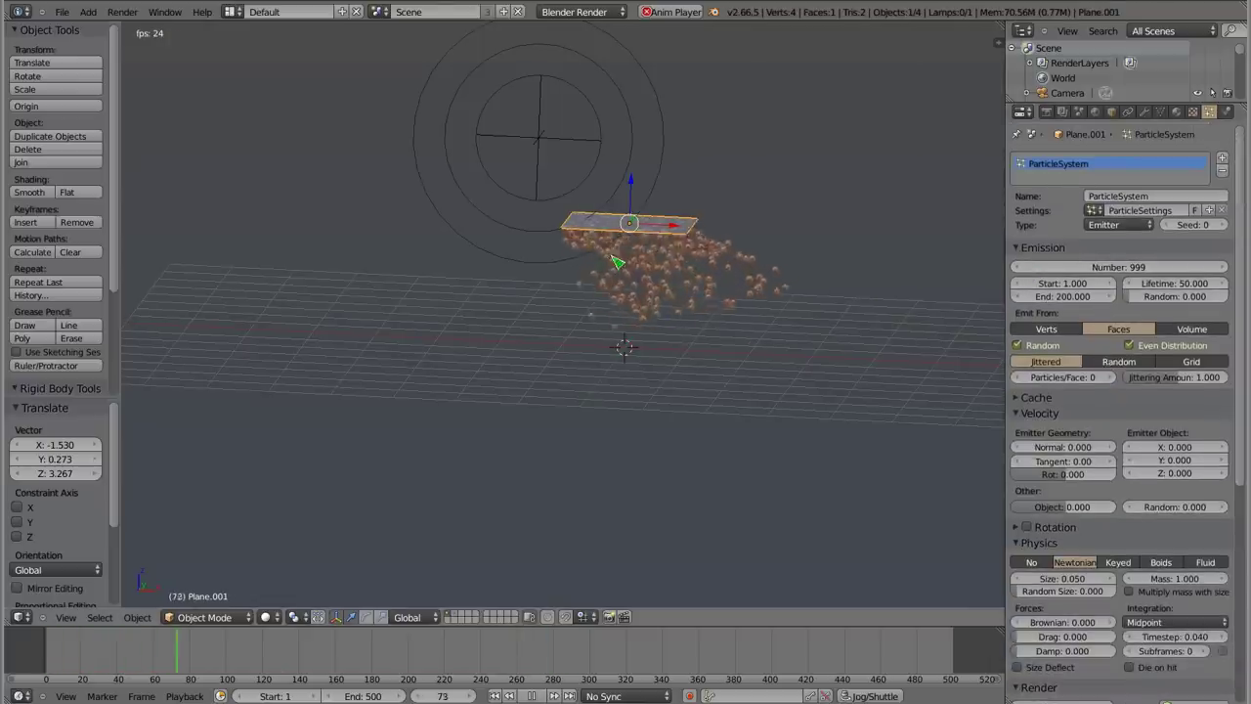
pyautogui.moveTo(615, 262); pyautogui.dragTo(559, 186, button='middle')
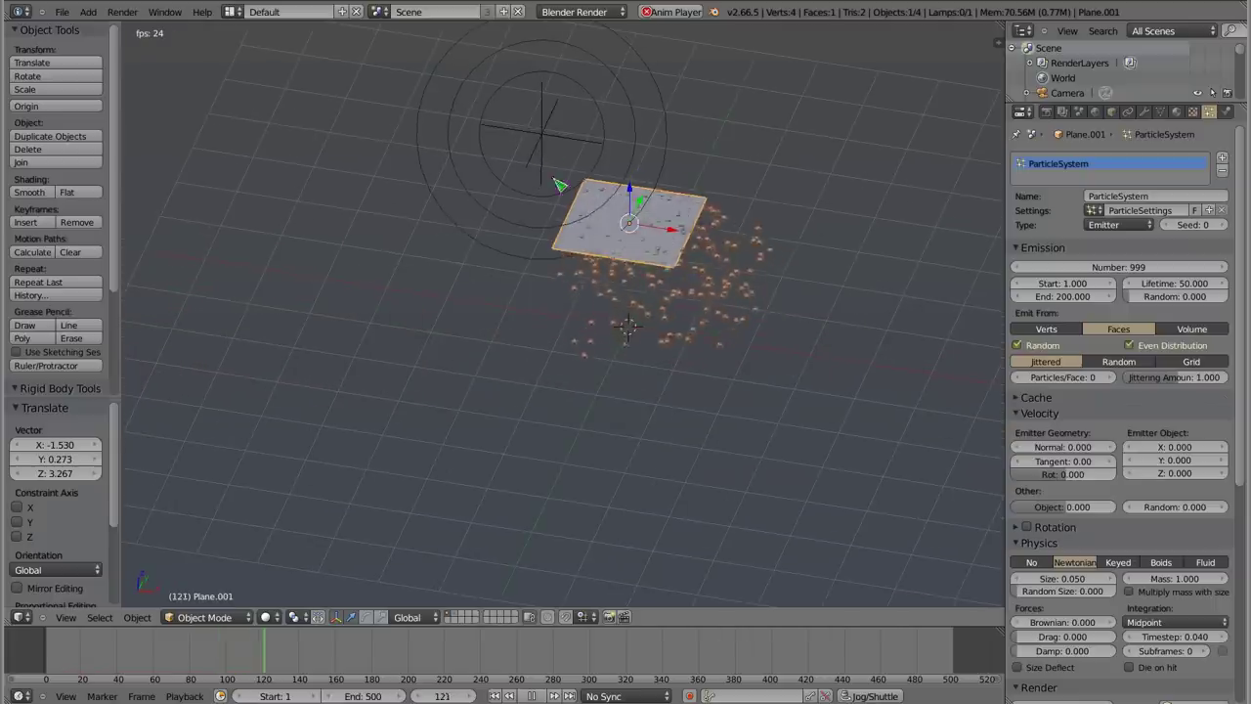
pyautogui.rightClick(543, 137)
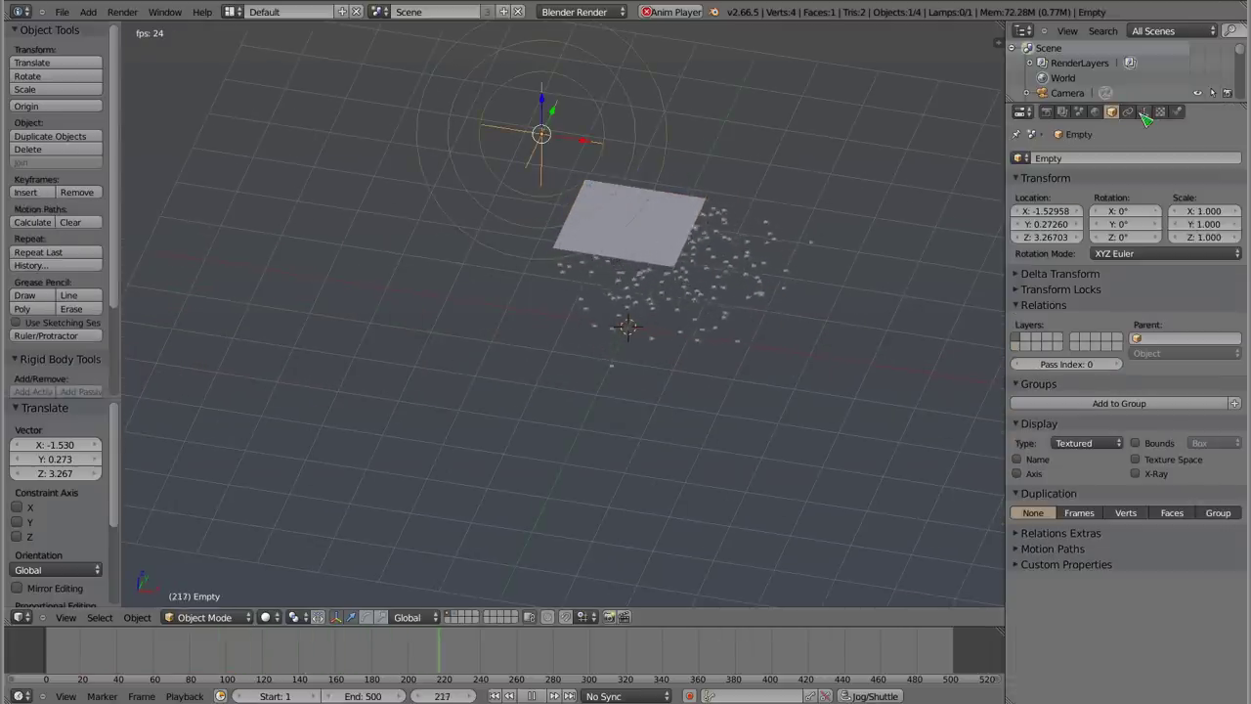
pyautogui.click(1178, 111)
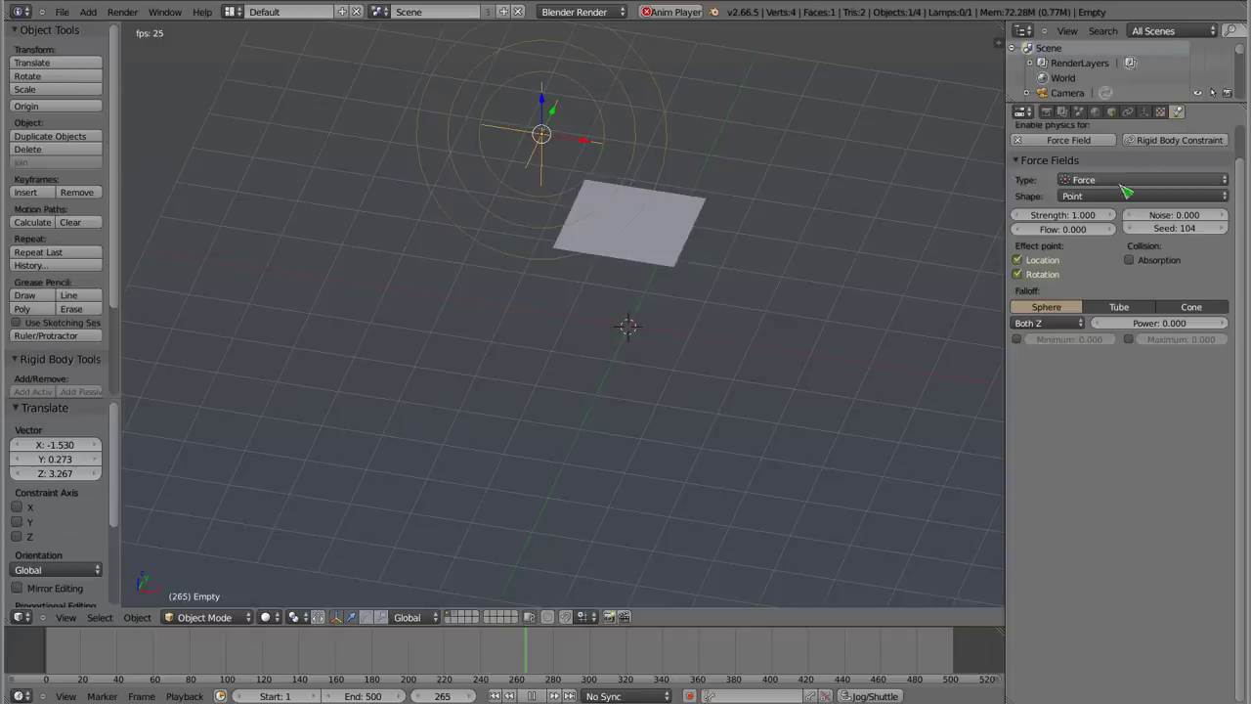
# - Change the Empty's force field type to Turbulence
pyautogui.click(1126, 190)
pyautogui.click(1118, 355)
pyautogui.press('Escape')
pyautogui.moveTo(577, 266); pyautogui.dragTo(600, 149, button='middle')
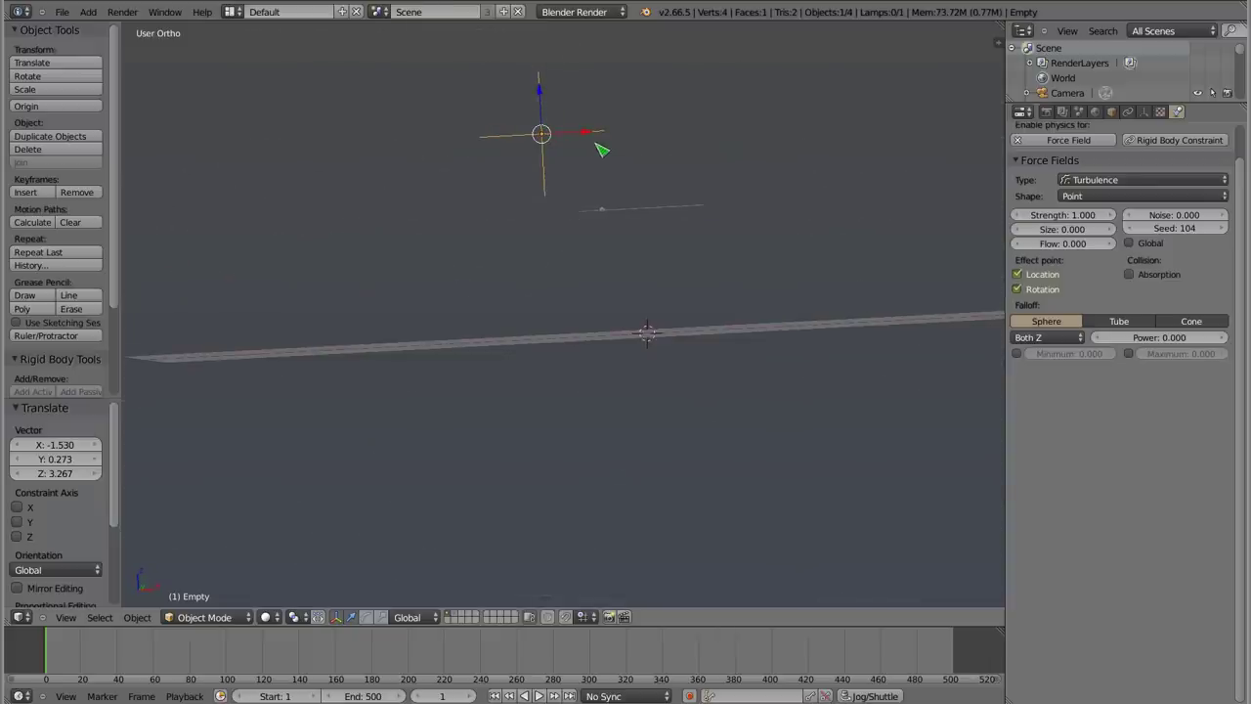
# - Move the Empty down over the plane along Y and X, then play the stirred particles
pyautogui.press('g')
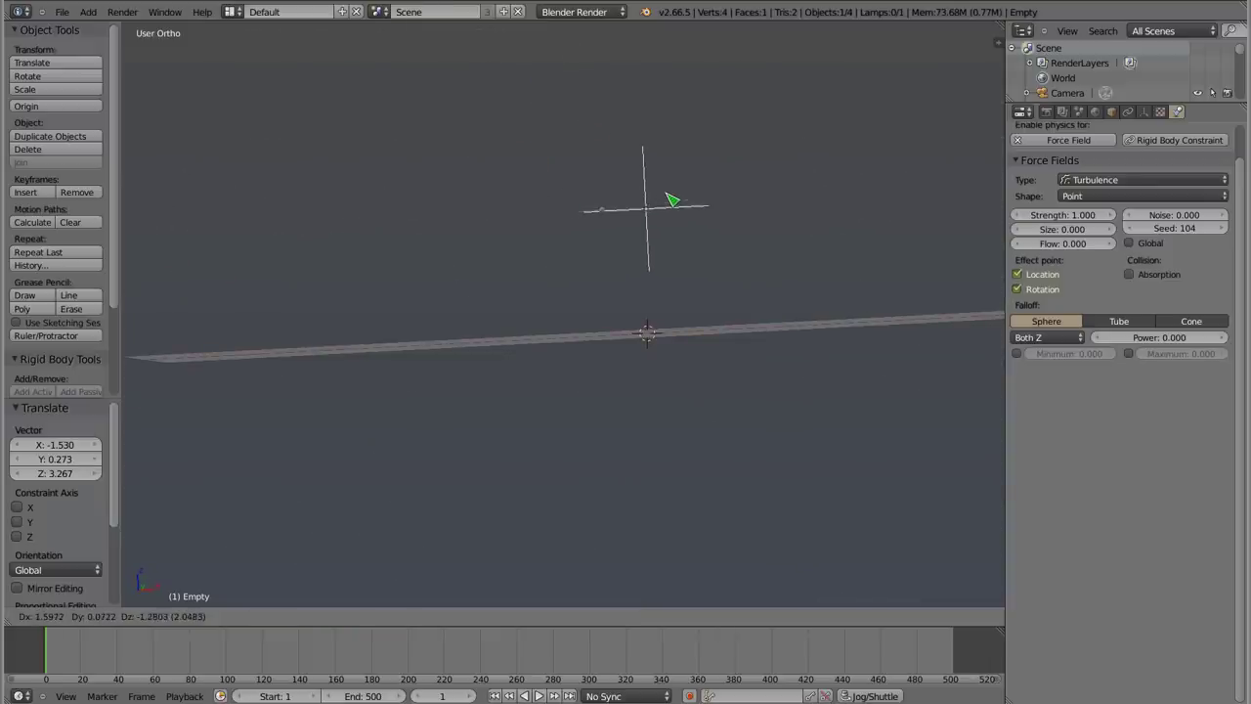
pyautogui.click(672, 200)
pyautogui.moveTo(672, 205)
pyautogui.mouseDown(button='middle')
pyautogui.moveTo(665, 288)
pyautogui.moveTo(490, 226)
pyautogui.mouseUp(button='middle')
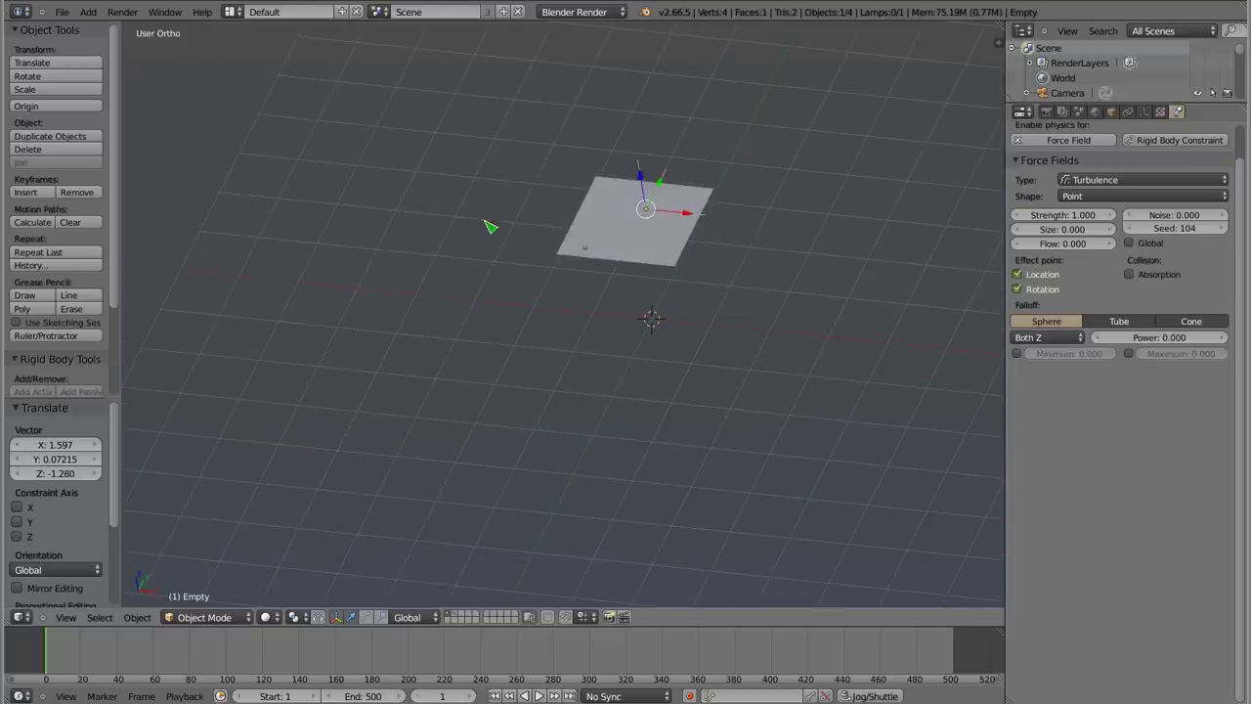
pyautogui.press('g')
pyautogui.press('y')
pyautogui.click(657, 202)
pyautogui.press('g')
pyautogui.press('x')
pyautogui.click(664, 229)
pyautogui.moveTo(511, 267)
pyautogui.mouseDown(button='middle')
pyautogui.moveTo(600, 125)
pyautogui.moveTo(550, 209)
pyautogui.mouseUp(button='middle')
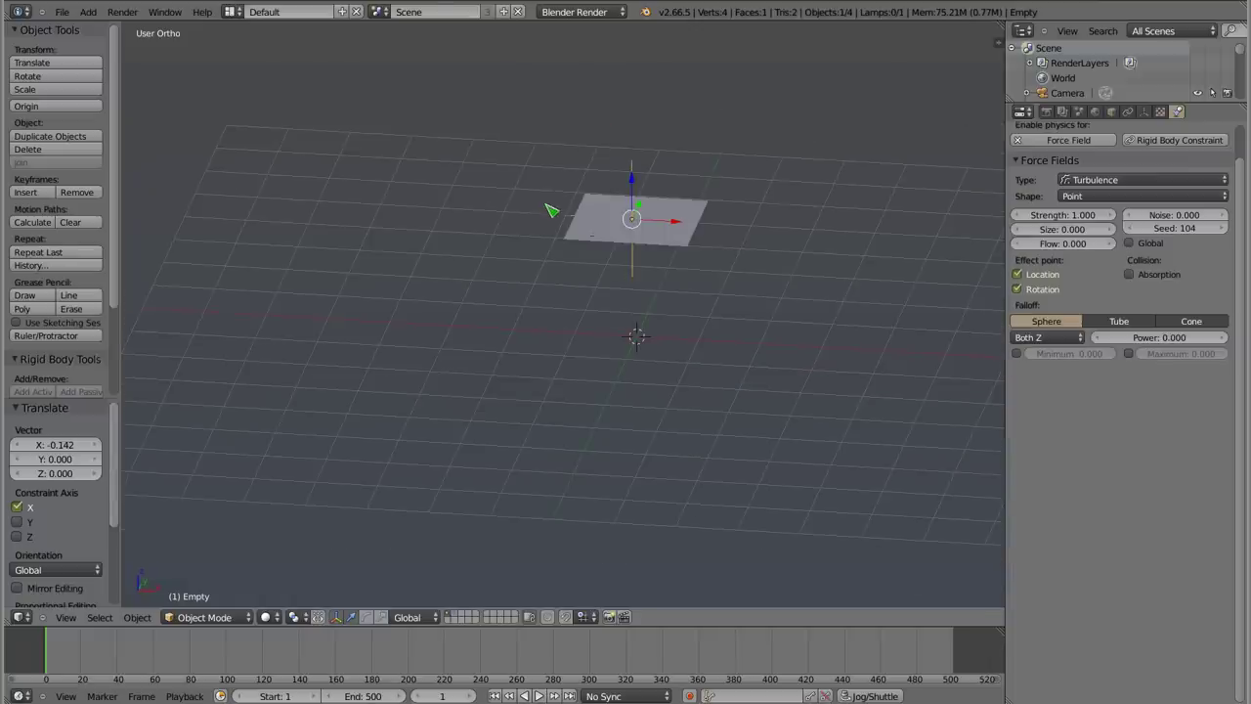
pyautogui.hotkey('alt', 'a')
pyautogui.moveTo(630, 259)
pyautogui.mouseDown(button='middle')
pyautogui.moveTo(645, 271)
pyautogui.moveTo(623, 330)
pyautogui.mouseUp(button='middle')
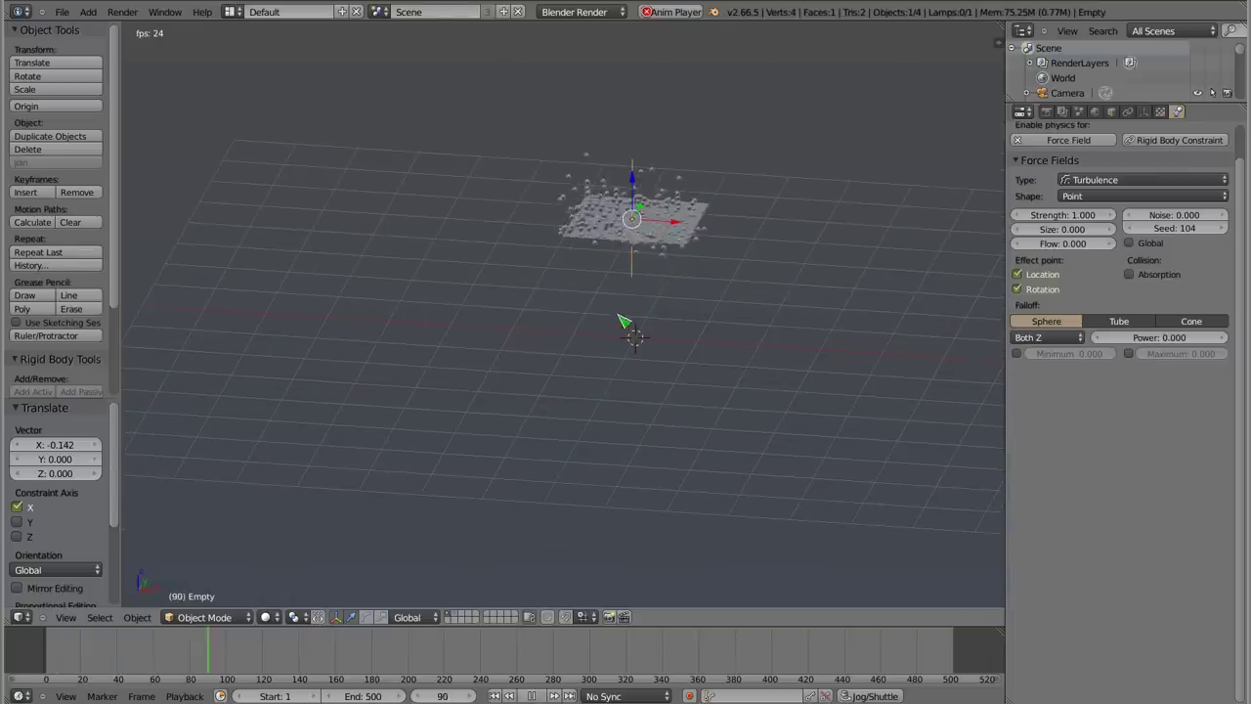
# - Select the emitter plane and set its particle lifetime to 250
pyautogui.press('Escape')
pyautogui.rightClick(610, 237)
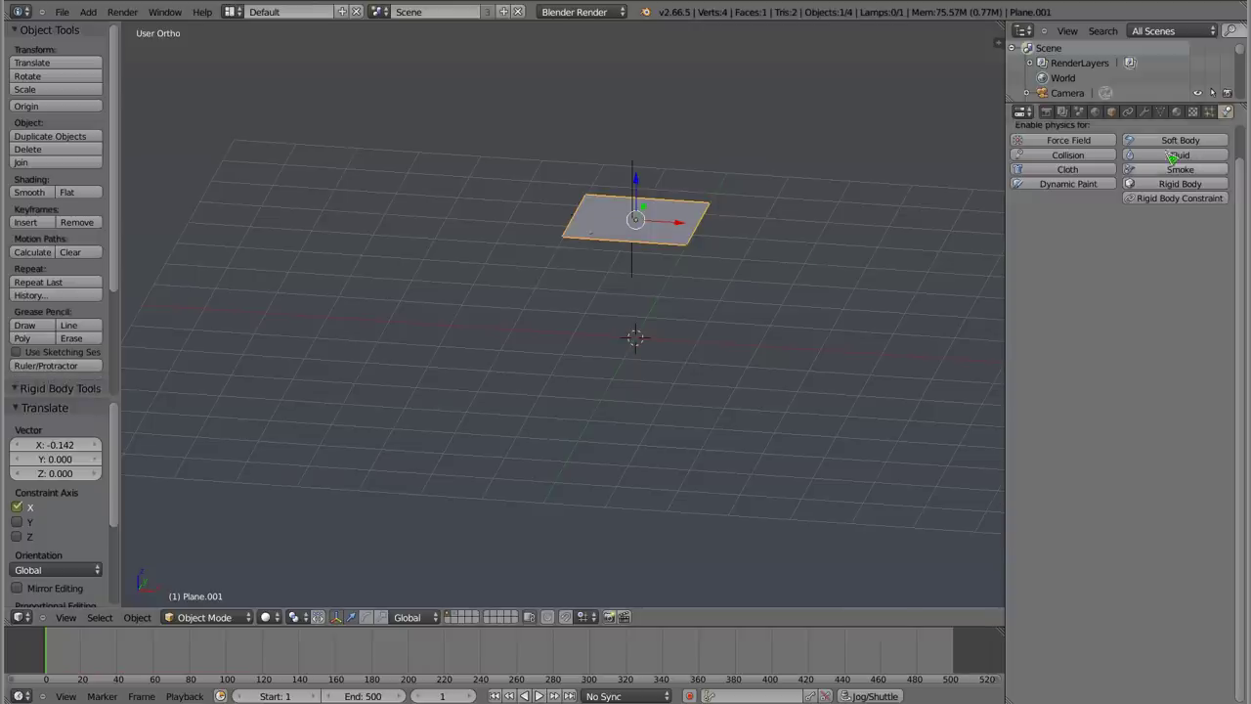
pyautogui.click(1209, 114)
pyautogui.click(1169, 283)
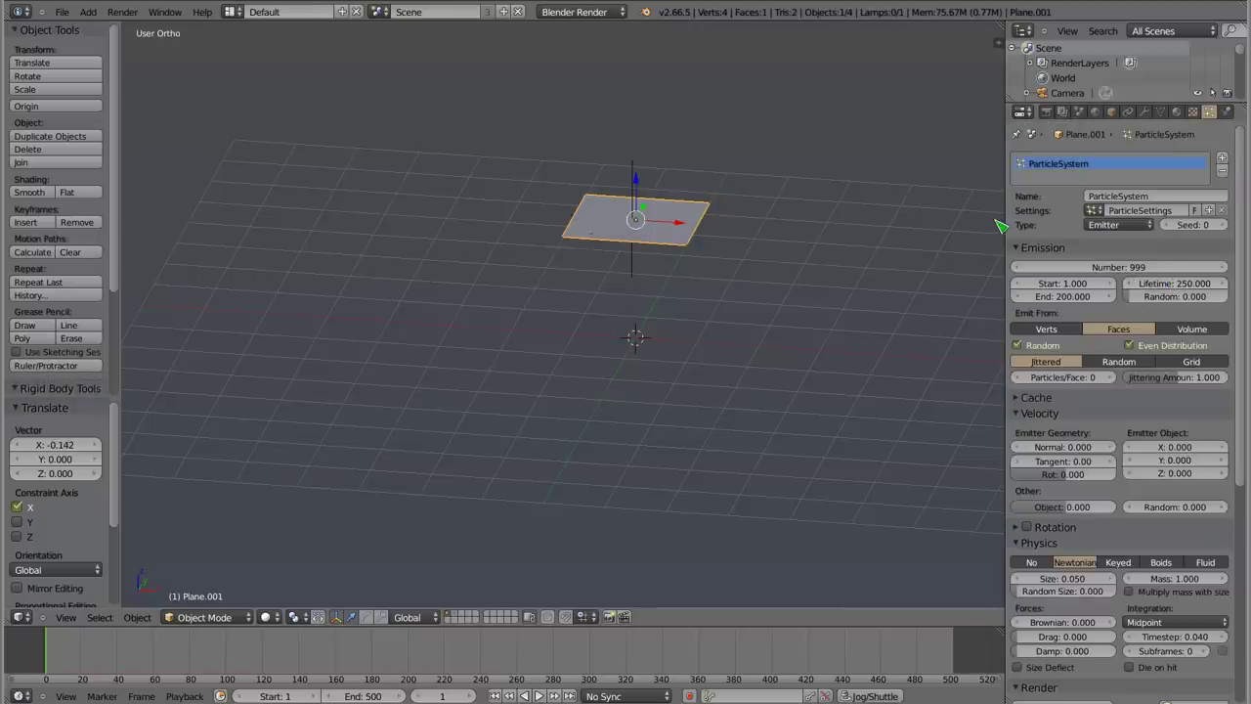
pyautogui.press('KP_1')
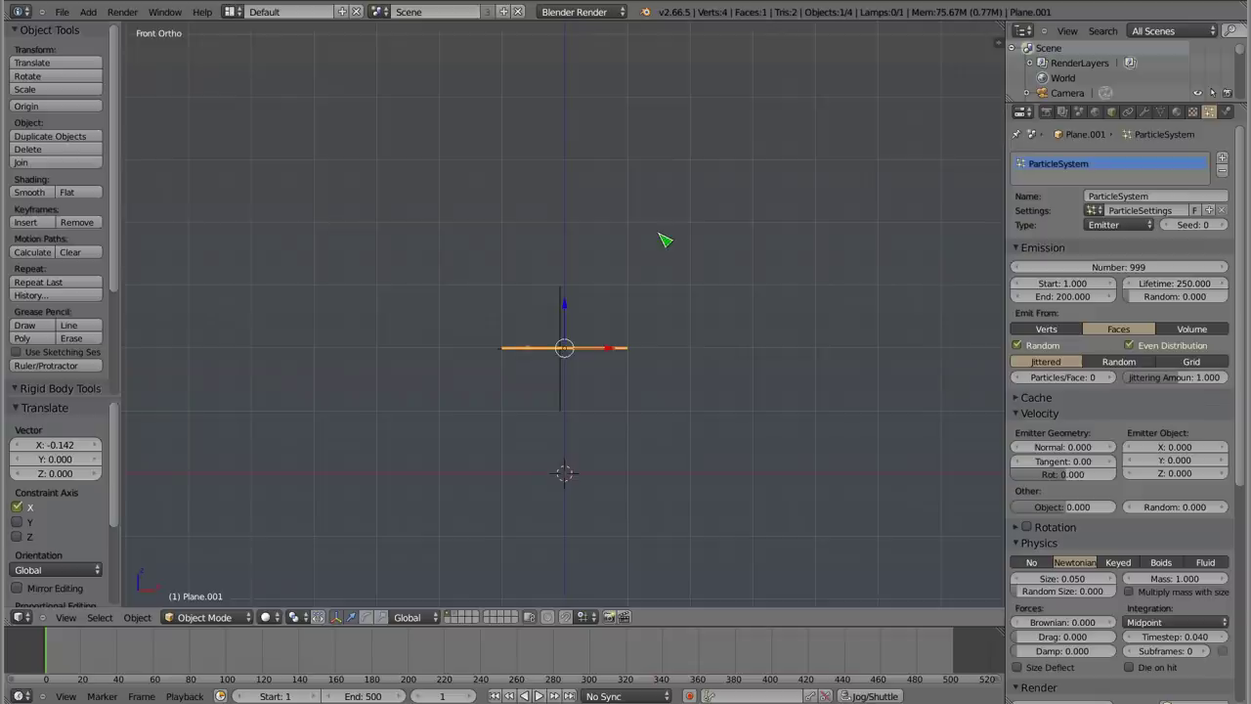
# - Shrink the particle size from 0.050 to 0.020 while previewing the swirling particles
pyautogui.hotkey('alt', 'a')
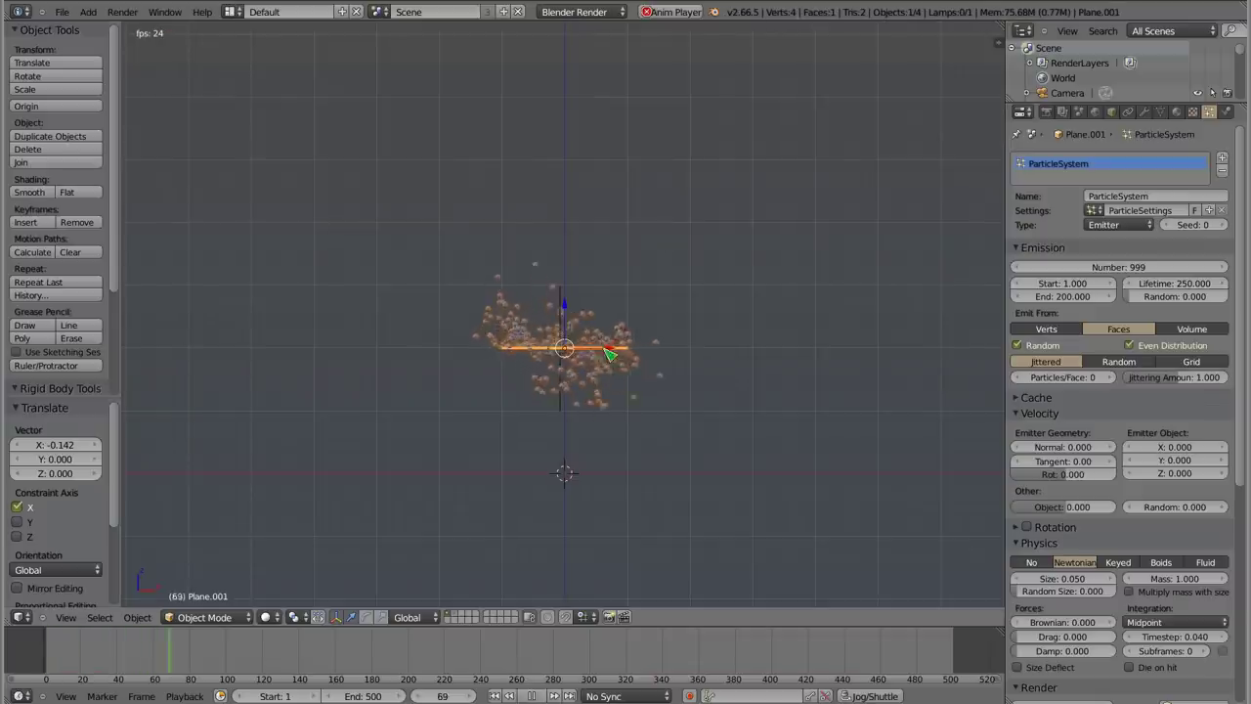
pyautogui.moveTo(608, 349)
pyautogui.mouseDown(button='middle')
pyautogui.moveTo(578, 438)
pyautogui.moveTo(539, 283)
pyautogui.mouseUp(button='middle')
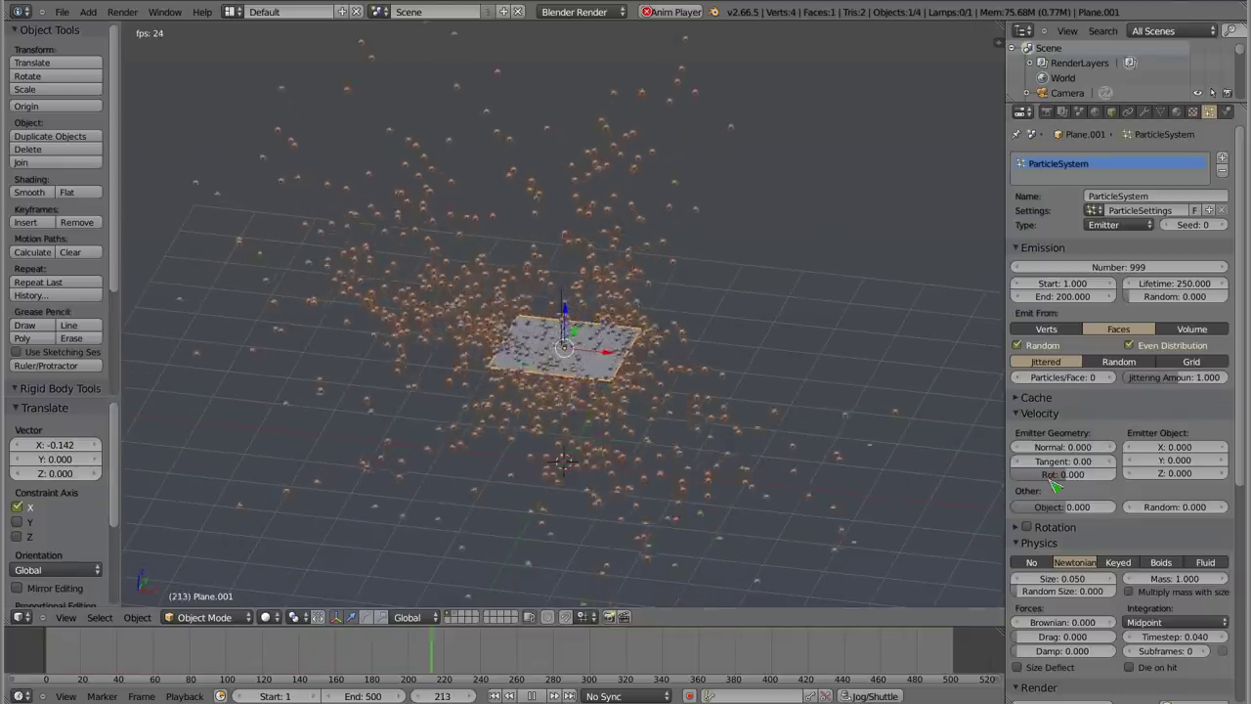
pyautogui.moveTo(1024, 587); pyautogui.dragTo(1028, 583)
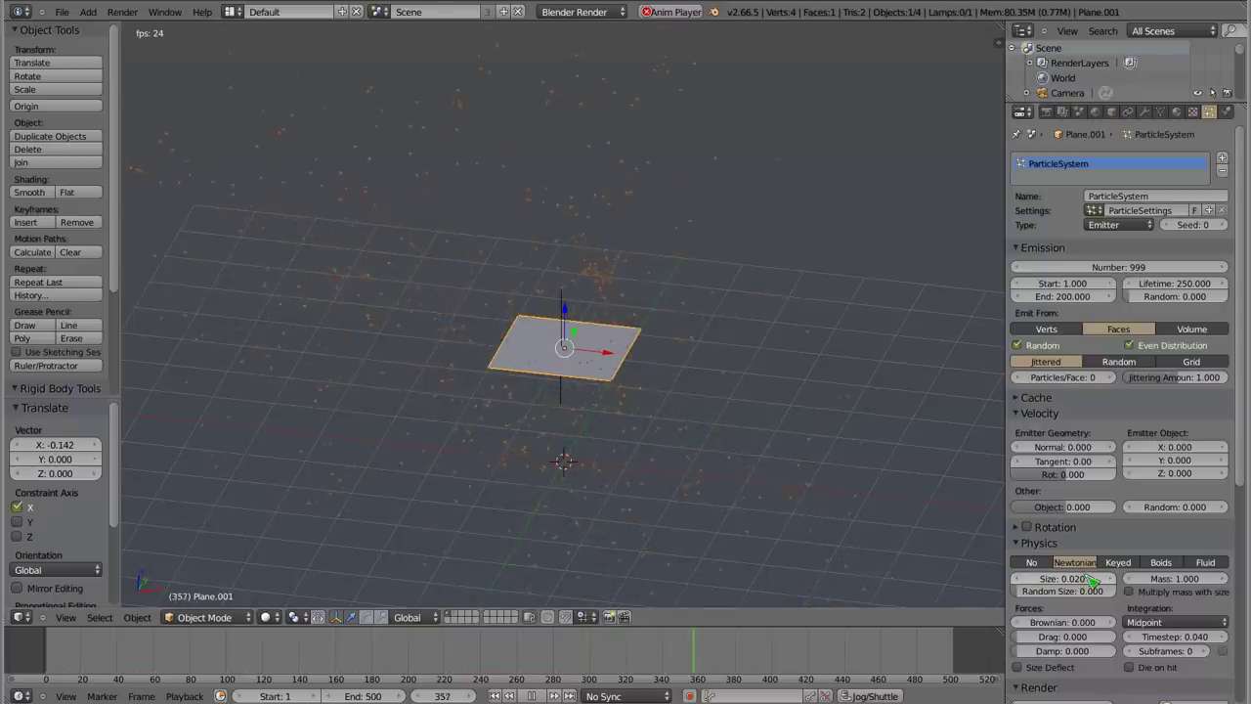
pyautogui.press('Escape')
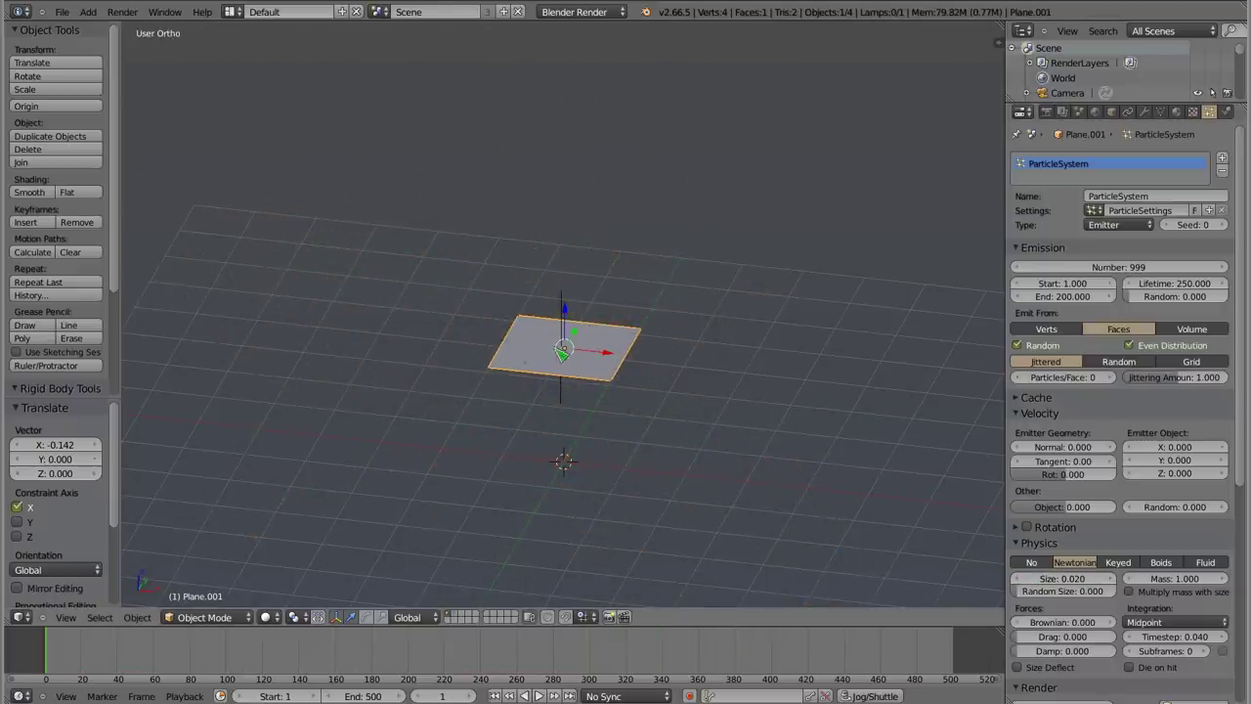
# - Emit 10000 particles ending at frame 10 and play the turbulent burst
pyautogui.click(1126, 268)
pyautogui.write('10000')
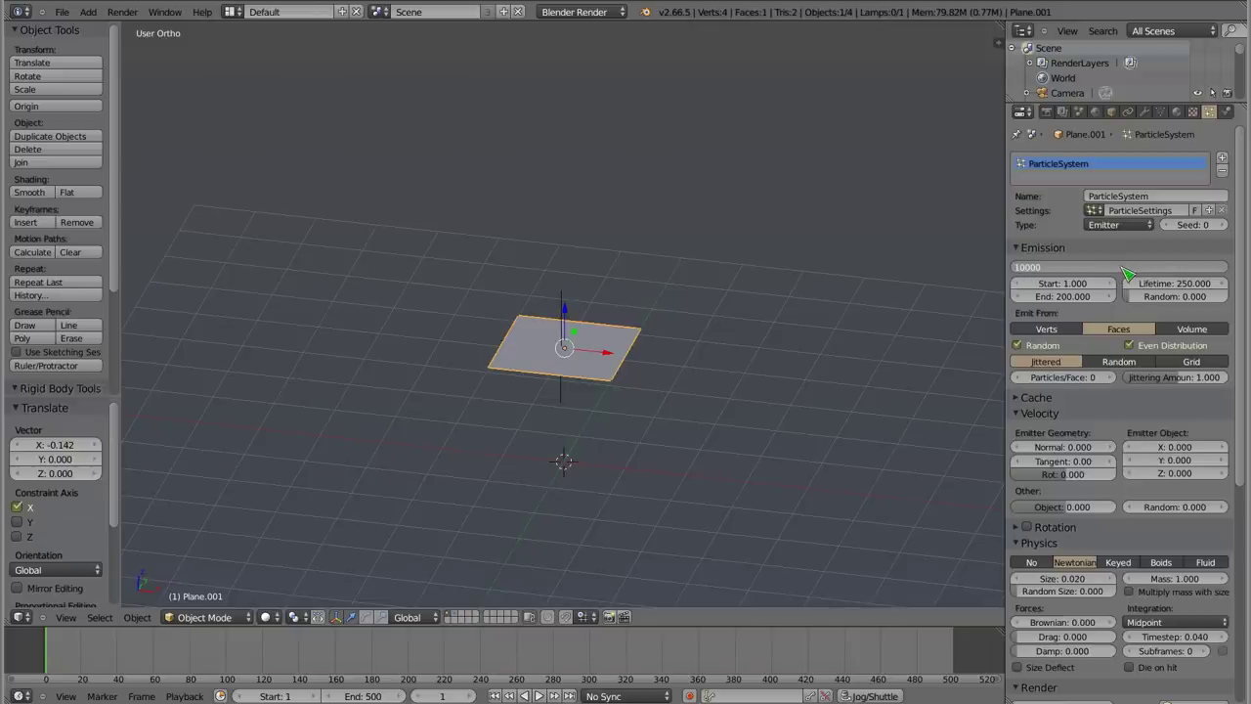
pyautogui.press('Return')
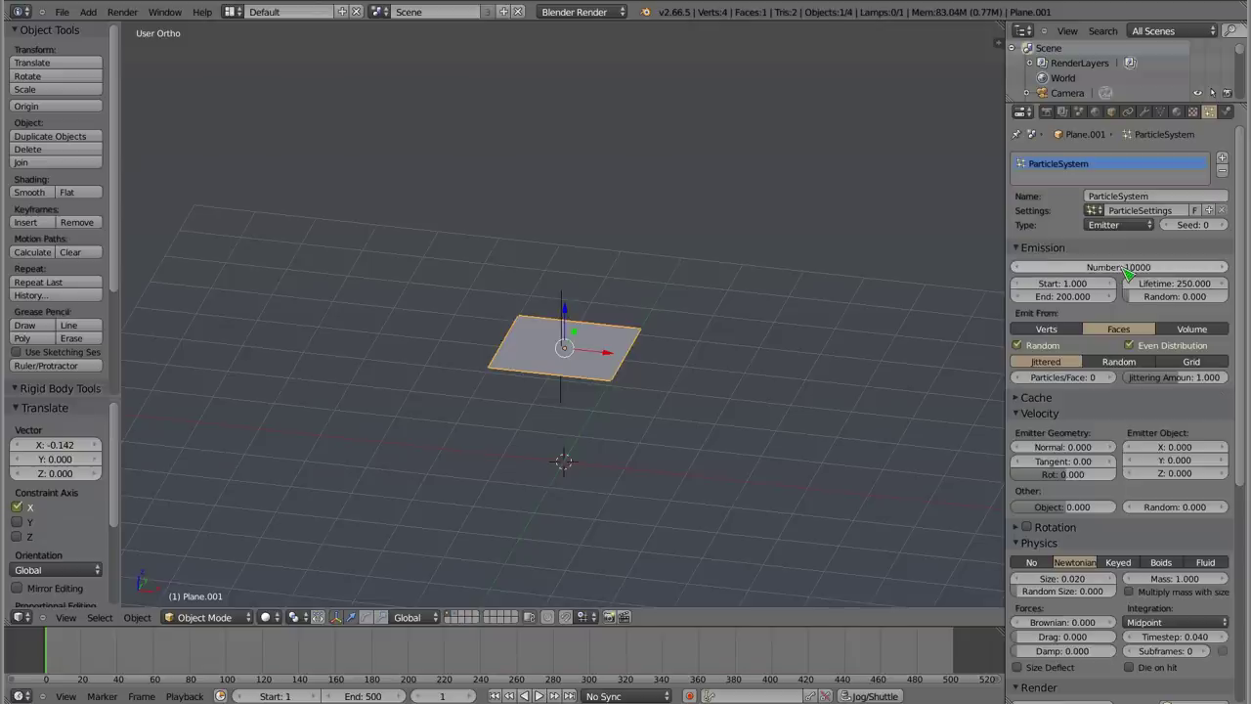
pyautogui.click(1065, 296)
pyautogui.write('0')
pyautogui.press('Return')
pyautogui.hotkey('alt', 'a')
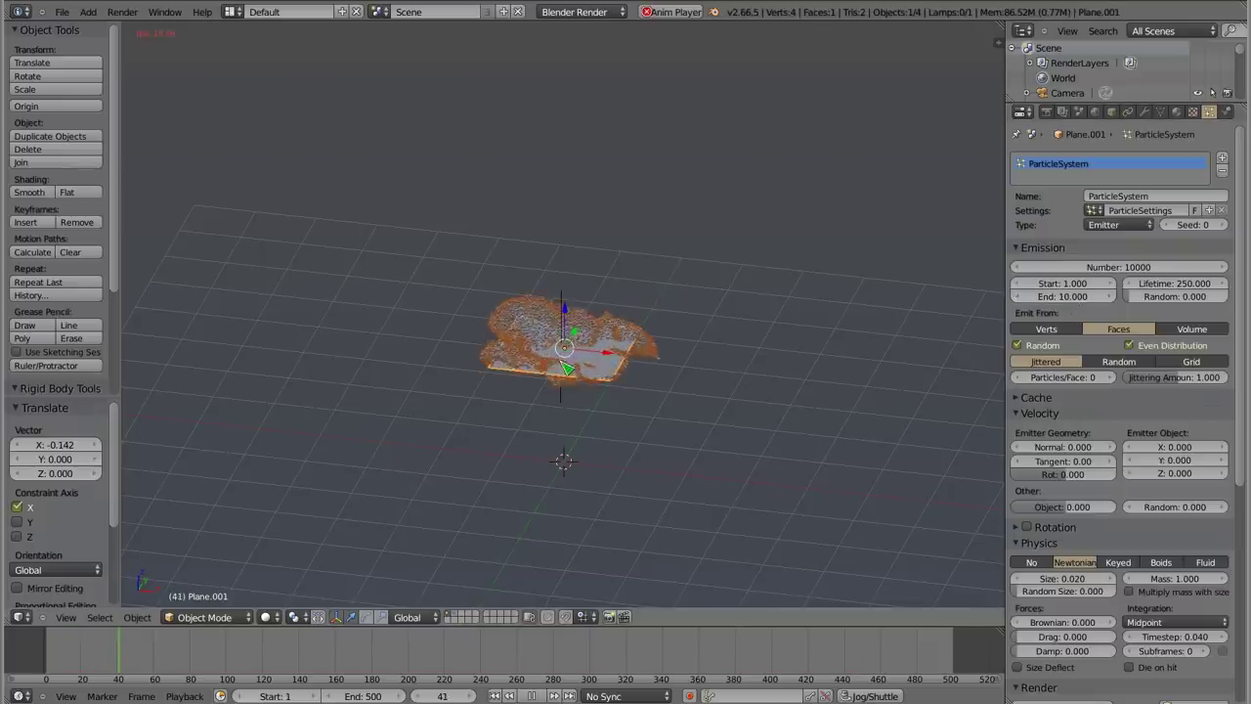
pyautogui.moveTo(573, 363)
pyautogui.mouseDown(button='middle')
pyautogui.moveTo(536, 341)
pyautogui.moveTo(495, 424)
pyautogui.moveTo(455, 433)
pyautogui.moveTo(361, 385)
pyautogui.moveTo(314, 338)
pyautogui.moveTo(964, 287)
pyautogui.moveTo(629, 349)
pyautogui.moveTo(580, 274)
pyautogui.moveTo(566, 391)
pyautogui.moveTo(544, 424)
pyautogui.moveTo(739, 370)
pyautogui.moveTo(463, 271)
pyautogui.moveTo(501, 304)
pyautogui.moveTo(553, 235)
pyautogui.moveTo(544, 402)
pyautogui.moveTo(505, 419)
pyautogui.moveTo(536, 323)
pyautogui.moveTo(558, 322)
pyautogui.mouseUp(button='middle')
# - Delete the turbulence Empty from the scene
pyautogui.press('Escape')
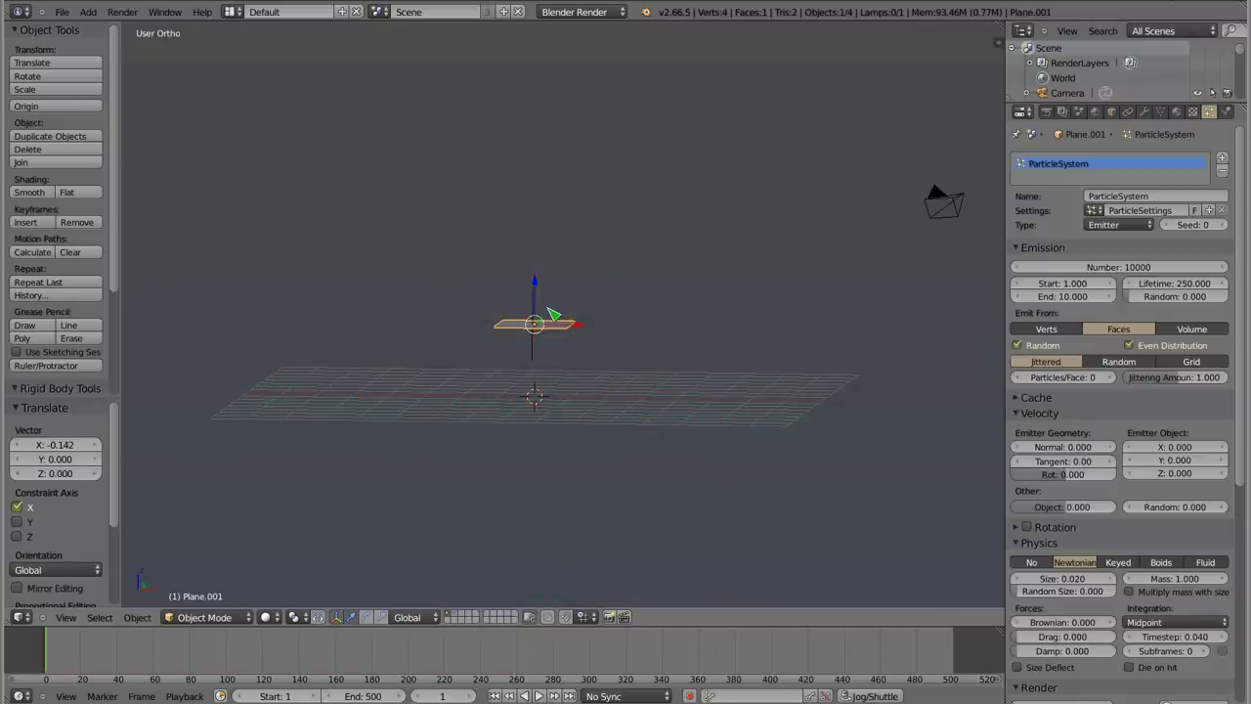
pyautogui.moveTo(550, 293)
pyautogui.mouseDown(button='middle')
pyautogui.moveTo(508, 369)
pyautogui.moveTo(530, 369)
pyautogui.moveTo(523, 336)
pyautogui.mouseUp(button='middle')
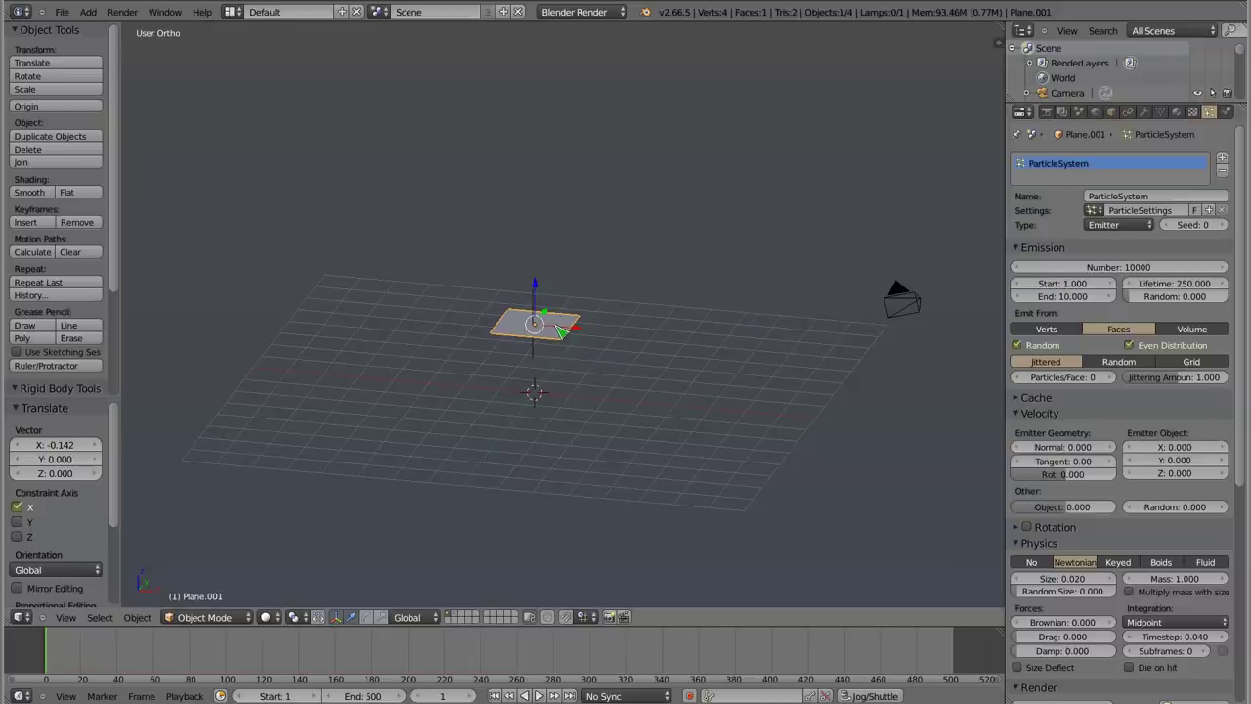
pyautogui.rightClick(532, 324)
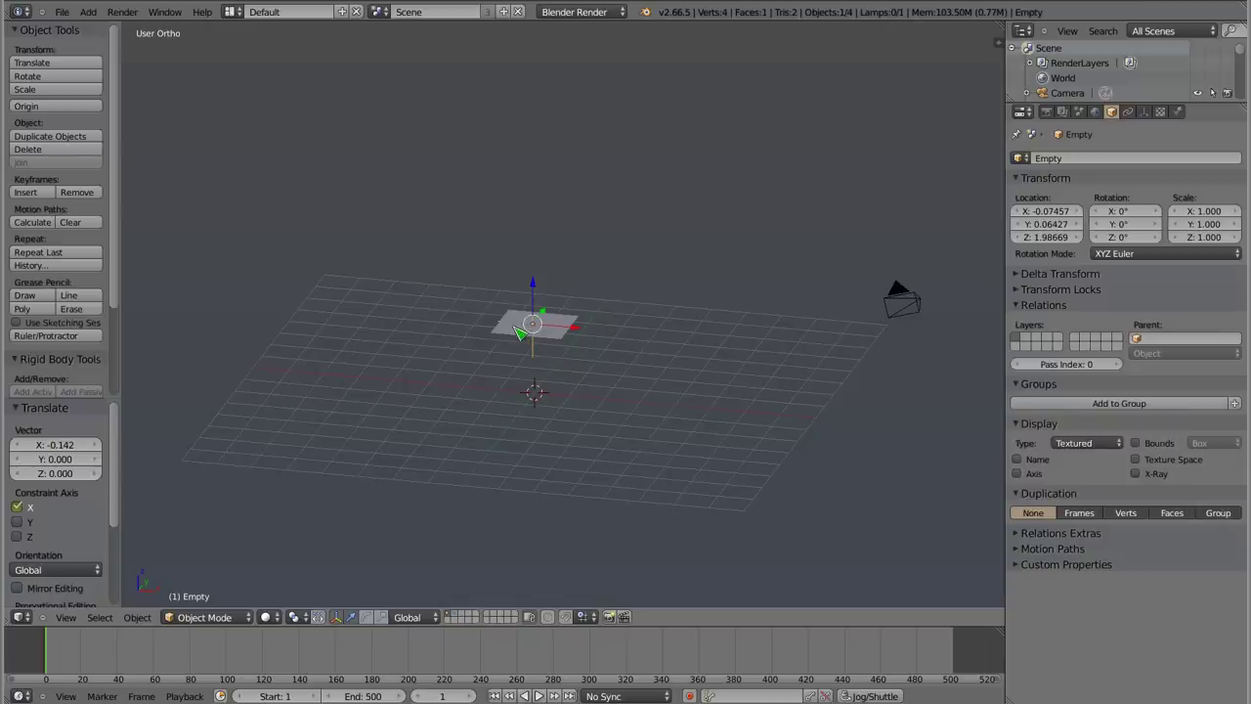
pyautogui.press('x')
pyautogui.click(525, 335)
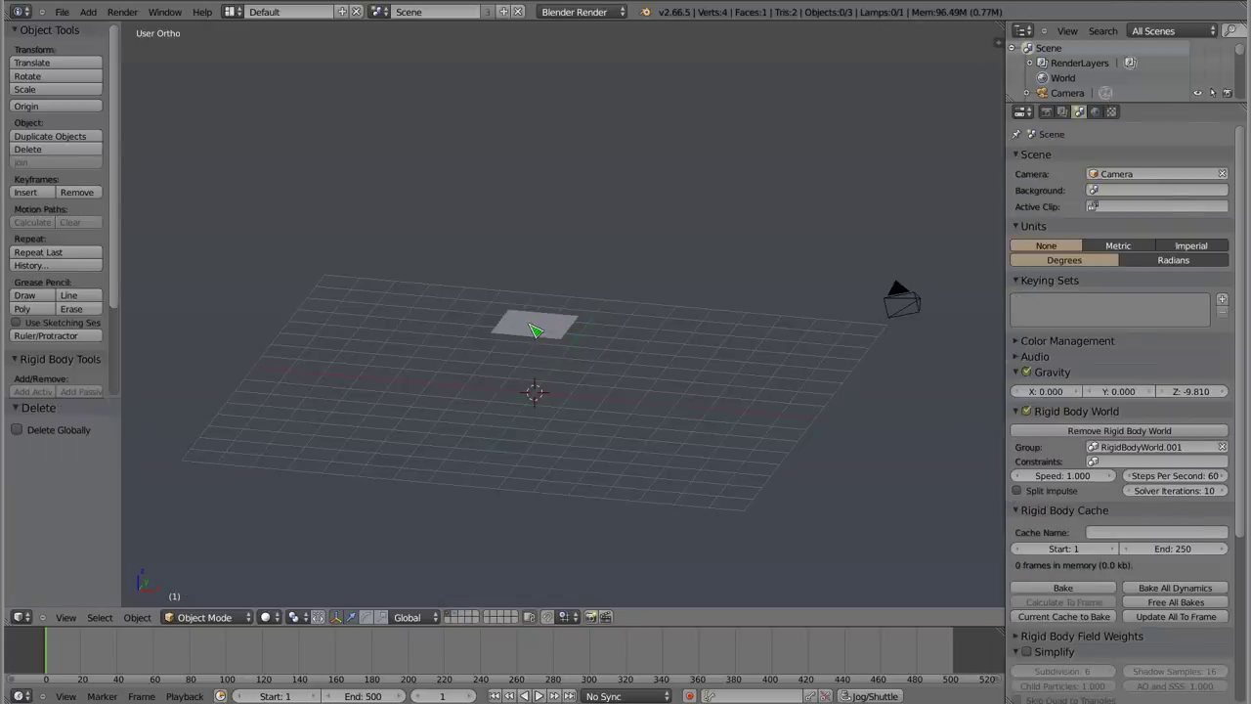
# - Select the emitter plane and lower its particle count from 10000 to 100
pyautogui.rightClick(529, 326)
pyautogui.hotkey('alt', 'a')
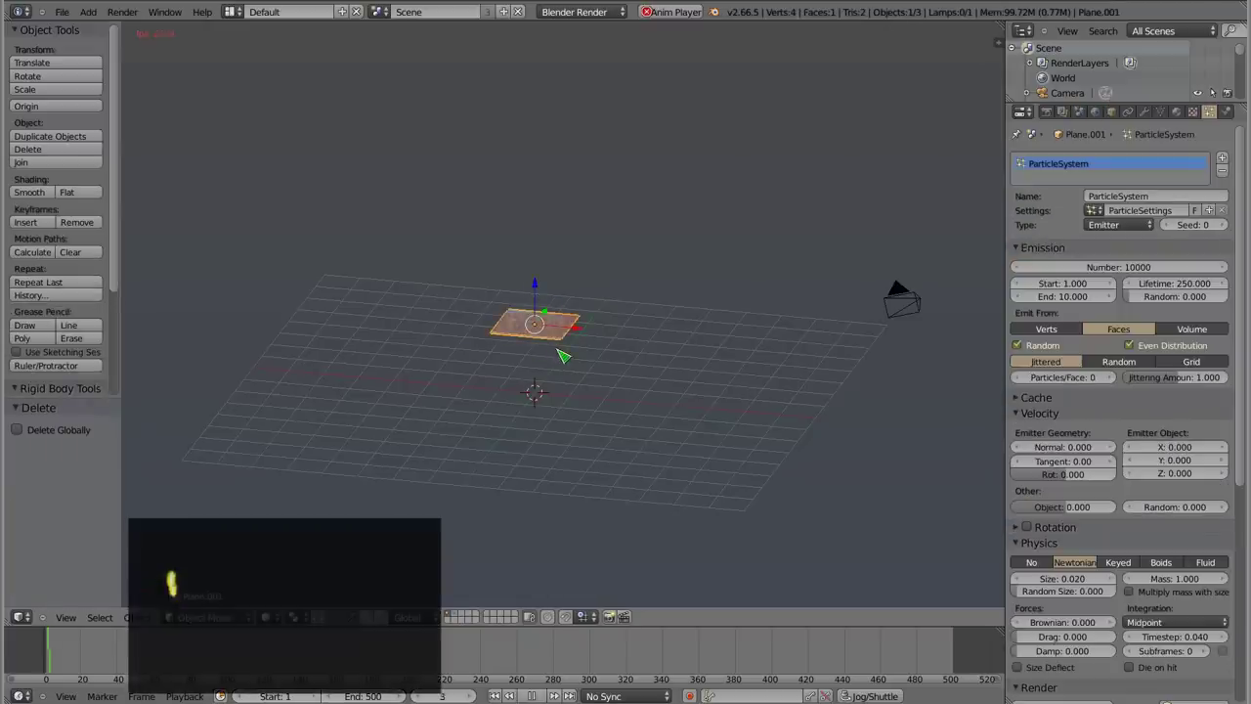
pyautogui.press('Escape')
pyautogui.press('KP_5')
pyautogui.scroll(3, 536, 330)
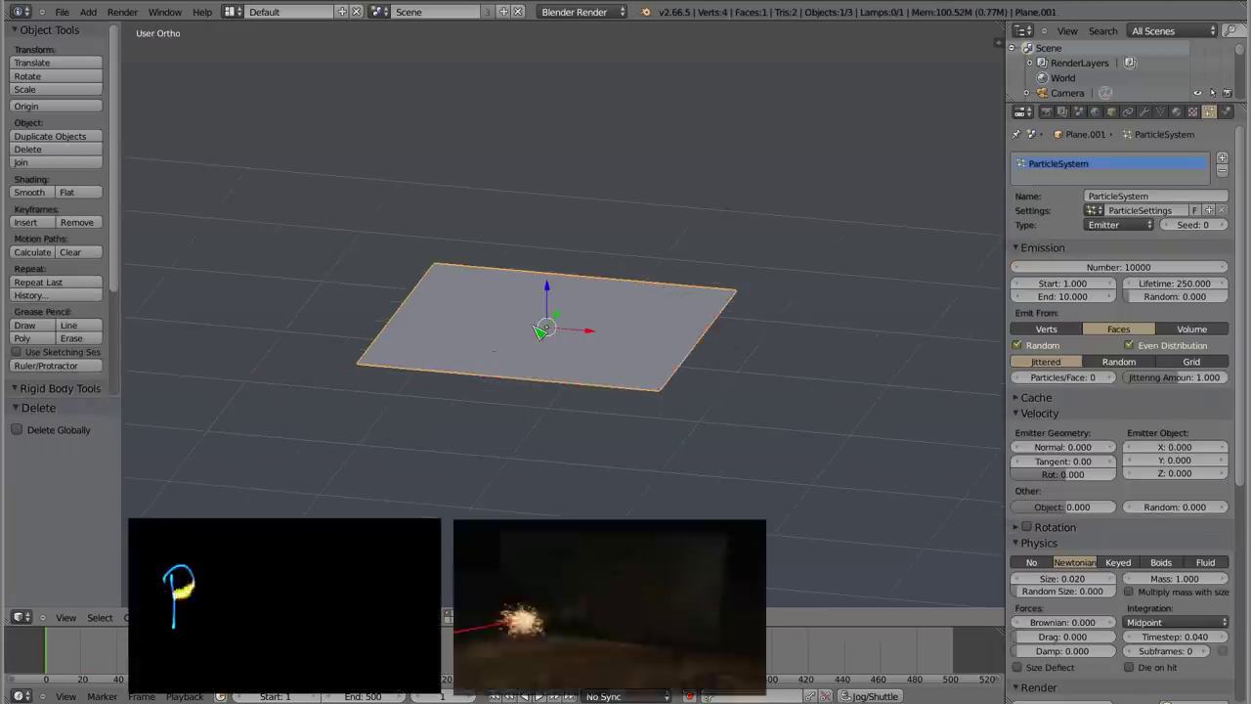
pyautogui.click(1113, 272)
pyautogui.write('100')
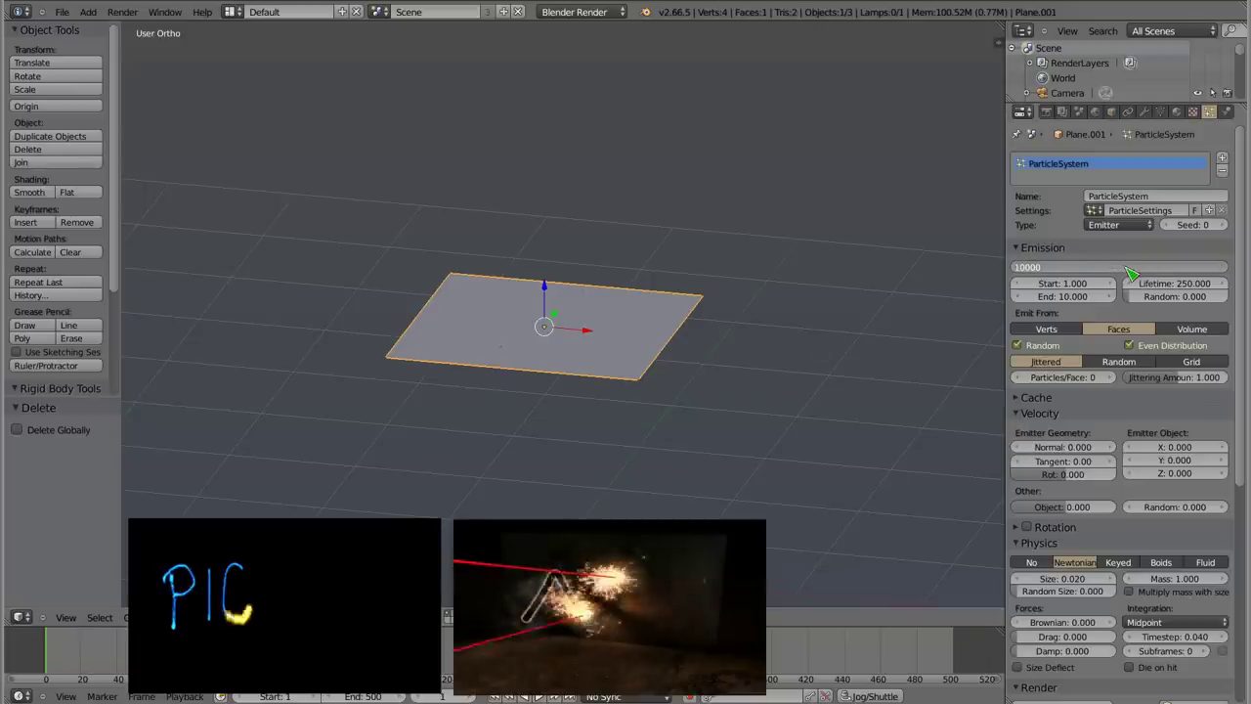
pyautogui.press('Return')
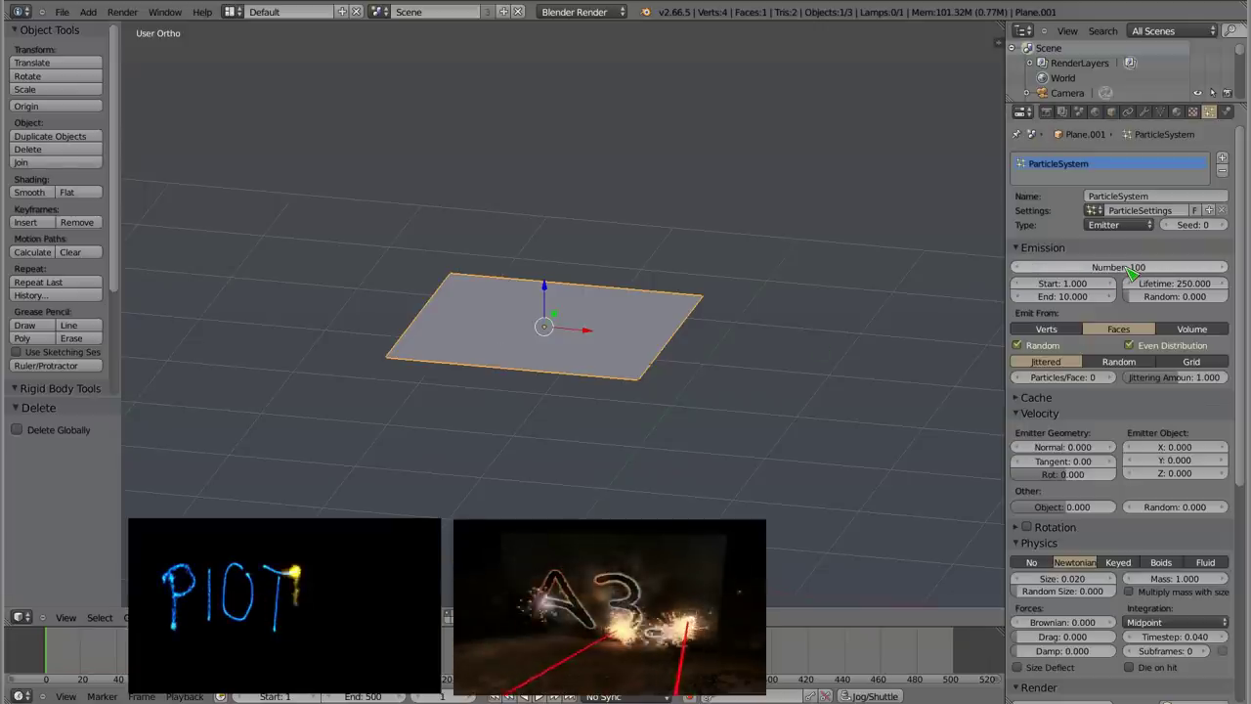
# - Set the particles' Brownian force to 10
pyautogui.scroll(-2, 1069, 486)
pyautogui.scroll(-2, 1068, 528)
pyautogui.scroll(-2, 1067, 566)
pyautogui.click(1063, 335)
pyautogui.write('10')
pyautogui.press('Return')
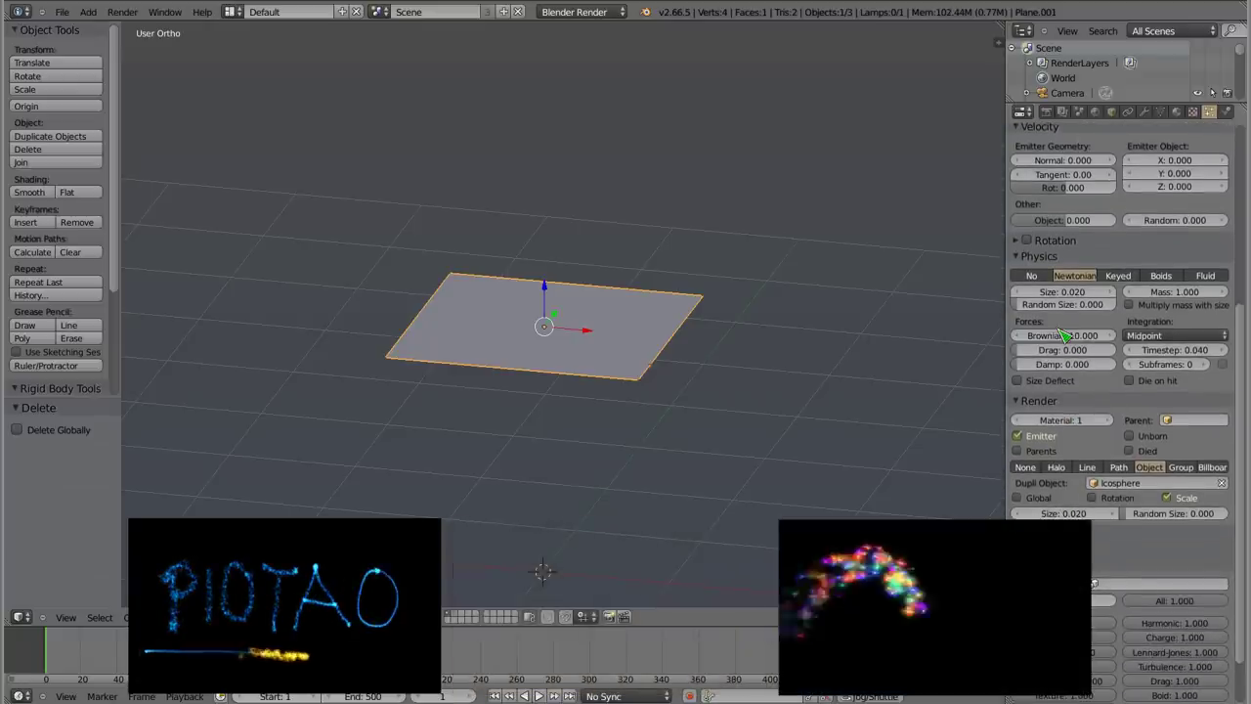
pyautogui.moveTo(518, 352); pyautogui.dragTo(518, 528, button='middle')
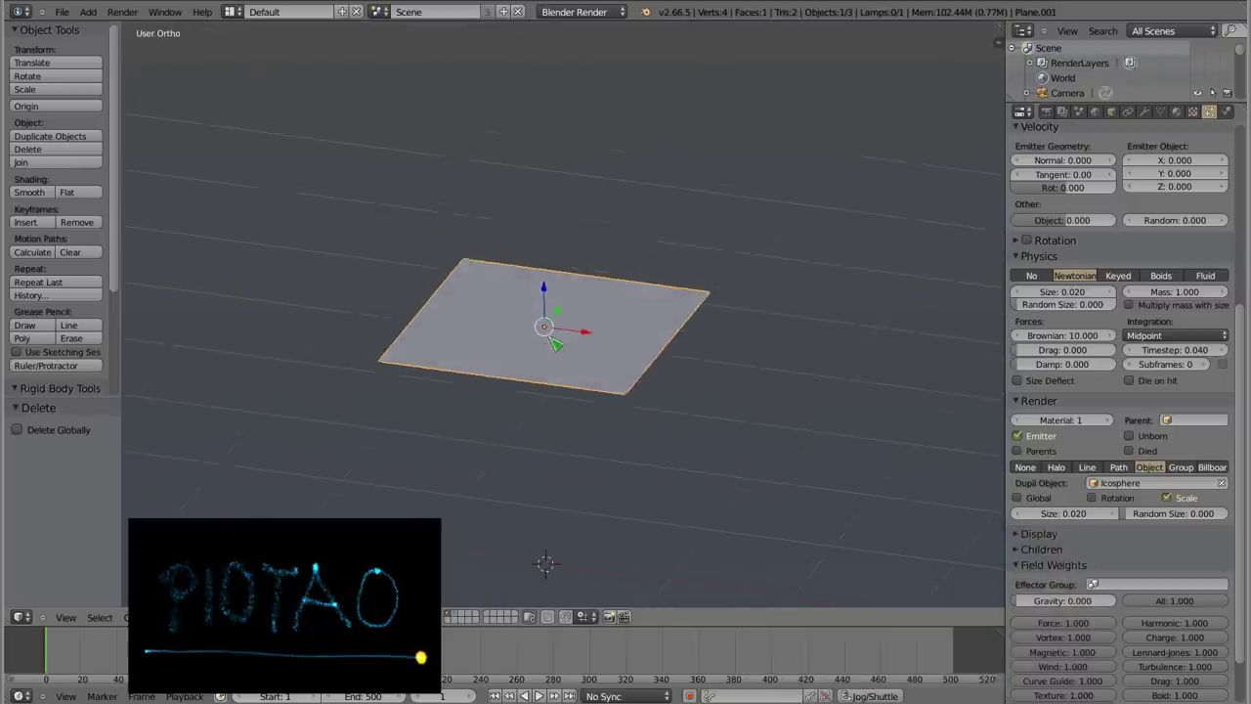
# - Add an Explode modifier to the plane and preview the explosion
pyautogui.click(1145, 112)
pyautogui.click(1153, 158)
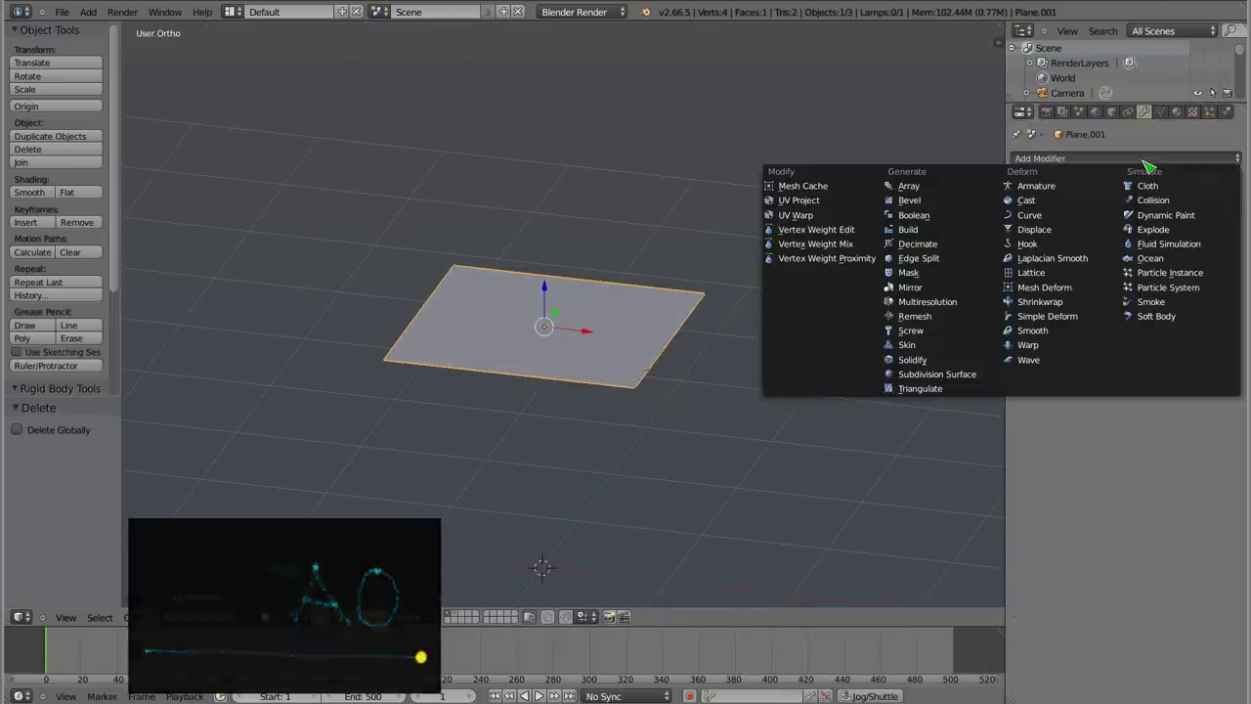
pyautogui.click(1178, 231)
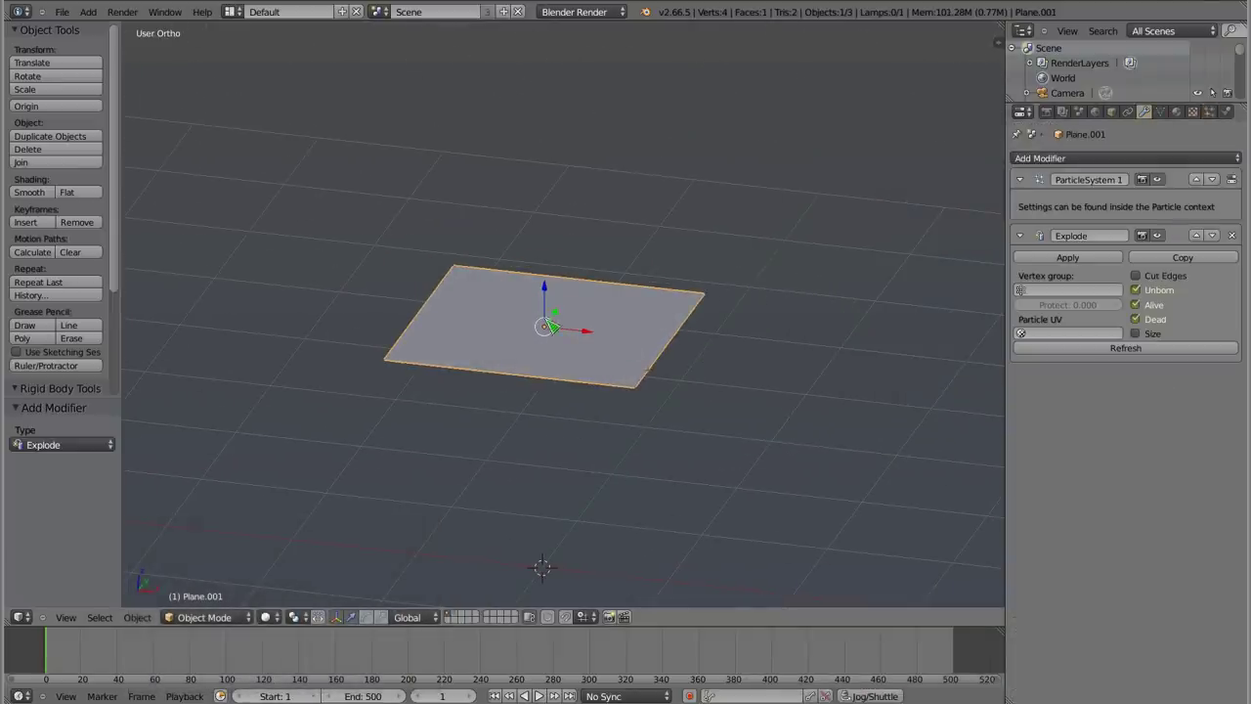
pyautogui.hotkey('alt', 'a')
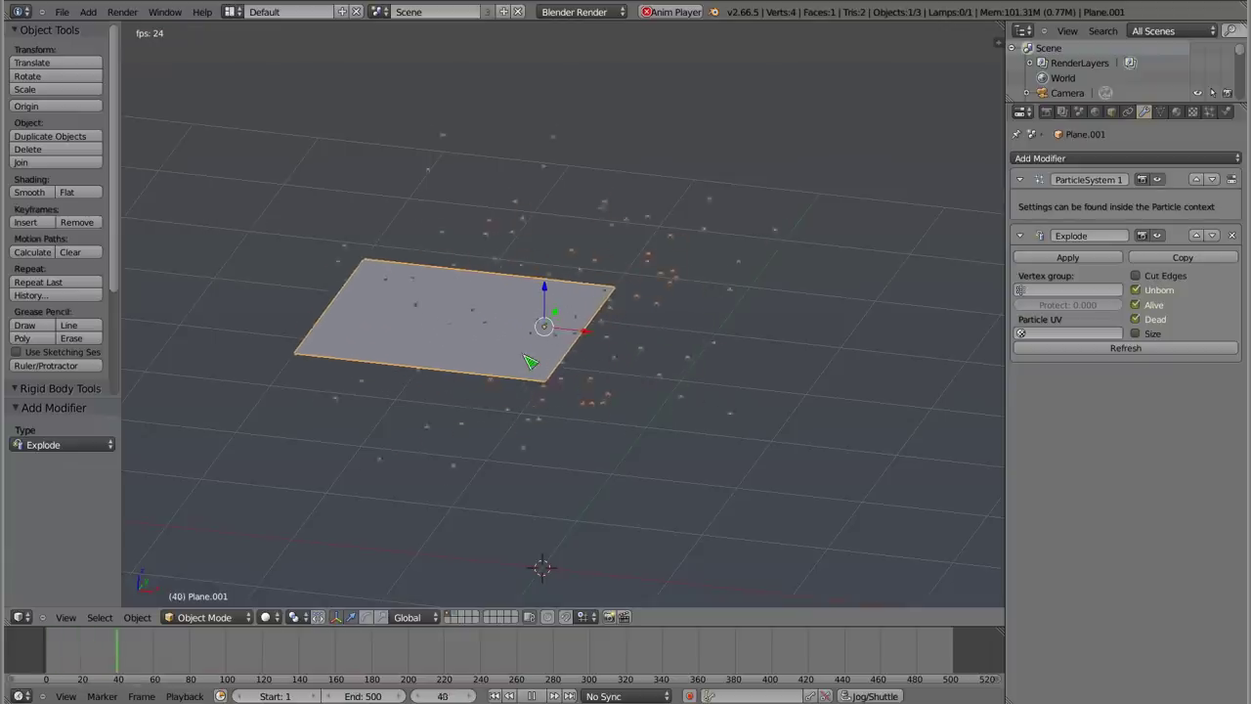
pyautogui.press('Escape')
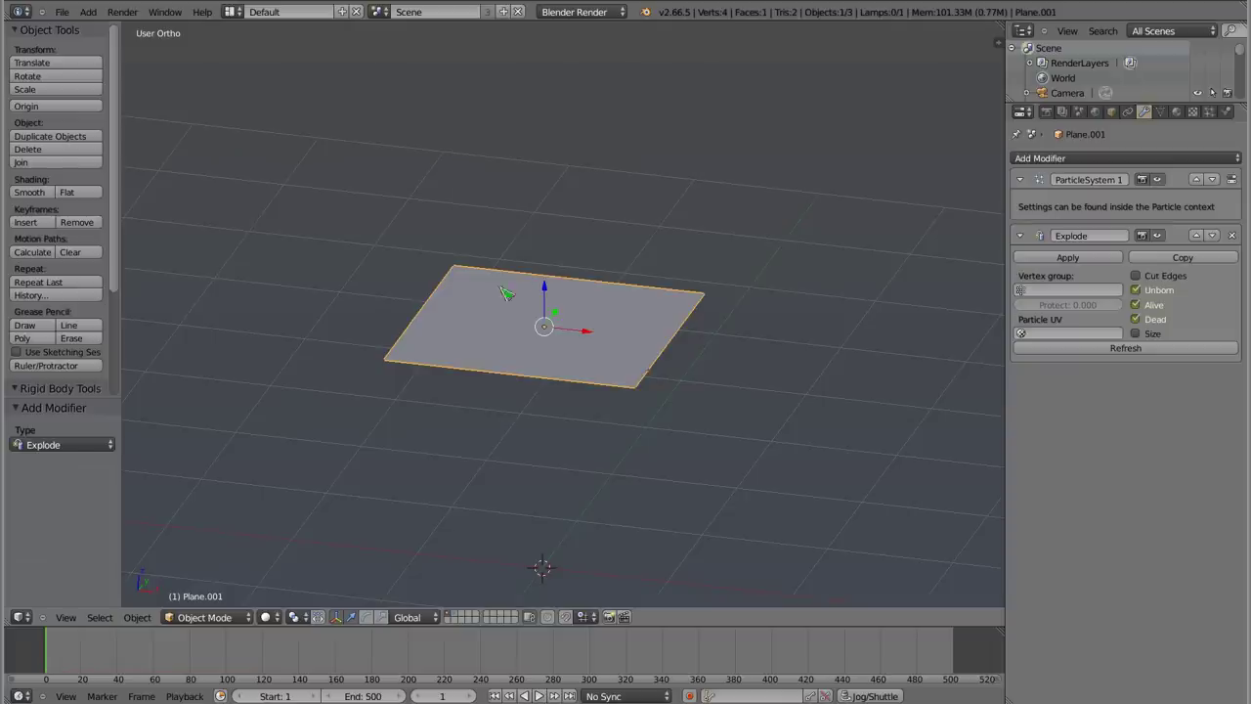
# - Subdivide the plane's mesh repeatedly in Edit Mode until it has 1024 faces
pyautogui.press('Tab')
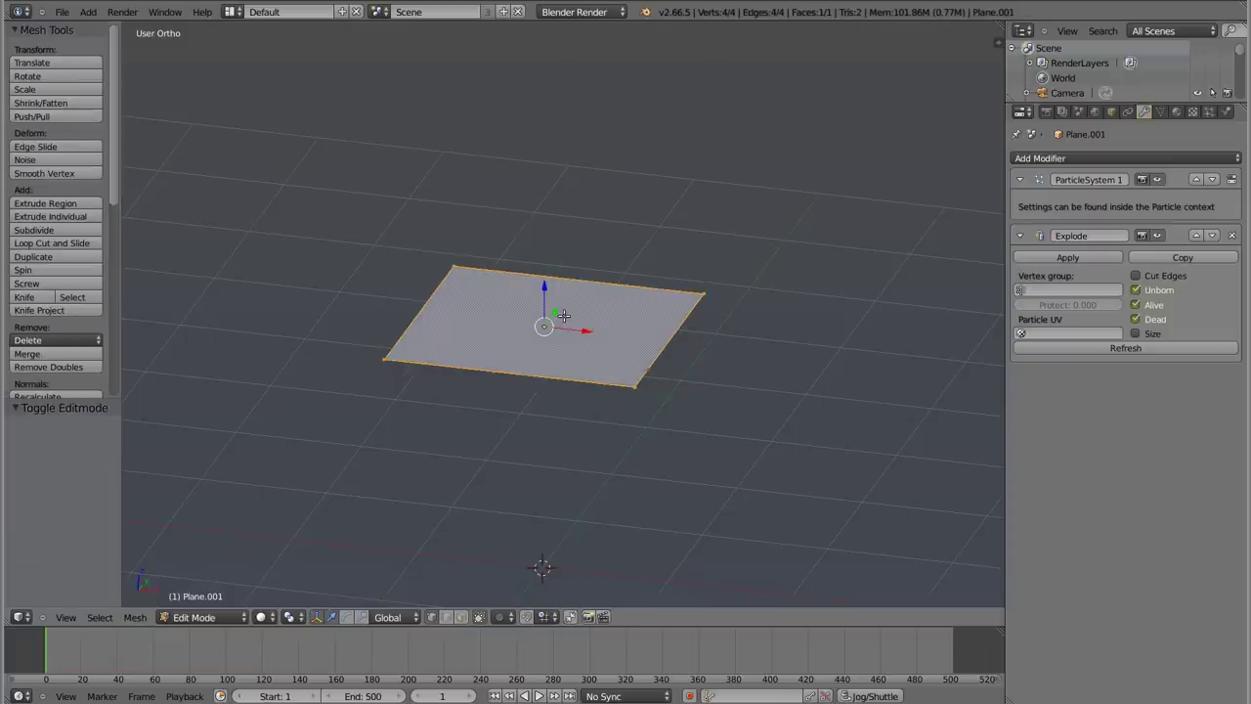
pyautogui.moveTo(572, 324)
pyautogui.mouseDown(button='middle')
pyautogui.moveTo(471, 229)
pyautogui.moveTo(467, 253)
pyautogui.mouseUp(button='middle')
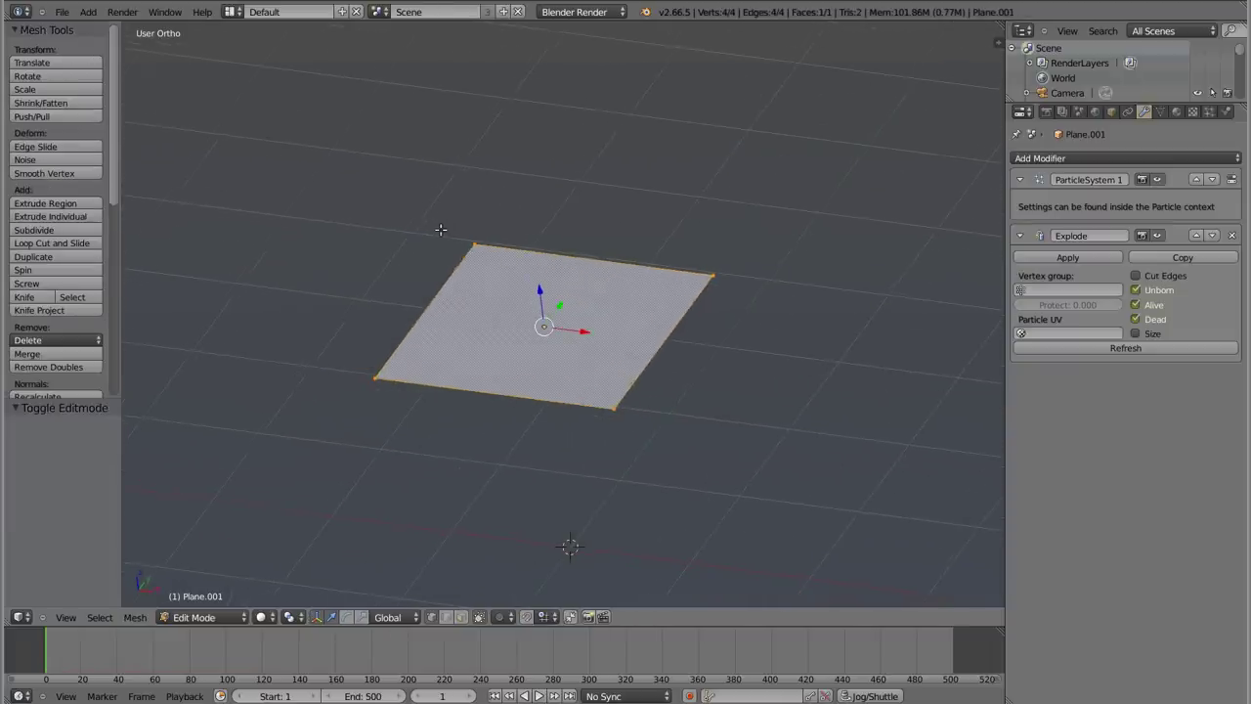
pyautogui.moveTo(545, 328); pyautogui.dragTo(556, 322, button='middle')
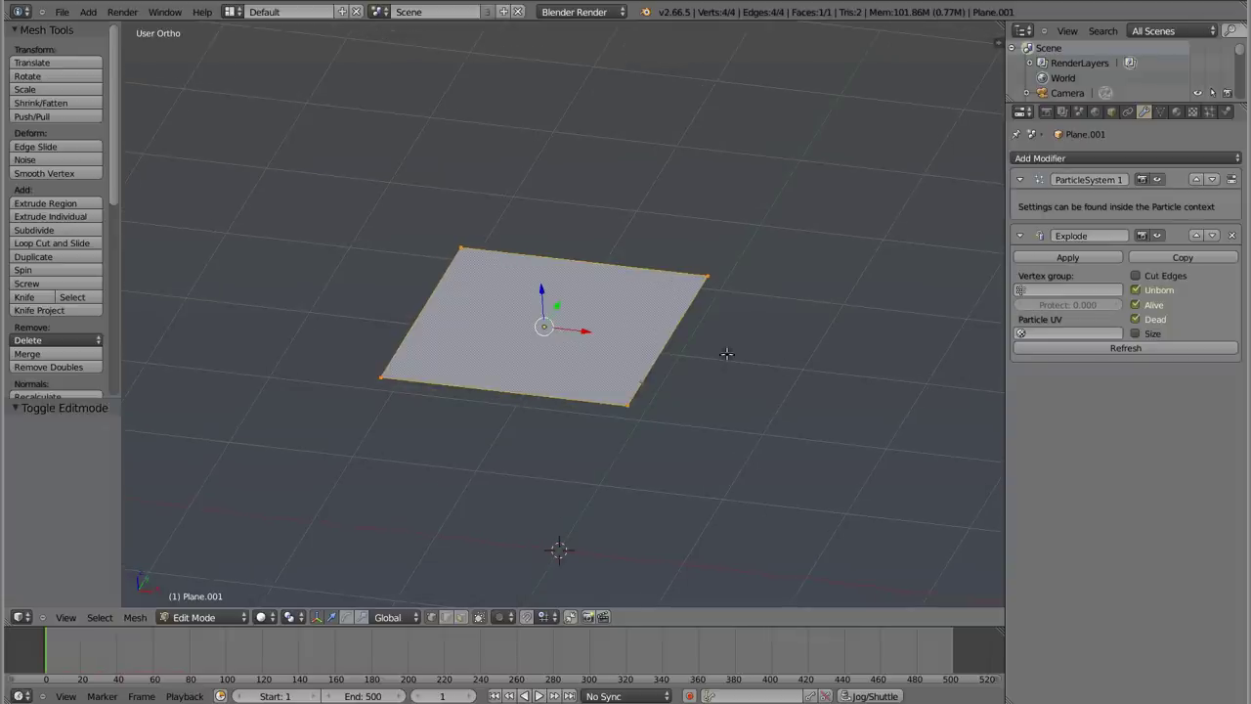
pyautogui.press('w')
pyautogui.click(637, 198)
pyautogui.press('w')
pyautogui.click(637, 197)
pyautogui.hotkey('shift', 'r')
pyautogui.press('w')
pyautogui.click(637, 197)
pyautogui.press('w')
pyautogui.click(637, 197)
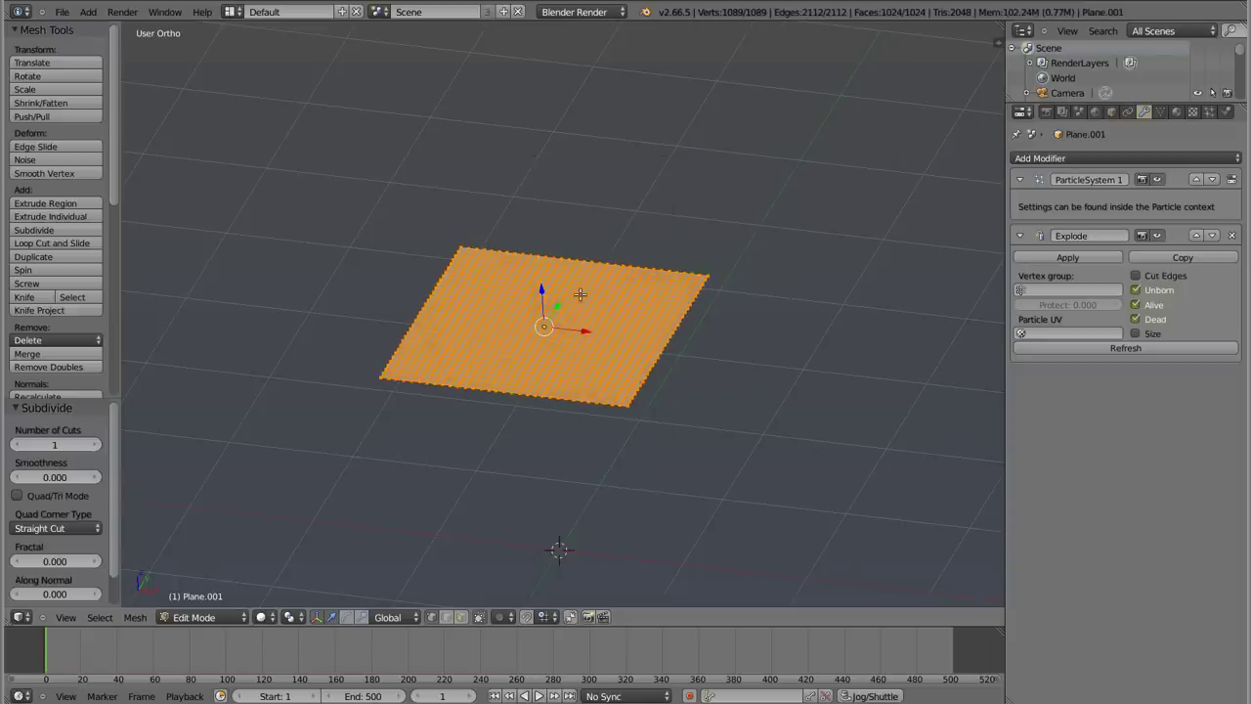
pyautogui.press('Tab')
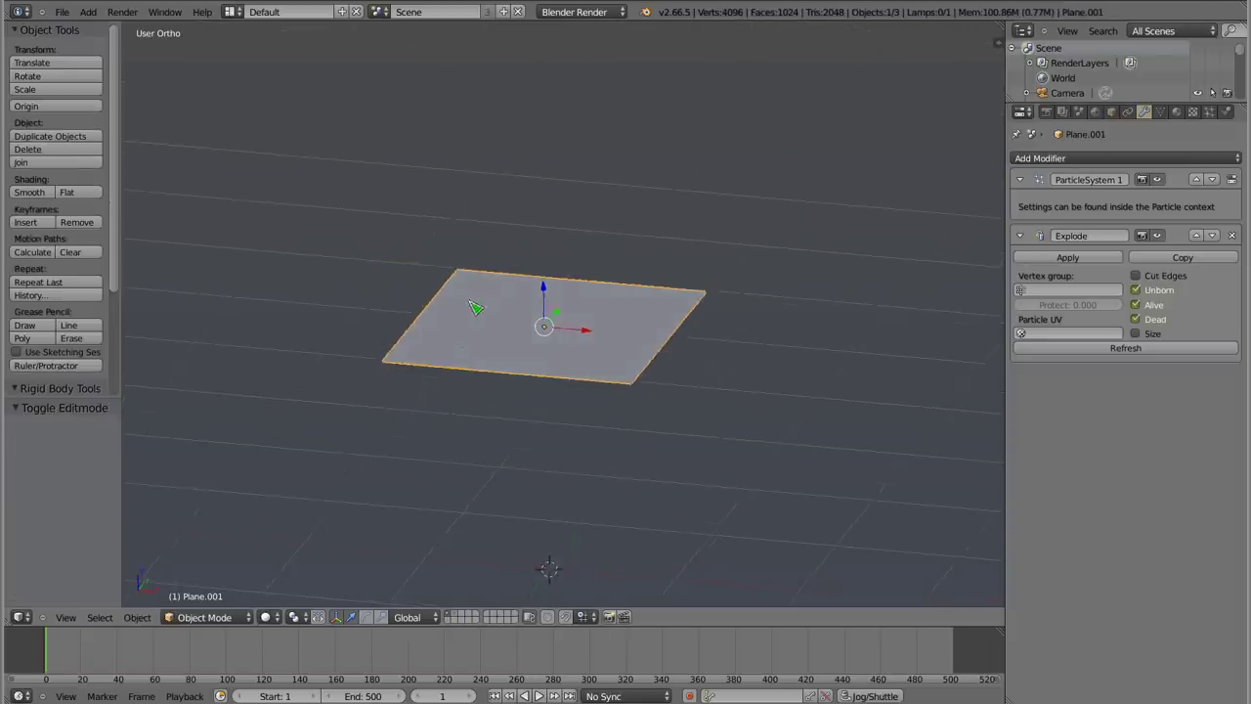
# - Play the animation to watch the plane shatter
pyautogui.hotkey('alt', 'a')
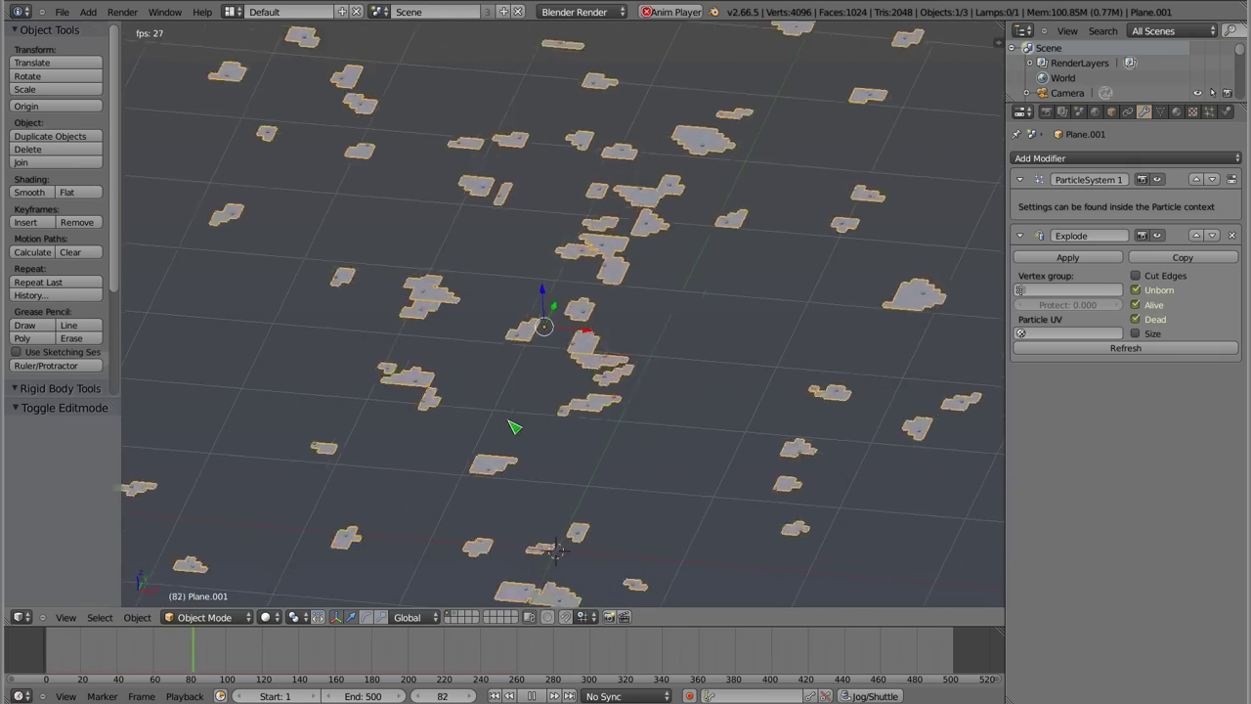
pyautogui.scroll(-5, 554, 347)
pyautogui.scroll(-2, 543, 391)
pyautogui.scroll(-2, 537, 410)
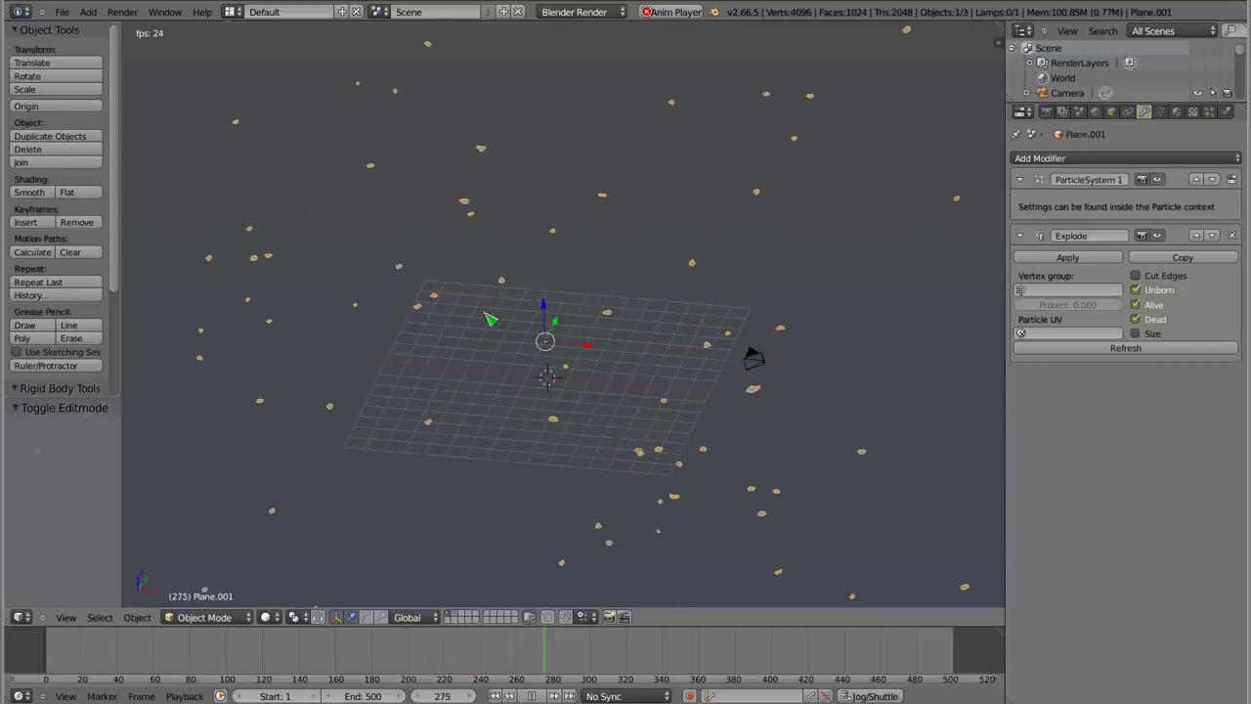
pyautogui.press('Escape')
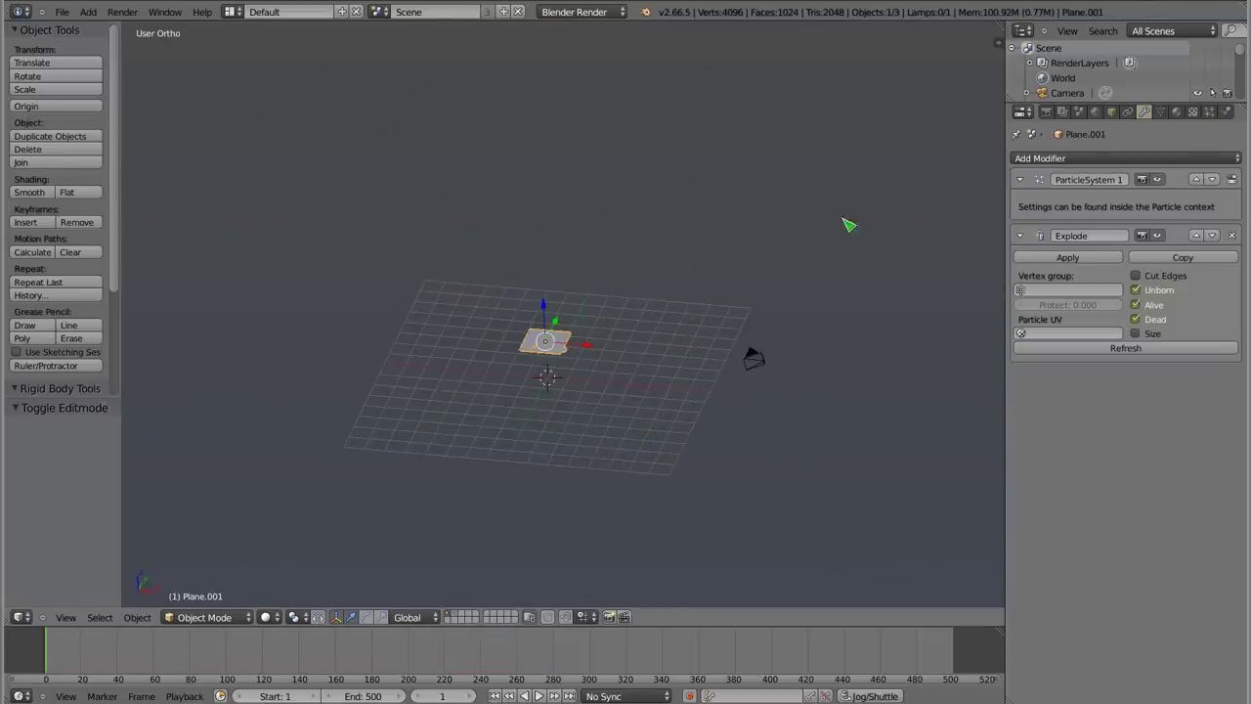
# - Raise the plane's particle emission number to 1000 and replay the explosion
pyautogui.click(1177, 112)
pyautogui.click(1210, 113)
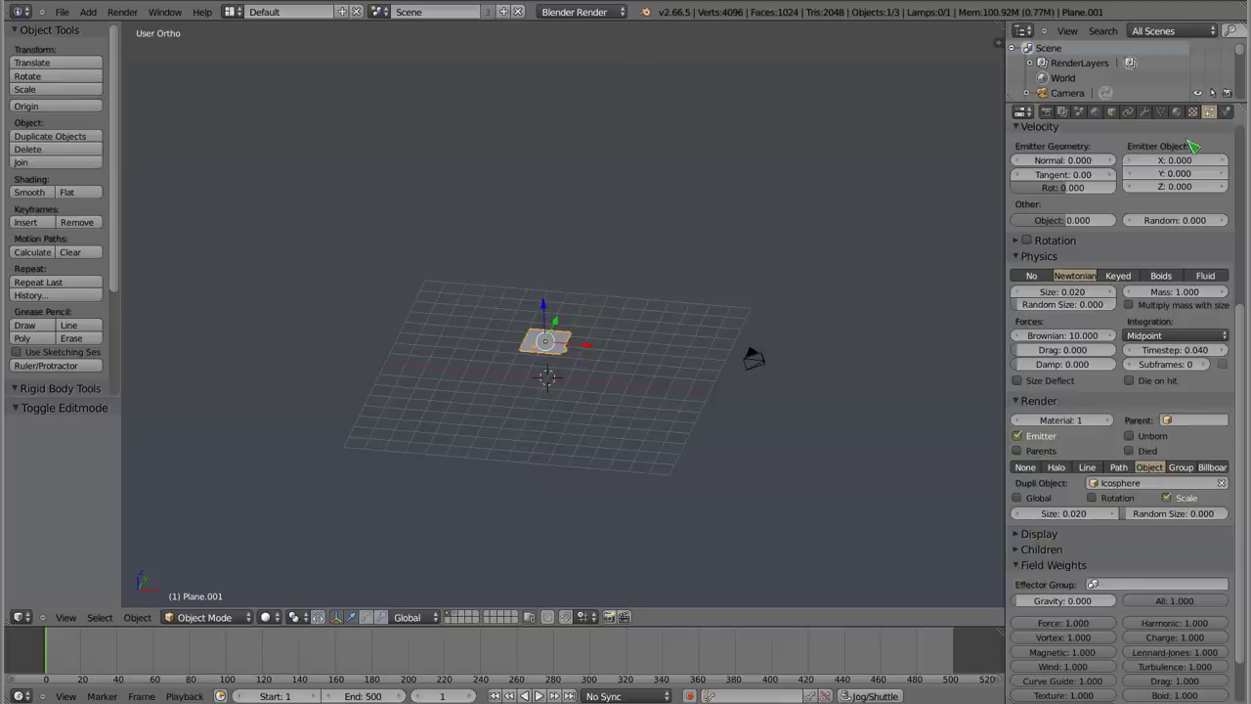
pyautogui.scroll(3, 1126, 335)
pyautogui.scroll(3, 1127, 335)
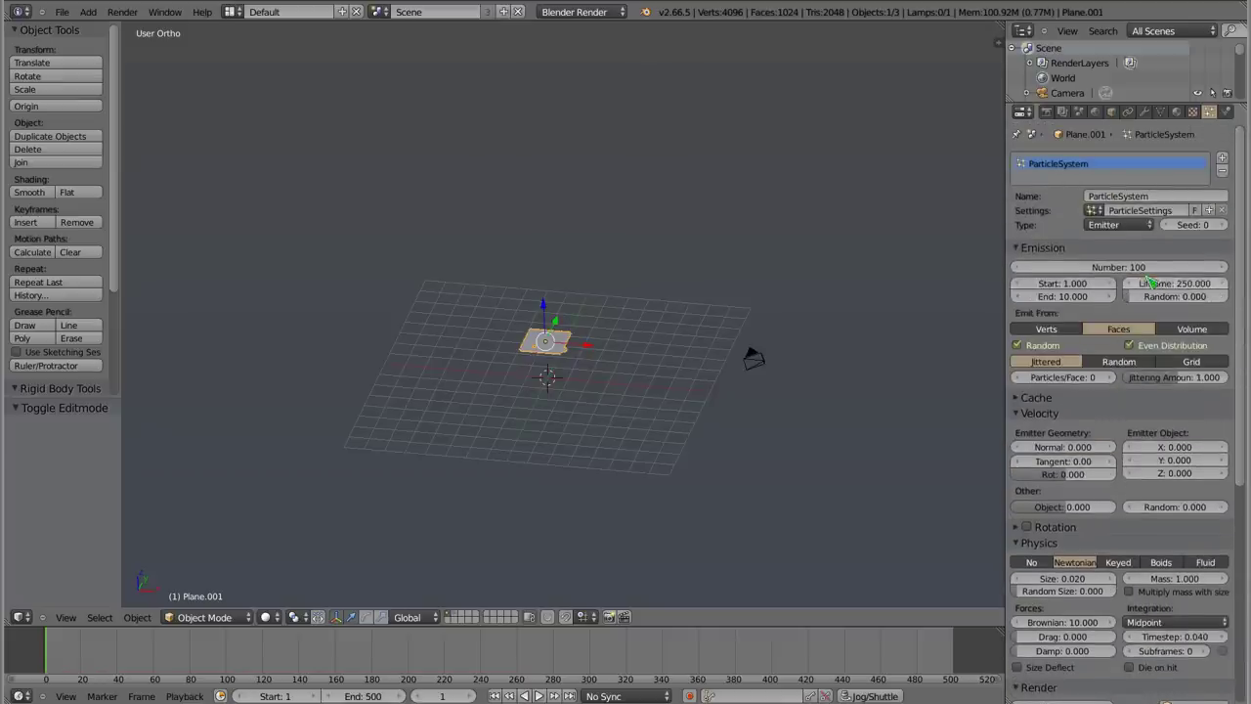
pyautogui.click(1136, 270)
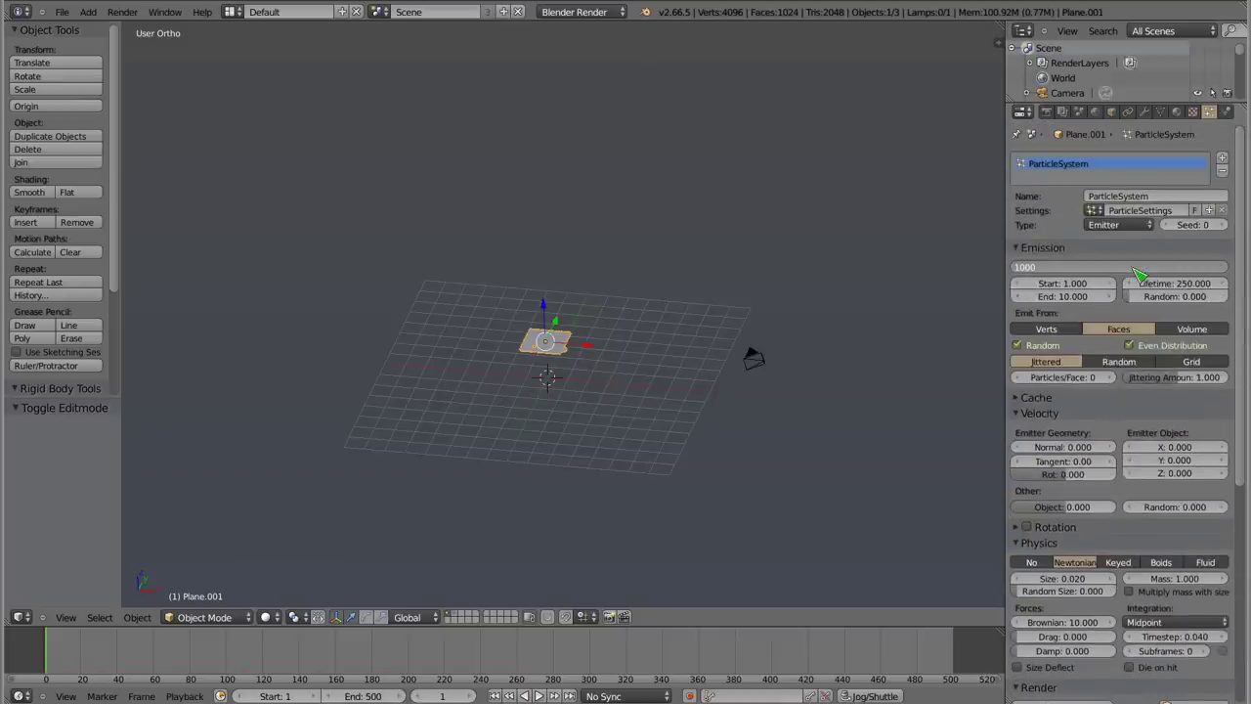
pyautogui.press('Return')
pyautogui.hotkey('alt', 'a')
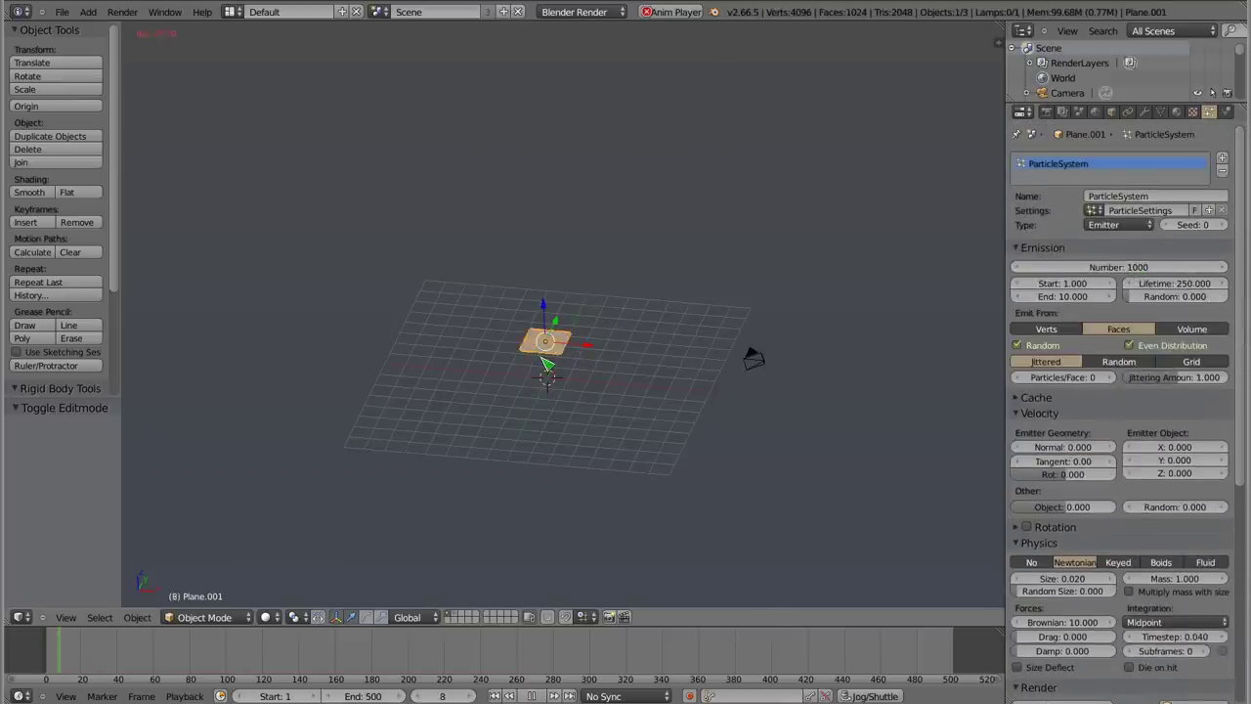
pyautogui.press('KP_5')
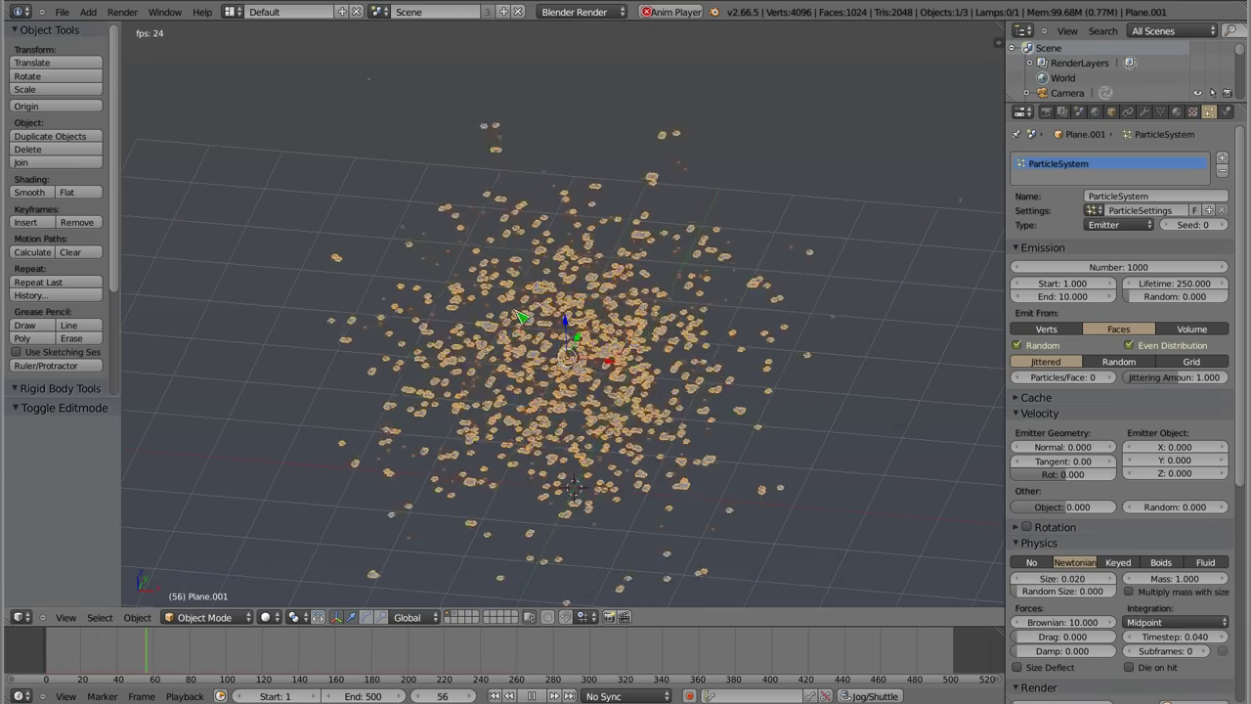
pyautogui.hotkey('alt', 'a')
# - Rewind to frame 1 and delete the exploding plane, leaving an empty grid
pyautogui.scroll(3, 469, 209)
pyautogui.scroll(3, 470, 185)
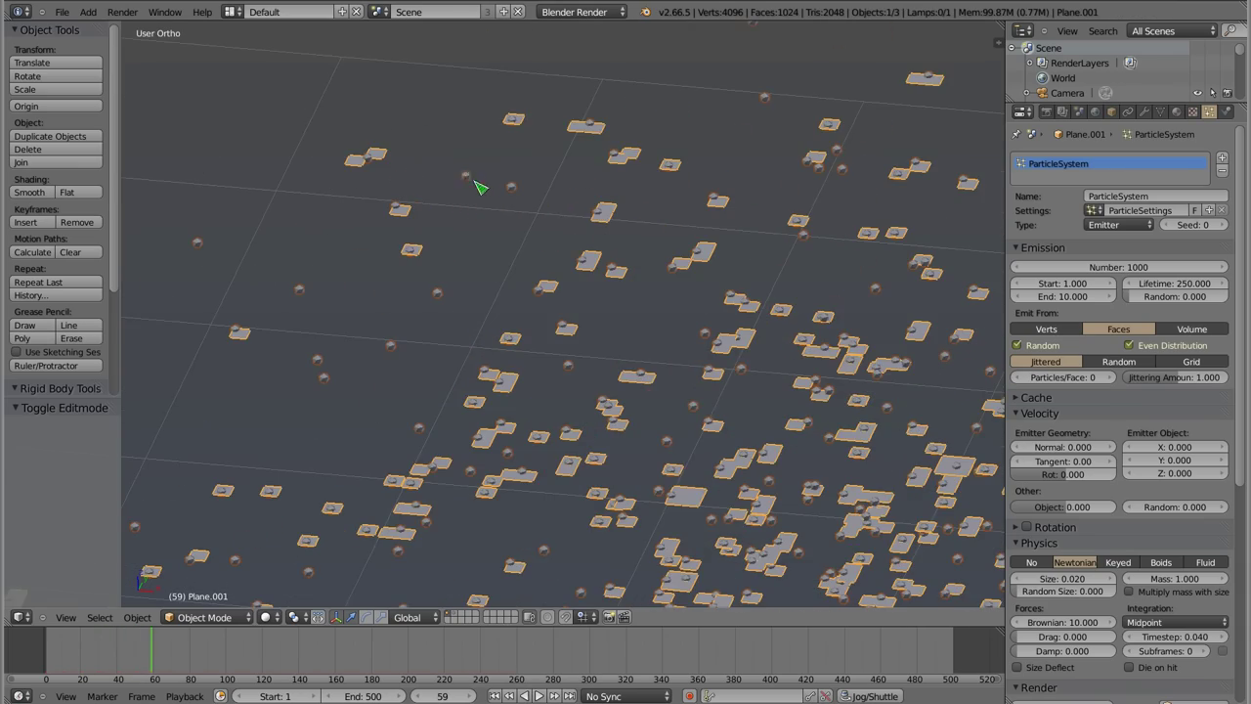
pyautogui.scroll(-5, 470, 186)
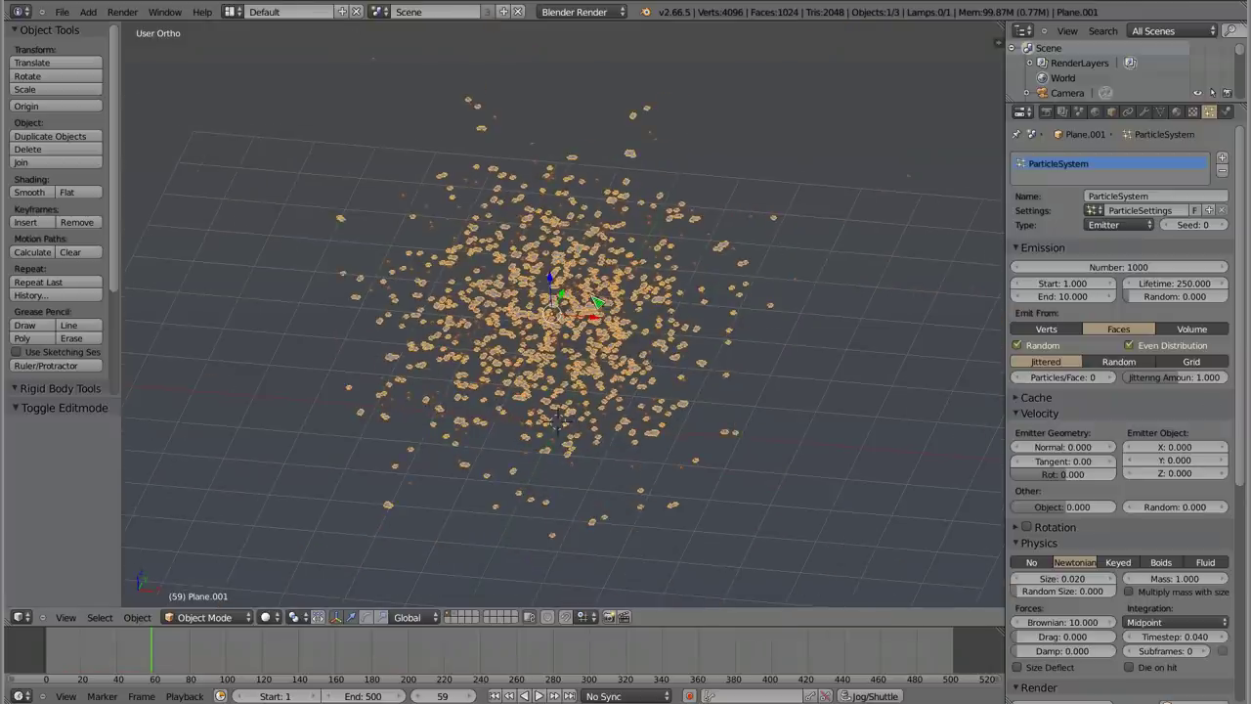
pyautogui.hotkey('shift', 'Left')
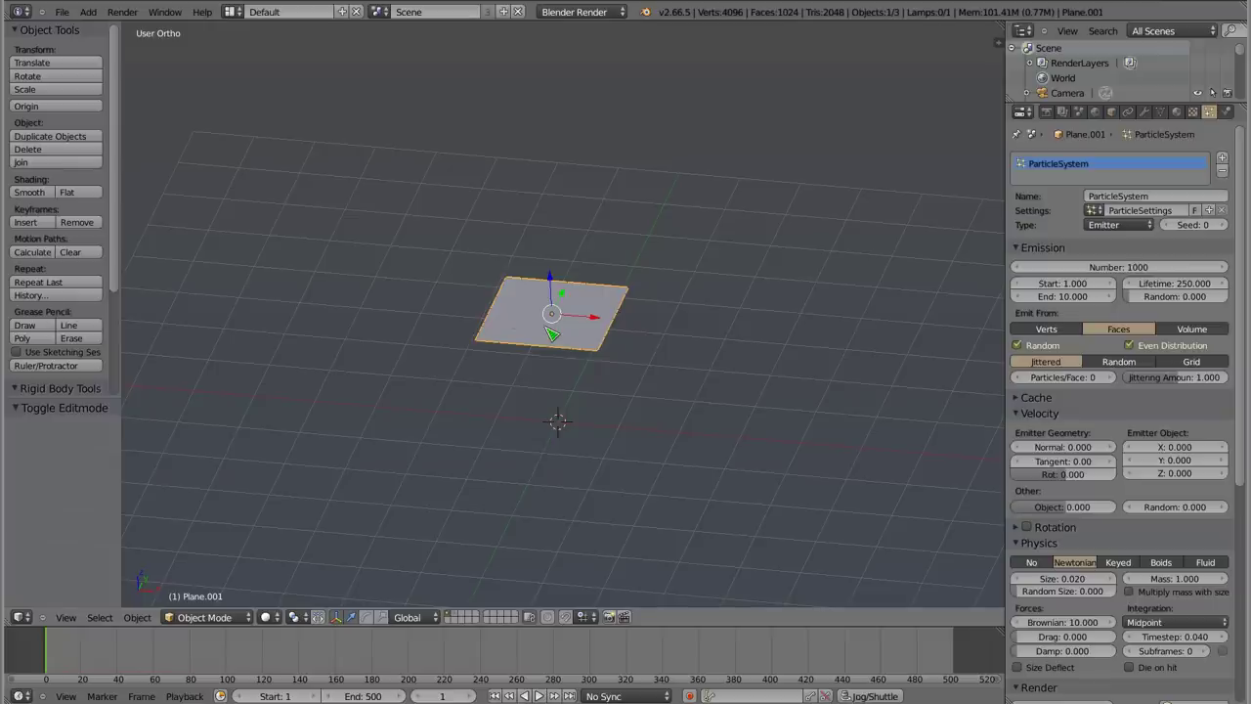
pyautogui.press('Delete')
pyautogui.moveTo(540, 373)
pyautogui.mouseDown(button='middle')
pyautogui.moveTo(558, 324)
pyautogui.moveTo(539, 475)
pyautogui.moveTo(550, 453)
pyautogui.moveTo(546, 370)
pyautogui.mouseUp(button='middle')
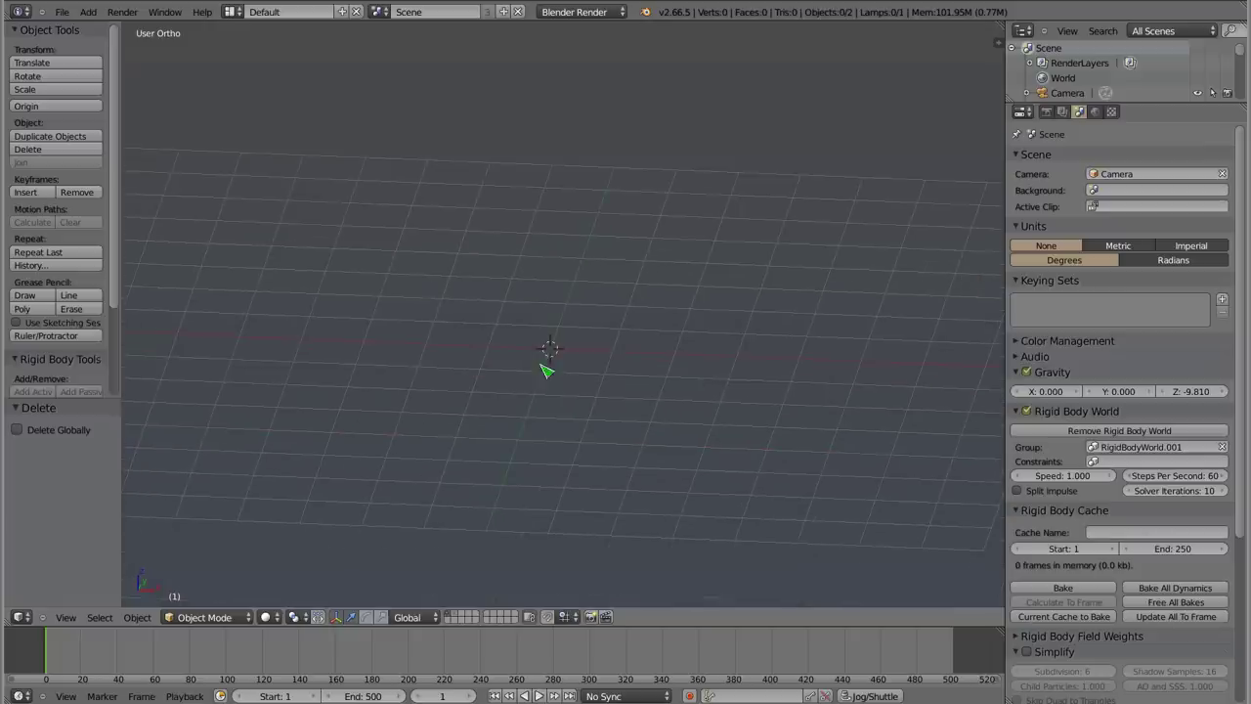
# - Add a cube and raise it 1 unit along Z so its base rests on the grid
pyautogui.hotkey('shift', 'a')
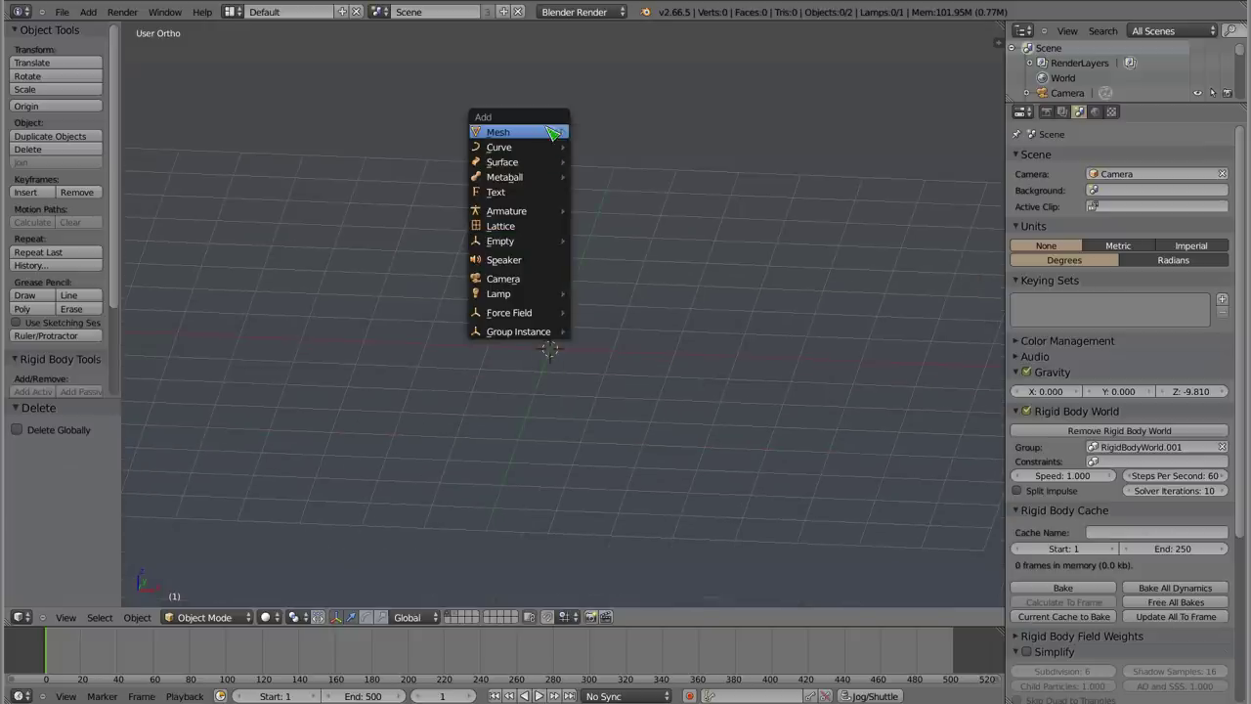
pyautogui.click(636, 153)
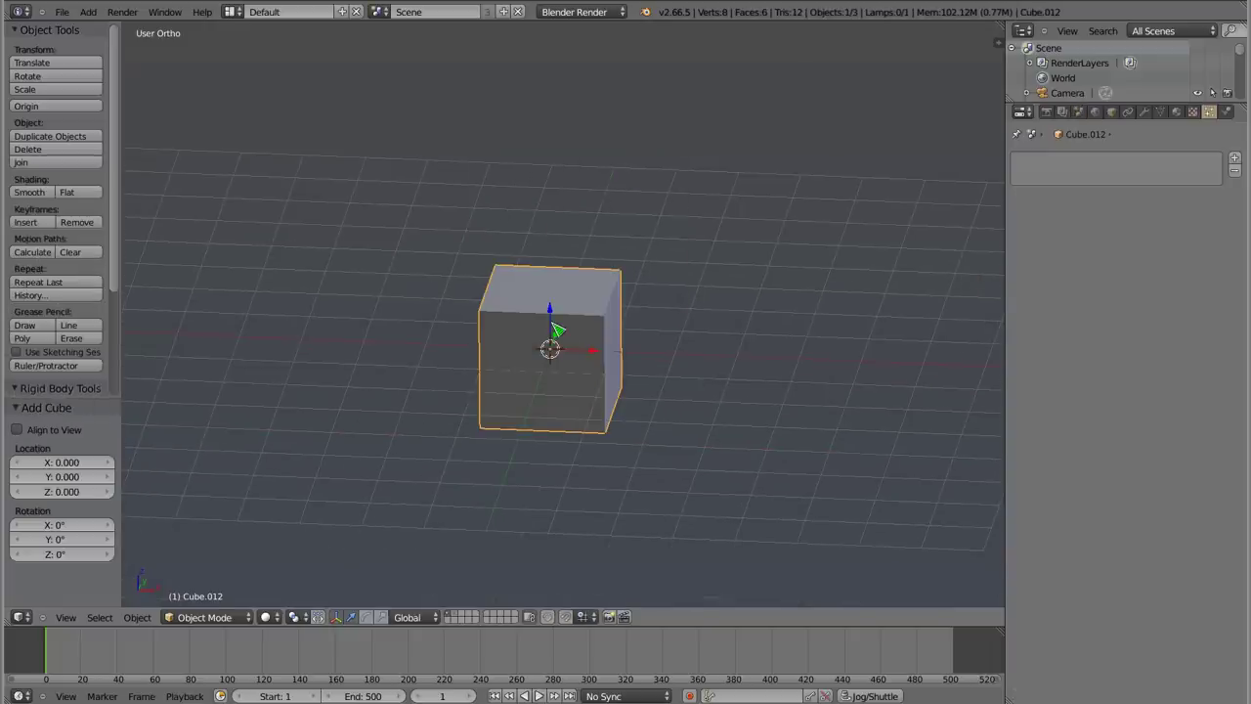
pyautogui.press('KP_1')
pyautogui.keyDown('shift'); pyautogui.moveTo(525, 475); pyautogui.dragTo(494, 291, button='middle'); pyautogui.keyUp('shift')
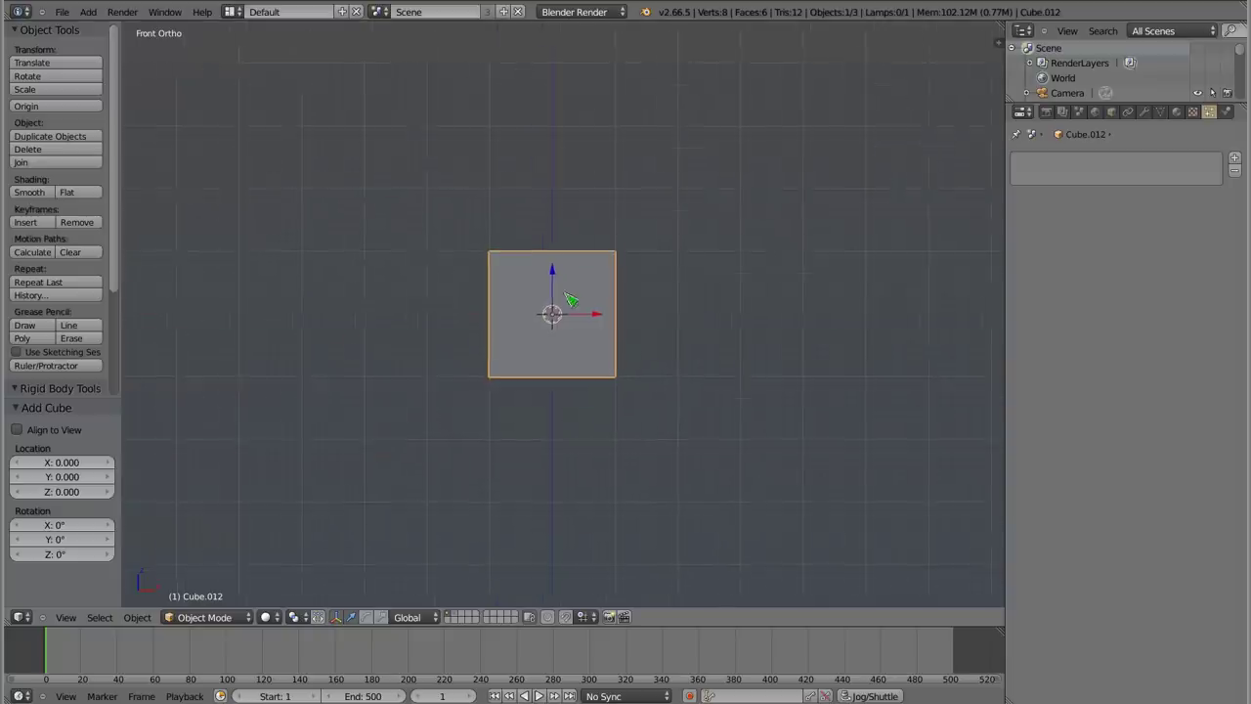
pyautogui.press('g')
pyautogui.press('z')
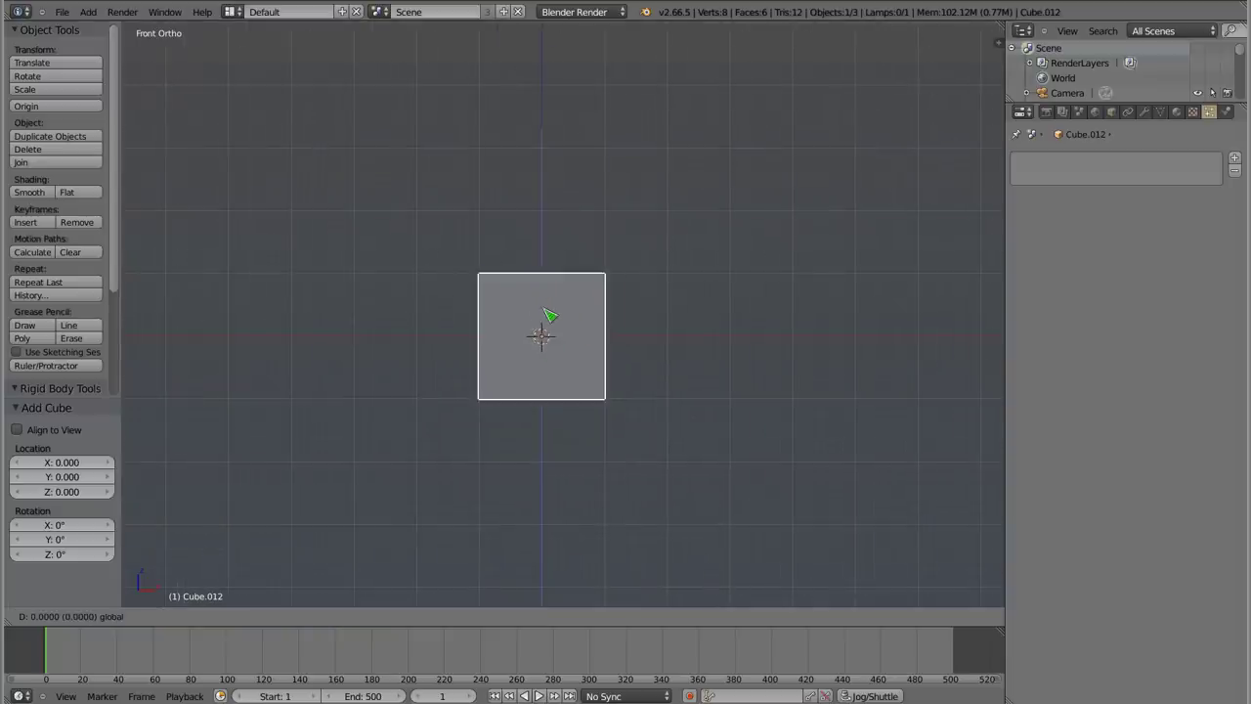
pyautogui.click(553, 260)
# - Switch the viewport to wireframe and return to the straight-on front view
pyautogui.scroll(3, 551, 266)
pyautogui.scroll(1, 553, 269)
pyautogui.keyDown('shift'); pyautogui.moveTo(550, 321); pyautogui.dragTo(614, 307, button='middle'); pyautogui.keyUp('shift')
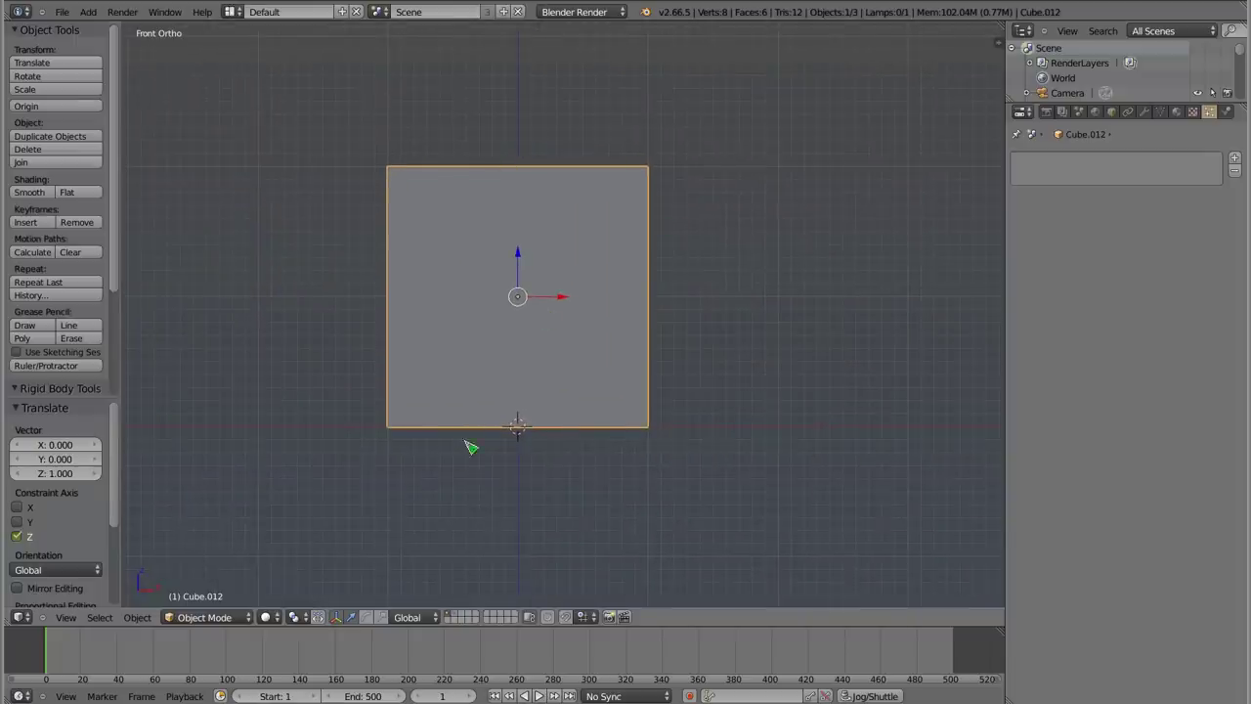
pyautogui.moveTo(586, 318)
pyautogui.mouseDown(button='middle')
pyautogui.moveTo(522, 349)
pyautogui.moveTo(550, 346)
pyautogui.moveTo(534, 345)
pyautogui.mouseUp(button='middle')
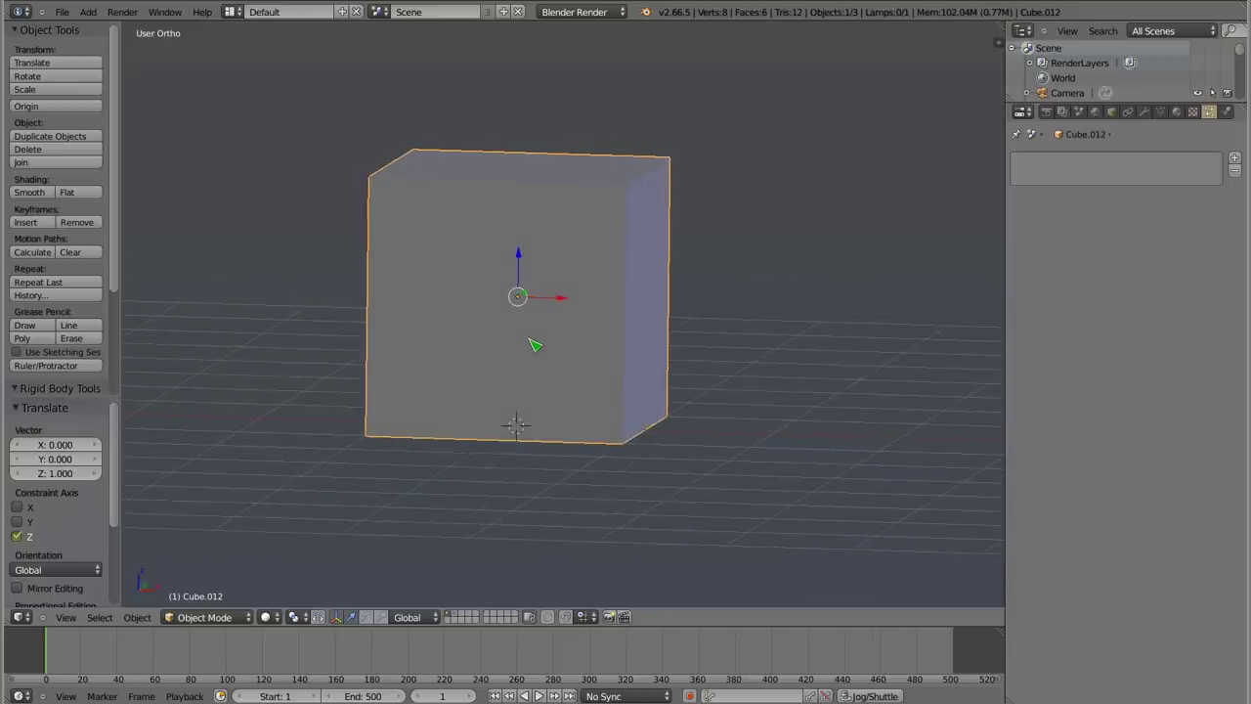
pyautogui.press('z')
pyautogui.press('KP_1')
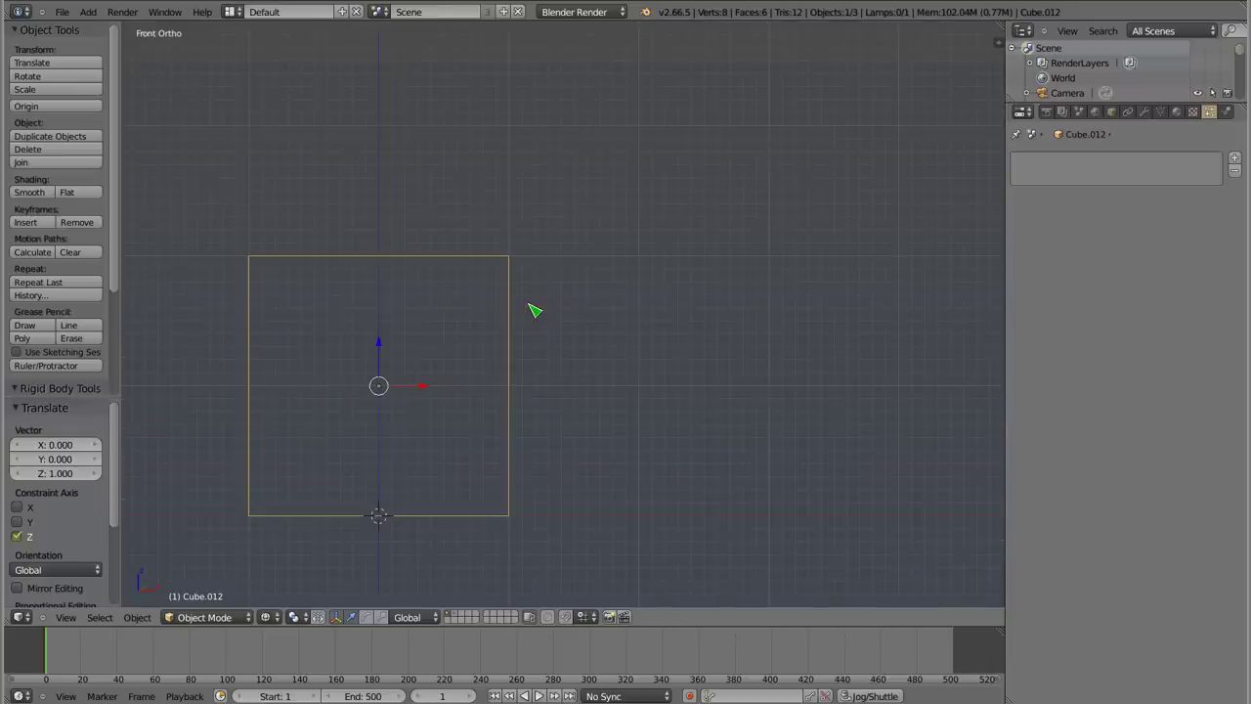
pyautogui.keyDown('shift'); pyautogui.moveTo(476, 366); pyautogui.dragTo(544, 326, button='middle'); pyautogui.keyUp('shift')
pyautogui.hotkey('shift', 'a')
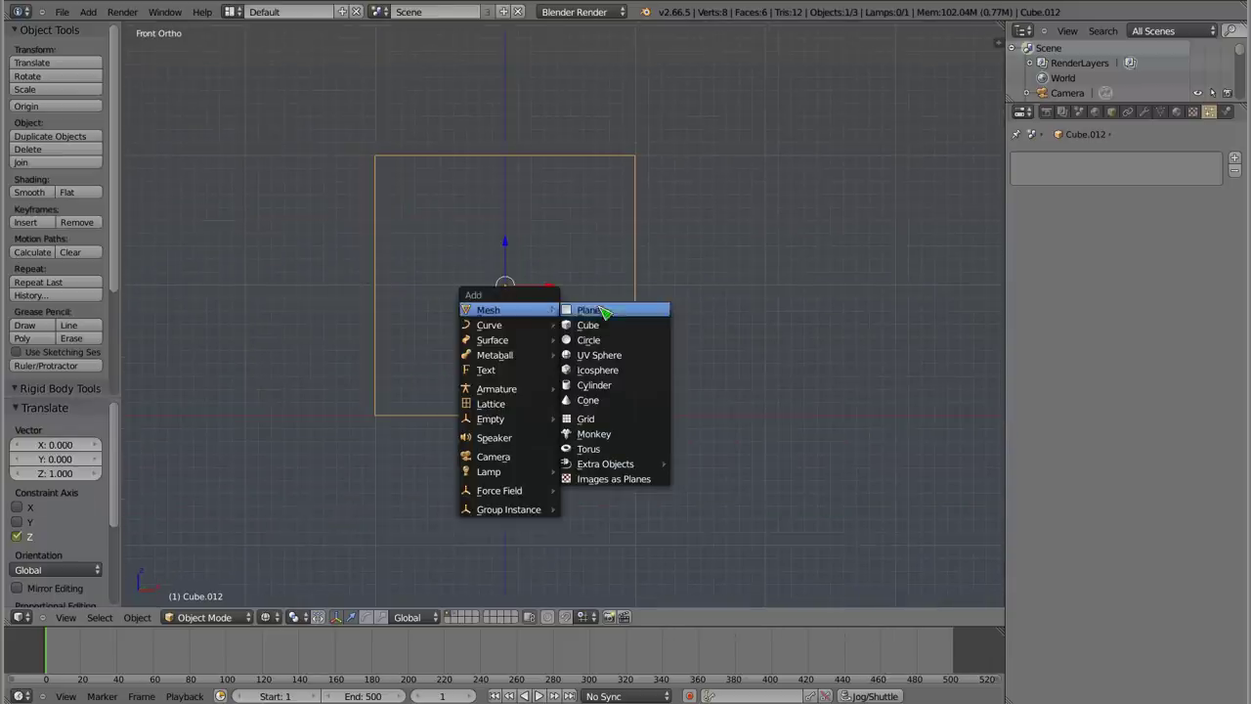
# - Add an icosphere raised 1 unit along Z inside the wireframe cube, then select the cube
pyautogui.click(610, 369)
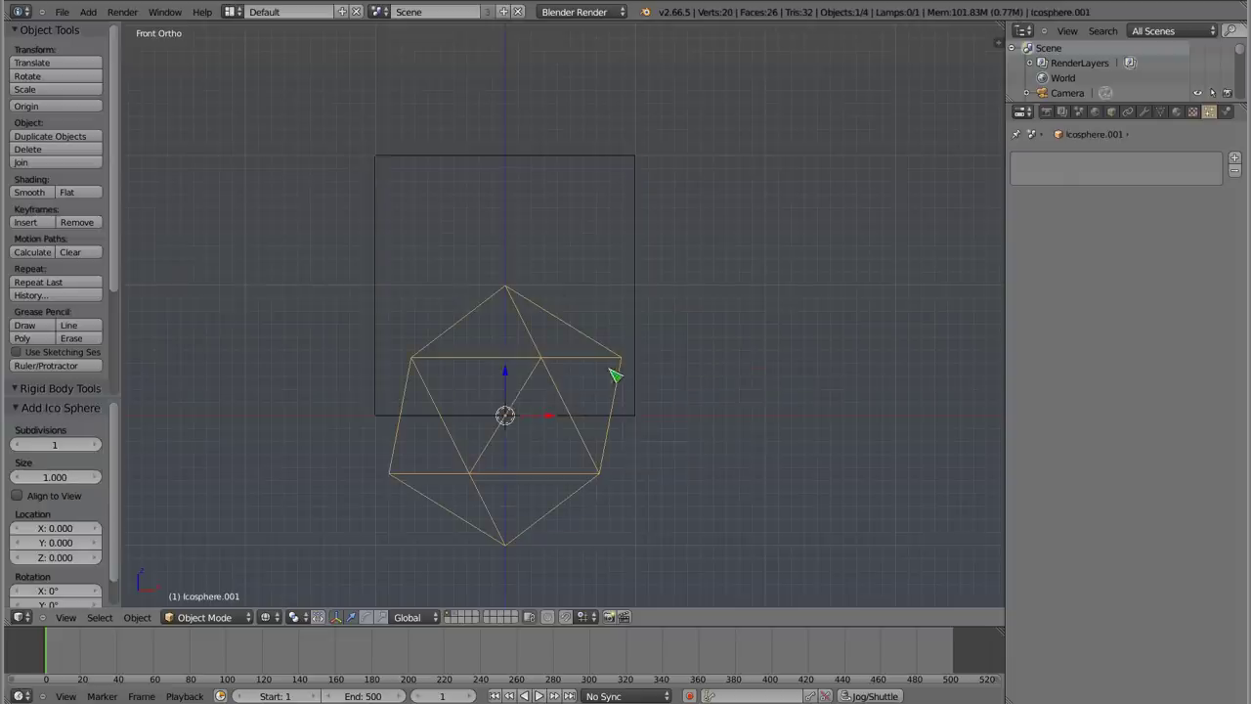
pyautogui.press('g')
pyautogui.press('z')
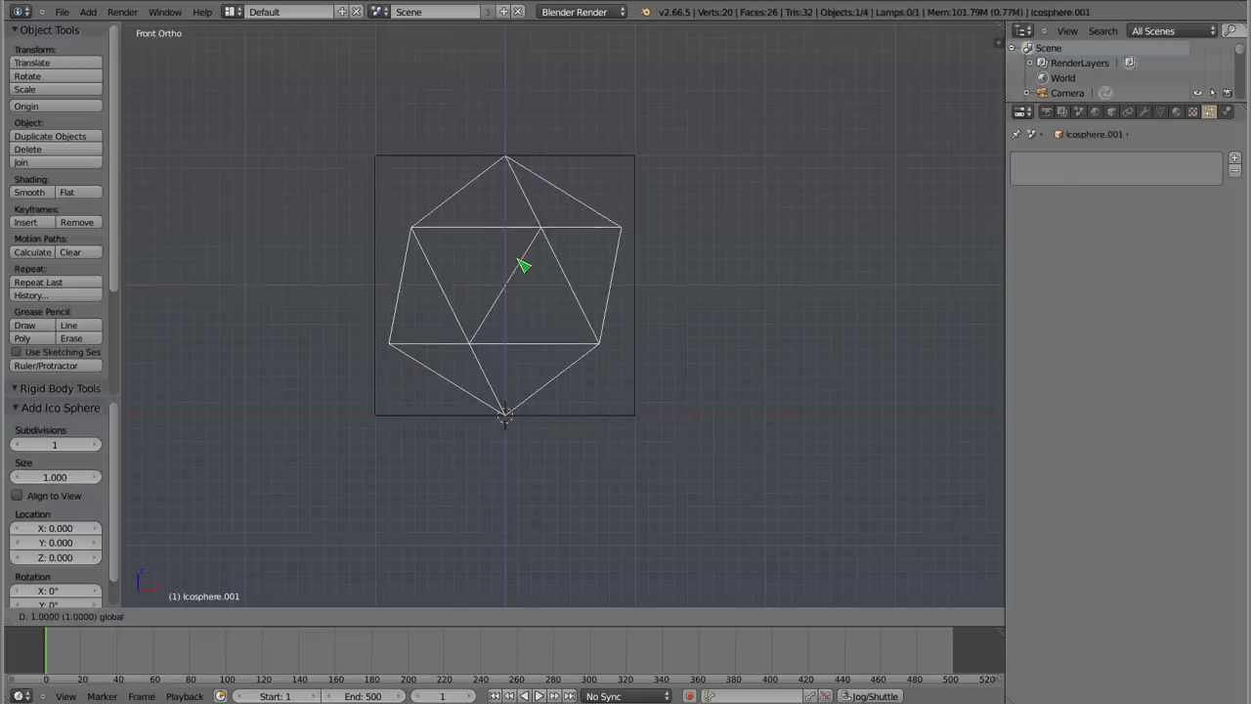
pyautogui.click(527, 268)
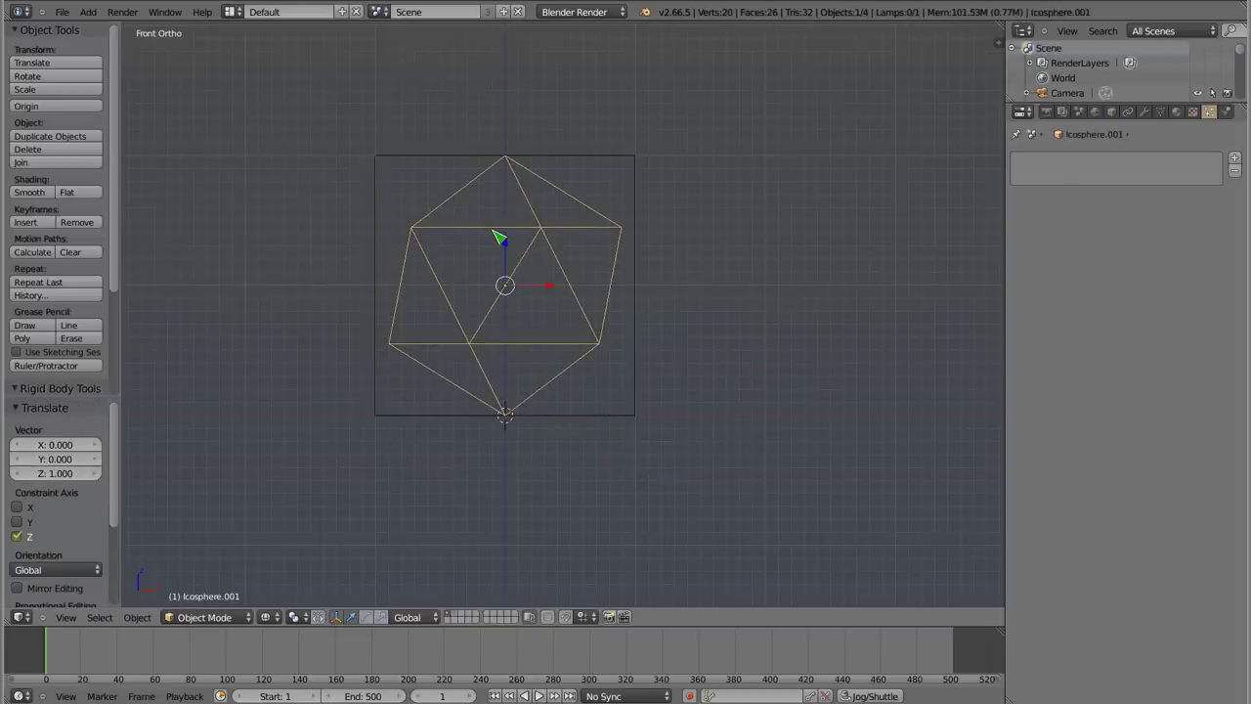
pyautogui.moveTo(498, 238); pyautogui.dragTo(487, 398, button='middle')
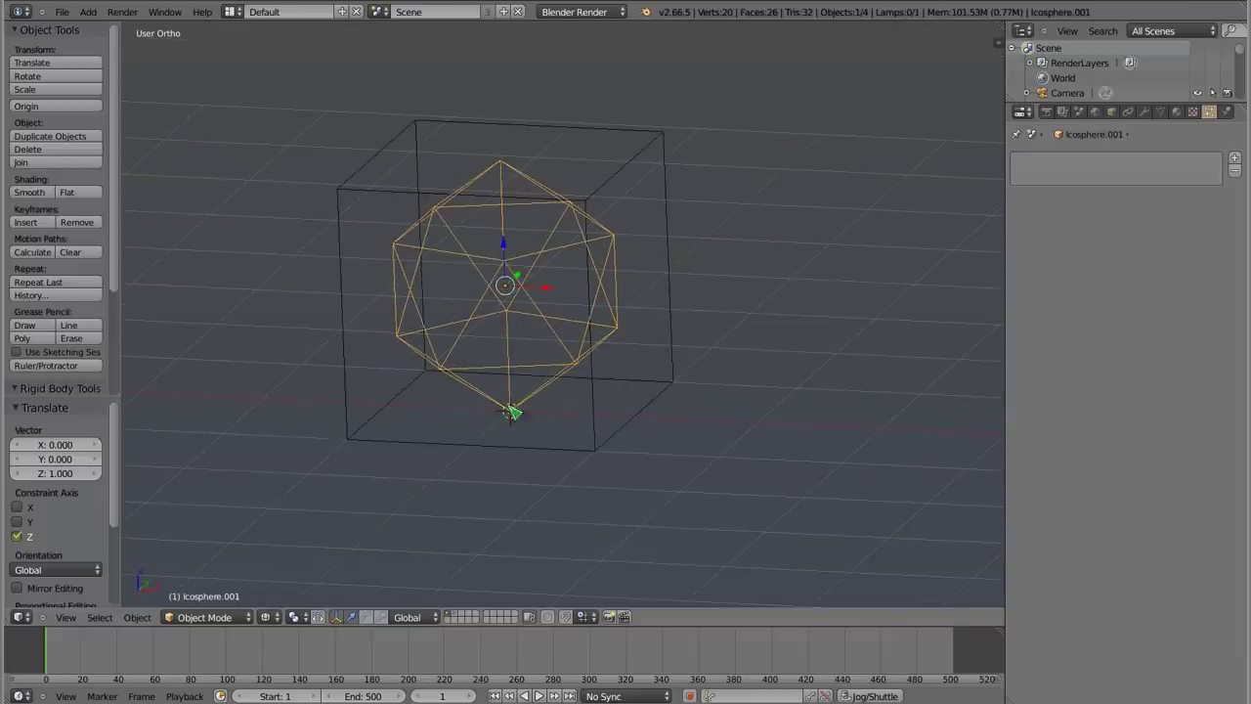
pyautogui.rightClick(648, 146)
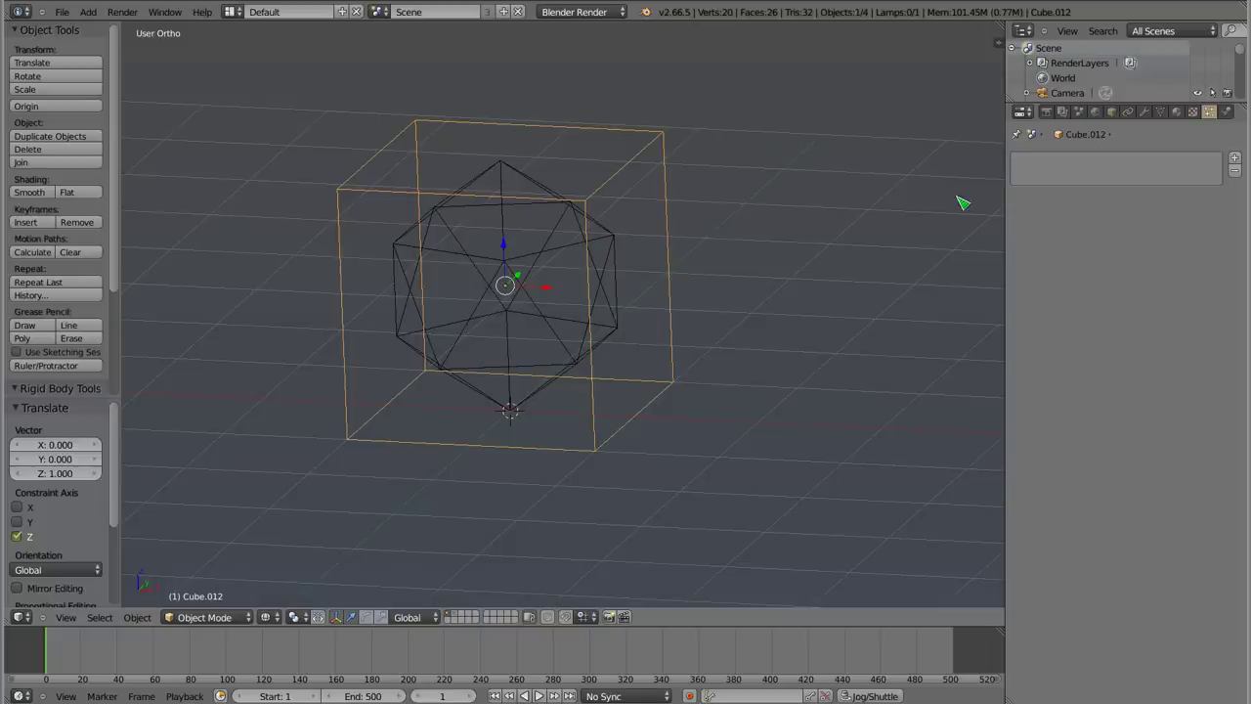
# - Enable Fluid physics on the cube with type Domain
pyautogui.click(1225, 113)
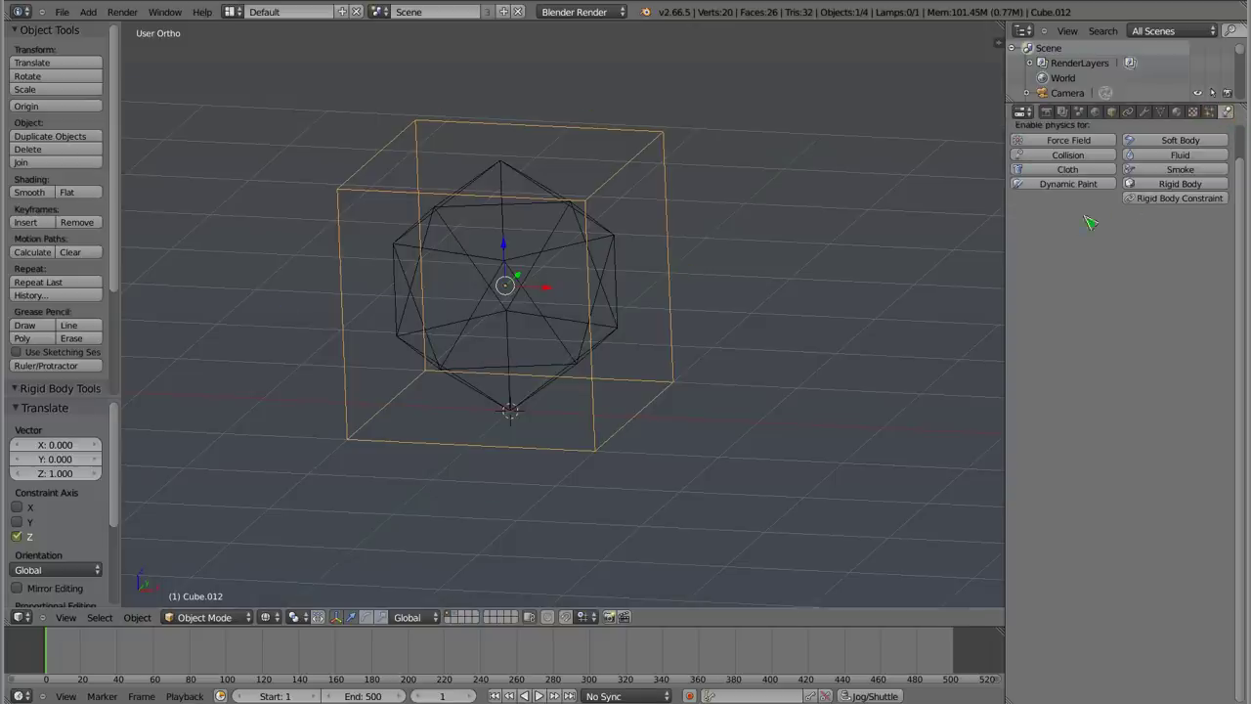
pyautogui.click(1143, 154)
pyautogui.click(1143, 237)
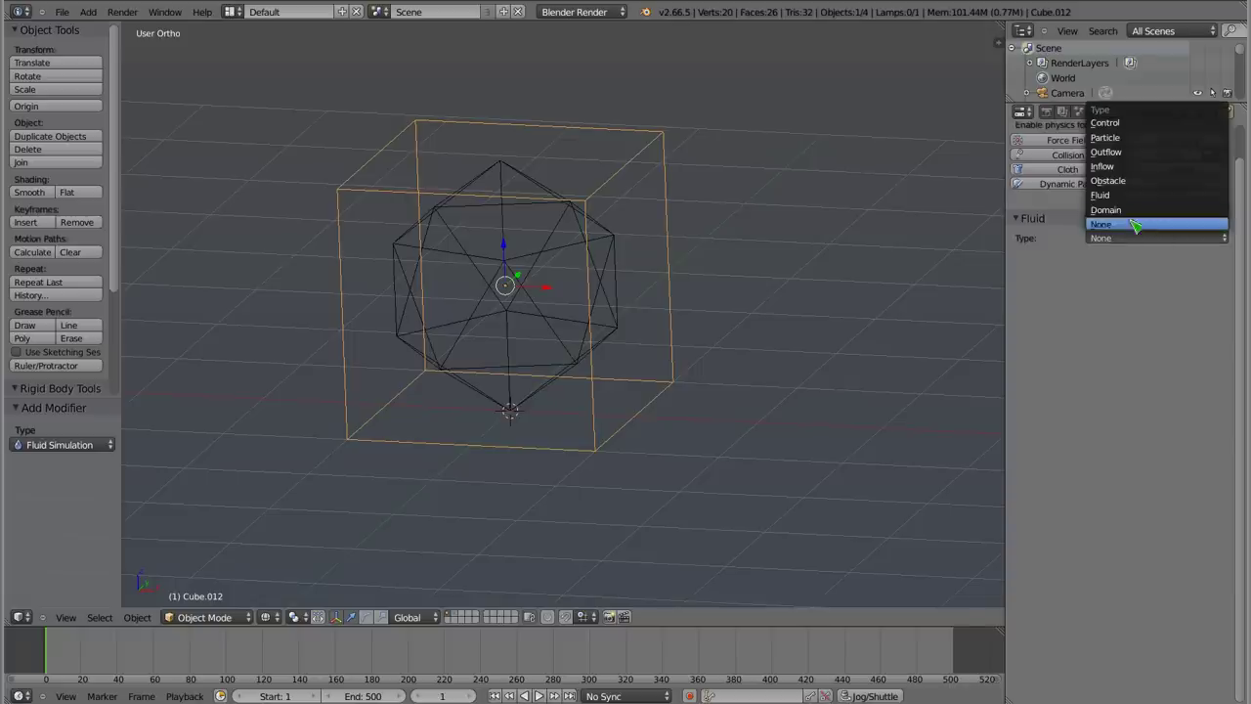
pyautogui.click(1105, 209)
# - Set the icosphere's fluid type to Fluid, then bake the simulation from the domain cube
pyautogui.rightClick(535, 185)
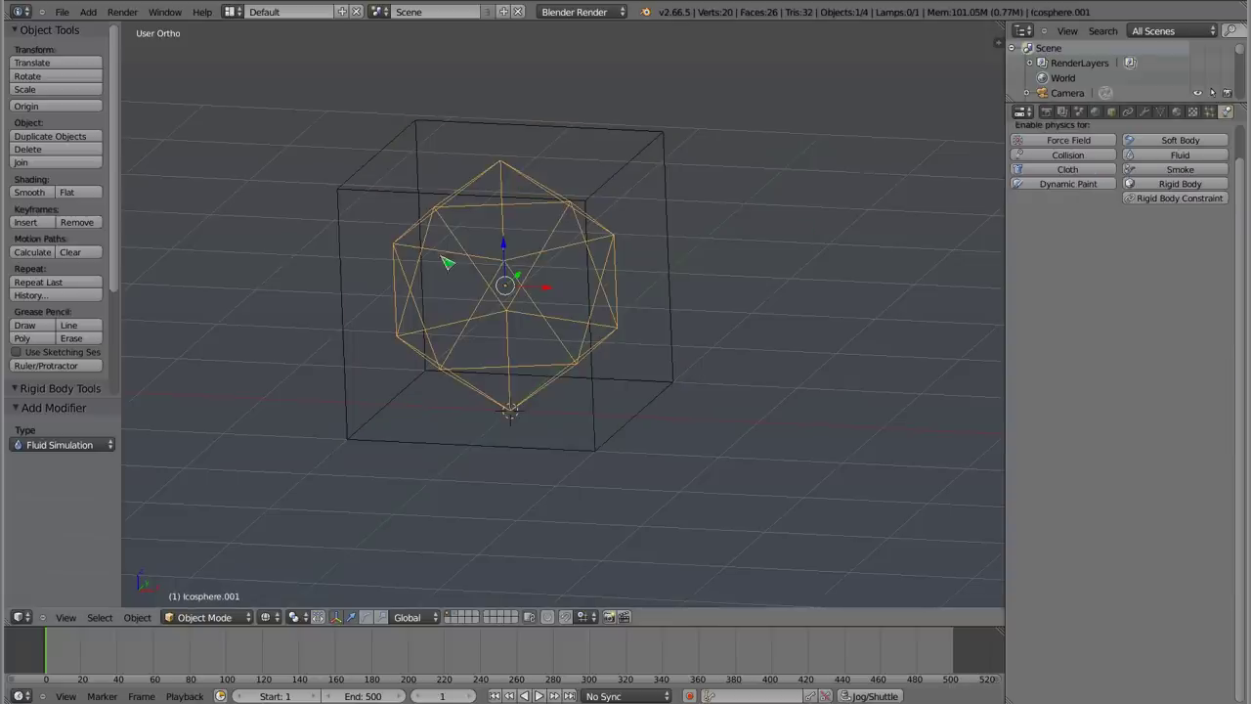
pyautogui.click(1180, 154)
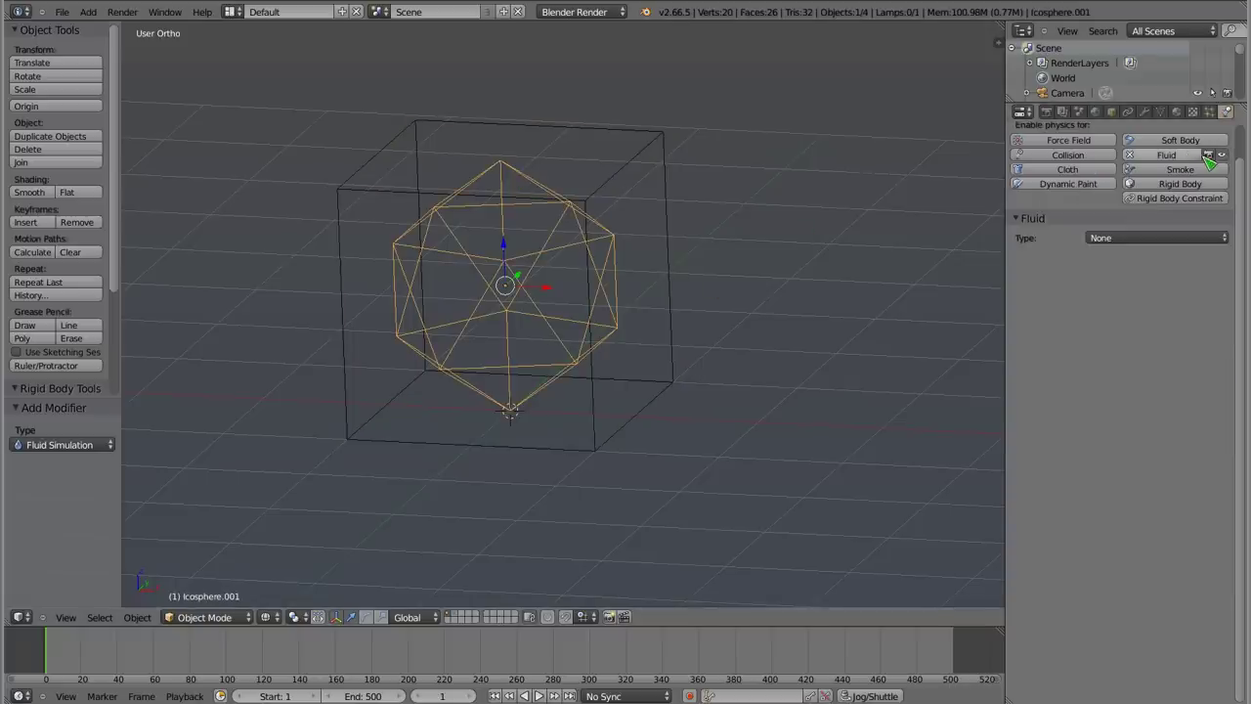
pyautogui.click(1136, 238)
pyautogui.click(1124, 194)
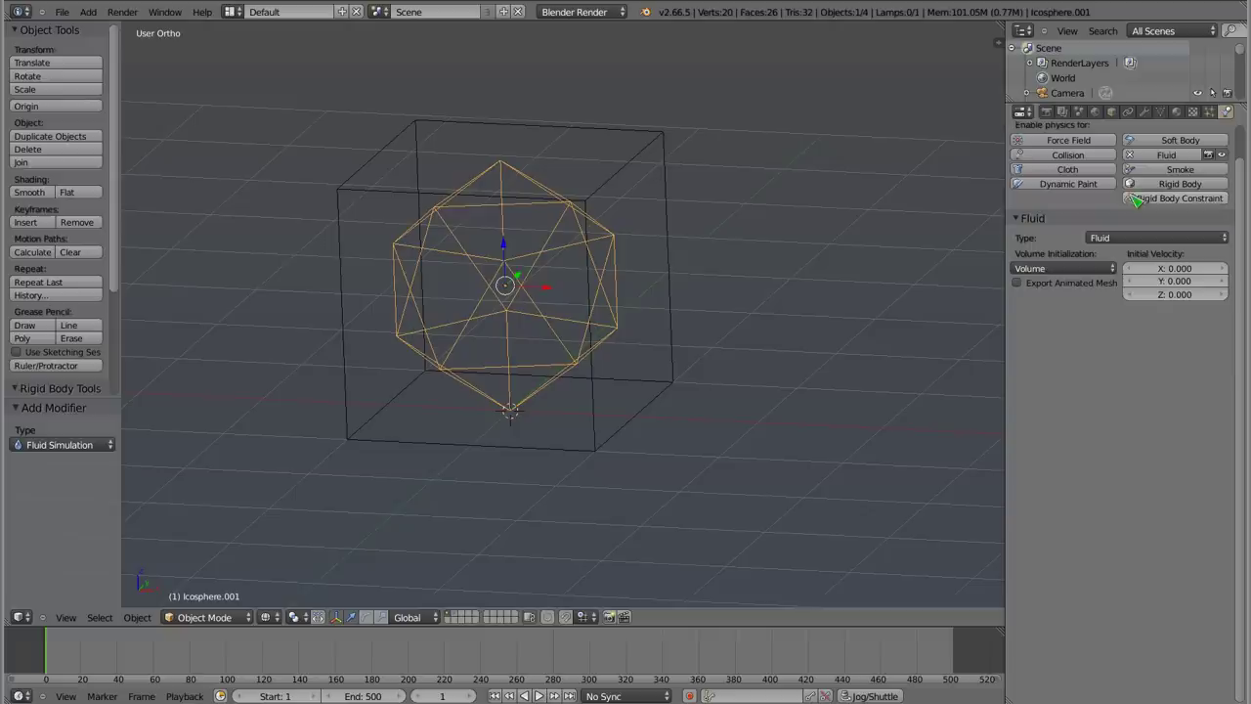
pyautogui.rightClick(670, 243)
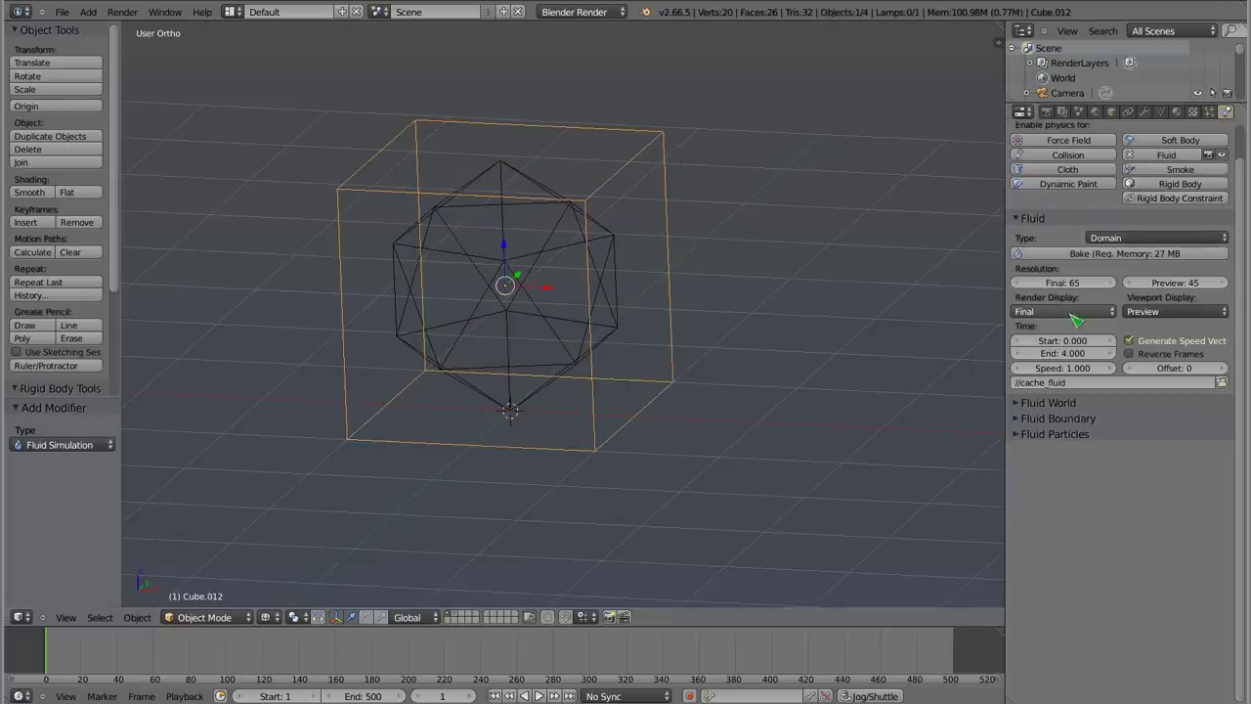
pyautogui.click(1121, 254)
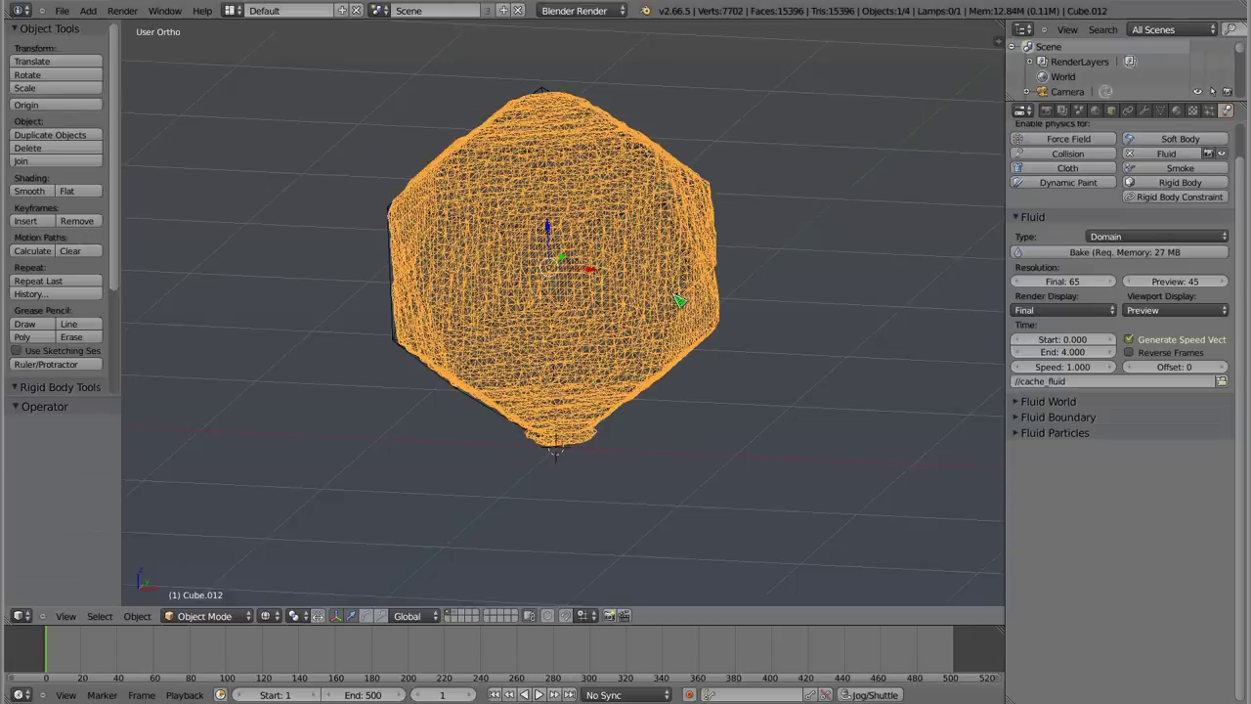
# - Play back the baked fluid animation in solid shading and orbit around the domain
pyautogui.hotkey('alt', 'a')
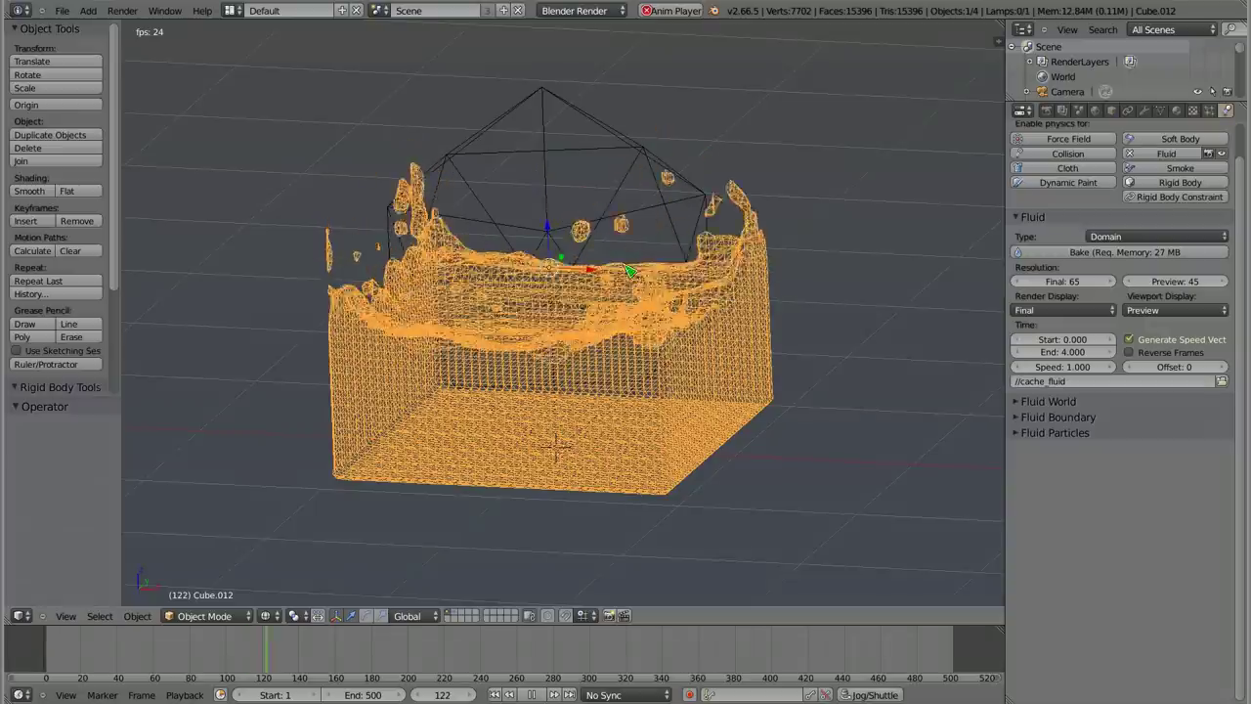
pyautogui.press('z')
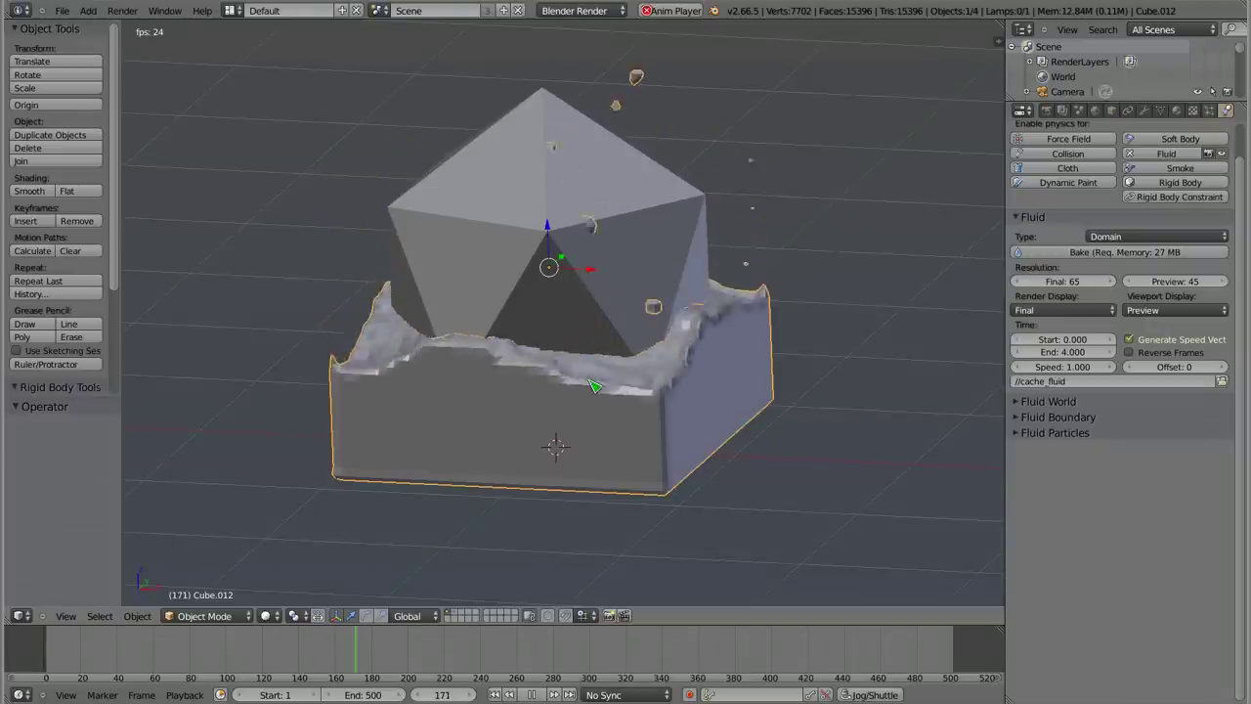
pyautogui.moveTo(547, 391); pyautogui.dragTo(575, 431, button='middle')
pyautogui.moveTo(580, 475)
pyautogui.mouseDown(button='middle')
pyautogui.moveTo(629, 405)
pyautogui.moveTo(501, 407)
pyautogui.moveTo(628, 411)
pyautogui.mouseUp(button='middle')
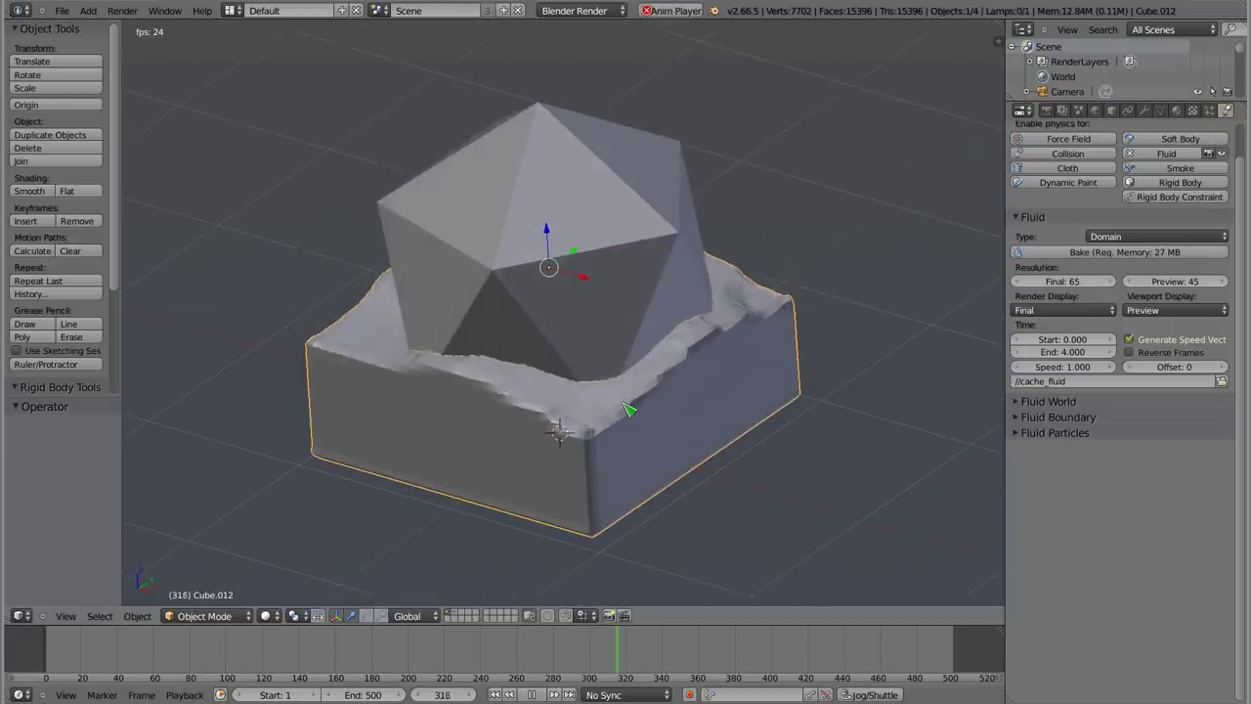
# - Move the icosphere to layer 2 so only the fluid stays visible
pyautogui.rightClick(593, 179)
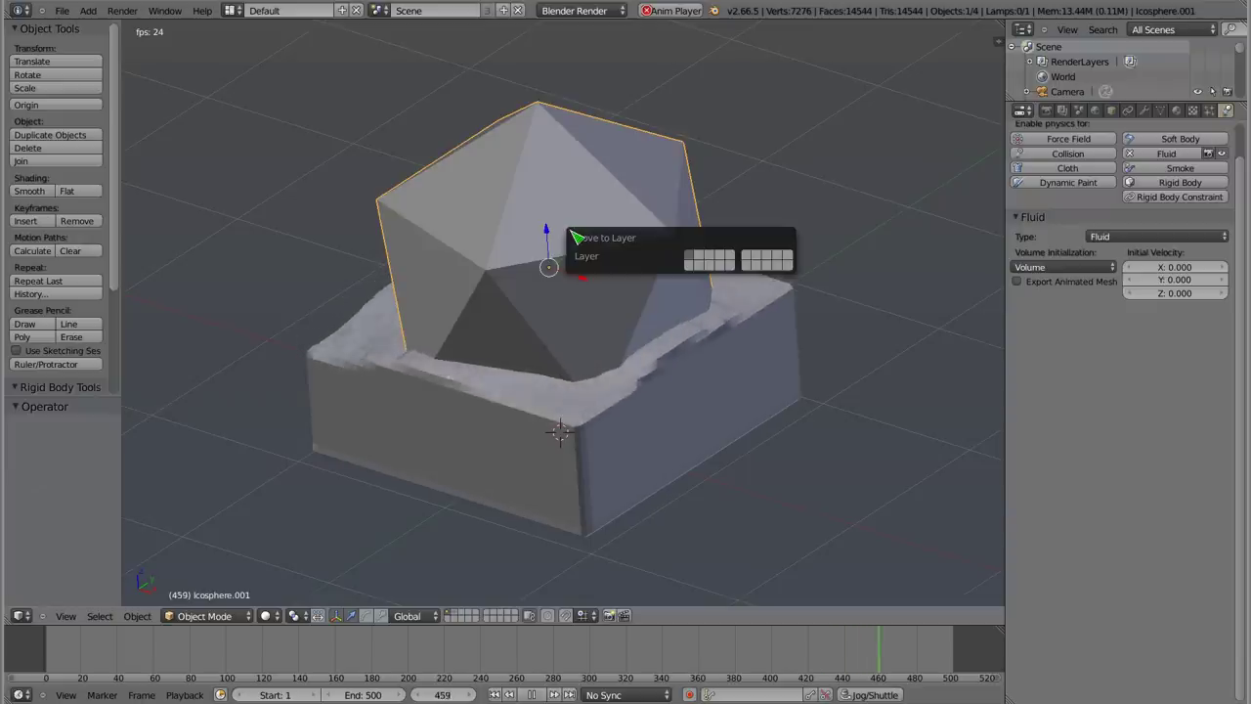
pyautogui.press('2')
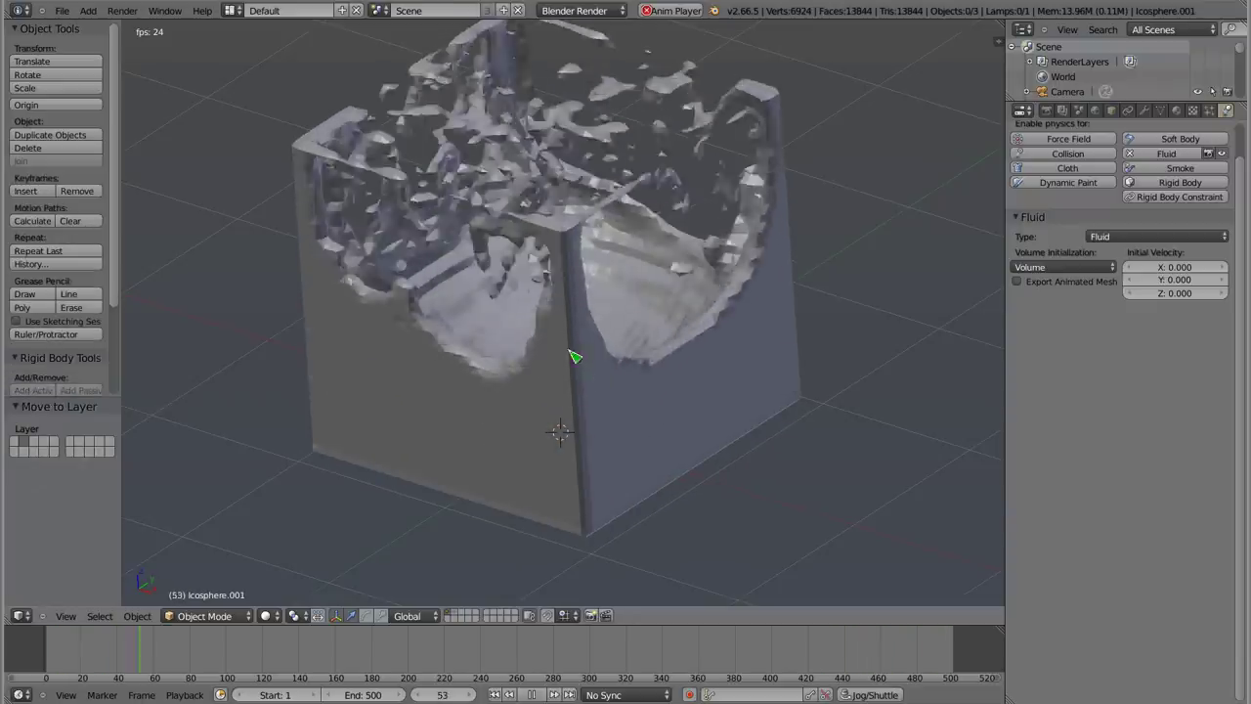
pyautogui.moveTo(594, 531); pyautogui.dragTo(516, 403, button='middle')
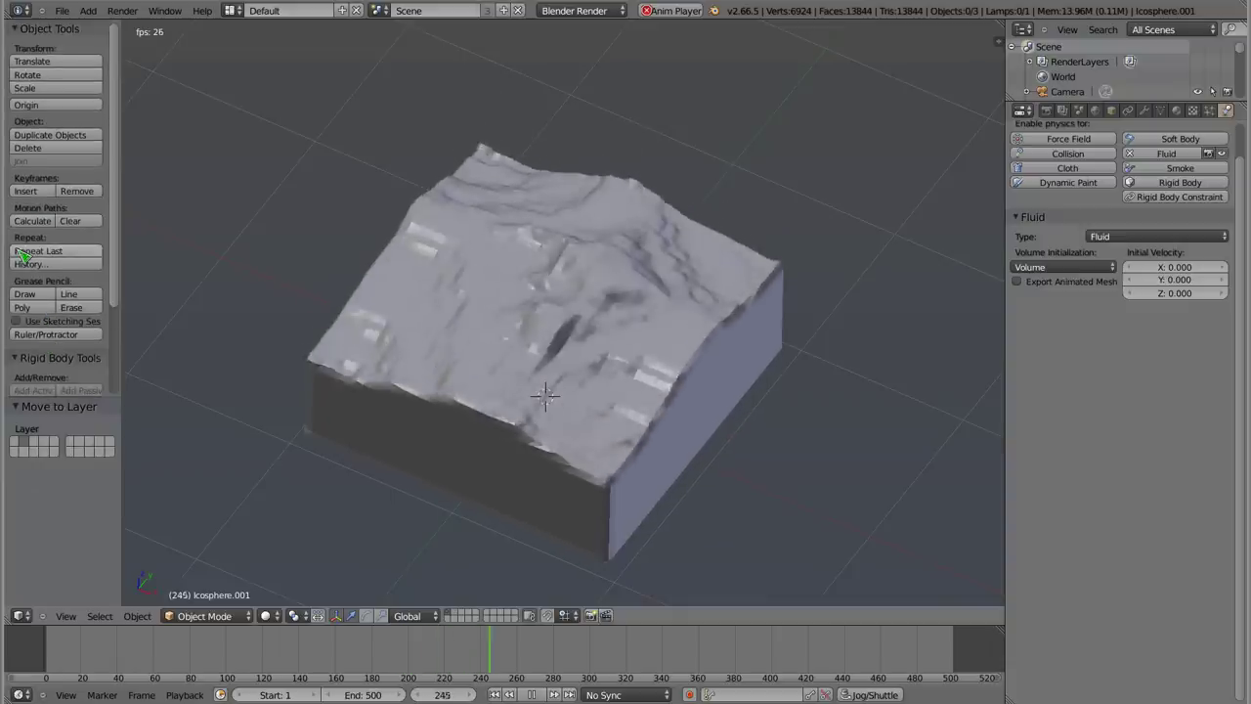
# - Give the fluid domain mesh smooth shading and subdivision level 1
pyautogui.rightClick(498, 315)
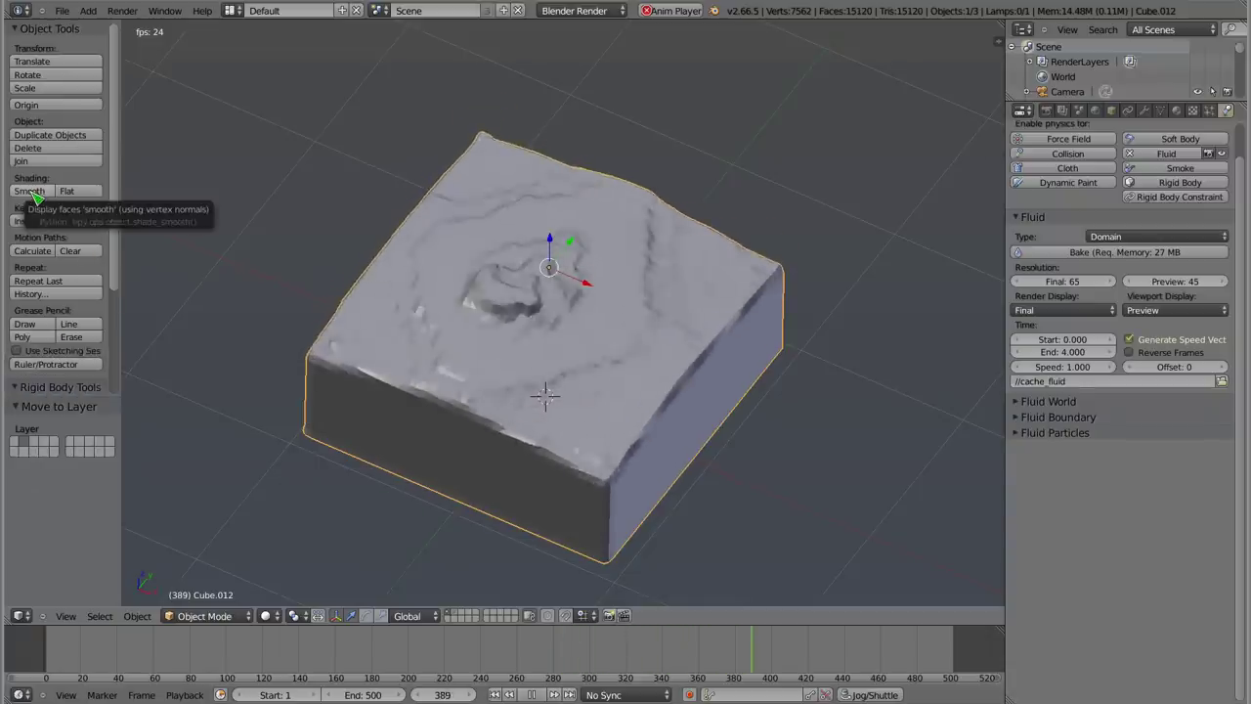
pyautogui.click(32, 194)
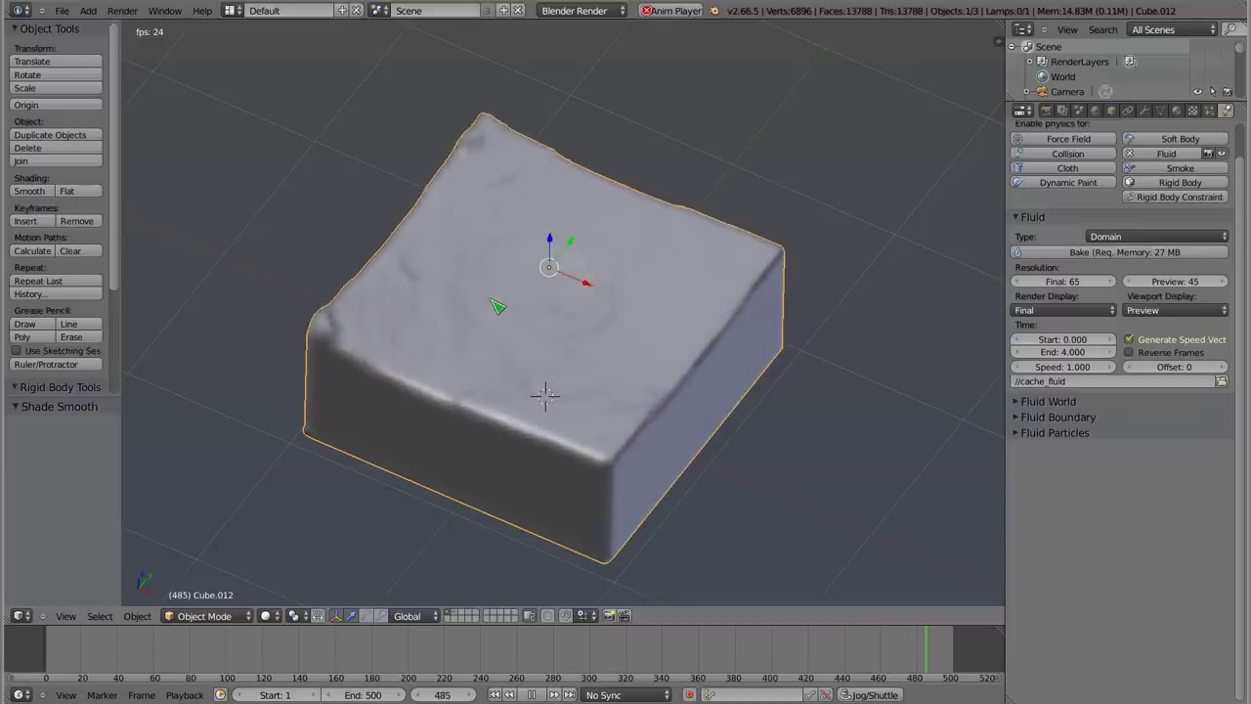
pyautogui.hotkey('ctrl', '2')
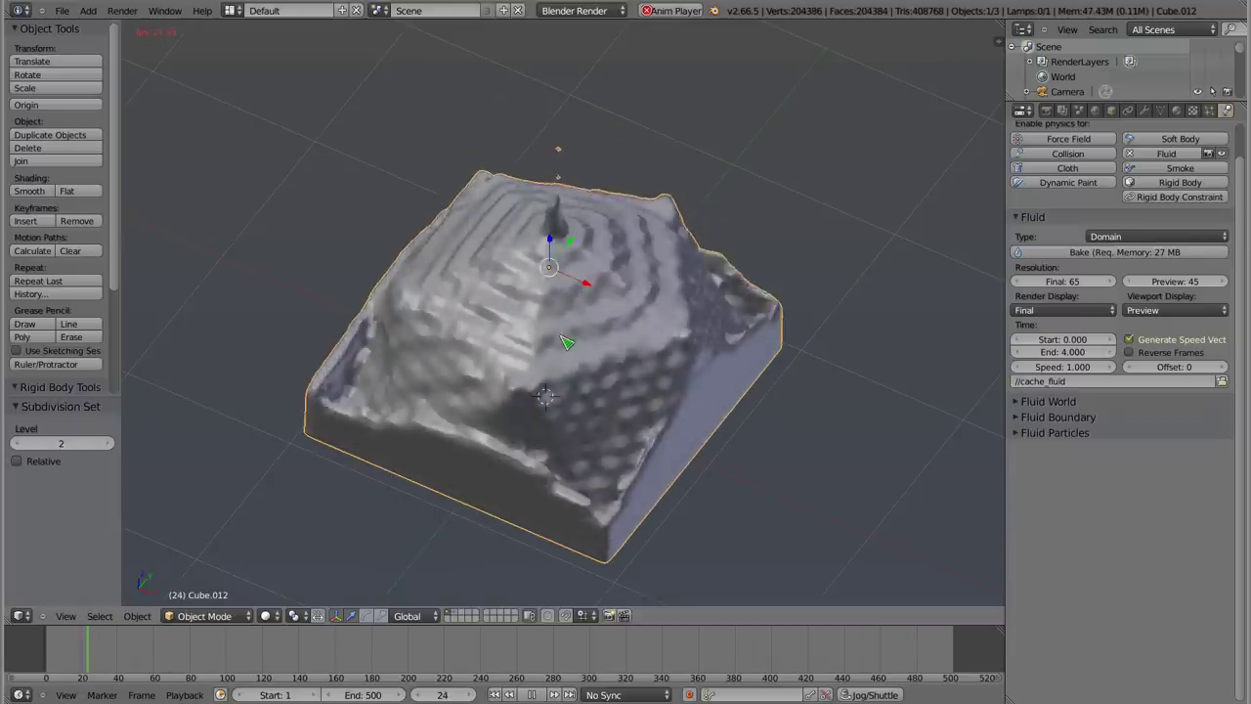
pyautogui.hotkey('ctrl', '1')
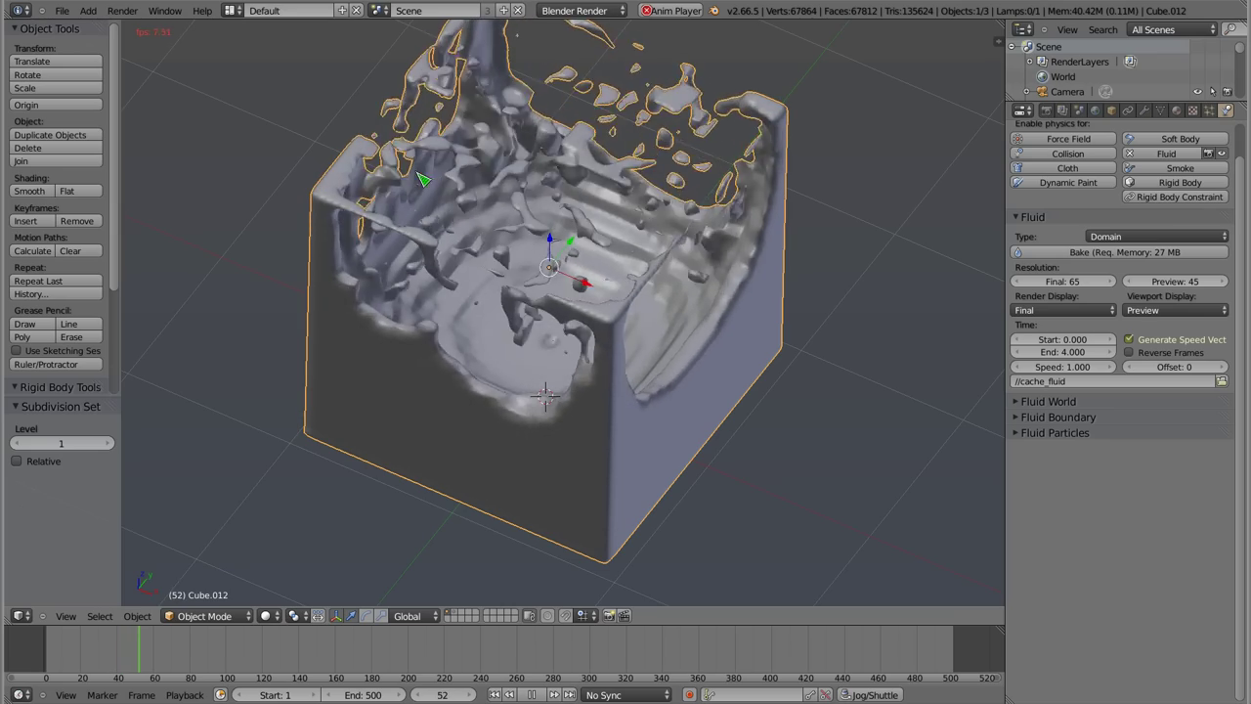
# - Stop the fluid playback at frame 102 and orbit around the splash
pyautogui.moveTo(550, 414)
pyautogui.mouseDown(button='middle')
pyautogui.moveTo(558, 377)
pyautogui.moveTo(689, 406)
pyautogui.moveTo(667, 424)
pyautogui.mouseUp(button='middle')
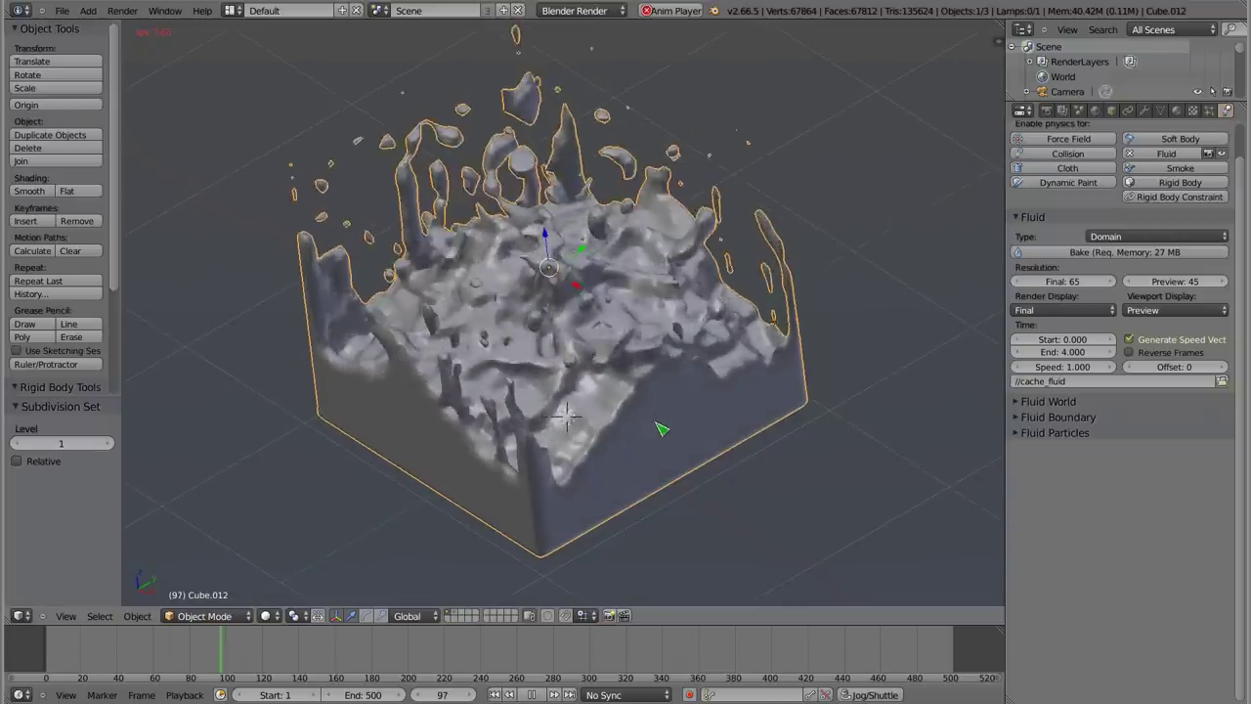
pyautogui.hotkey('alt', 'a')
pyautogui.moveTo(618, 335)
pyautogui.mouseDown(button='middle')
pyautogui.moveTo(643, 320)
pyautogui.moveTo(490, 321)
pyautogui.moveTo(496, 278)
pyautogui.mouseUp(button='middle')
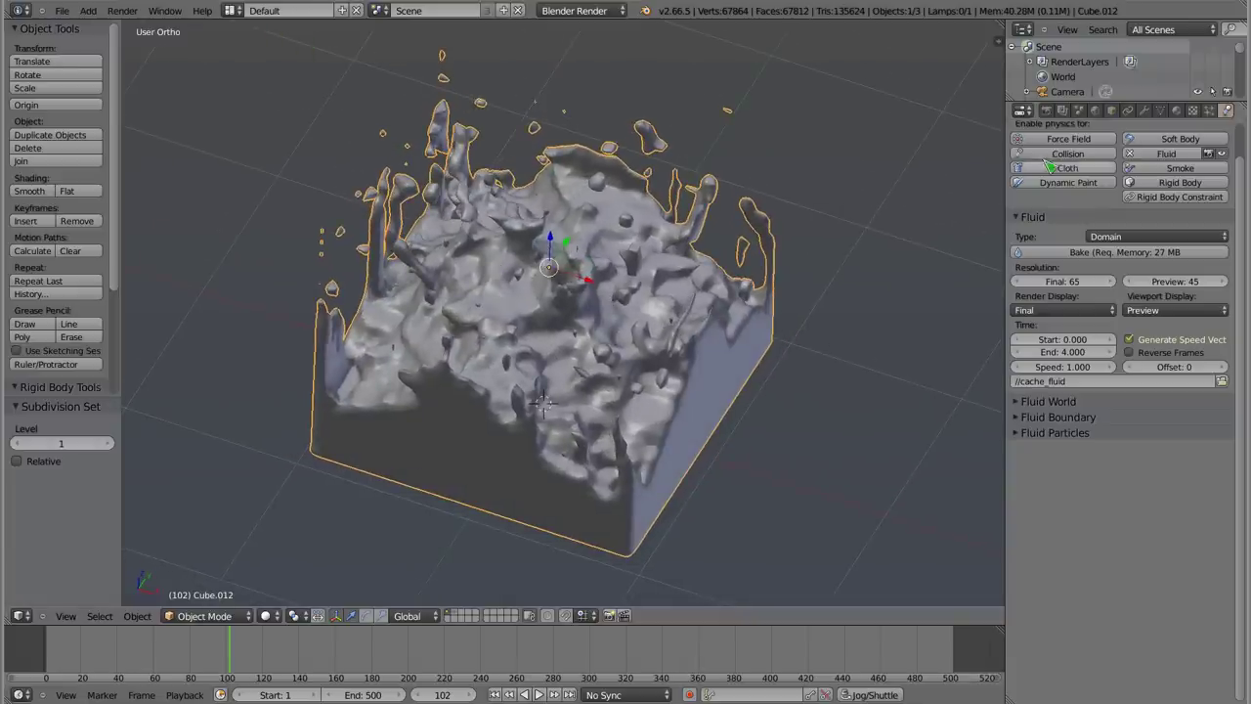
# - Switch to Cycles and give the fluid a new Glass BSDF material with IOR 1.350
pyautogui.click(1177, 111)
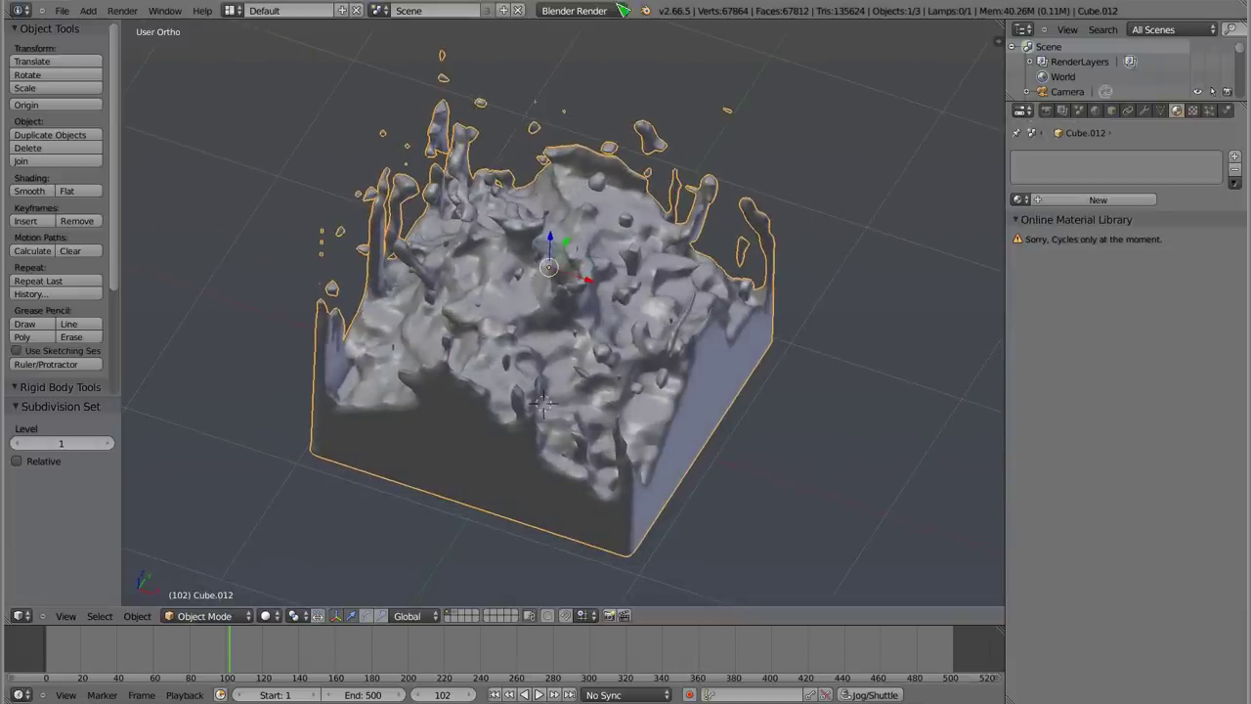
pyautogui.click(581, 10)
pyautogui.click(589, 59)
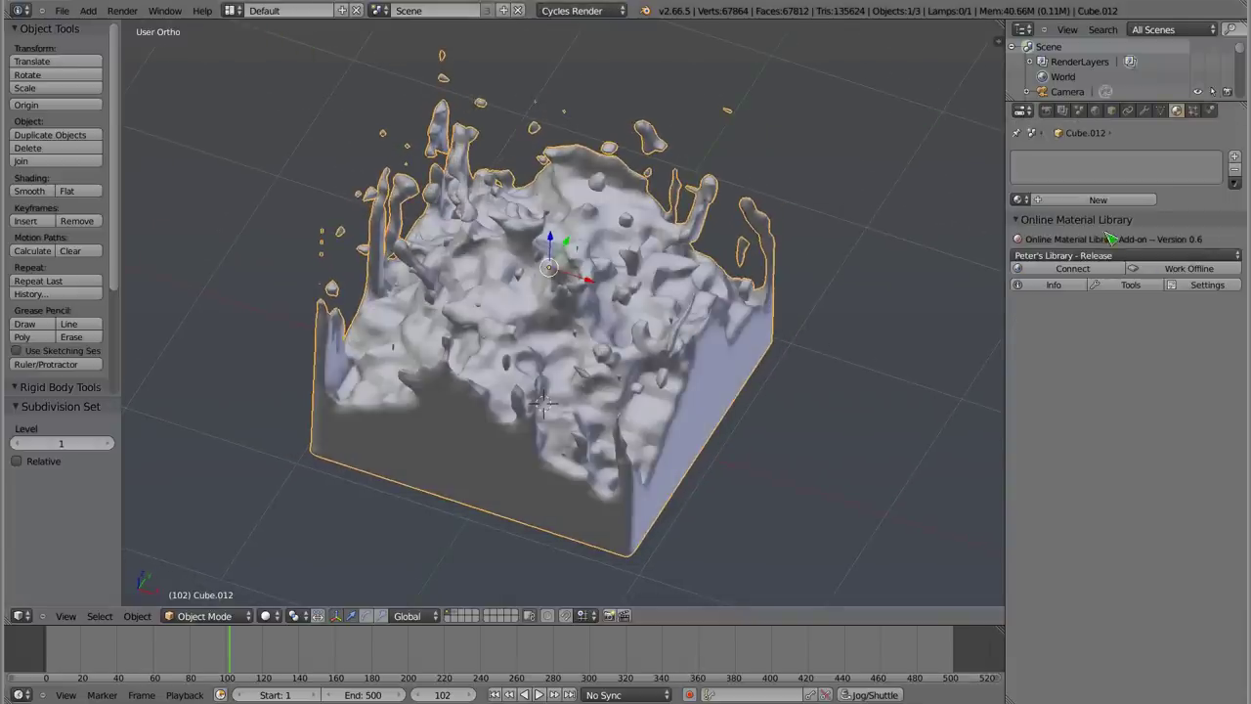
pyautogui.click(1104, 201)
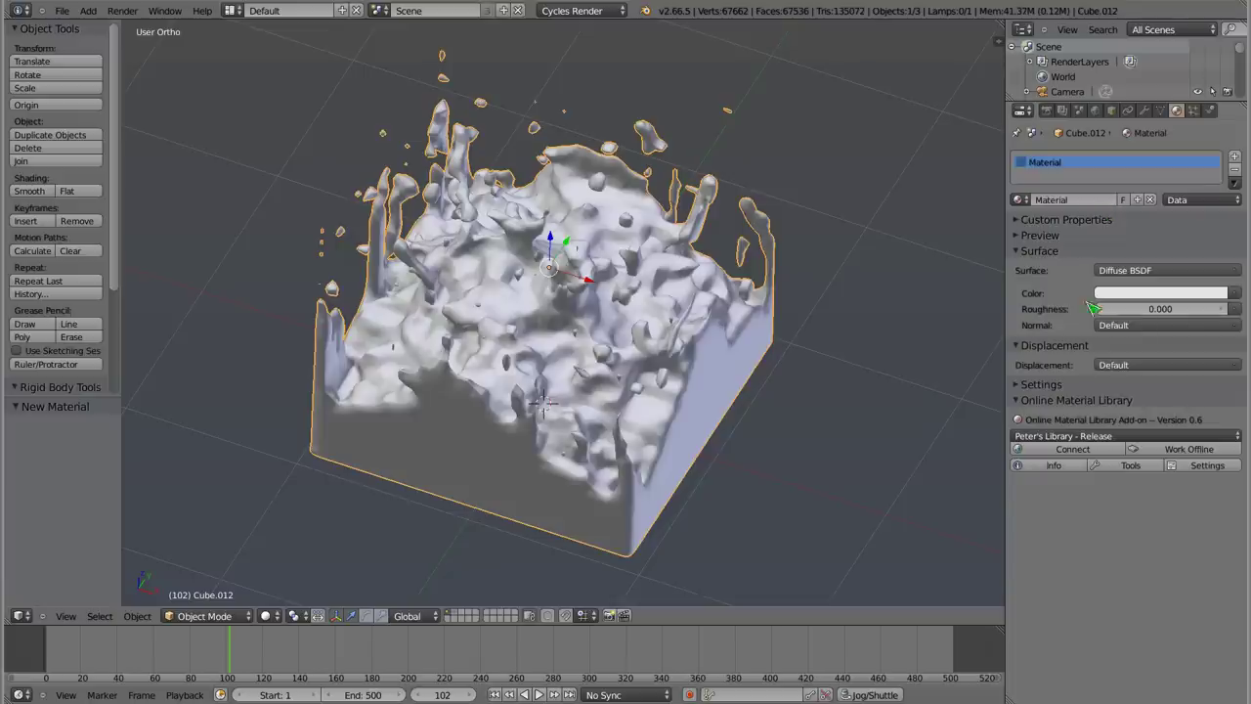
pyautogui.click(1163, 270)
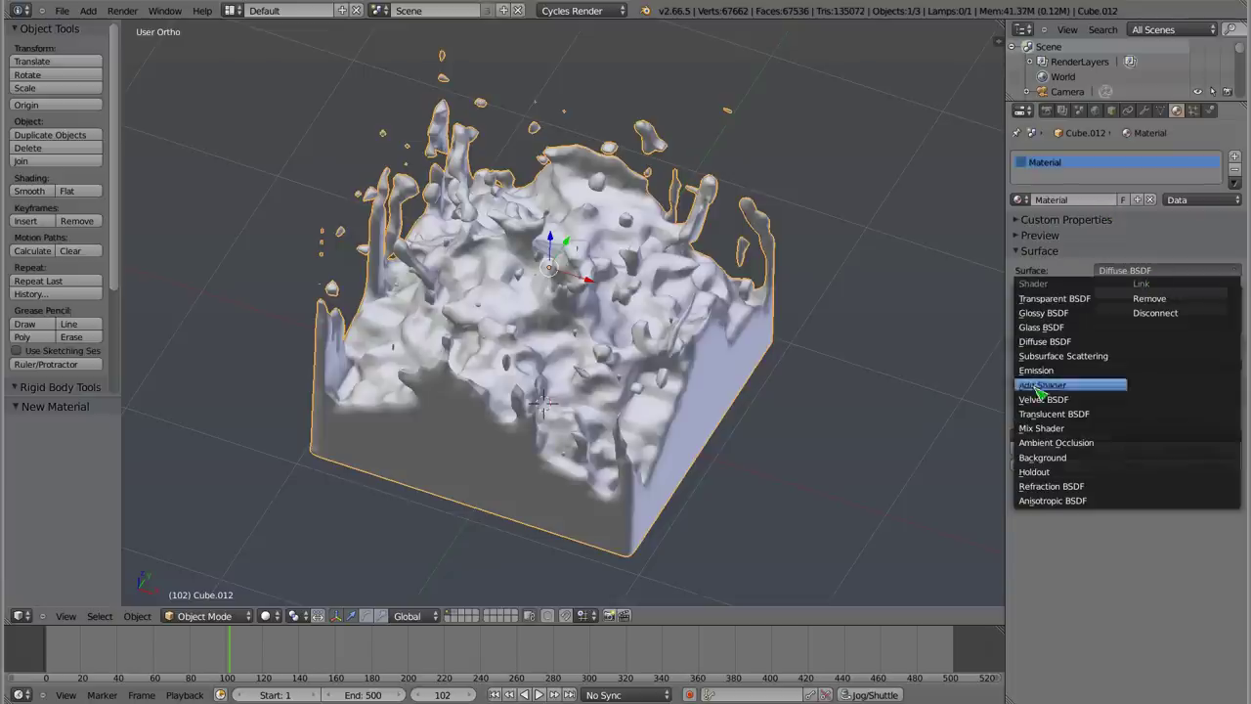
pyautogui.click(1047, 334)
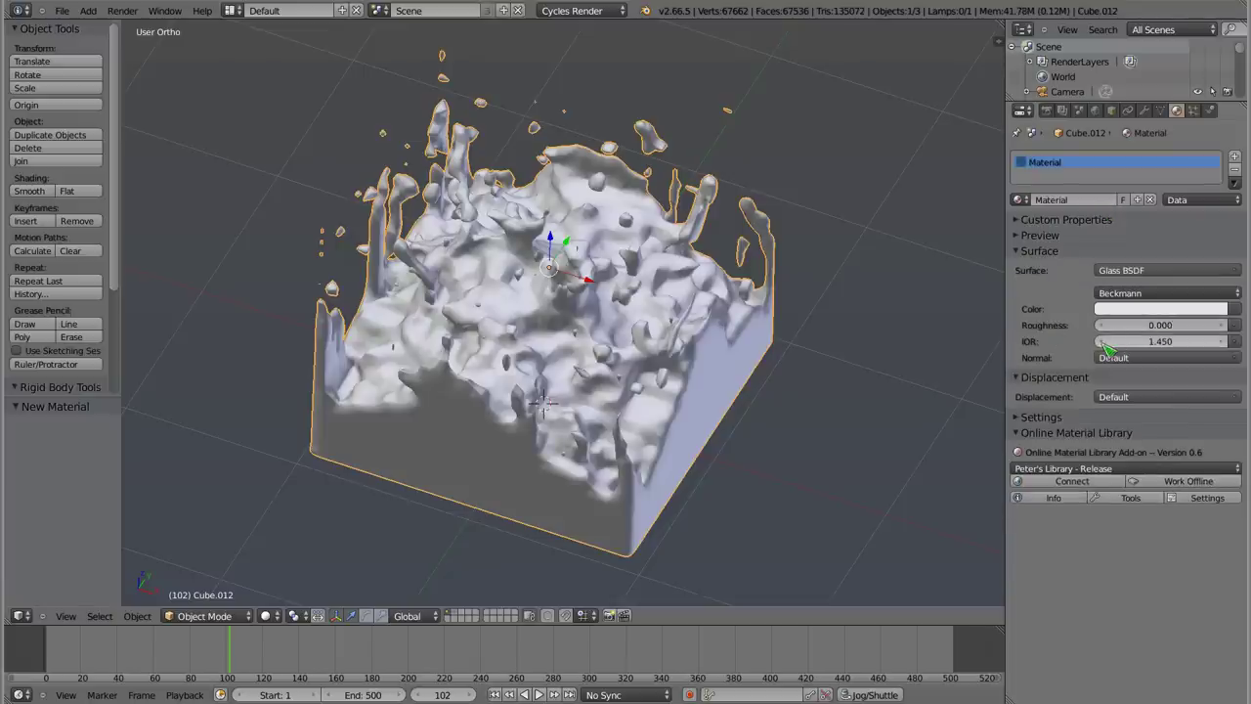
pyautogui.click(1229, 347)
# - Preview in Rendered shading and add a floor plane beneath the fluid, scaled 2.84
pyautogui.click(287, 617)
pyautogui.click(298, 518)
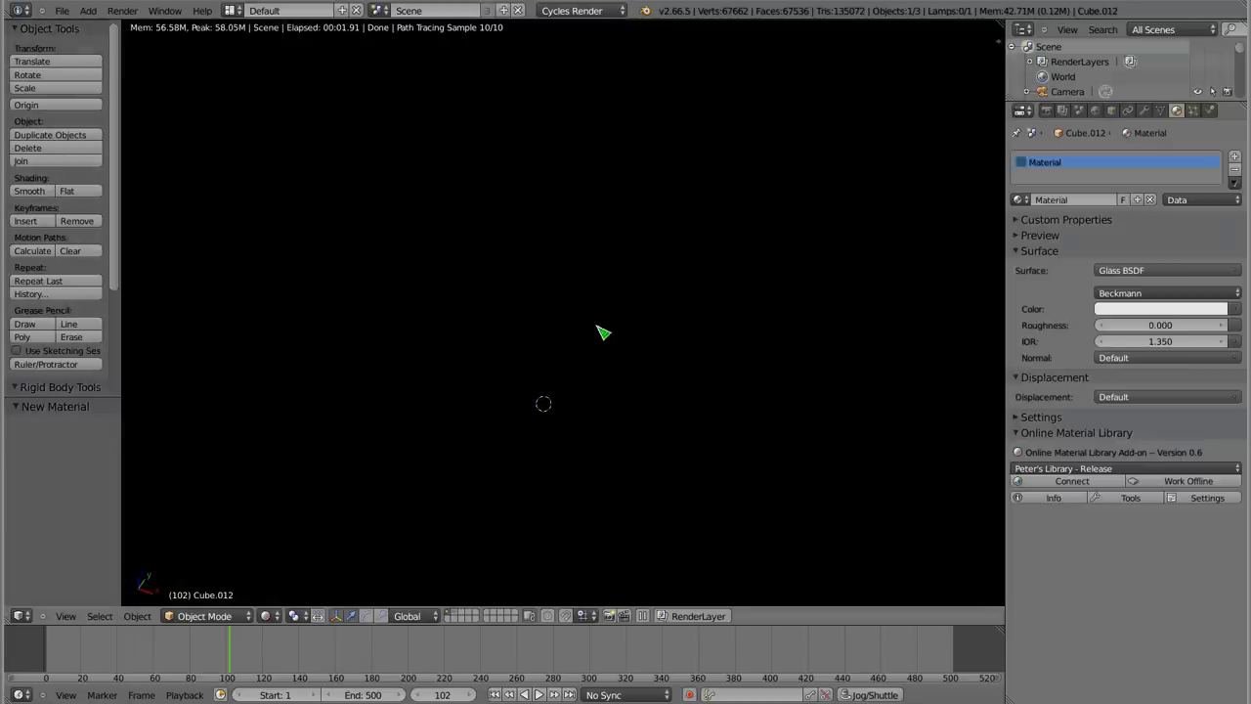
pyautogui.hotkey('shift', 'a')
pyautogui.click(620, 290)
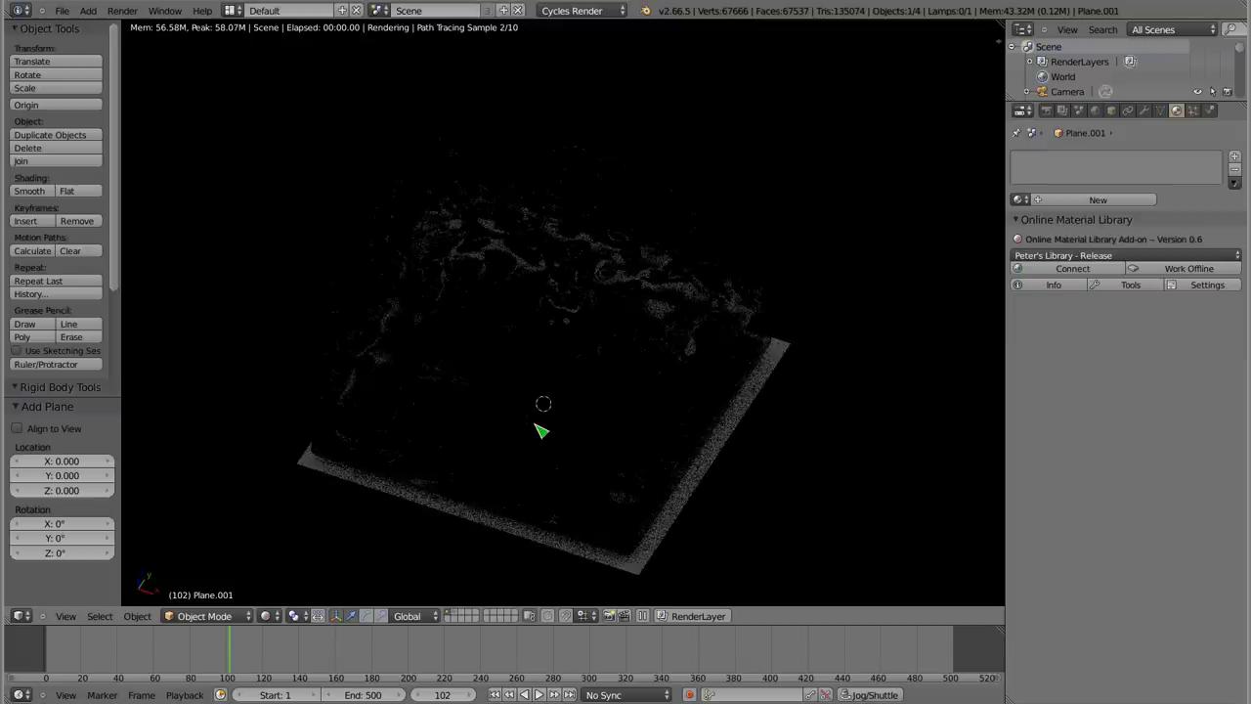
pyautogui.press('s')
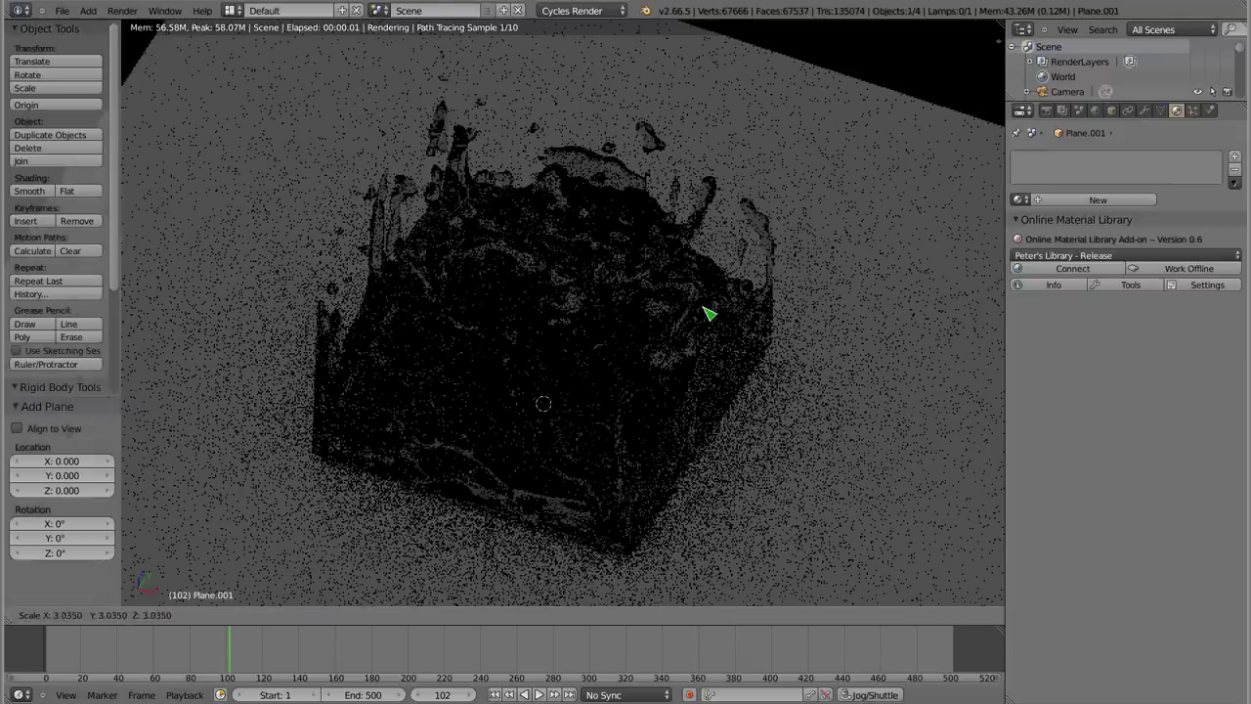
pyautogui.click(709, 315)
pyautogui.moveTo(570, 318); pyautogui.dragTo(525, 374, button='middle')
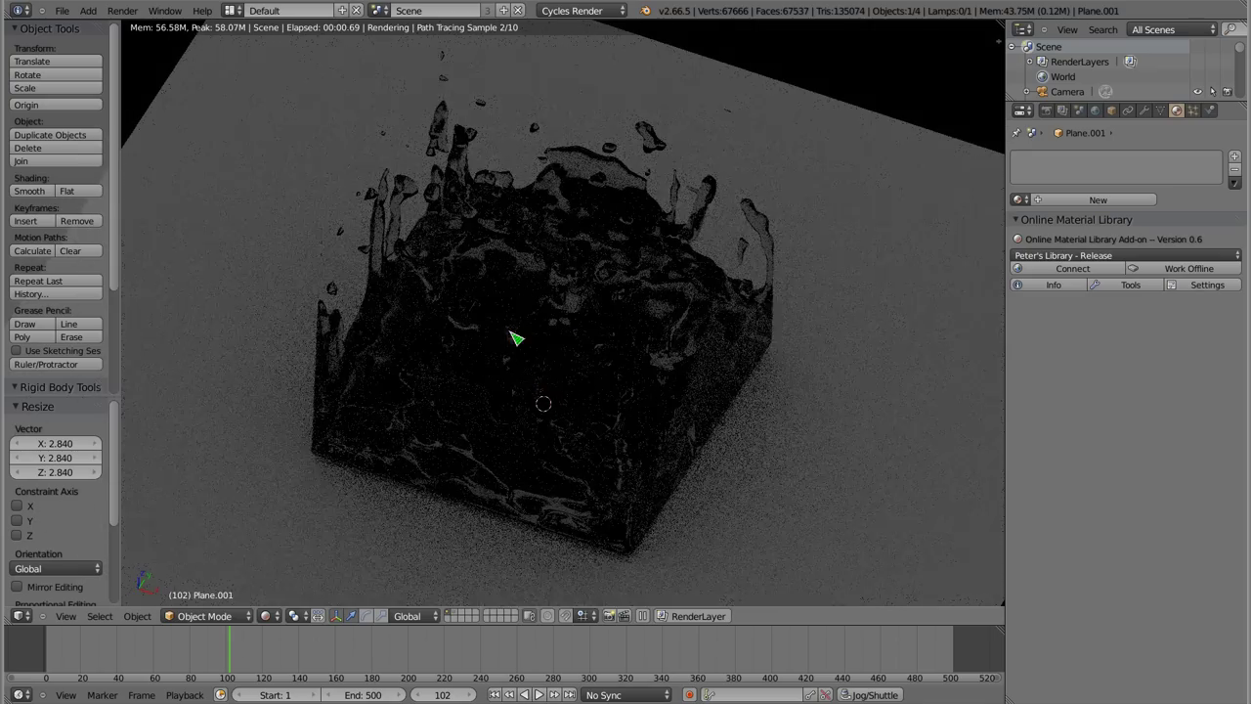
pyautogui.moveTo(518, 324); pyautogui.dragTo(558, 329, button='middle')
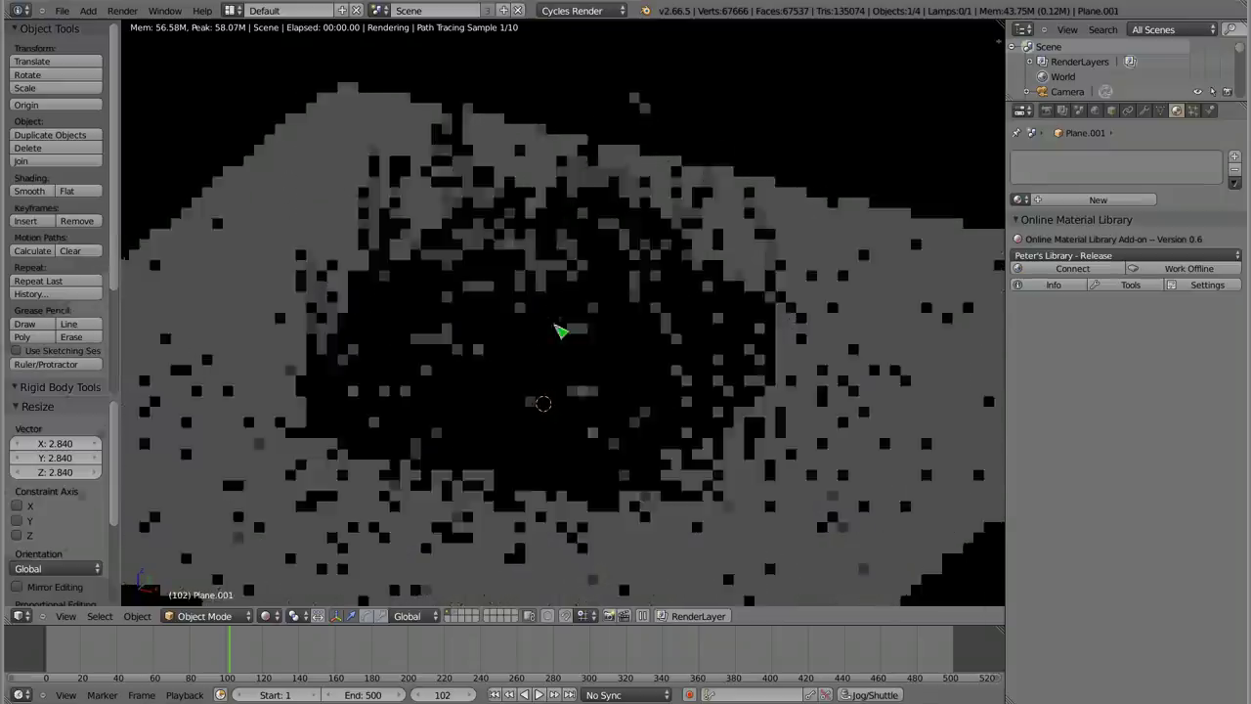
# - Duplicate the floor plane and start moving the copy along Z
pyautogui.click(1047, 111)
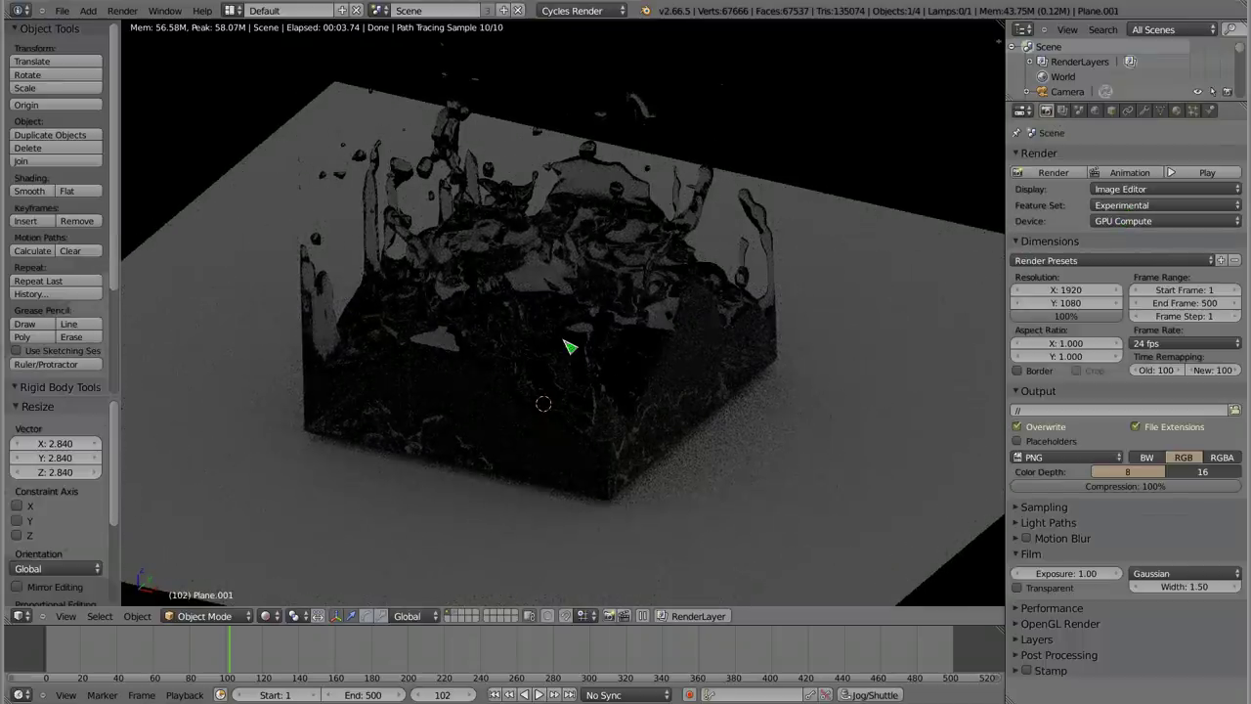
pyautogui.hotkey('shift', 'd')
pyautogui.press('z')
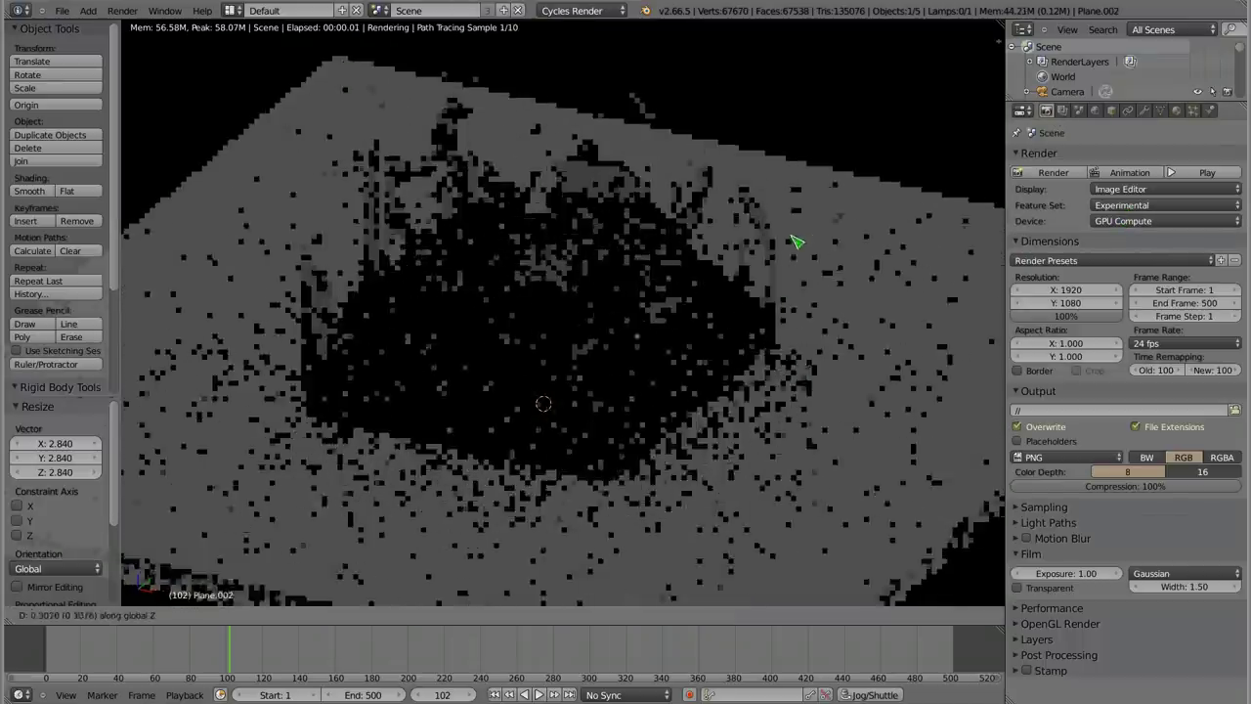
# - Raise the duplicated plane and give it a new Emission material with strength 5
pyautogui.click(749, 201)
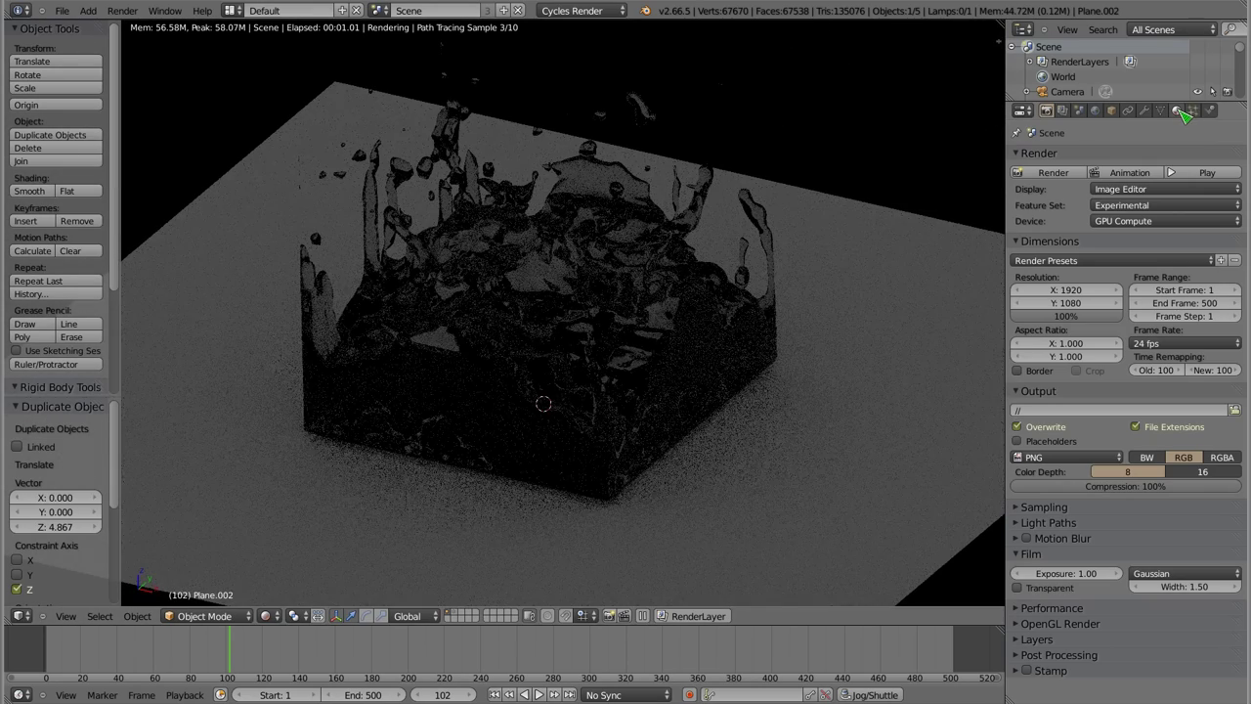
pyautogui.click(1176, 109)
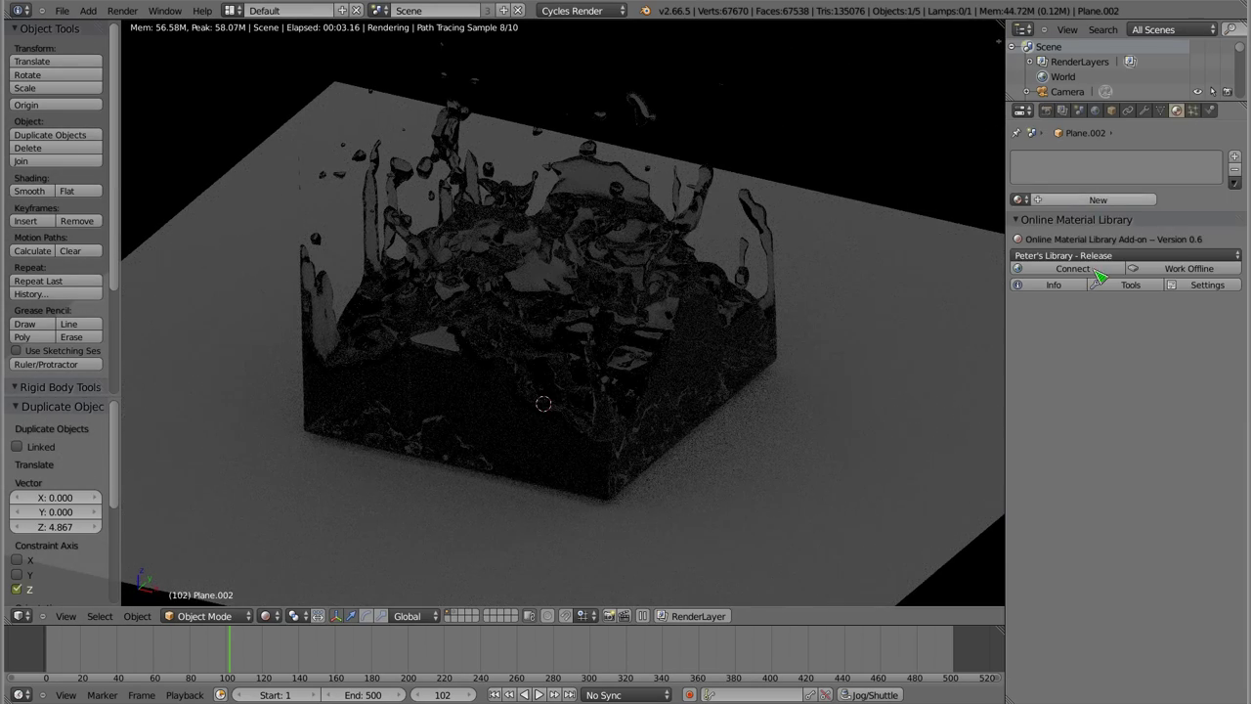
pyautogui.click(1098, 200)
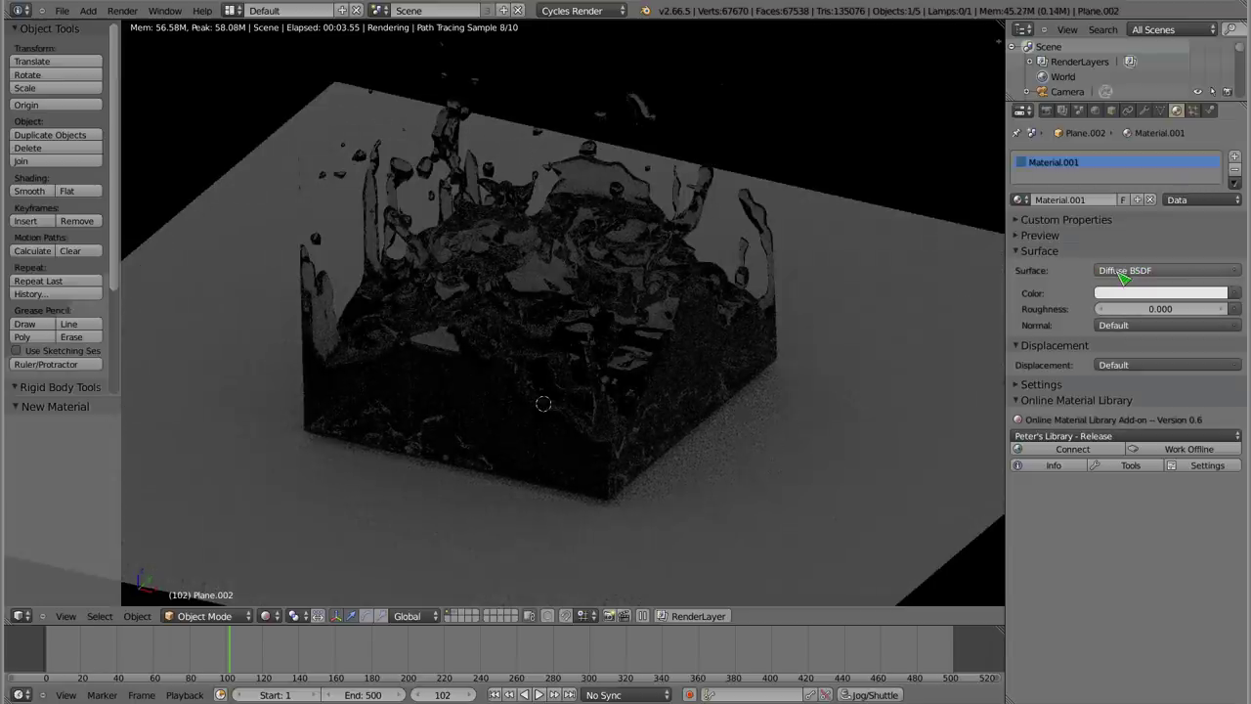
pyautogui.click(1123, 273)
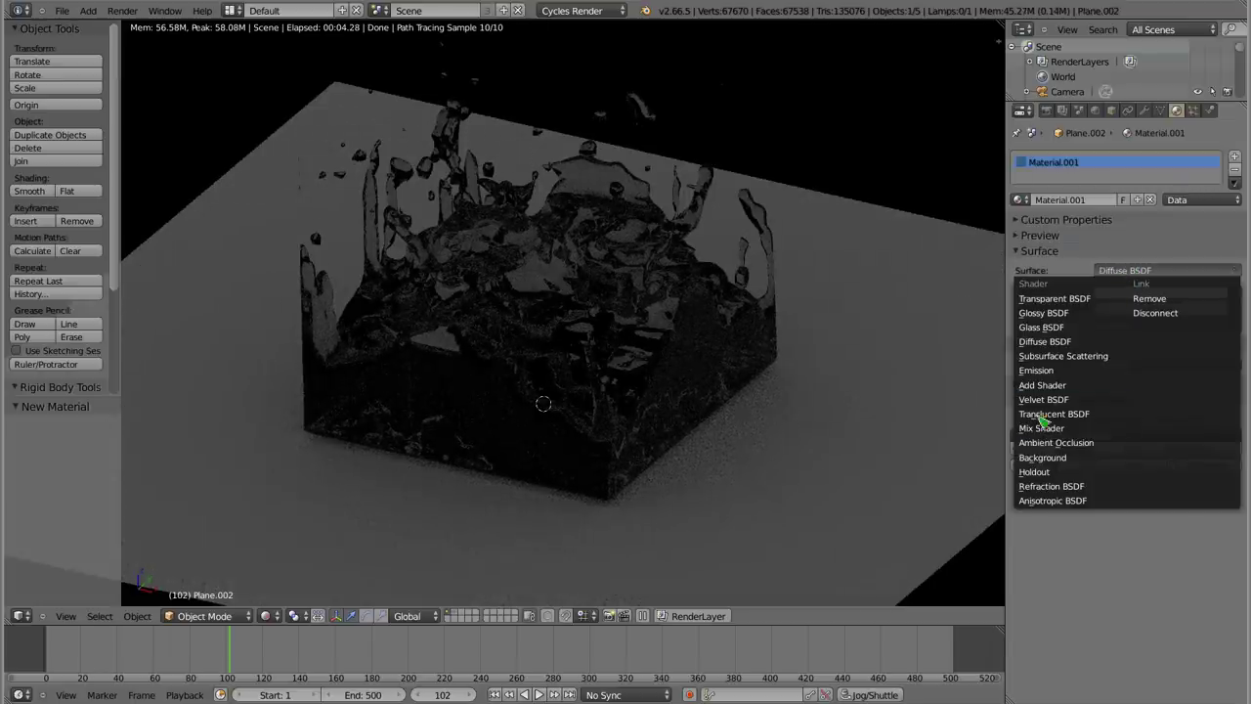
pyautogui.click(1040, 371)
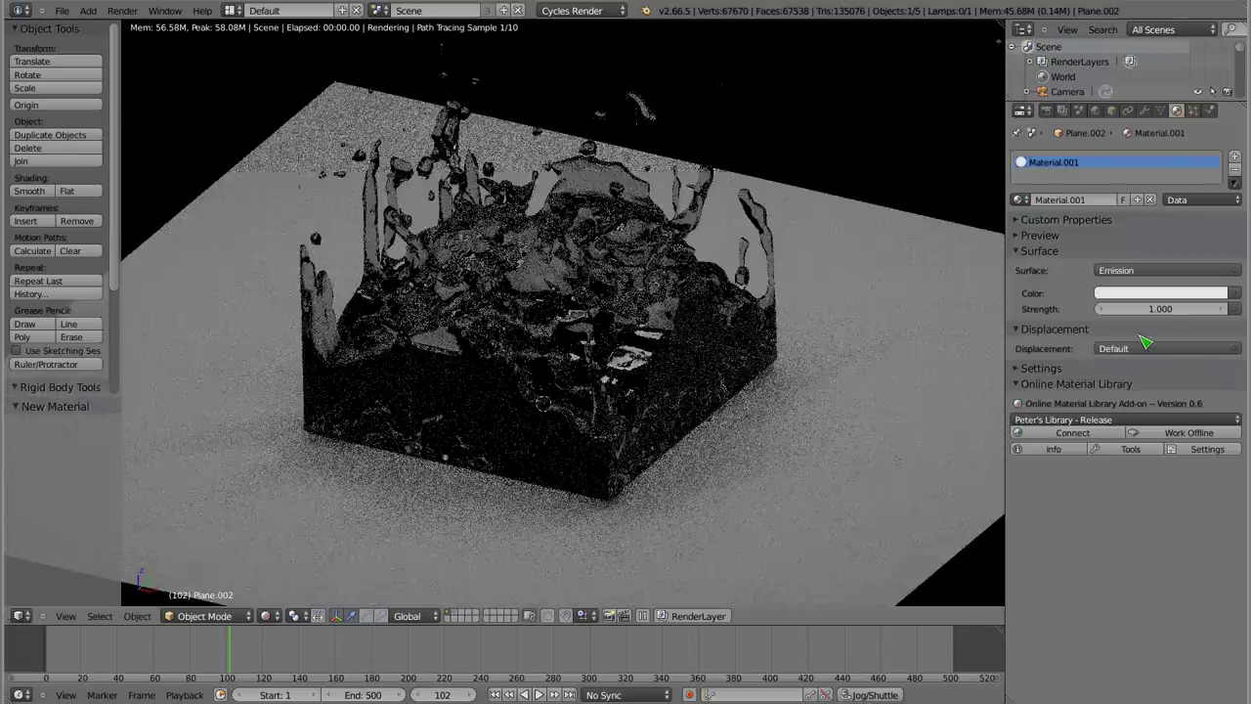
pyautogui.click(1165, 314)
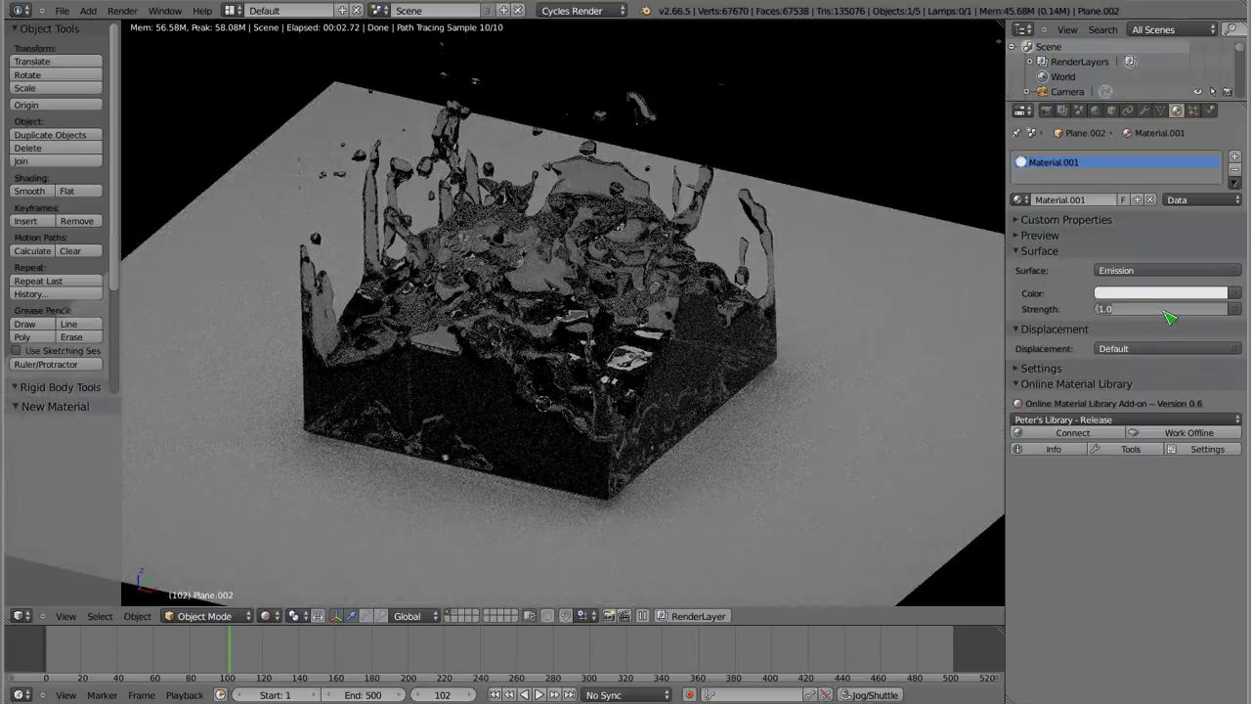
pyautogui.write('5')
pyautogui.press('Return')
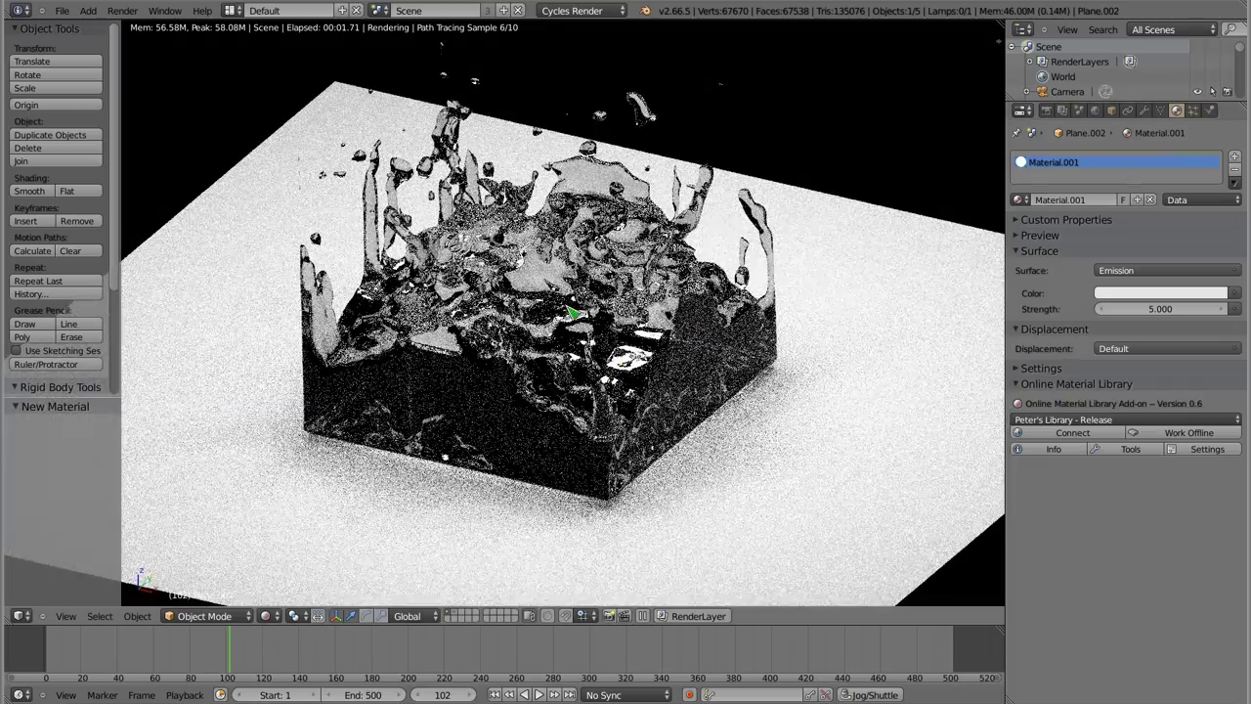
pyautogui.scroll(4, 594, 350)
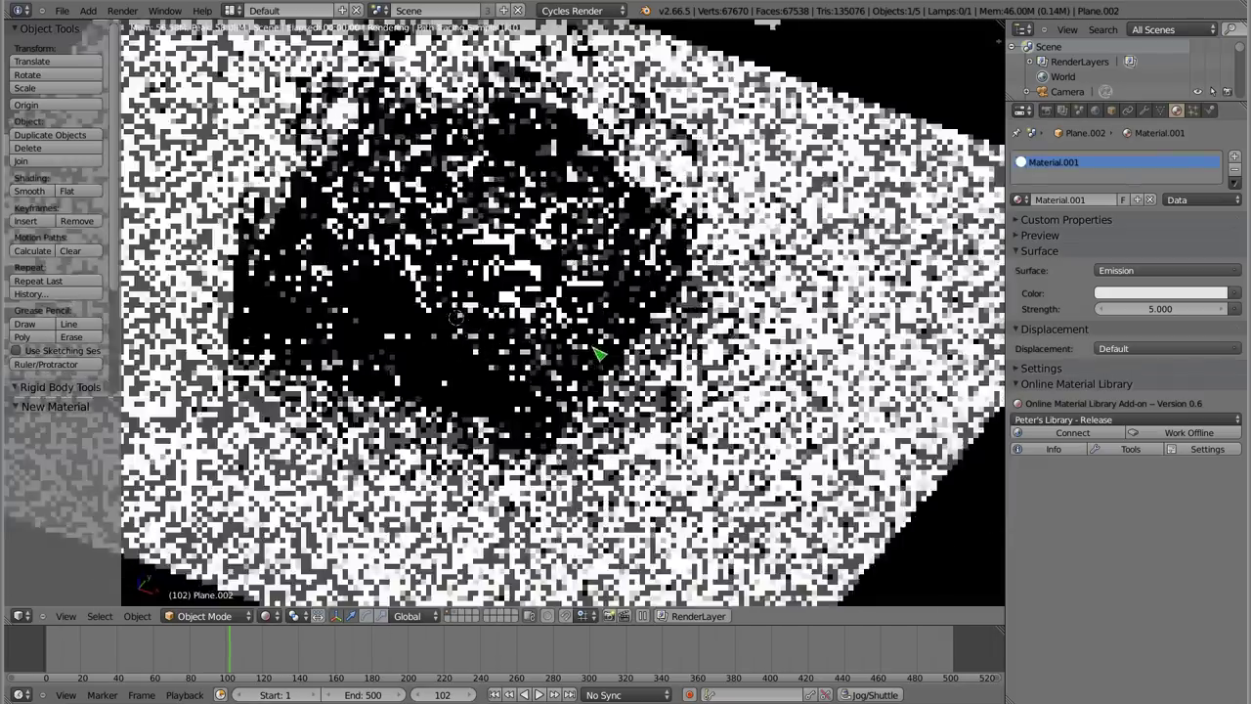
pyautogui.scroll(-3, 594, 350)
pyautogui.scroll(-1, 594, 350)
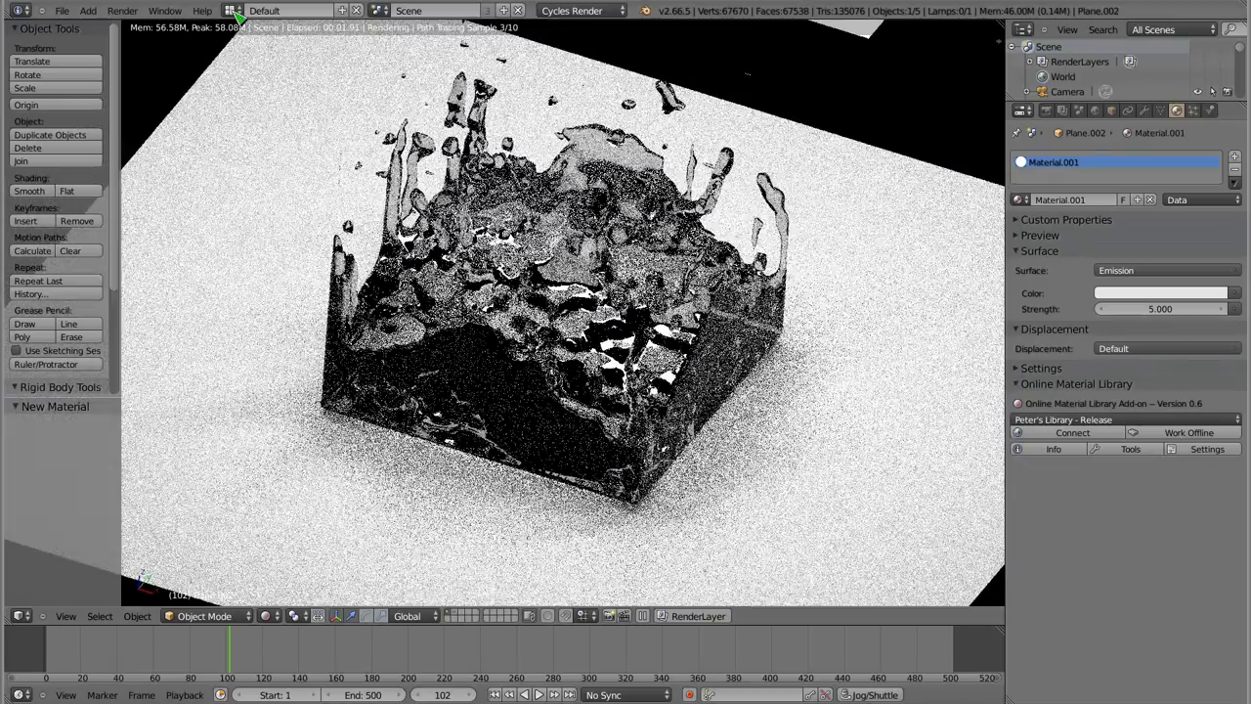
# - Switch to the Cycles screen layout with a rendered camera view in the right viewport
pyautogui.click(233, 11)
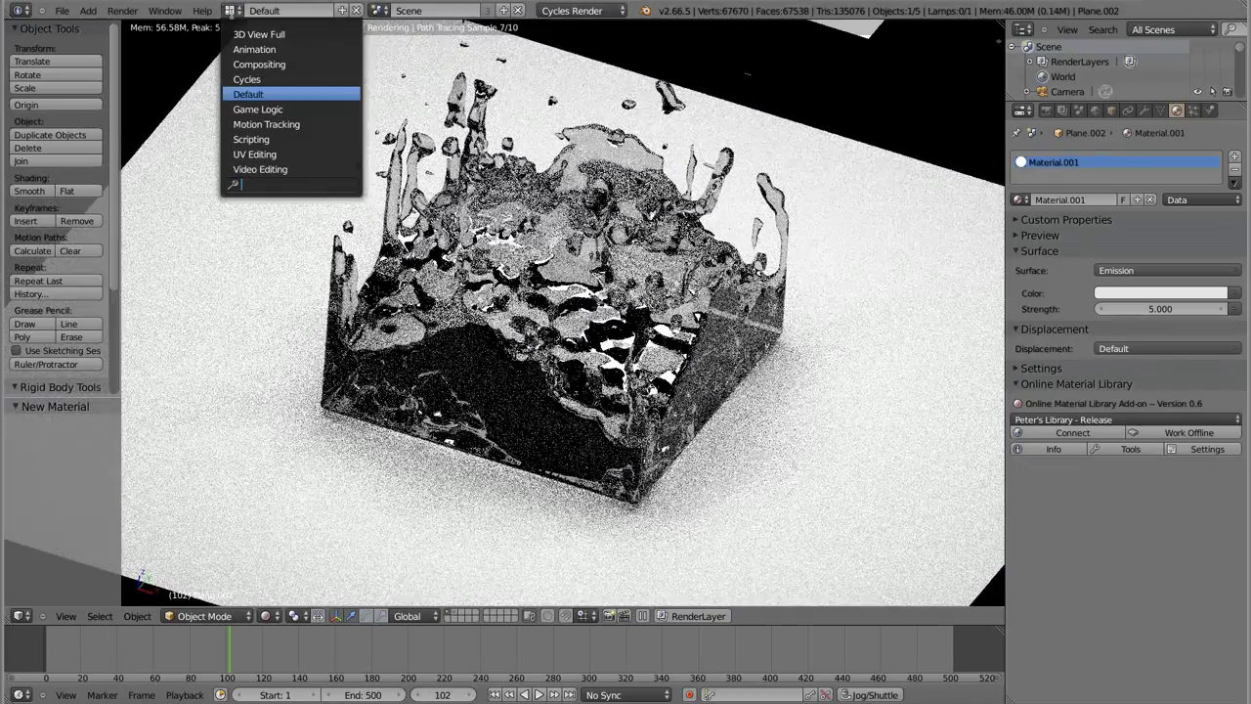
pyautogui.click(246, 79)
pyautogui.click(809, 323)
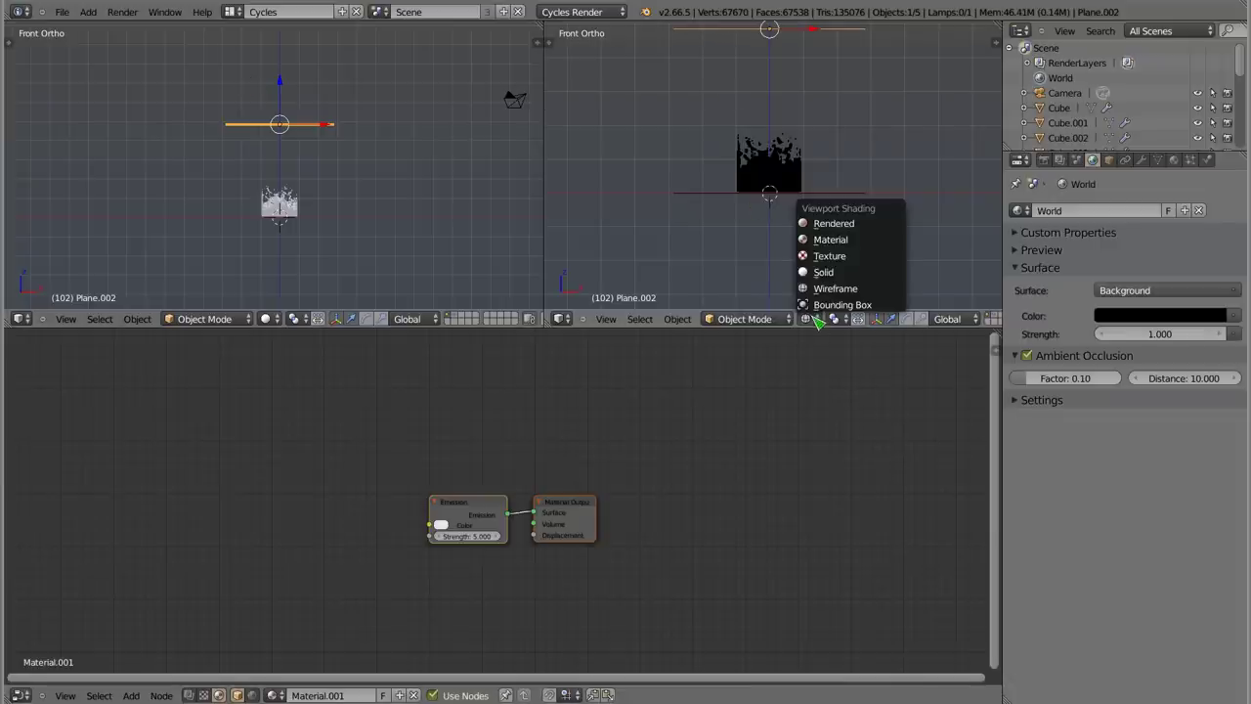
pyautogui.click(823, 224)
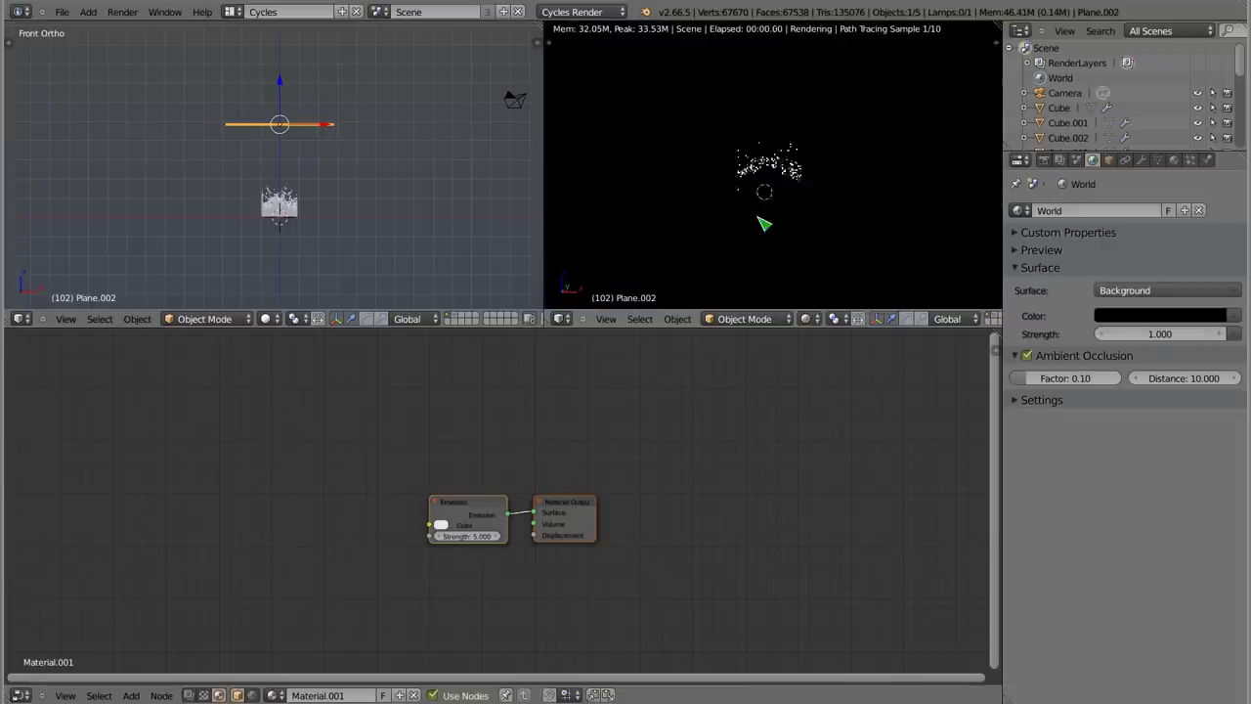
pyautogui.press('KP_0')
pyautogui.scroll(2, 779, 156)
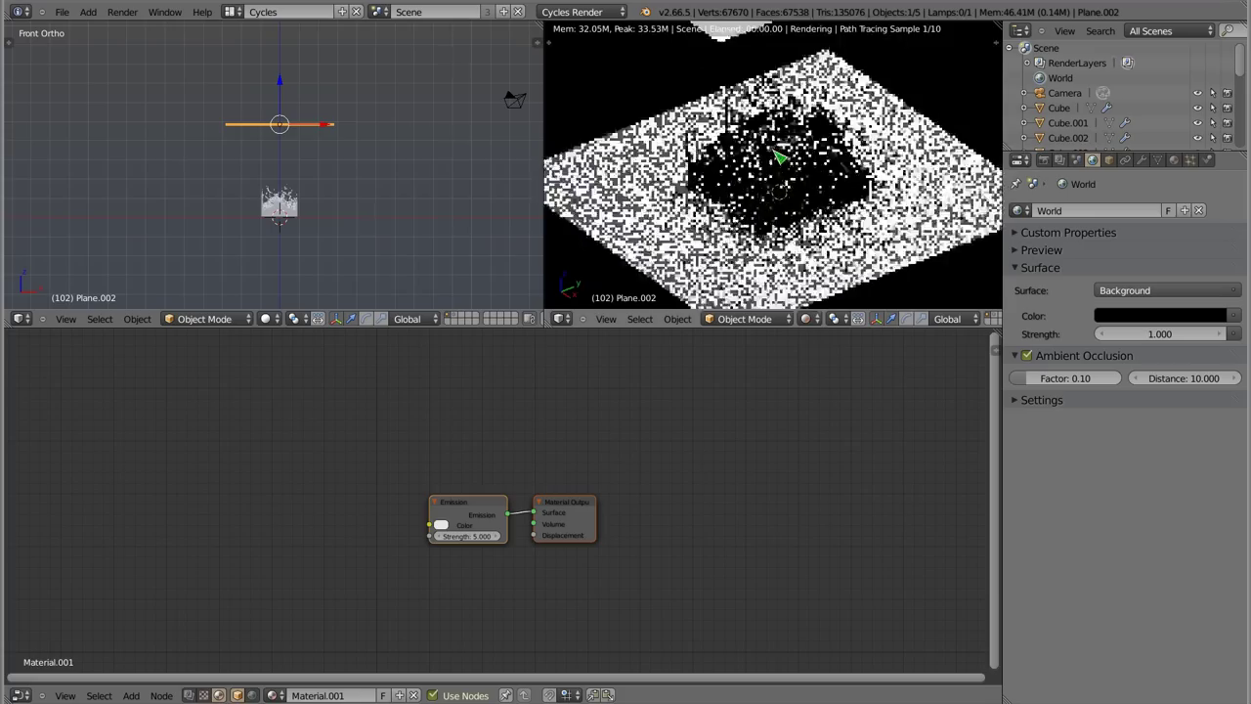
pyautogui.scroll(2, 771, 166)
pyautogui.scroll(2, 765, 181)
# - Play the fluid animation in the live preview and stop it back at frame 102
pyautogui.moveTo(762, 188); pyautogui.dragTo(787, 276, button='middle')
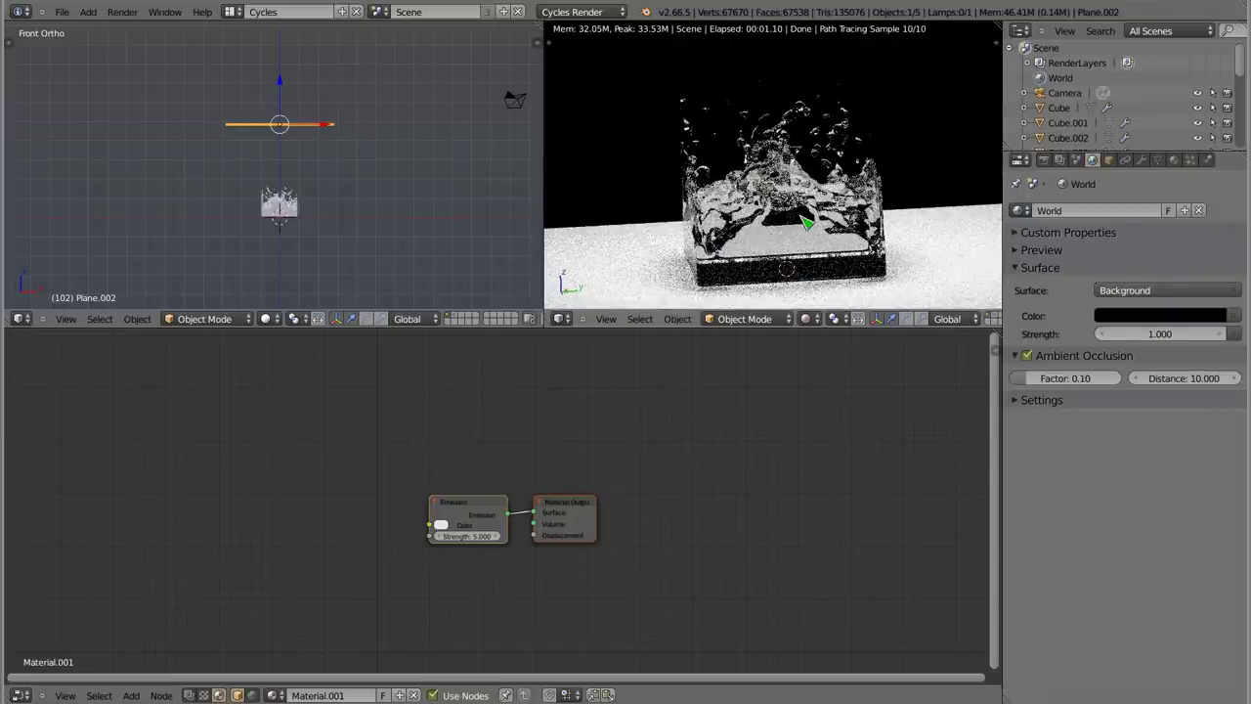
pyautogui.scroll(2, 276, 229)
pyautogui.scroll(3, 287, 215)
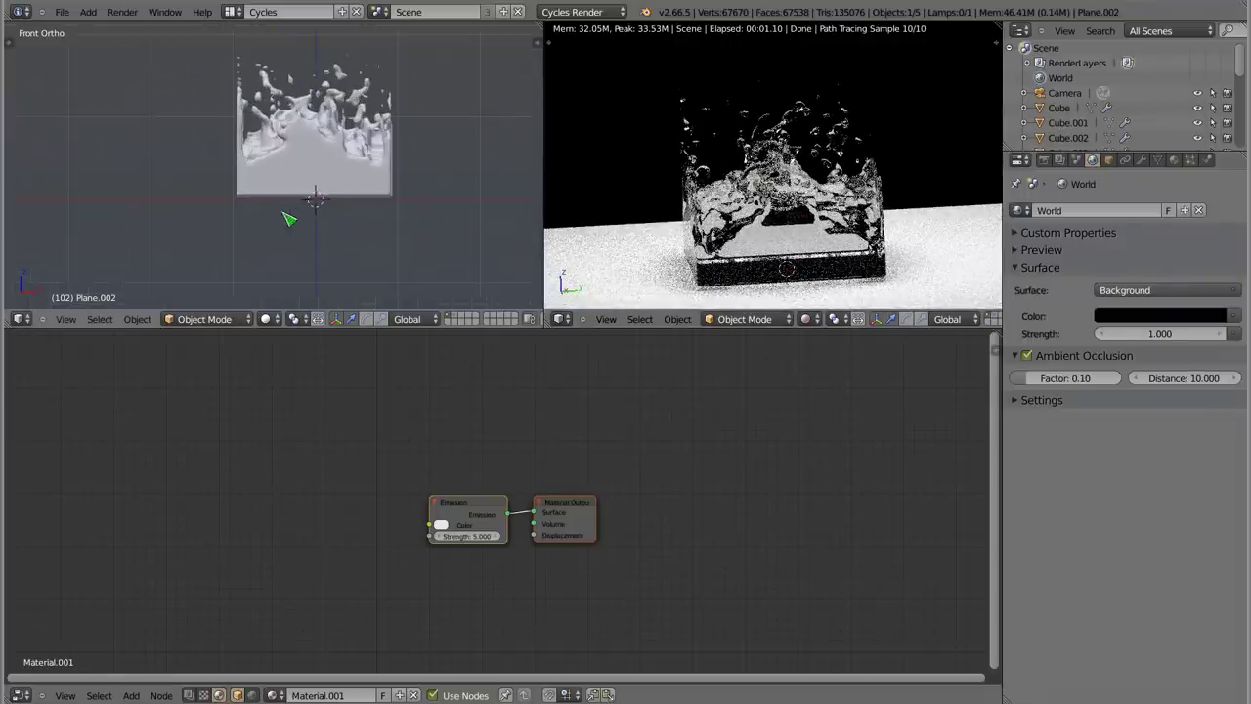
pyautogui.scroll(2, 296, 201)
pyautogui.scroll(1, 284, 196)
pyautogui.scroll(1, 289, 199)
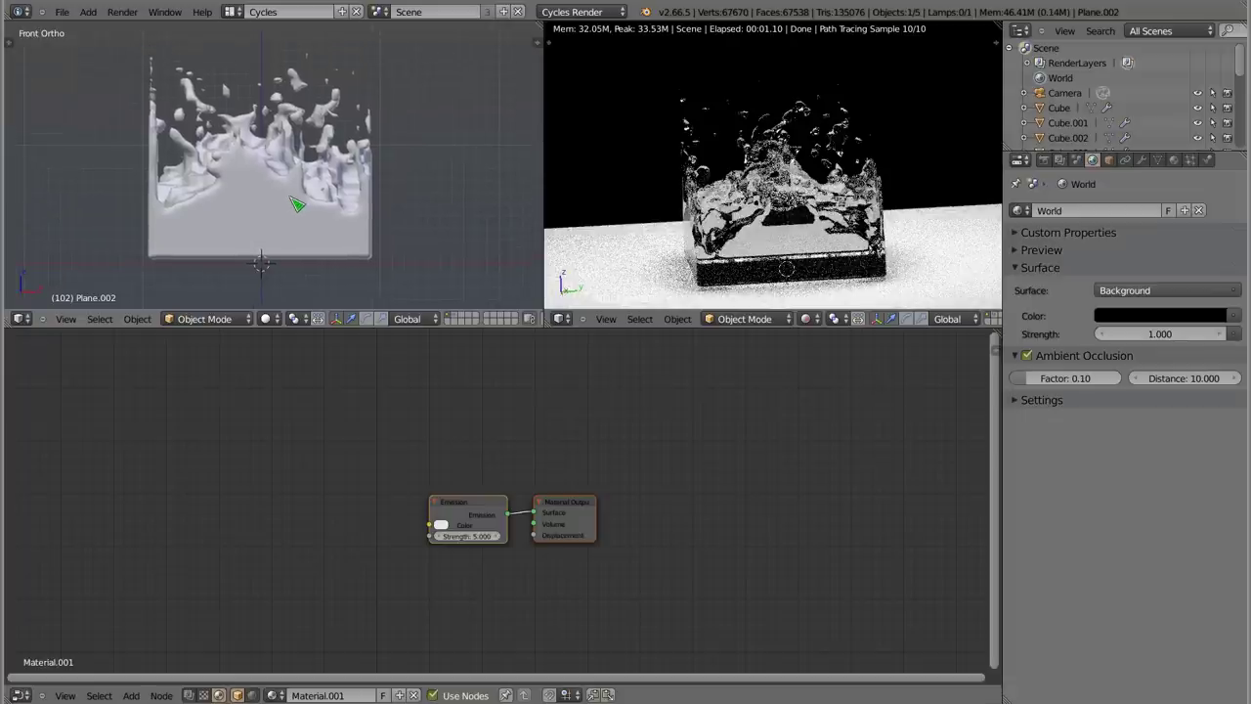
pyautogui.hotkey('alt', 'a')
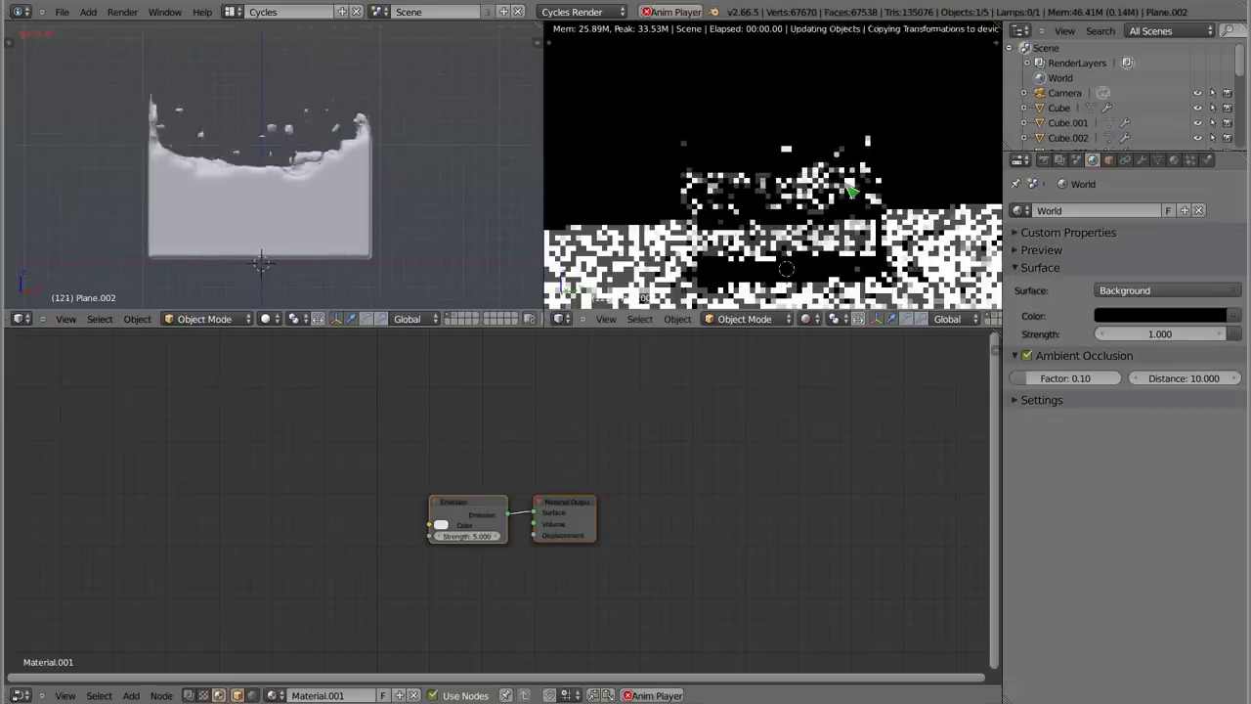
pyautogui.press('Escape')
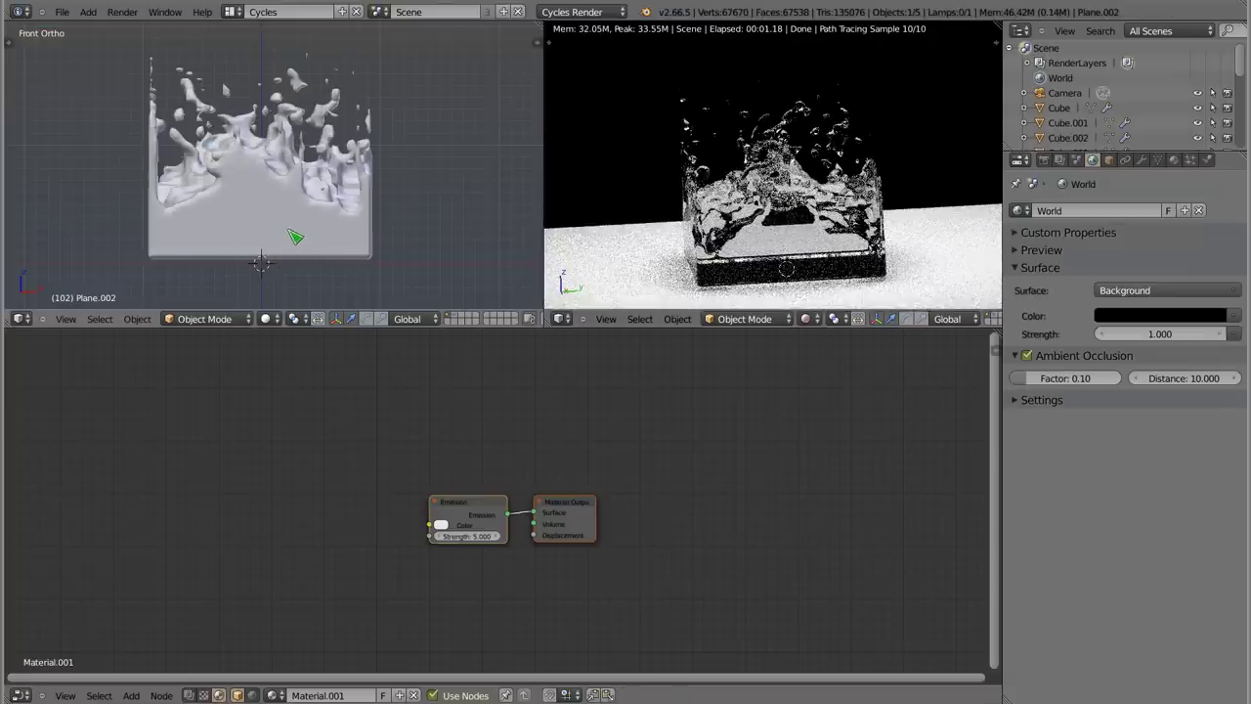
pyautogui.moveTo(324, 207)
pyautogui.mouseDown(button='middle')
pyautogui.moveTo(388, 224)
pyautogui.moveTo(377, 204)
pyautogui.mouseUp(button='middle')
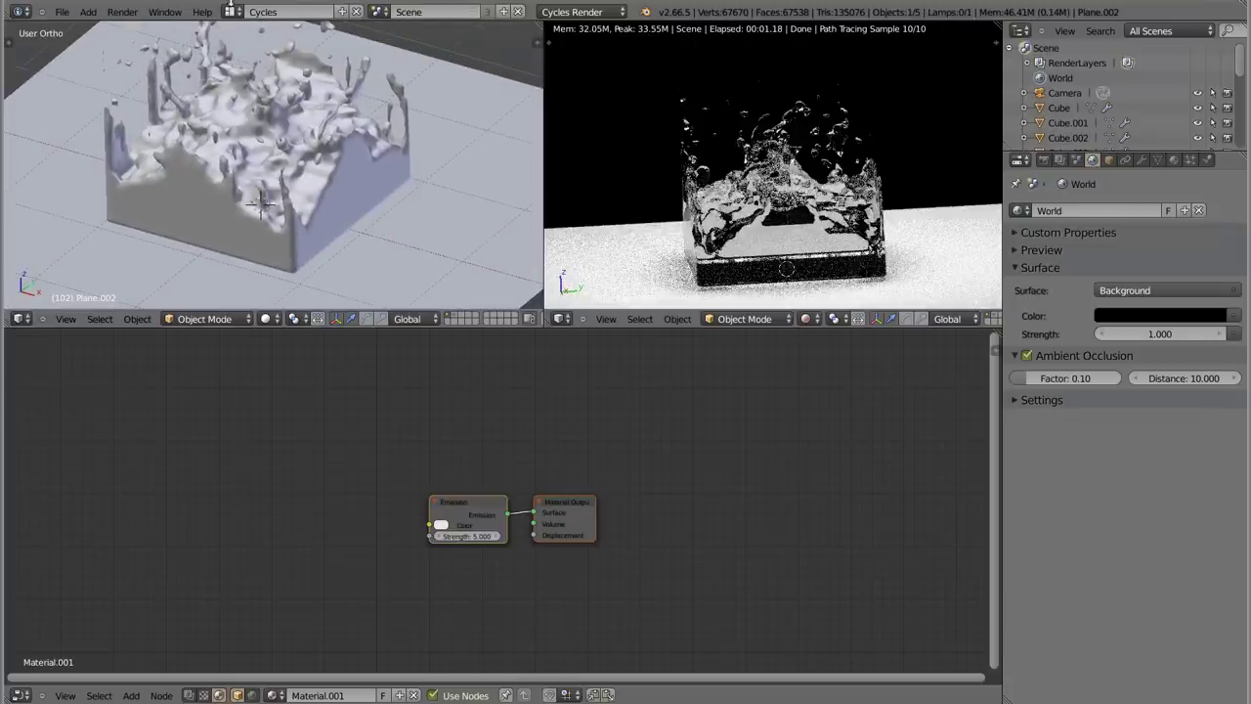
pyautogui.click(229, 11)
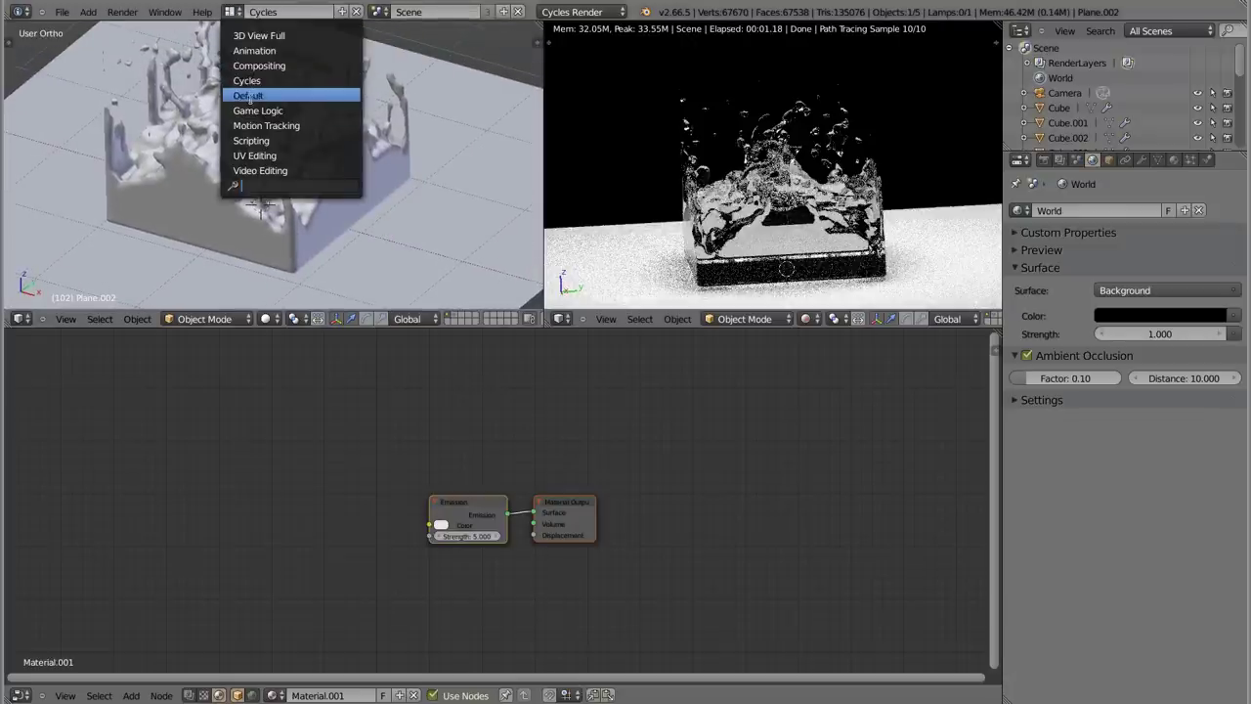
# - Return to the Default layout with the viewport in solid shading
pyautogui.click(257, 103)
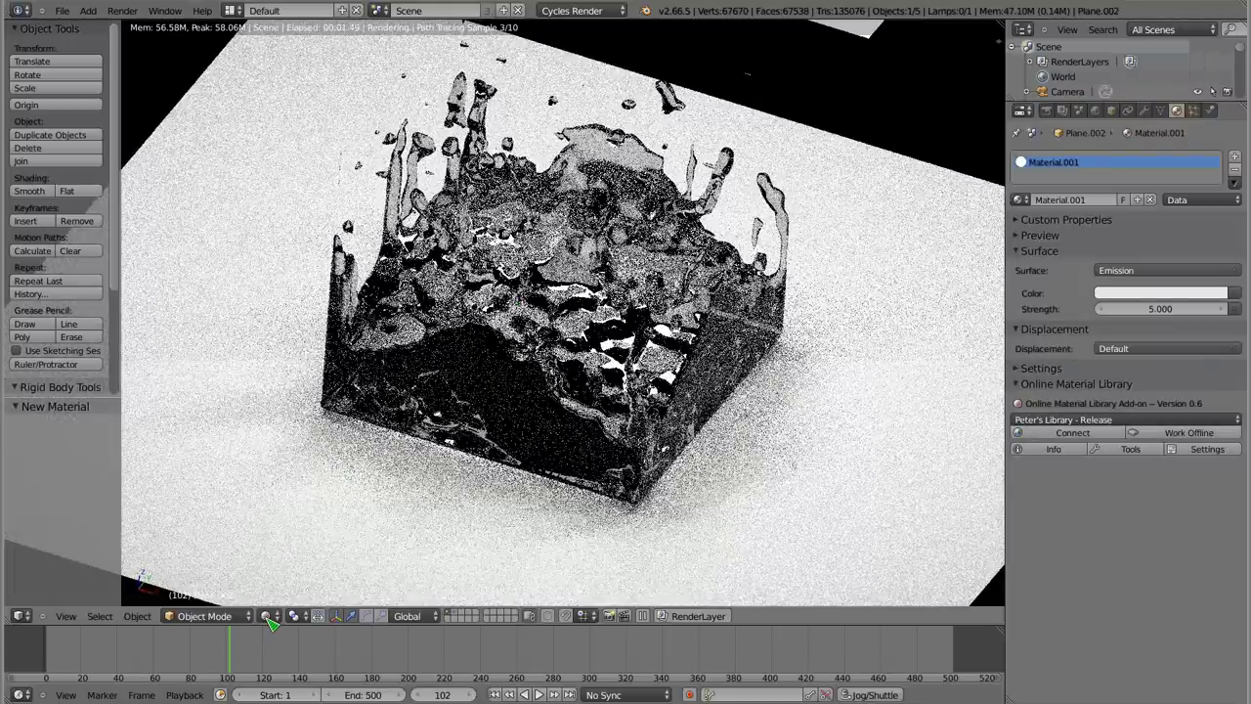
pyautogui.click(268, 615)
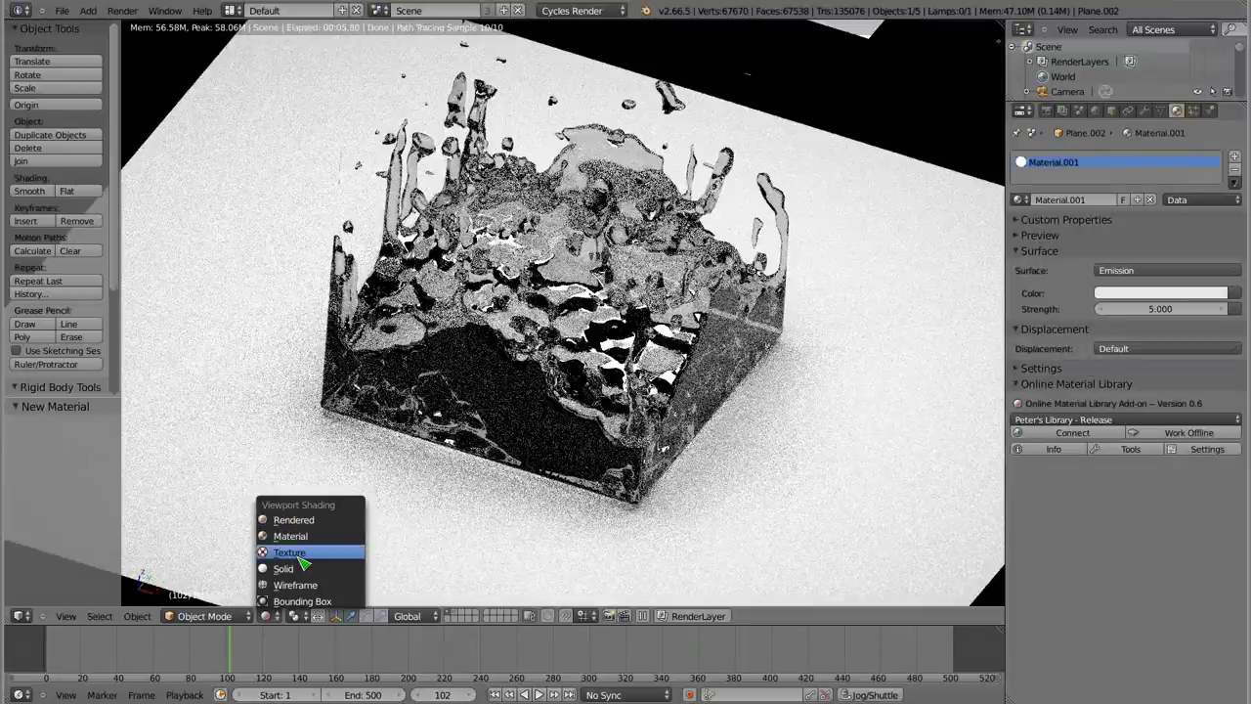
pyautogui.click(295, 569)
pyautogui.moveTo(488, 361); pyautogui.dragTo(525, 393, button='middle')
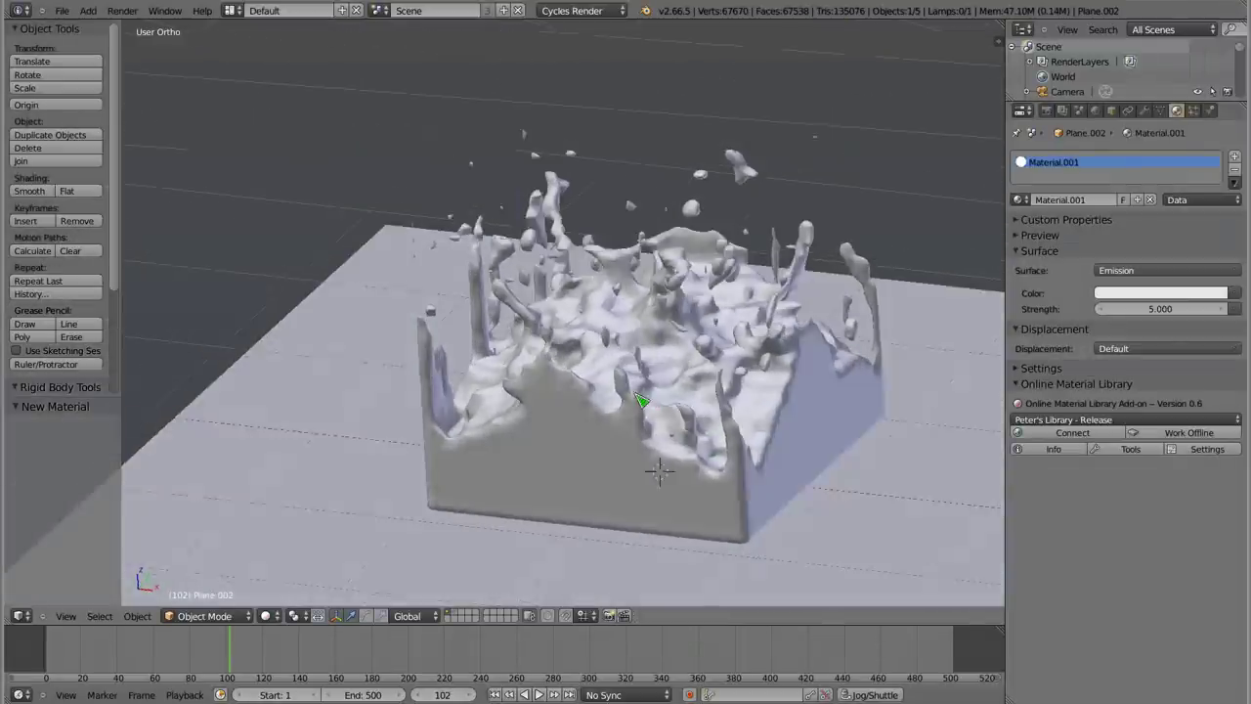
# - Select the fluid domain Cube.012, start deleting it, and open a terminal
pyautogui.rightClick(526, 392)
pyautogui.press('x')
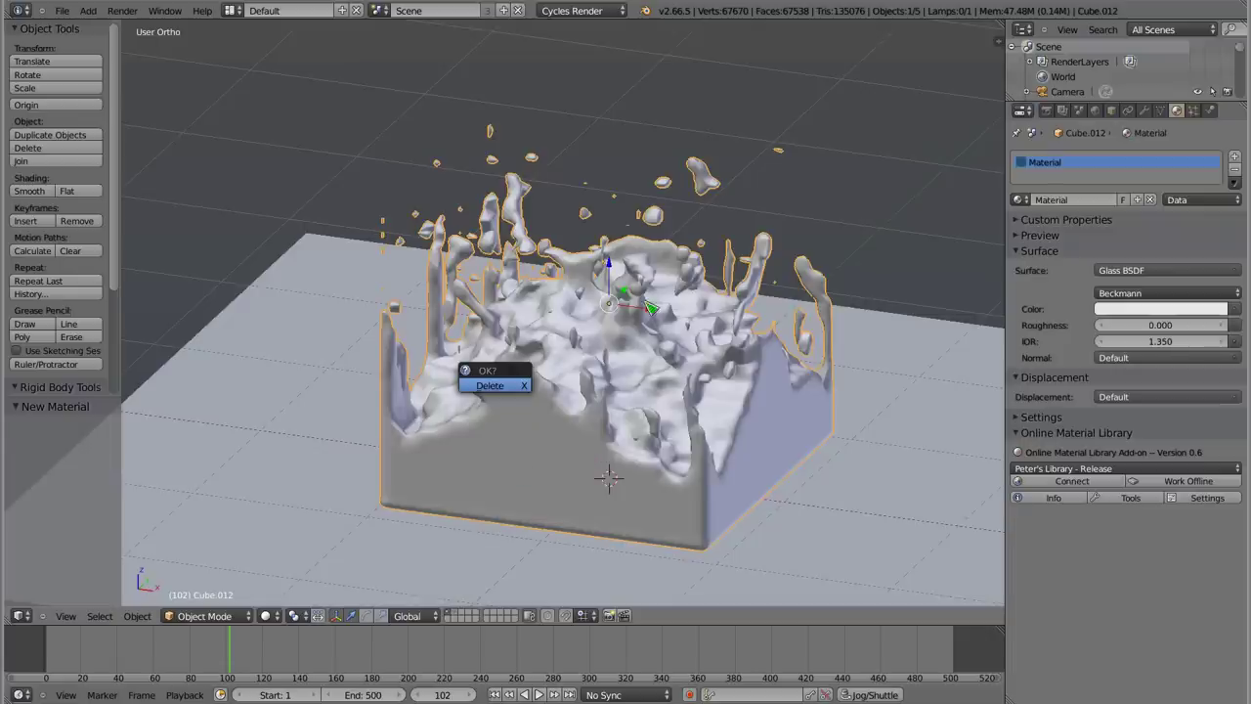
pyautogui.hotkey('ctrl', 'alt', 't')
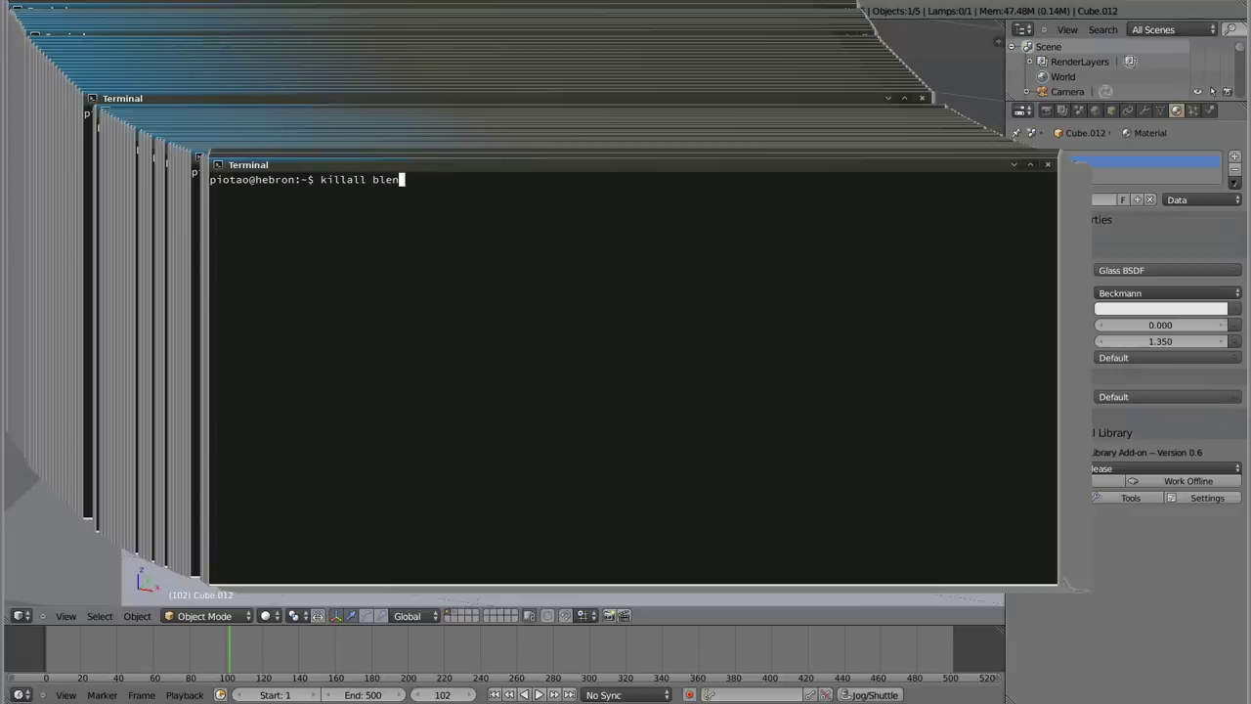
pyautogui.write('killall blender')
# - Run 'killall blender' in the terminal, then relaunch Blender with the 'blender' command
pyautogui.press('Return')
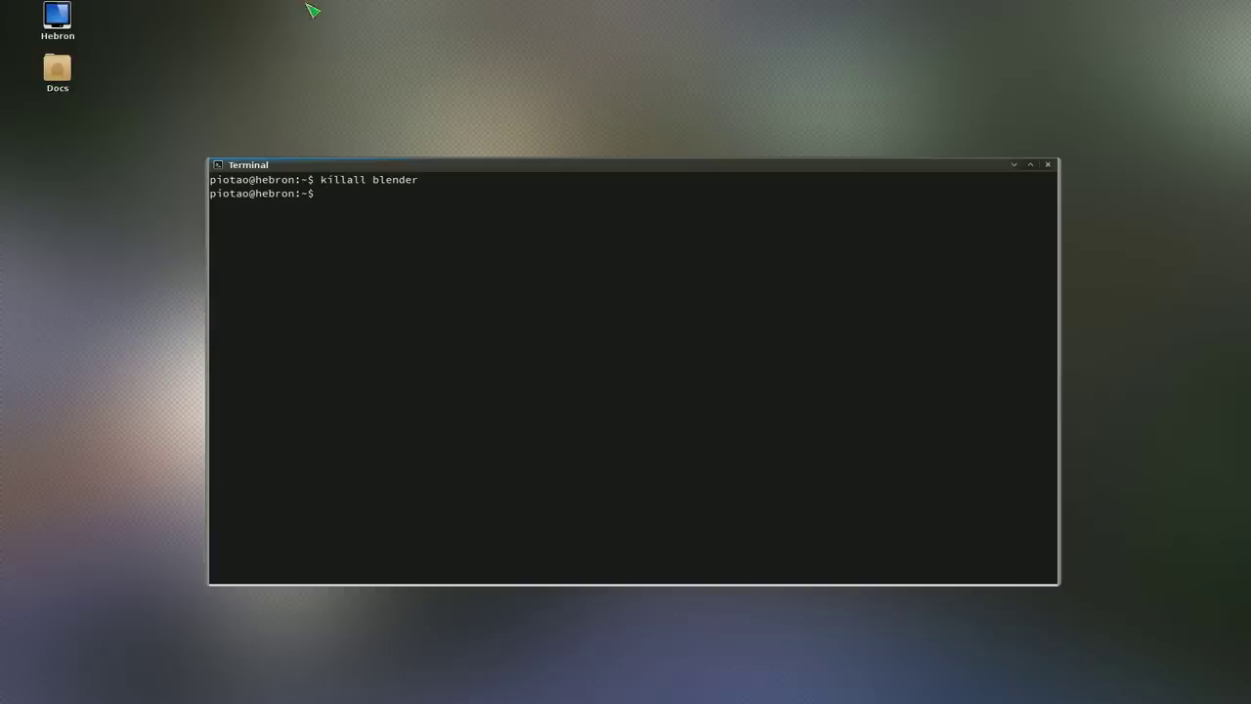
pyautogui.write('blender')
pyautogui.press('Return')
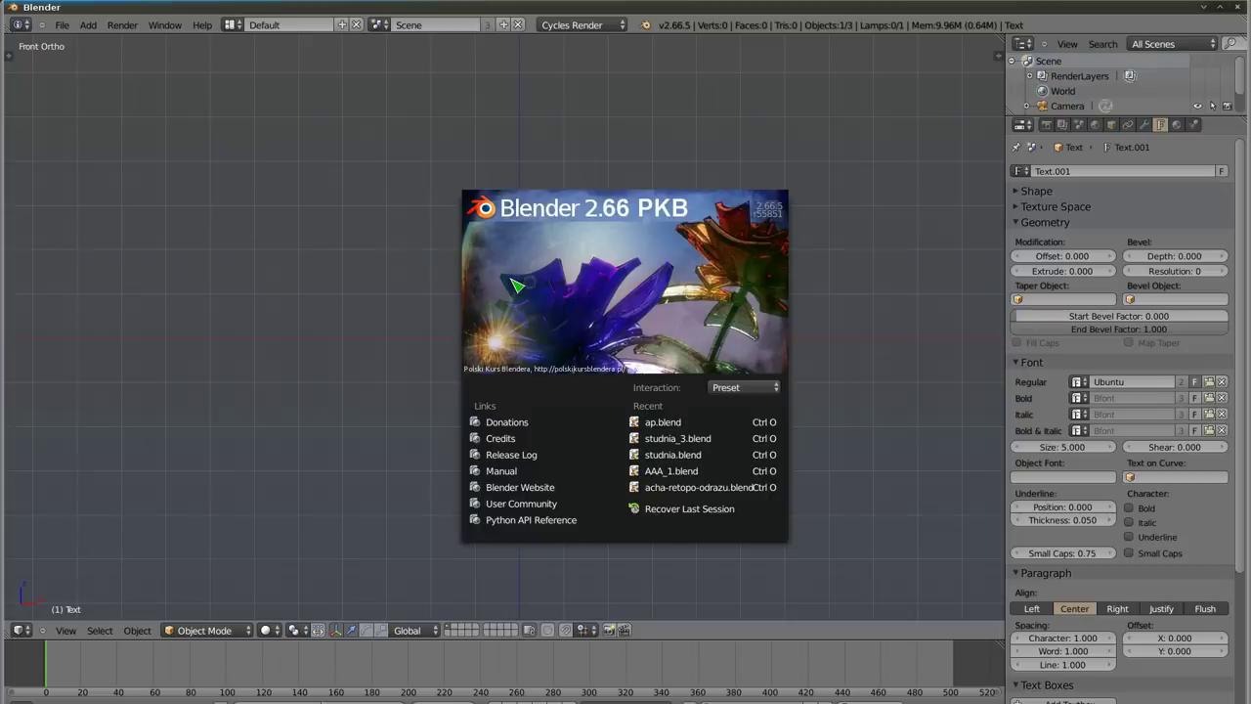
# - Dismiss the splash screen, delete the default Text object, and tilt the view onto the grid
pyautogui.click(666, 289)
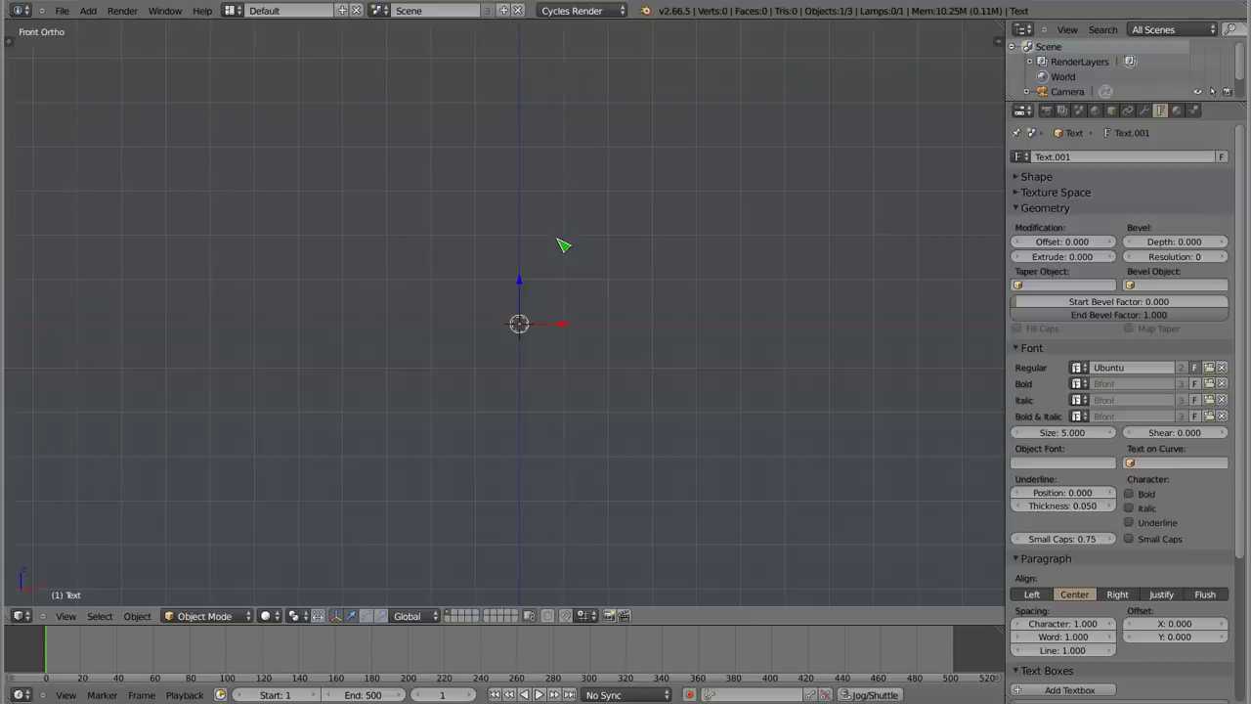
pyautogui.press('x')
pyautogui.click(583, 313)
pyautogui.moveTo(558, 316)
pyautogui.mouseDown(button='middle')
pyautogui.moveTo(501, 381)
pyautogui.moveTo(523, 380)
pyautogui.mouseUp(button='middle')
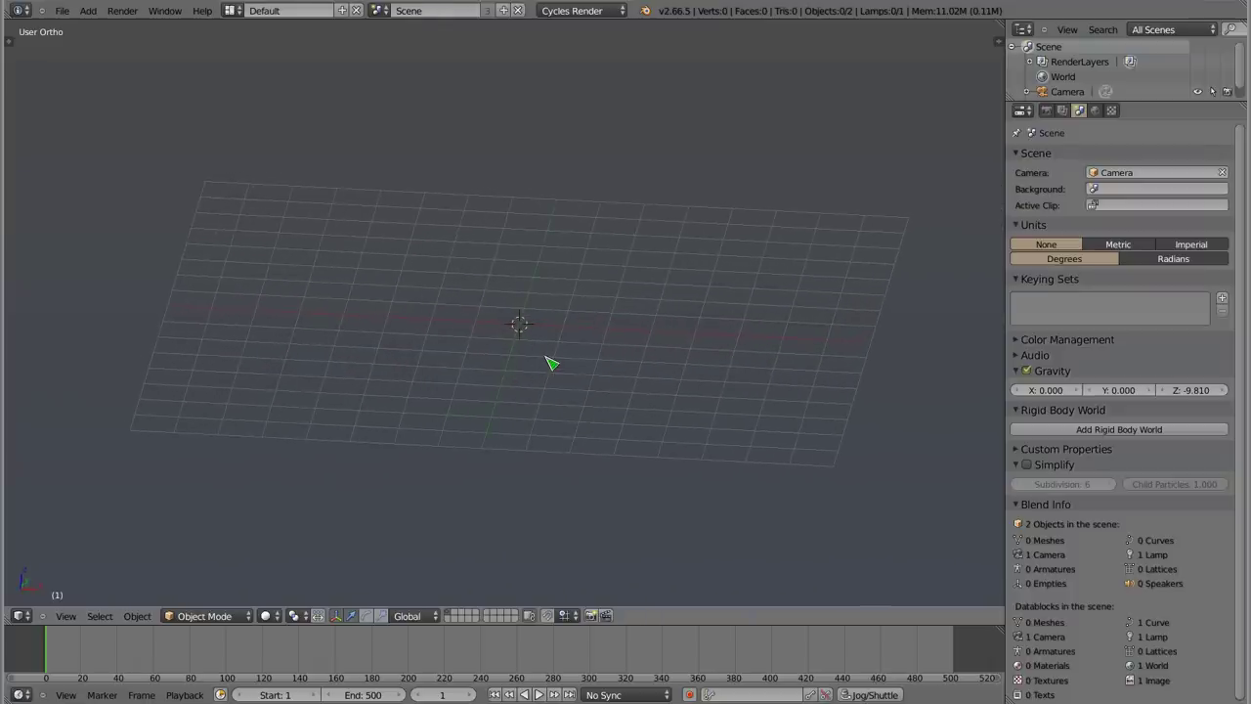
# - Bring up the spacebar quick command menu in the 3D view
pyautogui.press('space')
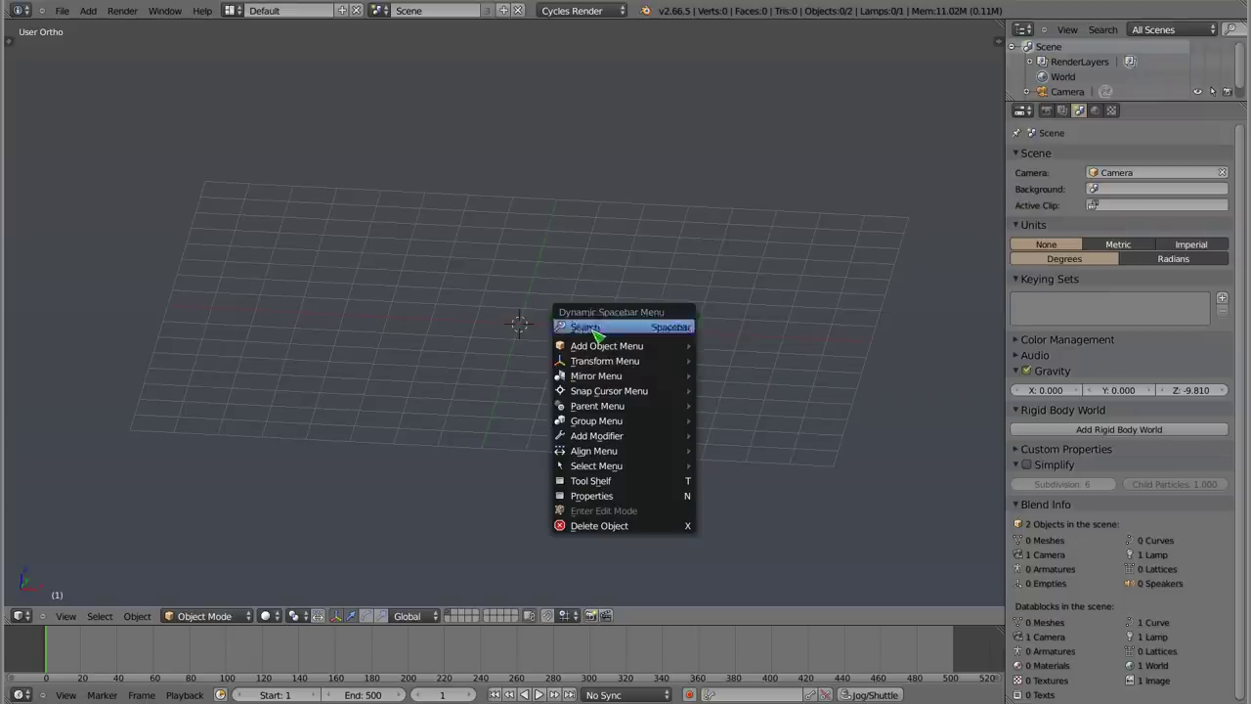
pyautogui.press('space')
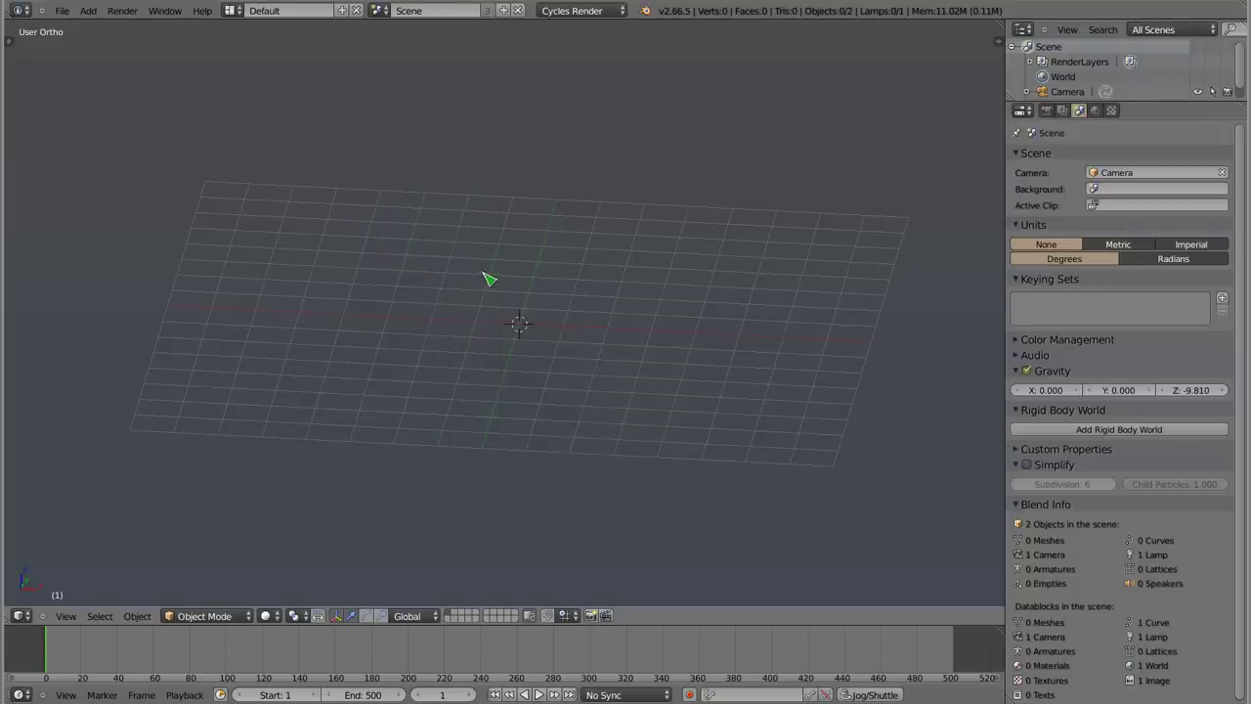
pyautogui.press('space')
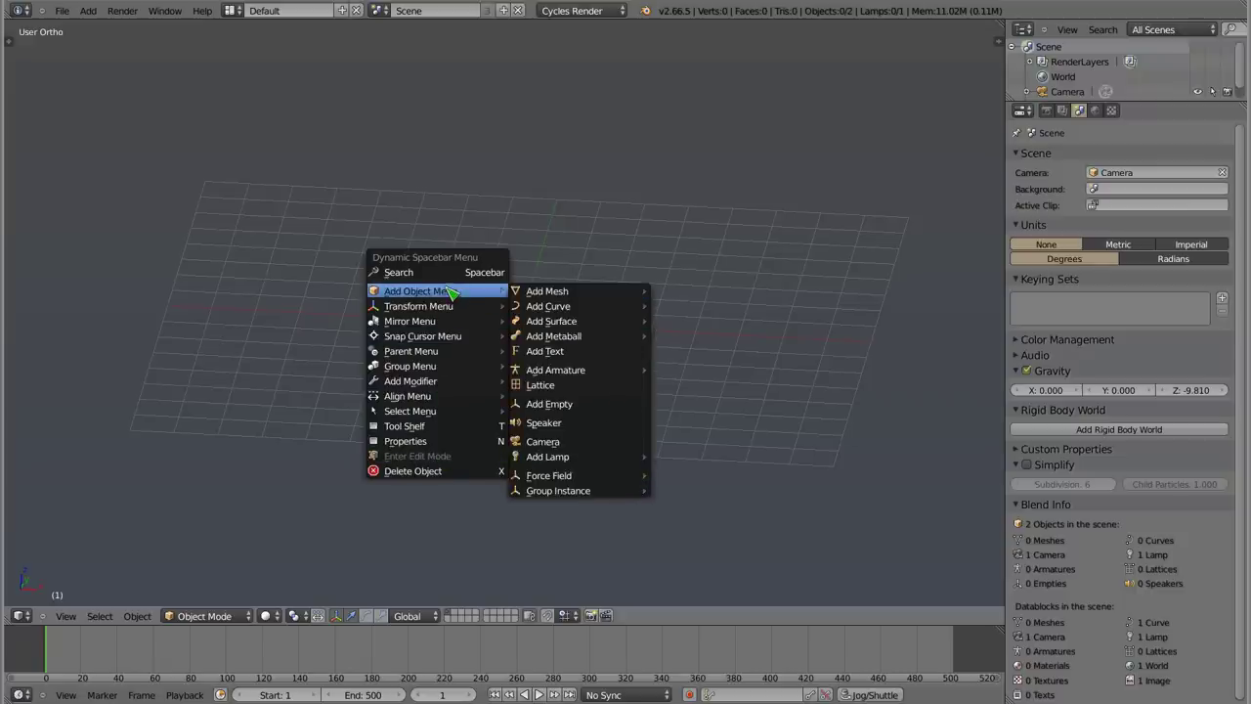
# - Turn off the '3D View: Dynamic Spacebar Menu' add-on so Space shows the plain operator search
pyautogui.hotkey('ctrl', 'alt', 'u')
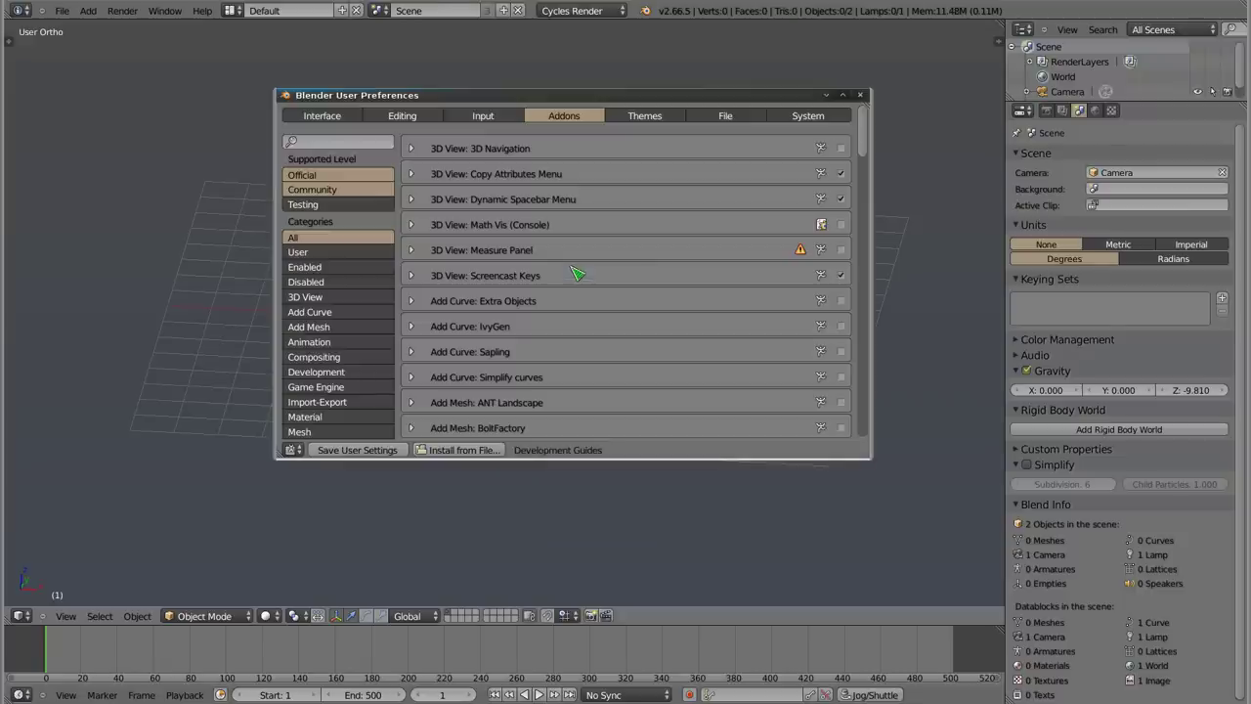
pyautogui.moveTo(769, 452); pyautogui.dragTo(869, 493)
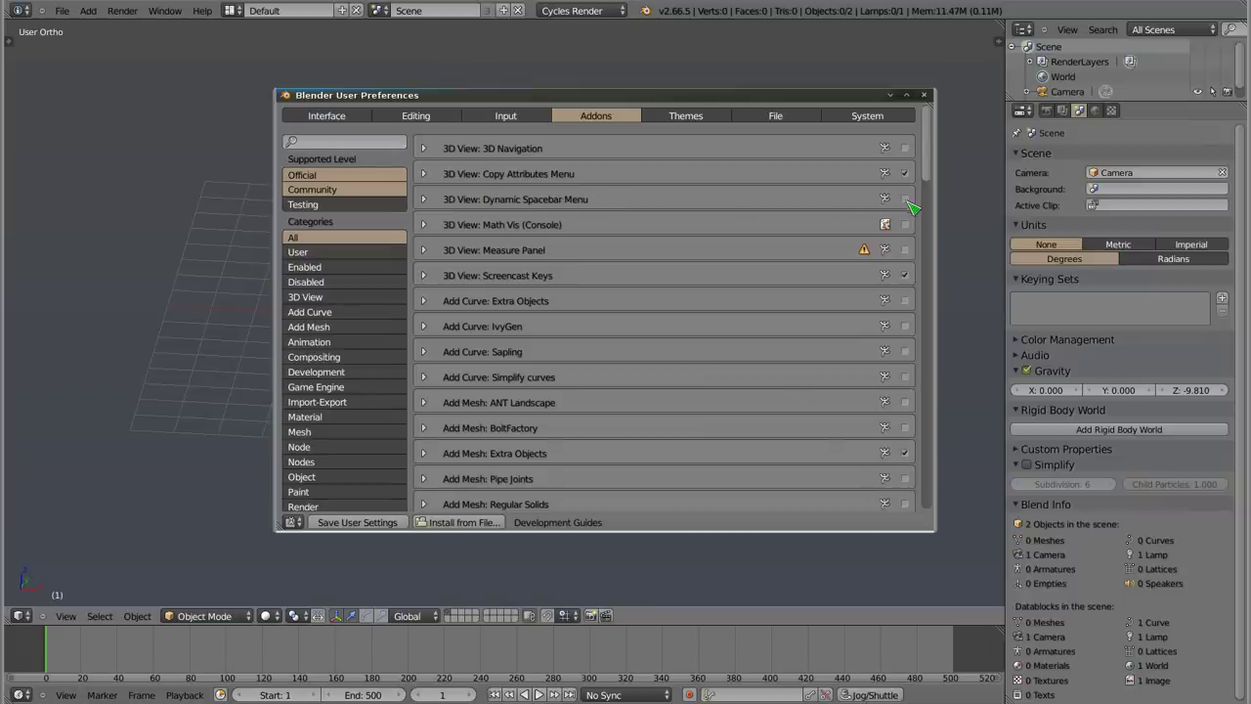
pyautogui.click(924, 95)
pyautogui.press('space')
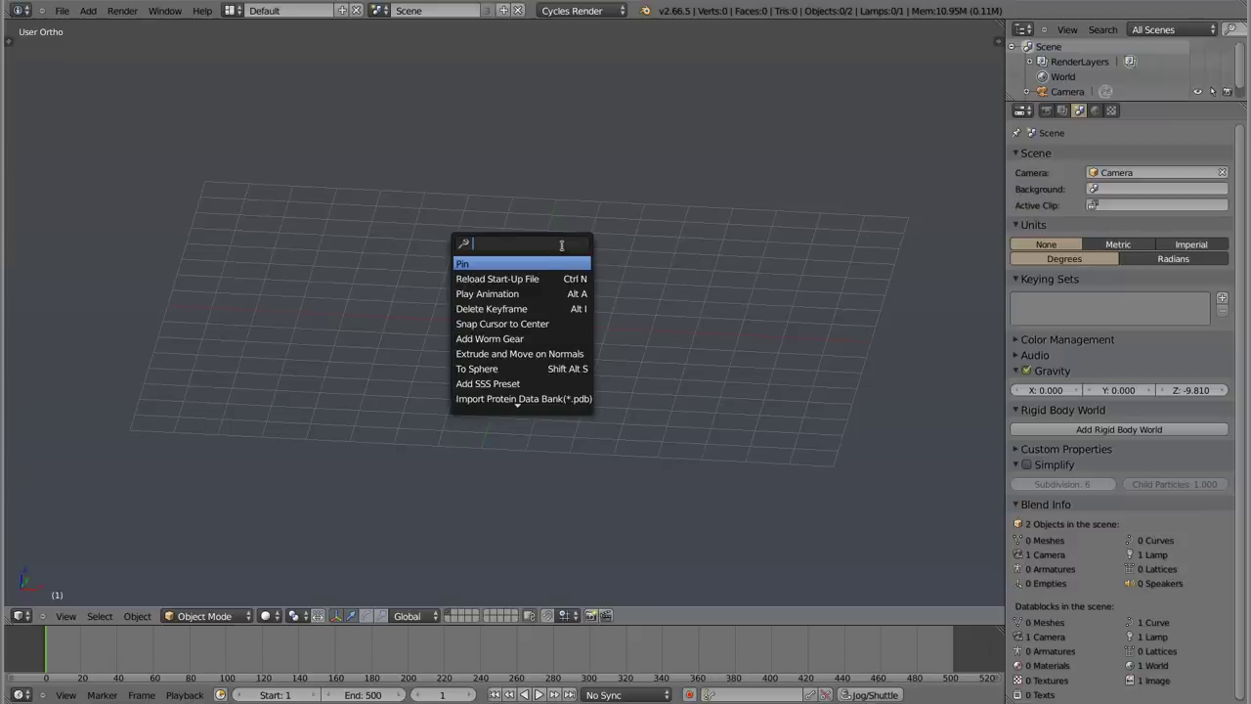
# - Add a cube at the origin and convert it with Quick Fluid from the operator search
pyautogui.write('qu')
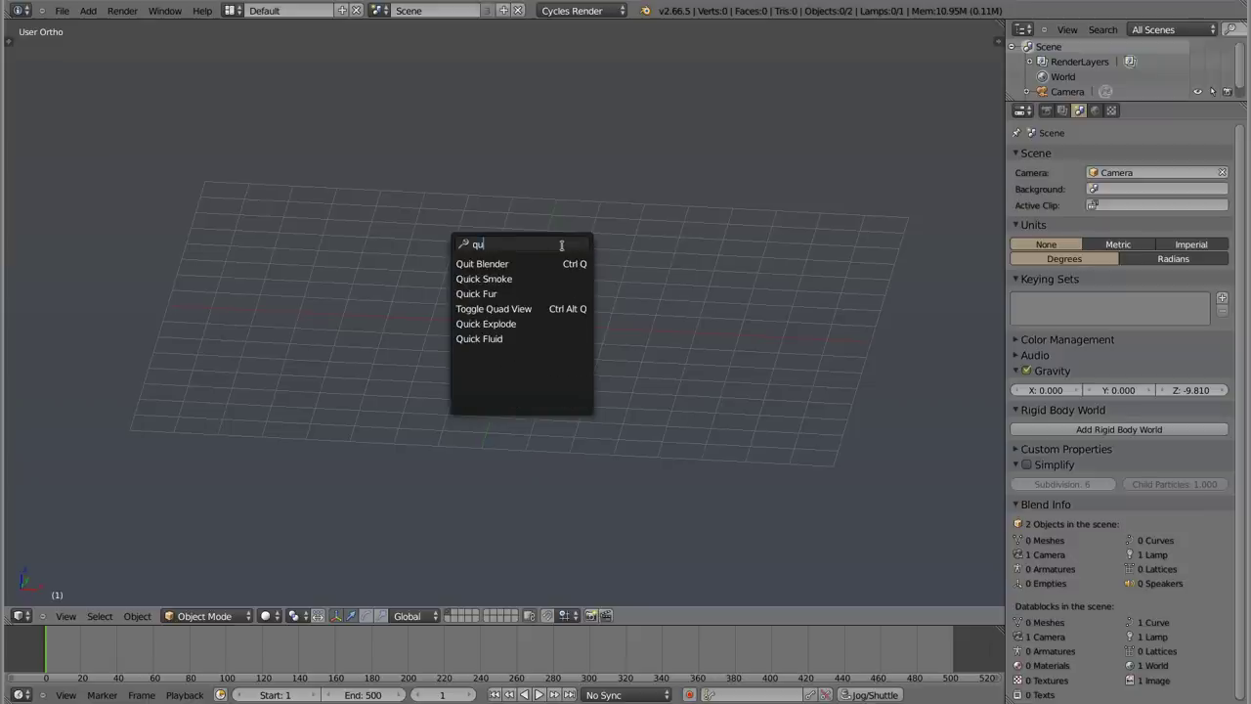
pyautogui.write('i')
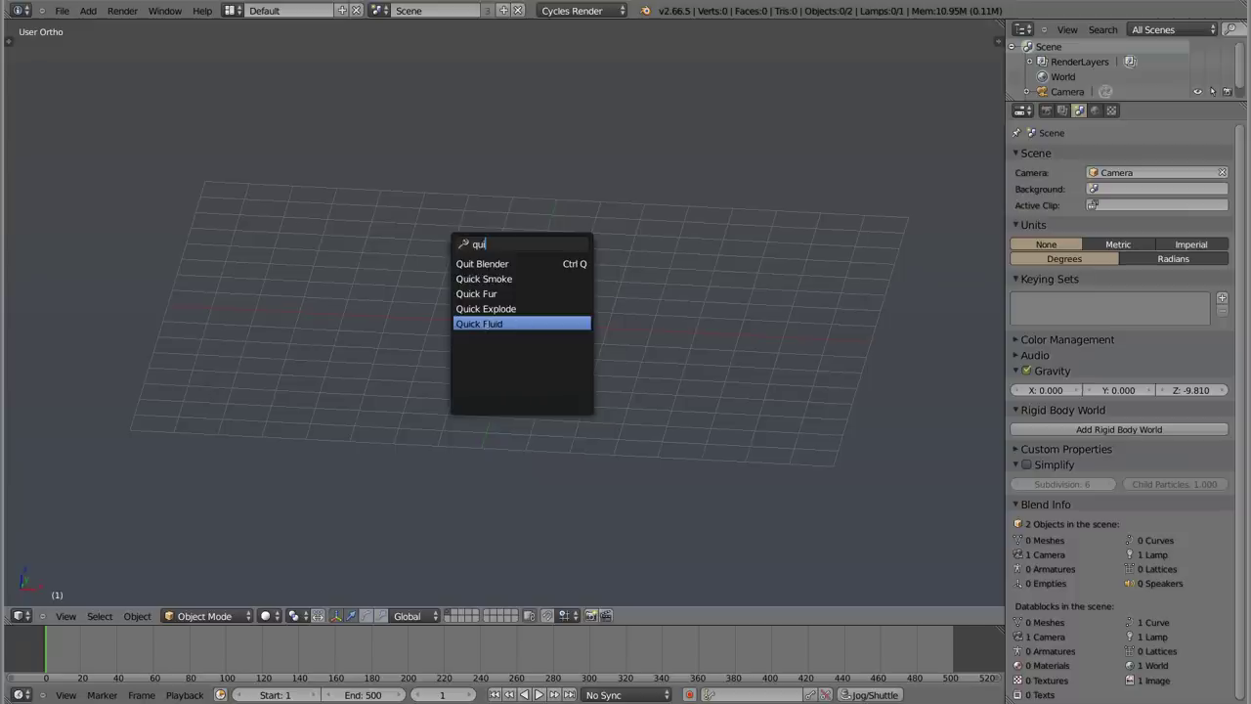
pyautogui.click(512, 325)
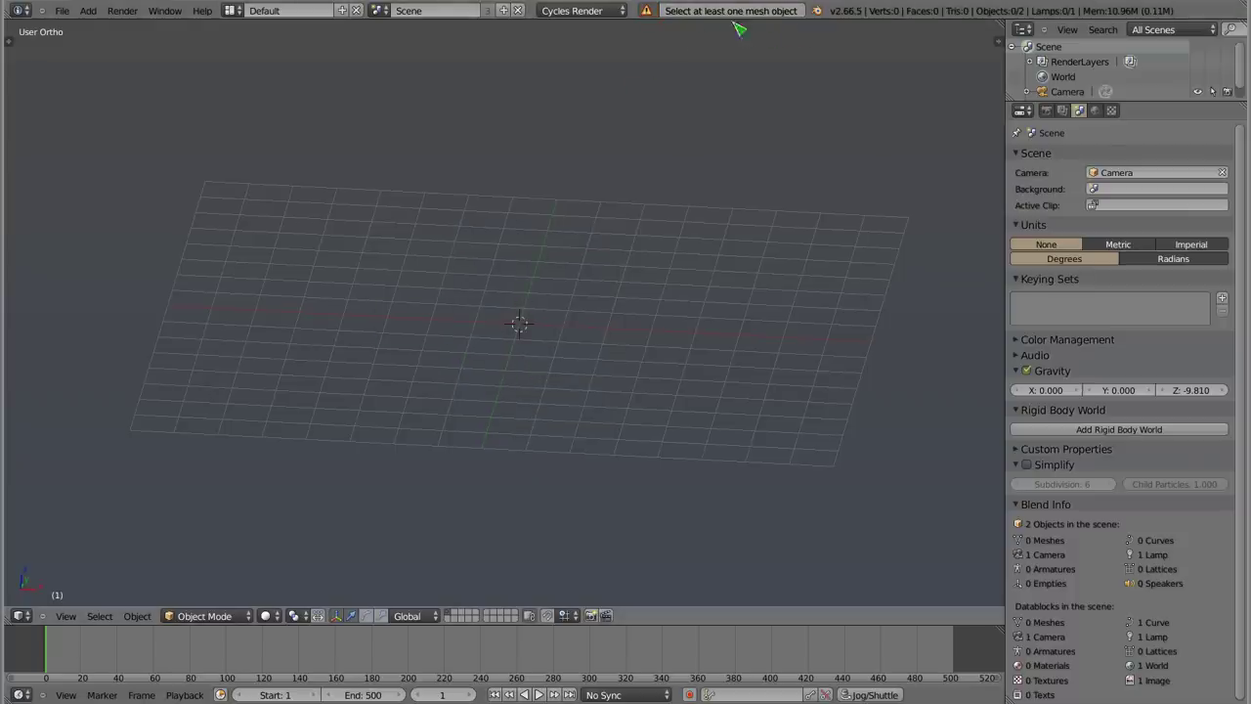
pyautogui.hotkey('shift', 'a')
pyautogui.moveTo(459, 264)
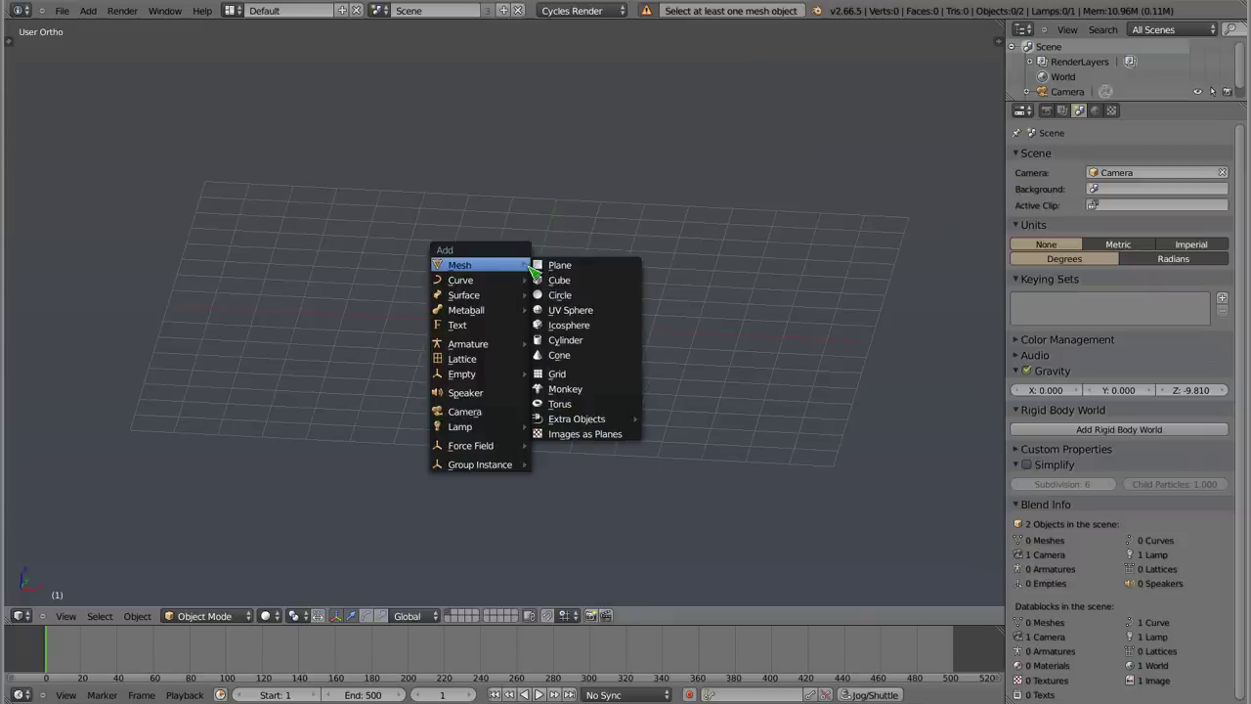
pyautogui.click(562, 283)
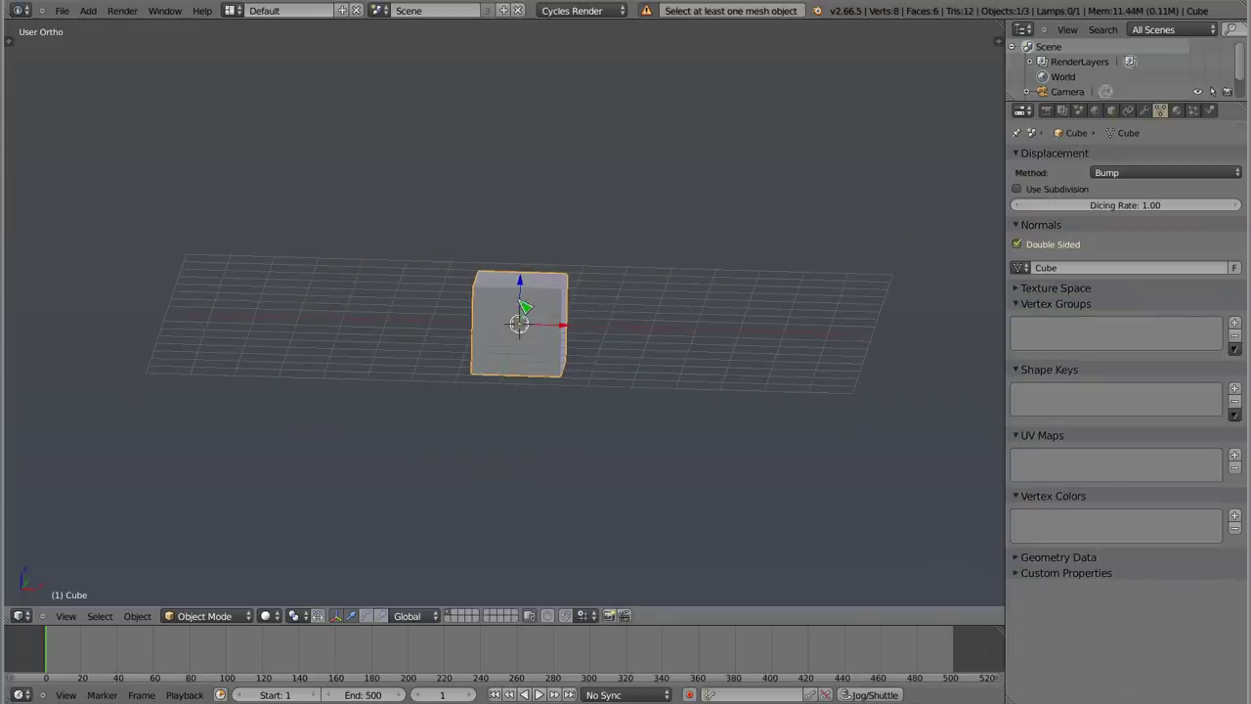
pyautogui.moveTo(535, 268)
pyautogui.mouseDown(button='middle')
pyautogui.moveTo(482, 291)
pyautogui.moveTo(604, 267)
pyautogui.mouseUp(button='middle')
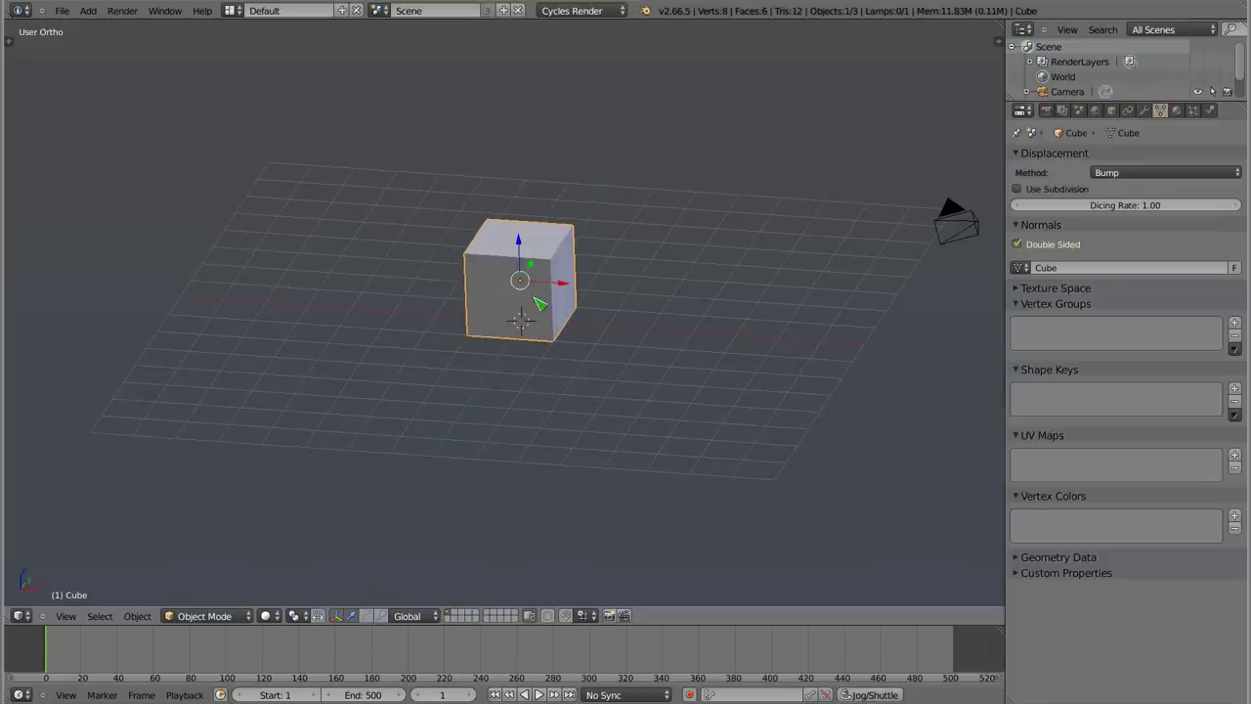
pyautogui.press('space')
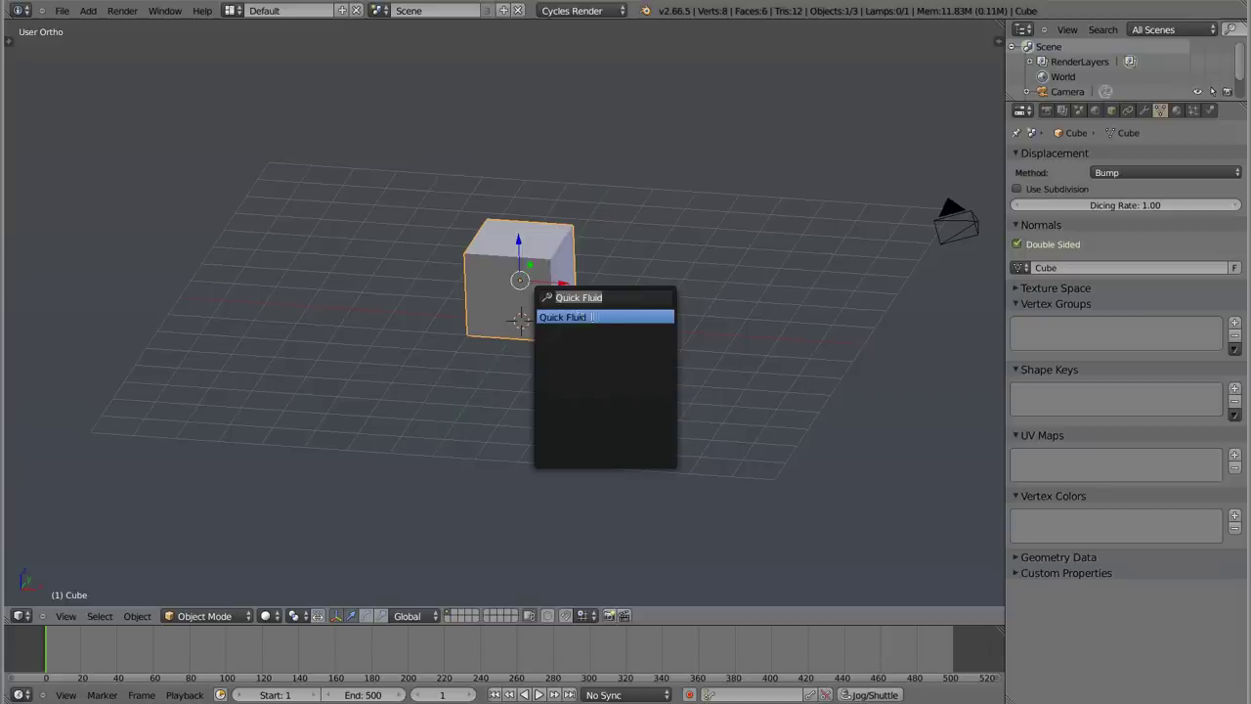
pyautogui.click(595, 318)
# - In the Physics tab with wireframe display, compare the inner cube's and the domain's fluid settings
pyautogui.moveTo(517, 377)
pyautogui.mouseDown(button='middle')
pyautogui.moveTo(326, 307)
pyautogui.moveTo(558, 414)
pyautogui.moveTo(497, 379)
pyautogui.mouseUp(button='middle')
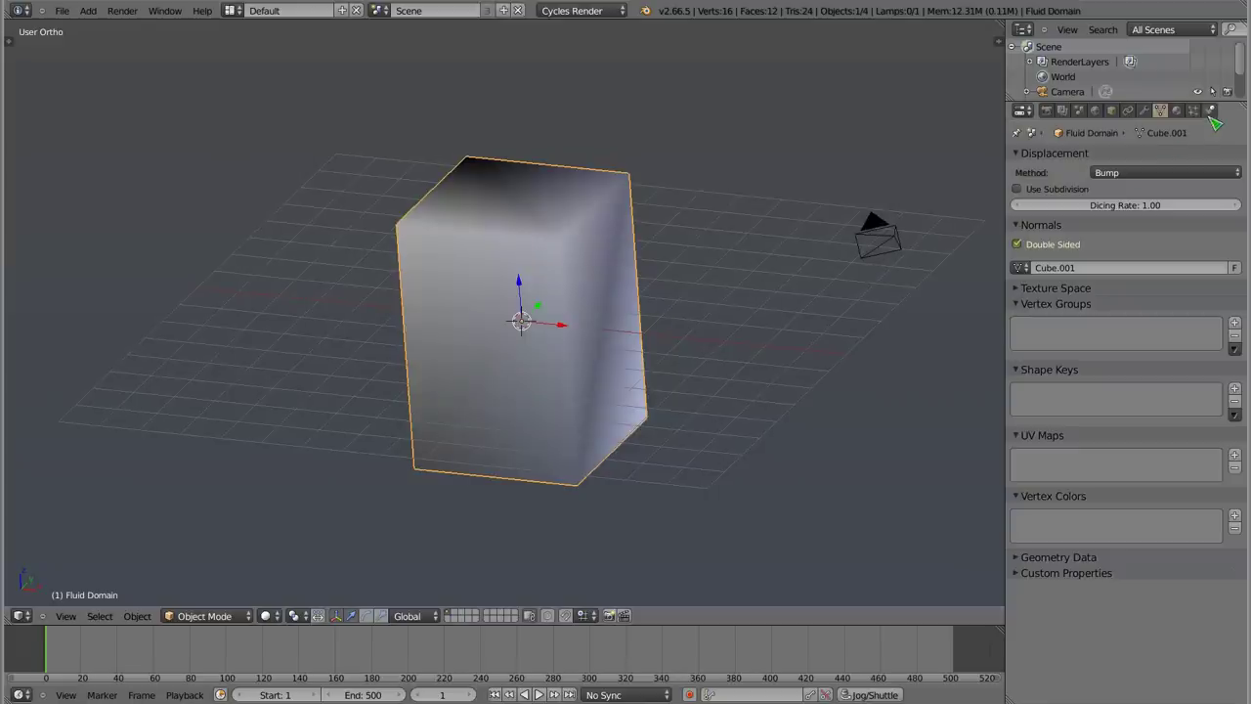
pyautogui.click(1210, 110)
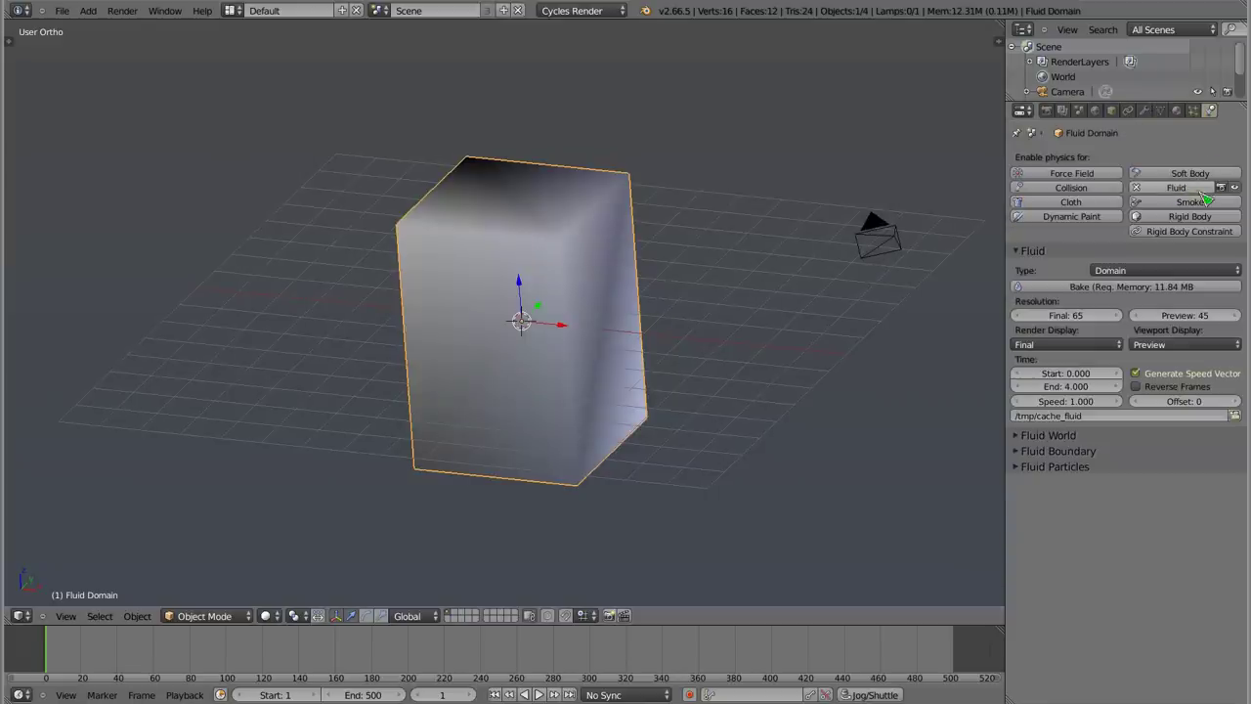
pyautogui.press('z')
pyautogui.moveTo(539, 235)
pyautogui.mouseDown(button='middle')
pyautogui.moveTo(558, 265)
pyautogui.moveTo(525, 248)
pyautogui.moveTo(558, 411)
pyautogui.moveTo(556, 284)
pyautogui.mouseUp(button='middle')
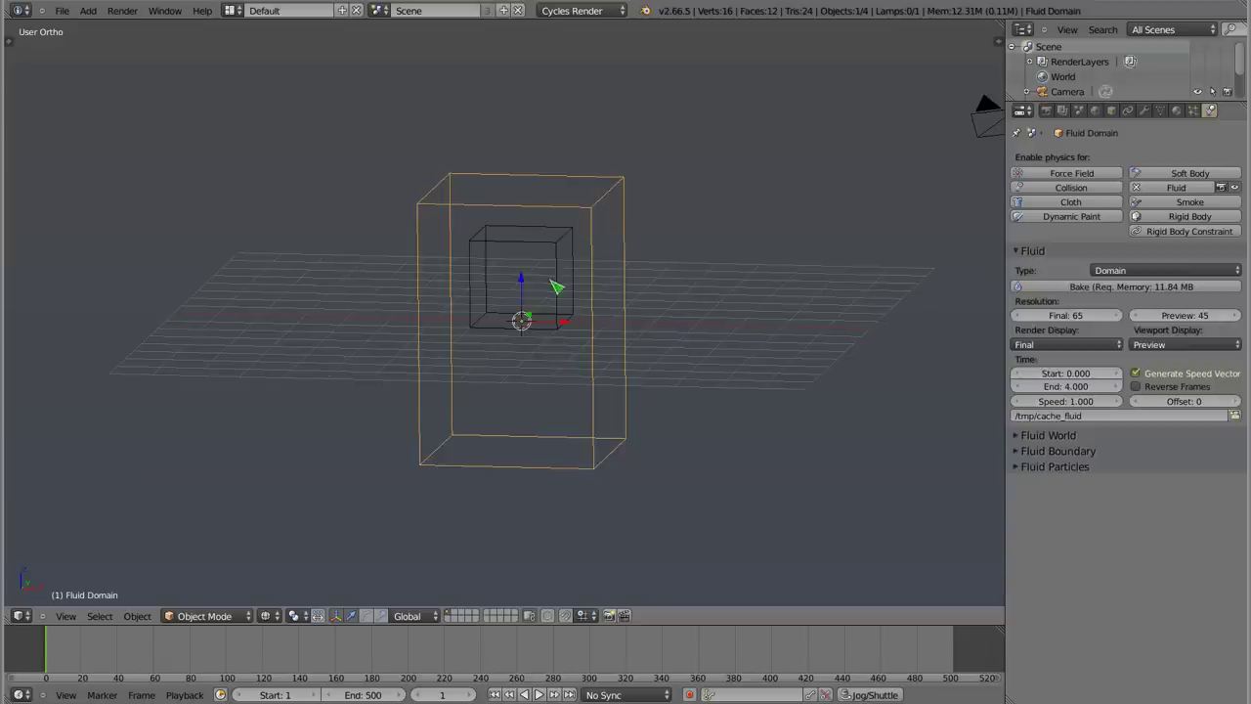
pyautogui.rightClick(560, 251)
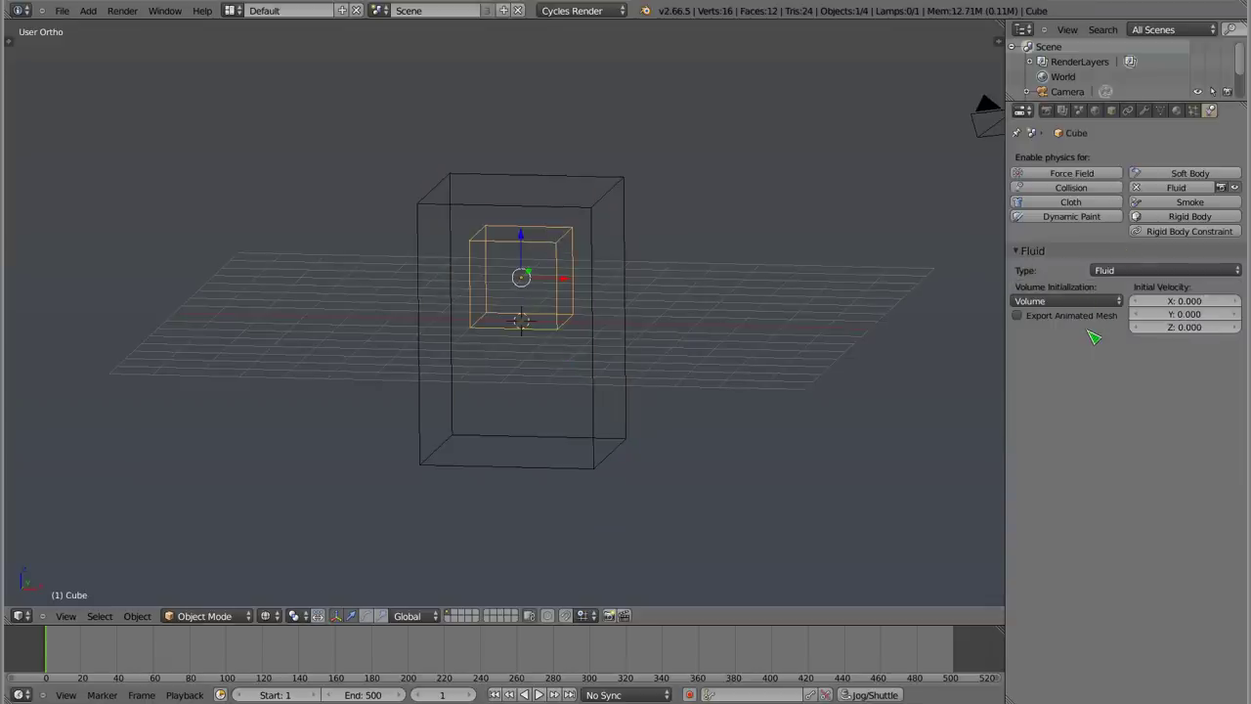
pyautogui.rightClick(600, 450)
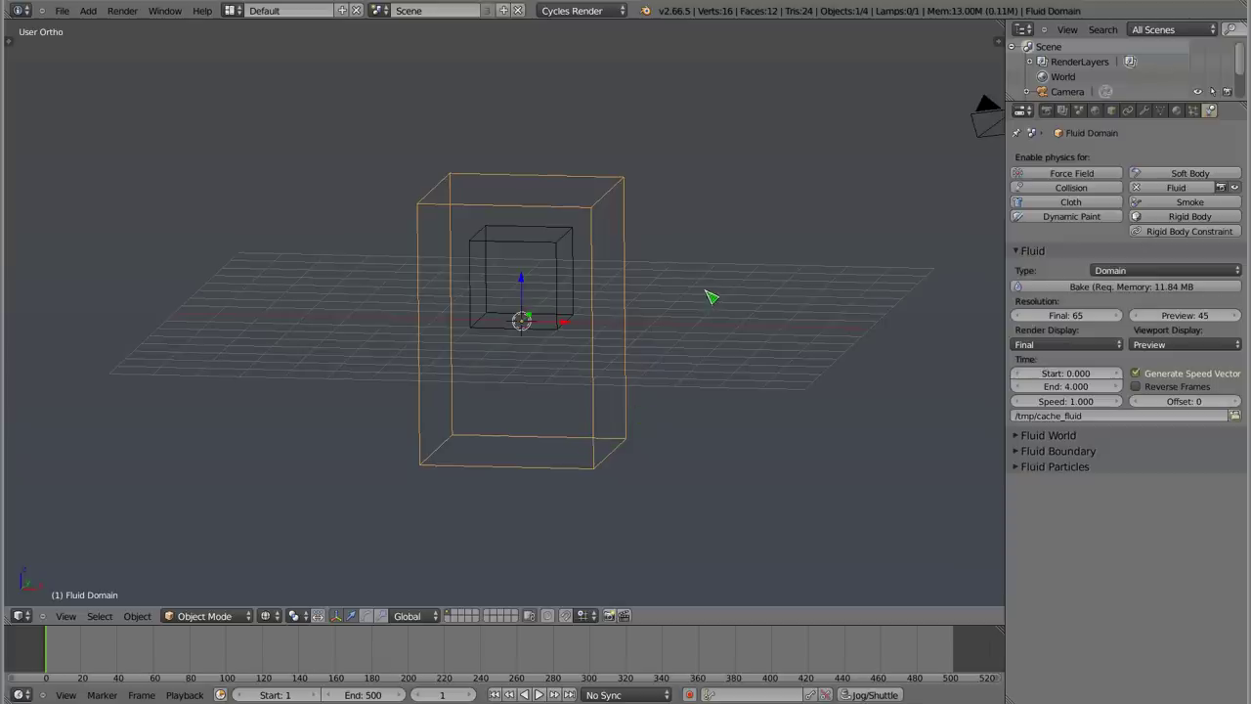
pyautogui.press('space')
pyautogui.press('Escape')
# - Bake the fluid simulation and scrub the timeline through the splash, returning to frame 48
pyautogui.click(1083, 287)
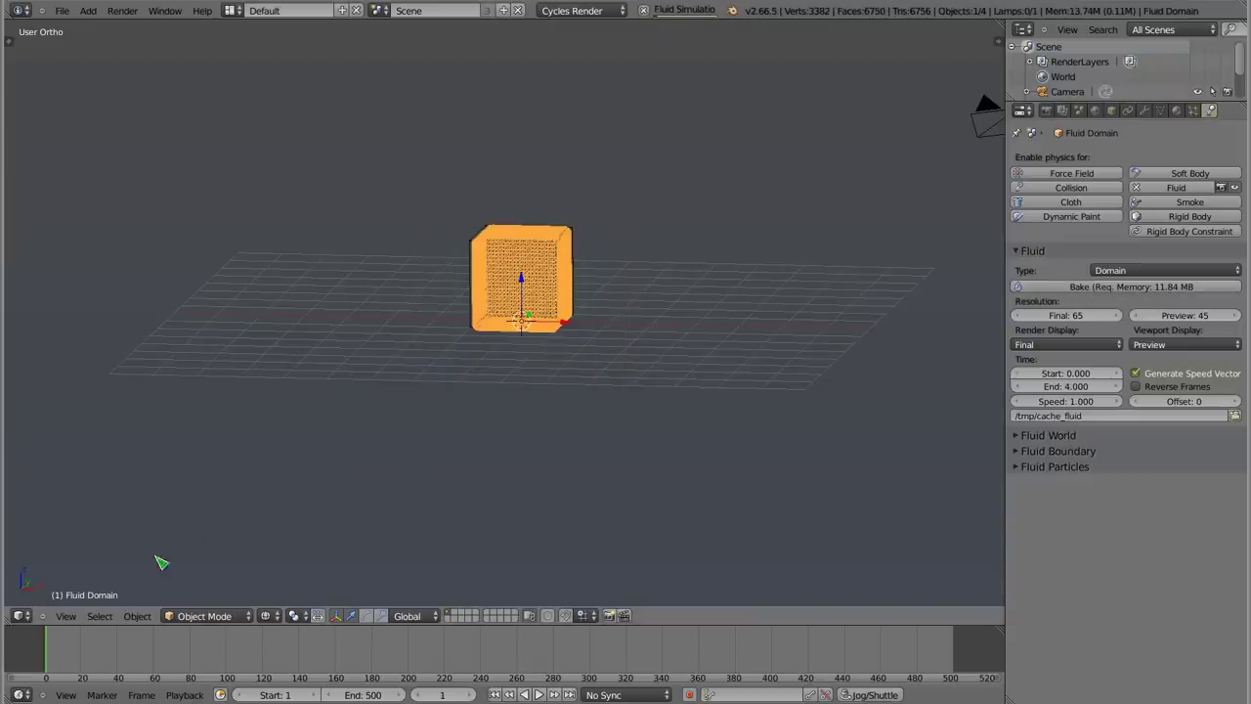
pyautogui.moveTo(51, 657)
pyautogui.mouseDown()
pyautogui.moveTo(98, 661)
pyautogui.moveTo(78, 665)
pyautogui.moveTo(110, 678)
pyautogui.moveTo(208, 664)
pyautogui.moveTo(234, 676)
pyautogui.mouseUp()
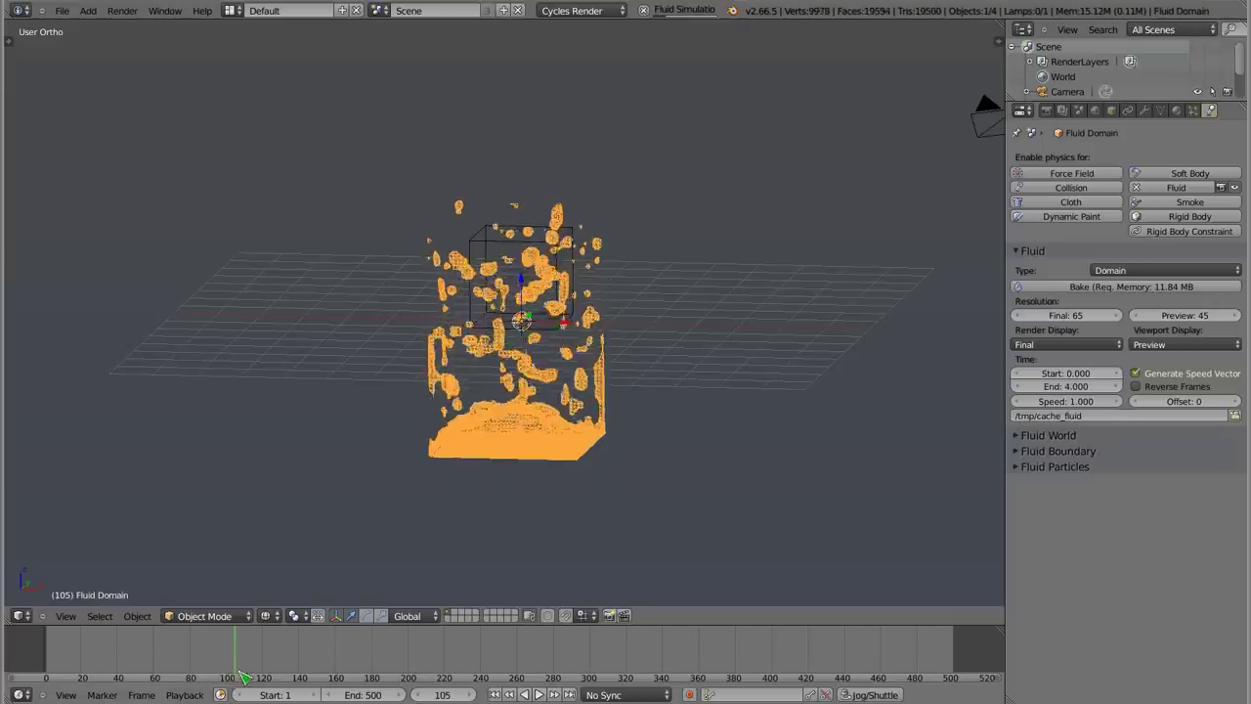
pyautogui.moveTo(235, 676); pyautogui.dragTo(278, 672)
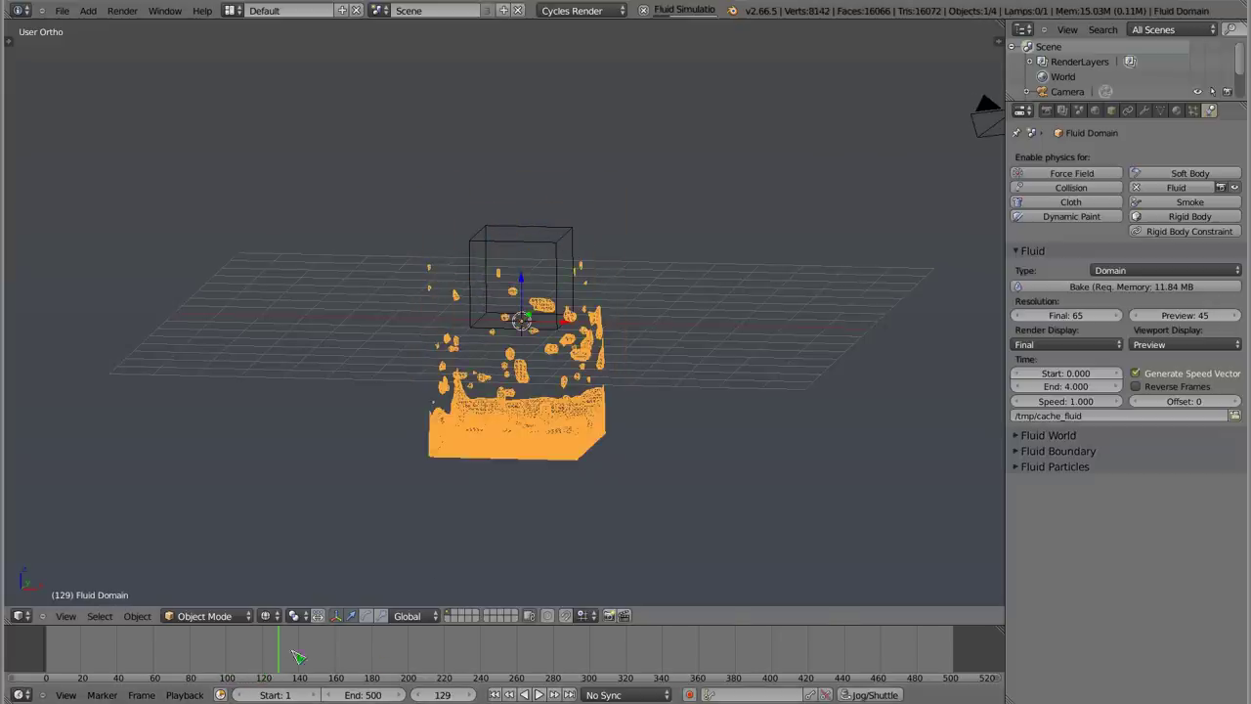
pyautogui.moveTo(298, 657); pyautogui.dragTo(410, 653)
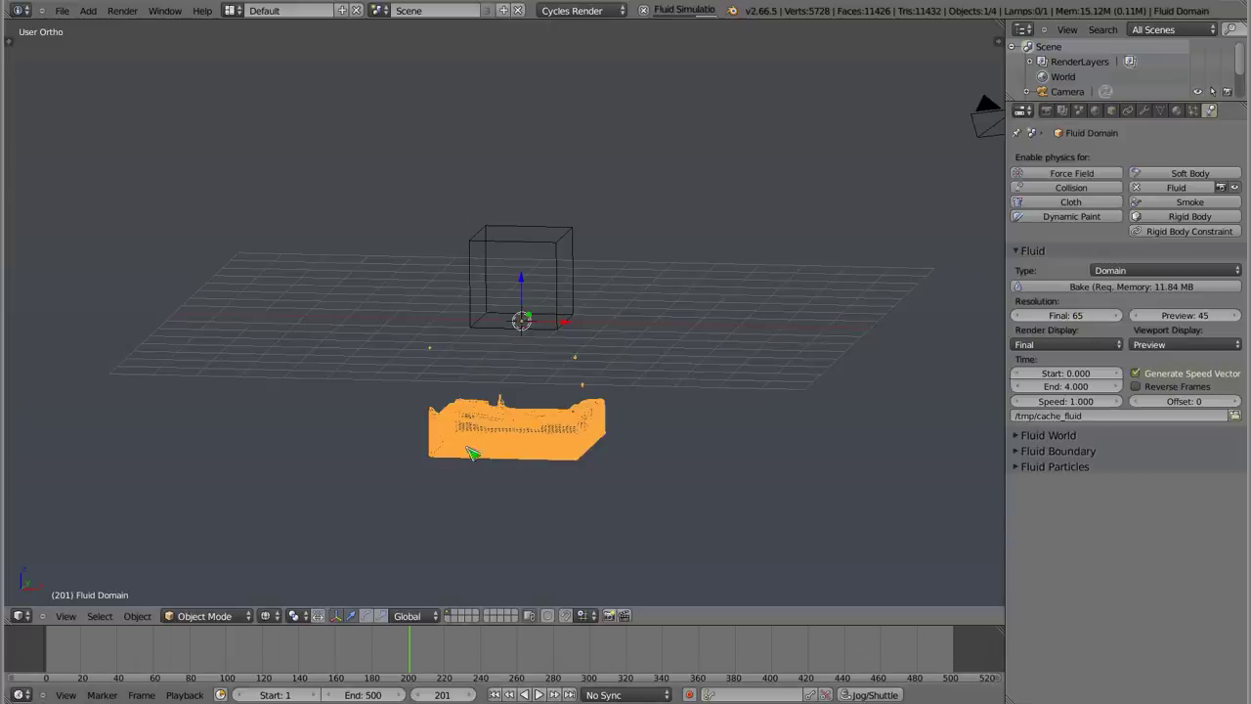
pyautogui.moveTo(114, 643); pyautogui.dragTo(152, 664)
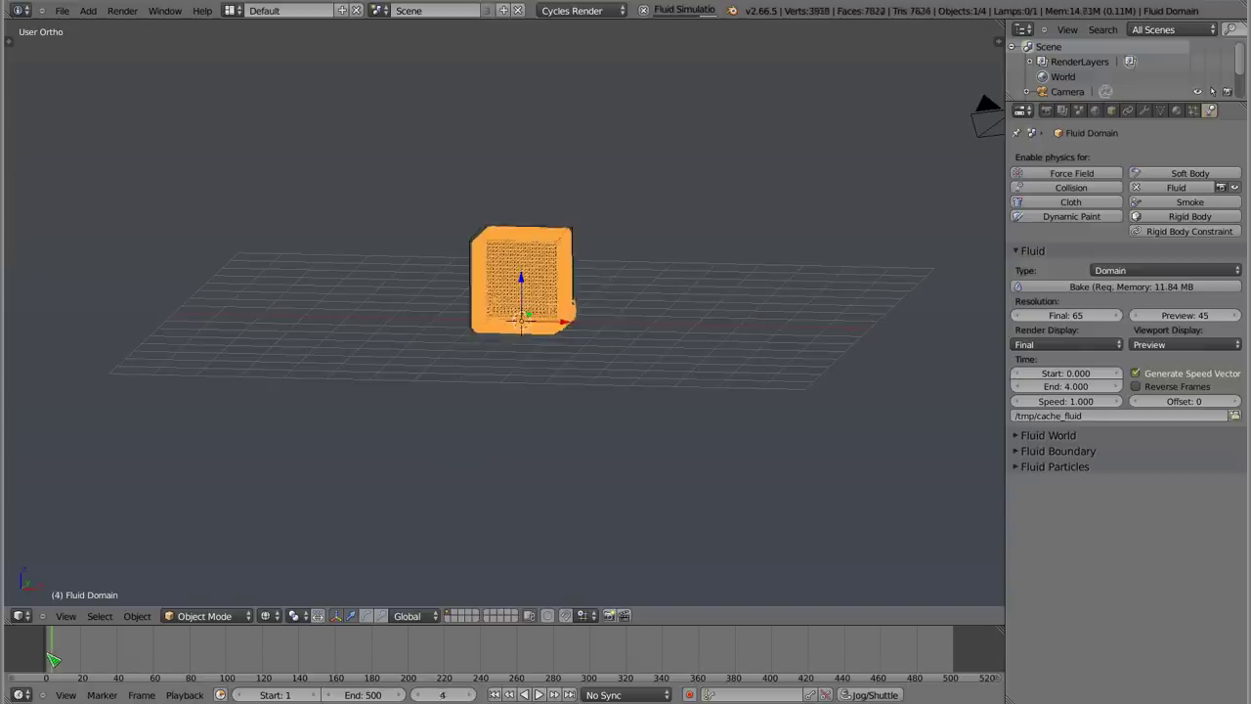
# - Switch to solid shading, view the liquid from above, and delete the fluid domain
pyautogui.press('z')
pyautogui.moveTo(547, 489)
pyautogui.mouseDown(button='middle')
pyautogui.moveTo(596, 522)
pyautogui.moveTo(642, 453)
pyautogui.moveTo(583, 452)
pyautogui.moveTo(619, 296)
pyautogui.mouseUp(button='middle')
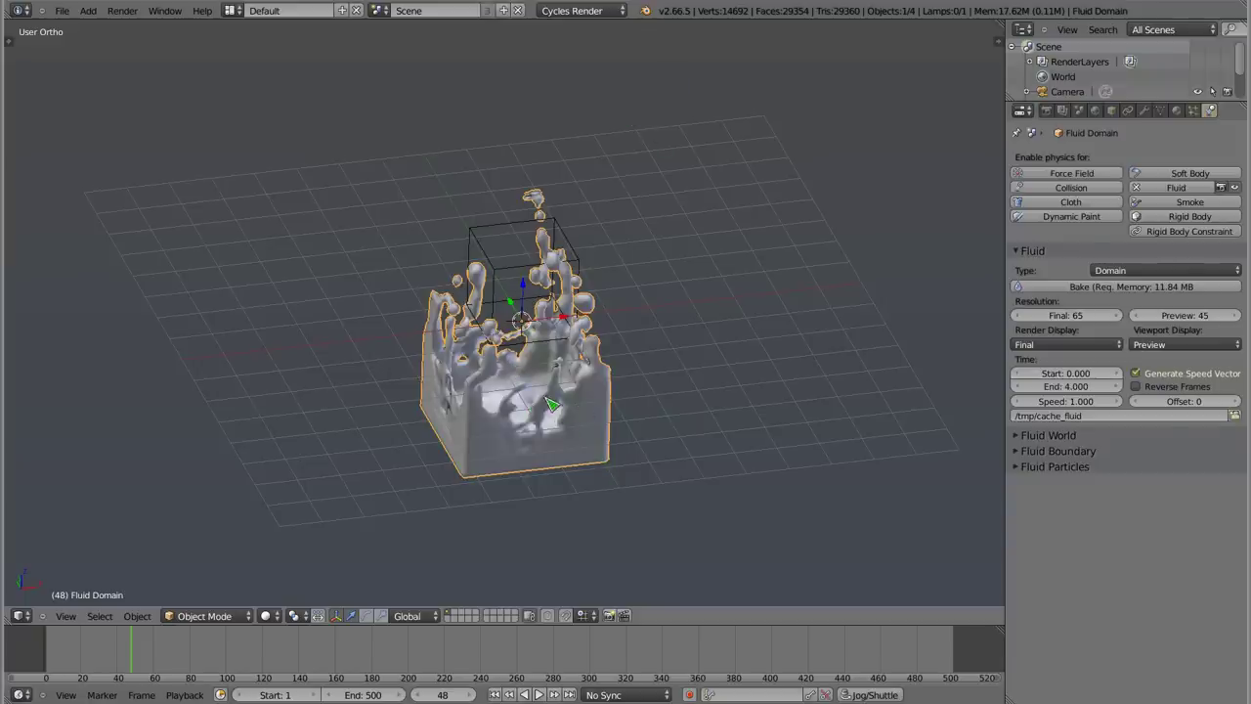
pyautogui.press('x')
pyautogui.click(544, 344)
# - Delete the leftover wireframe cube and run Quick Smoke from the operator search
pyautogui.rightClick(537, 342)
pyautogui.press('x')
pyautogui.click(539, 349)
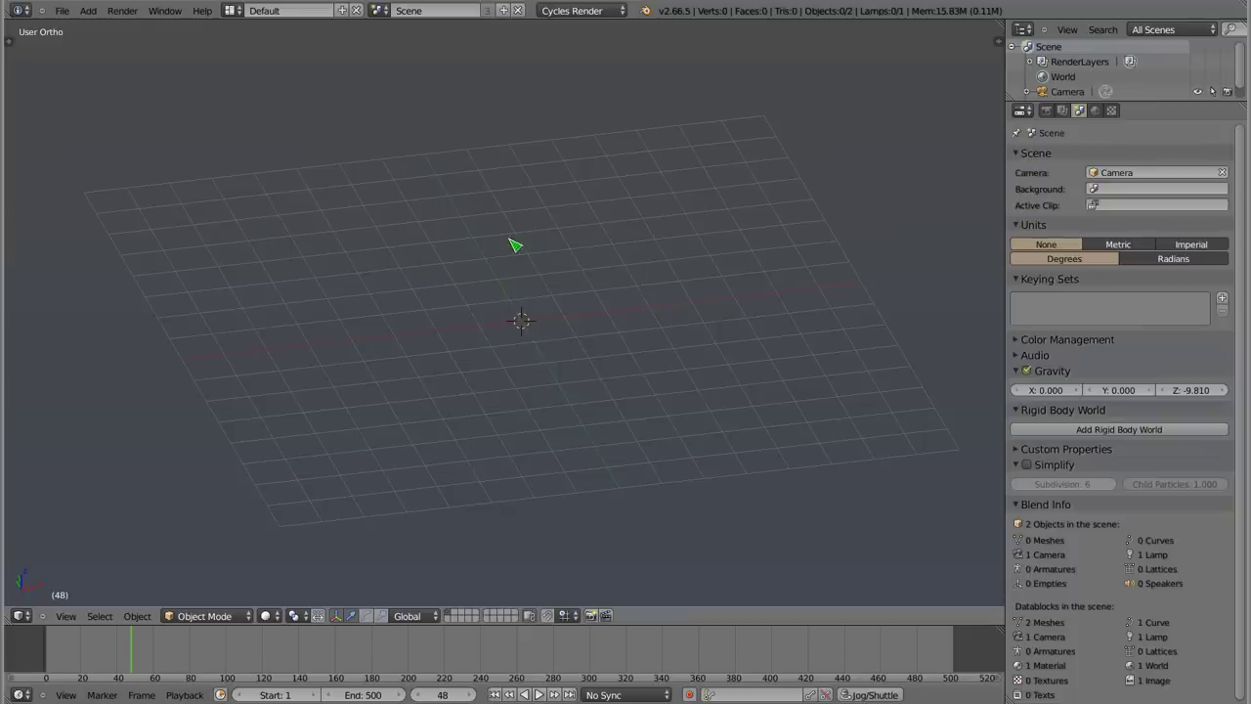
pyautogui.press('space')
pyautogui.write('qui')
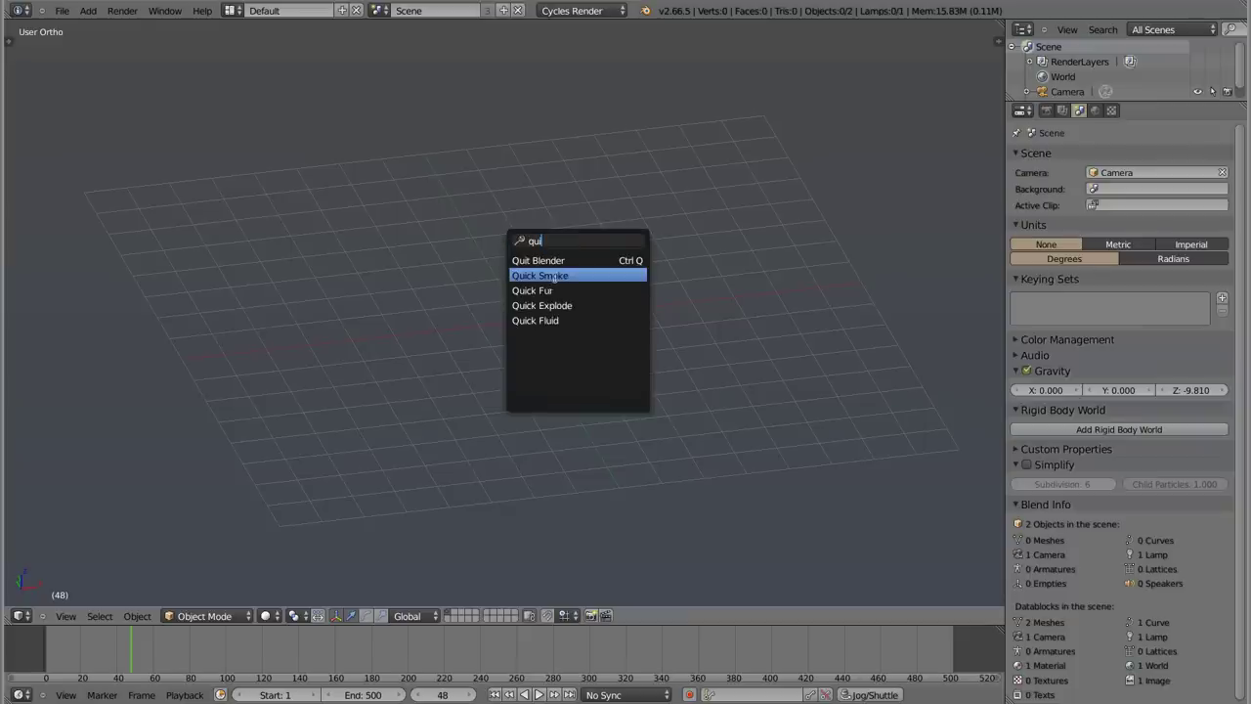
pyautogui.click(575, 275)
# - Add a new cube and raise it one unit along Z
pyautogui.moveTo(488, 431)
pyautogui.mouseDown(button='middle')
pyautogui.moveTo(448, 421)
pyautogui.moveTo(427, 382)
pyautogui.moveTo(567, 376)
pyautogui.mouseUp(button='middle')
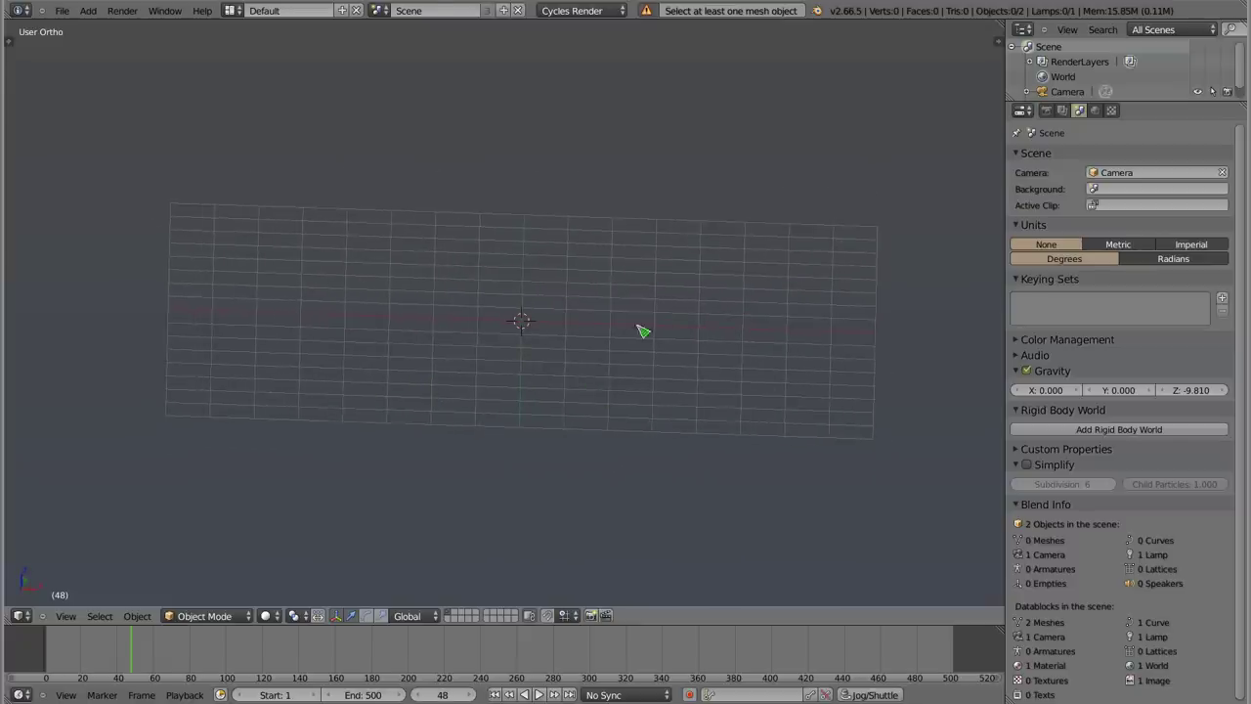
pyautogui.hotkey('shift', 'a')
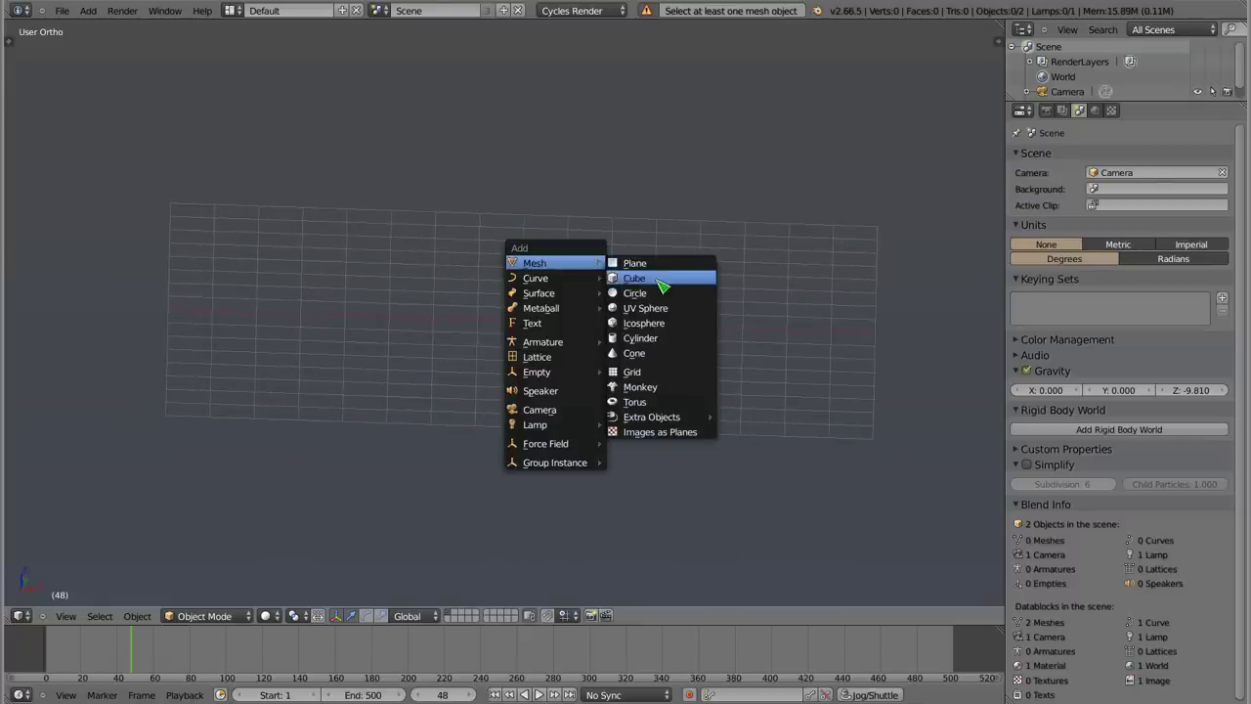
pyautogui.click(661, 280)
pyautogui.moveTo(504, 355)
pyautogui.mouseDown(button='middle')
pyautogui.moveTo(485, 343)
pyautogui.moveTo(642, 316)
pyautogui.moveTo(634, 299)
pyautogui.moveTo(556, 337)
pyautogui.moveTo(692, 316)
pyautogui.mouseUp(button='middle')
pyautogui.press('g')
pyautogui.press('z')
pyautogui.click(529, 275)
# - Turn the raised cube into a Quick Smoke source inside a Smoke Domain
pyautogui.press('space')
pyautogui.write('Quick Smoke')
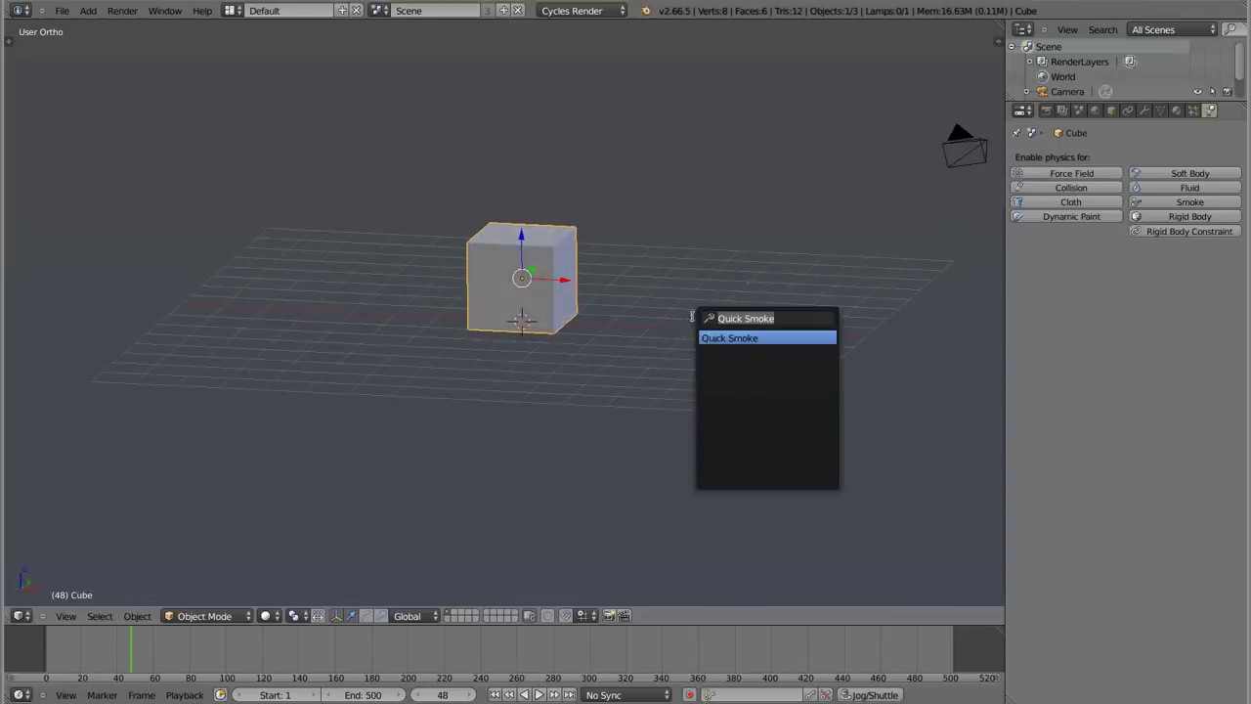
pyautogui.click(746, 338)
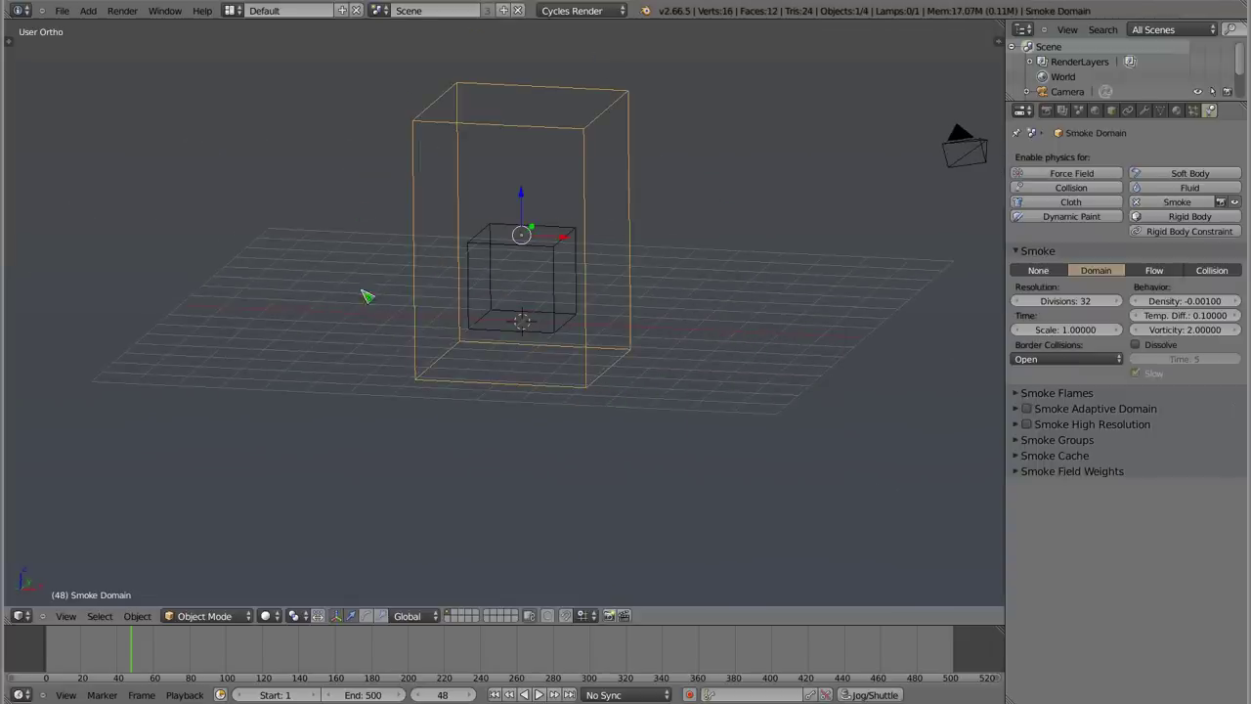
# - Check the cube's flow and domain settings, switch the engine to Blender Render, and rewind to frame 0
pyautogui.rightClick(556, 254)
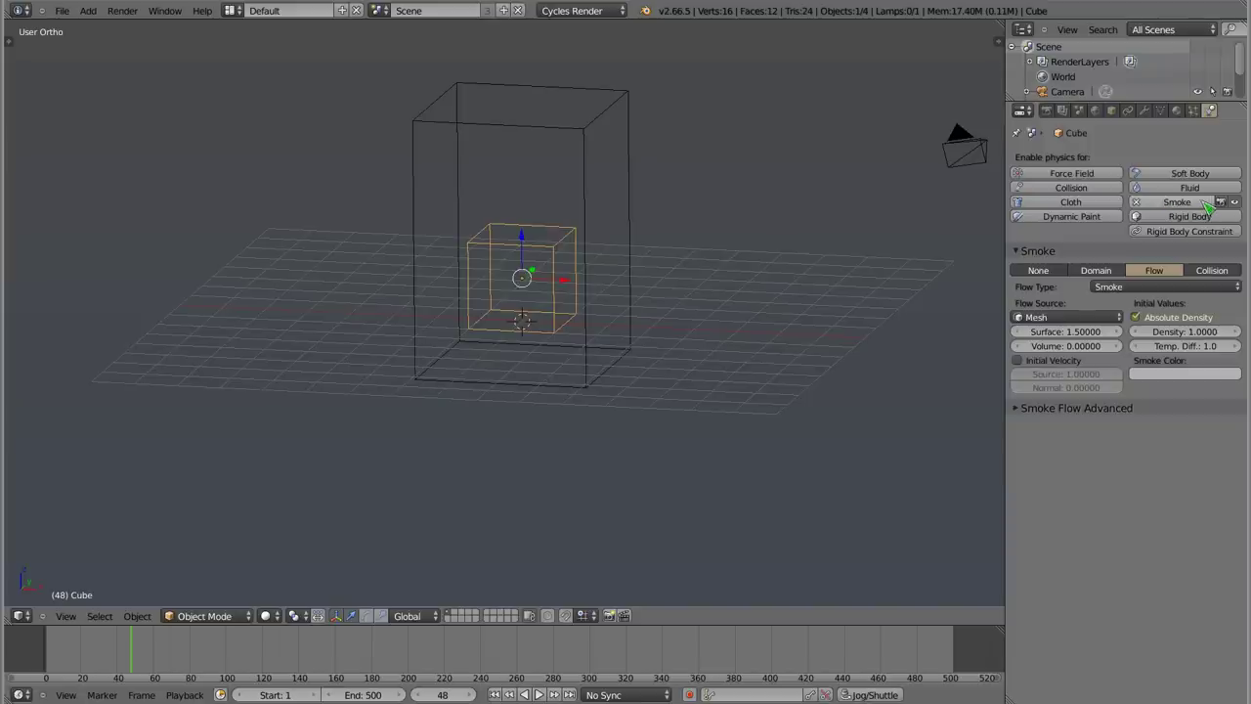
pyautogui.rightClick(591, 152)
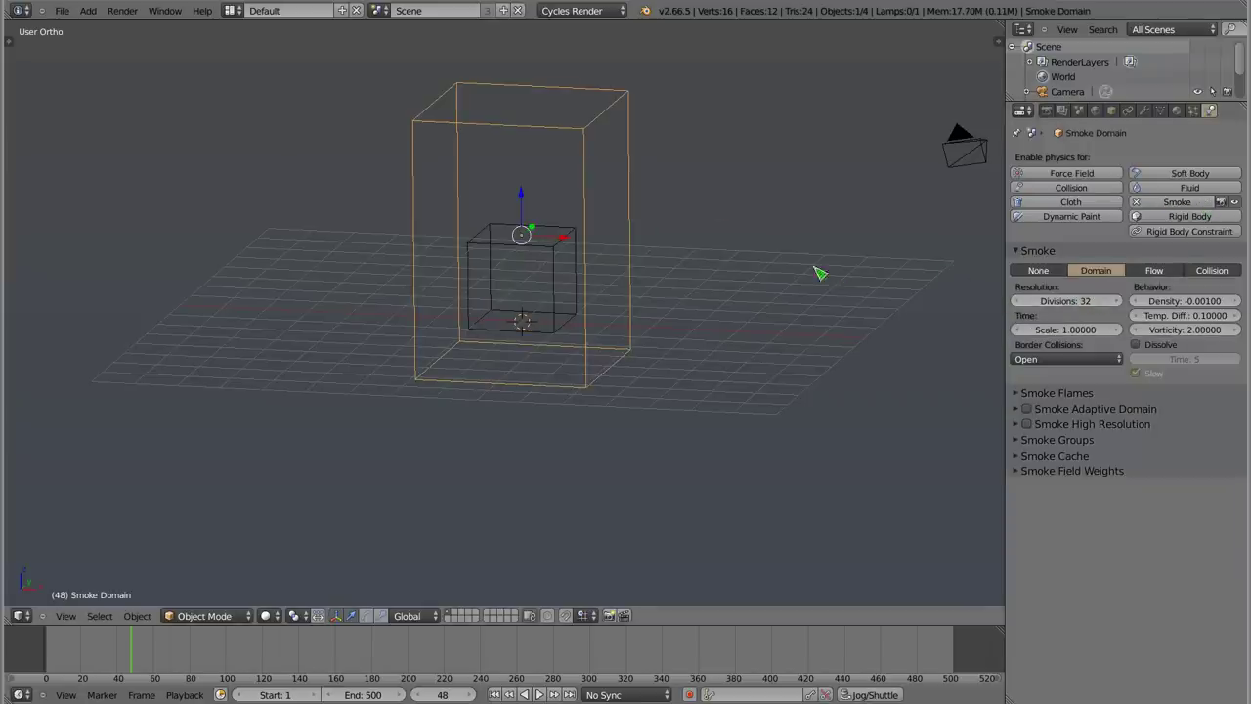
pyautogui.click(587, 11)
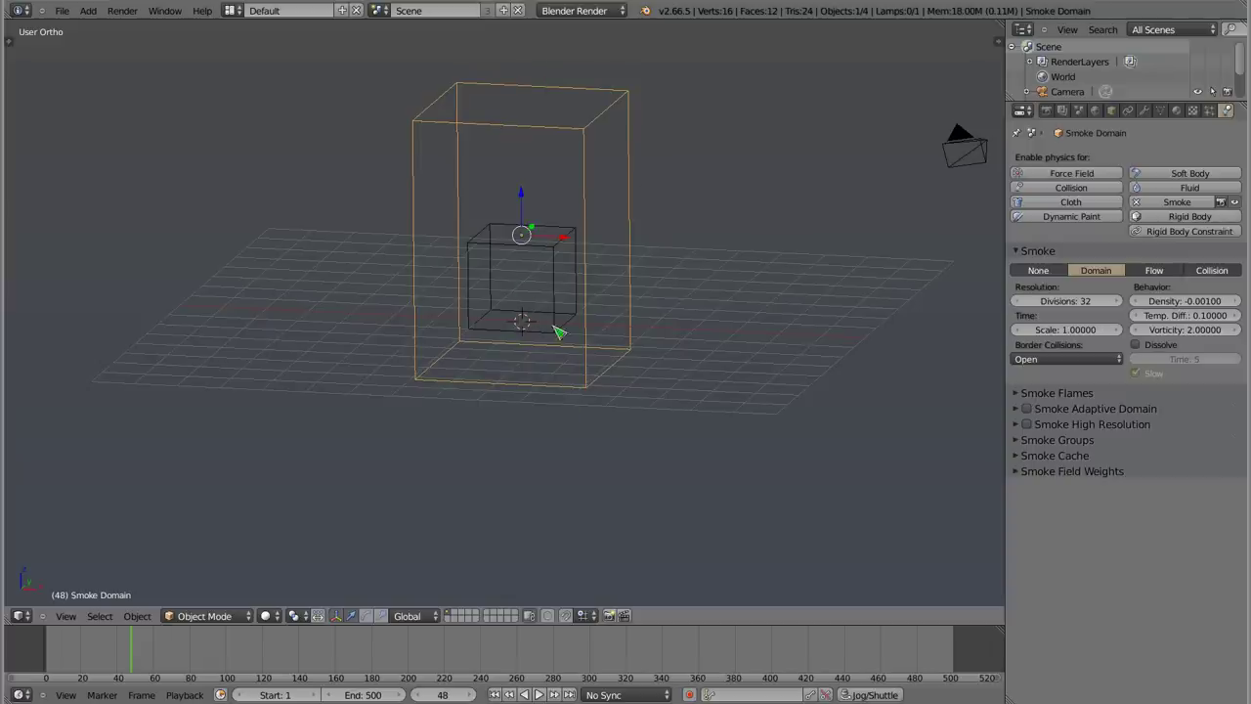
pyautogui.moveTo(85, 647); pyautogui.dragTo(45, 650)
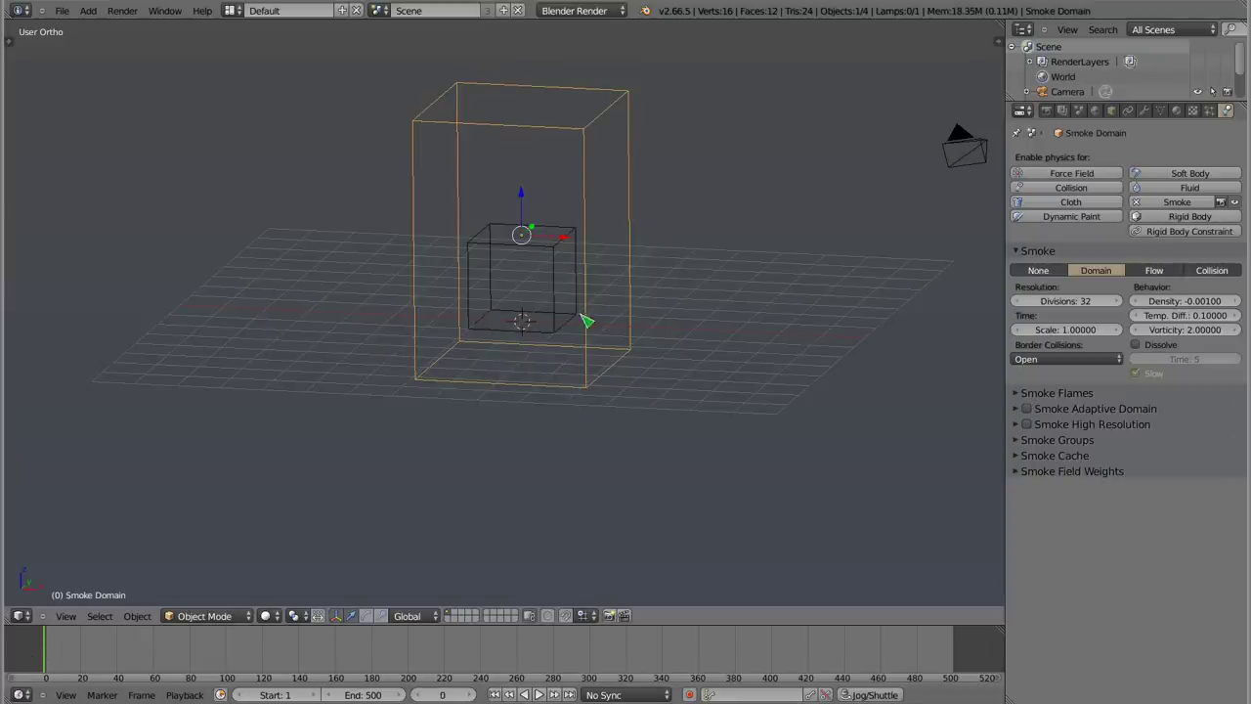
# - Play the smoke animation at eye level, then stop it and rewind to frame 0
pyautogui.hotkey('alt', 'a')
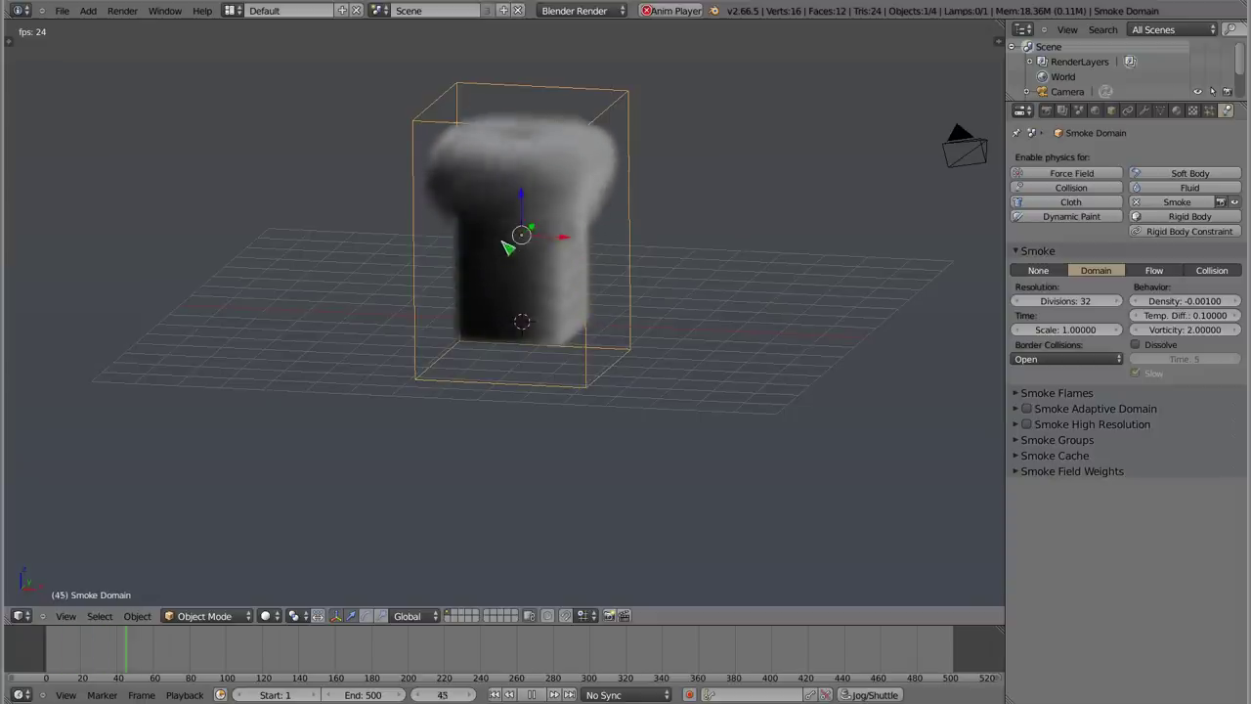
pyautogui.moveTo(466, 354)
pyautogui.mouseDown(button='middle')
pyautogui.moveTo(522, 310)
pyautogui.moveTo(492, 321)
pyautogui.mouseUp(button='middle')
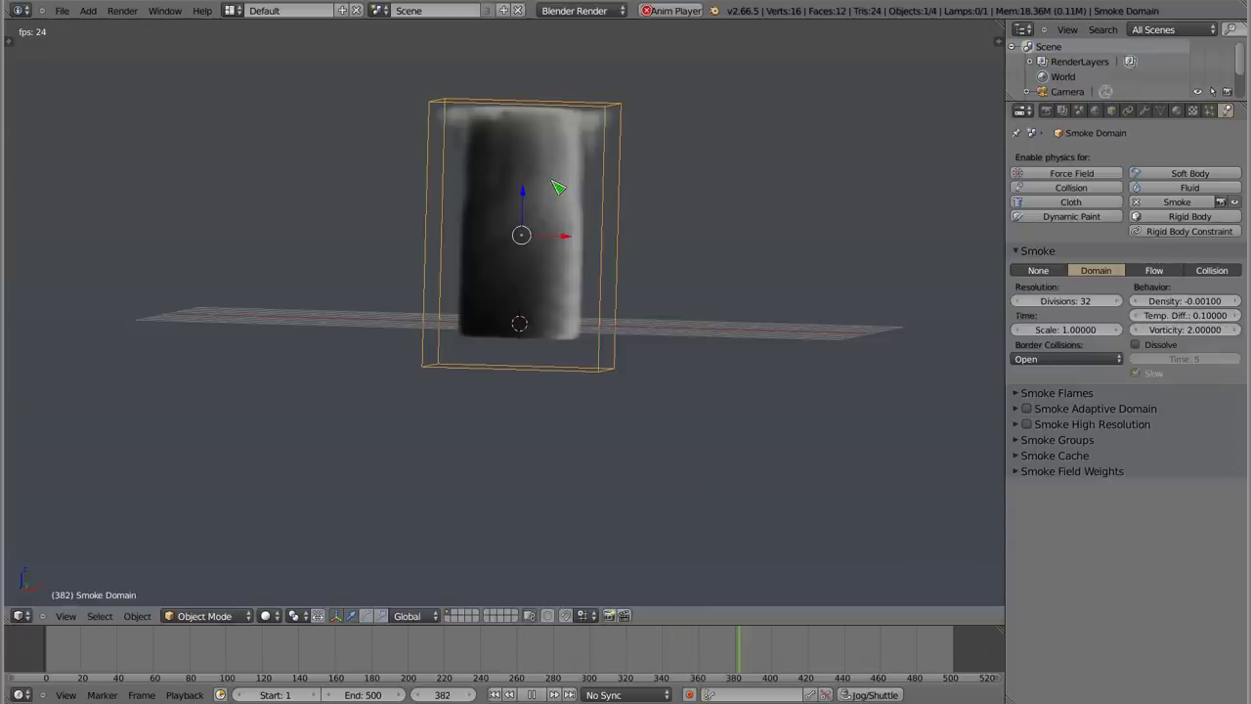
pyautogui.press('Escape')
# - Scale the smoke domain taller along Z and raise it, fitting it in view
pyautogui.press('s')
pyautogui.press('z')
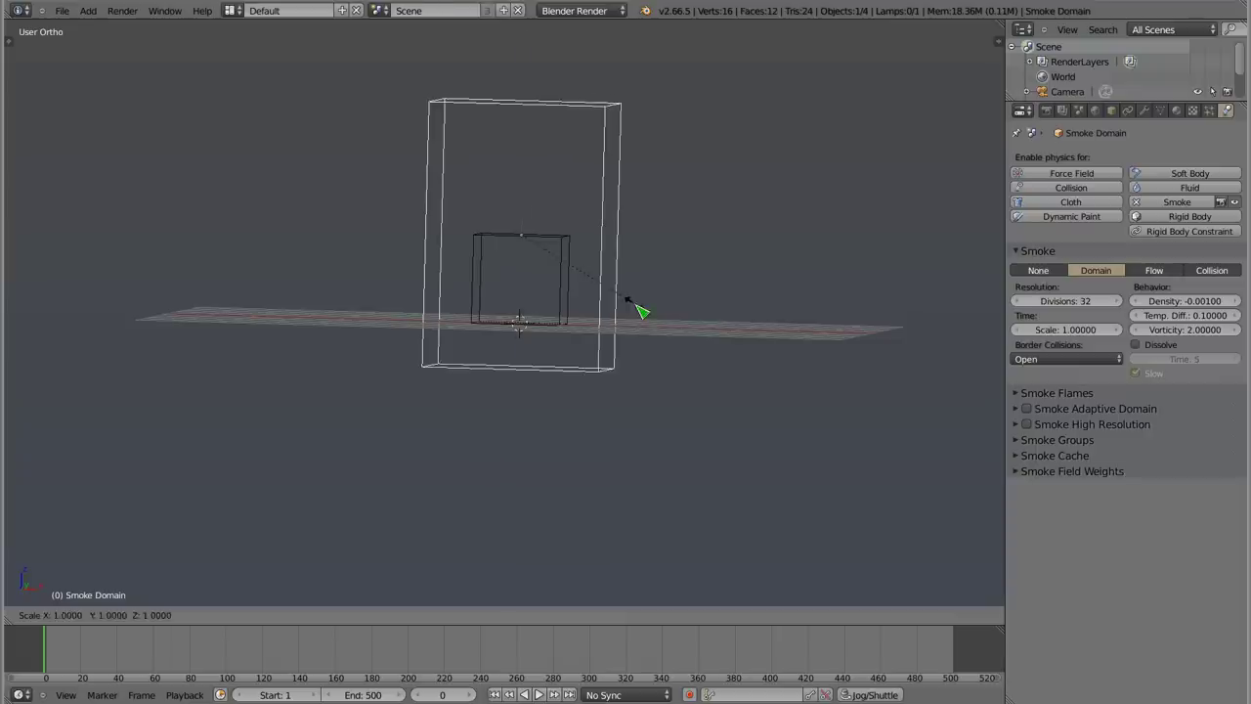
pyautogui.click(754, 306)
pyautogui.press('g')
pyautogui.press('z')
pyautogui.click(558, 48)
pyautogui.moveTo(544, 224)
pyautogui.keyDown('shift'); pyautogui.mouseDown(button='middle')
pyautogui.moveTo(551, 441)
pyautogui.moveTo(651, 439)
pyautogui.mouseUp(button='middle'); pyautogui.keyUp('shift')
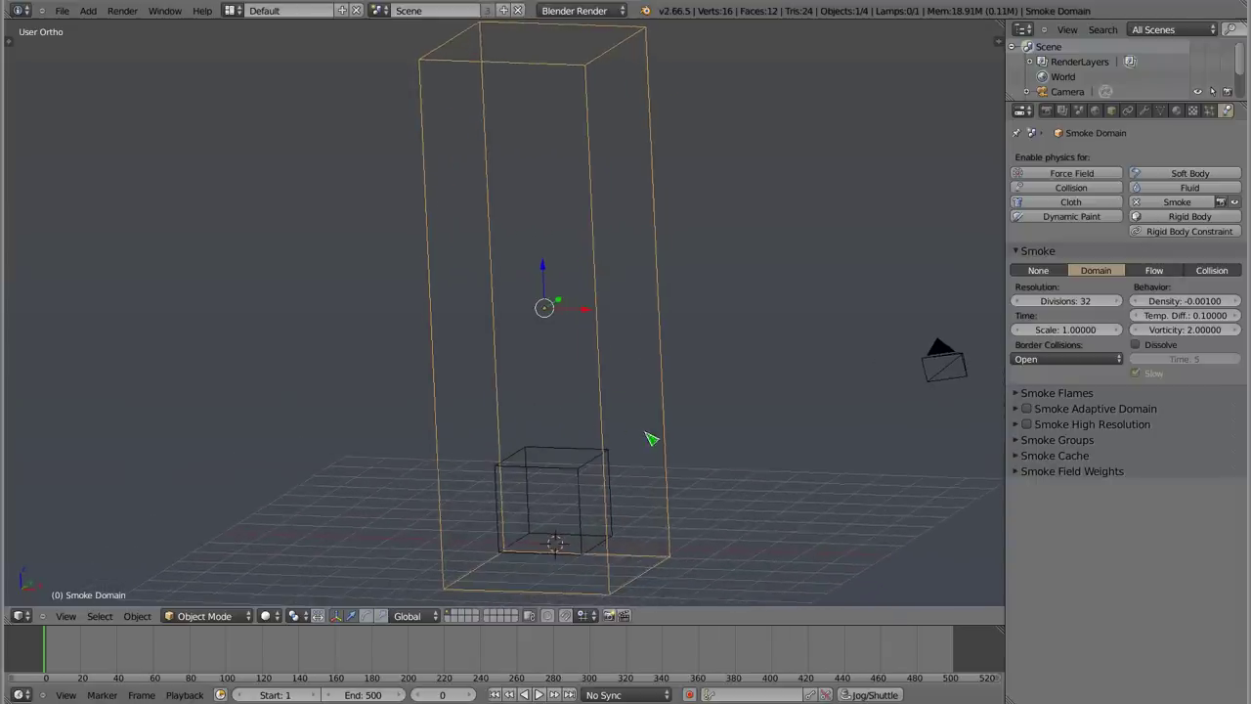
# - Play the smoke simulation in the tall domain, then stop and rewind
pyautogui.hotkey('alt', 'a')
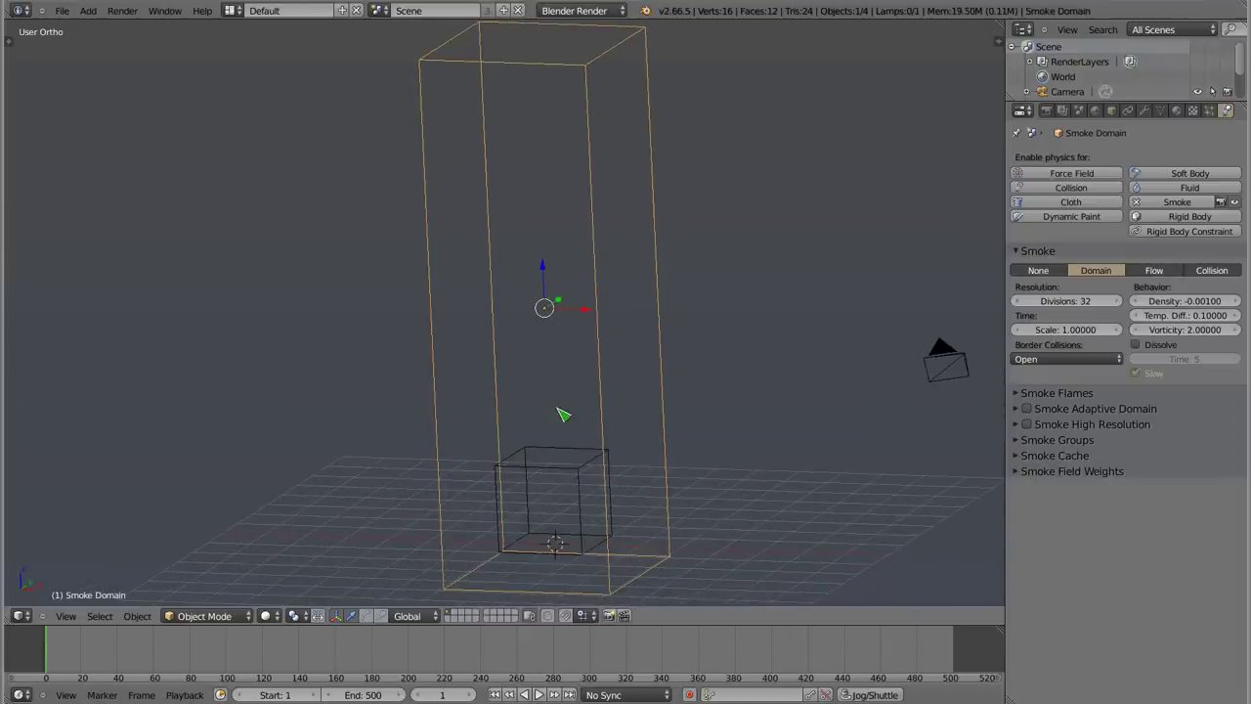
pyautogui.moveTo(558, 377)
pyautogui.mouseDown(button='middle')
pyautogui.moveTo(651, 349)
pyautogui.moveTo(636, 385)
pyautogui.moveTo(505, 349)
pyautogui.mouseUp(button='middle')
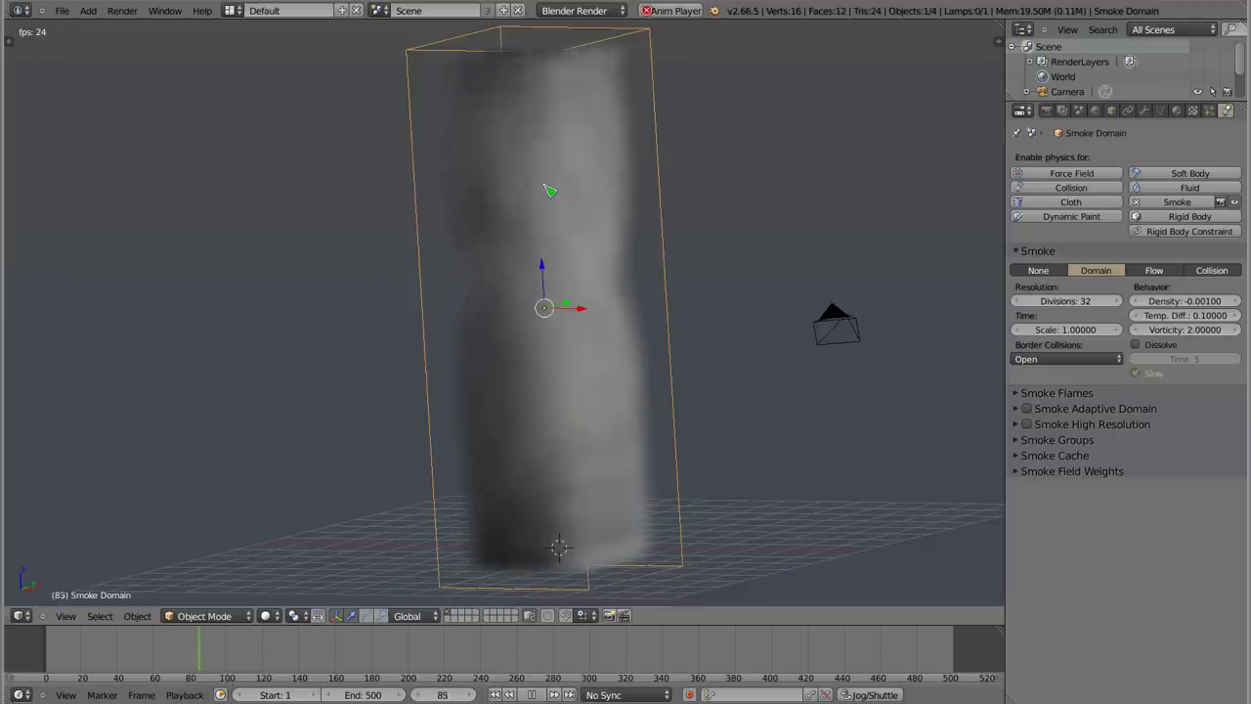
pyautogui.moveTo(517, 419)
pyautogui.mouseDown(button='middle')
pyautogui.moveTo(545, 296)
pyautogui.moveTo(559, 315)
pyautogui.mouseUp(button='middle')
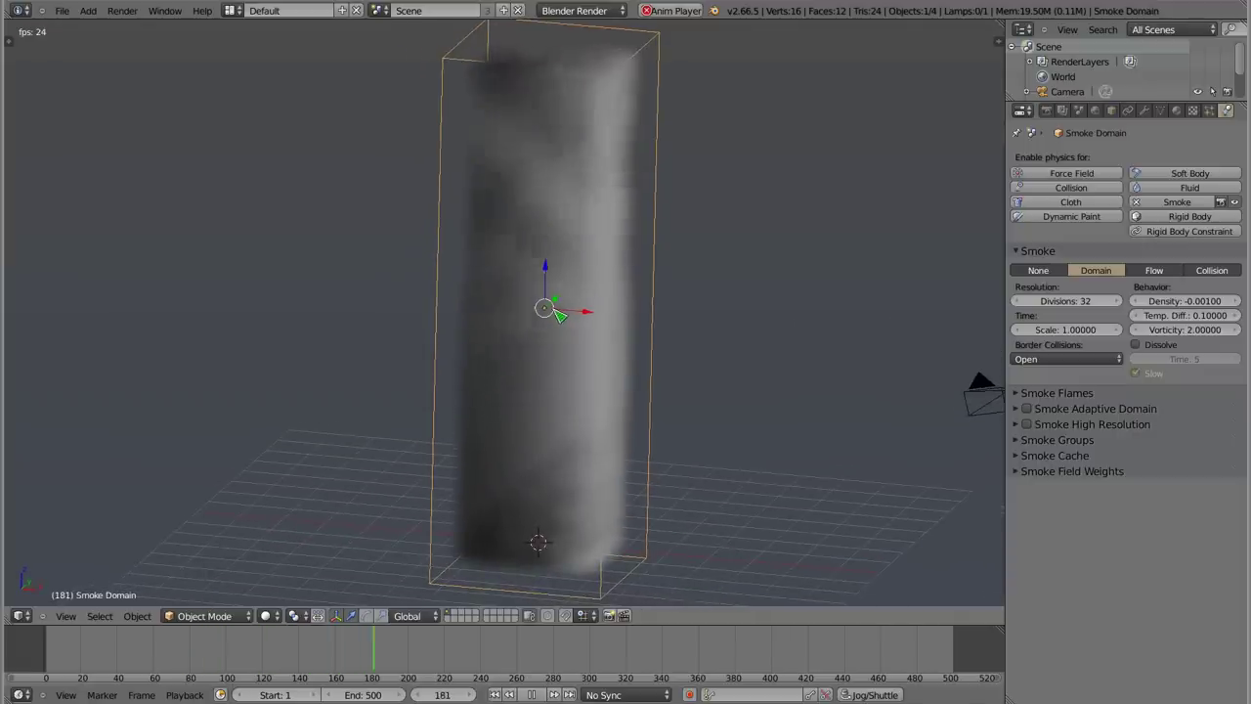
pyautogui.press('Escape')
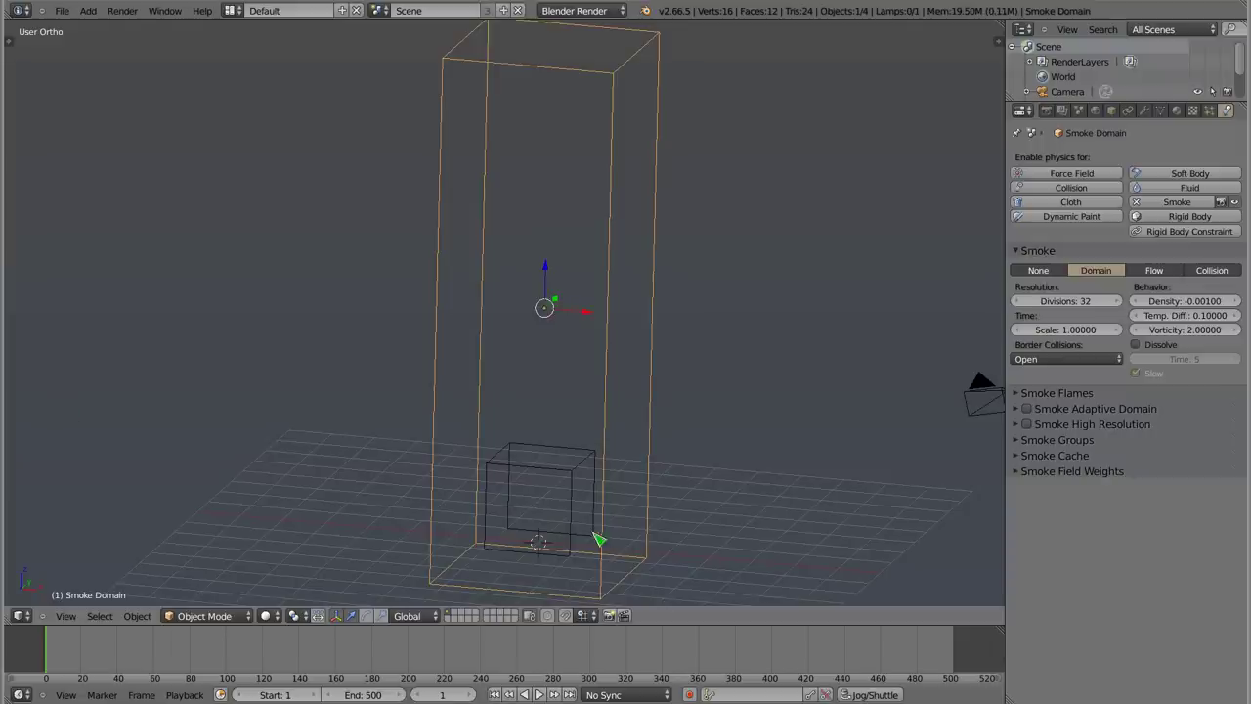
# - Shrink the emitter cube, replay the simulation, and reselect the smoke domain
pyautogui.rightClick(564, 474)
pyautogui.press('s')
pyautogui.click(567, 514)
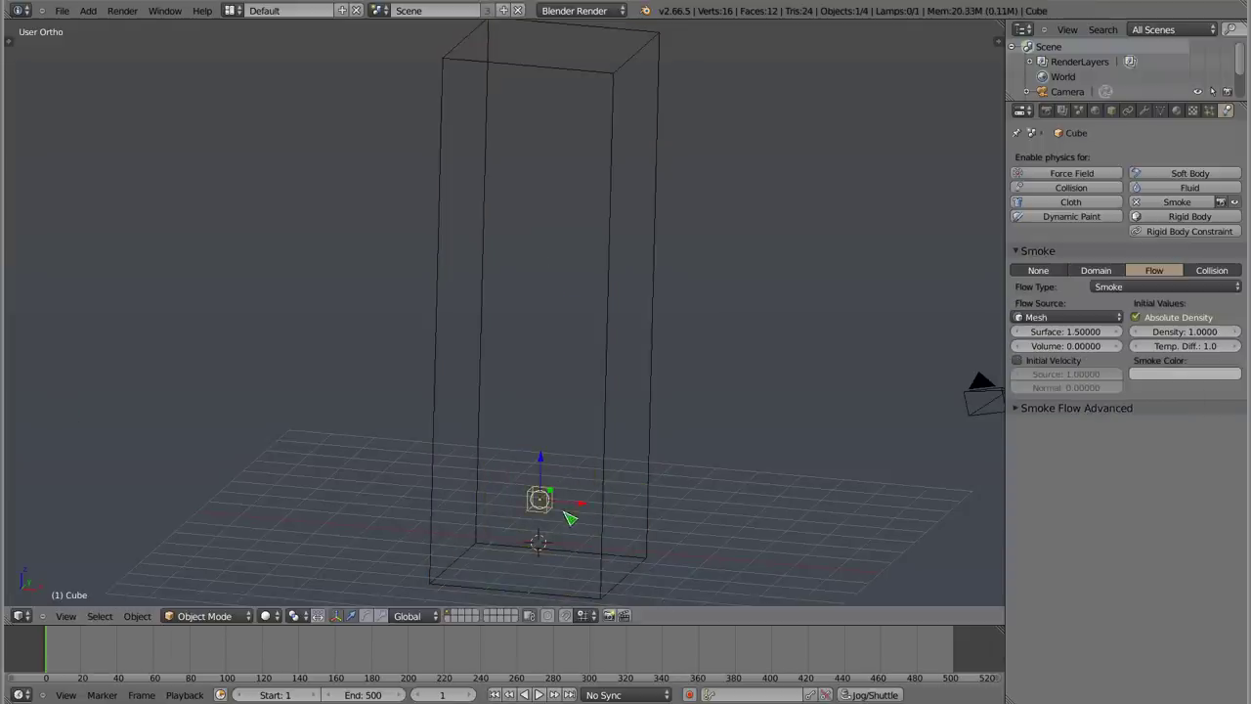
pyautogui.hotkey('alt', 'a')
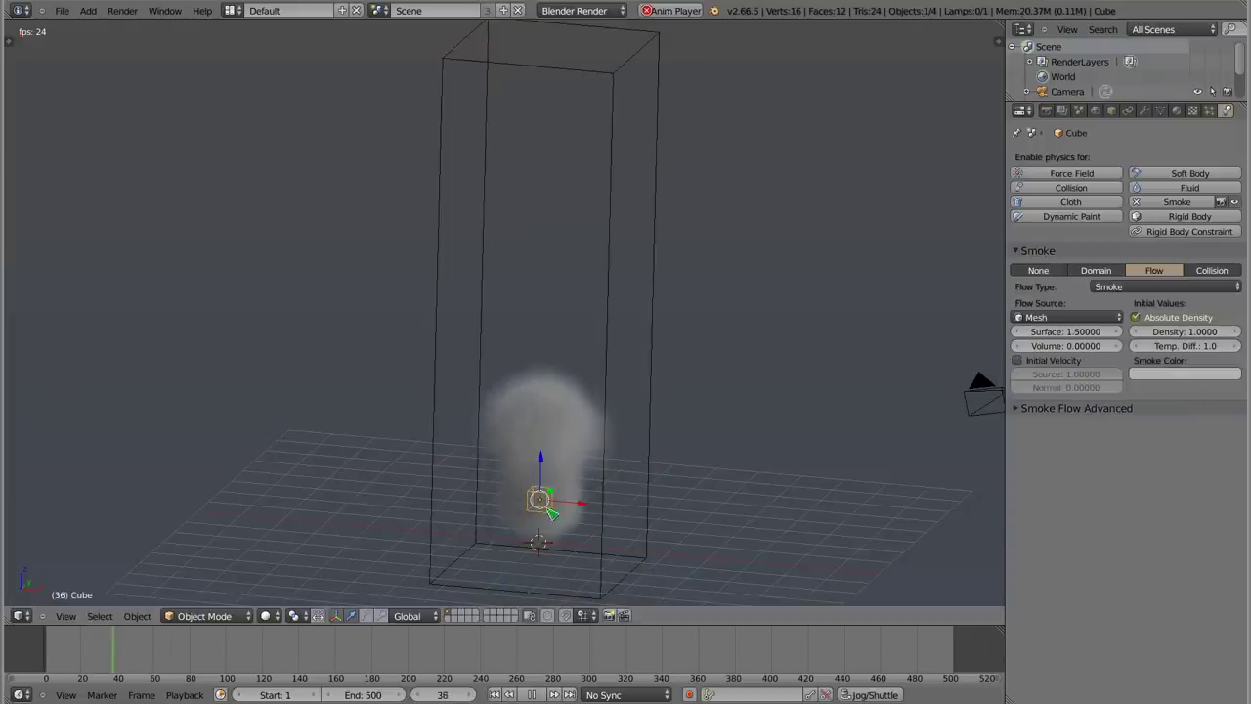
pyautogui.moveTo(570, 469); pyautogui.dragTo(572, 444, button='middle')
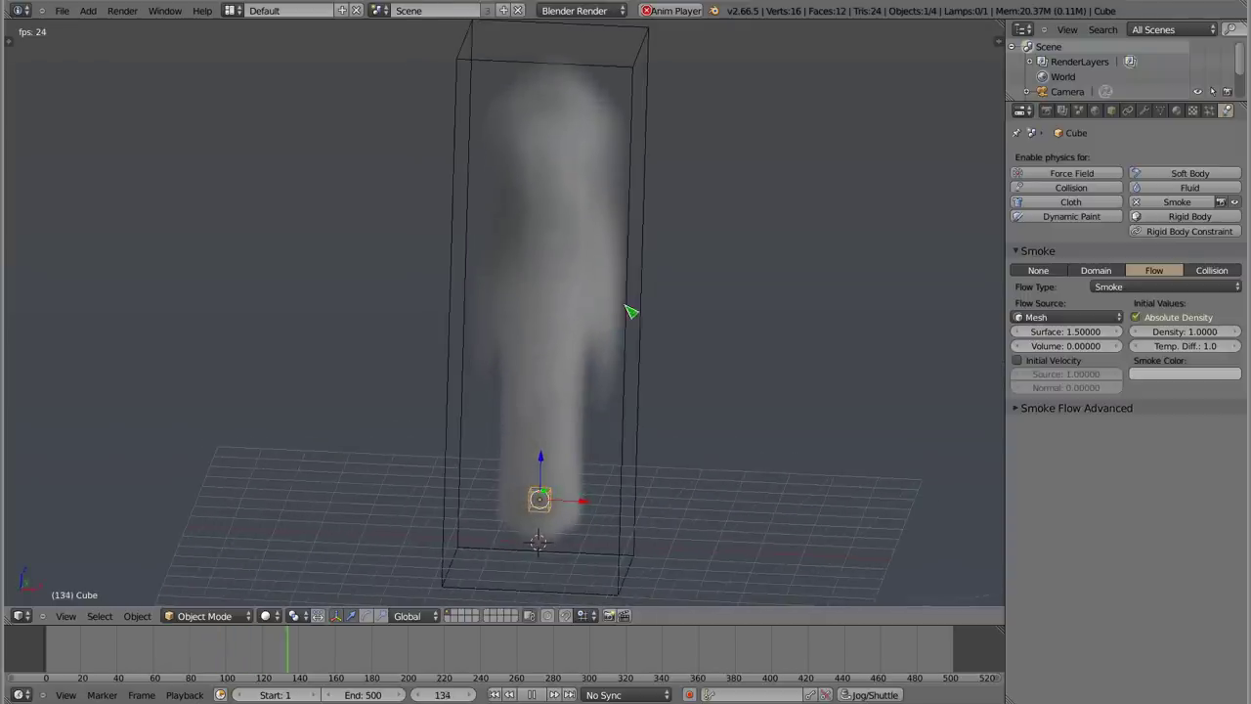
pyautogui.rightClick(625, 353)
# - Enable slow smoke dissolve with a dissolve time of 87 and replay
pyautogui.click(1134, 344)
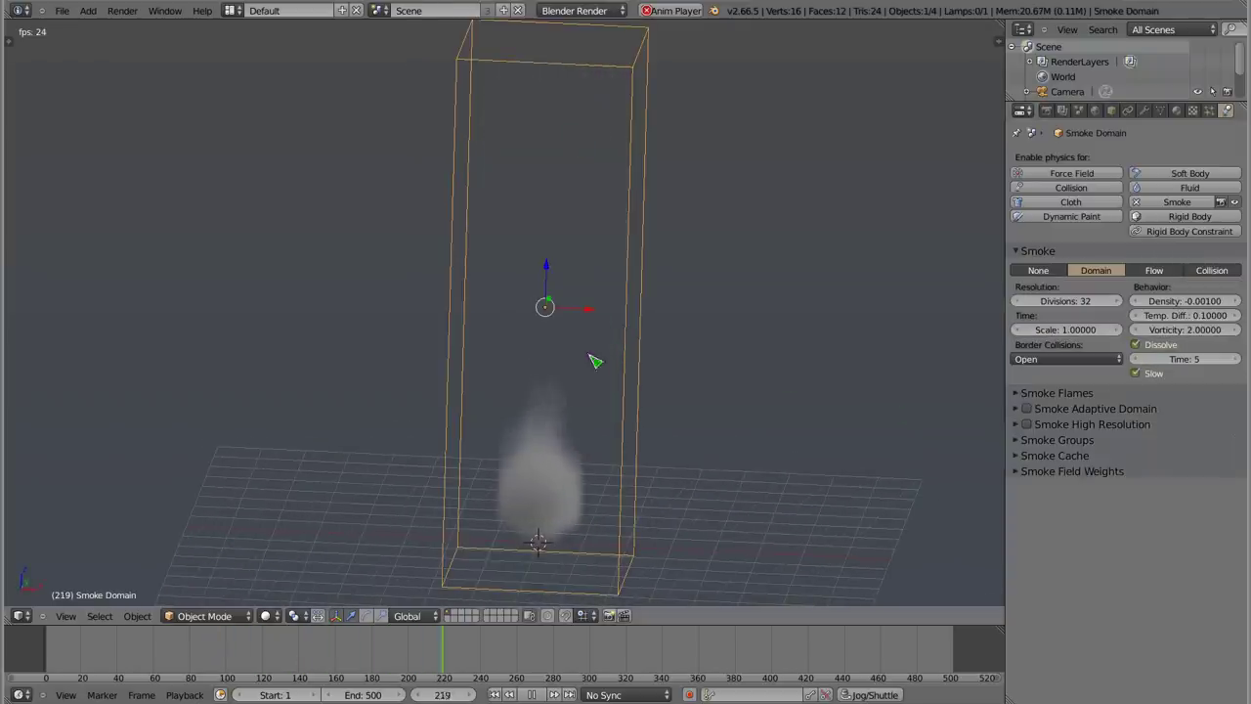
pyautogui.moveTo(566, 357); pyautogui.dragTo(466, 331, button='middle')
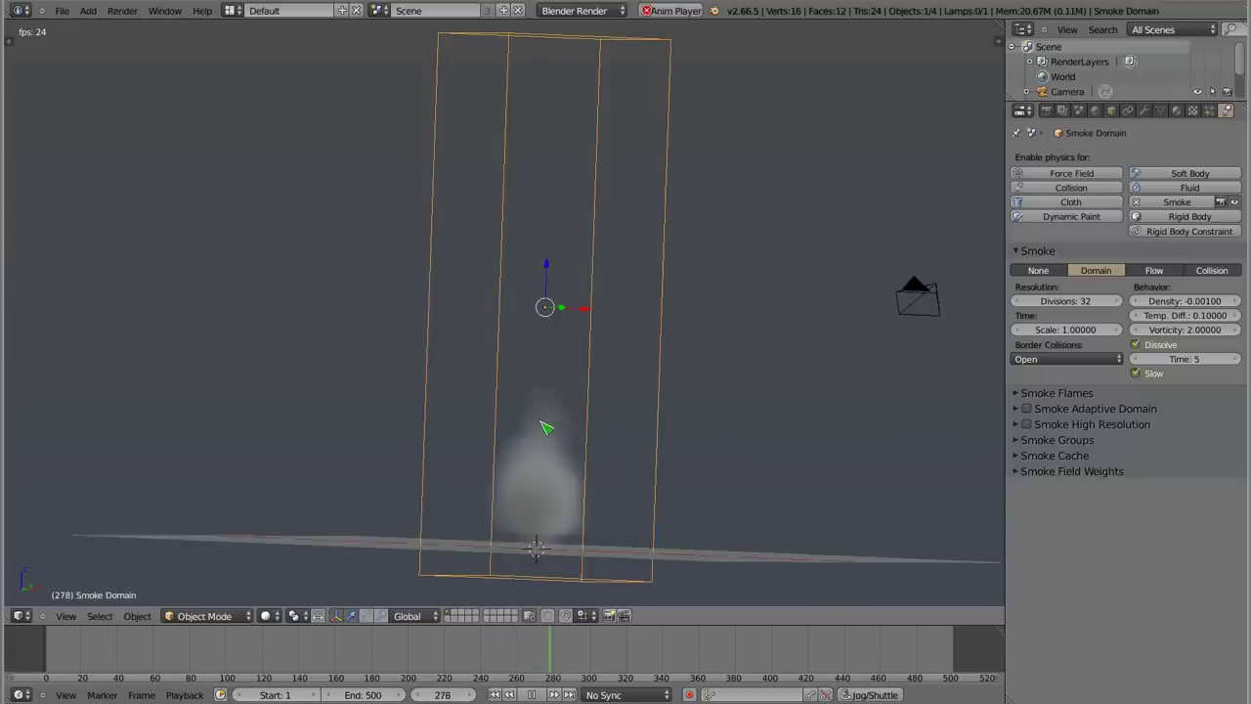
pyautogui.press('Escape')
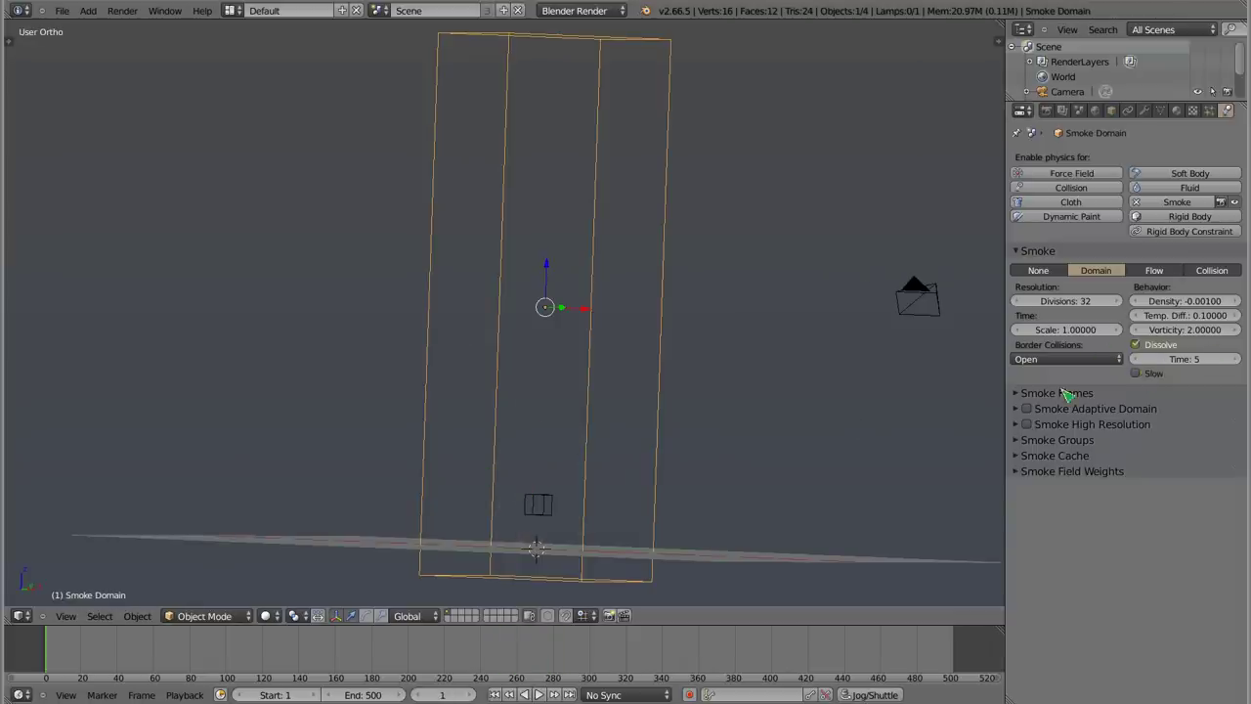
pyautogui.moveTo(1163, 359); pyautogui.dragTo(1177, 359)
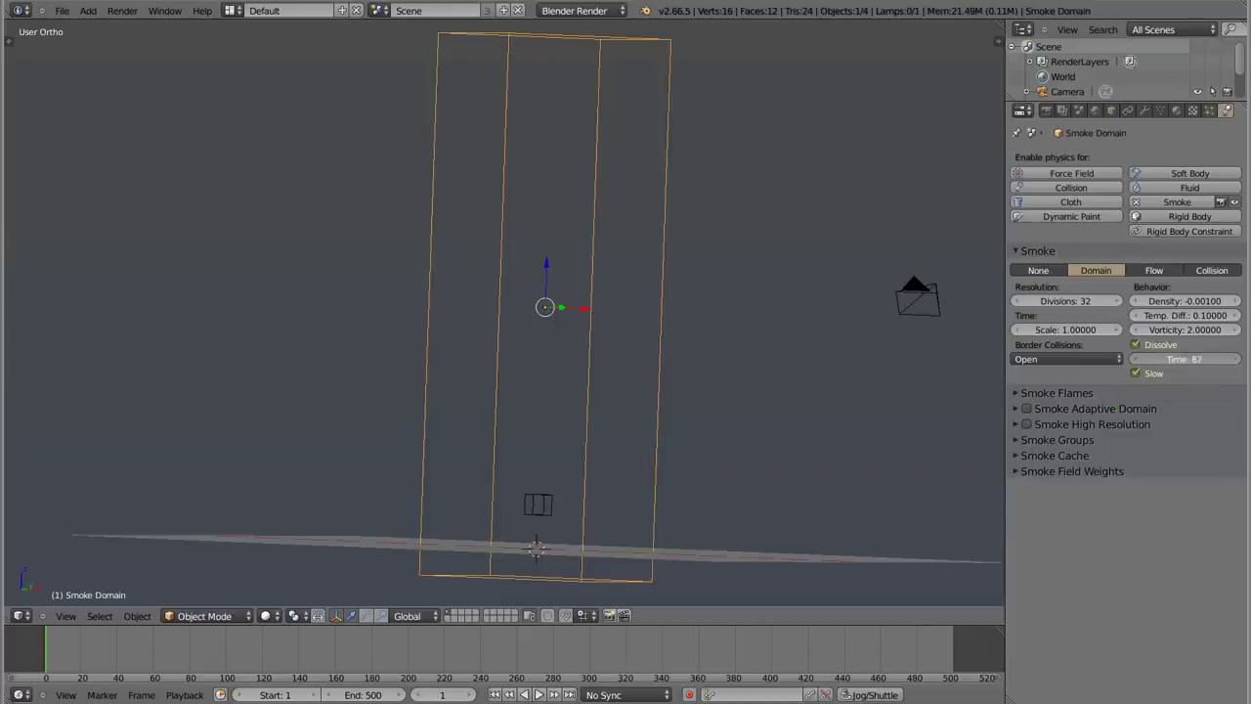
pyautogui.hotkey('alt', 'a')
# - Turn on Smoke High Resolution and replay to watch the finer plume
pyautogui.moveTo(531, 366)
pyautogui.mouseDown(button='middle')
pyautogui.moveTo(548, 419)
pyautogui.moveTo(524, 465)
pyautogui.moveTo(547, 466)
pyautogui.moveTo(525, 467)
pyautogui.moveTo(846, 469)
pyautogui.mouseUp(button='middle')
pyautogui.click(1026, 425)
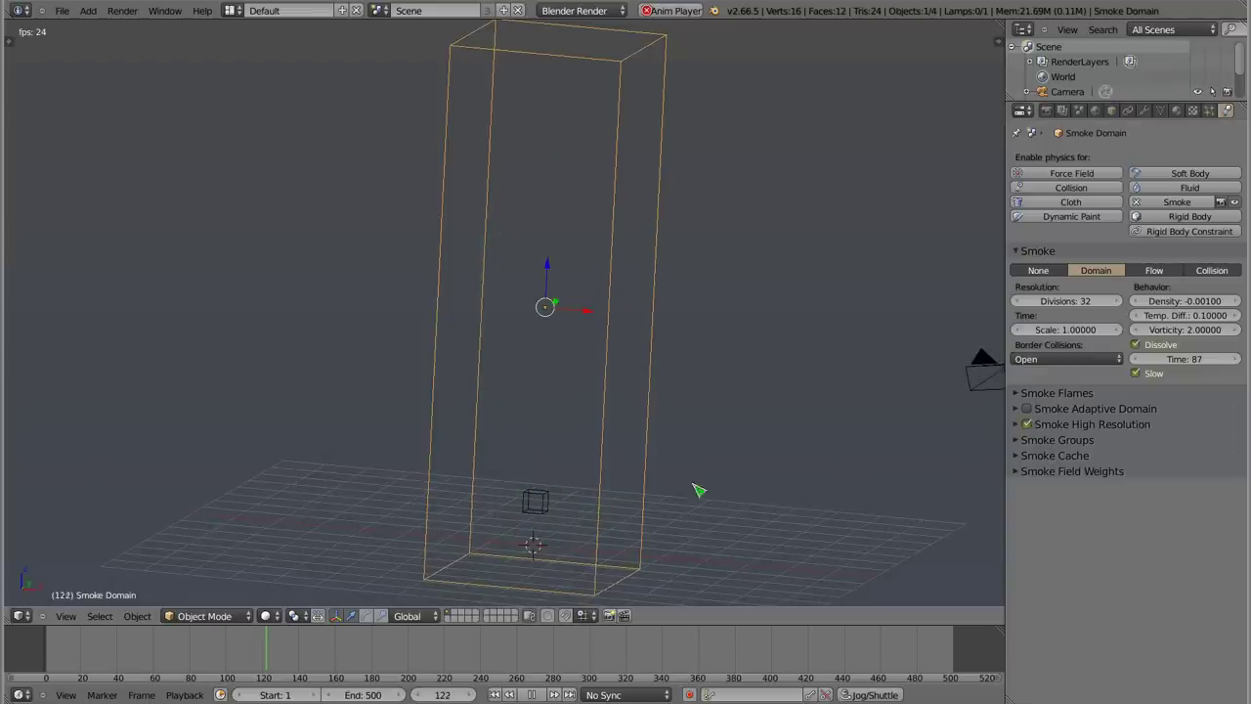
pyautogui.hotkey('shift', 'Left')
pyautogui.moveTo(576, 400)
pyautogui.mouseDown(button='middle')
pyautogui.moveTo(504, 463)
pyautogui.moveTo(558, 469)
pyautogui.moveTo(544, 497)
pyautogui.moveTo(380, 457)
pyautogui.moveTo(597, 394)
pyautogui.moveTo(365, 296)
pyautogui.moveTo(388, 374)
pyautogui.moveTo(640, 441)
pyautogui.mouseUp(button='middle')
pyautogui.moveTo(590, 309)
pyautogui.mouseDown(button='middle')
pyautogui.moveTo(502, 399)
pyautogui.moveTo(889, 338)
pyautogui.moveTo(625, 371)
pyautogui.moveTo(357, 322)
pyautogui.moveTo(479, 413)
pyautogui.moveTo(508, 405)
pyautogui.mouseUp(button='middle')
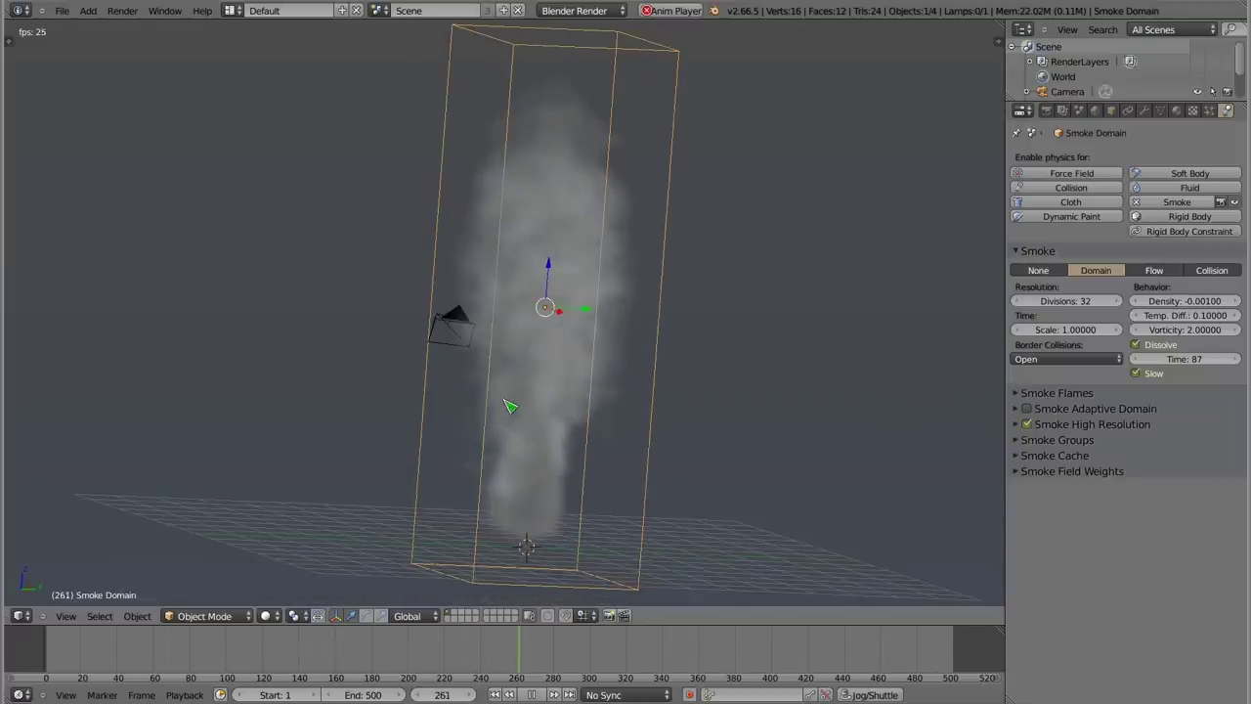
# - Look through the scene camera and move it to frame the smoke column
pyautogui.press('KP_0')
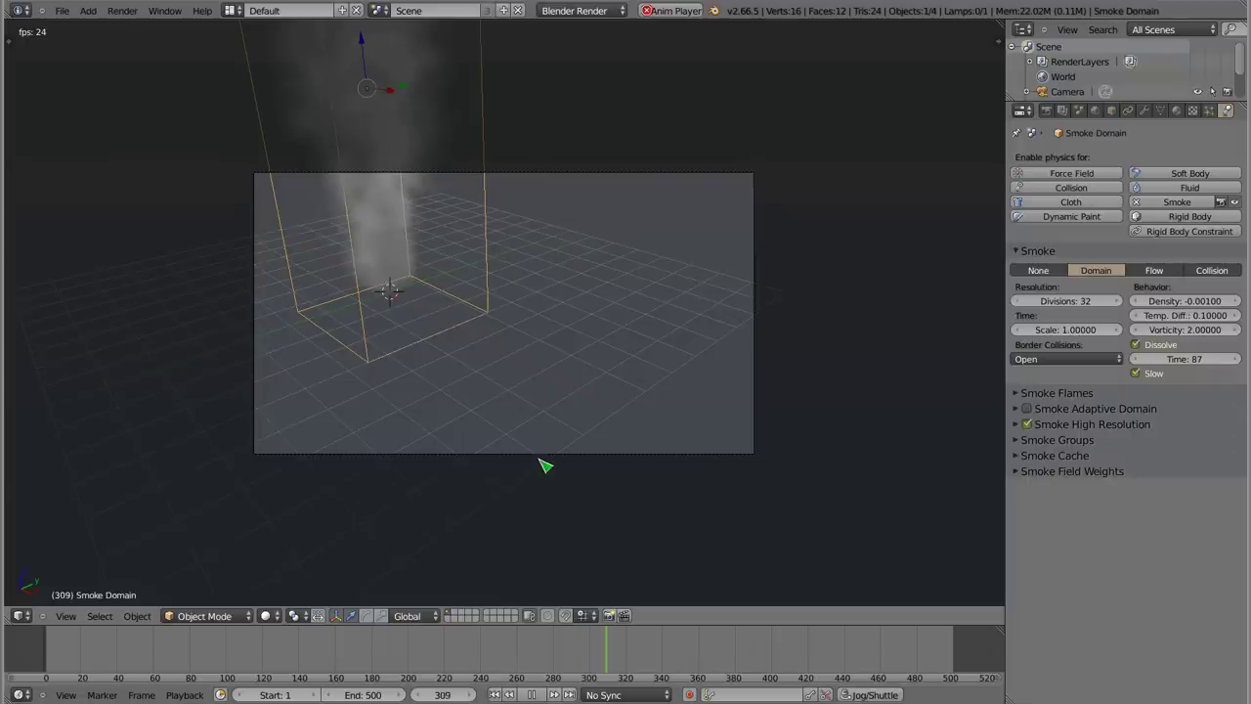
pyautogui.rightClick(658, 456)
pyautogui.press('g')
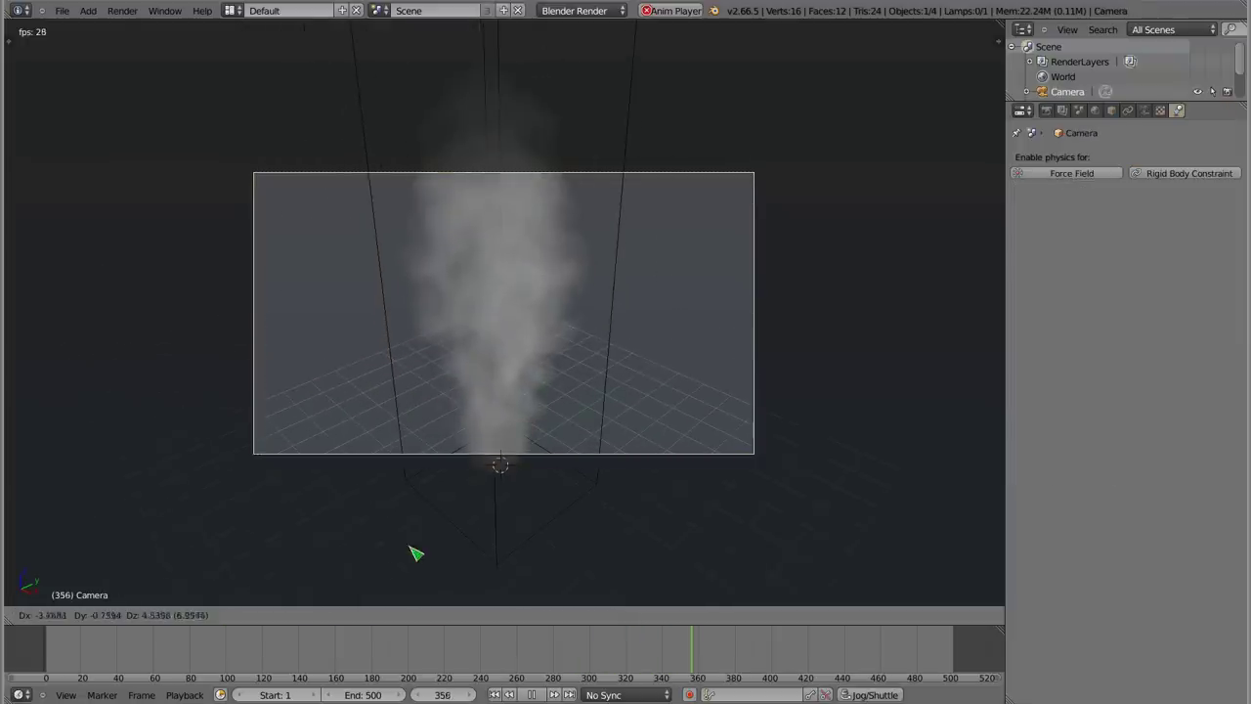
pyautogui.click(416, 554)
# - Render a still of frame 386 from the camera, then close the render window
pyautogui.press('F12')
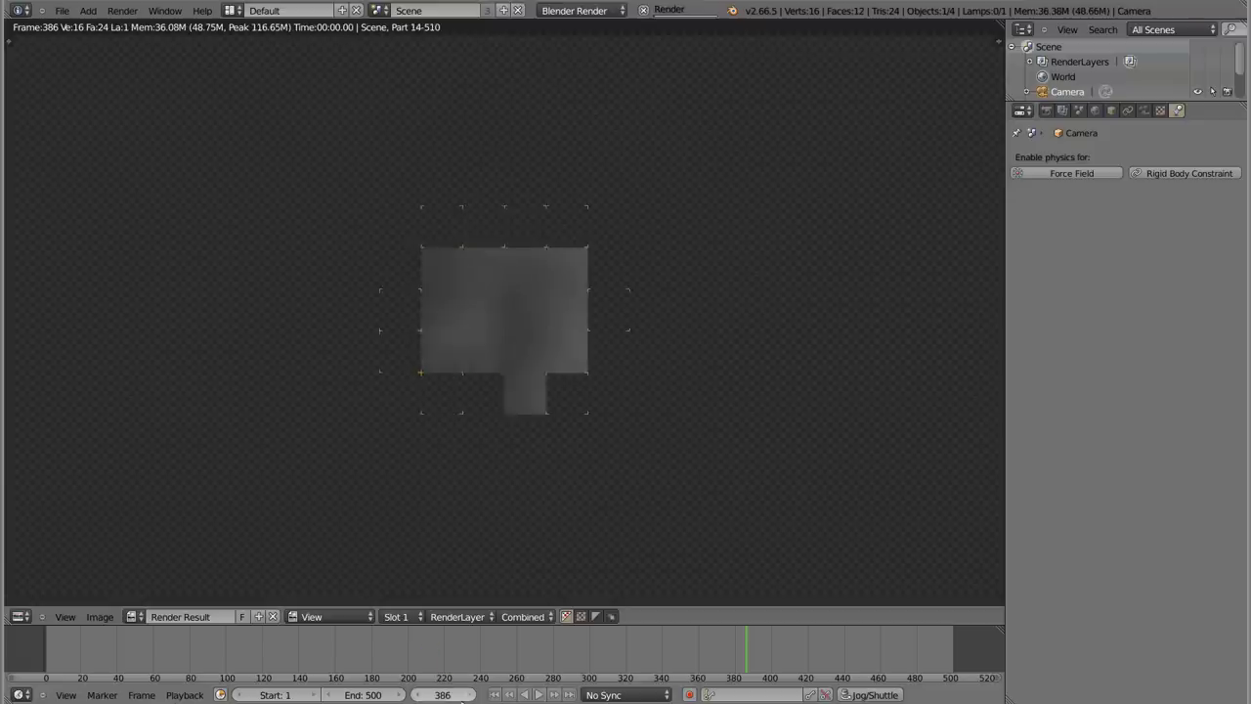
pyautogui.scroll(-2, 525, 366)
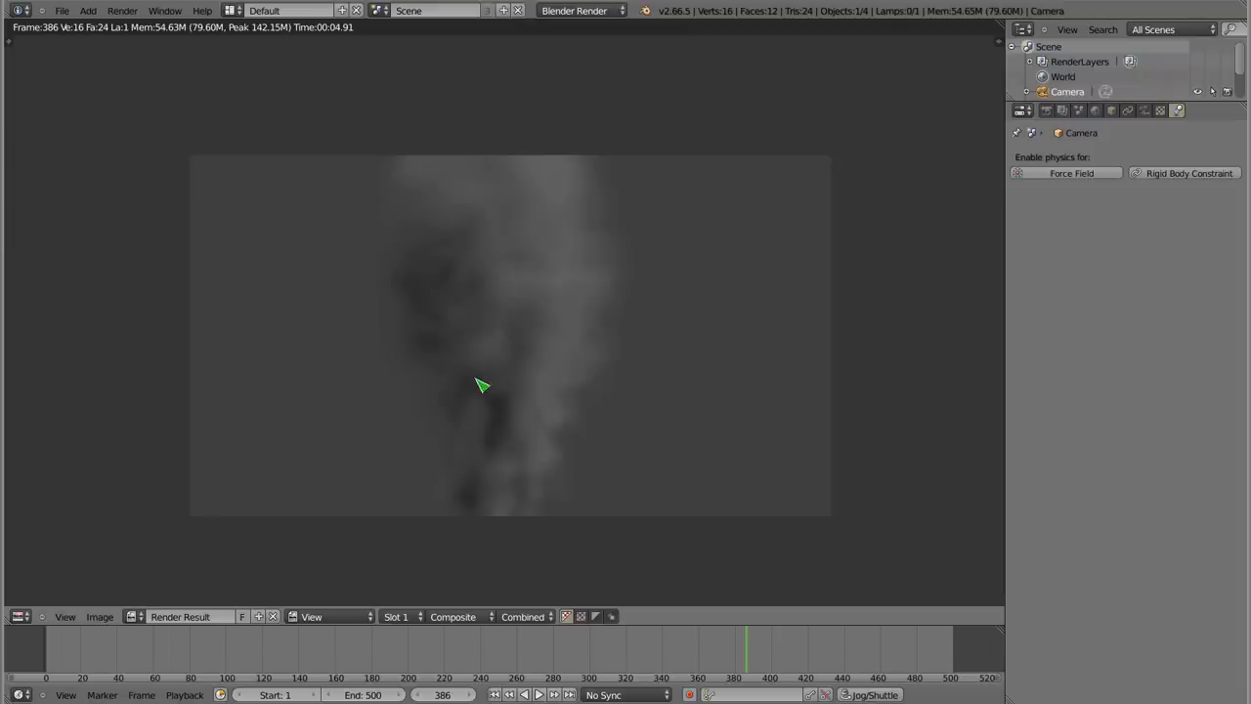
pyautogui.press('Escape')
# - Select the smoke domain box and show its Smoke Domain Material volume settings
pyautogui.moveTo(510, 407)
pyautogui.mouseDown(button='middle')
pyautogui.moveTo(480, 460)
pyautogui.moveTo(506, 413)
pyautogui.moveTo(444, 453)
pyautogui.moveTo(562, 360)
pyautogui.mouseUp(button='middle')
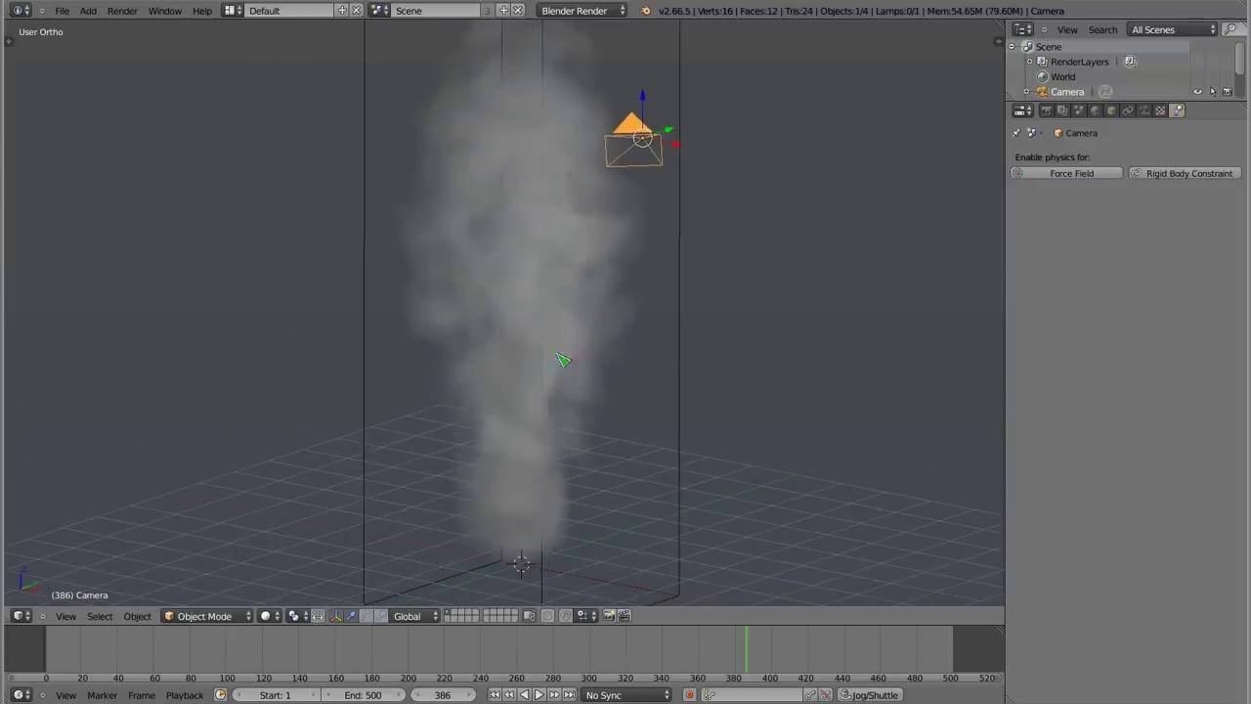
pyautogui.rightClick(685, 406)
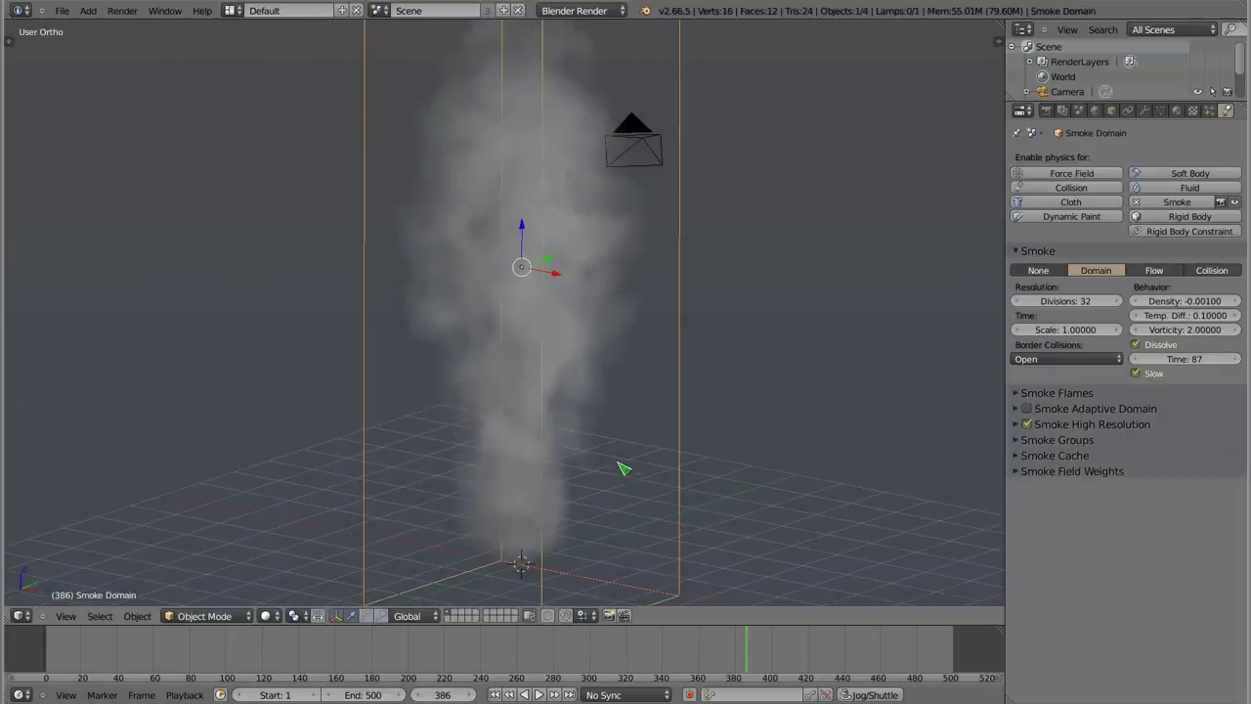
pyautogui.click(1177, 111)
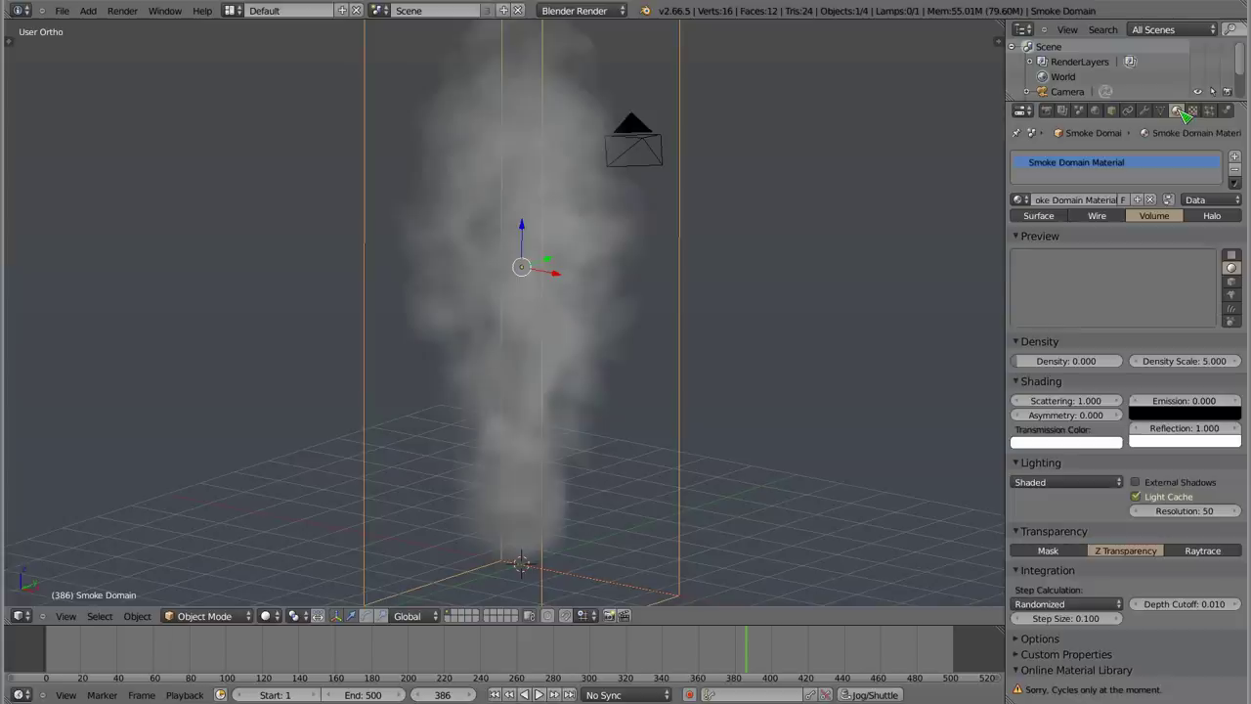
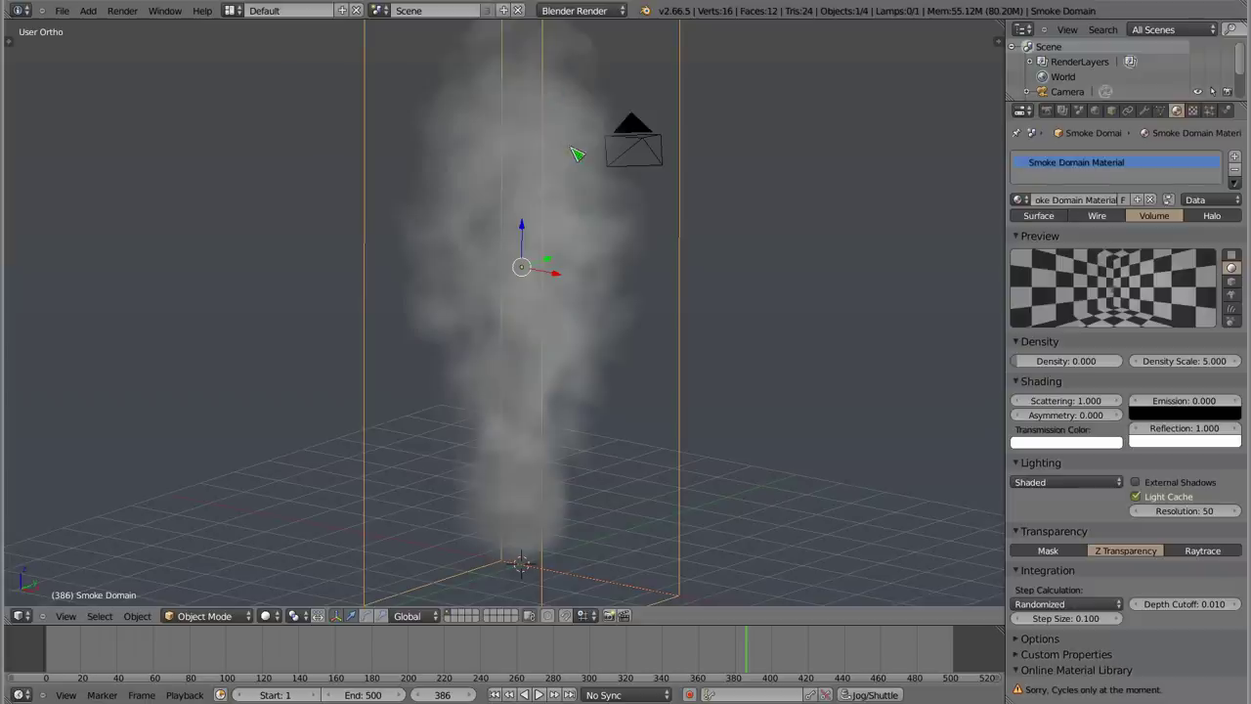
# - Show the Smoke Density voxel-data texture for the domain and orbit around the smoke column
pyautogui.click(1192, 111)
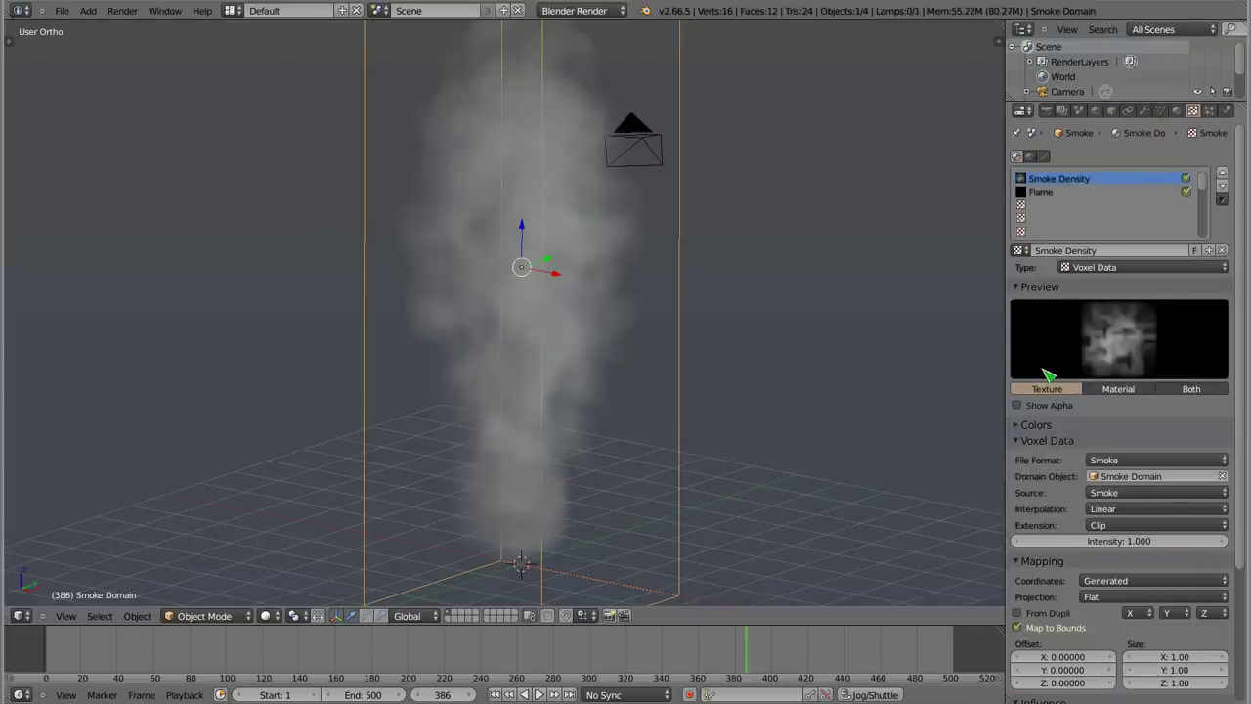
pyautogui.moveTo(552, 416)
pyautogui.mouseDown(button='middle')
pyautogui.moveTo(632, 419)
pyautogui.moveTo(579, 424)
pyautogui.moveTo(609, 417)
pyautogui.mouseUp(button='middle')
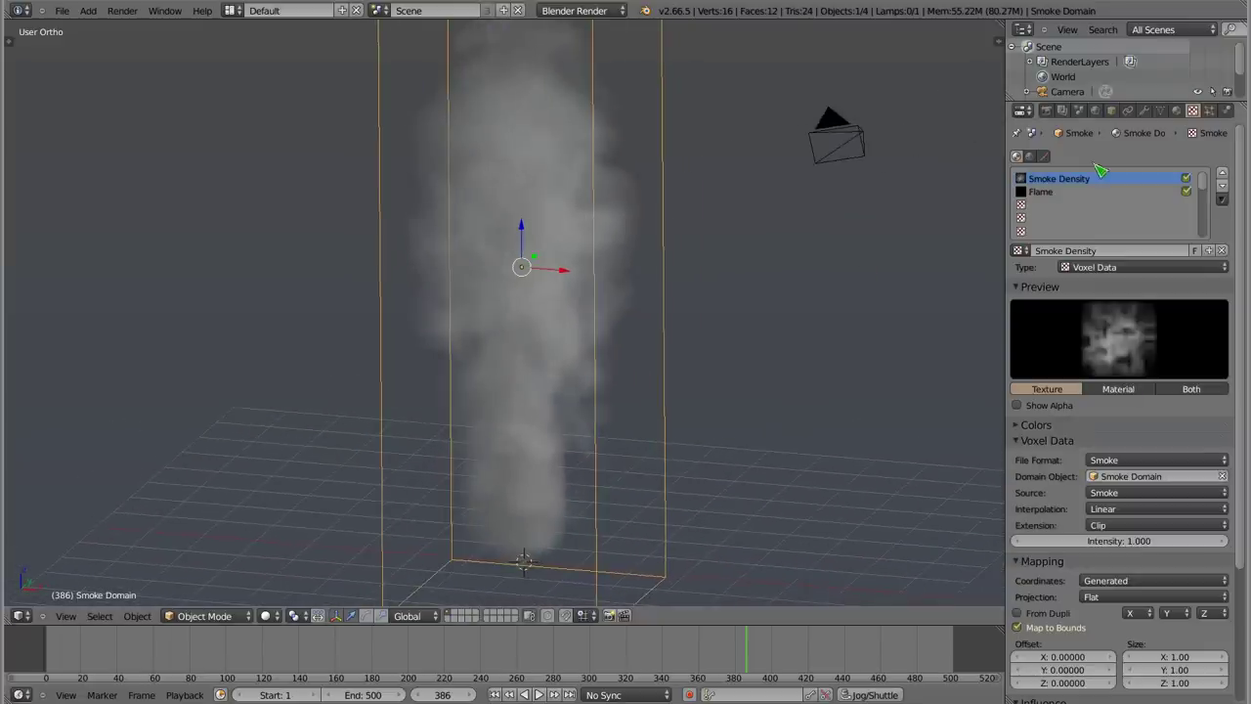
# - Set smoke high-resolution divisions to 2 and resolution divisions to 64, then replay from frame 1
pyautogui.click(1227, 111)
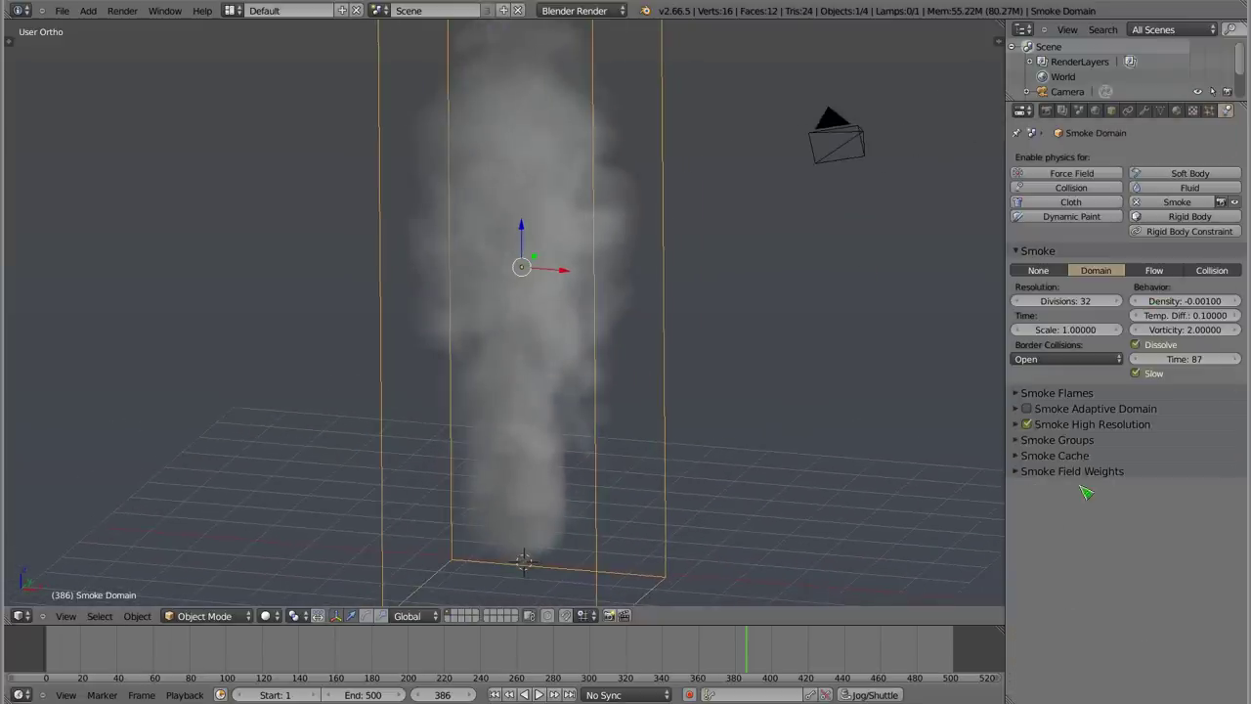
pyautogui.click(1020, 425)
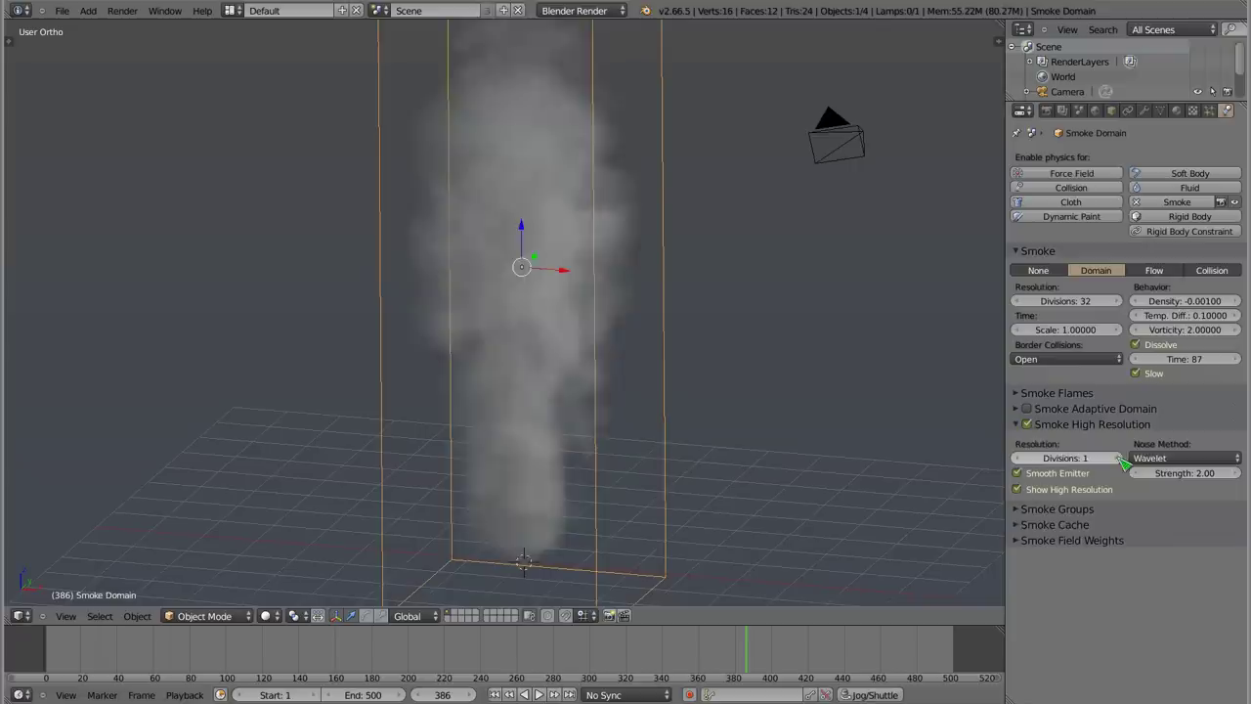
pyautogui.click(1117, 458)
pyautogui.click(1067, 301)
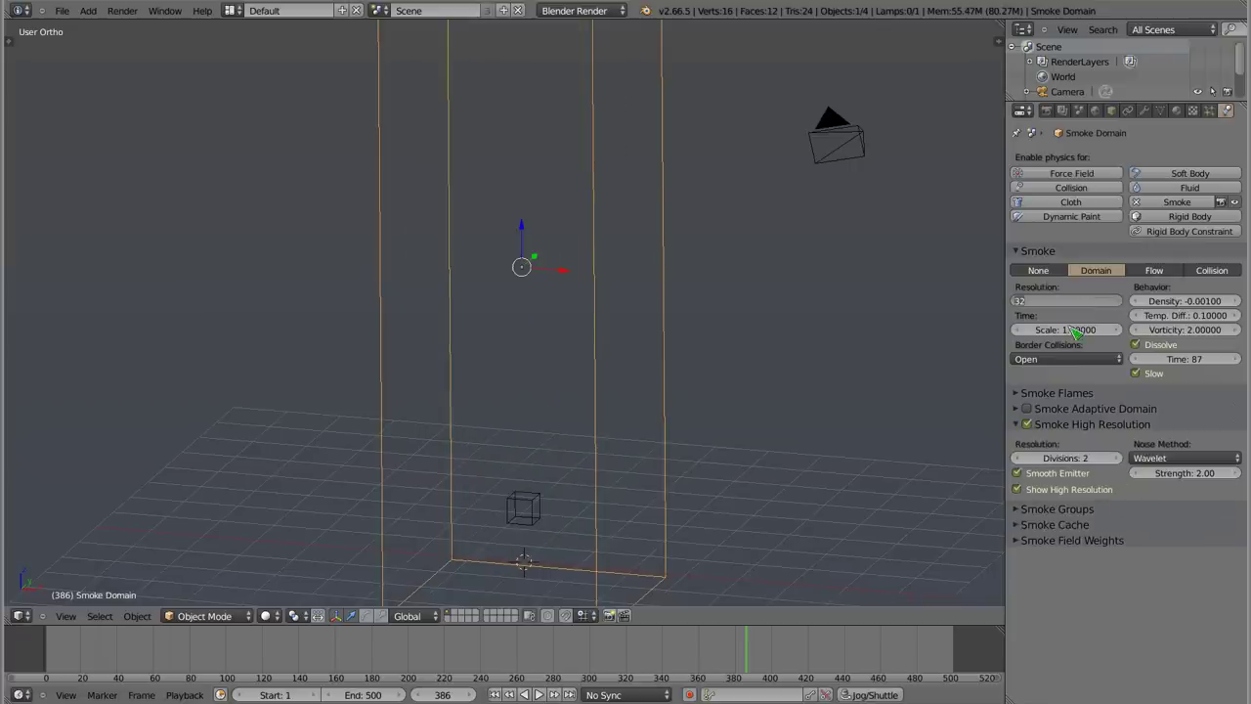
pyautogui.write('64')
pyautogui.press('Return')
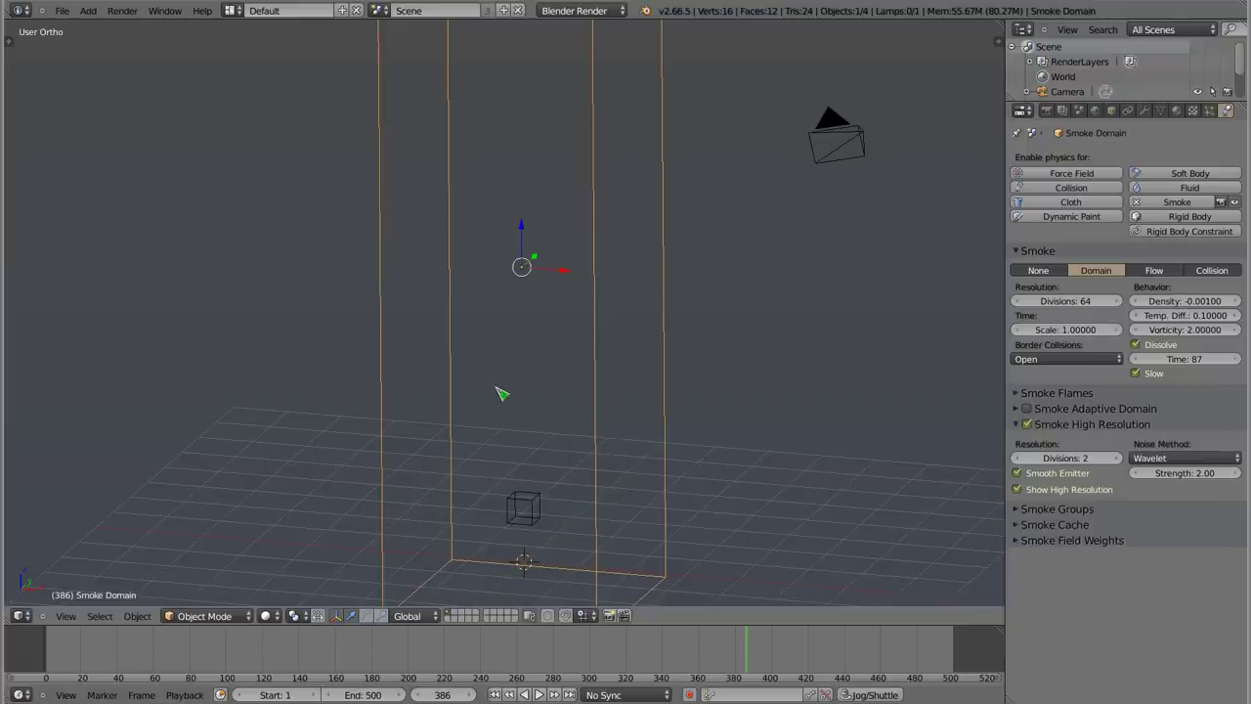
pyautogui.hotkey('shift', 'Left')
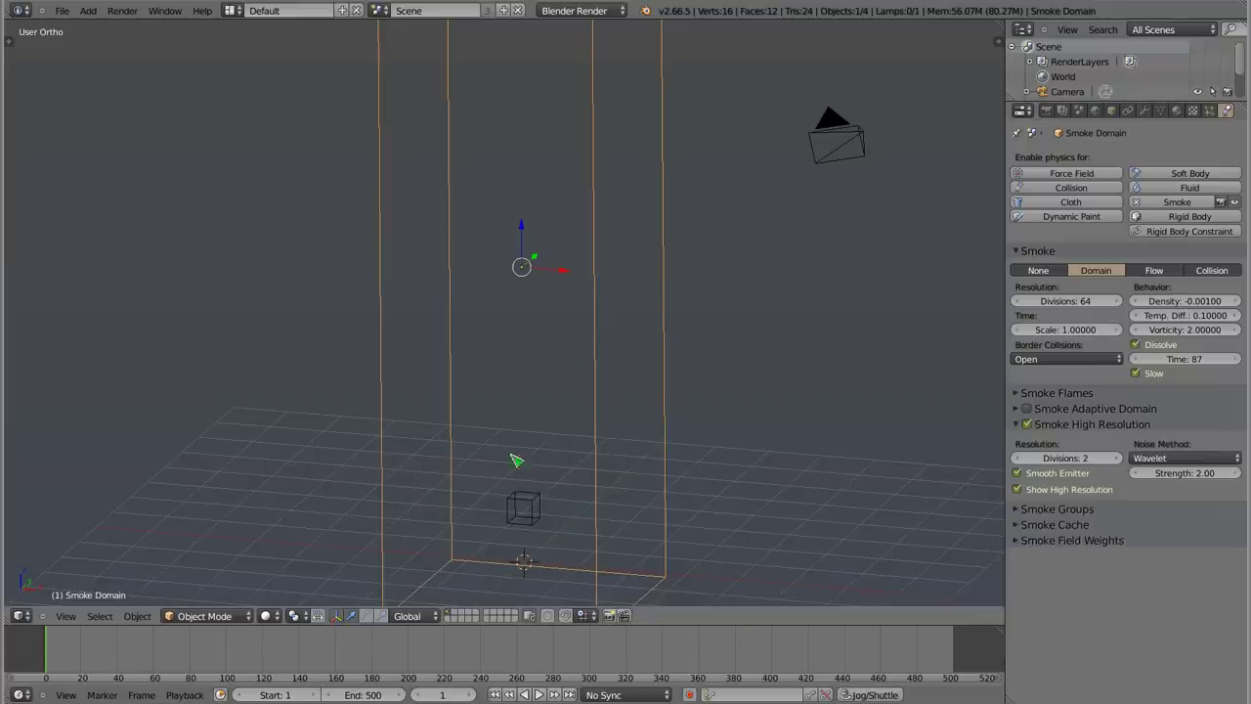
pyautogui.hotkey('alt', 'a')
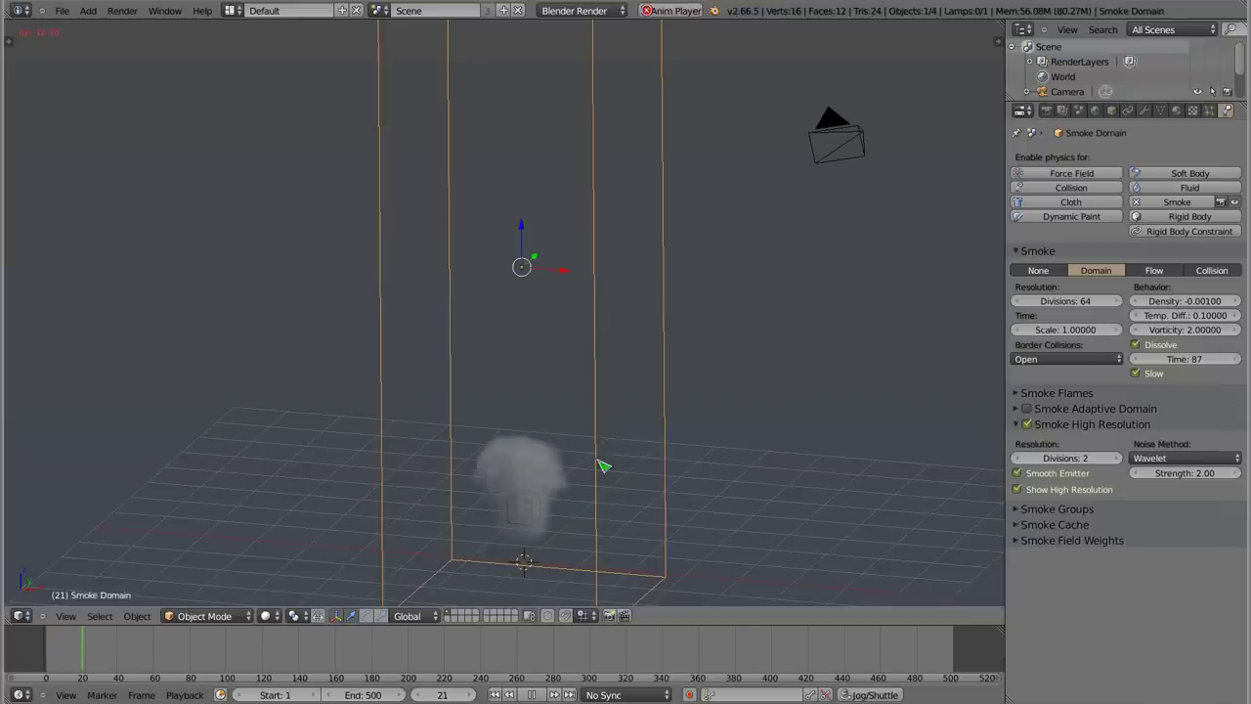
# - Orbit around the rising smoke, browse the 'Quick' command results, then stop playback at frame 1
pyautogui.moveTo(548, 424)
pyautogui.mouseDown(button='middle')
pyautogui.moveTo(533, 368)
pyautogui.moveTo(492, 384)
pyautogui.moveTo(519, 413)
pyautogui.moveTo(556, 424)
pyautogui.moveTo(566, 273)
pyautogui.moveTo(601, 315)
pyautogui.moveTo(446, 226)
pyautogui.moveTo(419, 251)
pyautogui.moveTo(648, 363)
pyautogui.moveTo(632, 378)
pyautogui.mouseUp(button='middle')
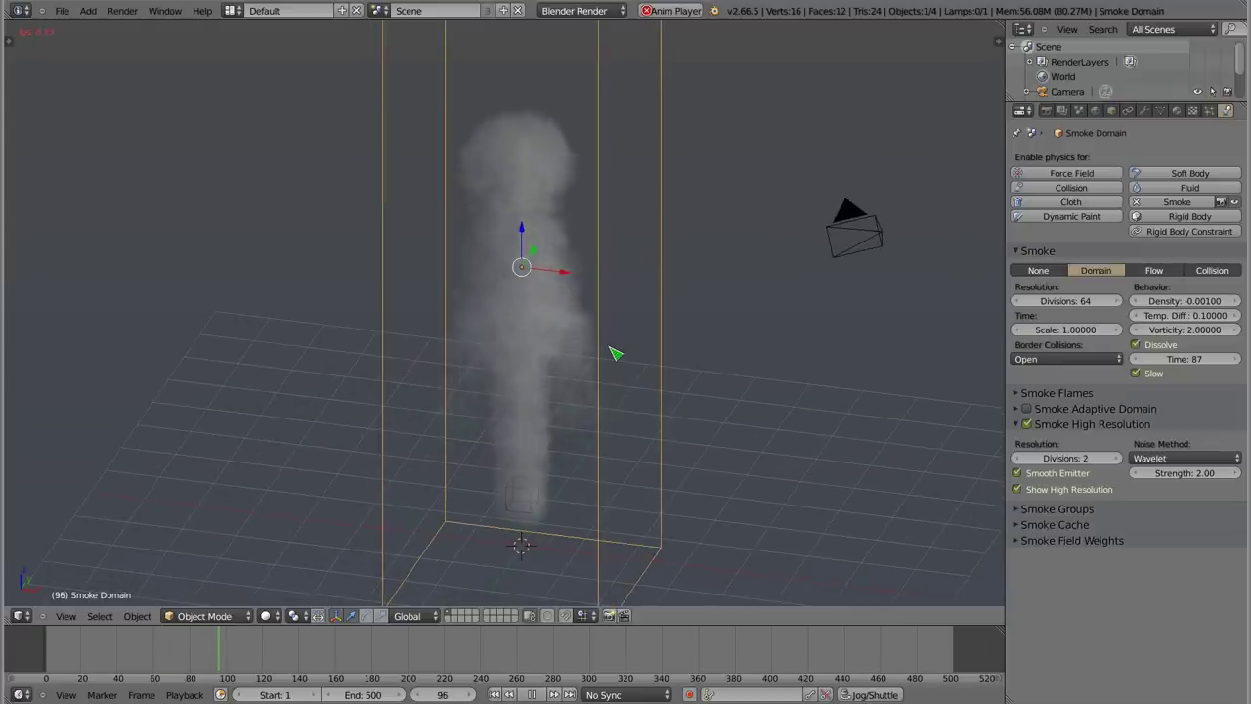
pyautogui.moveTo(632, 329)
pyautogui.mouseDown(button='middle')
pyautogui.moveTo(634, 304)
pyautogui.moveTo(619, 312)
pyautogui.moveTo(597, 290)
pyautogui.moveTo(600, 250)
pyautogui.moveTo(620, 250)
pyautogui.moveTo(615, 311)
pyautogui.mouseUp(button='middle')
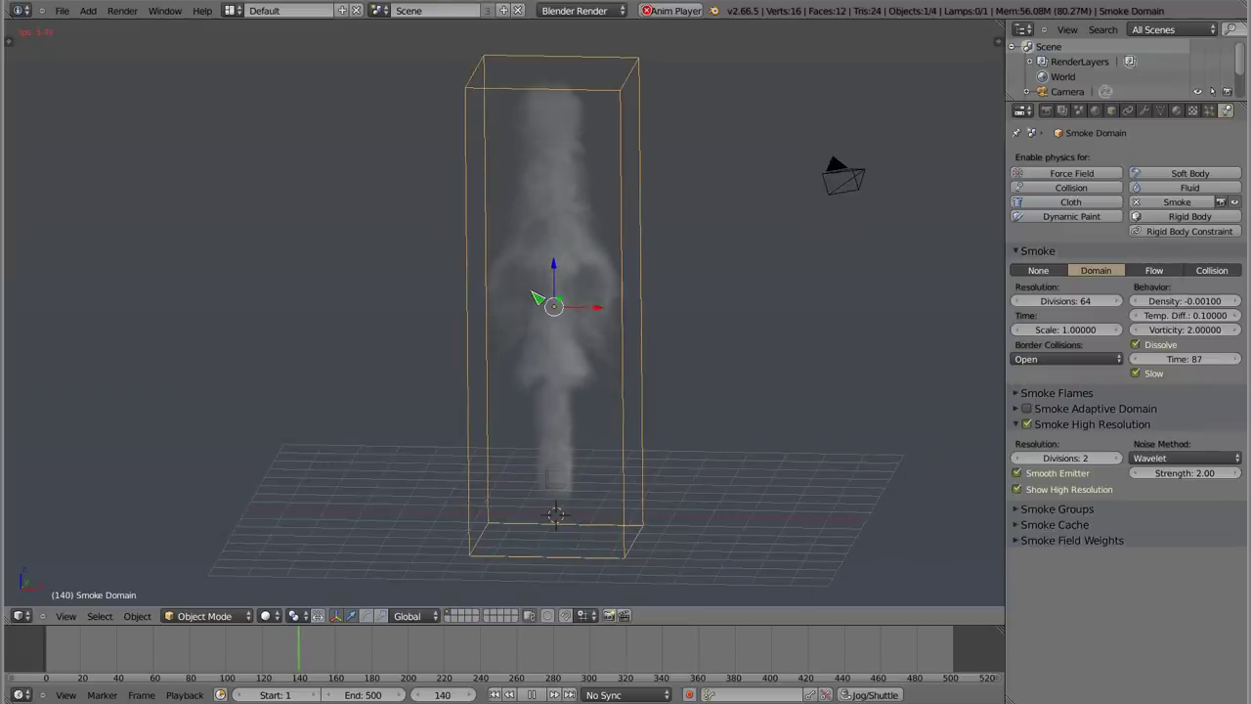
pyautogui.press('space')
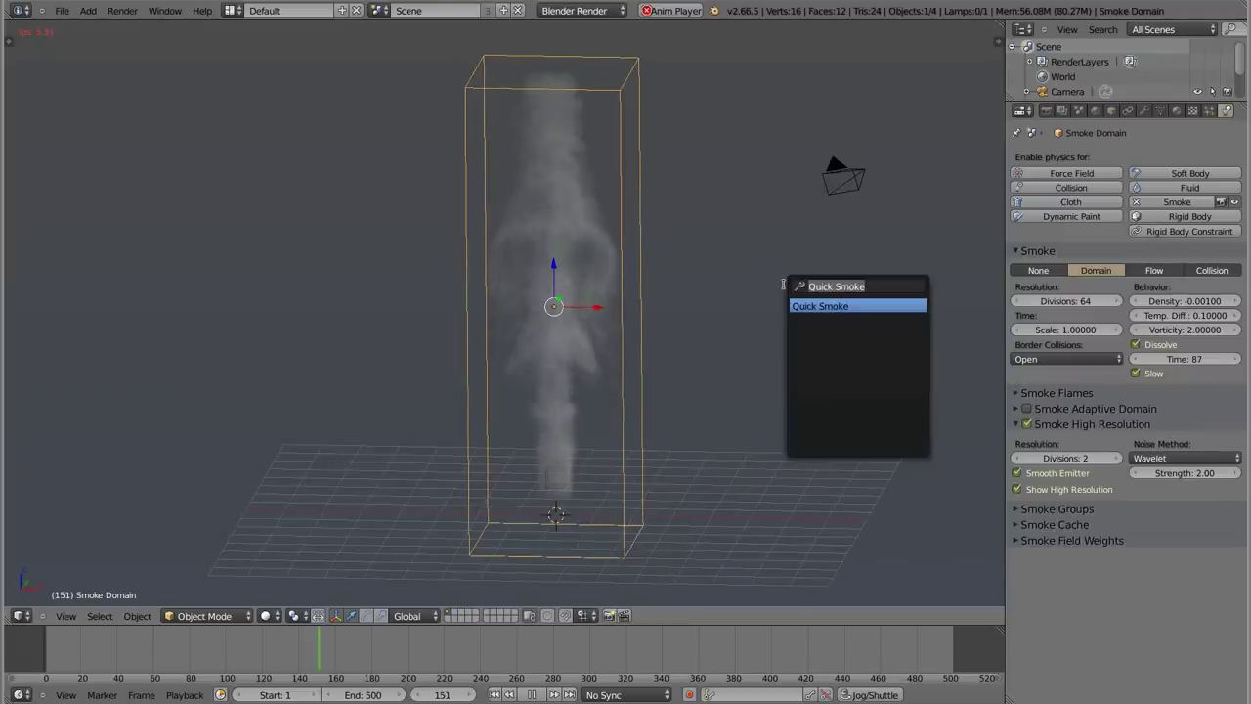
pyautogui.click(873, 286)
pyautogui.press('BackSpace')
pyautogui.press('BackSpace')
pyautogui.press('BackSpace')
pyautogui.press('BackSpace')
pyautogui.press('BackSpace')
pyautogui.press('BackSpace')
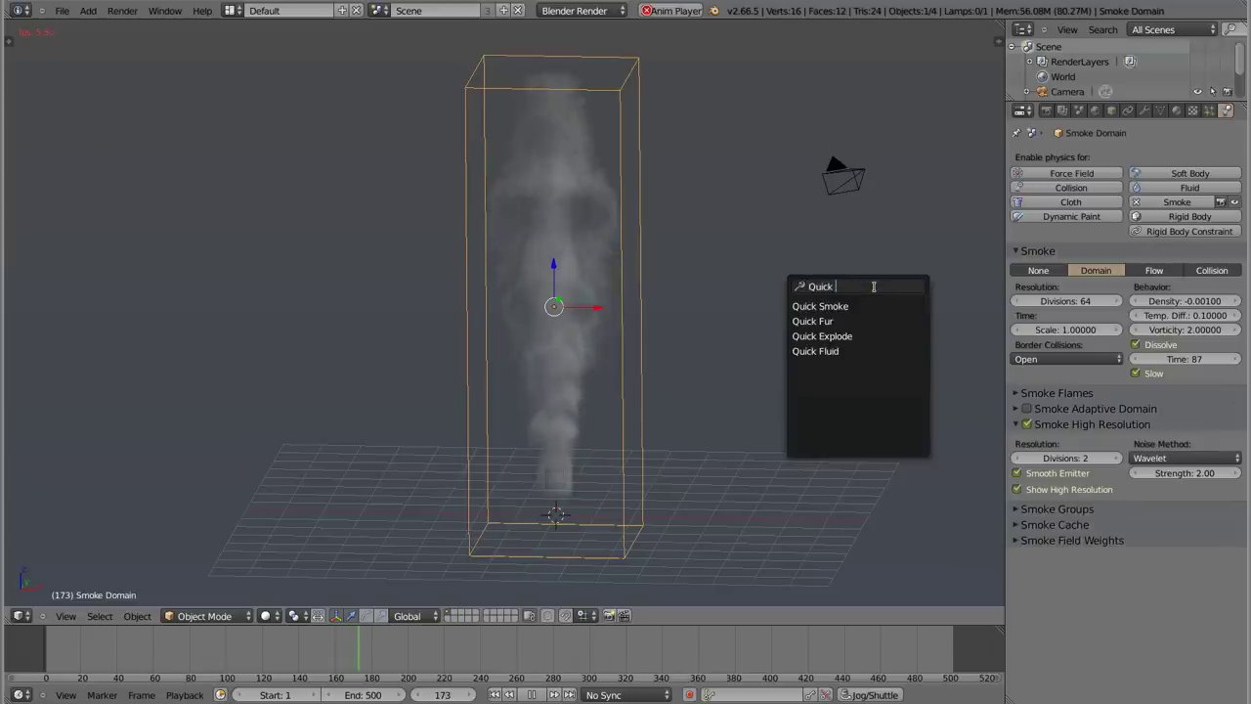
pyautogui.press('Down')
pyautogui.press('Down')
pyautogui.press('Down')
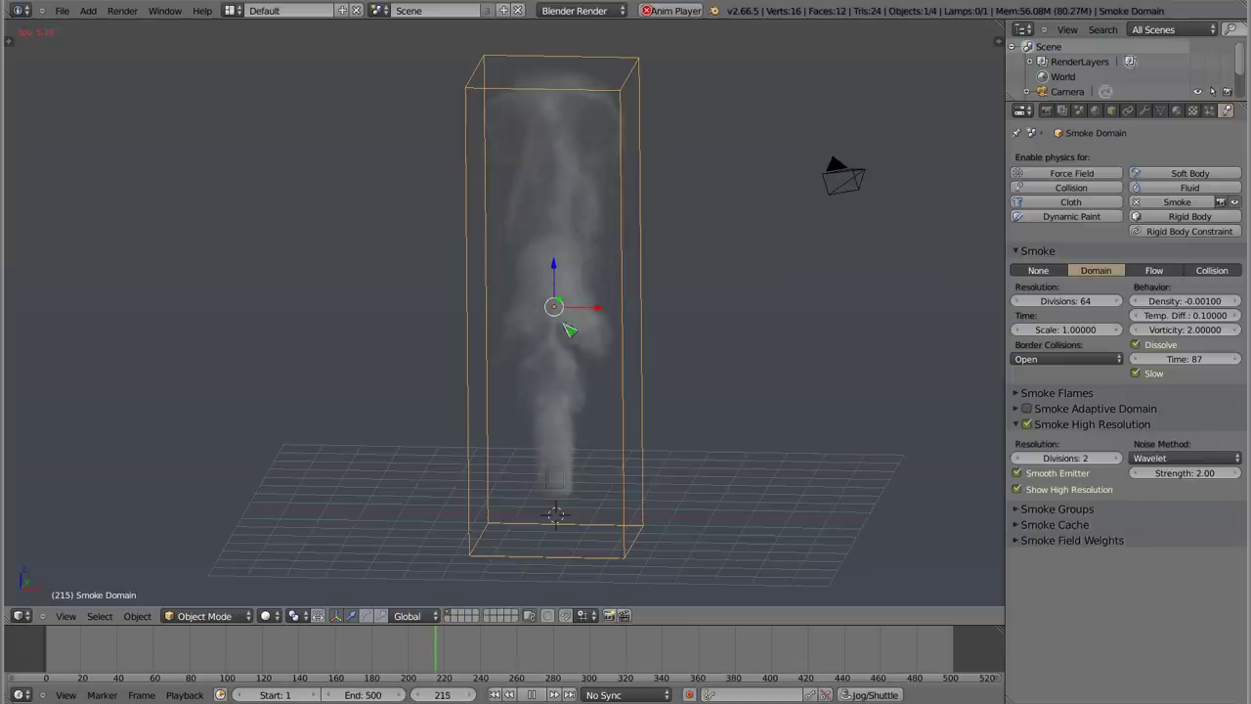
pyautogui.press('Escape')
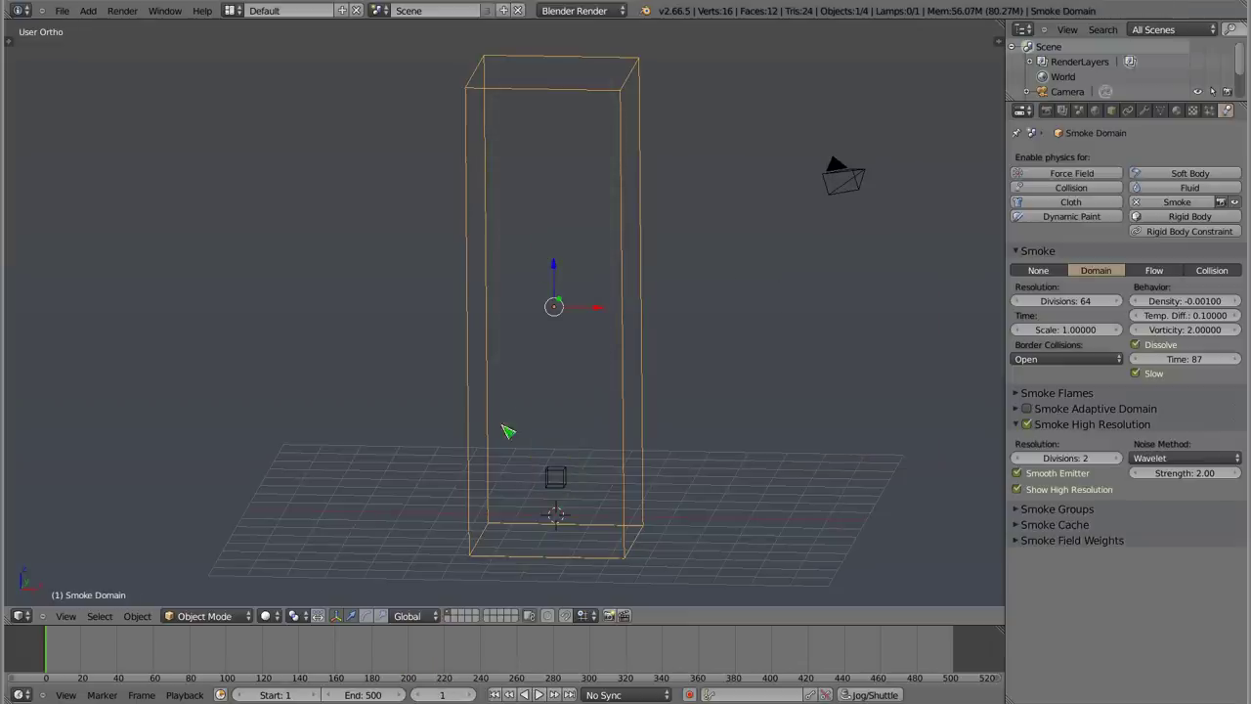
# - Reload the start-up file and delete the default text object
pyautogui.hotkey('ctrl', 'n')
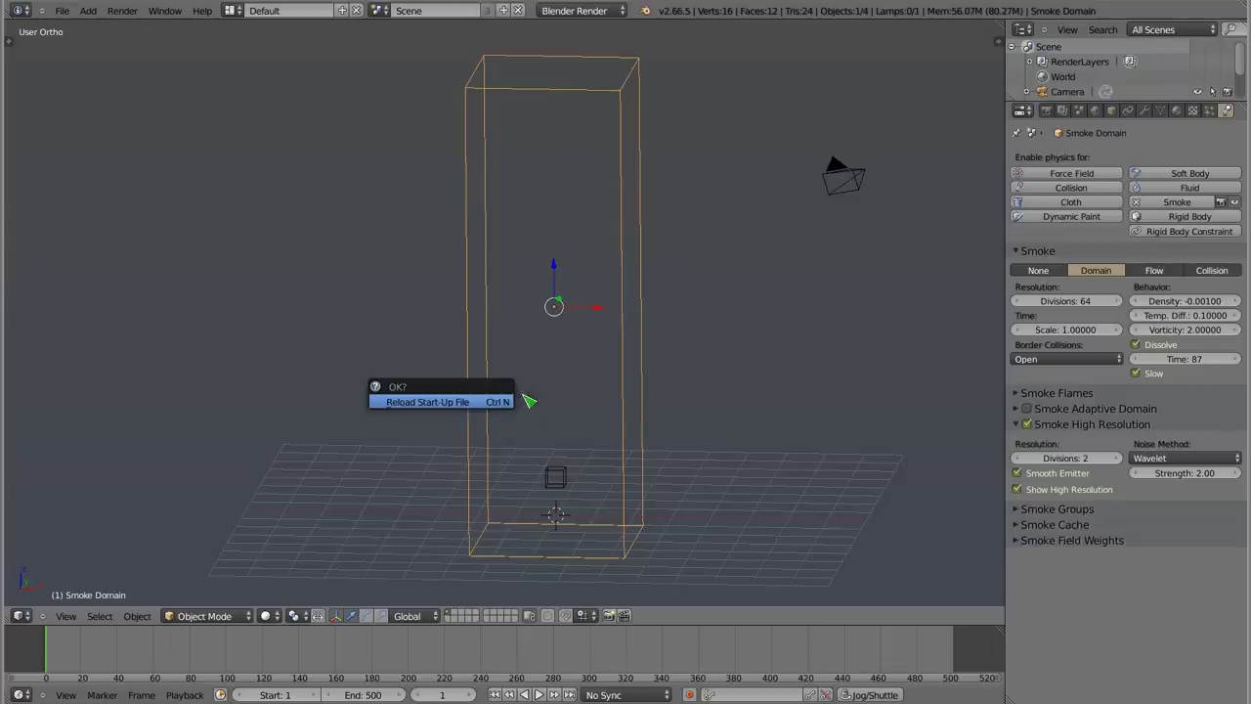
pyautogui.press('Return')
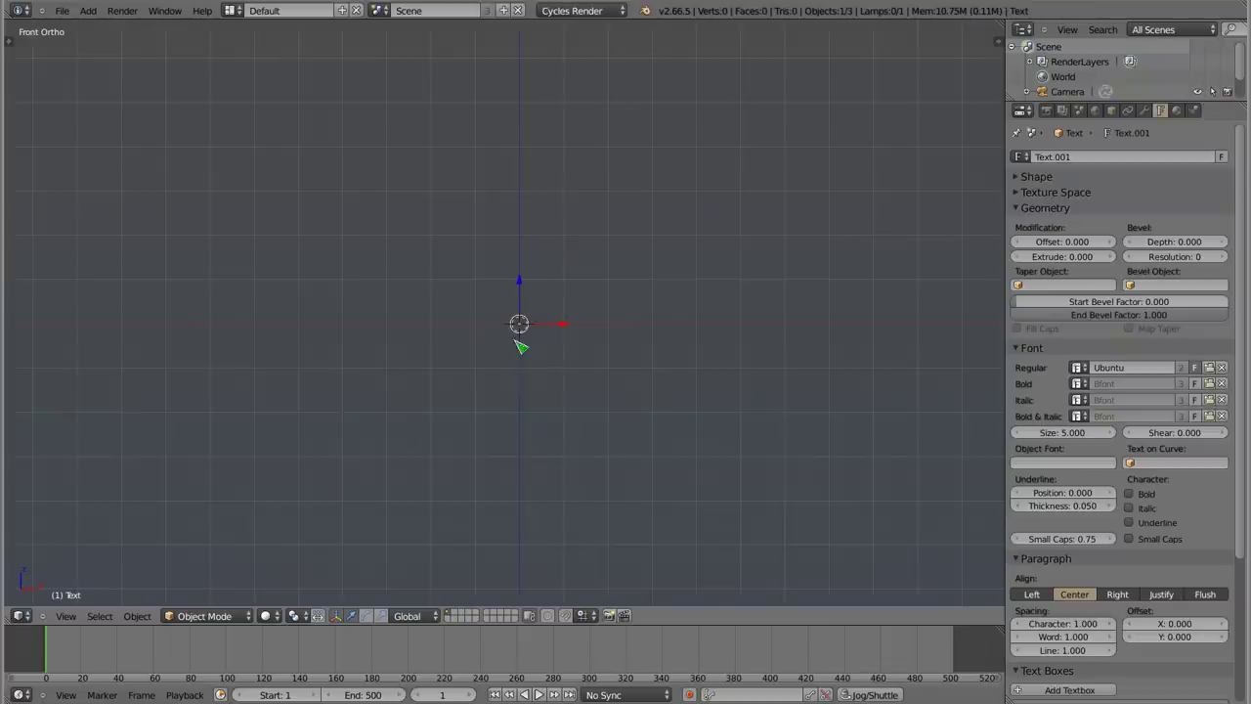
pyautogui.press('x')
pyautogui.click(525, 329)
# - Add a Suzanne monkey mesh, move it straight up, and recentre the view on it
pyautogui.hotkey('shift', 'a')
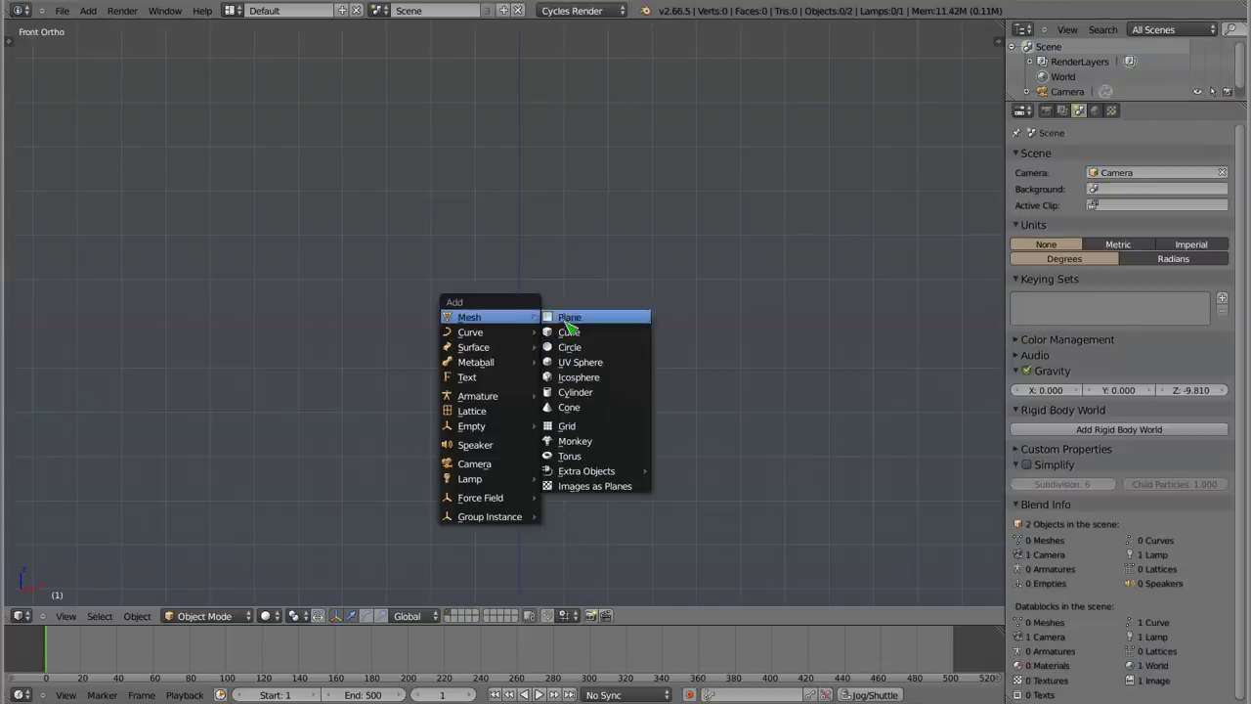
pyautogui.click(584, 443)
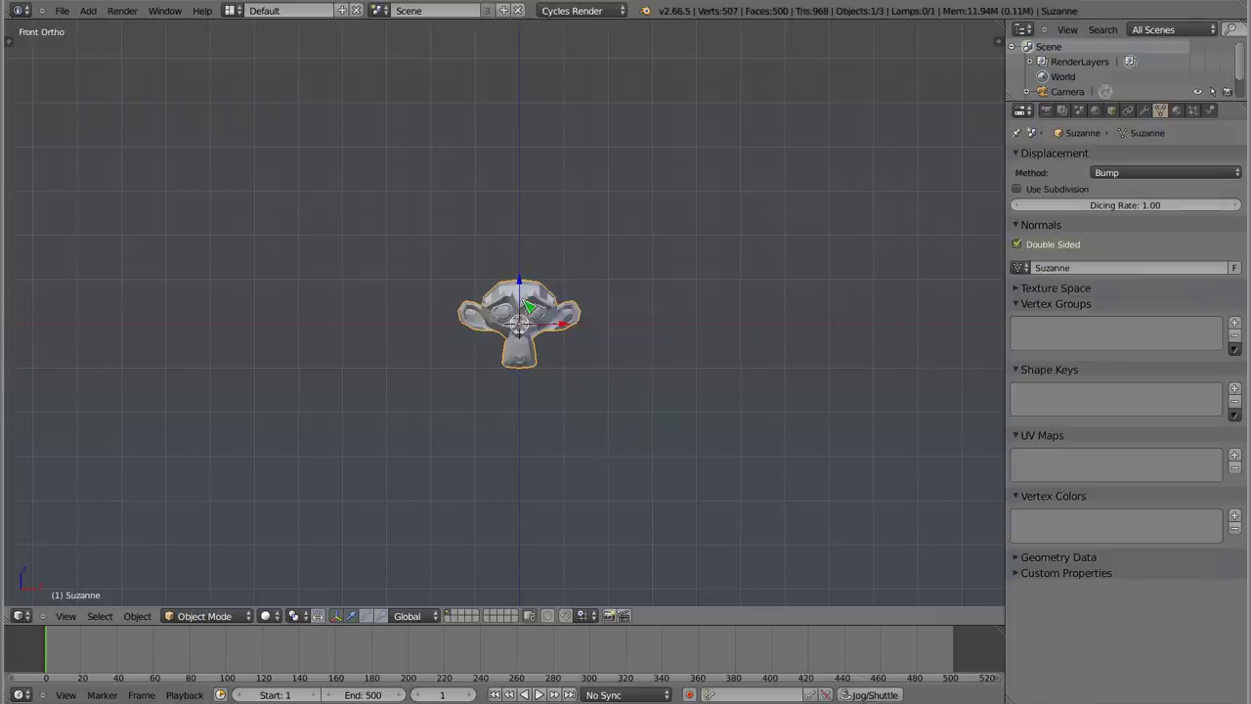
pyautogui.press('g')
pyautogui.press('Return')
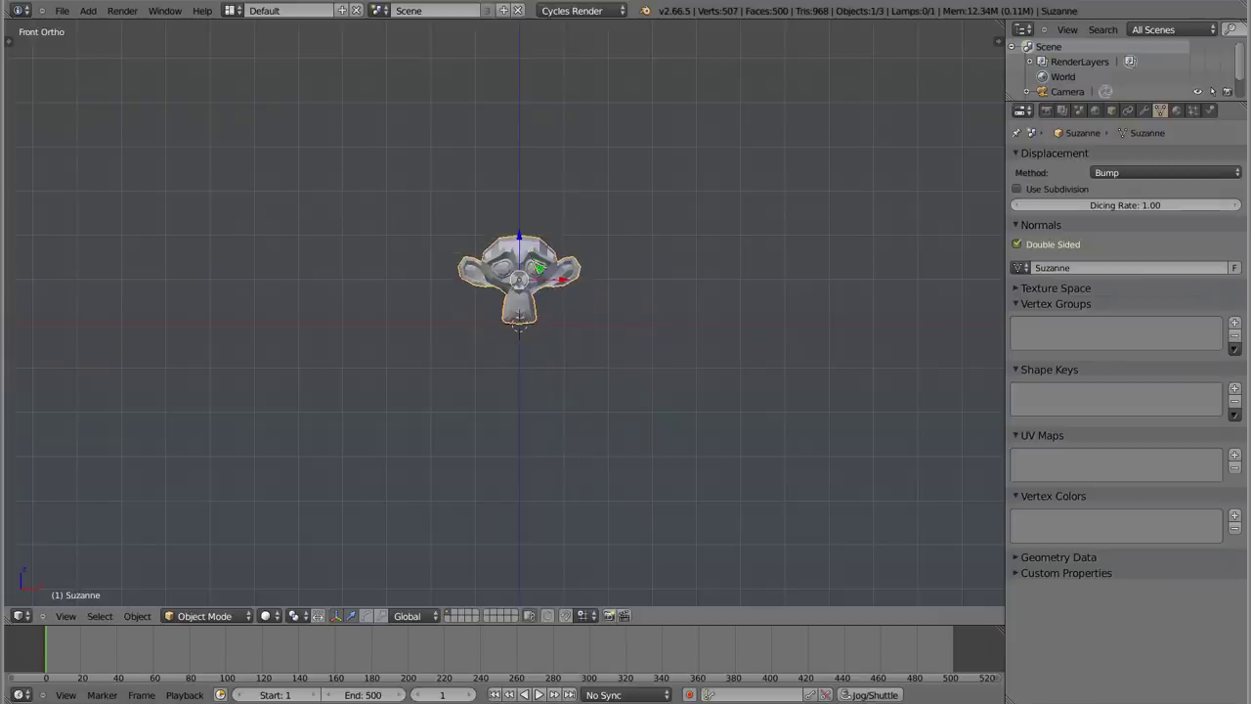
pyautogui.scroll(2, 514, 237)
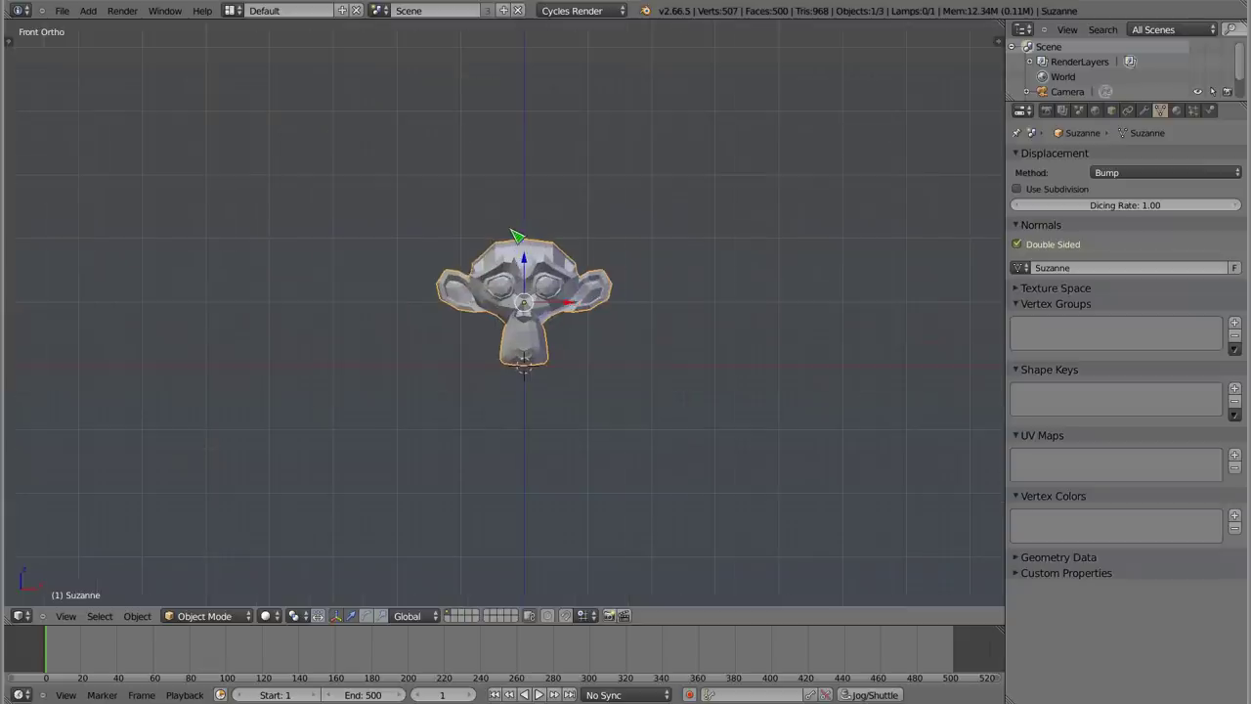
pyautogui.keyDown('shift'); pyautogui.moveTo(550, 337); pyautogui.dragTo(532, 347, button='middle'); pyautogui.keyUp('shift')
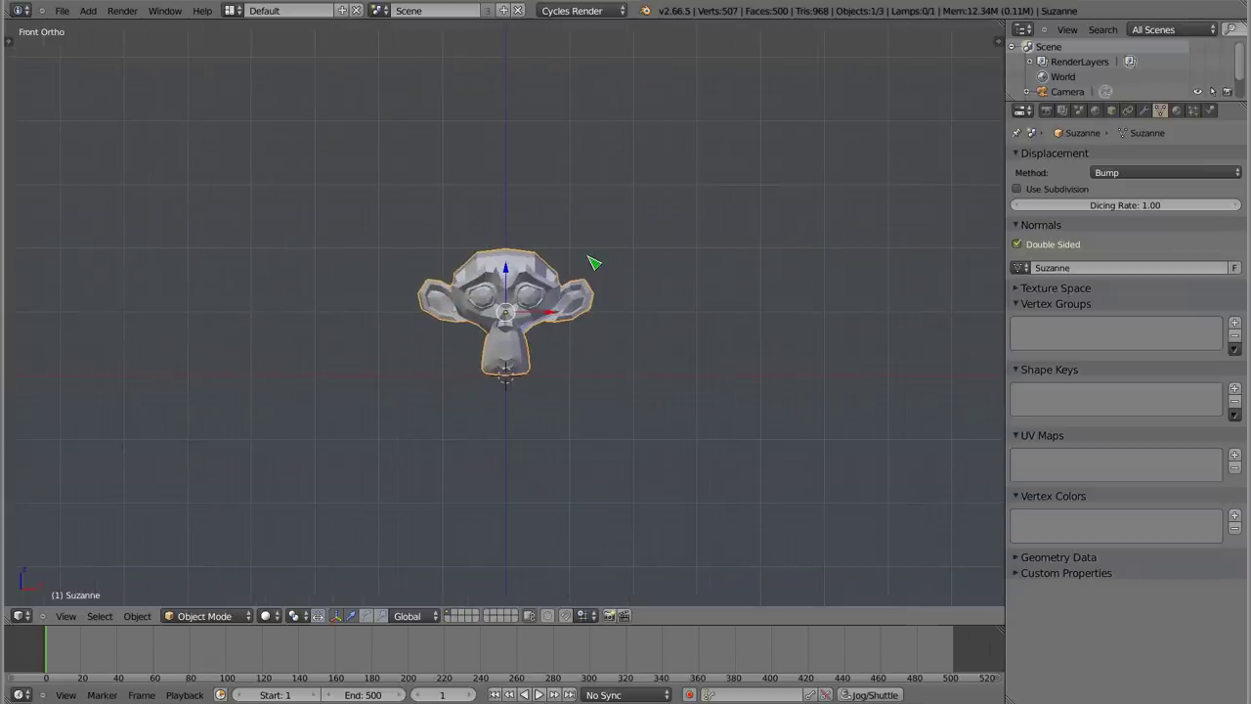
# - Apply Quick Explode to Suzanne via the 'qui' command search
pyautogui.press('space')
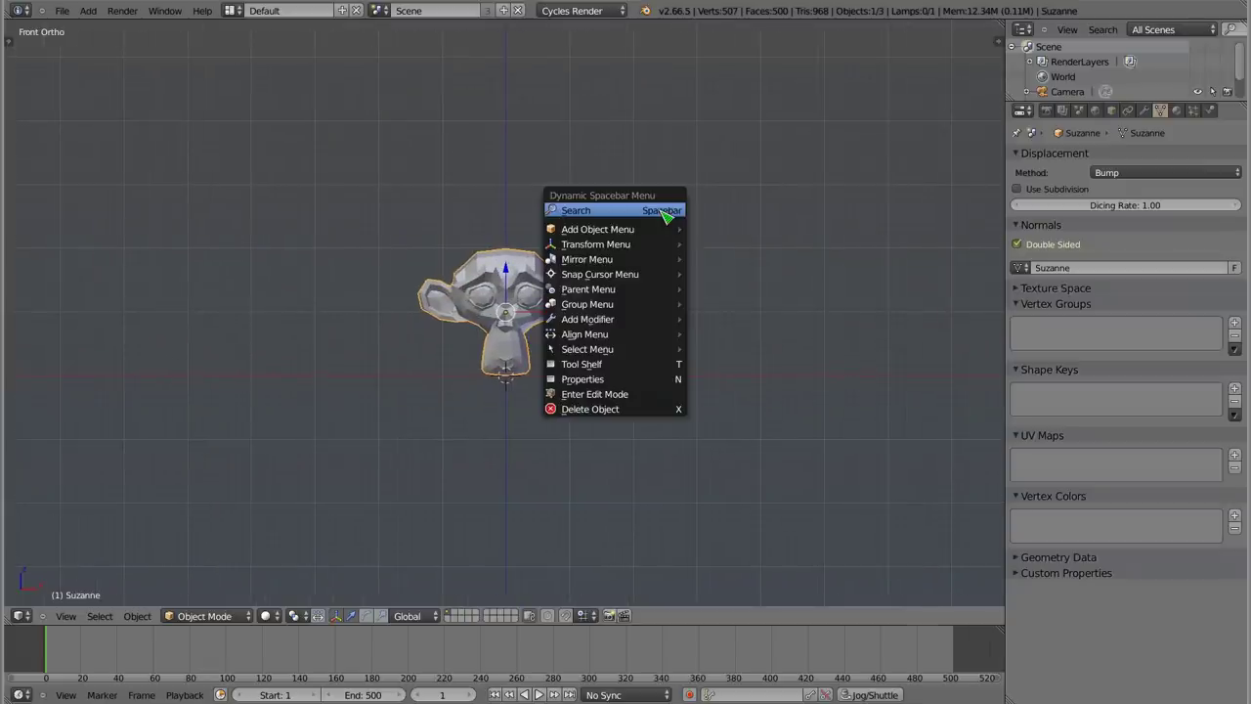
pyautogui.click(684, 213)
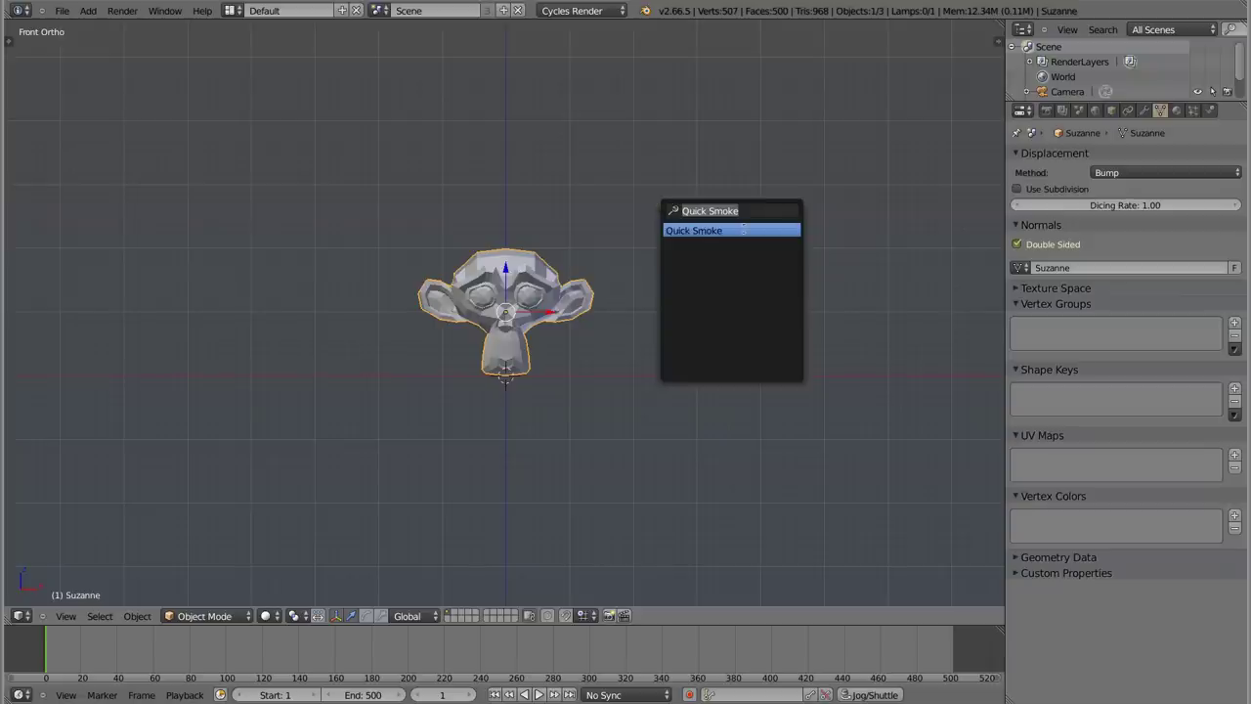
pyautogui.write('qui')
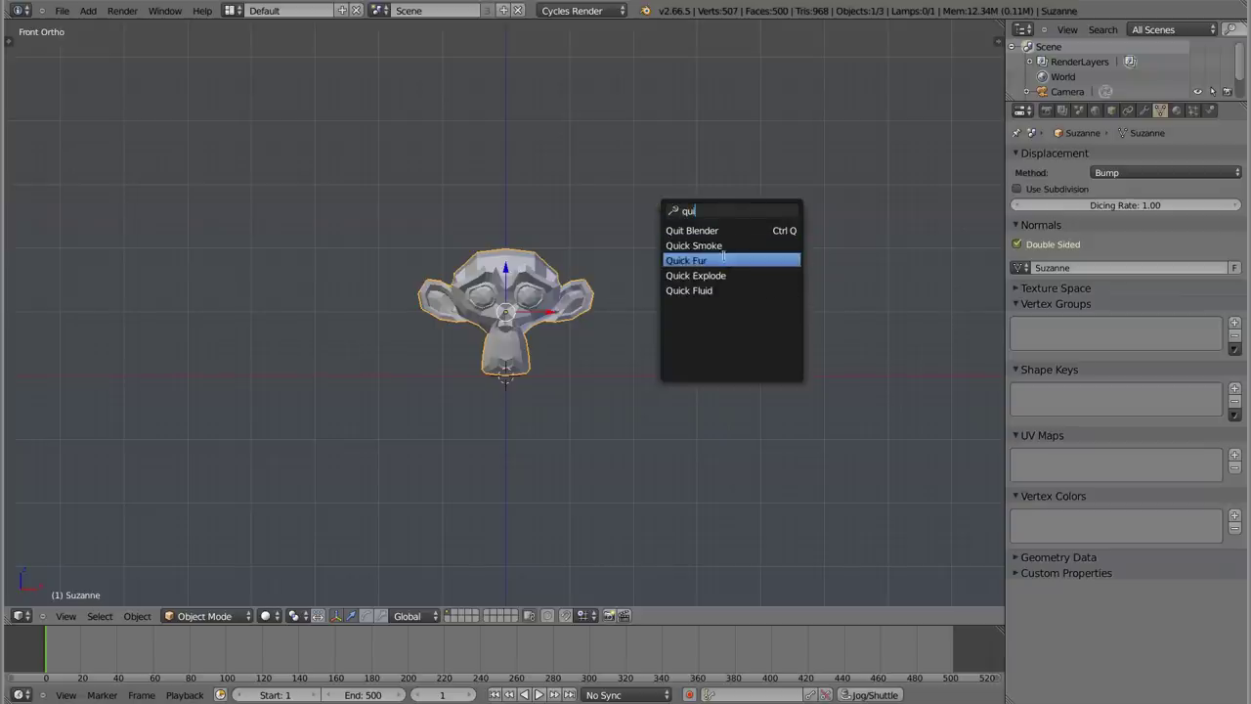
pyautogui.click(725, 276)
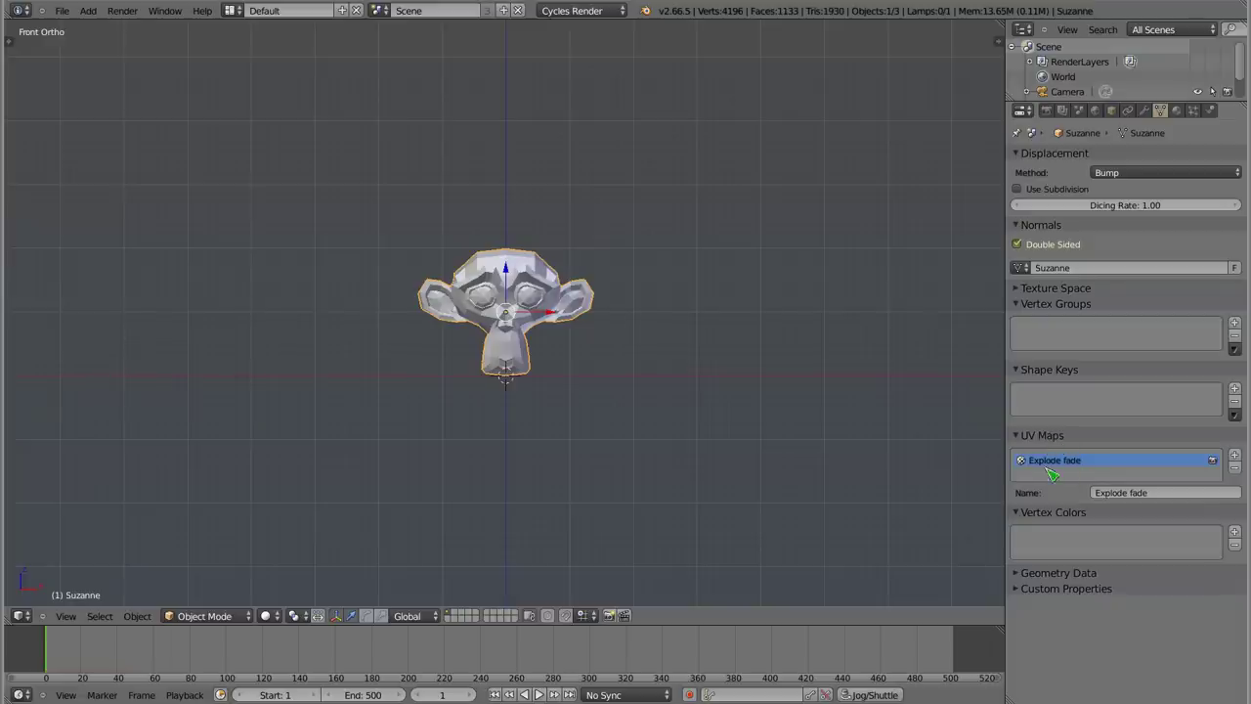
# - Review the Explode modifier and particle settings, then play Suzanne shattering and rewind to frame 1
pyautogui.click(1144, 111)
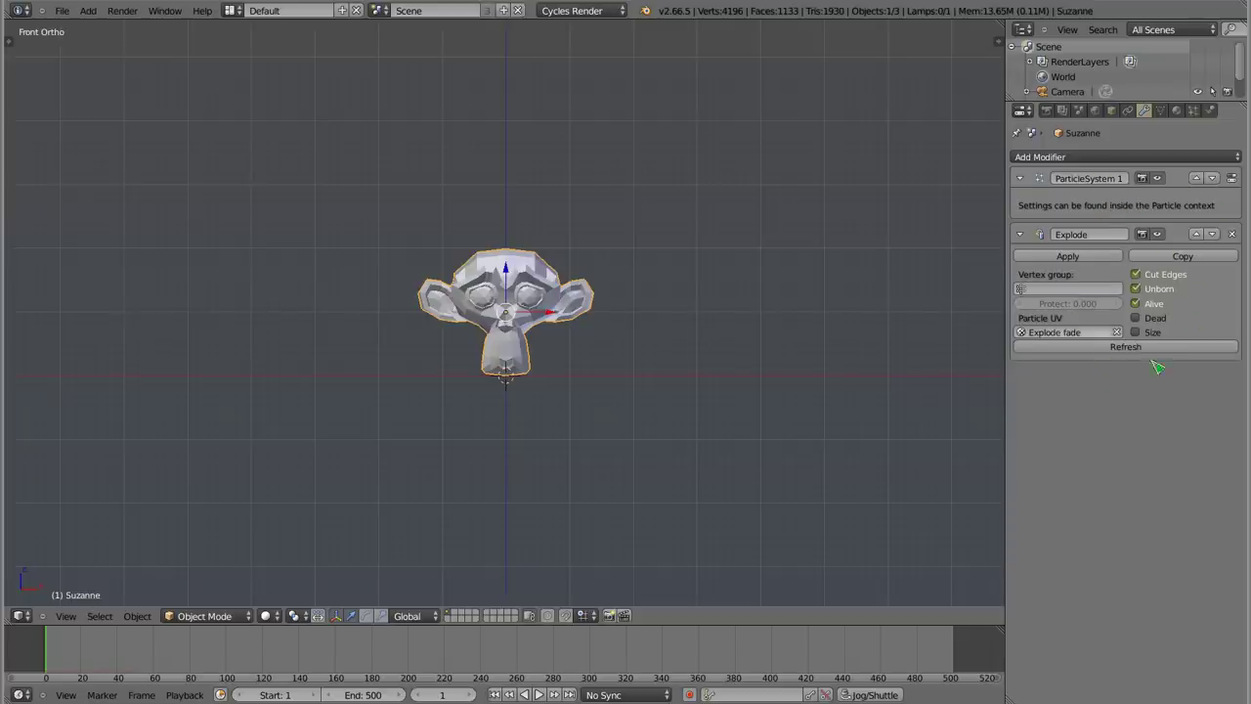
pyautogui.click(1192, 110)
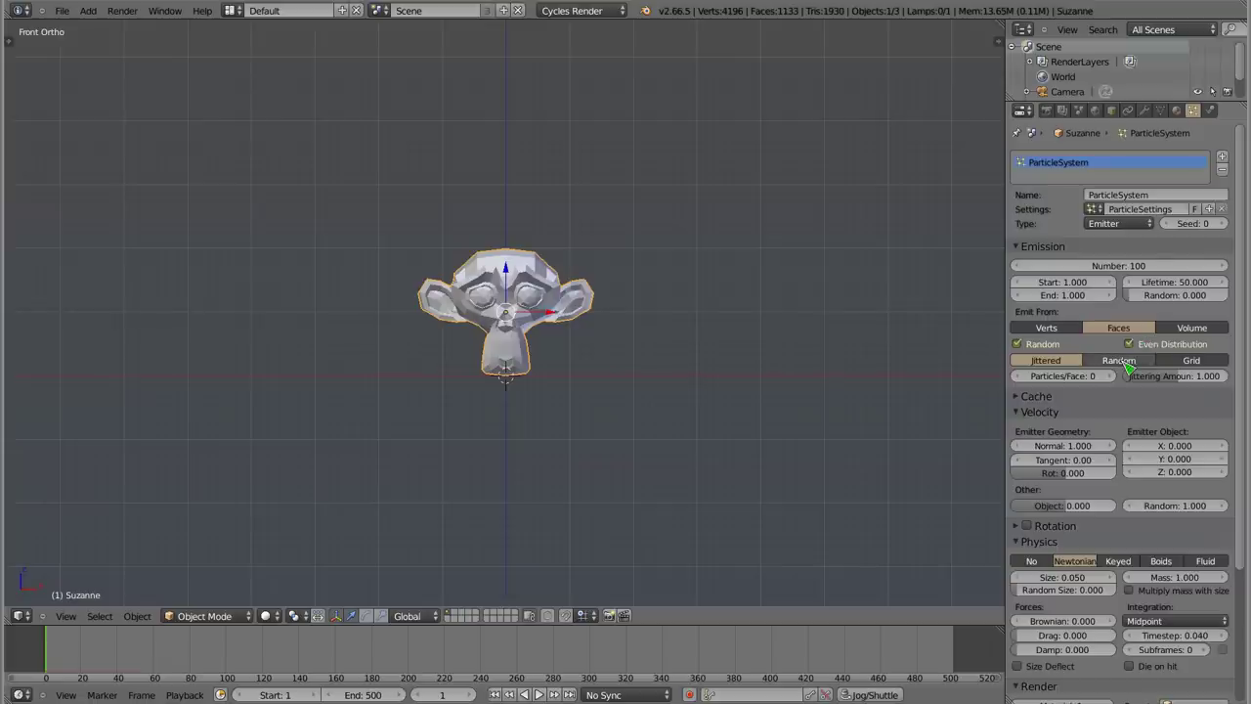
pyautogui.scroll(-2, 1143, 269)
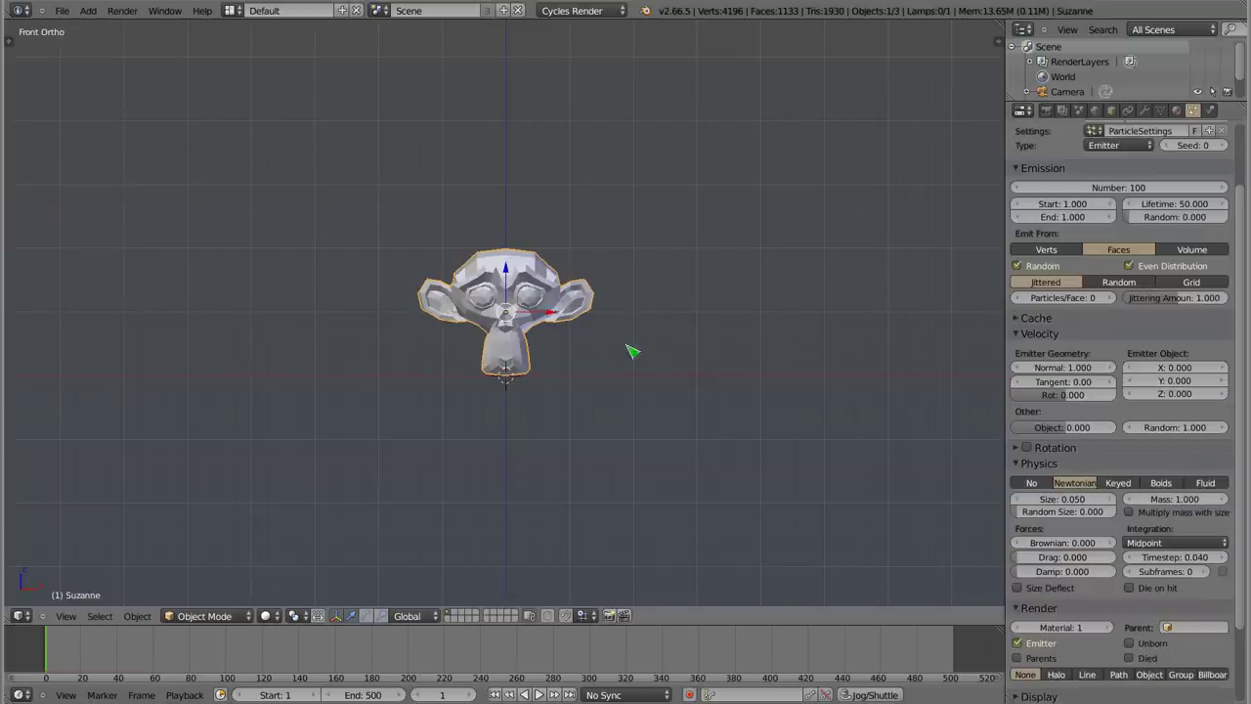
pyautogui.hotkey('alt', 'a')
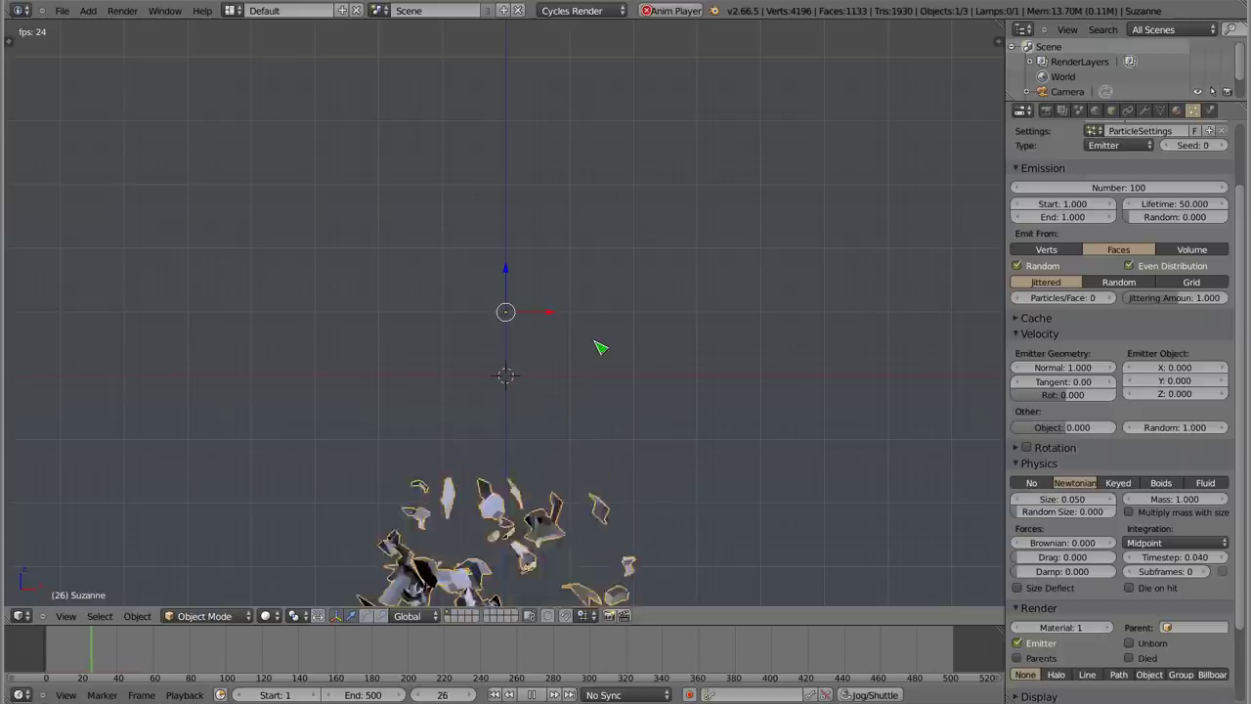
pyautogui.press('Escape')
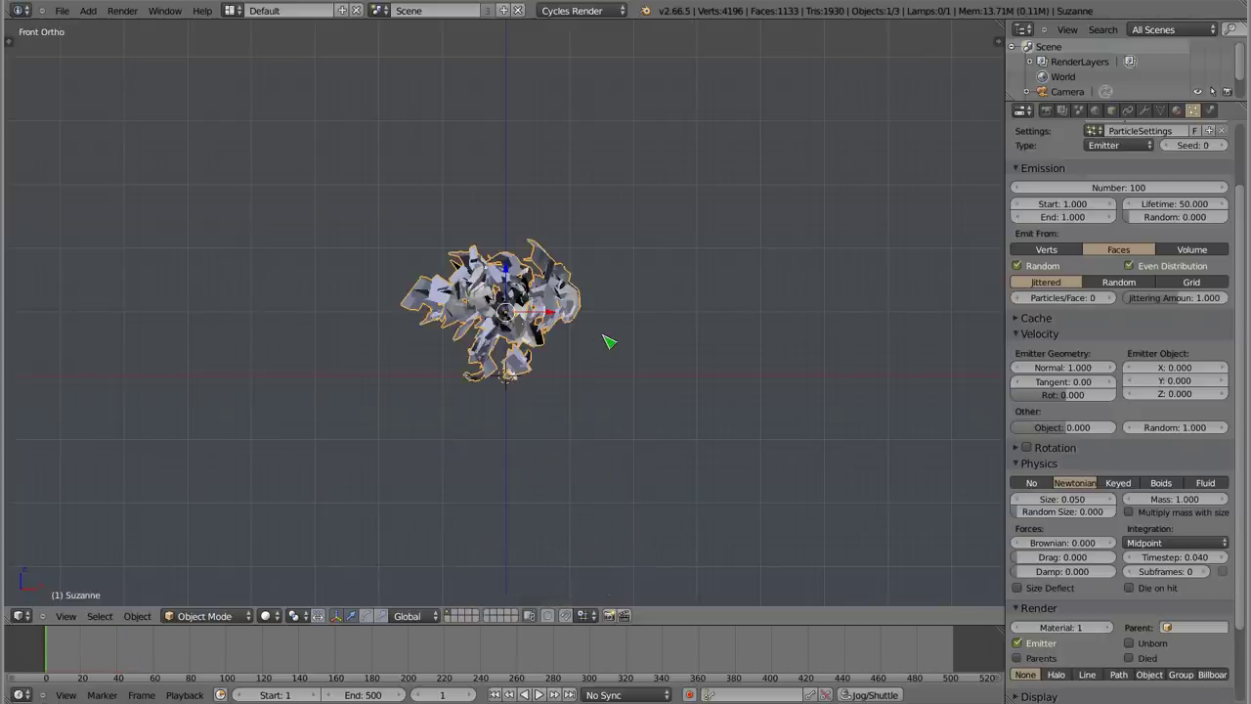